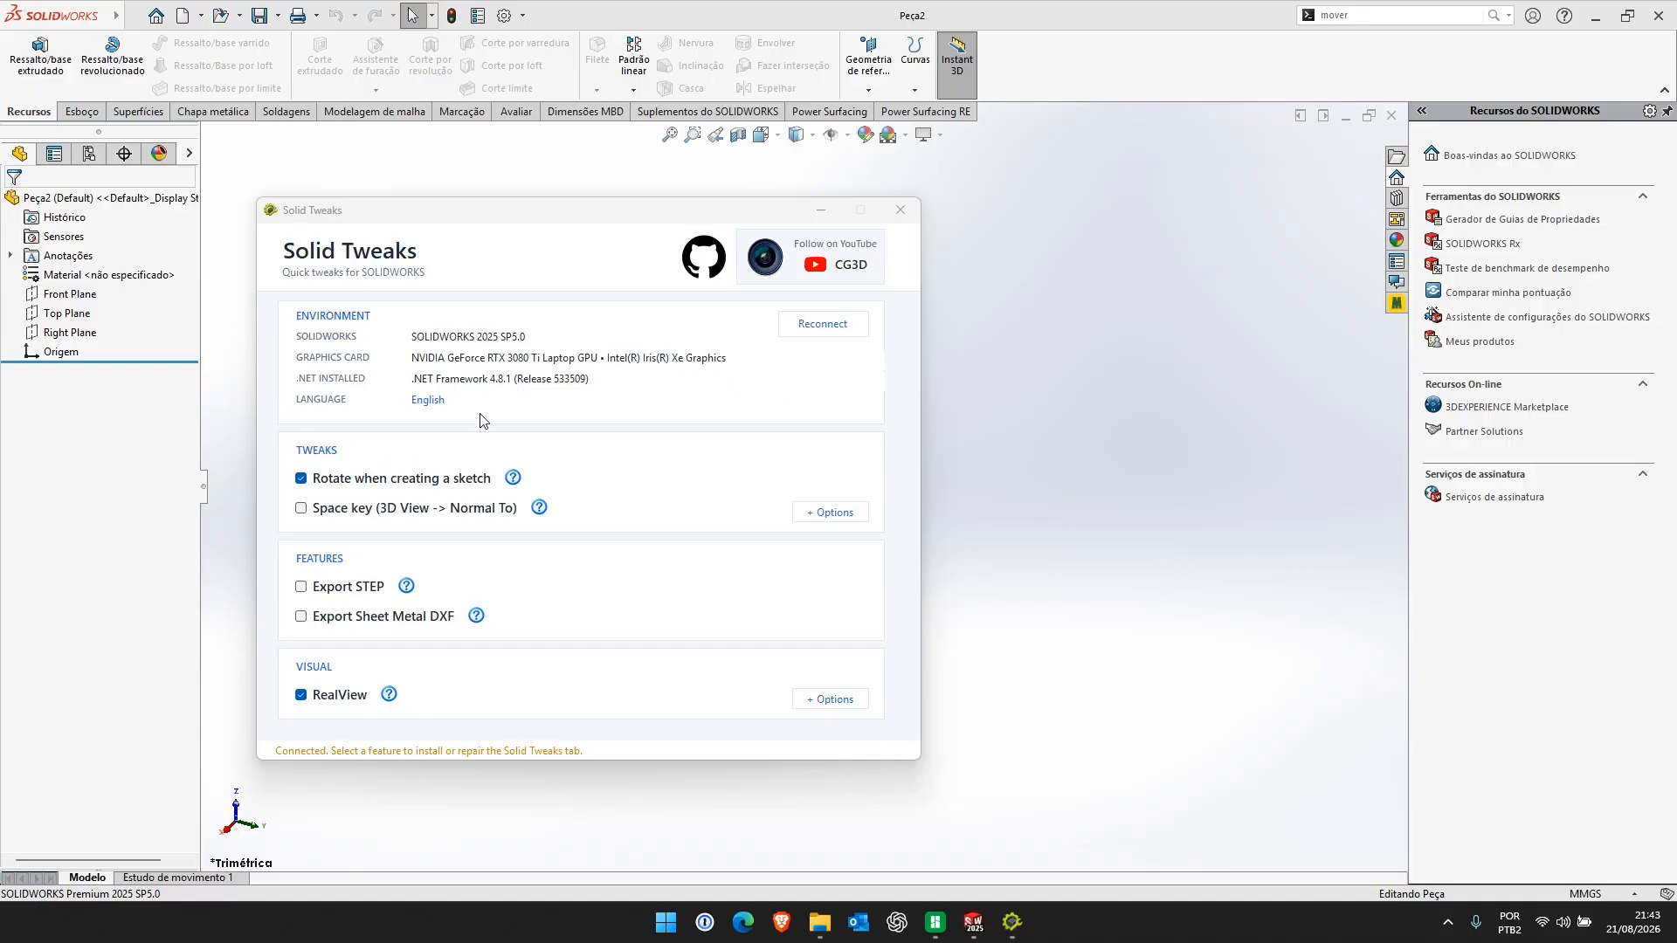
Switch the Solid Tweaks interface between English and Portuguese, finish on Portuguese, and open the extra Tweaks options
left_click(429, 400)
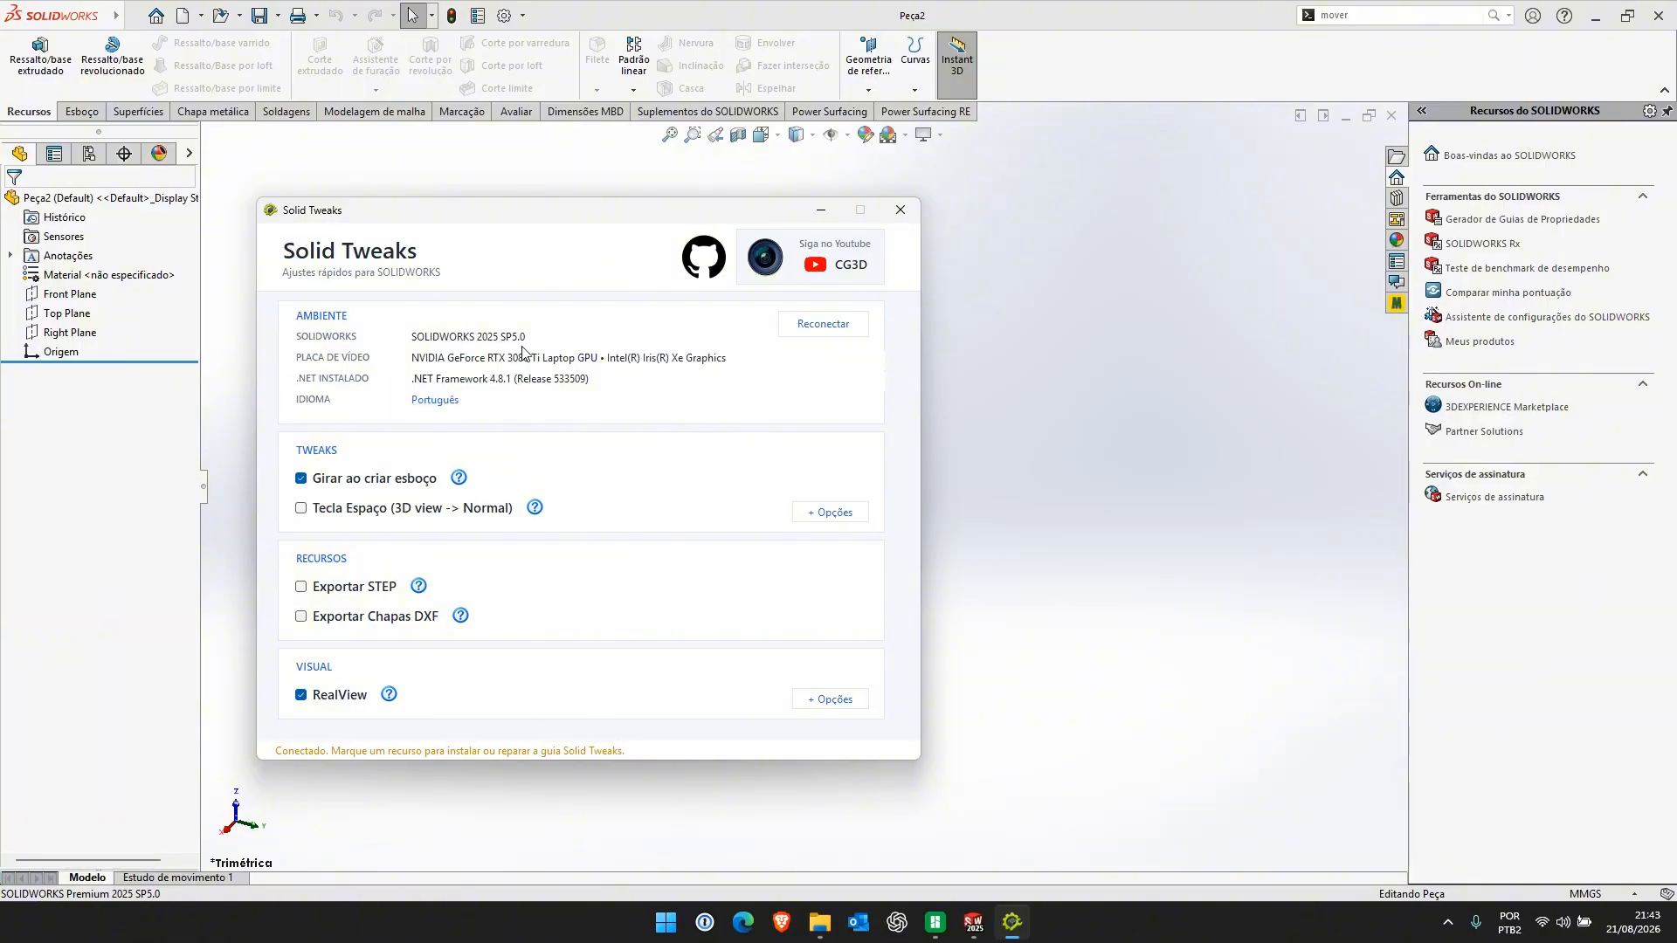
left_click(434, 401)
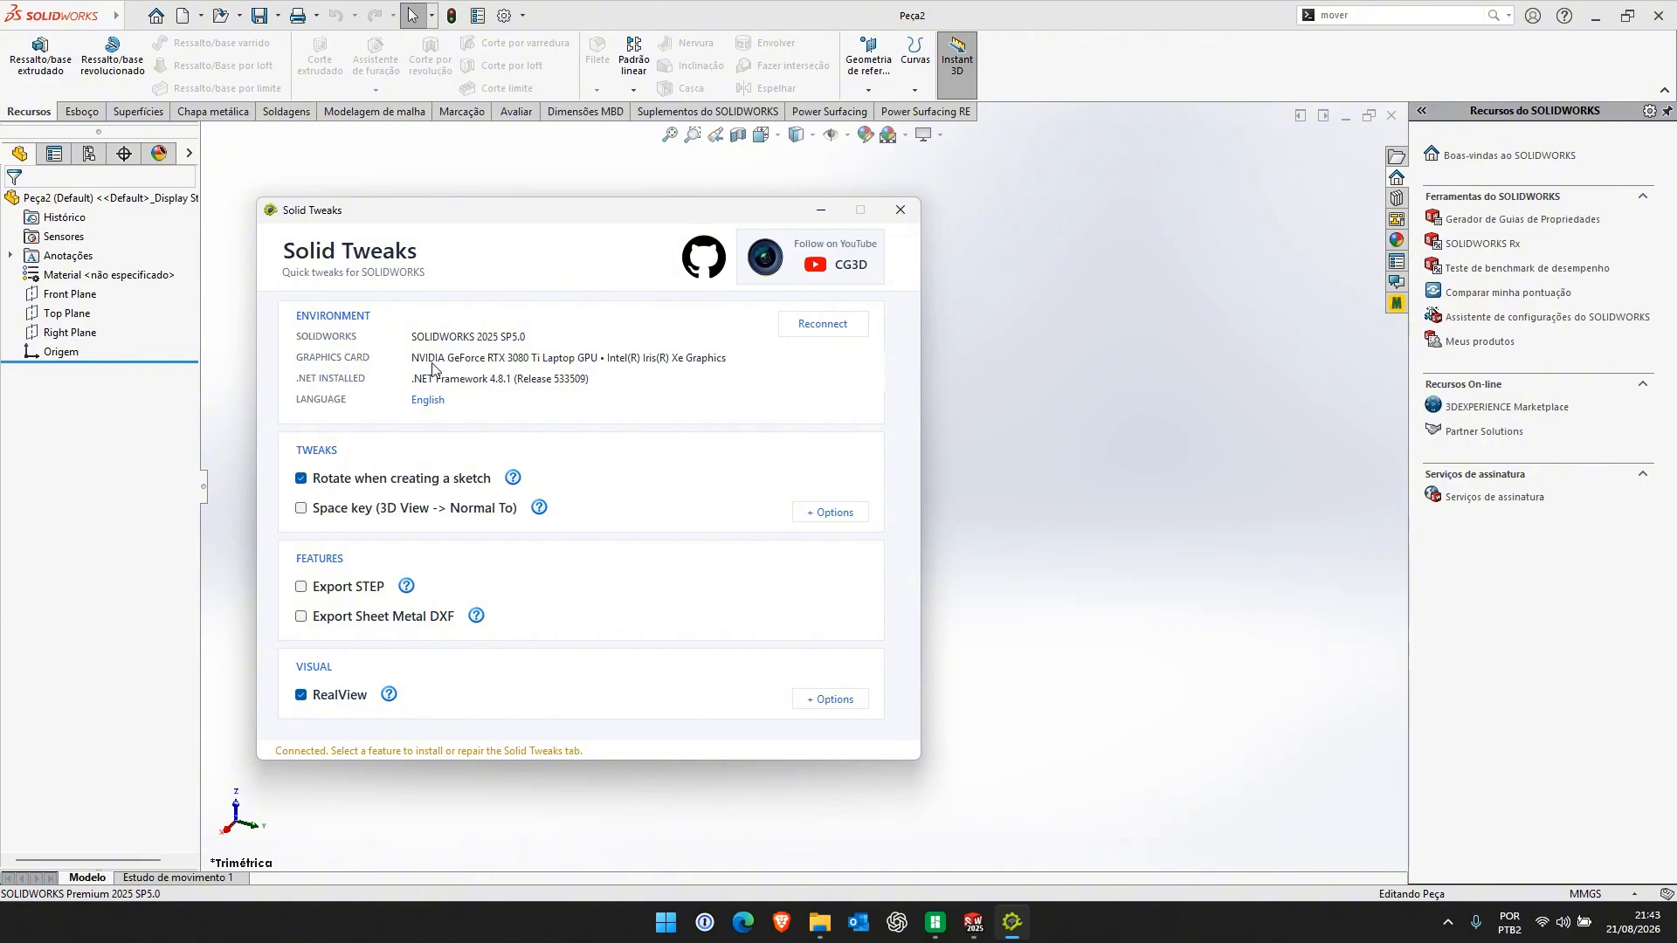
left_click(426, 401)
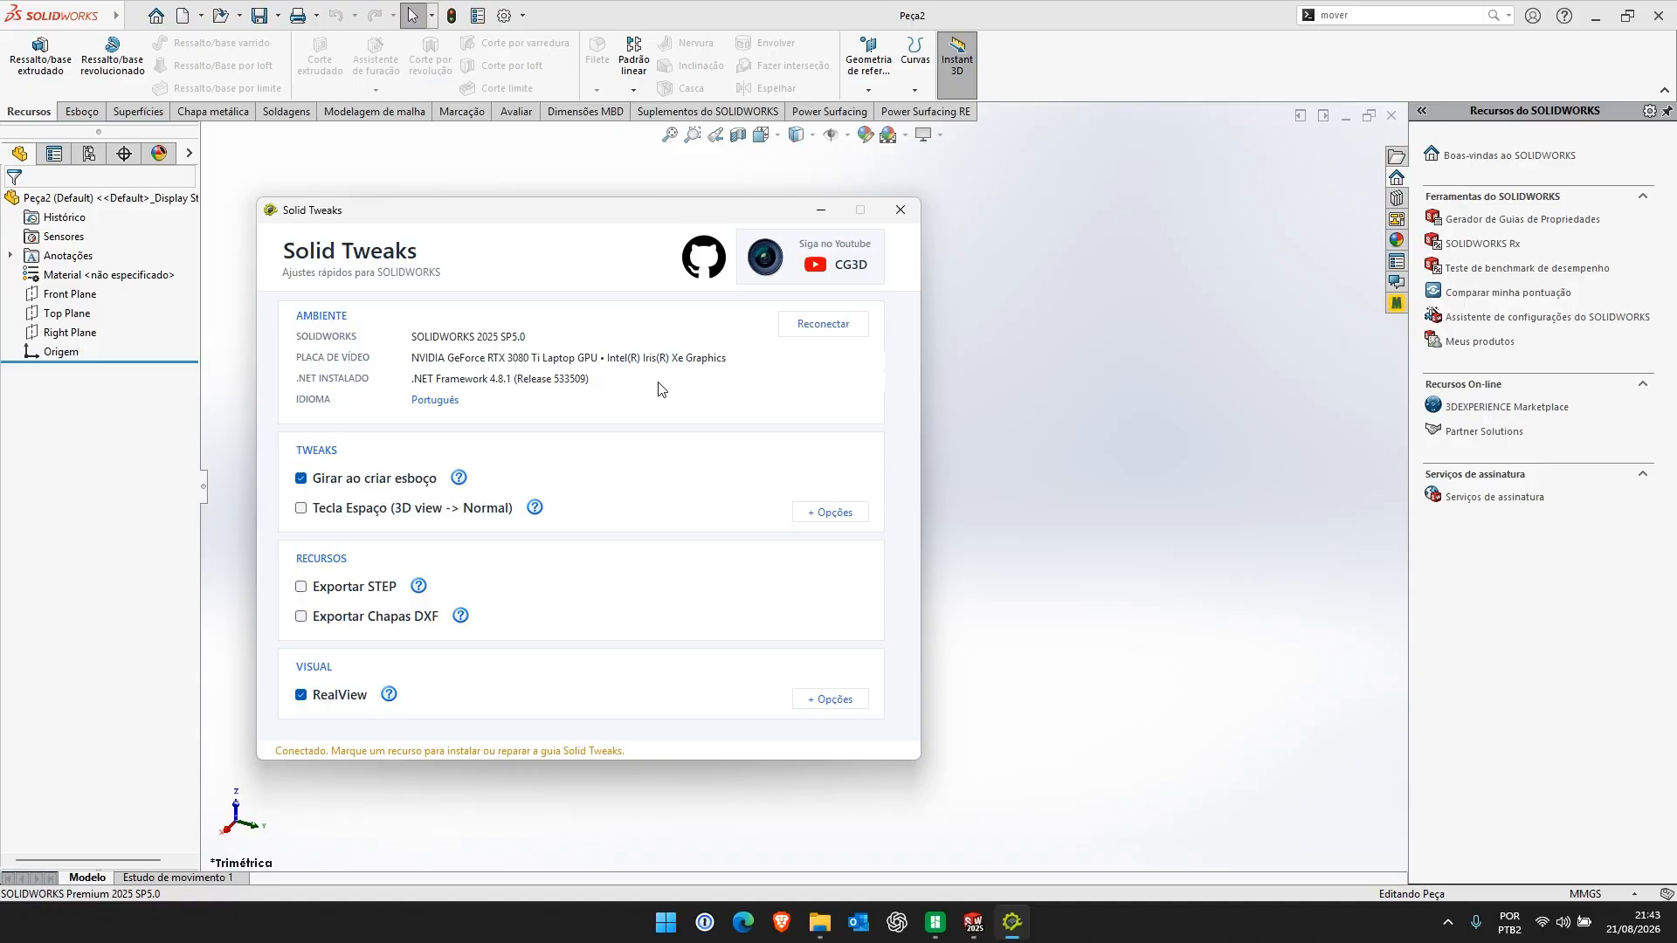
left_click(454, 404)
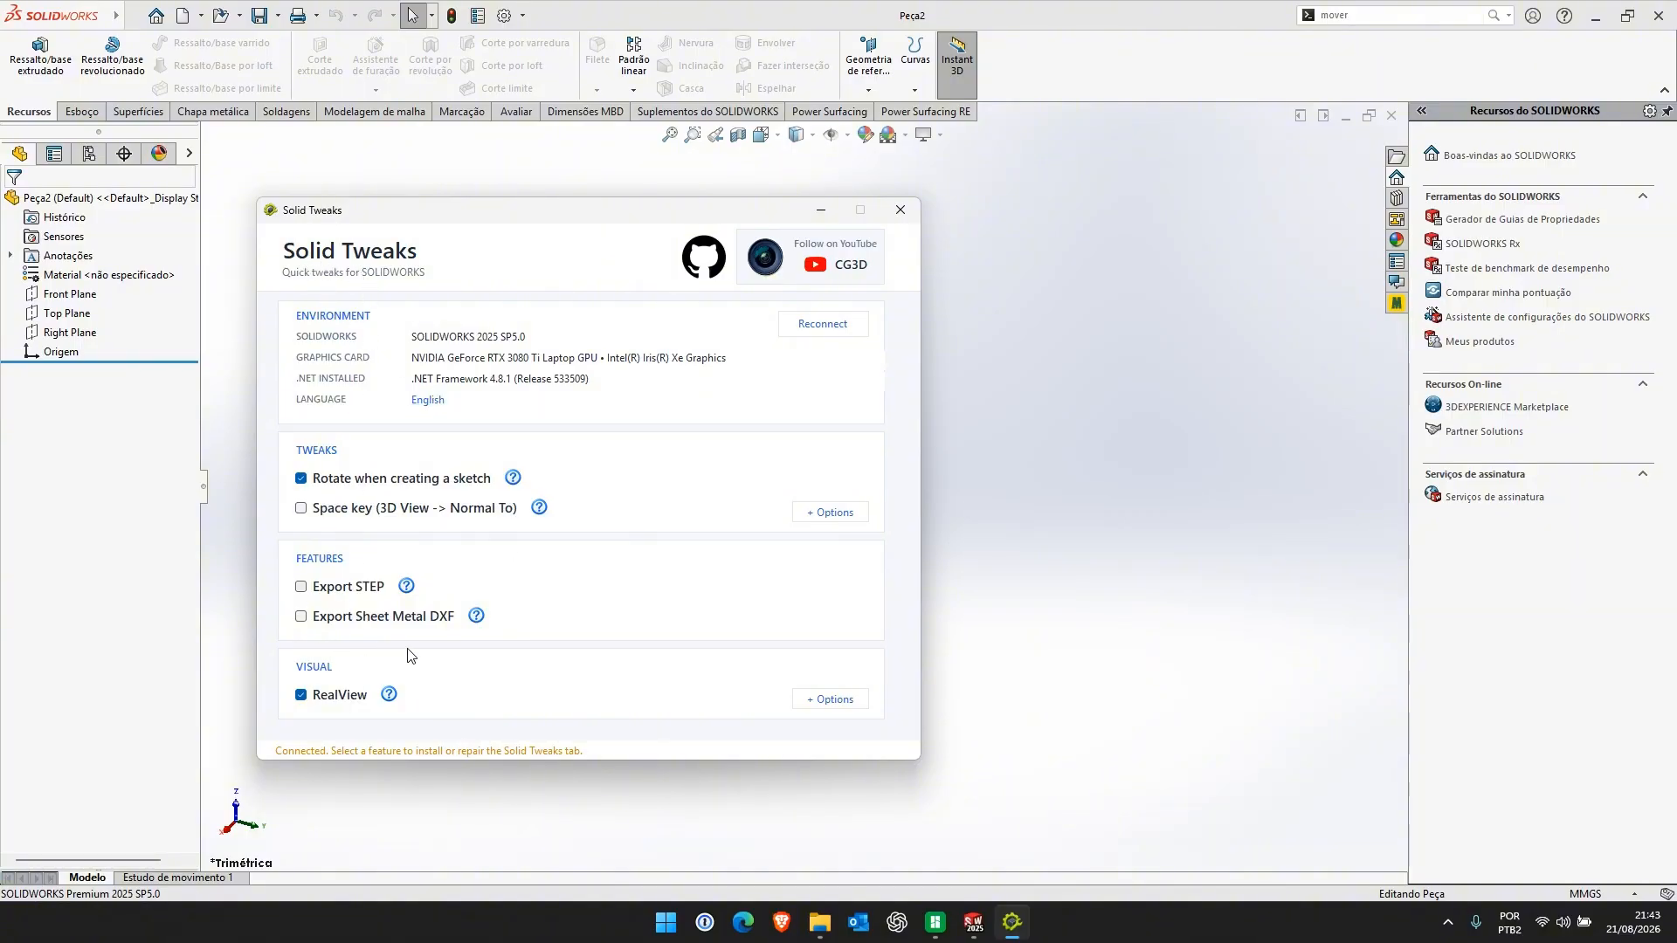
left_click(427, 403)
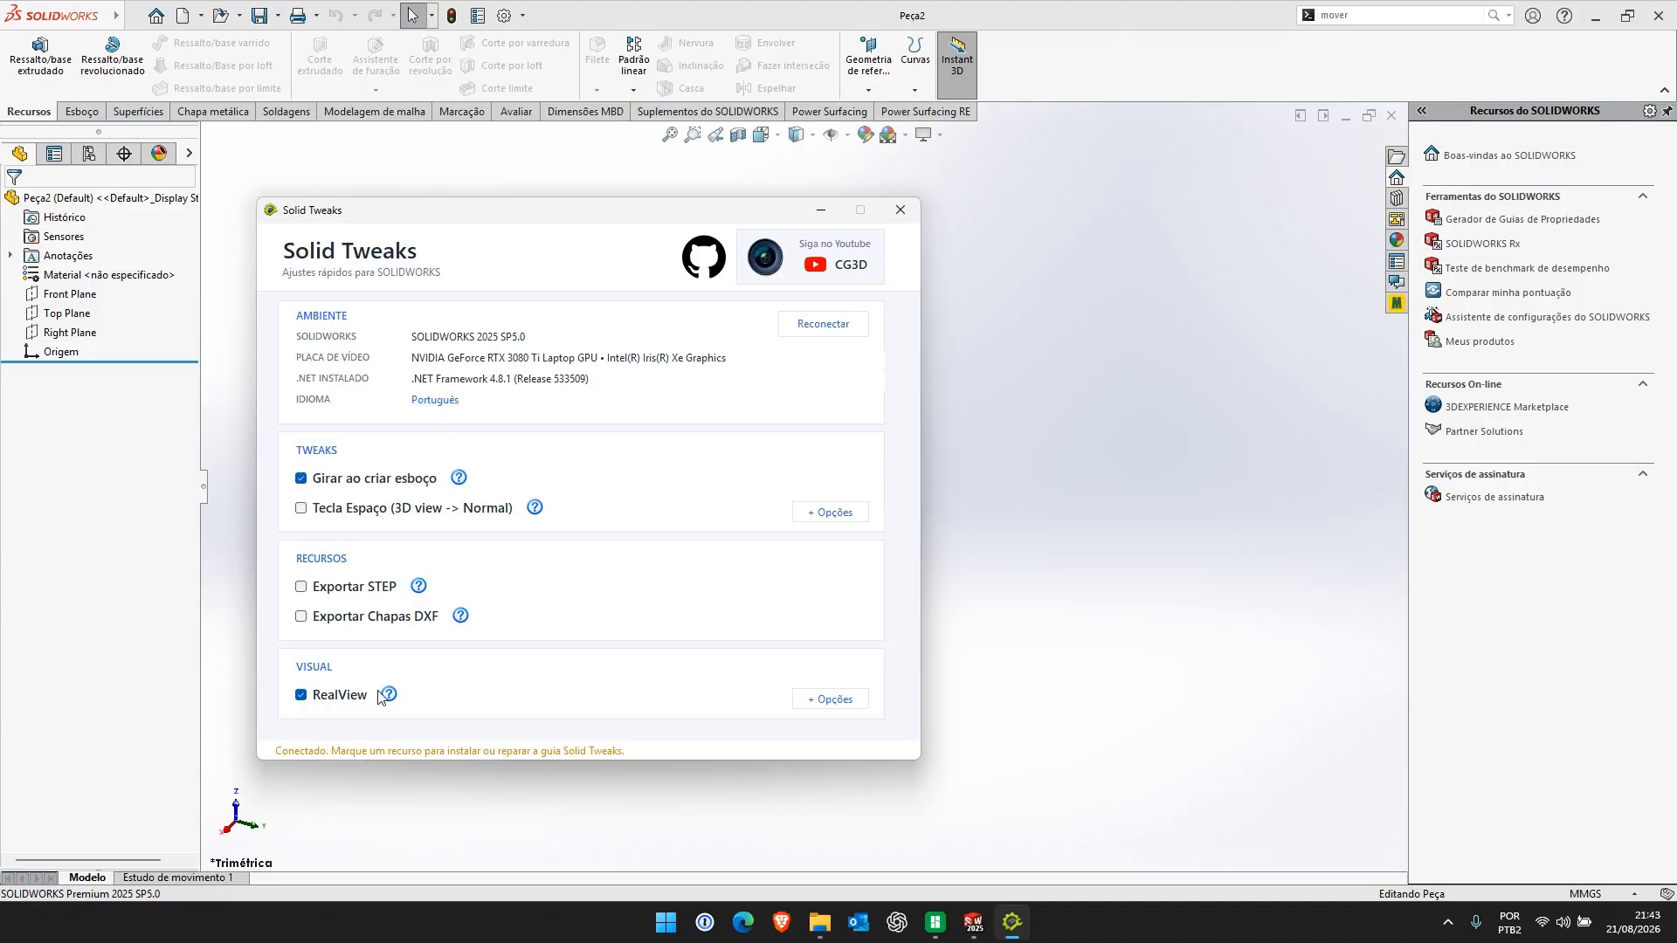
left_click(819, 519)
left_click(799, 455)
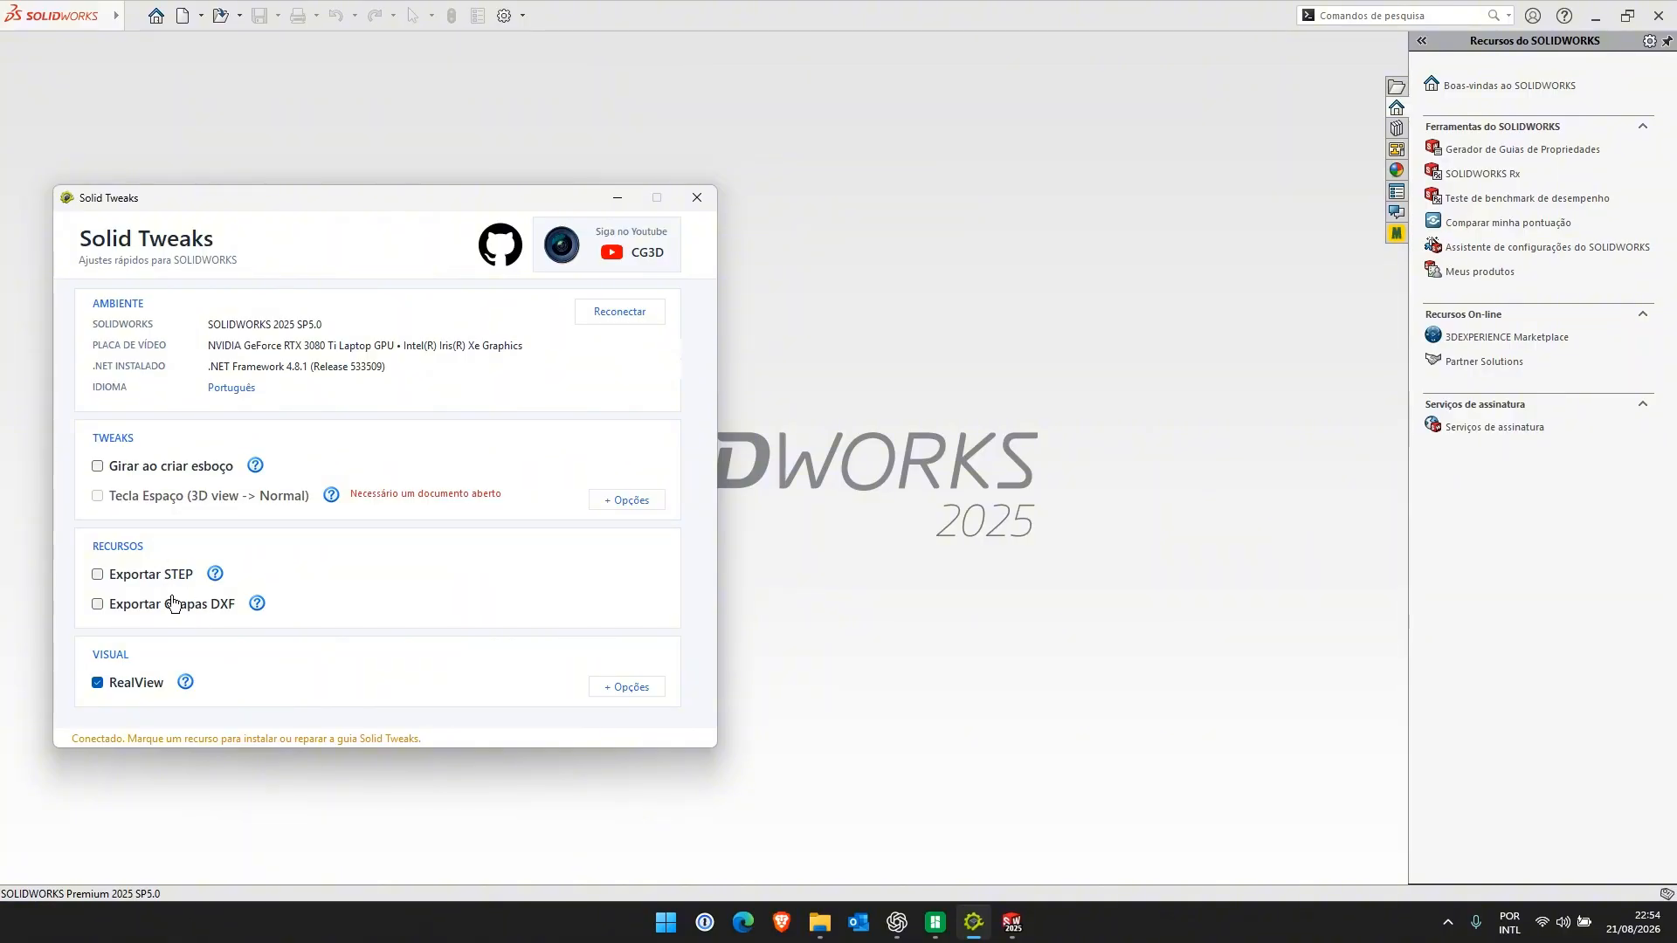
Switch to SOLIDWORKS, open the recent part teste.SLDPRT, and inspect its filleted face
left_click(950, 420)
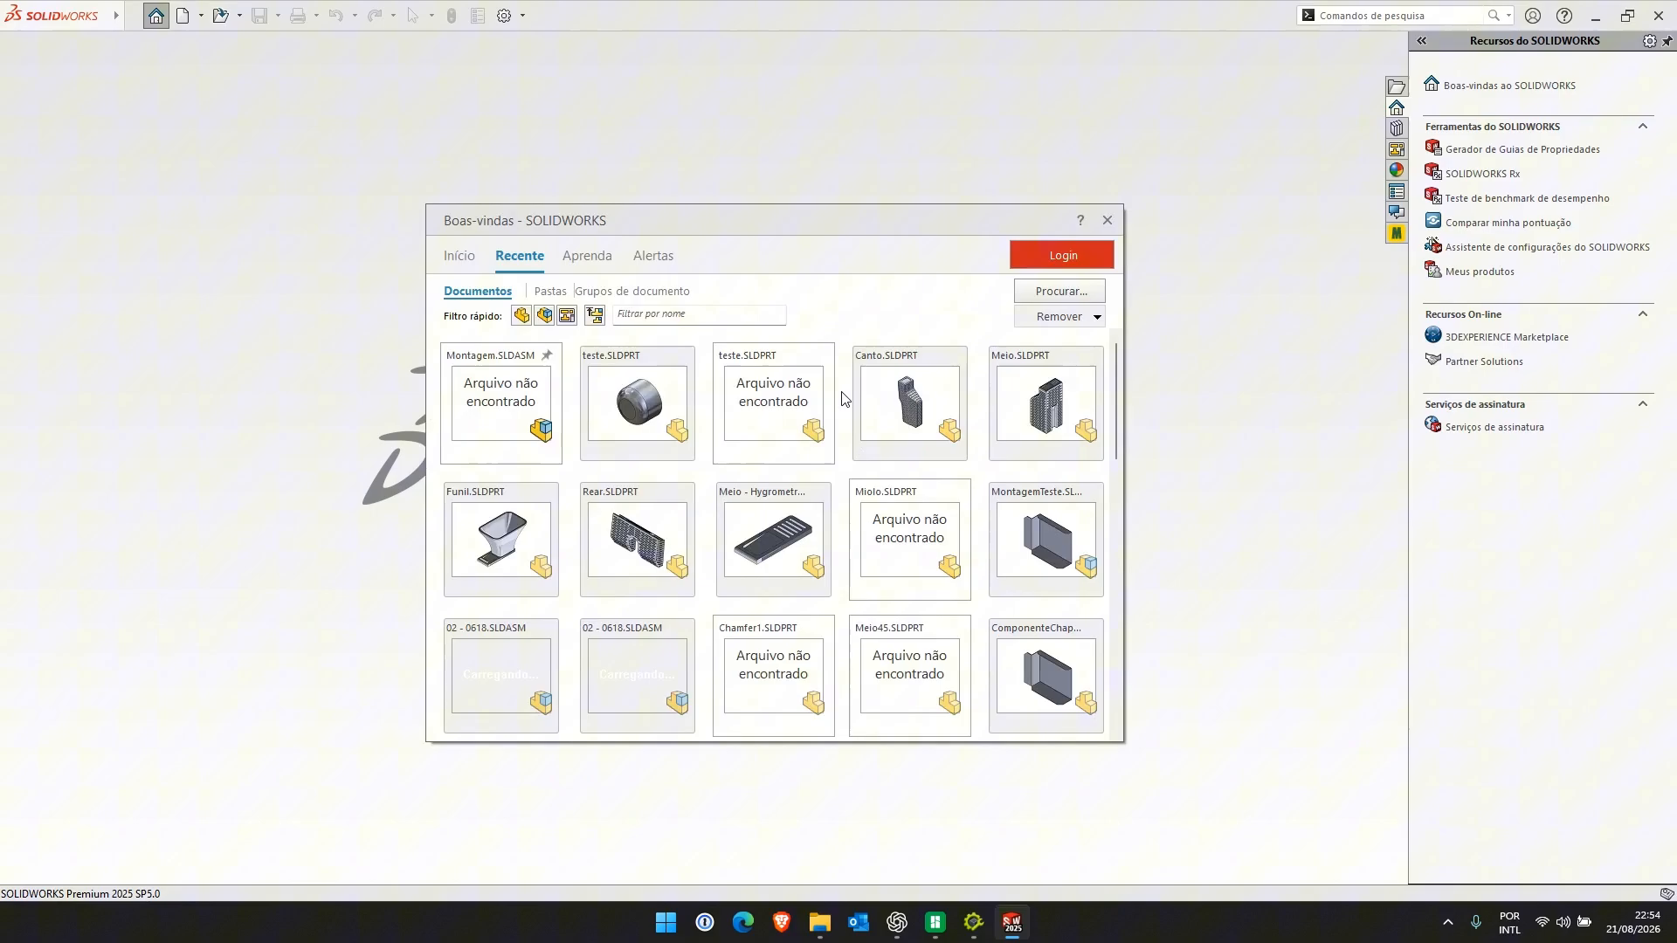
left_click(622, 404)
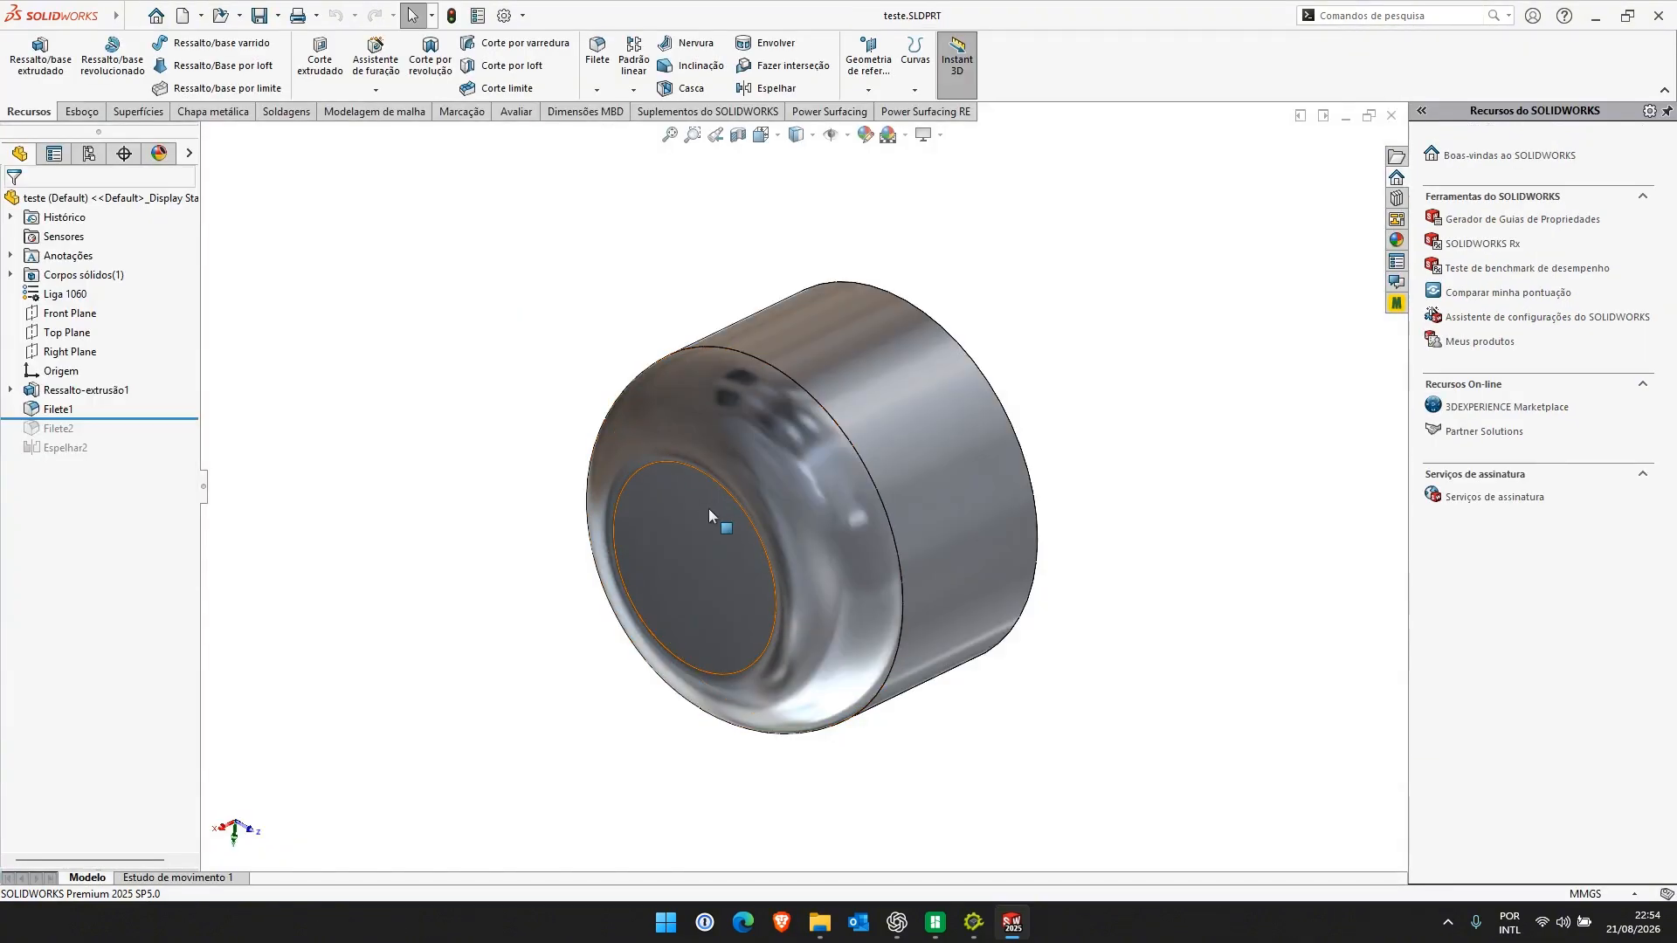
left_click(852, 556)
middle_click_drag(852, 549, 1000, 618)
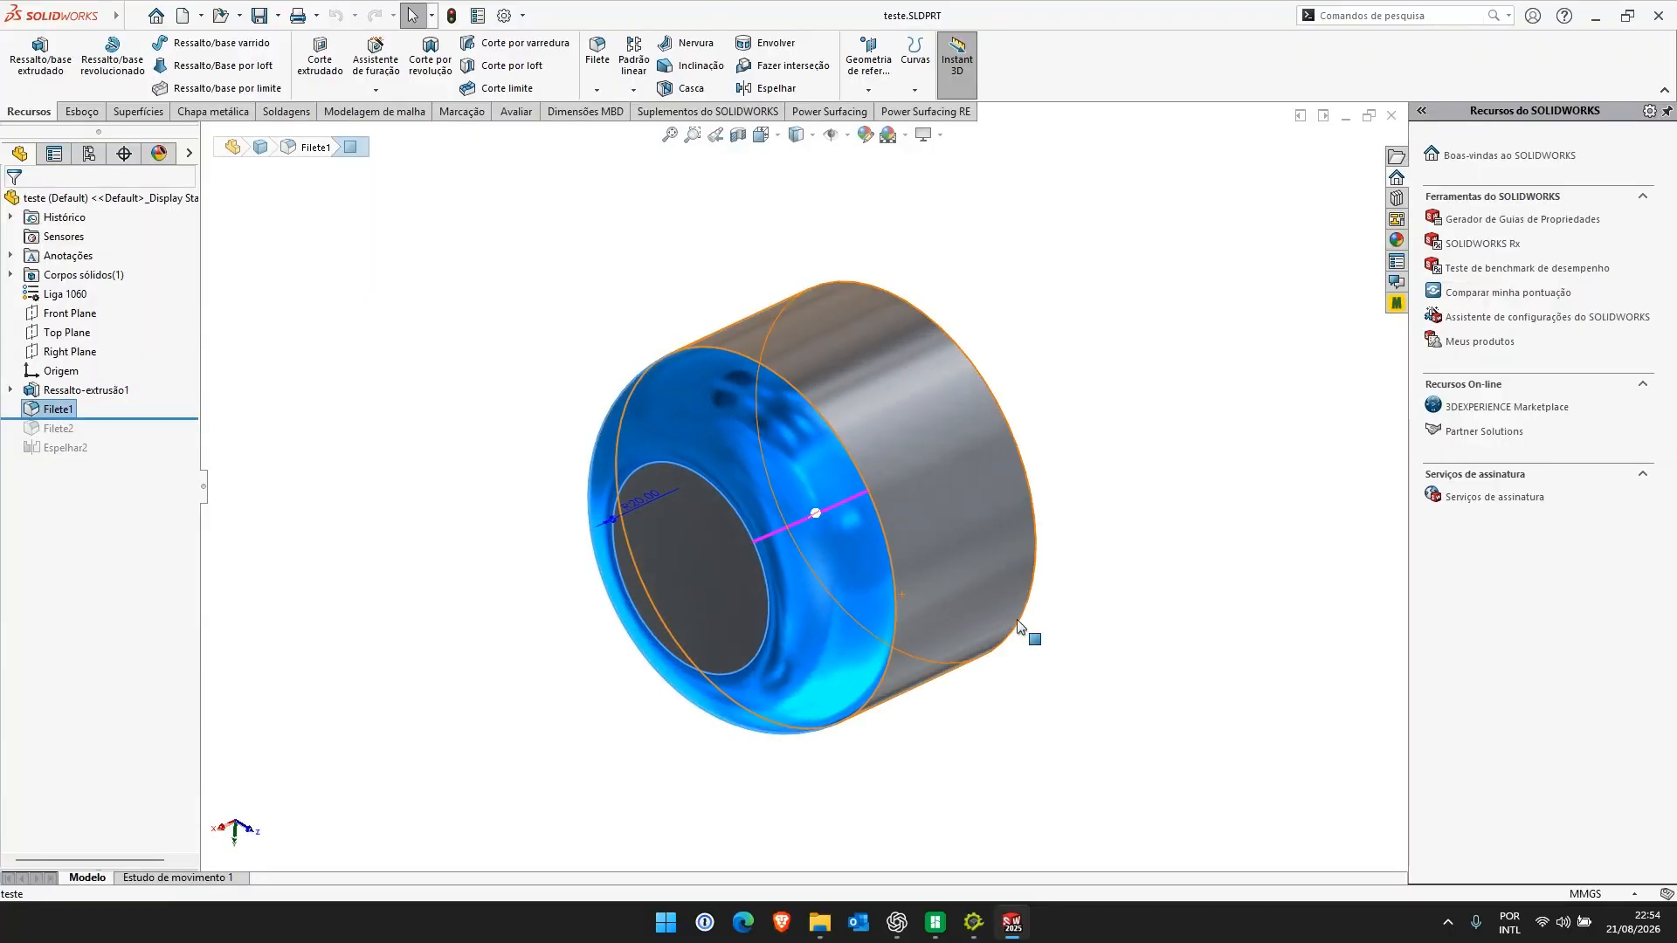
left_click(1164, 637)
Enable the STEP export feature in Solid Tweaks and show its add-in commands in SOLIDWORKS
left_click(975, 924)
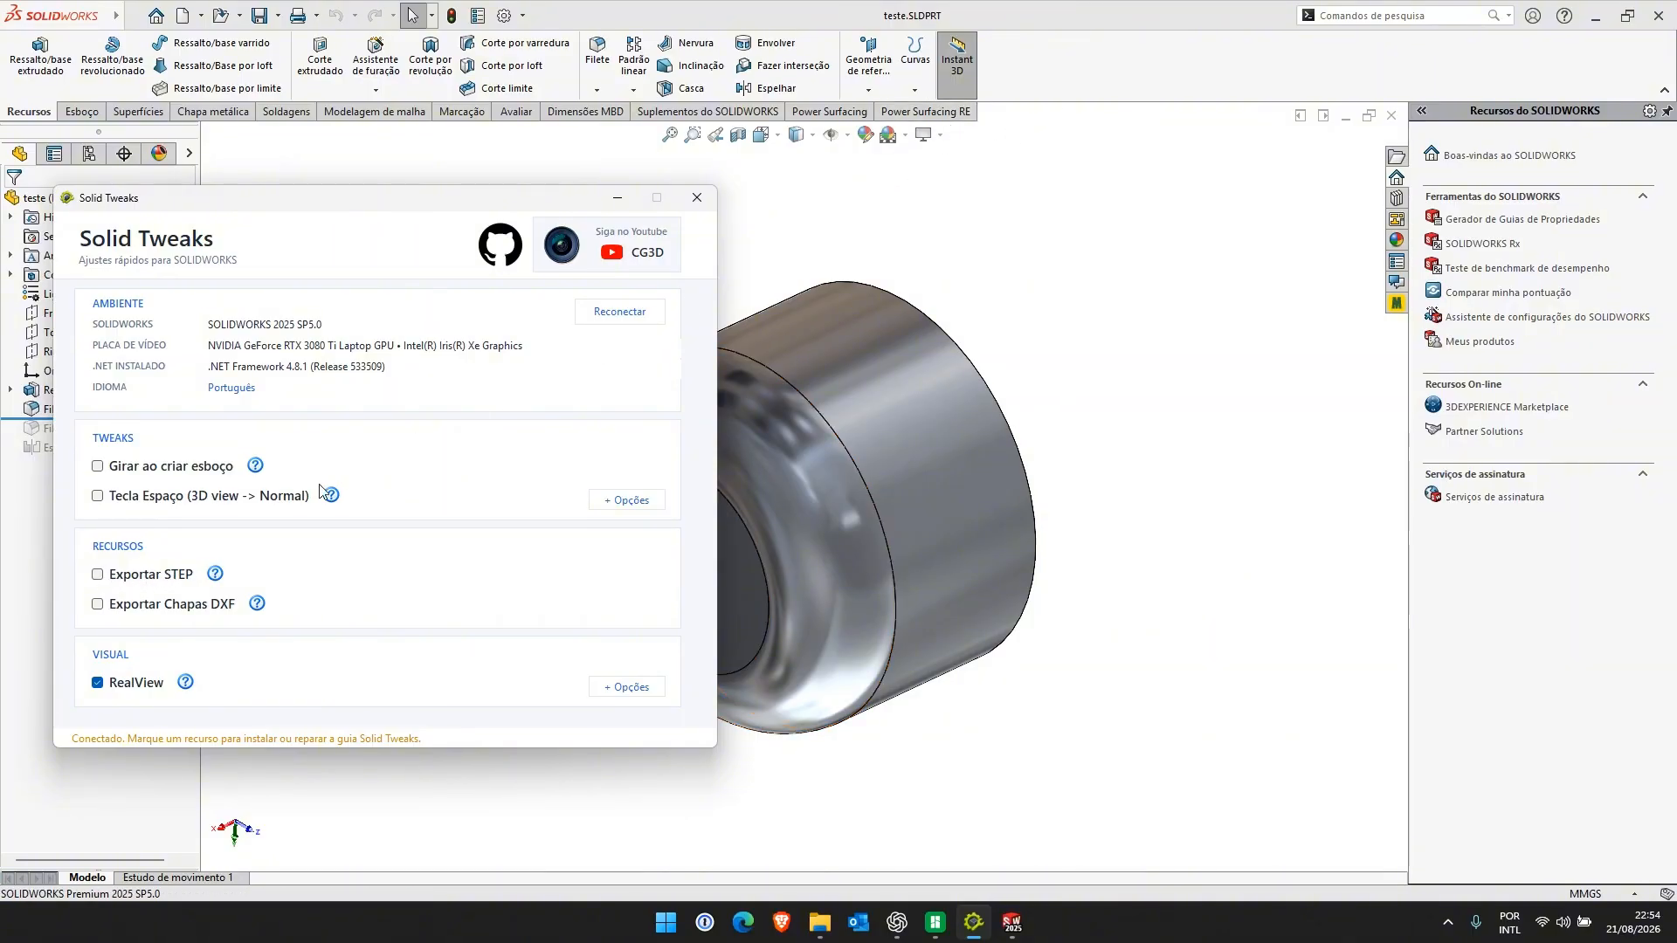
left_click(97, 576)
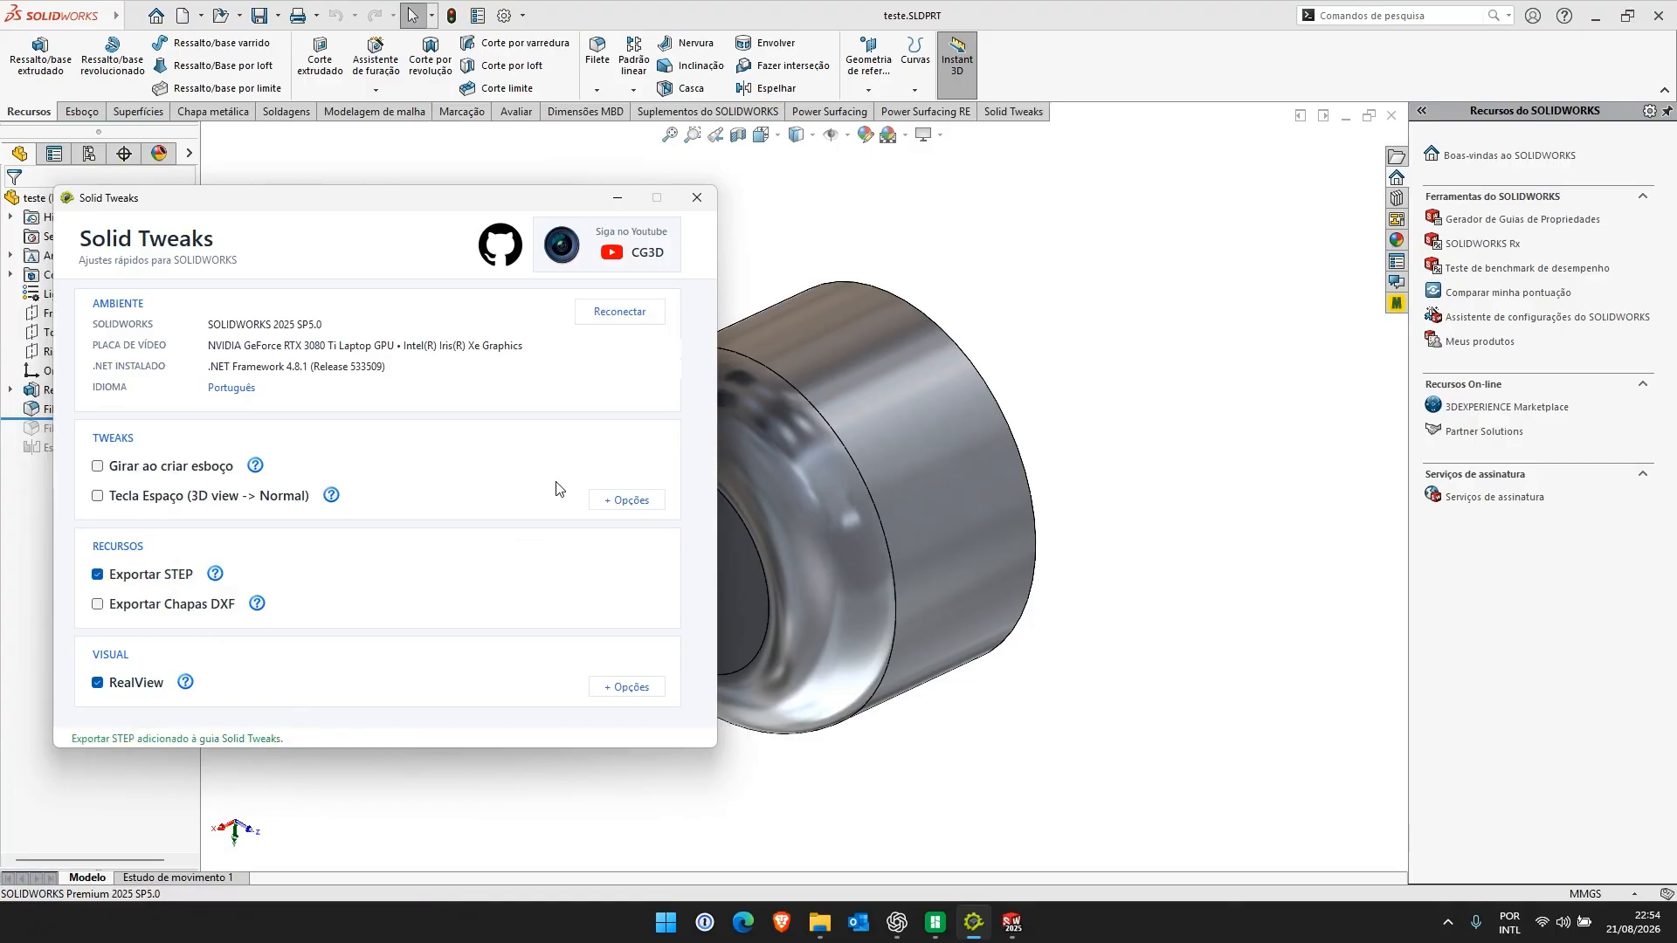
left_click(1013, 114)
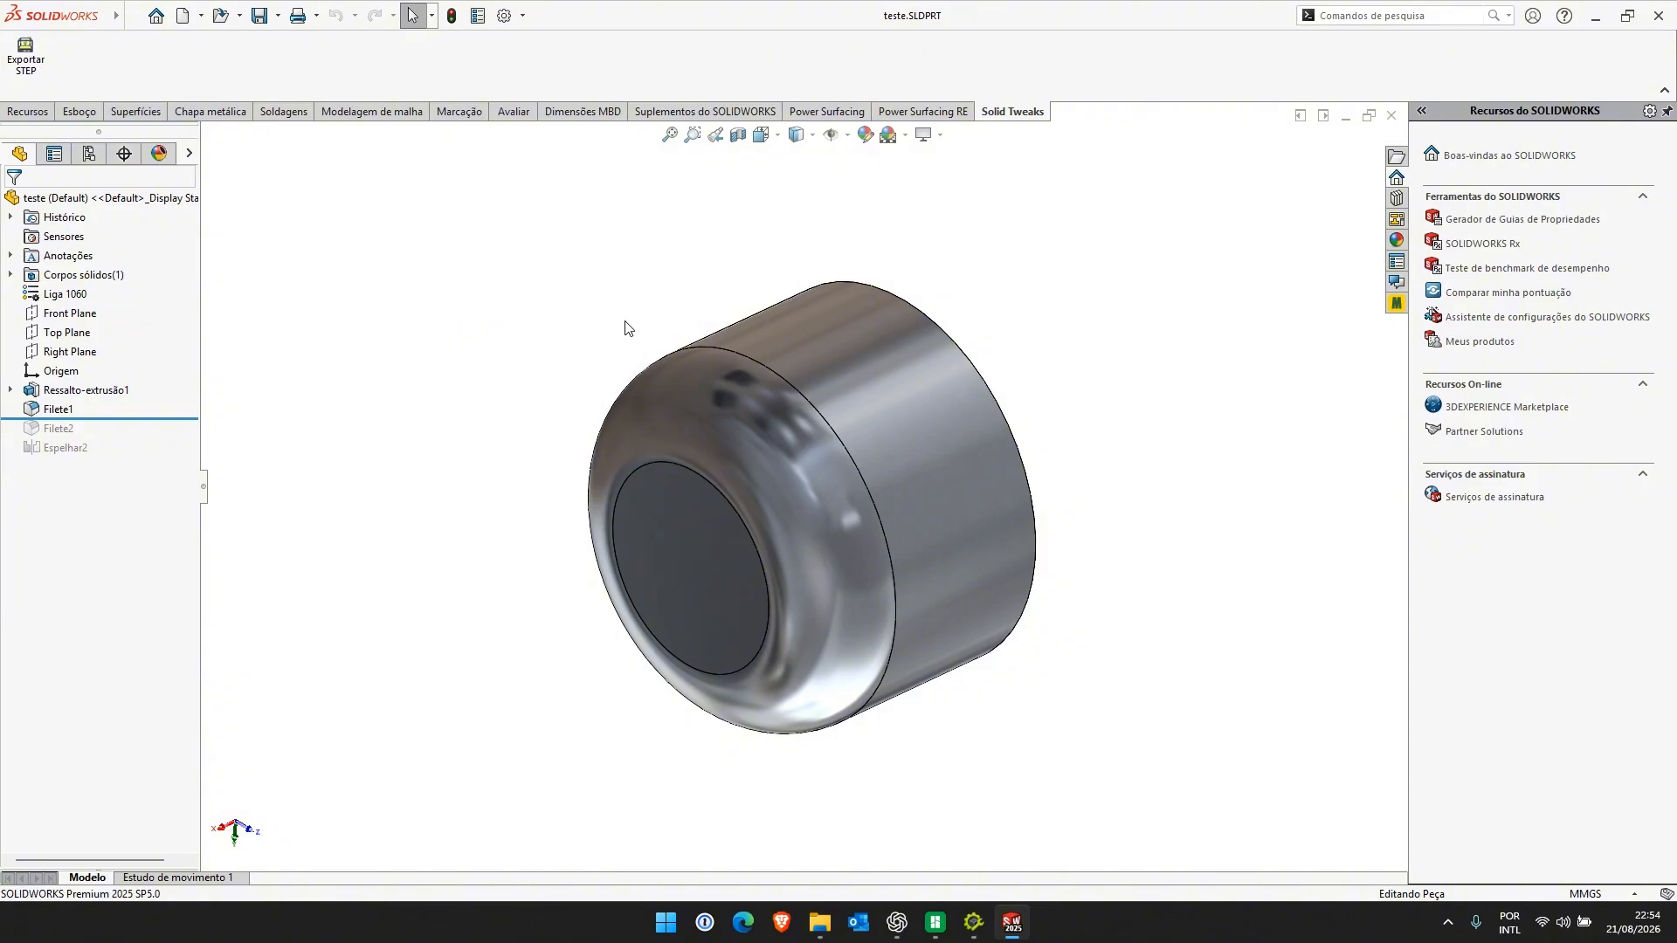
mouse_move(90, 8)
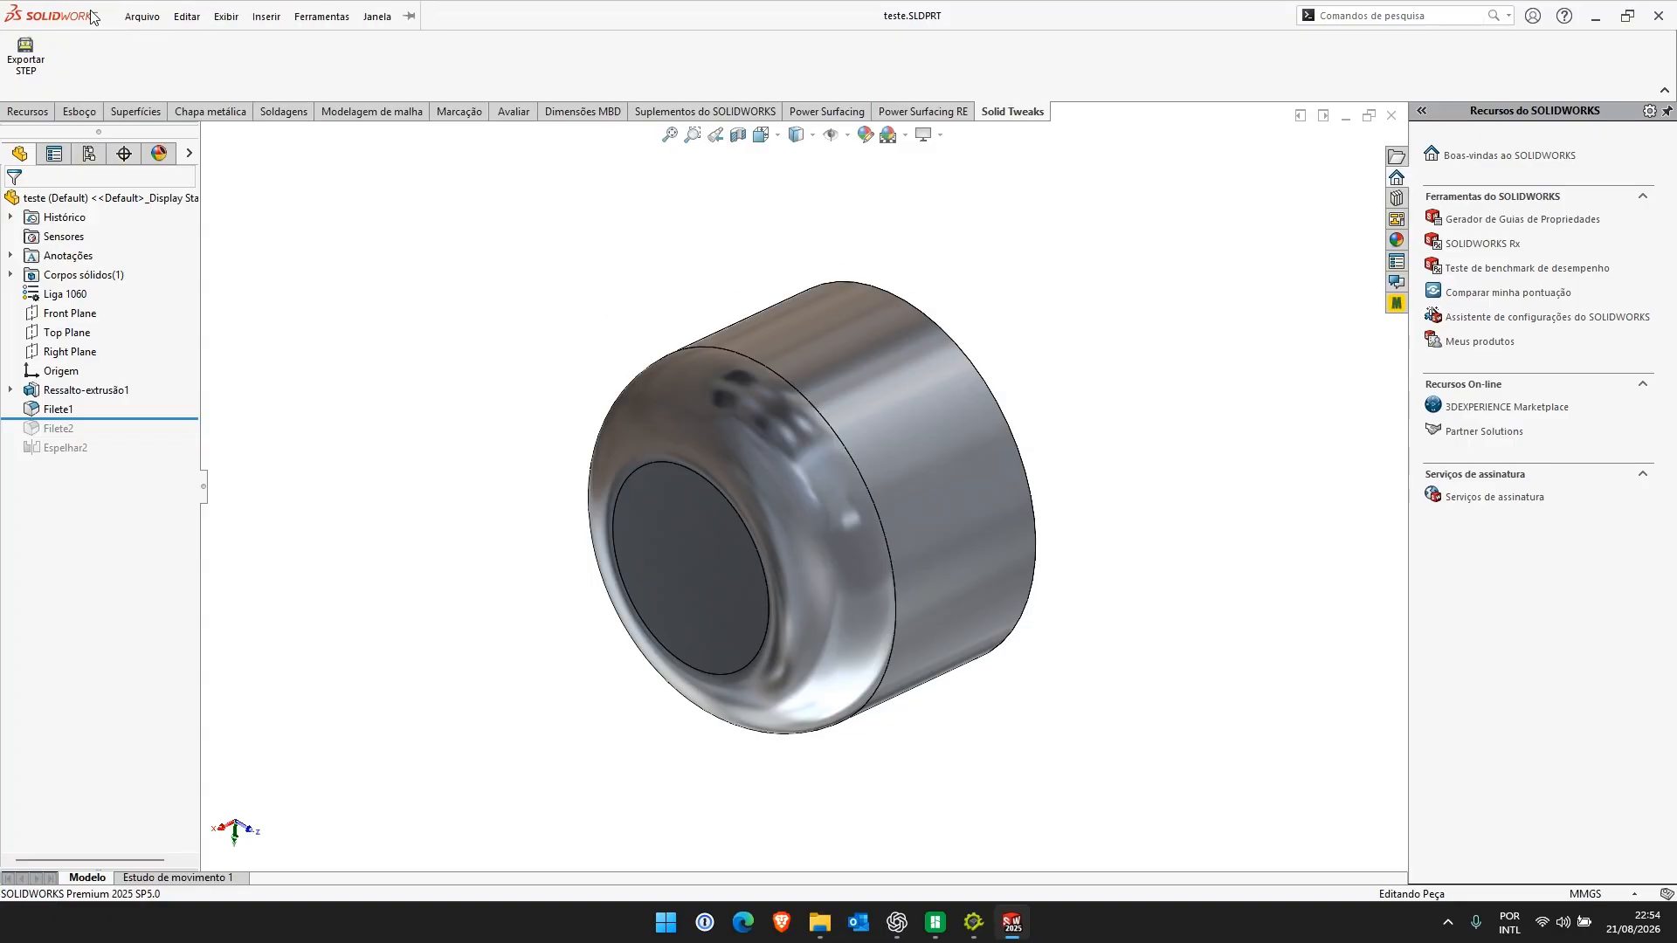
left_click(156, 14)
left_click(155, 14)
left_click(142, 15)
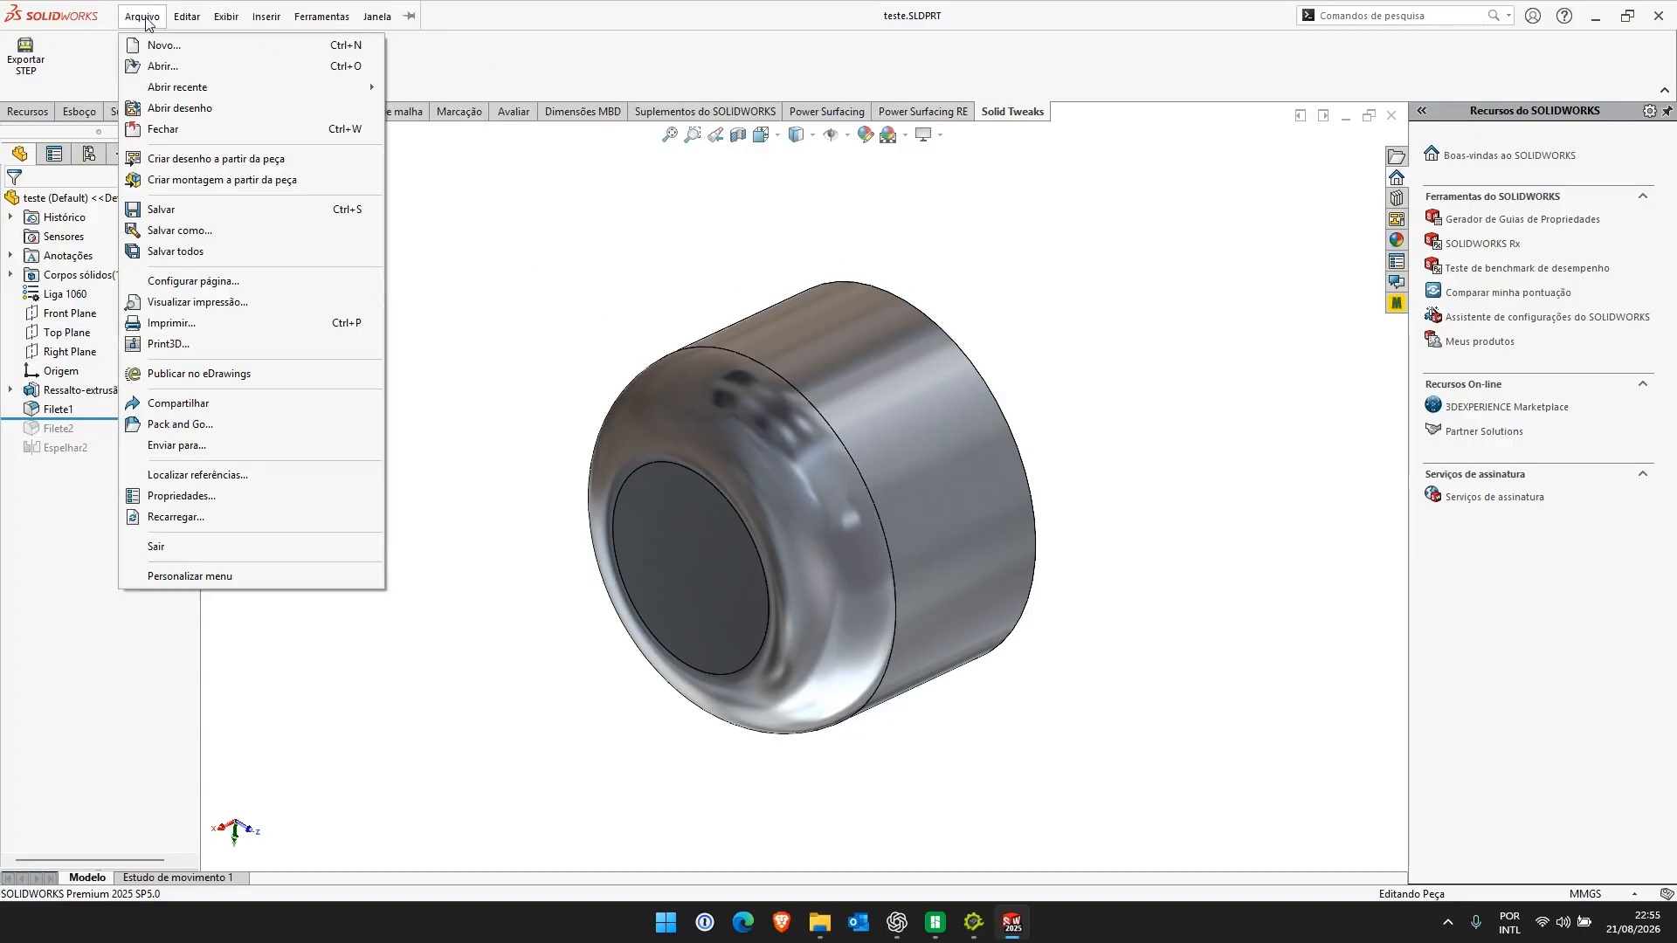
left_click(165, 232)
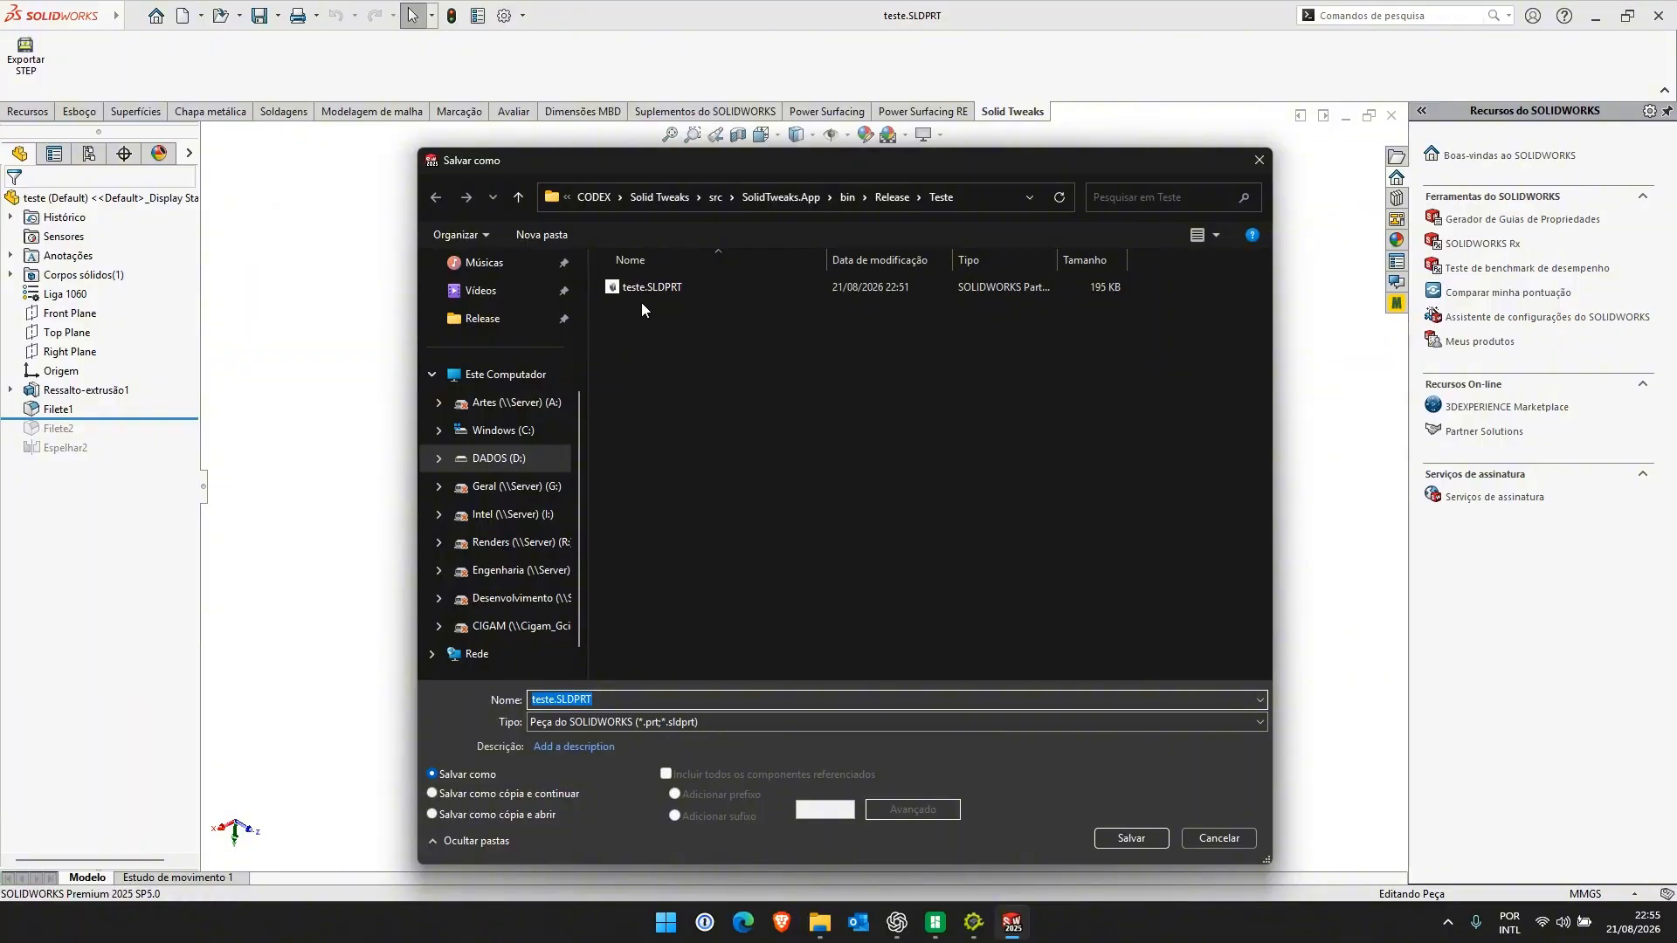
left_click(642, 722)
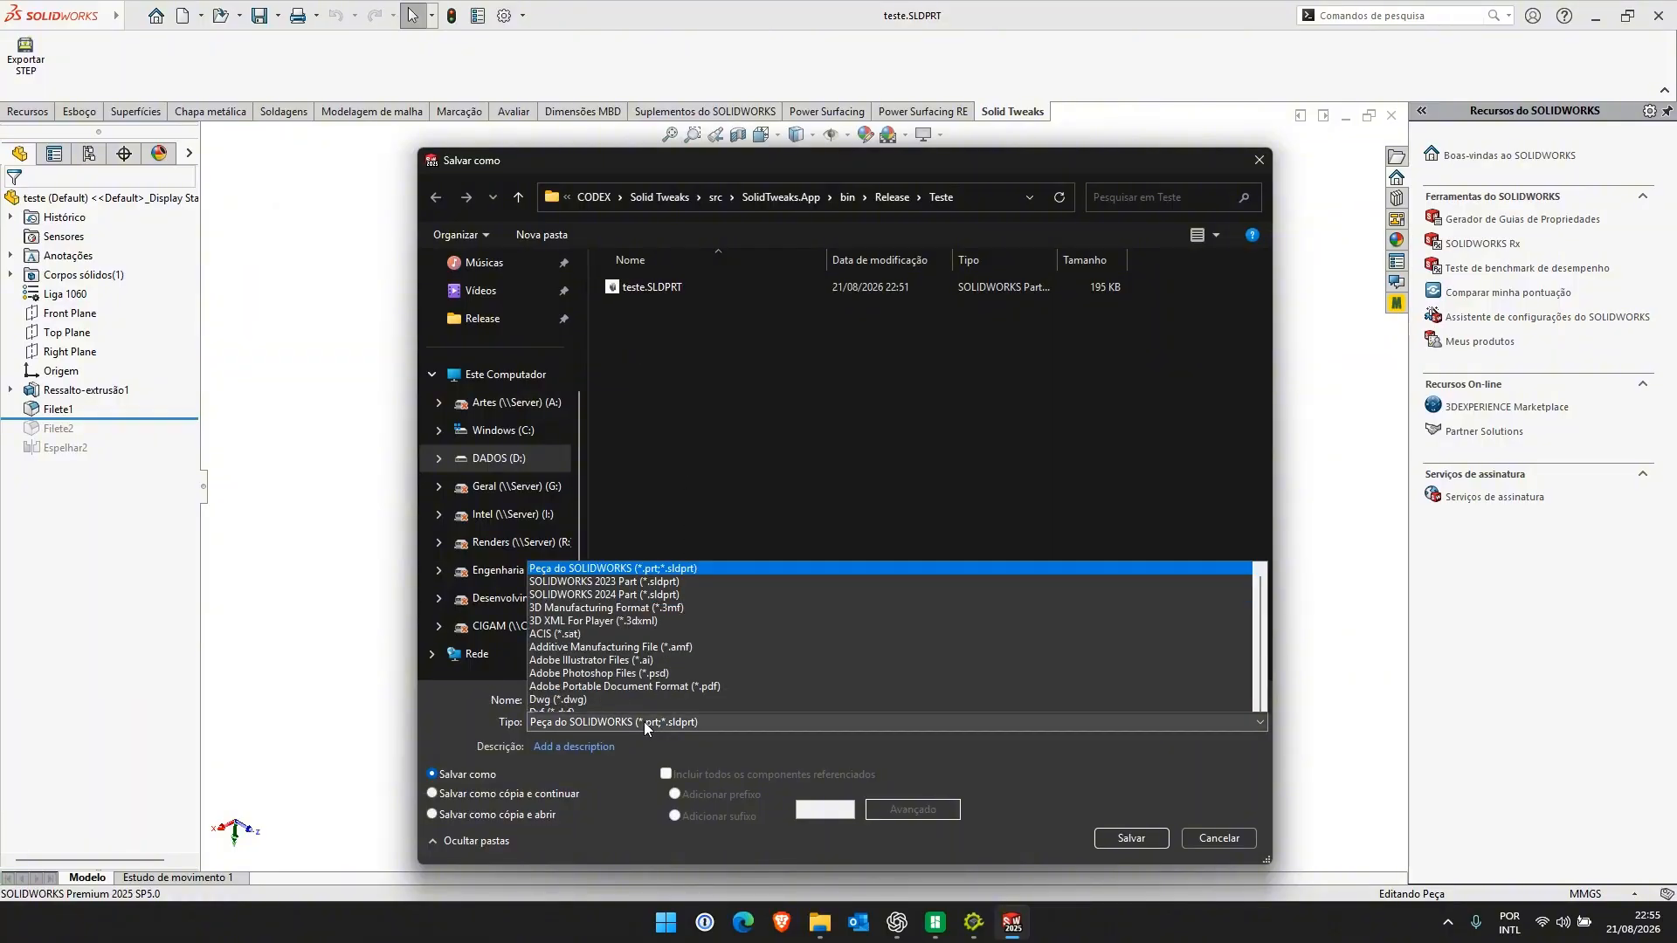
scroll(604, 699, "down", 3)
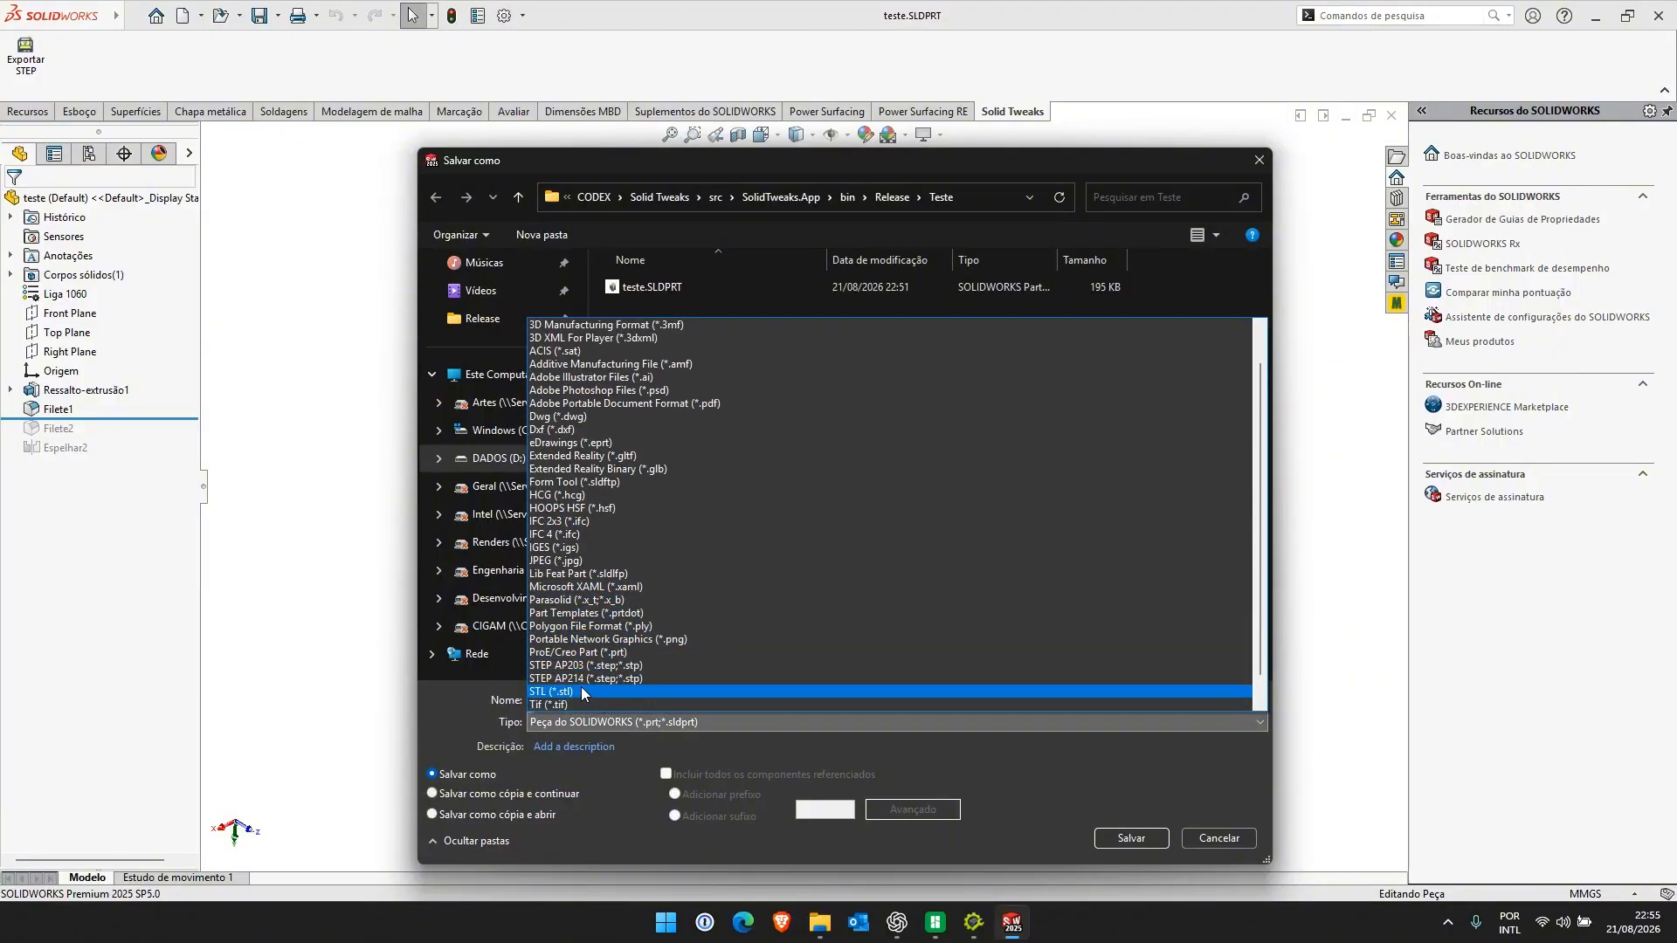
left_click(604, 701)
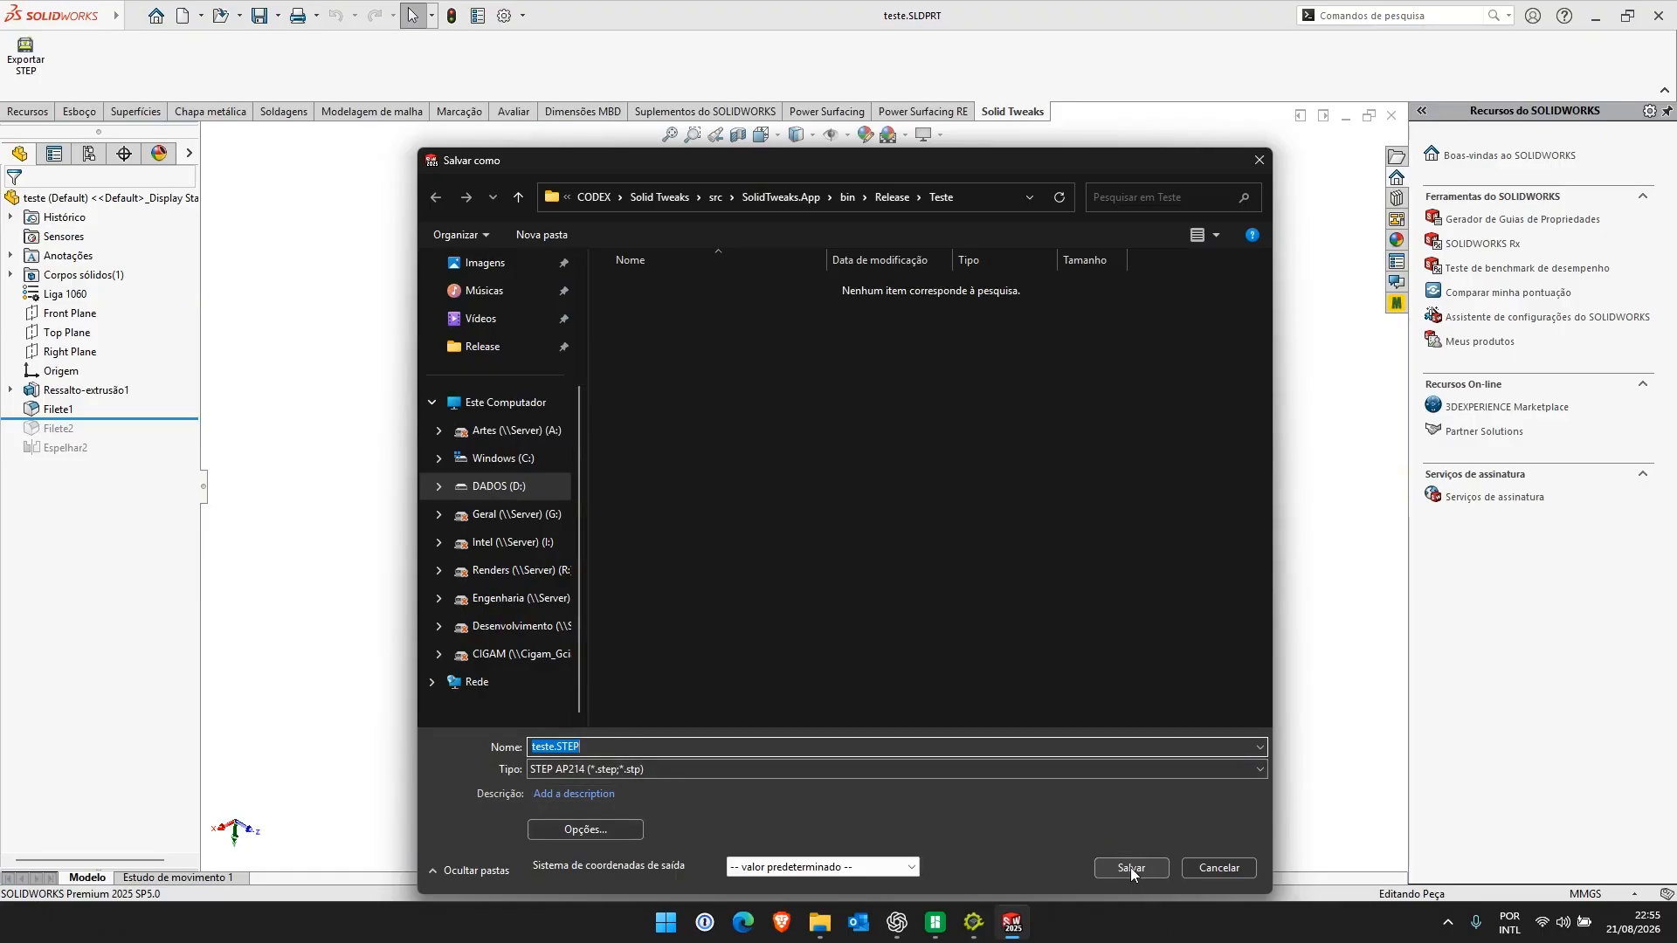
left_click(1203, 870)
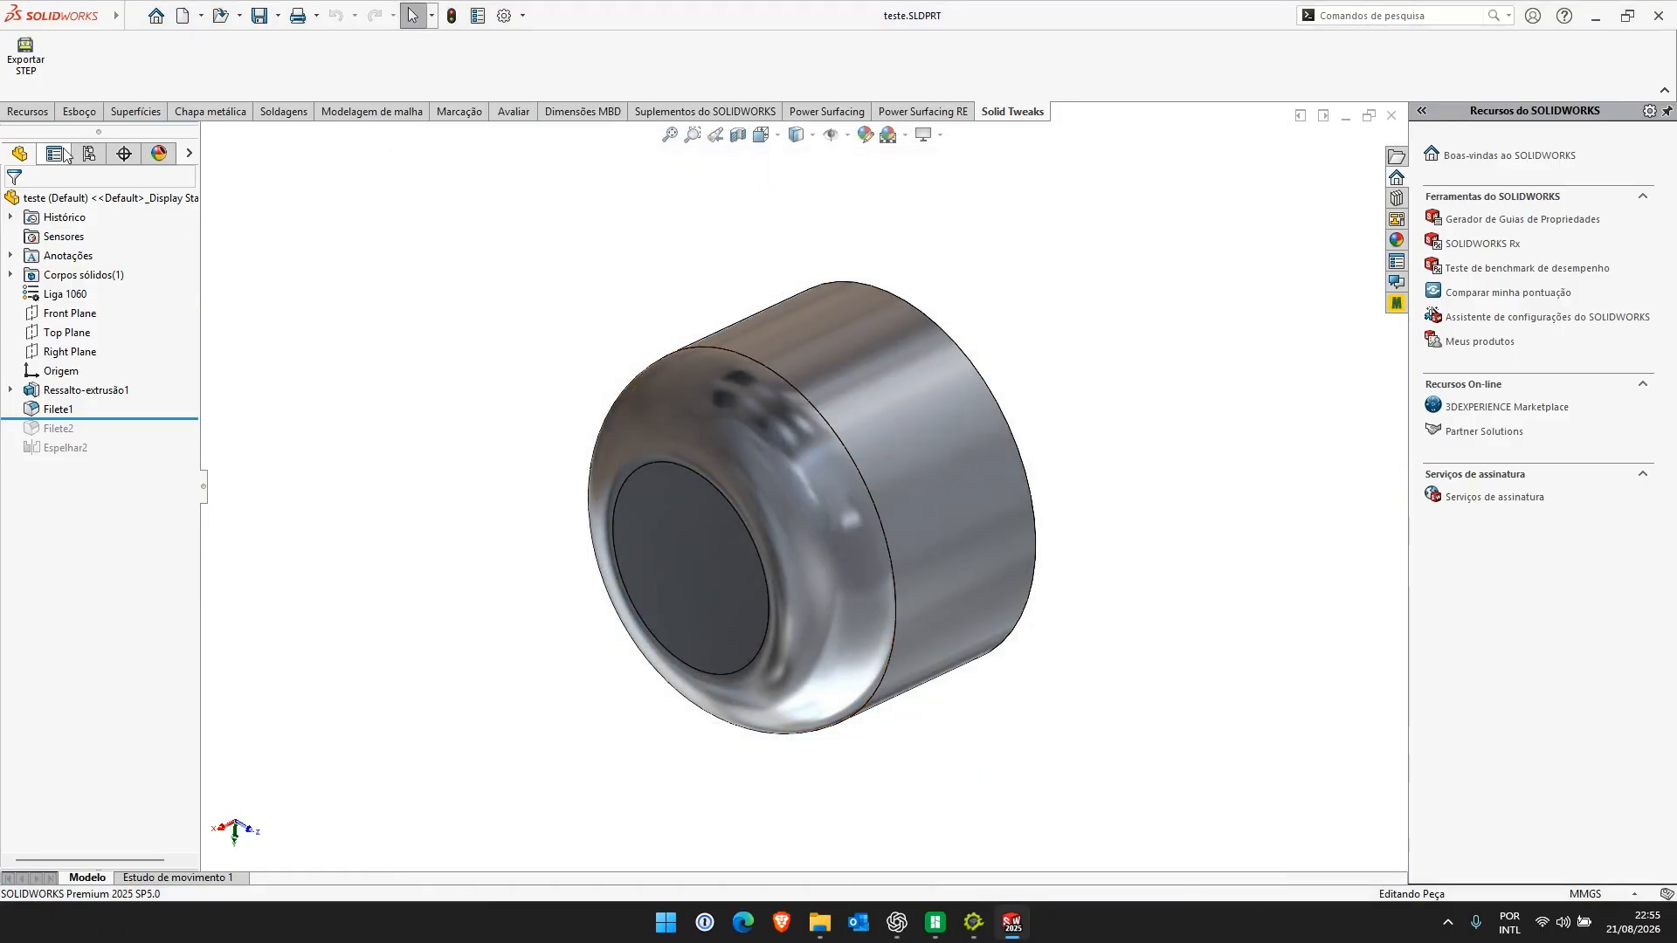
Export the part as a STEP file with the Solid Tweaks command and check the file in the Teste folder
left_click(43, 75)
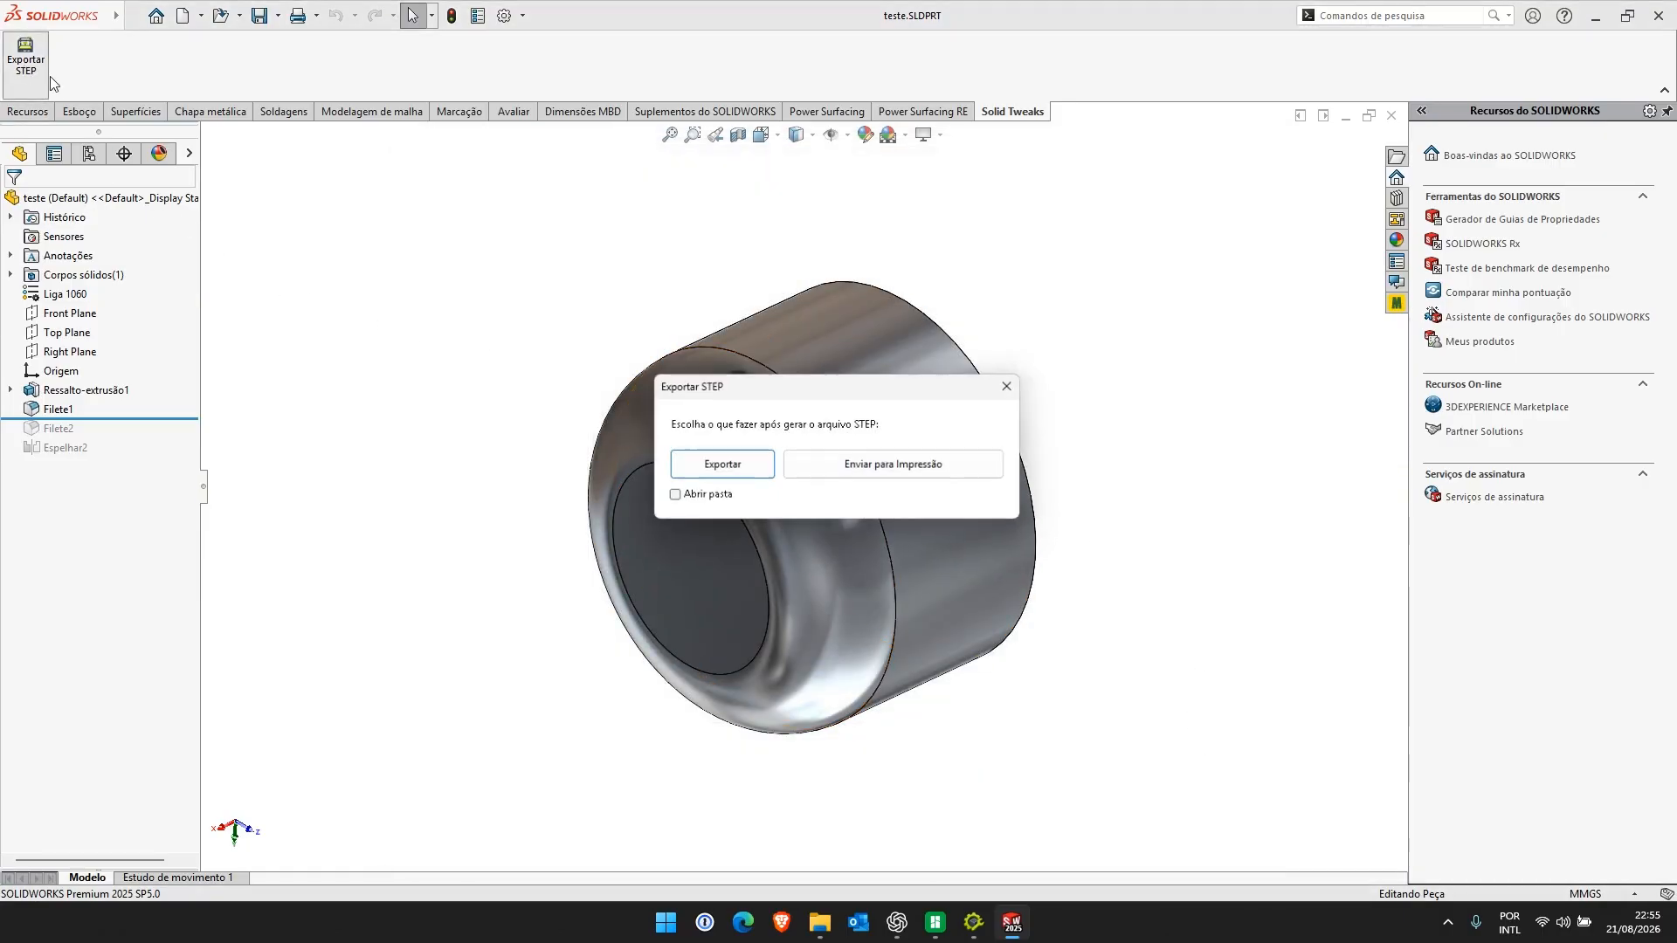
left_click(723, 464)
left_click(819, 923)
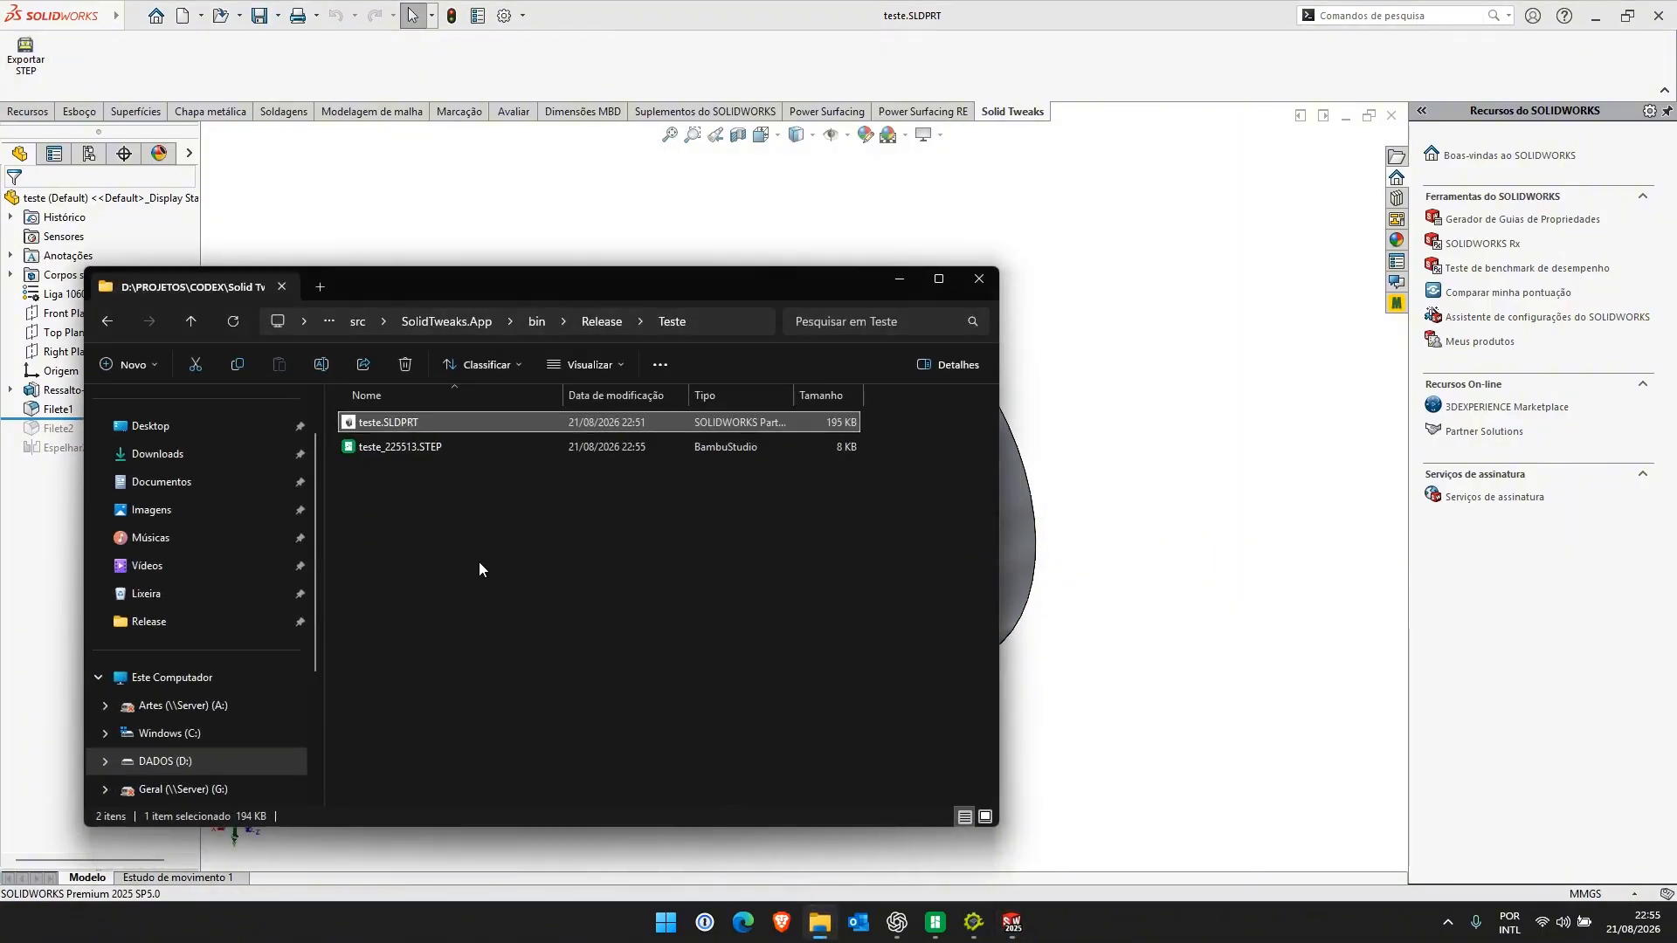
left_click(389, 447)
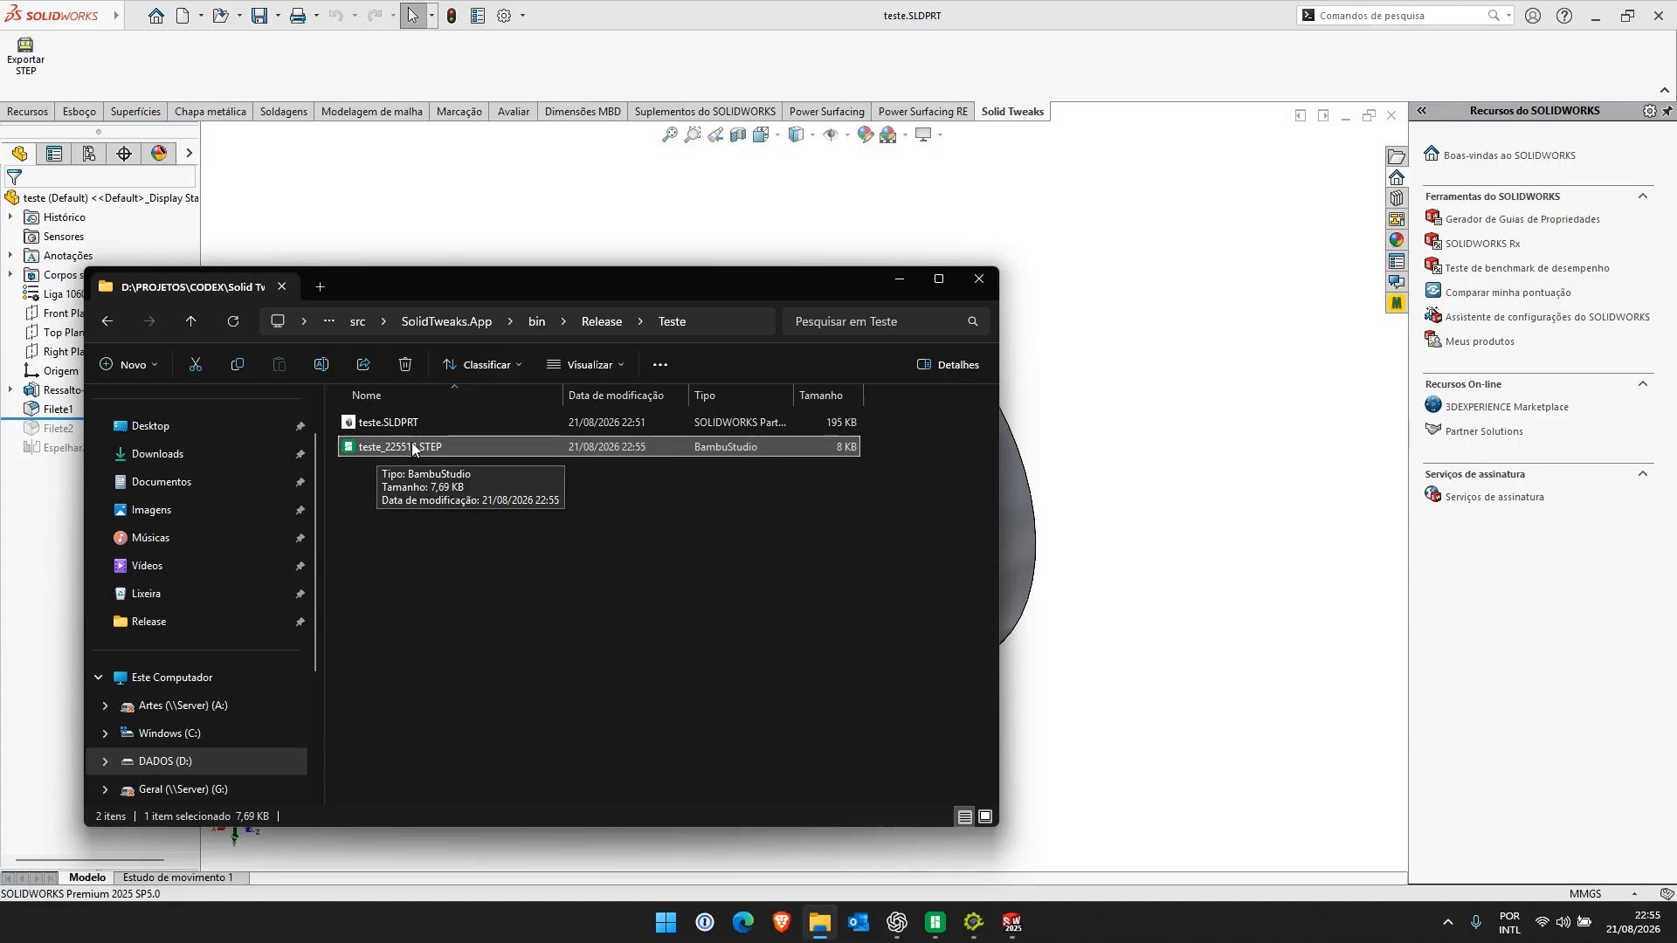
left_click(1093, 416)
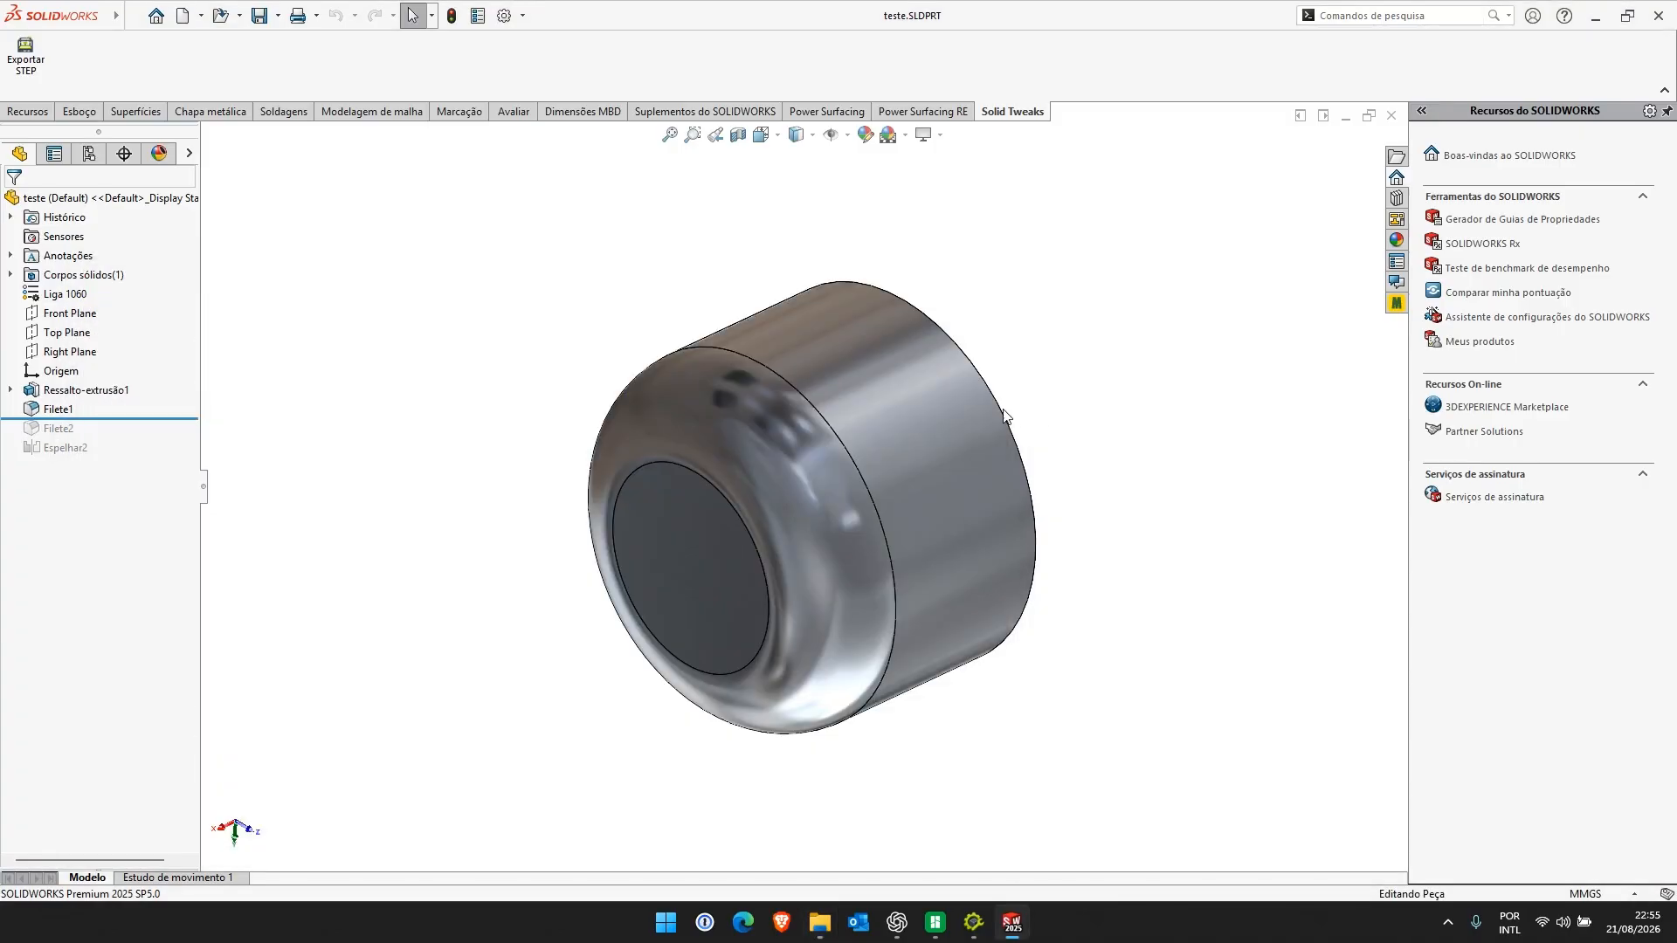
Move the feature tree's rollback bar below Filete2 so the second fillet is included in the part
left_click(157, 419)
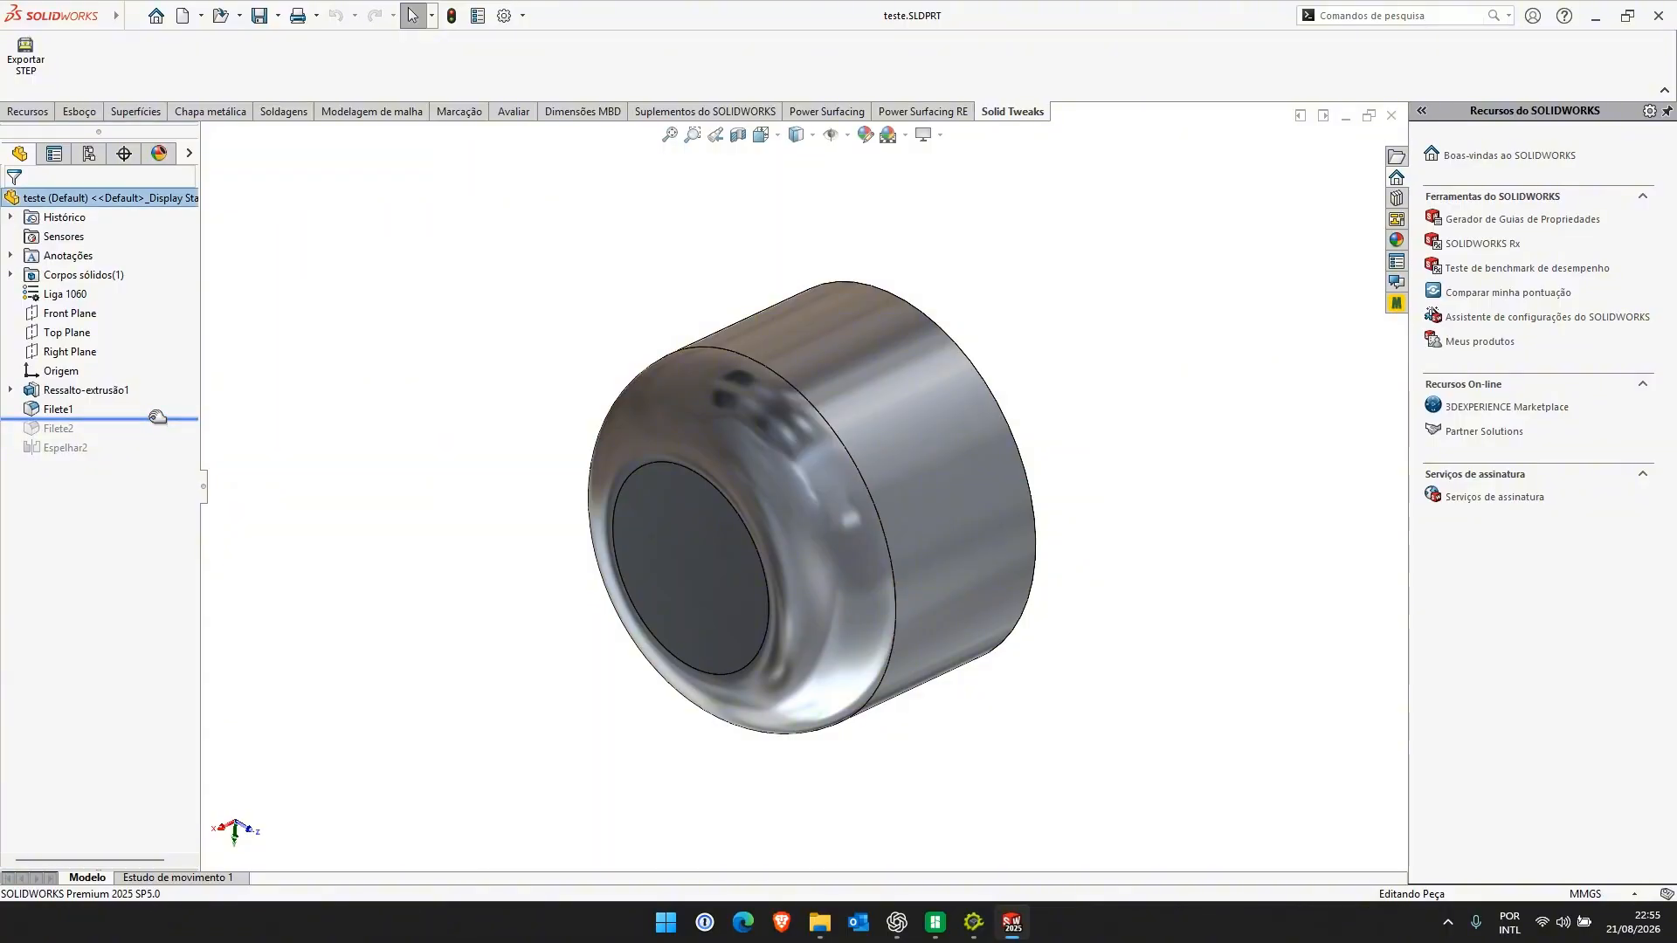
left_click_drag(157, 418, 144, 437)
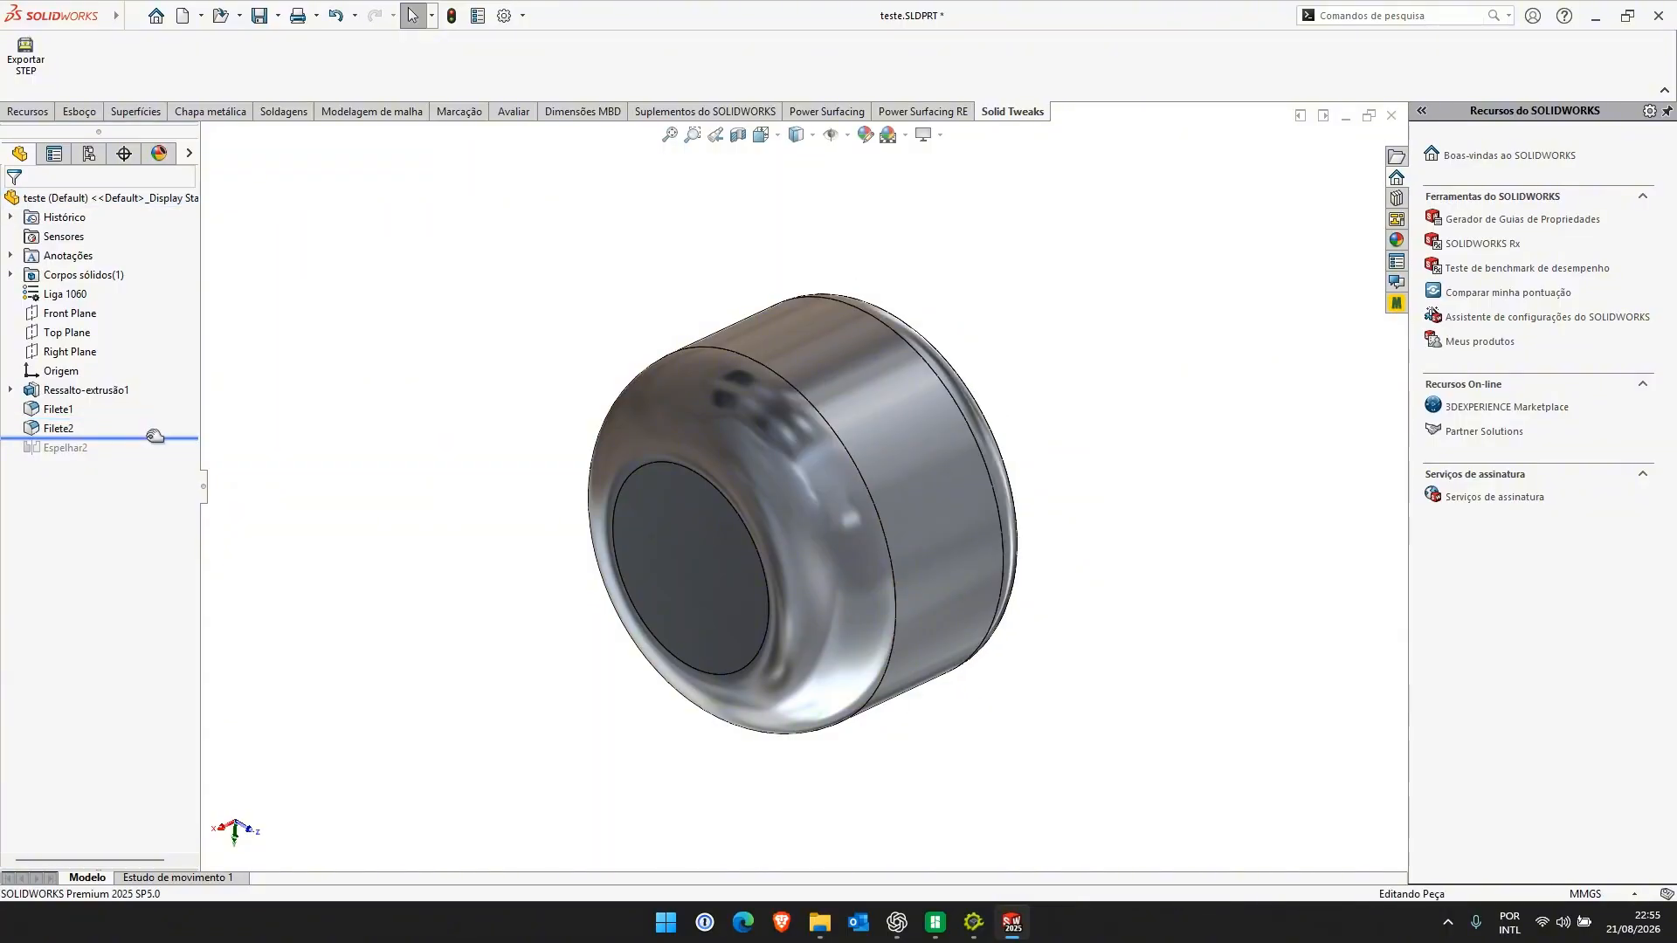
mouse_move(806, 443)
middle_mouse_down()
mouse_move(684, 490)
mouse_move(786, 454)
middle_mouse_up()
Export the part with both fillets as a new STEP file and compare the exported versions in the Teste folder
left_click(26, 54)
left_click(700, 485)
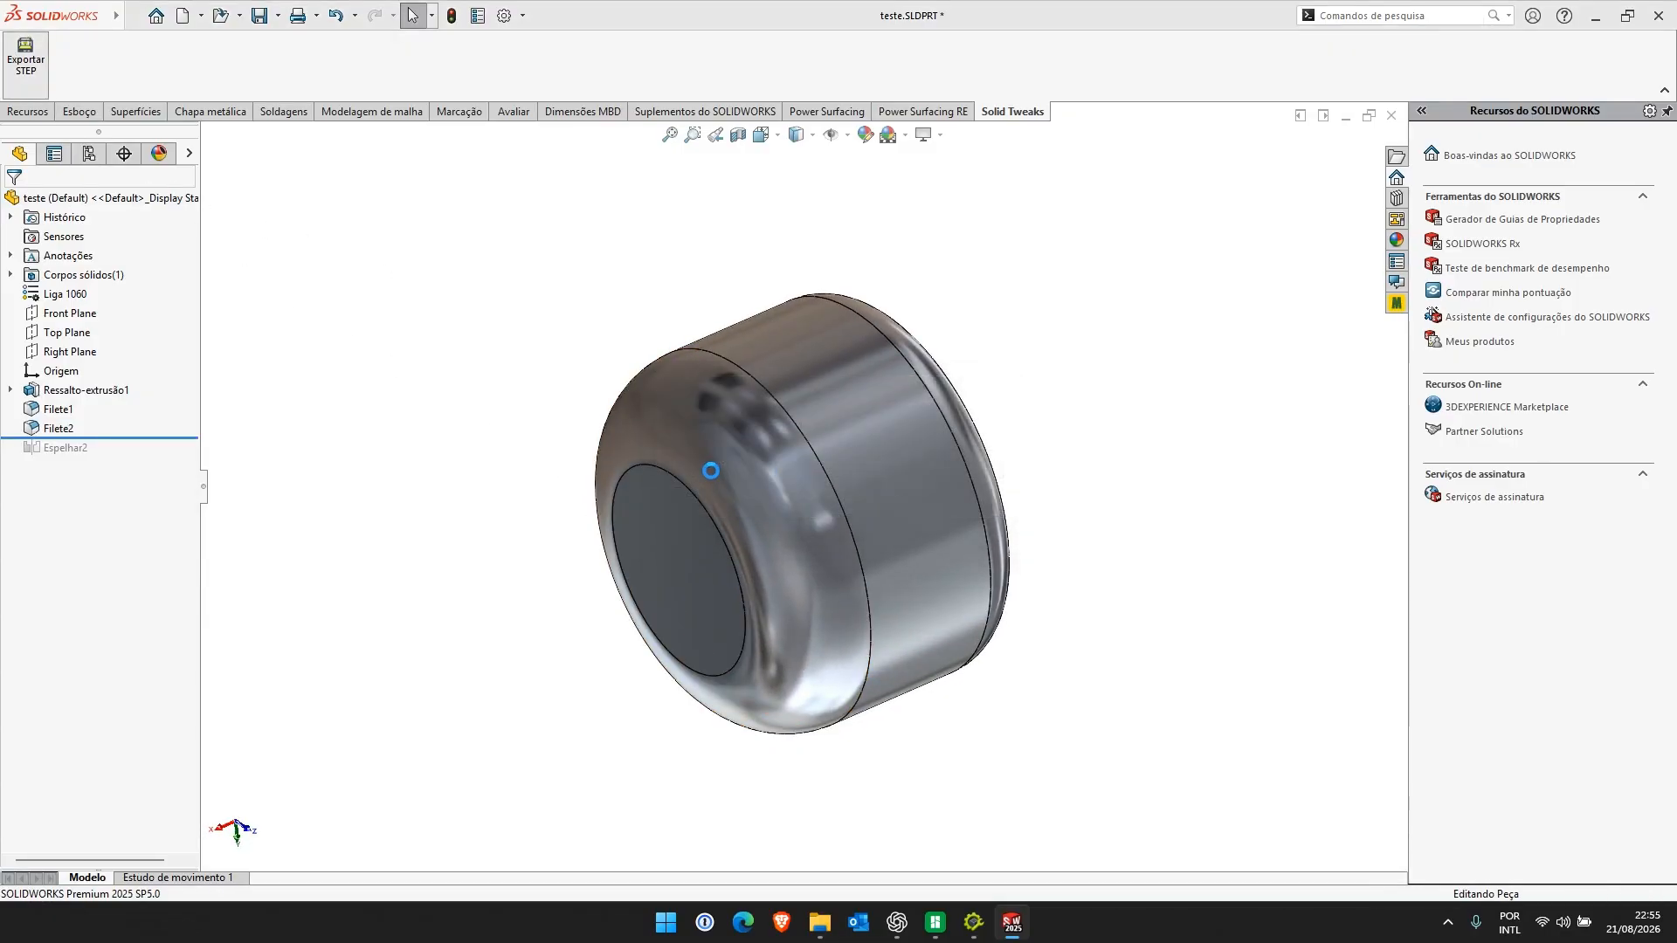
left_click(819, 923)
left_click(417, 473)
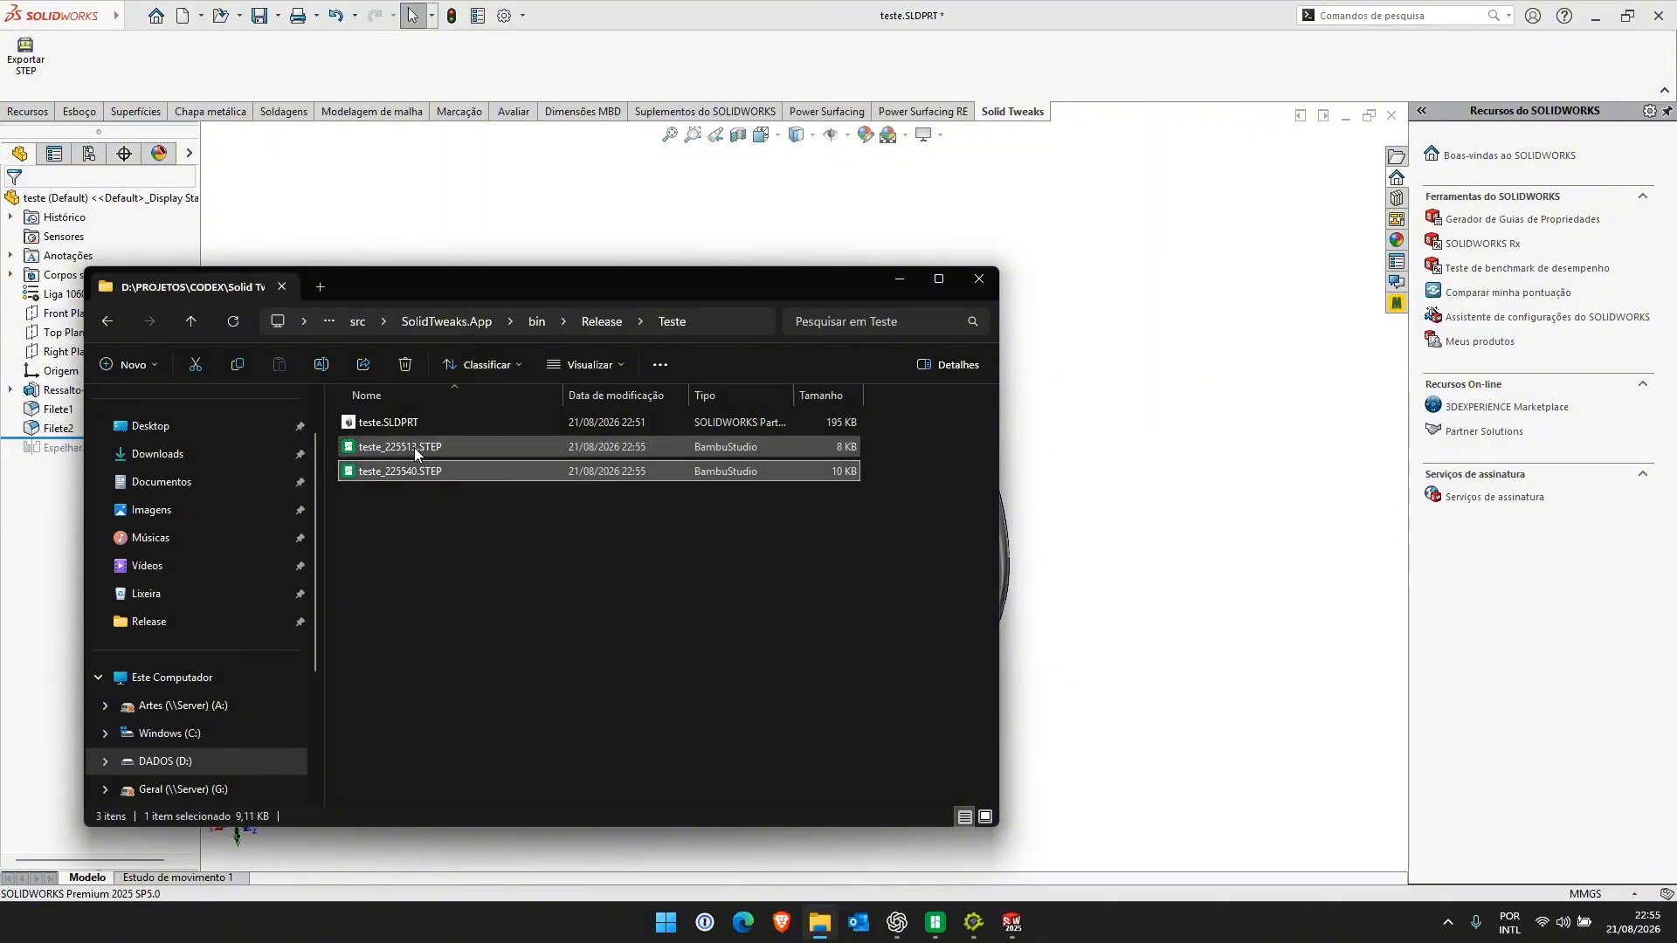
mouse_move(416, 447)
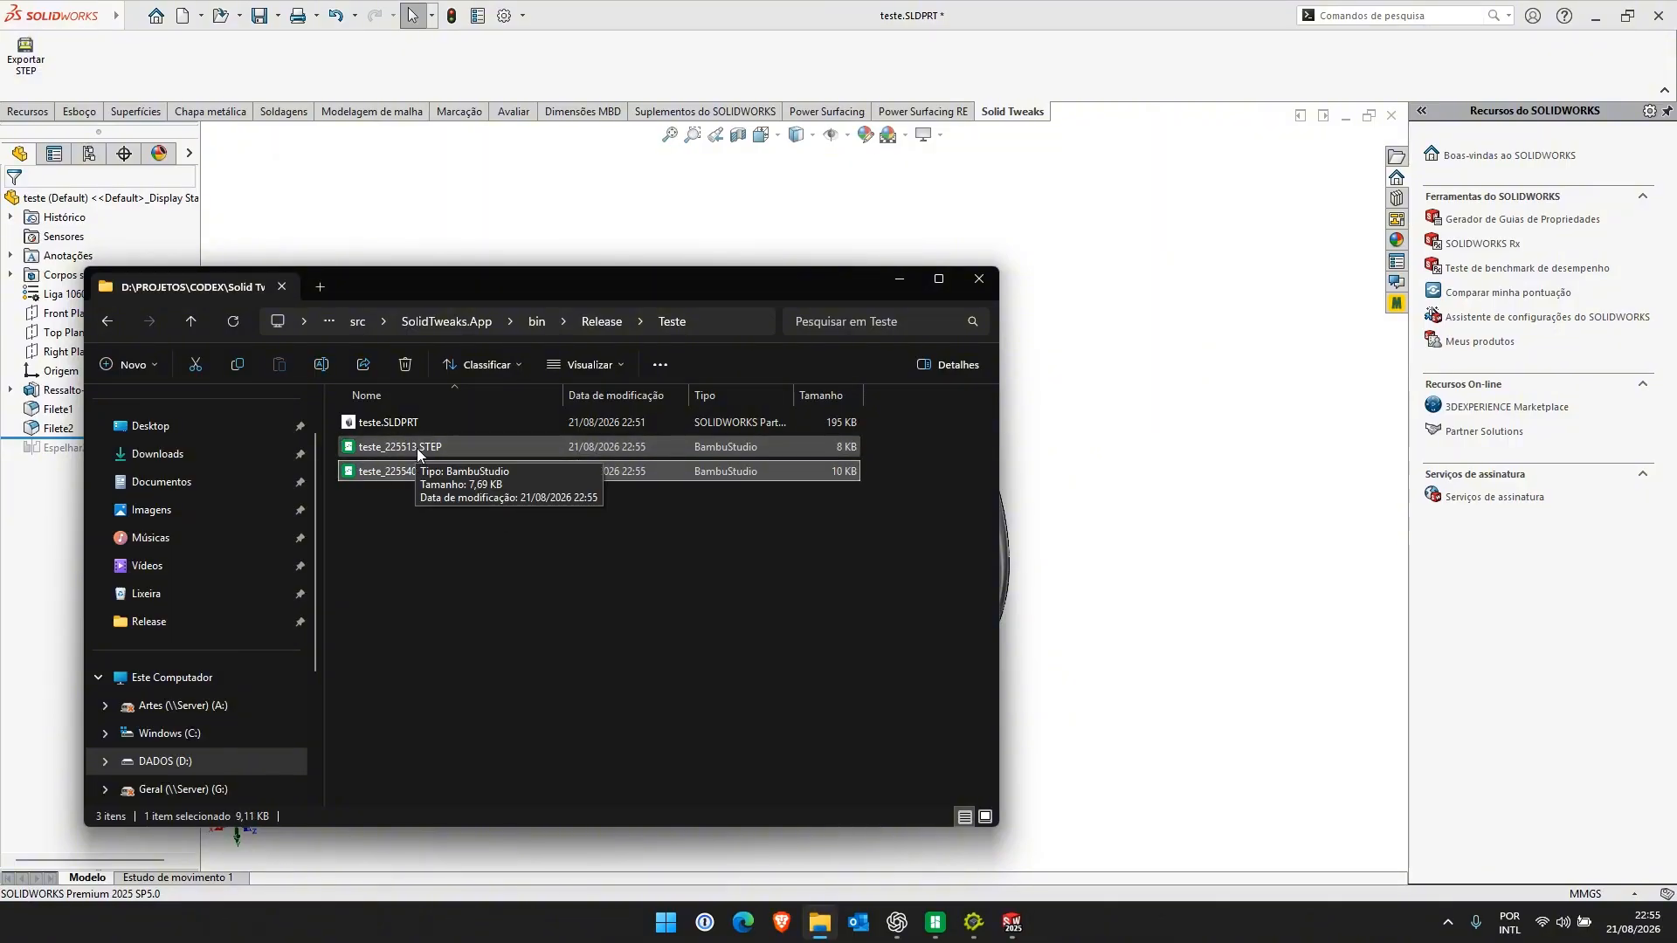
left_click(479, 525)
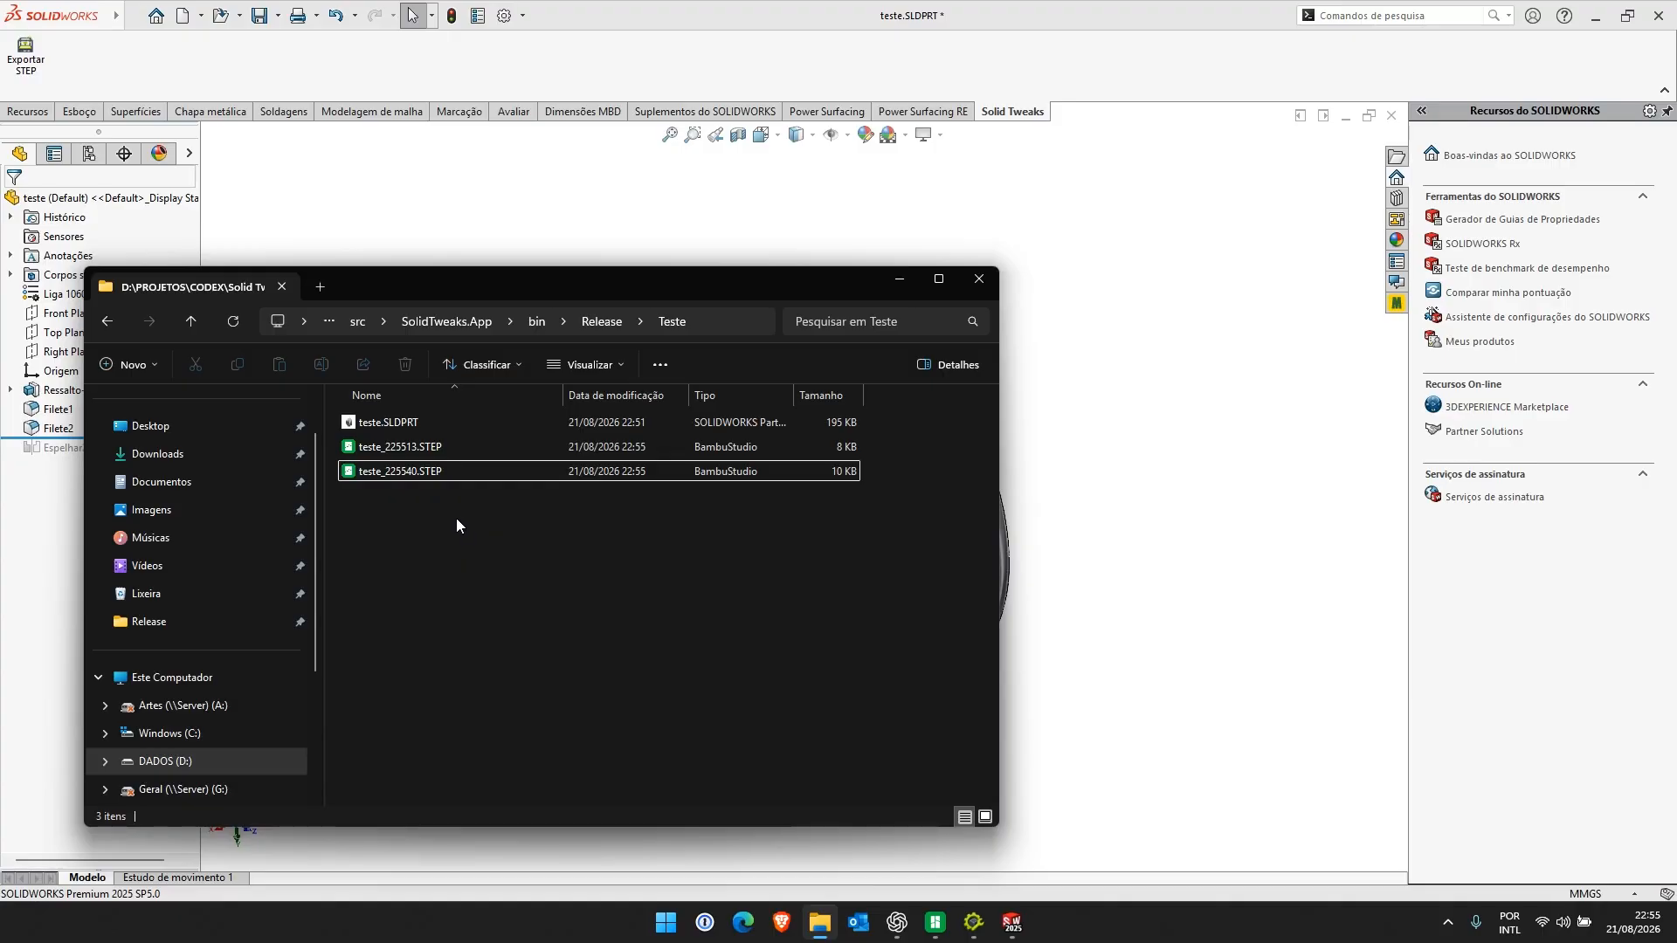
left_click(426, 472)
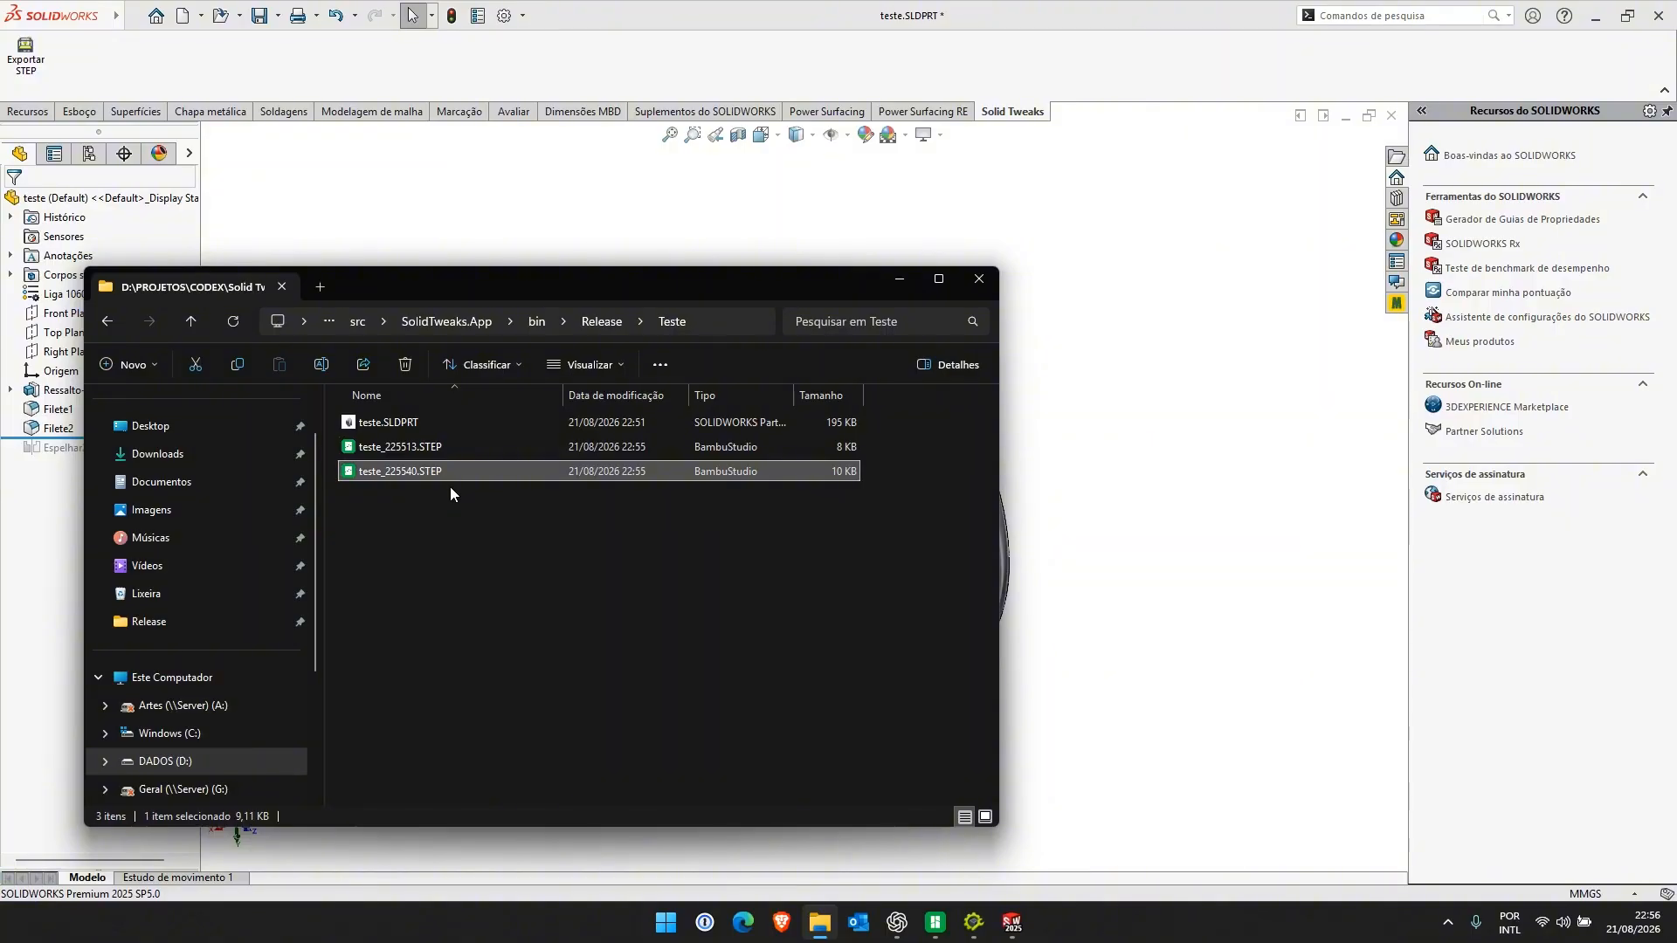
left_click(915, 281)
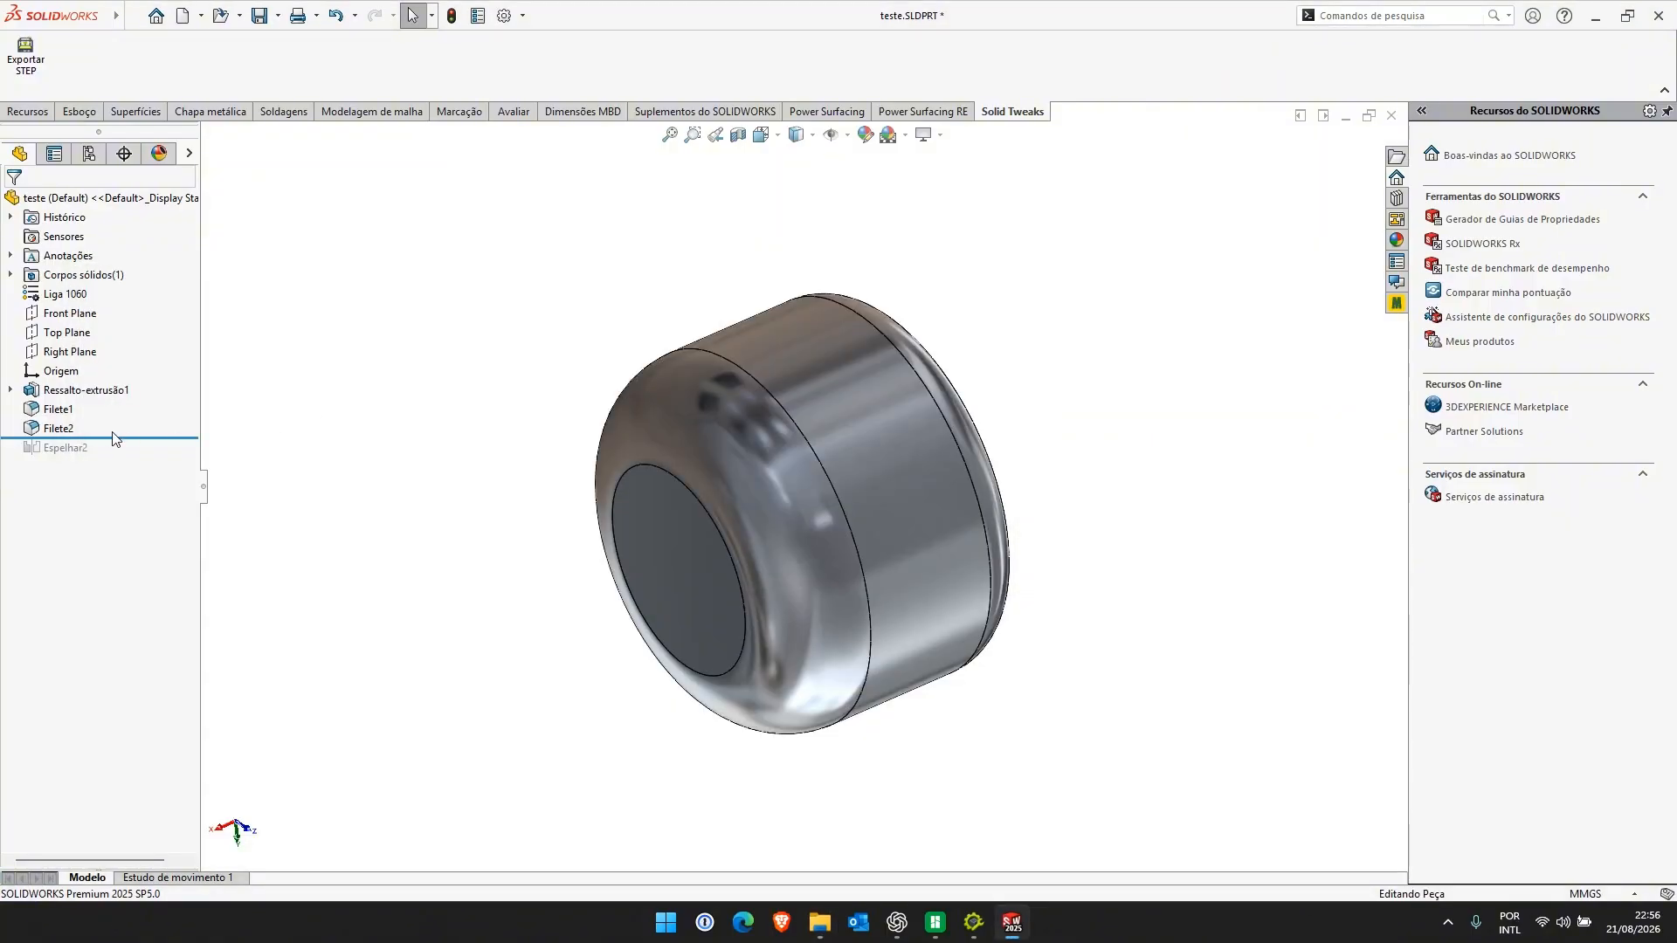
Roll the model forward past the Espelhar2 mirror feature and export that version as another STEP file in the Teste folder
left_click_drag(133, 439, 133, 457)
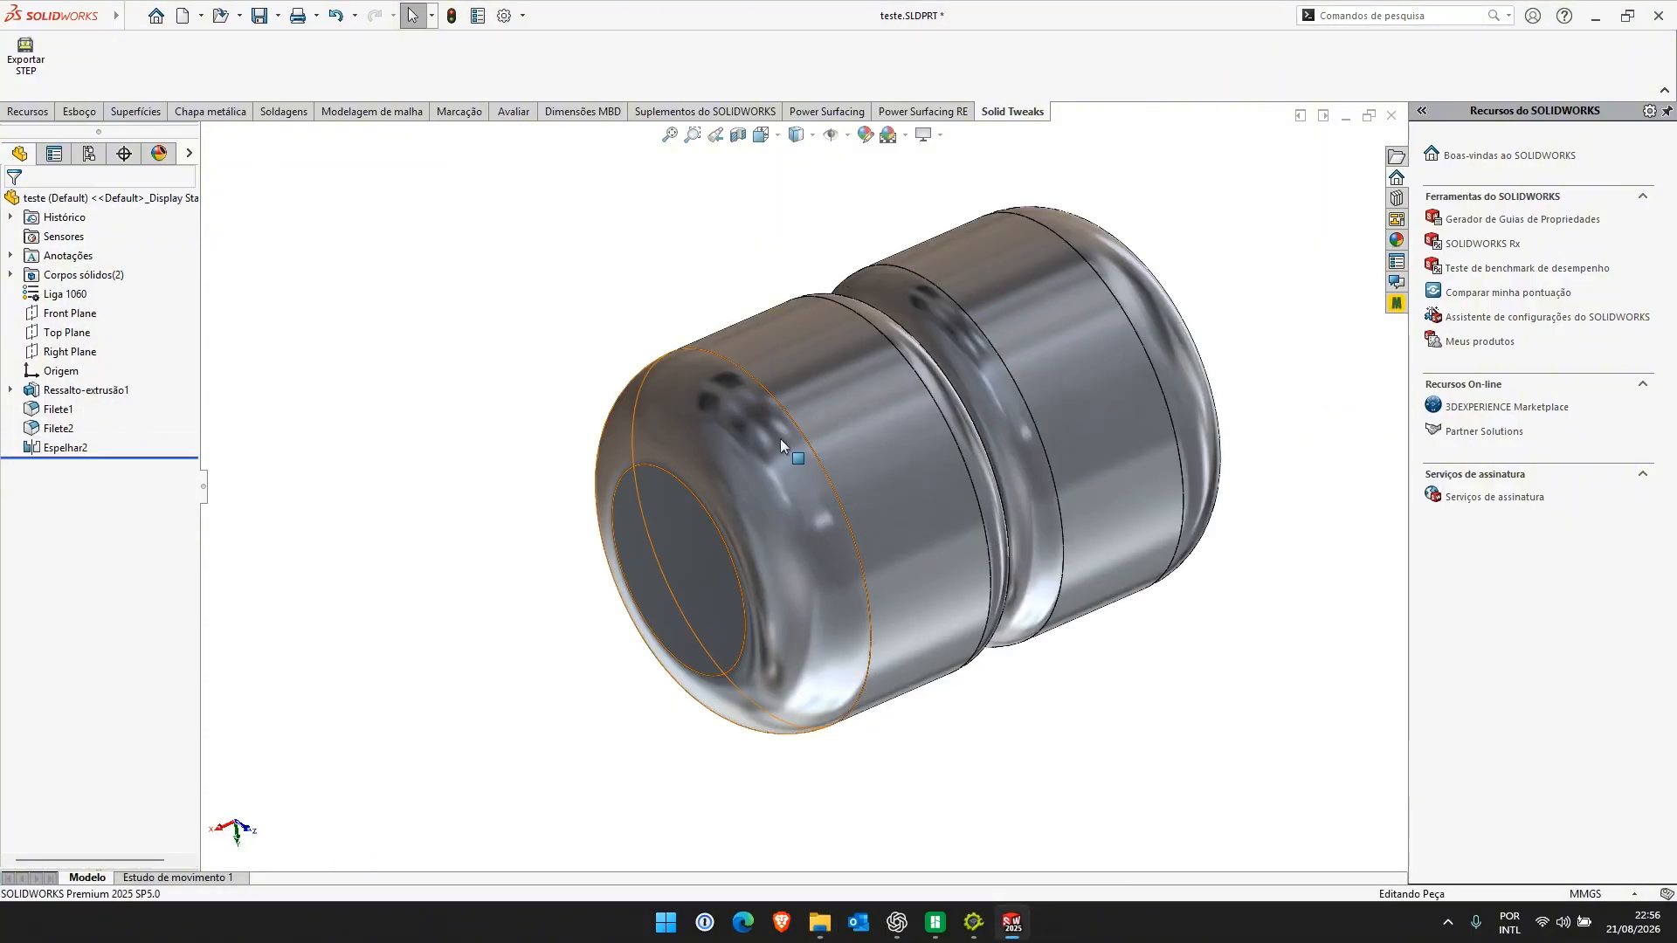
middle_click_drag(779, 438, 788, 463)
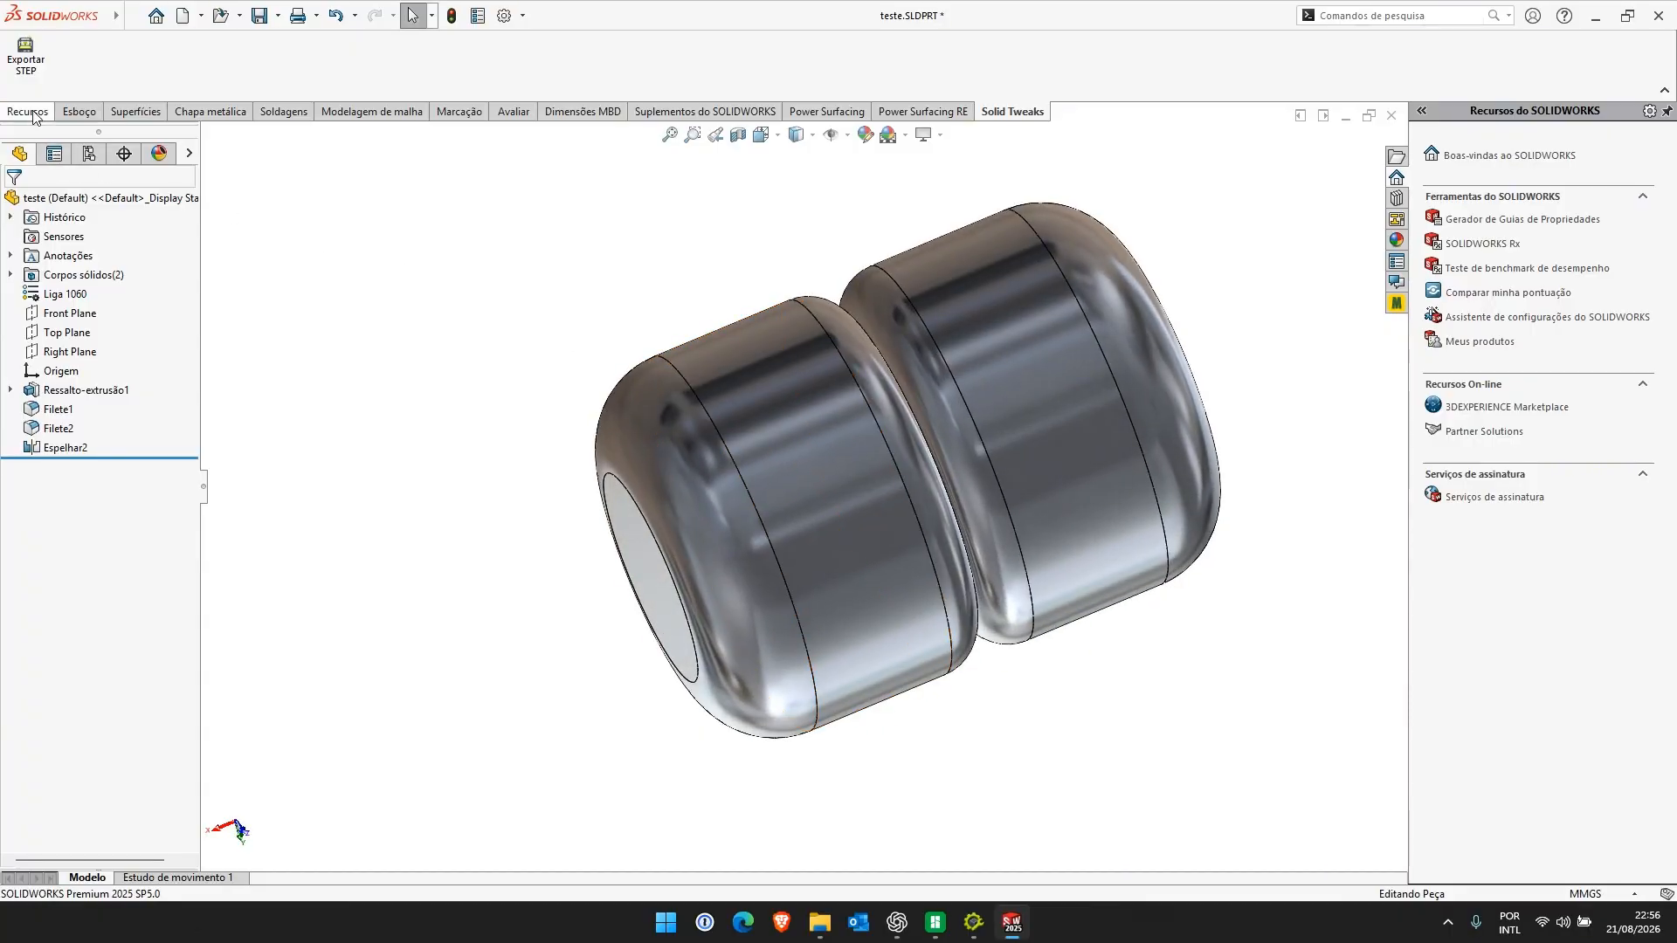
left_click(26, 58)
left_click(729, 464)
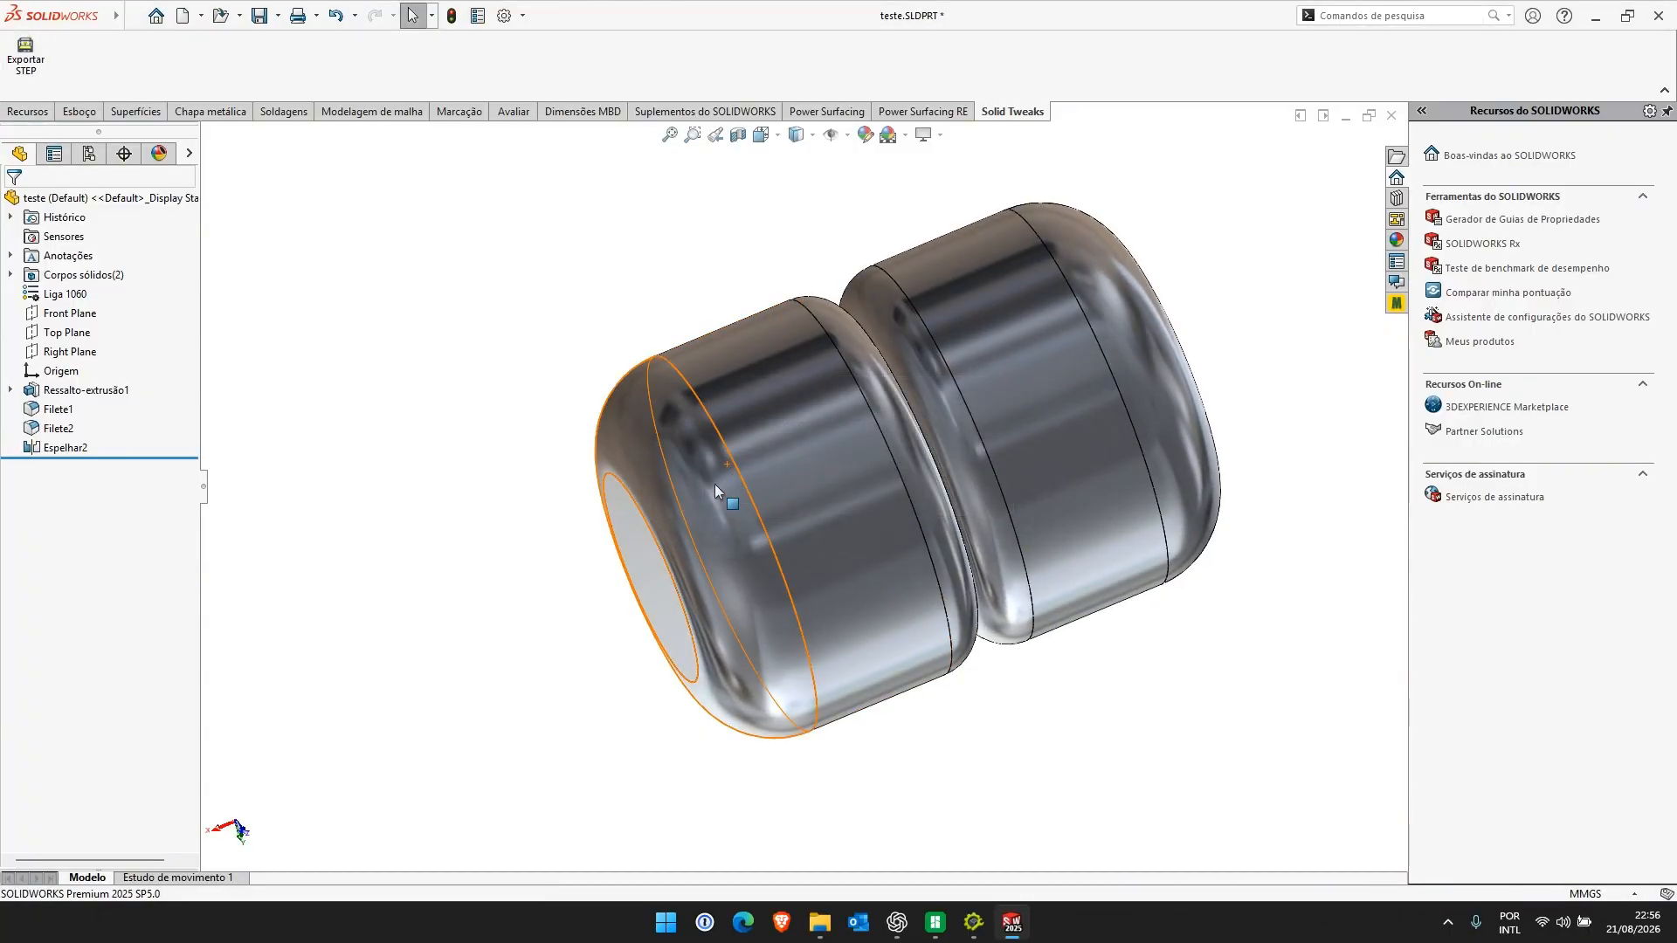
left_click(822, 926)
left_click(426, 495)
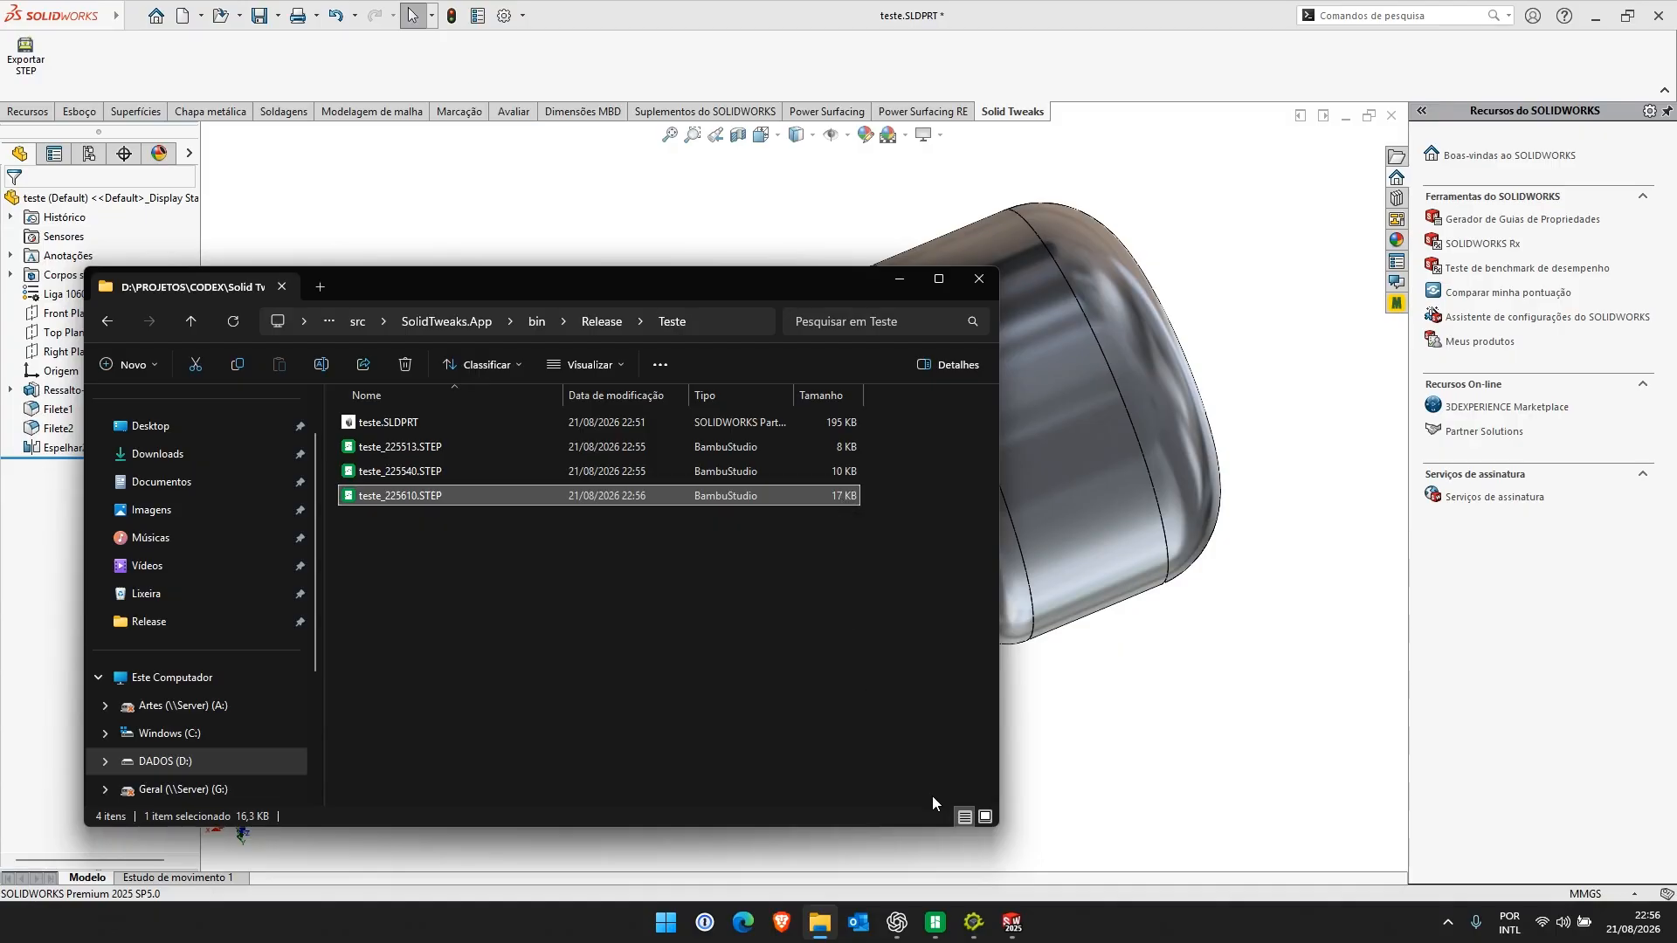
Switch to Bambu Studio, load teste_225610.STEP from the Teste folder onto the build plate, and delete it after viewing
left_click(935, 923)
left_click(821, 923)
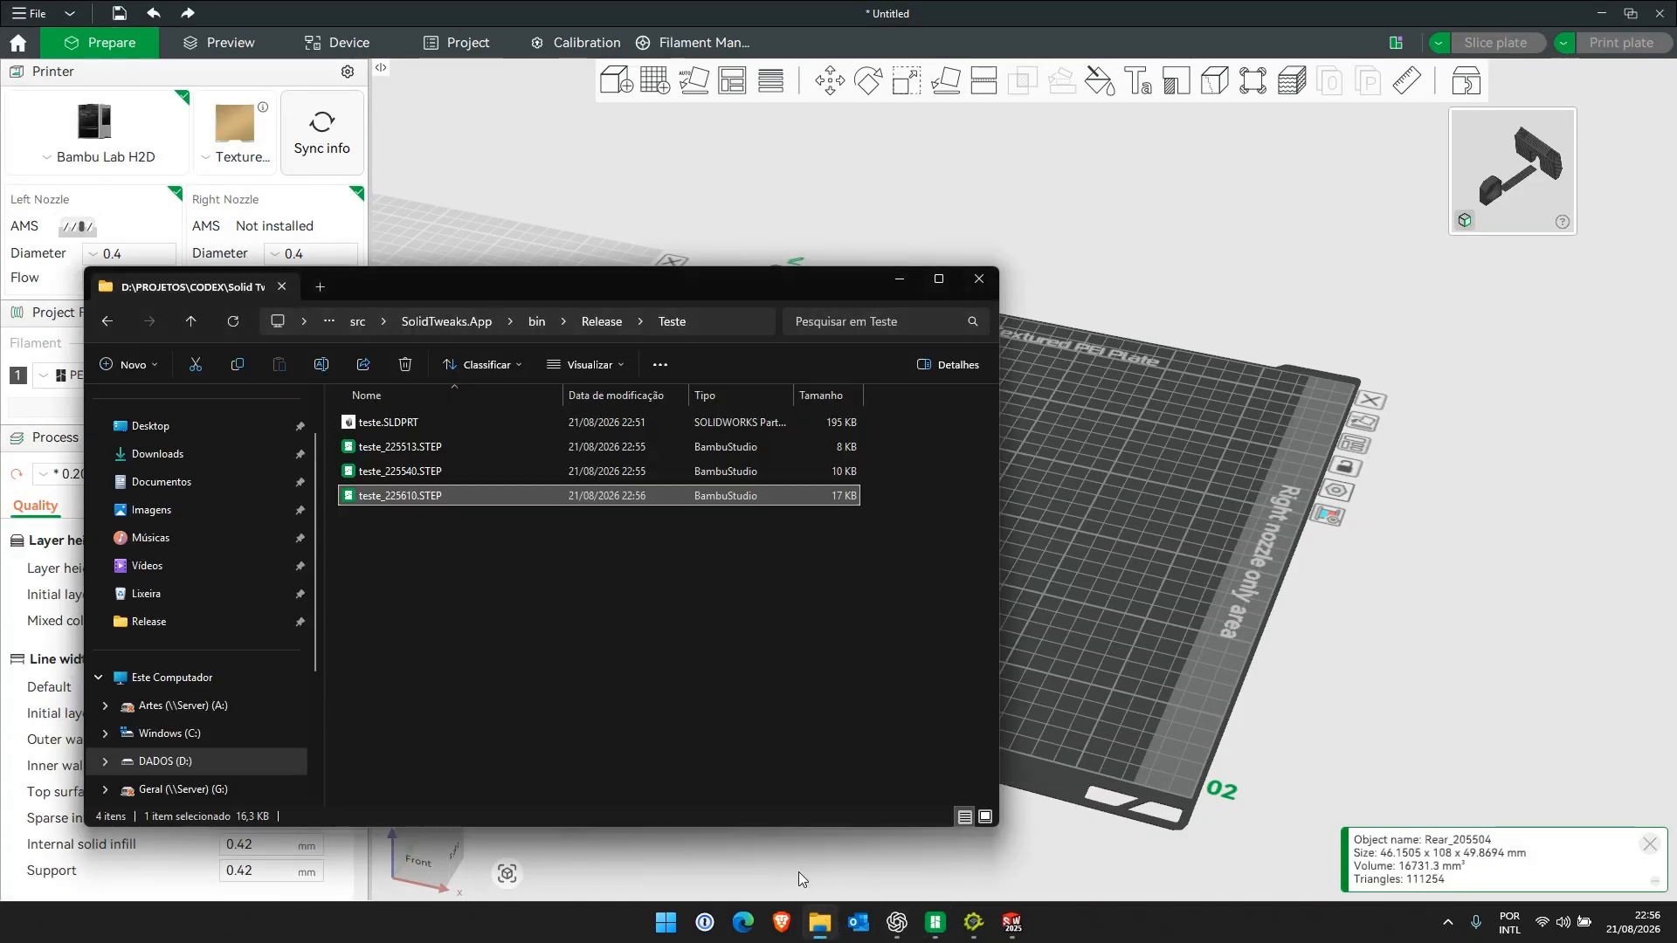
left_click_drag(392, 496, 1109, 524)
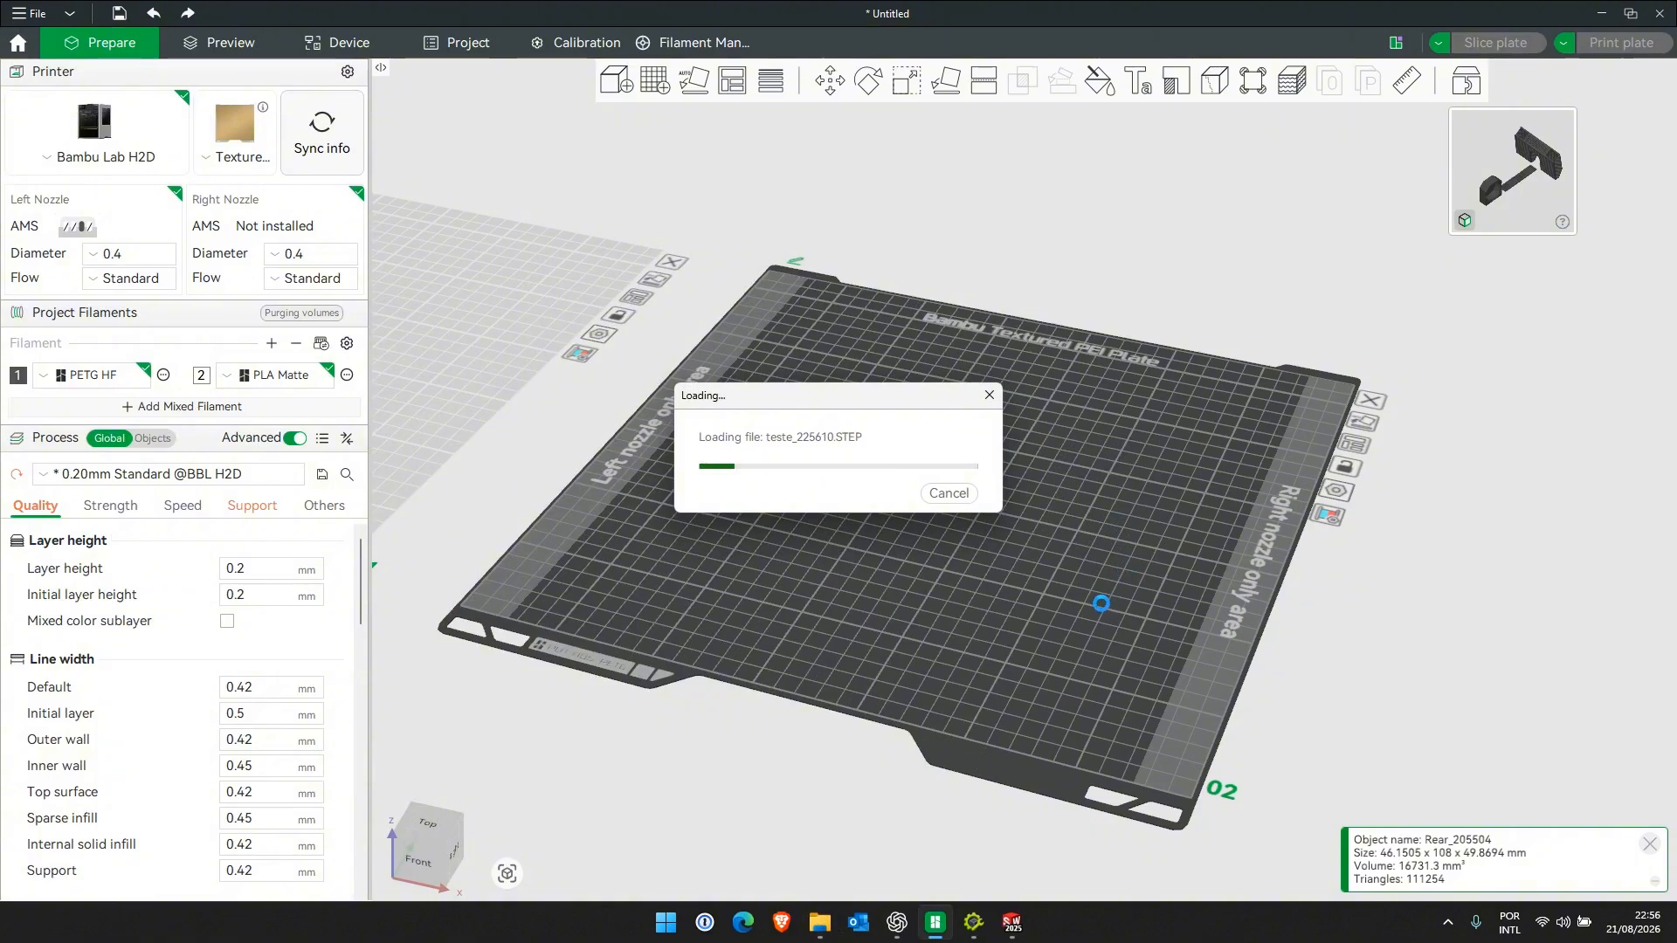
left_click_drag(1046, 616, 1034, 577)
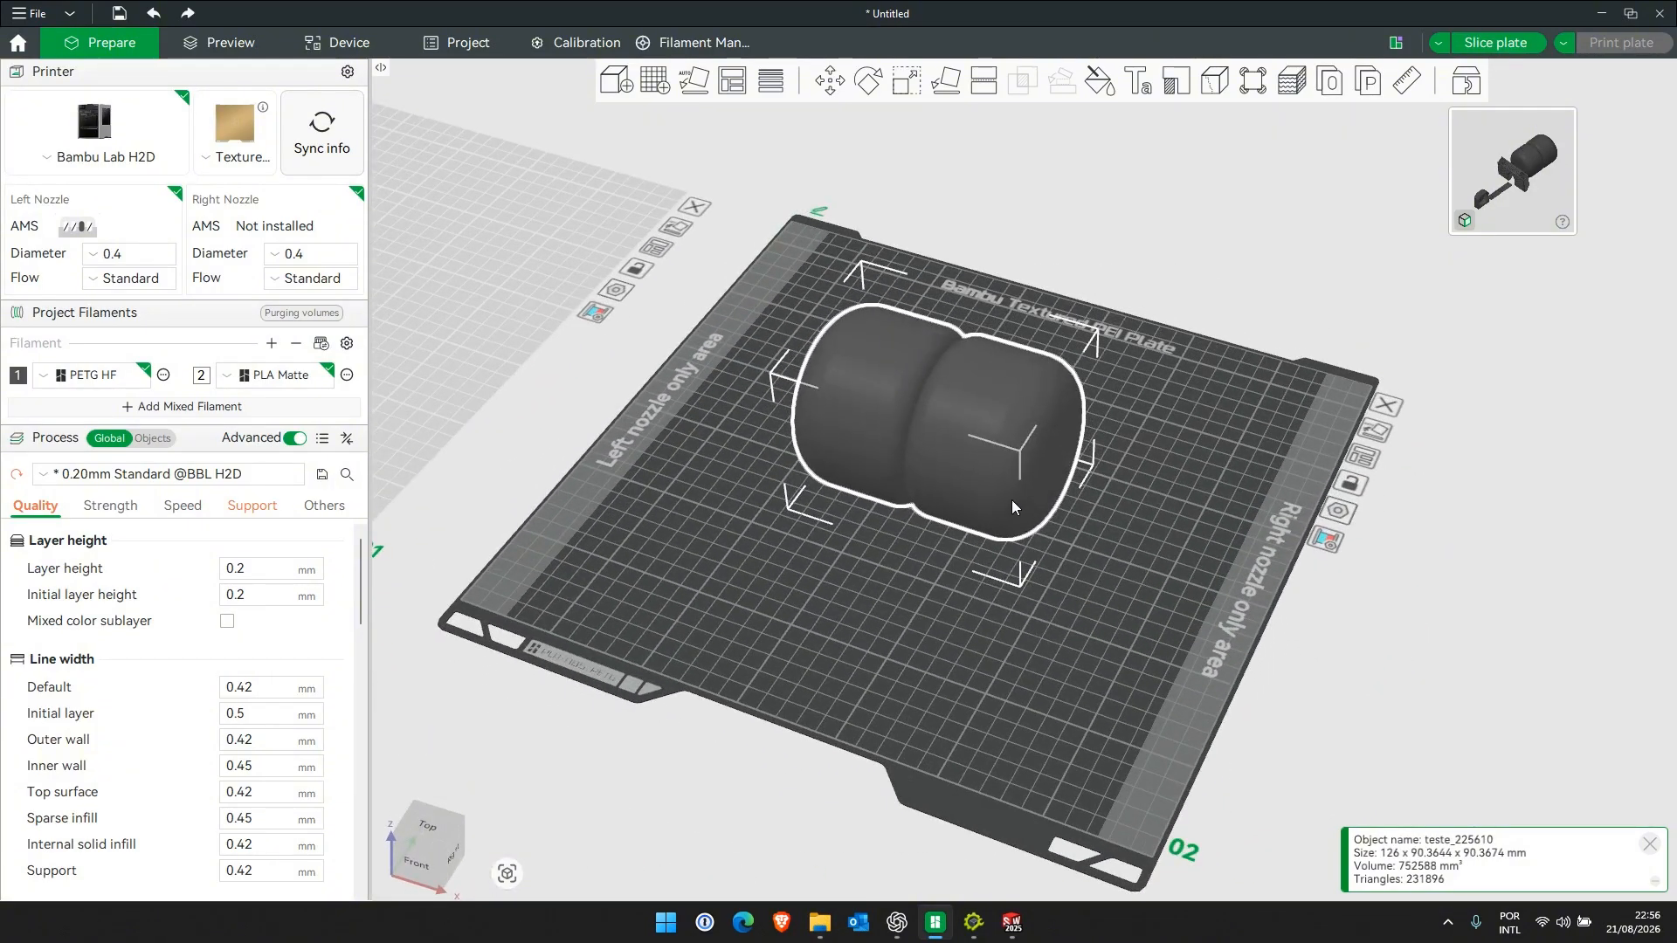
key("Delete")
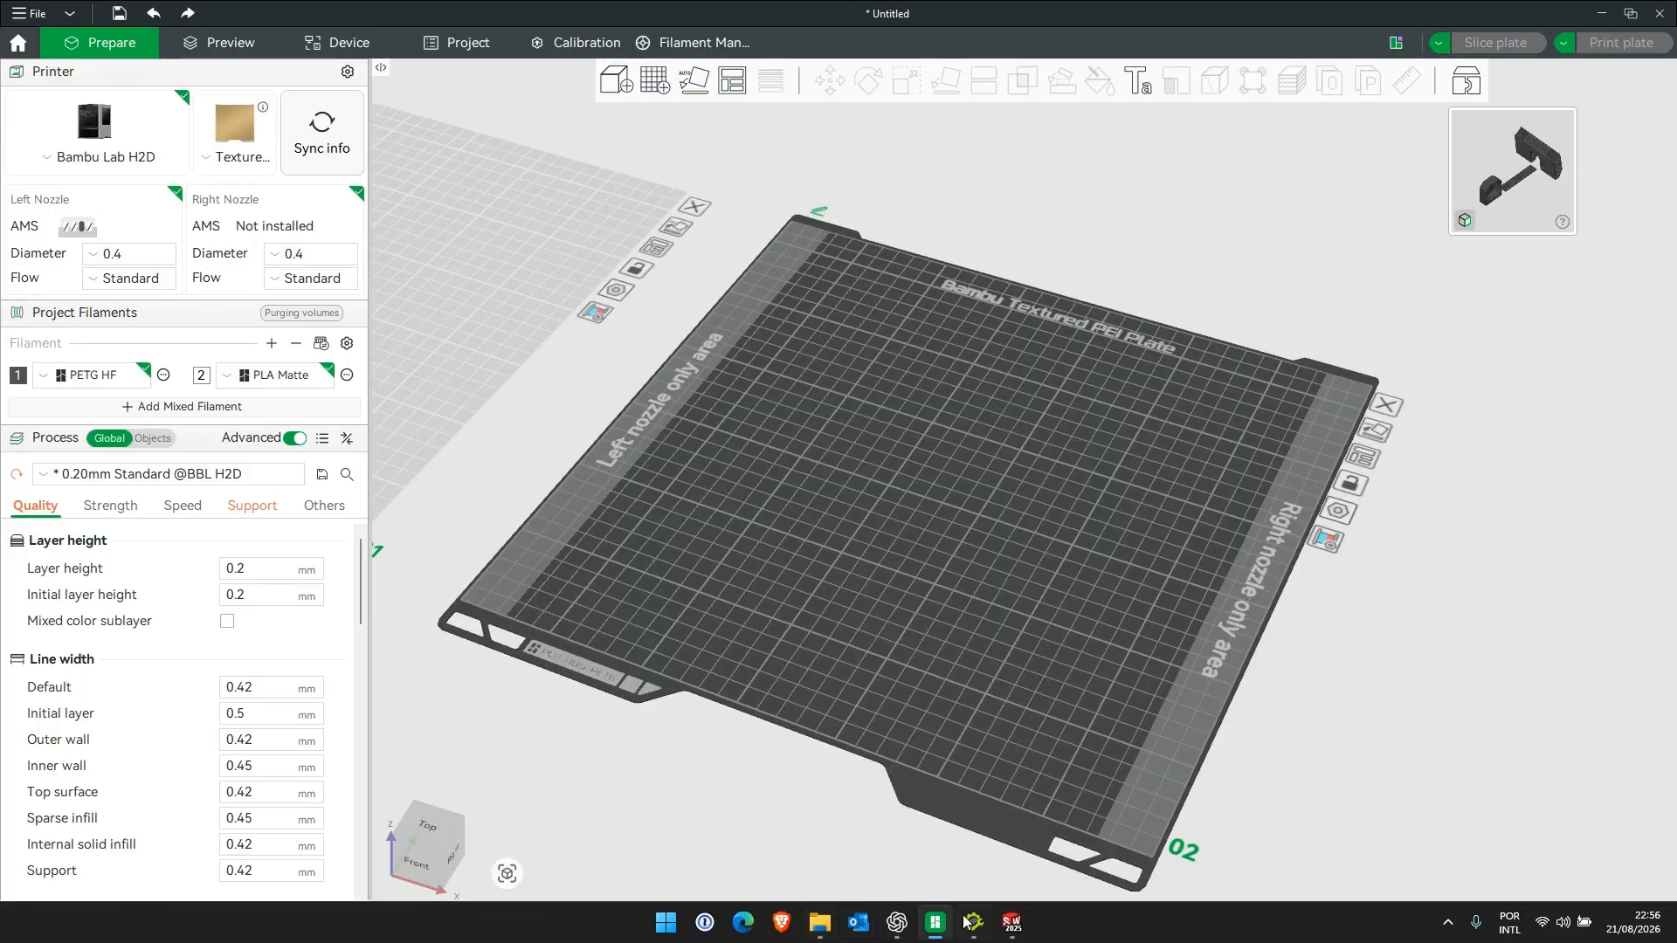
Return to SOLIDWORKS, export the part as STEP with Enviar para Impressão, dismiss the Bambu Studio update offer, and close the slicer after viewing
left_click(1011, 923)
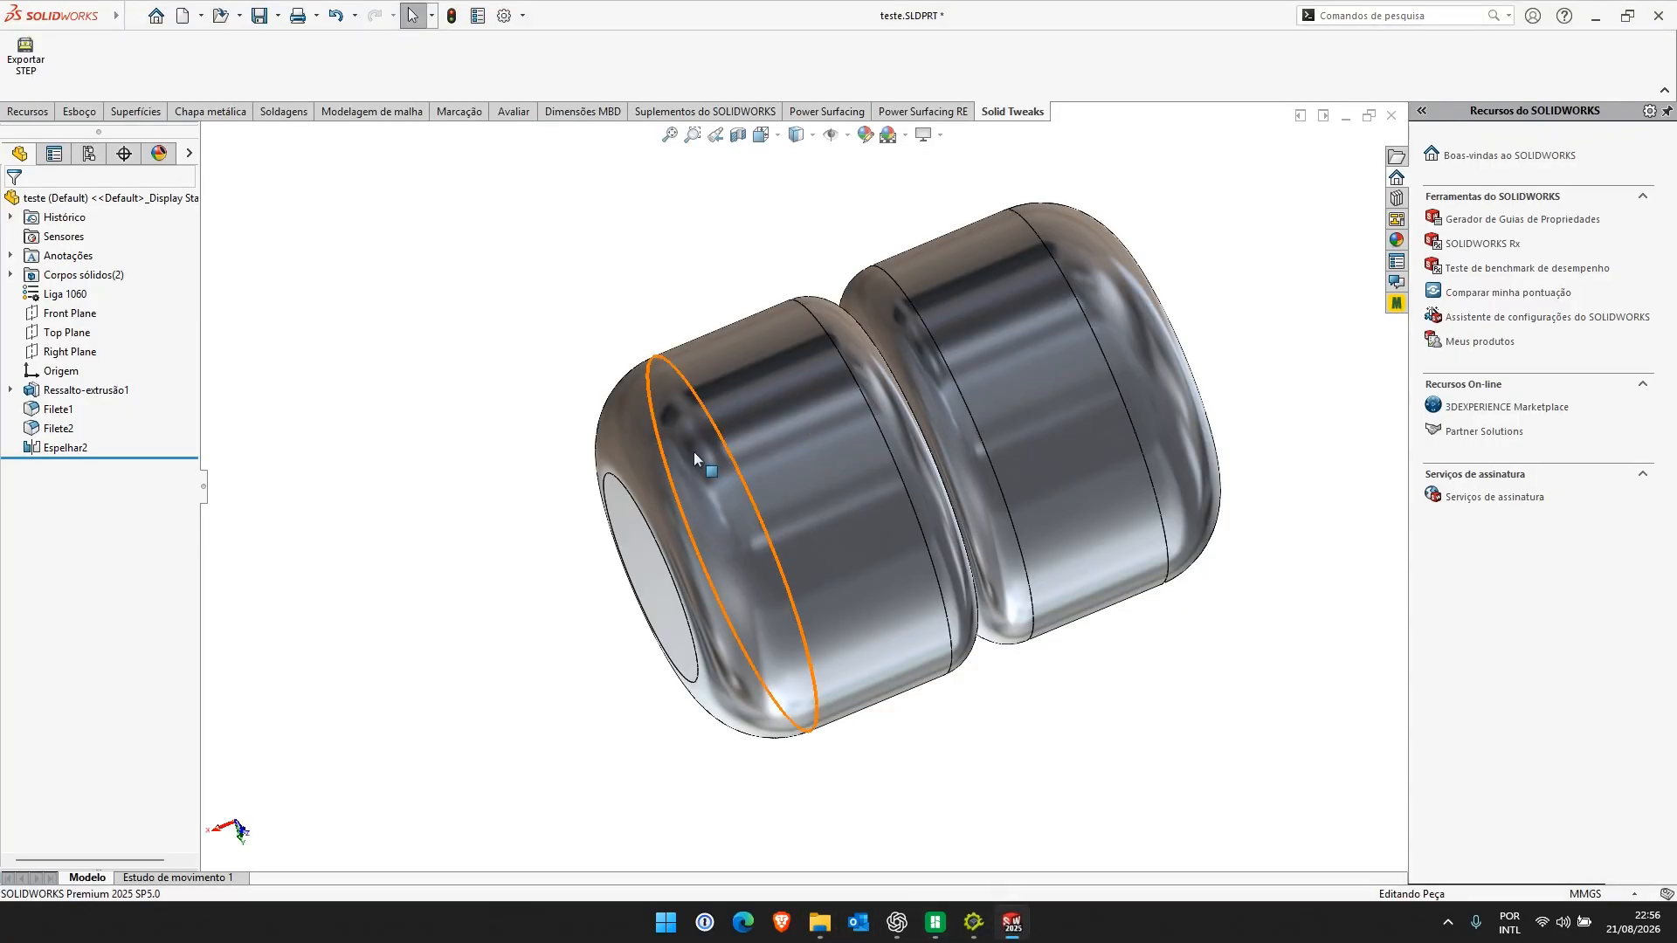
left_click(25, 57)
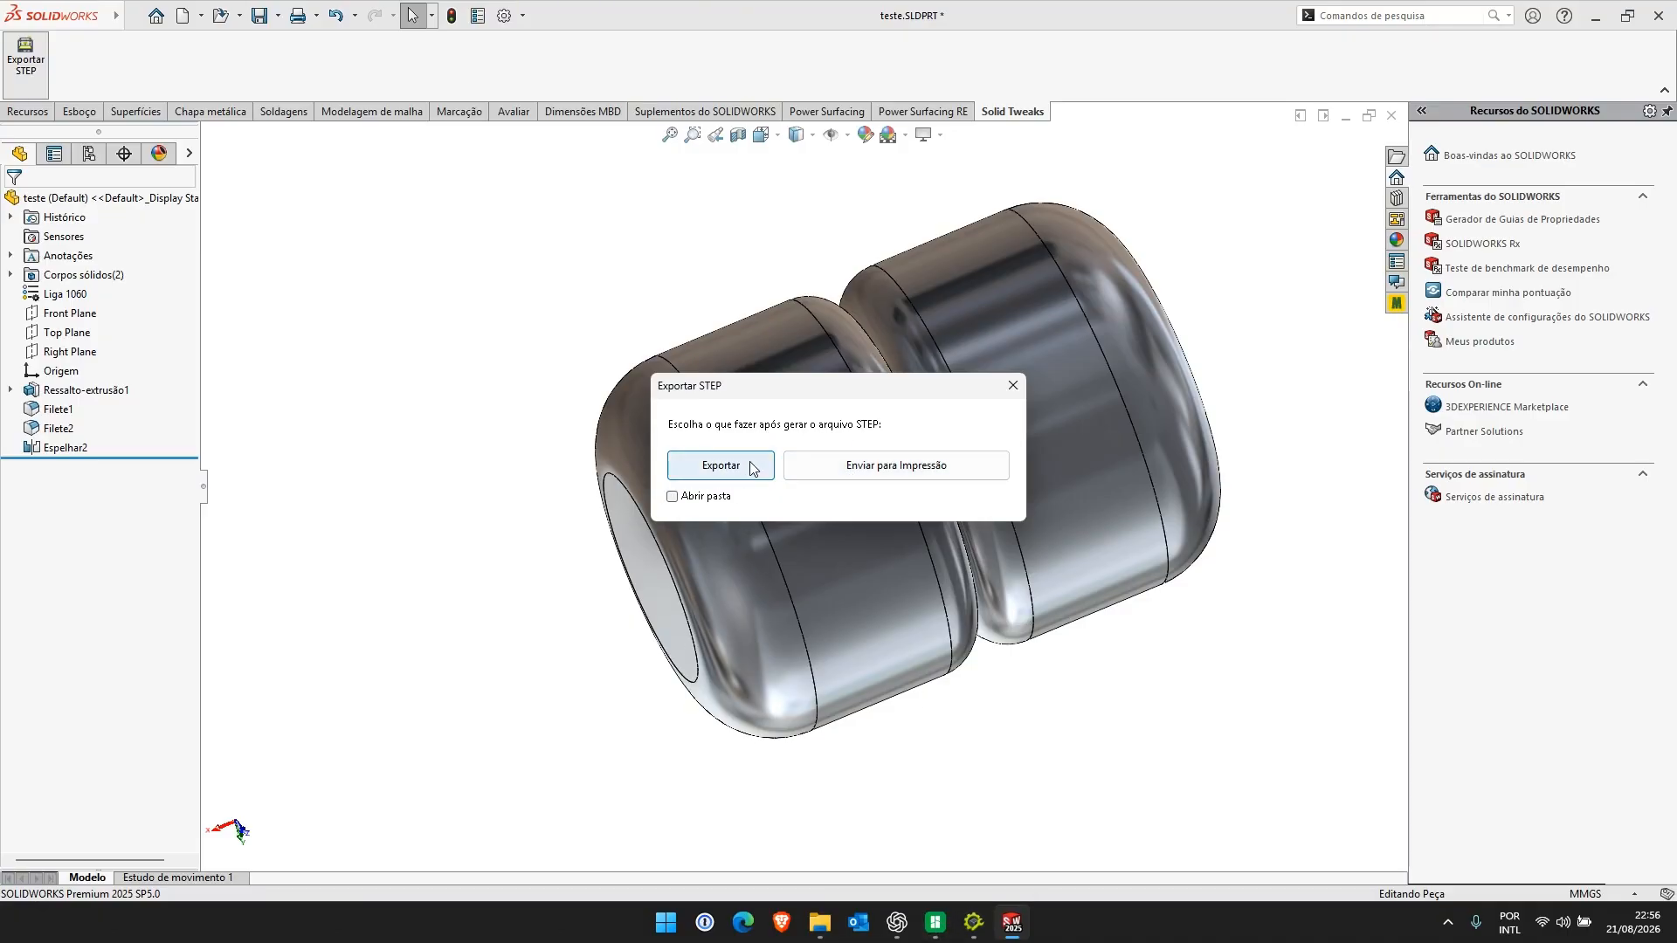
left_click(851, 470)
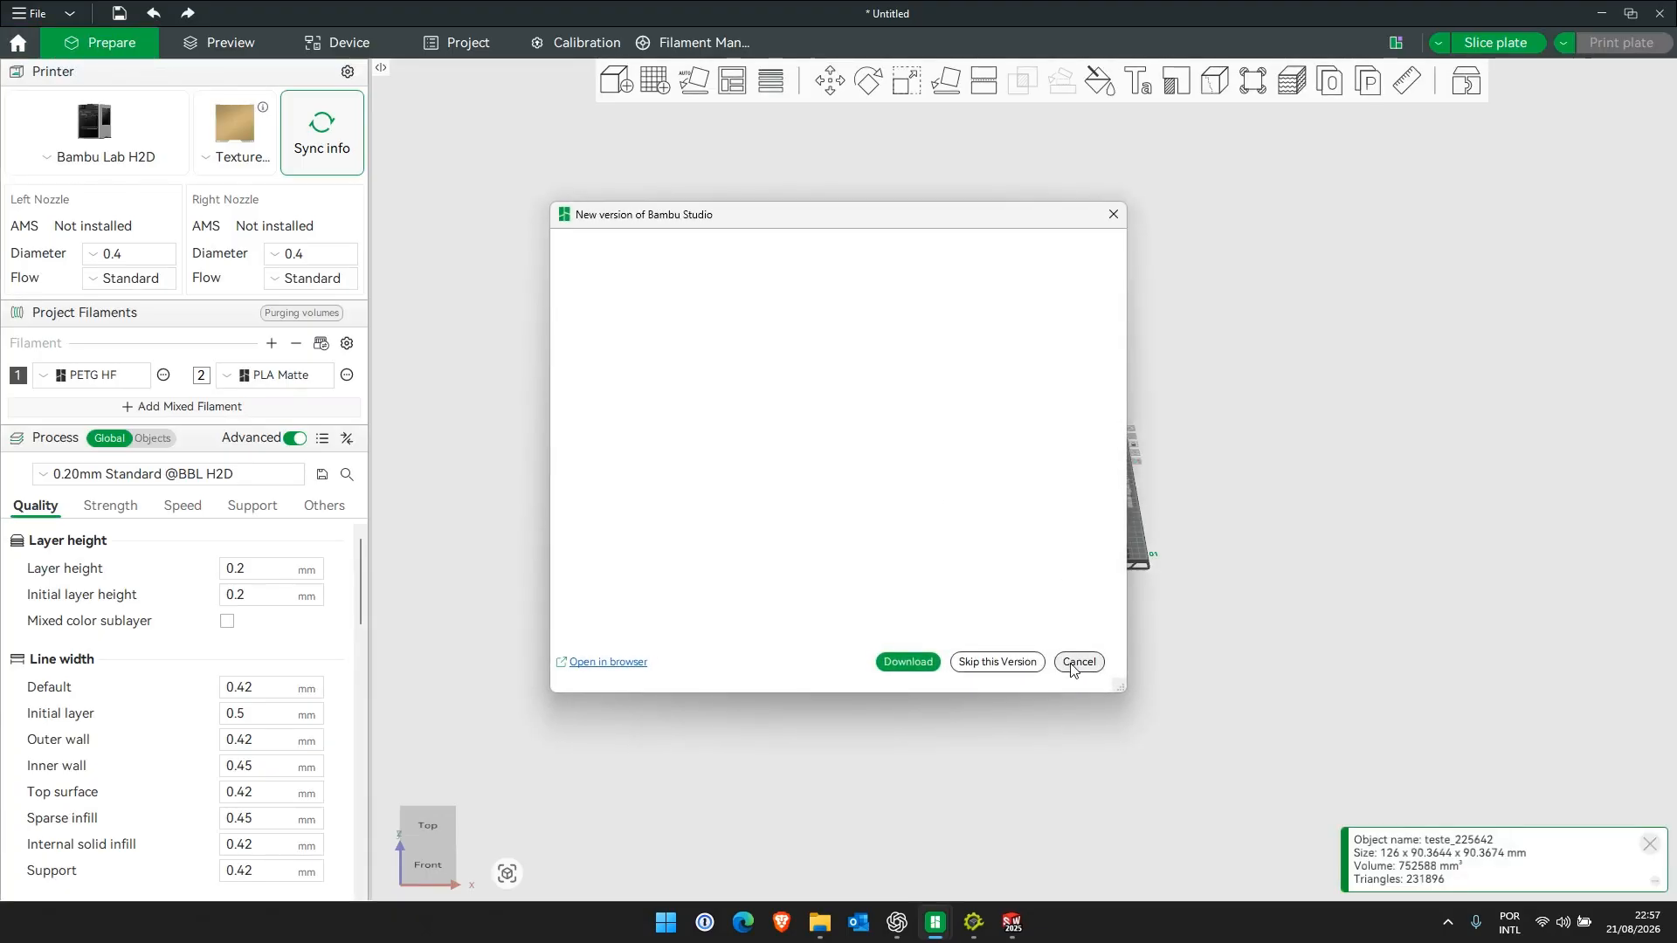
left_click(1078, 661)
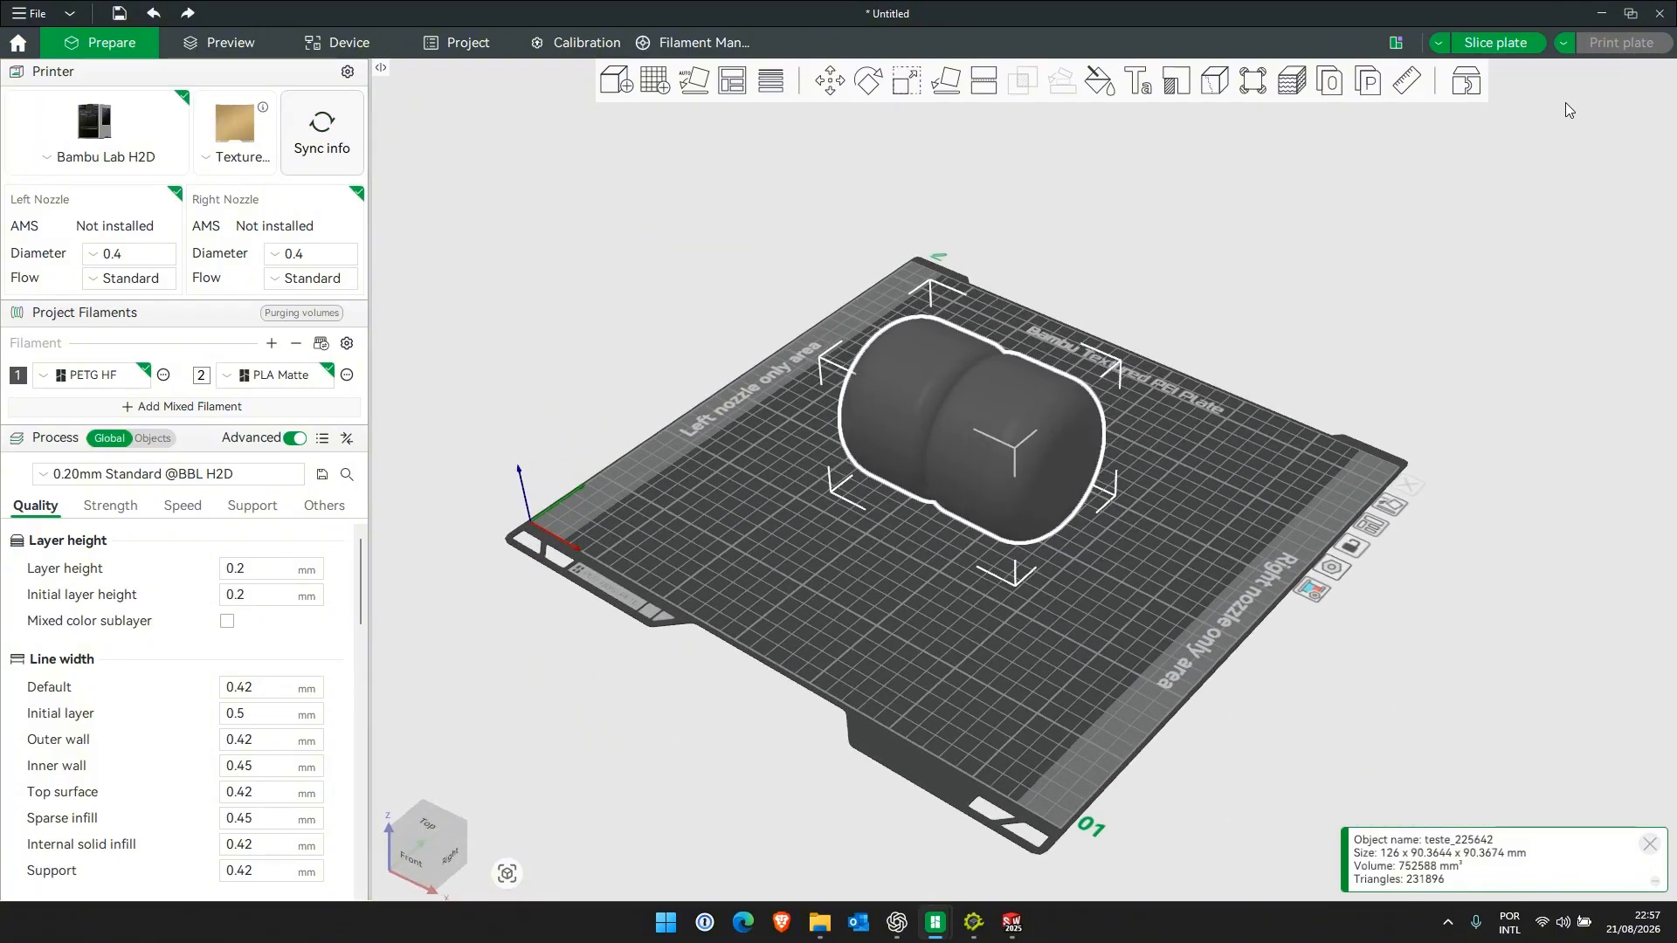
left_click(1661, 17)
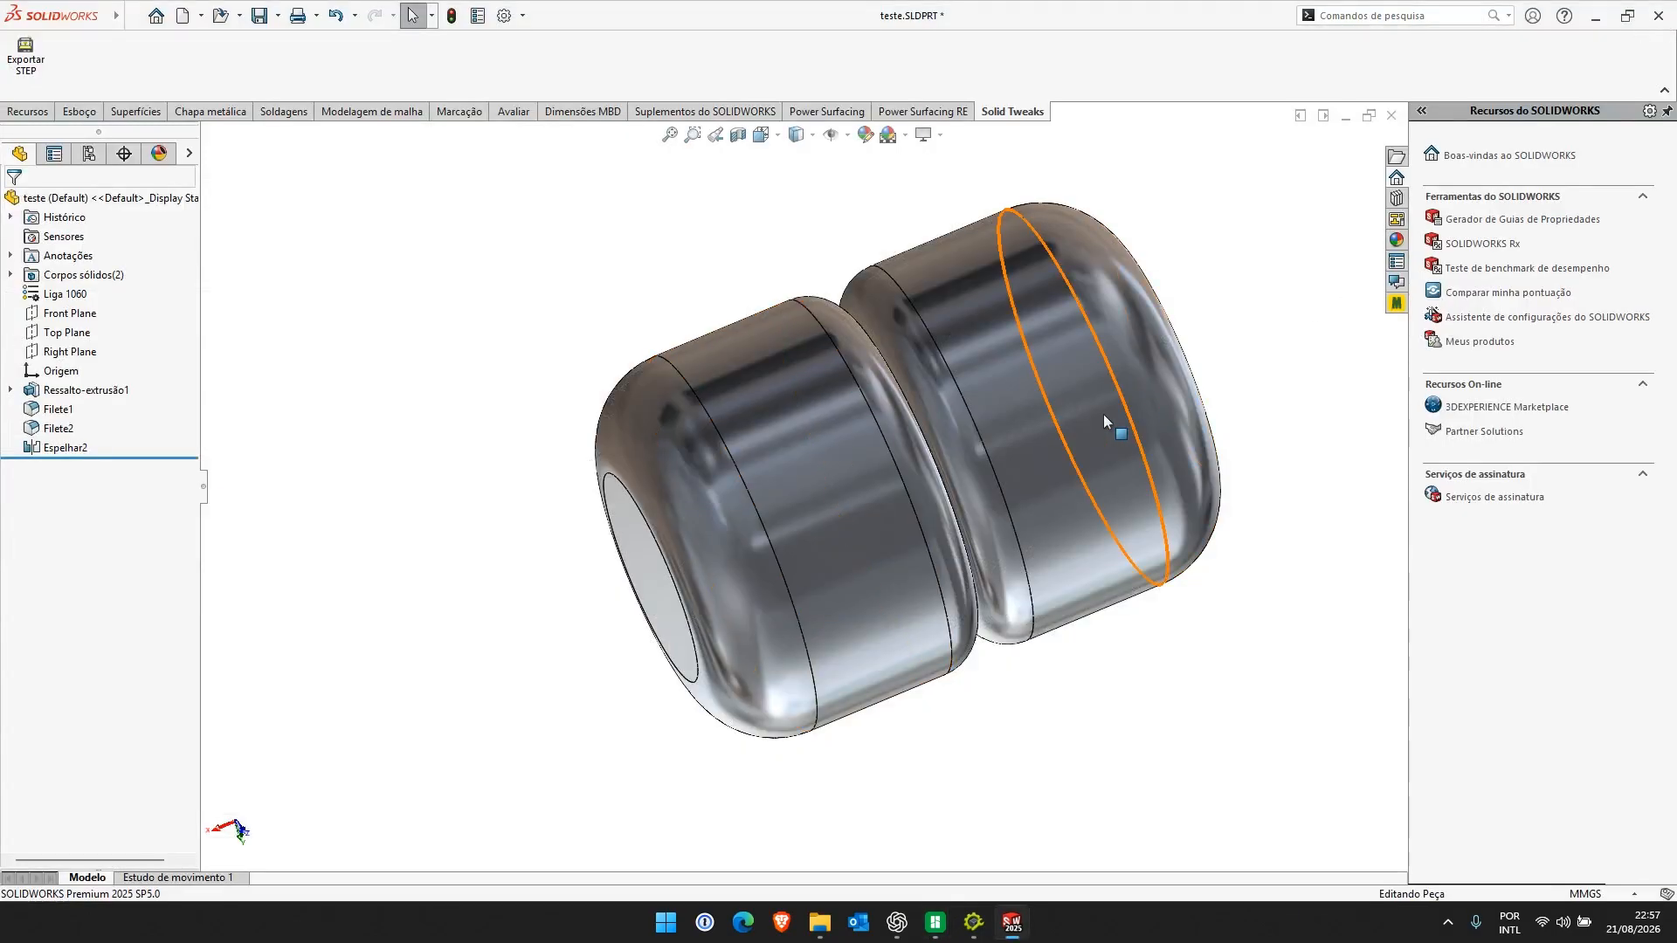
Export the part as a STEP file with the Abrir pasta option enabled
left_click(973, 922)
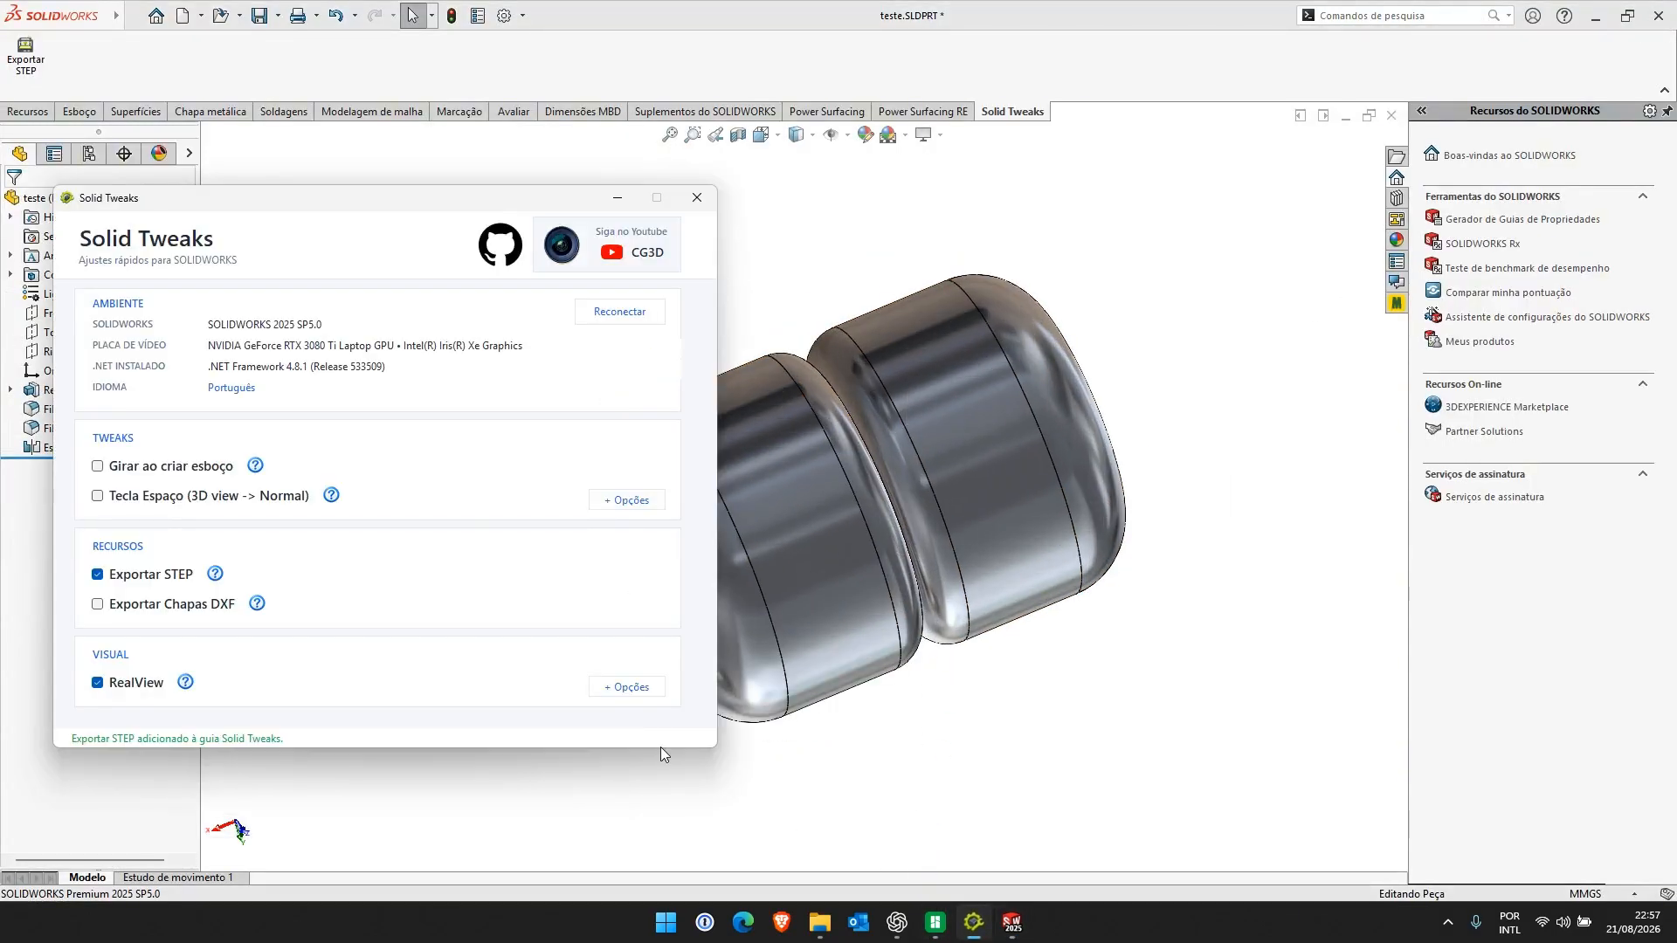
left_click(618, 200)
left_click(25, 61)
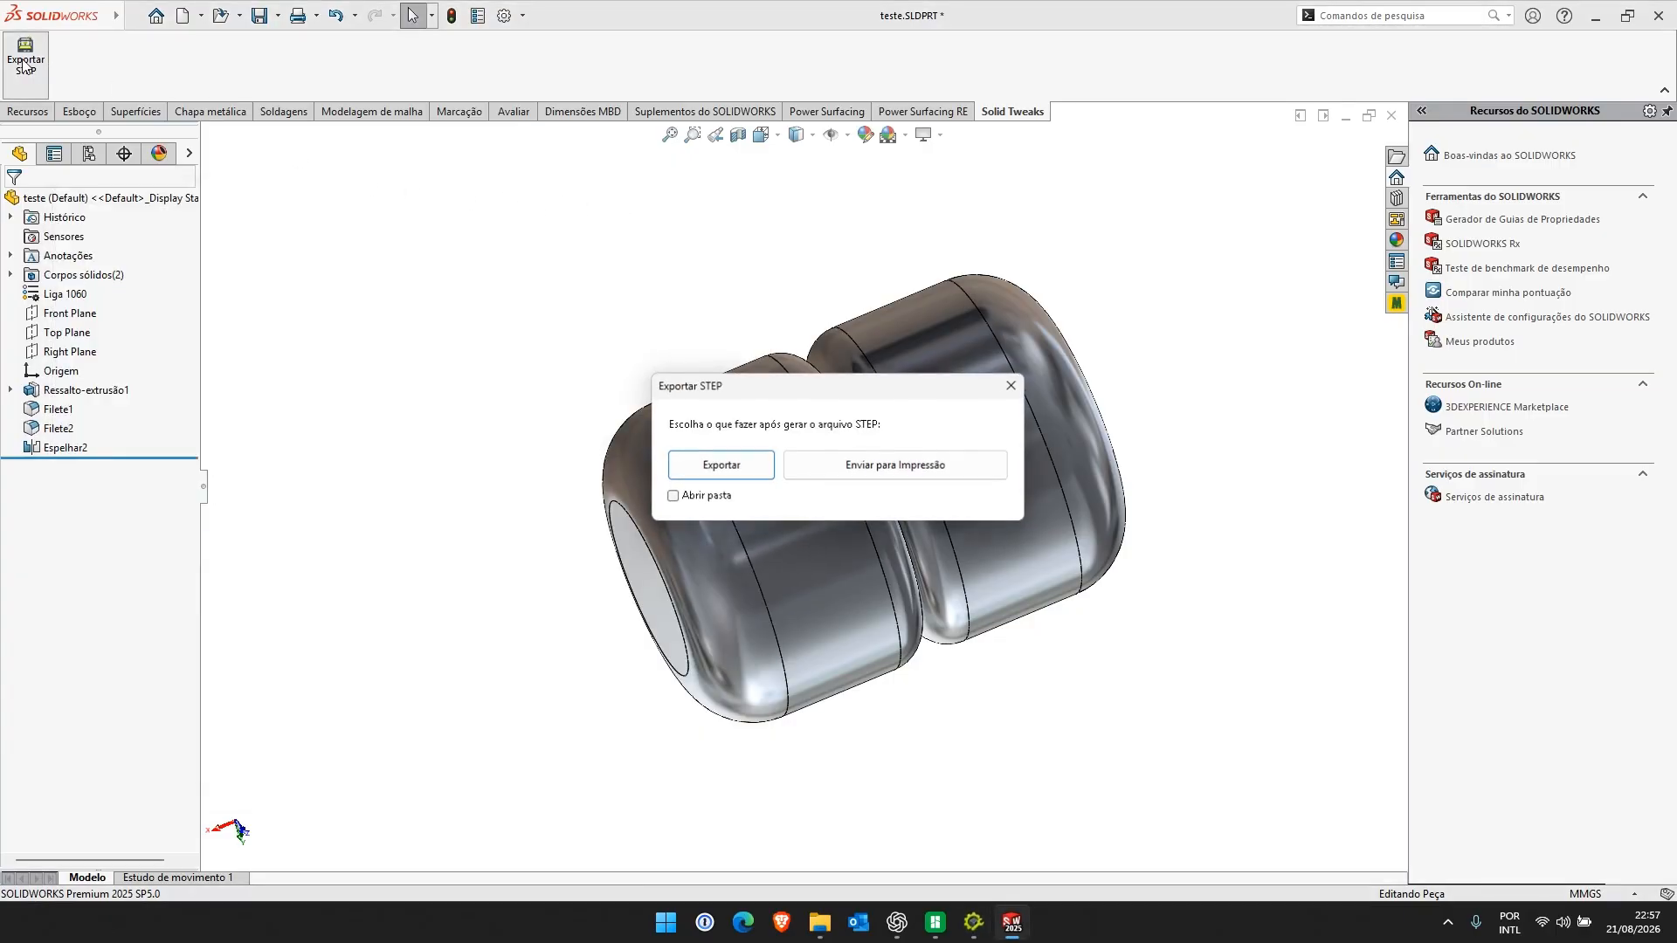
left_click_drag(862, 400, 552, 234)
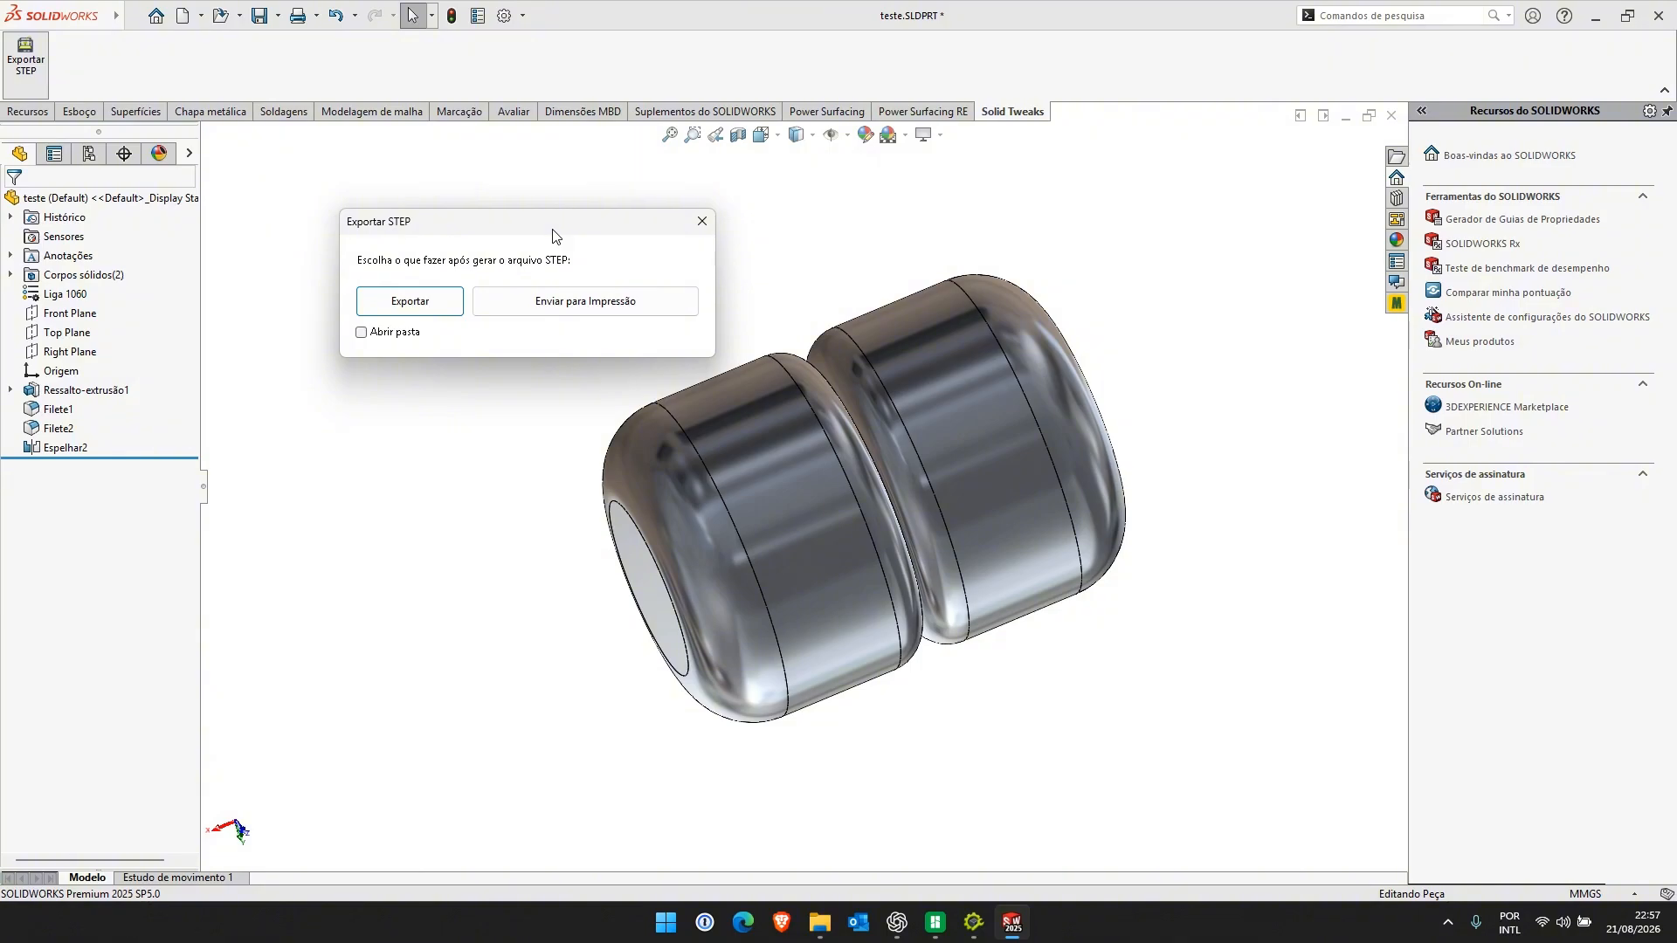
left_click(363, 332)
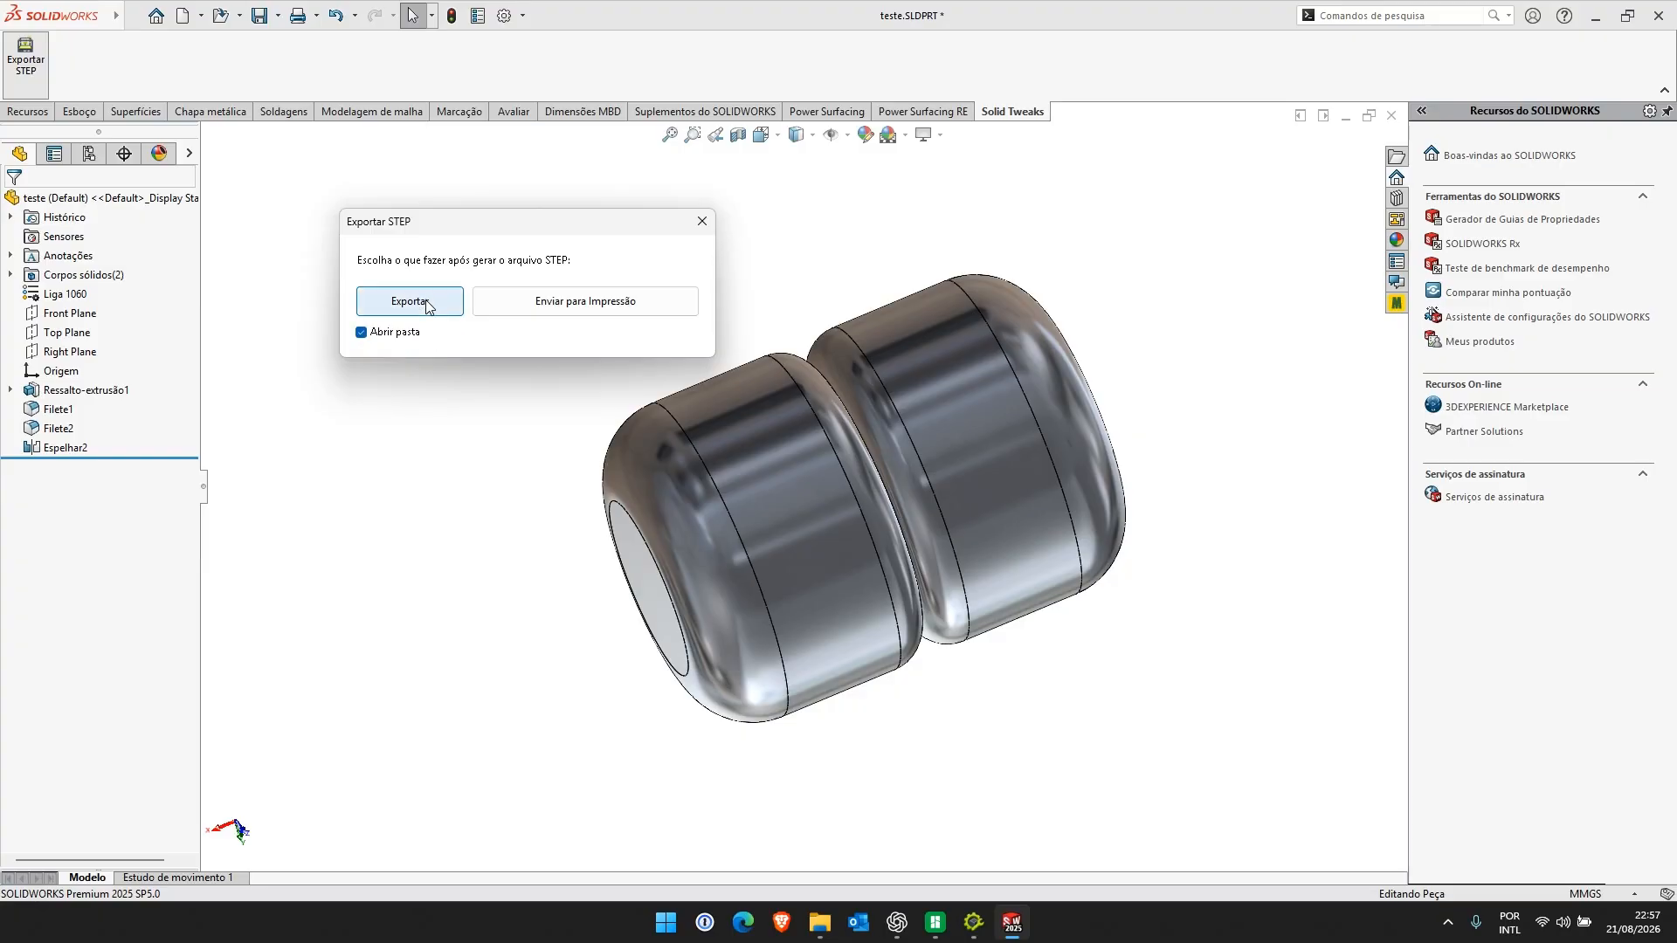
left_click(410, 301)
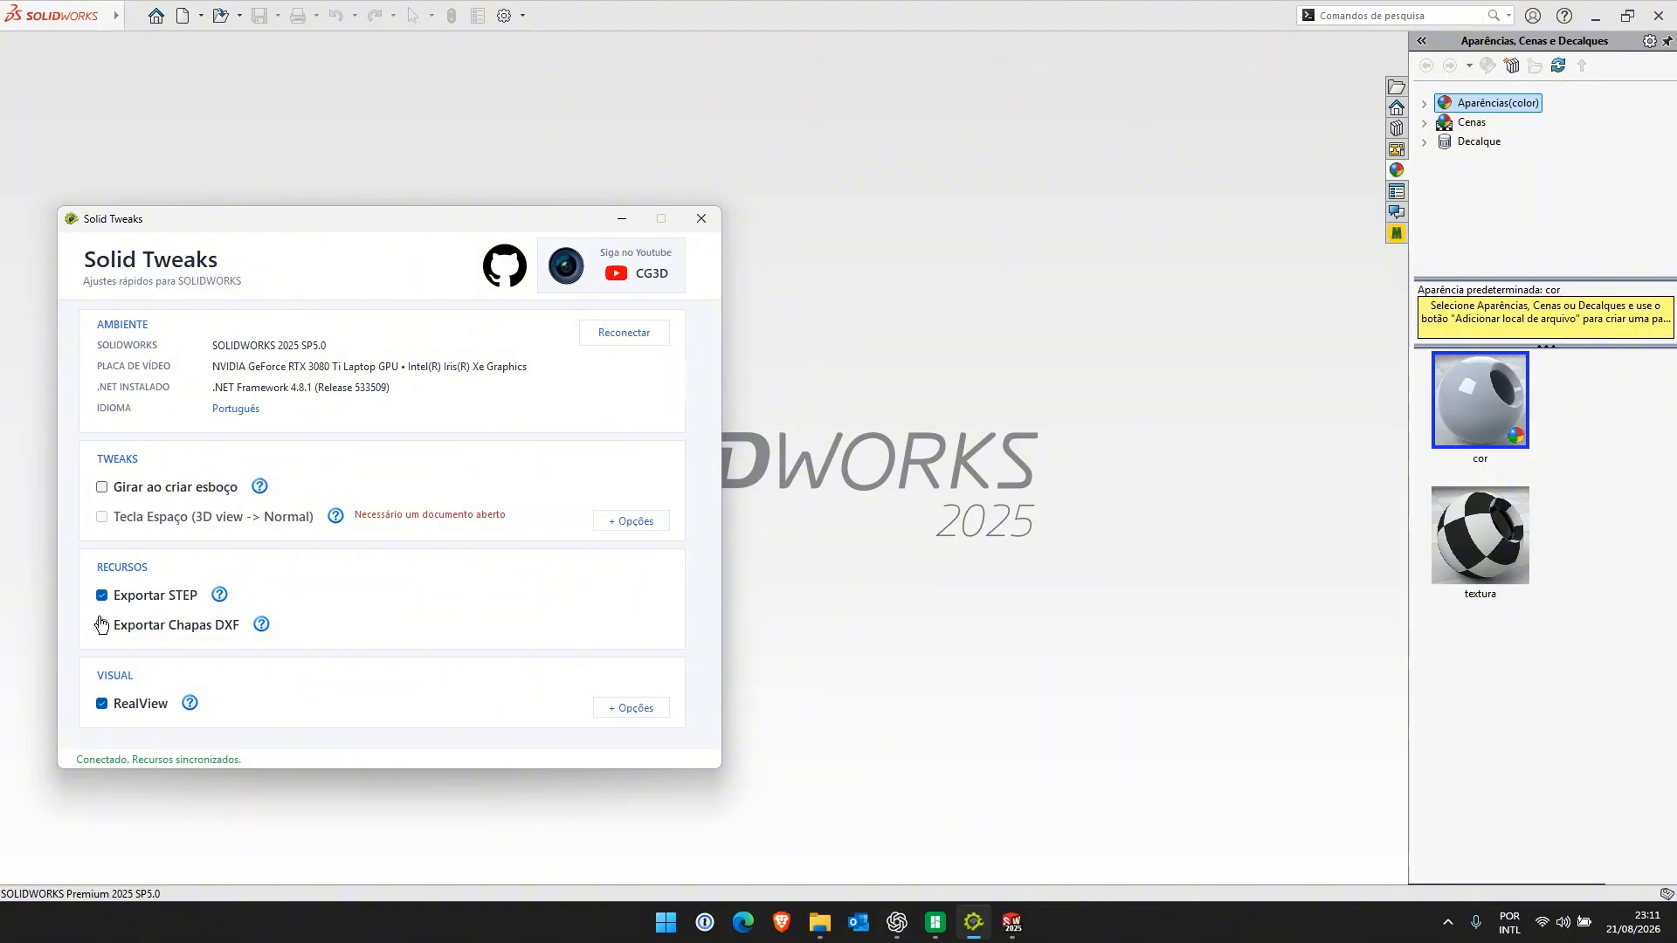
Open the recent assembly Mont1.SLDASM in SOLIDWORKS
left_click(931, 622)
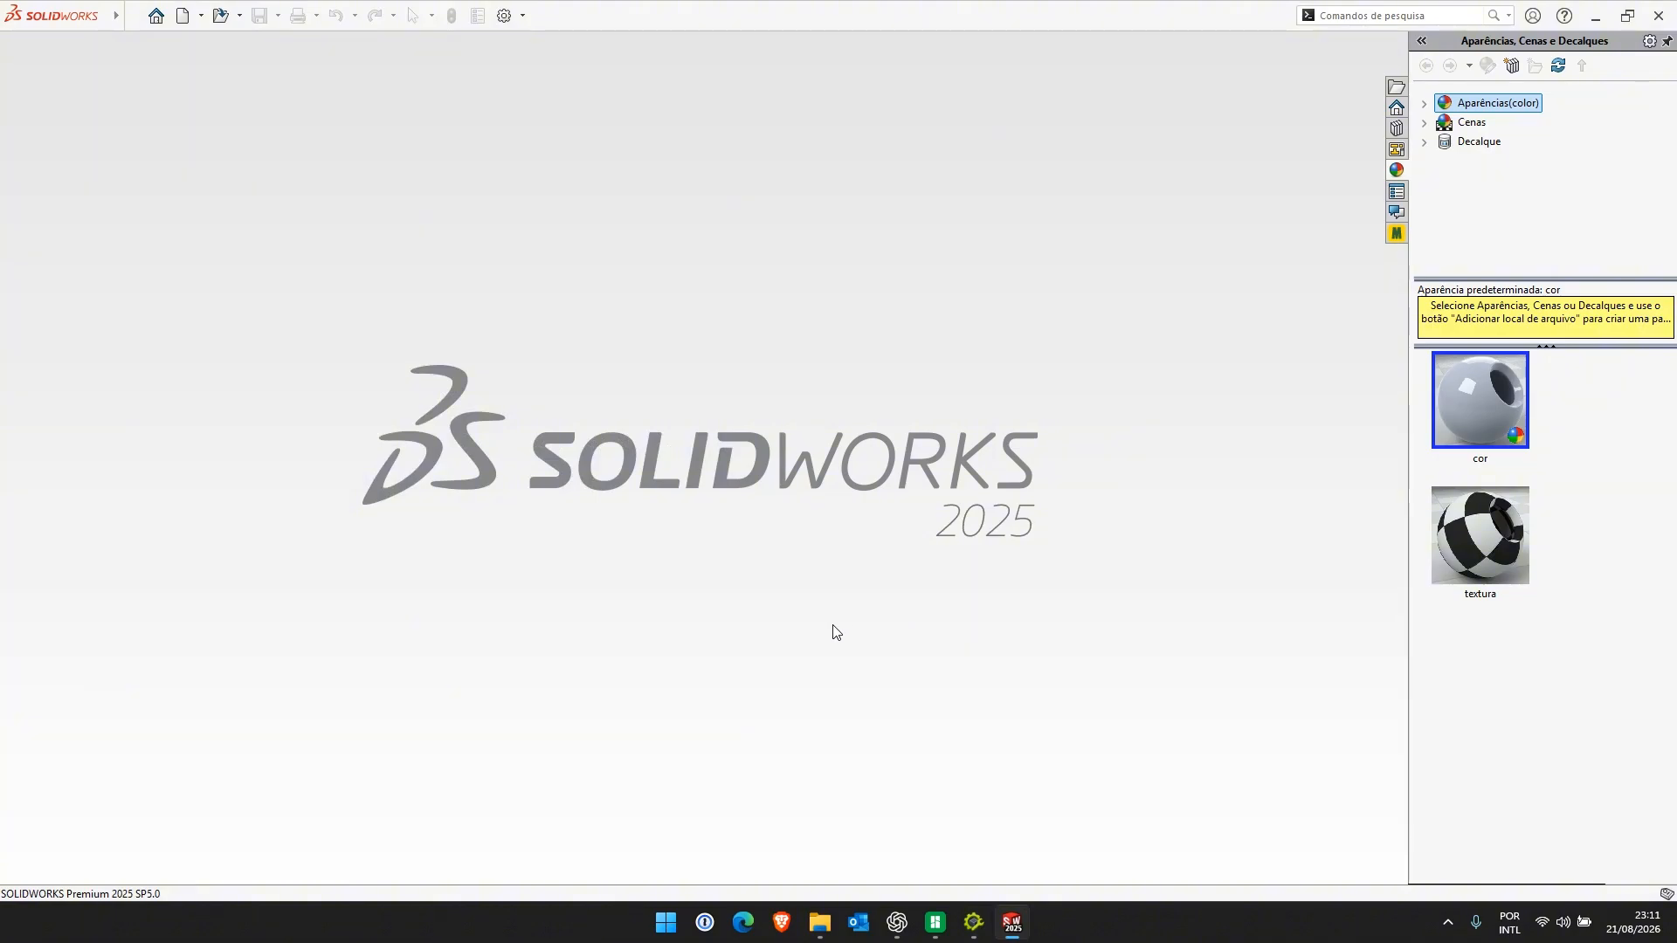
key("r")
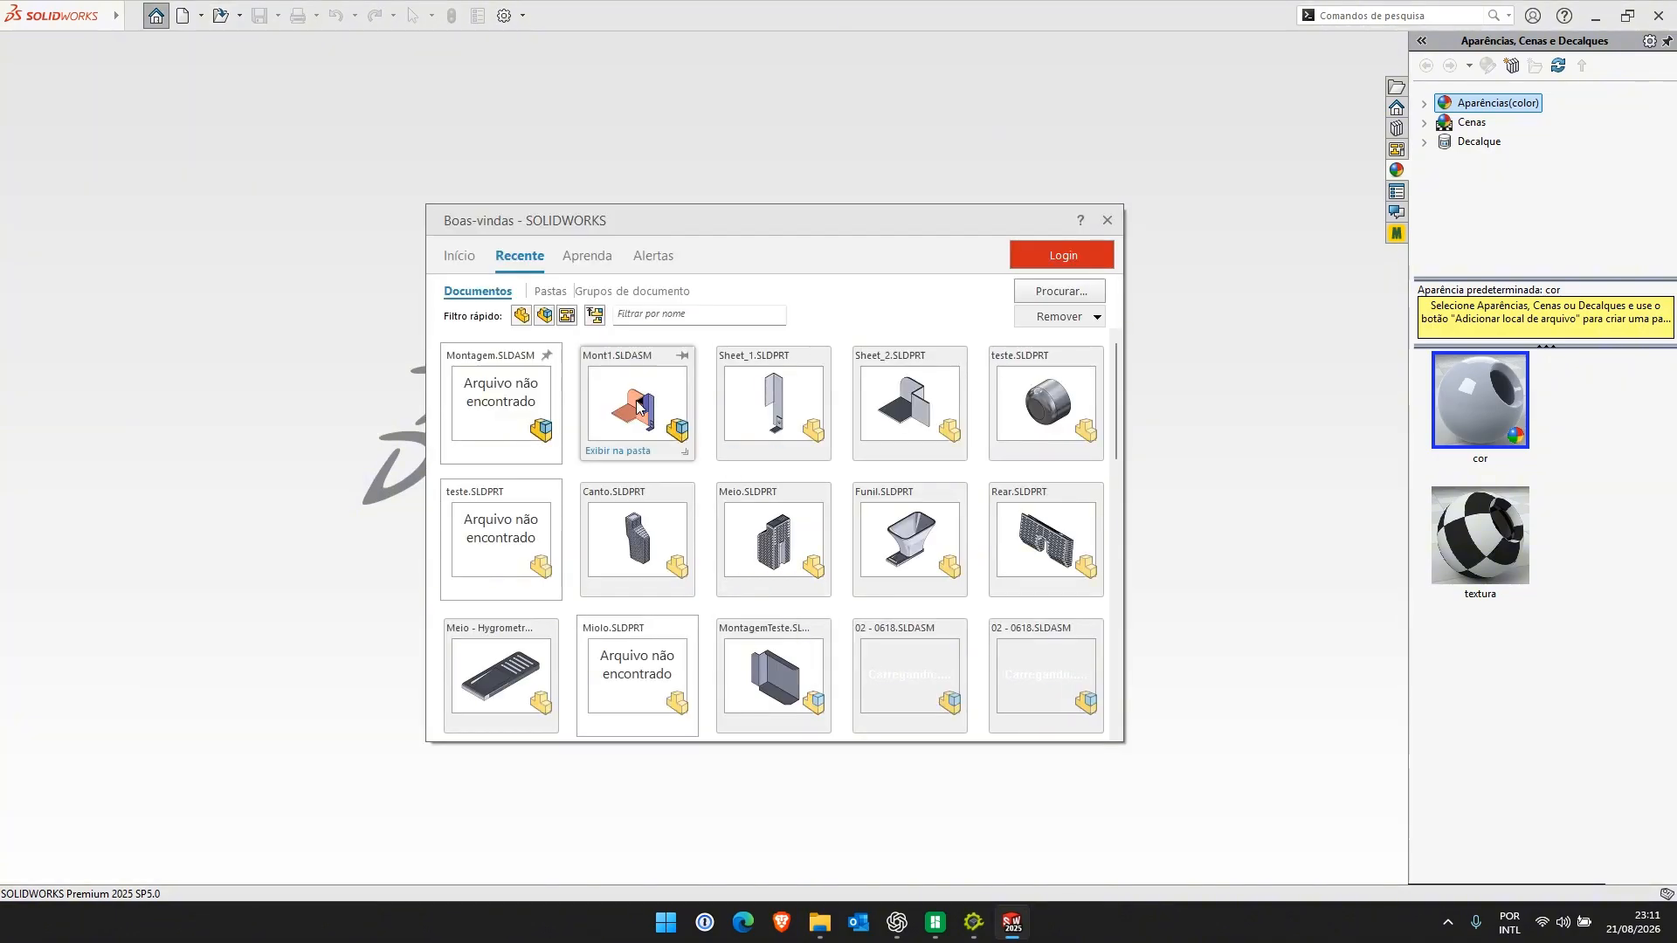
left_click(639, 400)
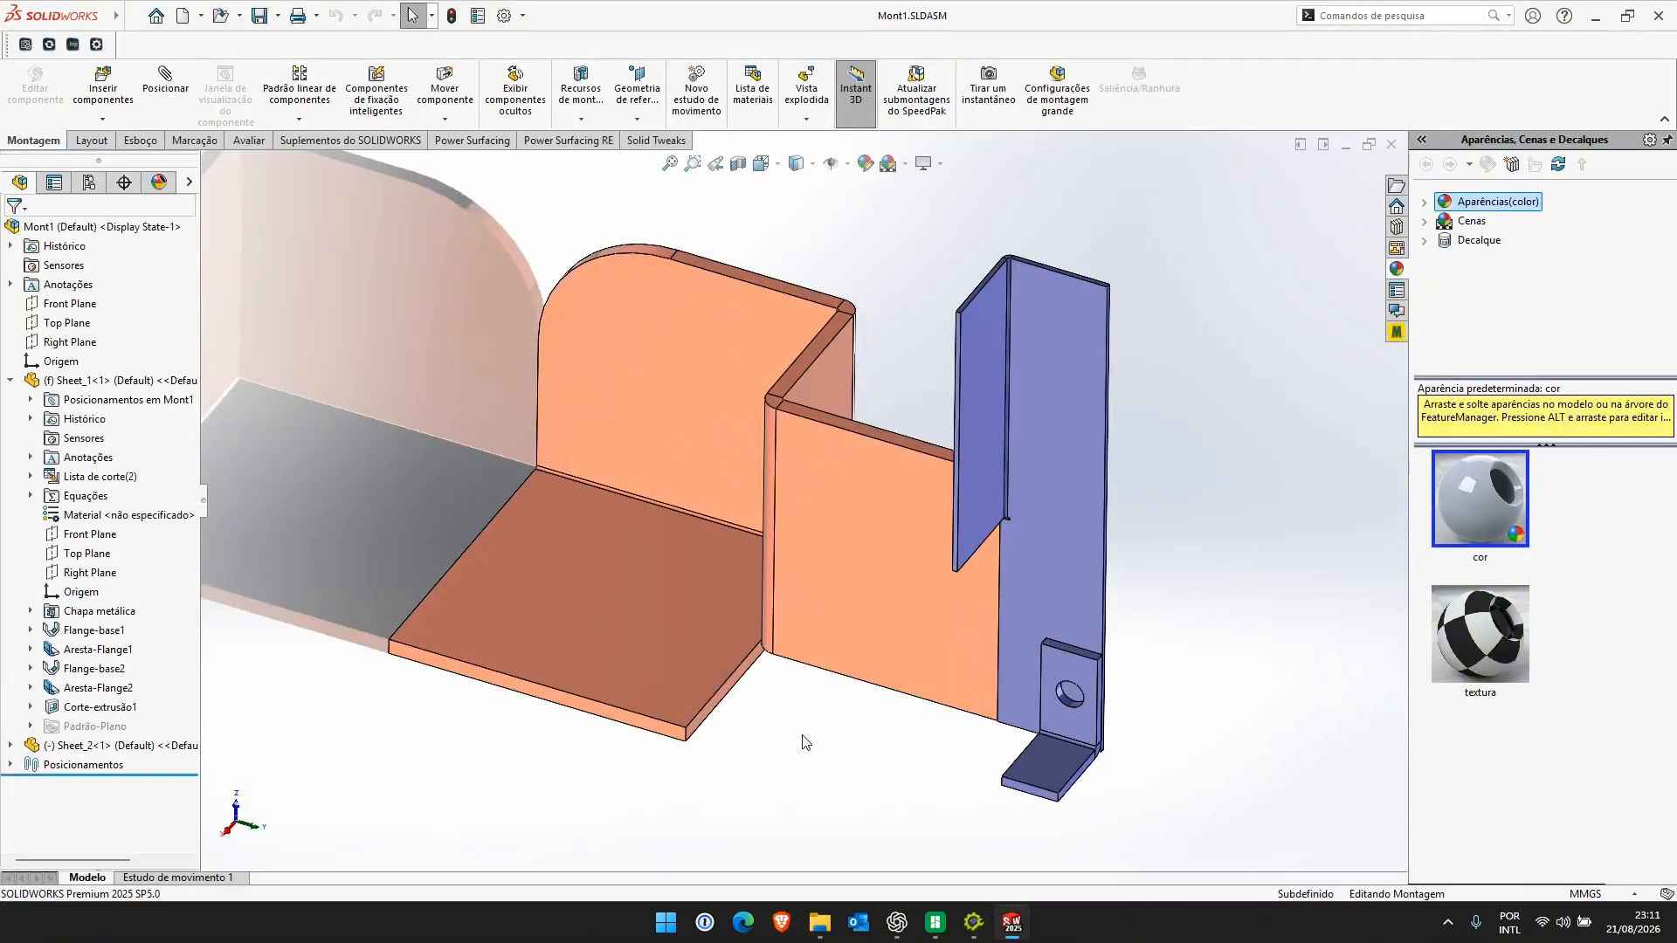
Examine the assembly from several angles, highlighting the Sheet_1 and Sheet_2 components in turn
mouse_move(804, 743)
middle_mouse_down()
mouse_move(862, 650)
mouse_move(909, 663)
mouse_move(899, 673)
middle_mouse_up()
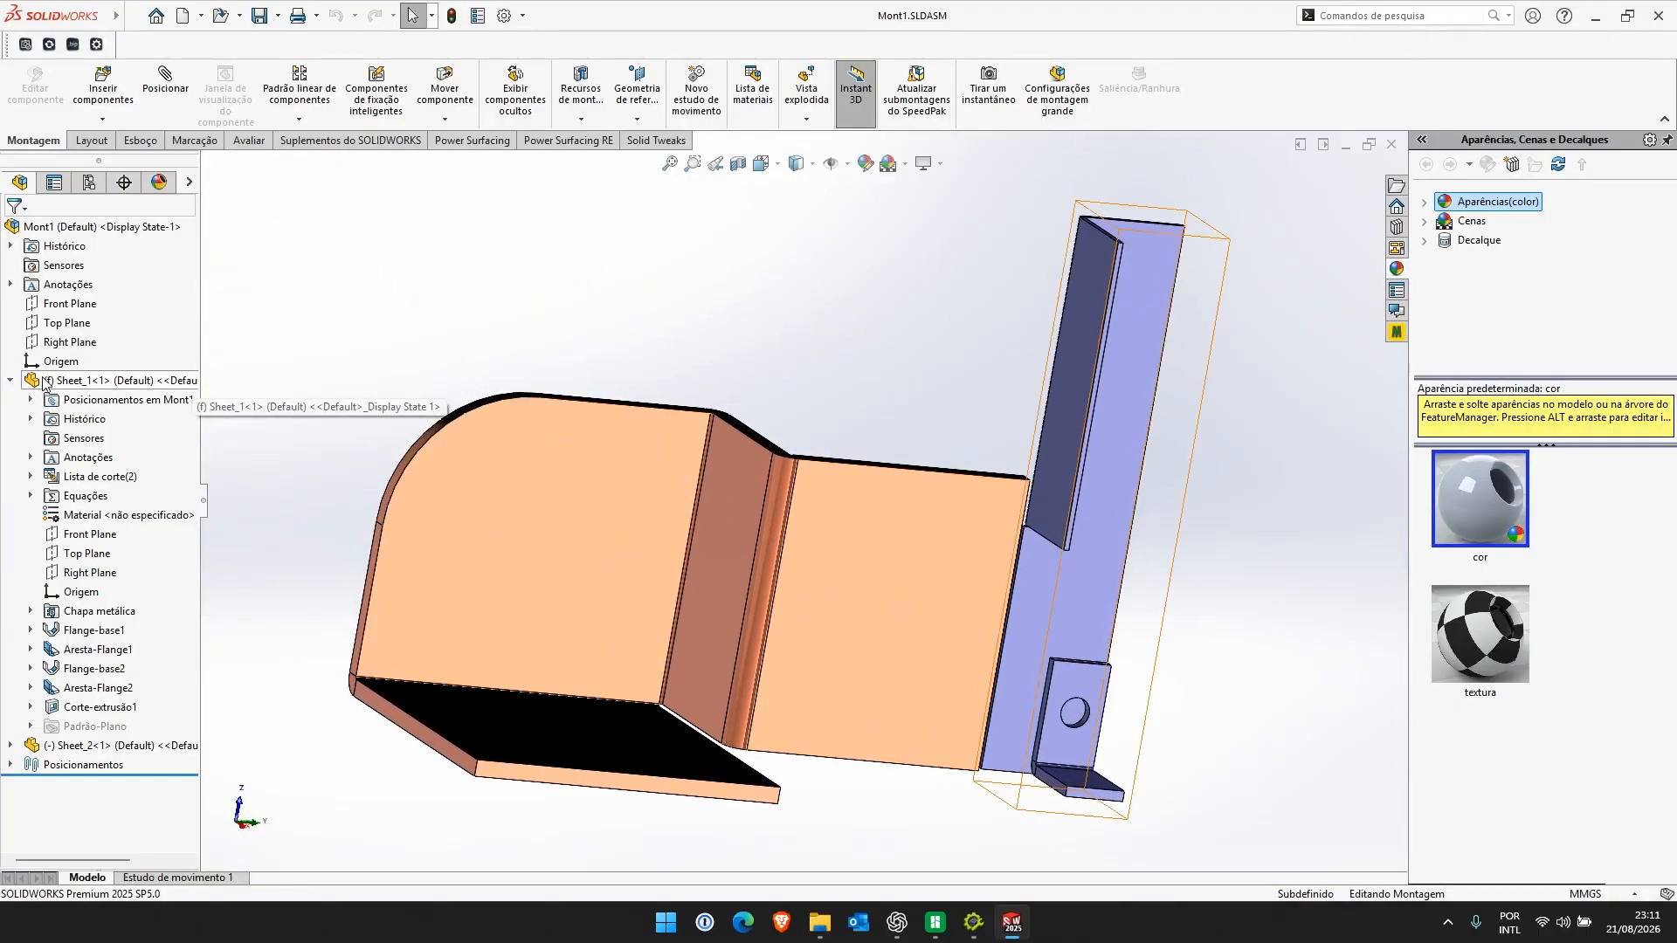
left_click(10, 381)
left_click(75, 384)
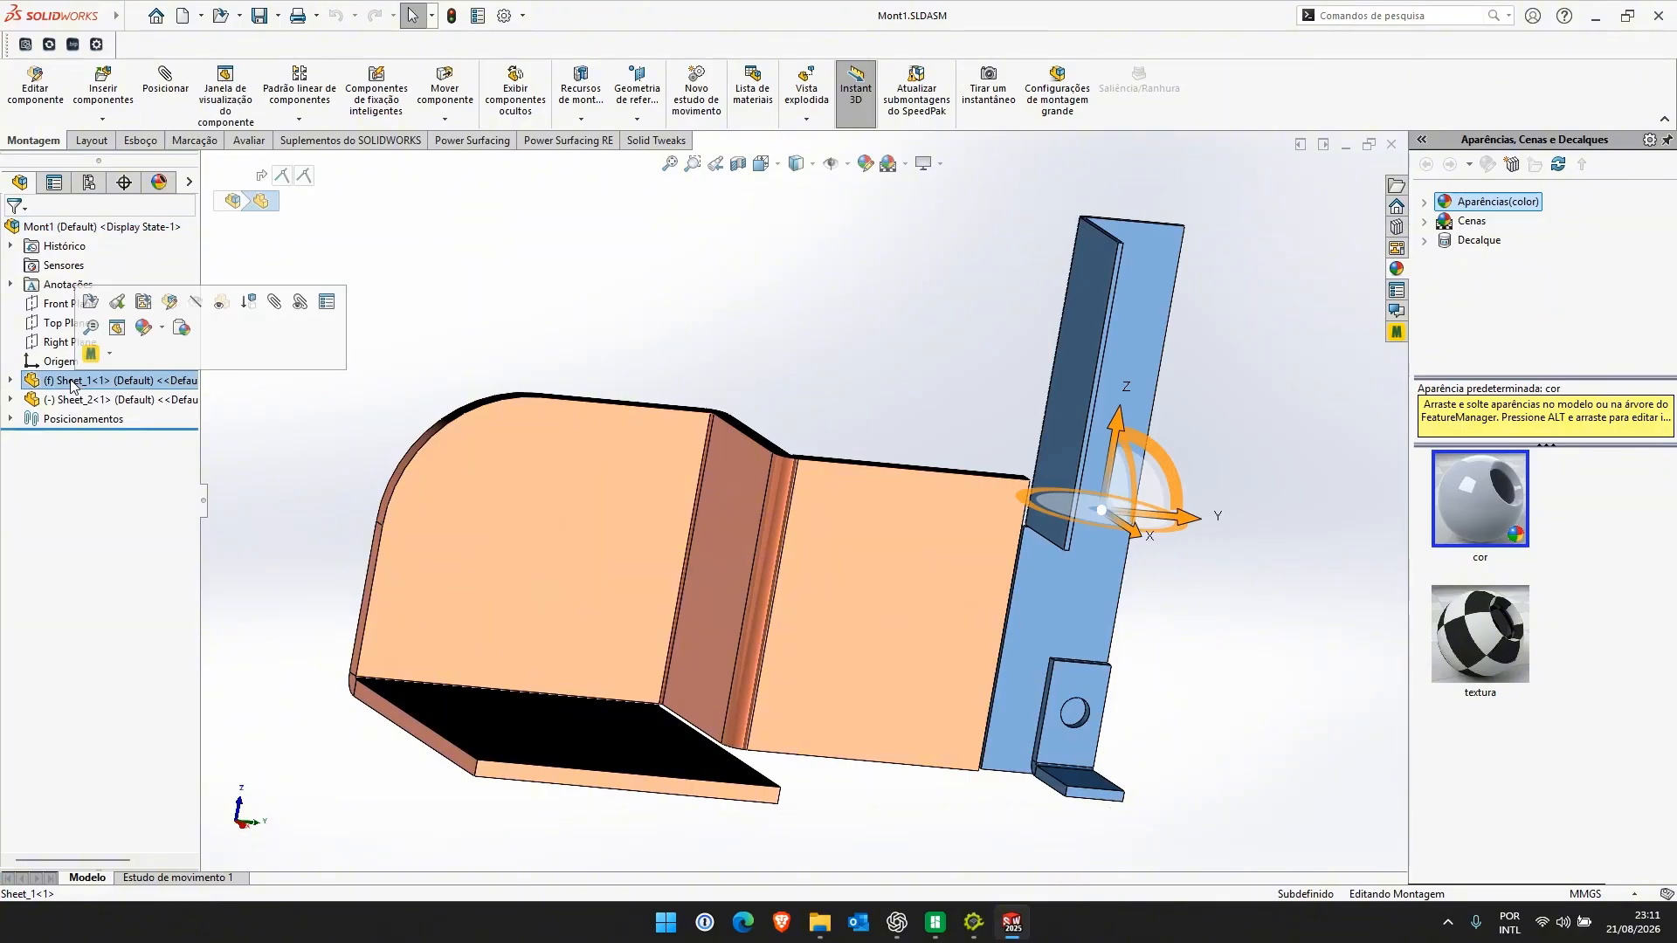
left_click(84, 401)
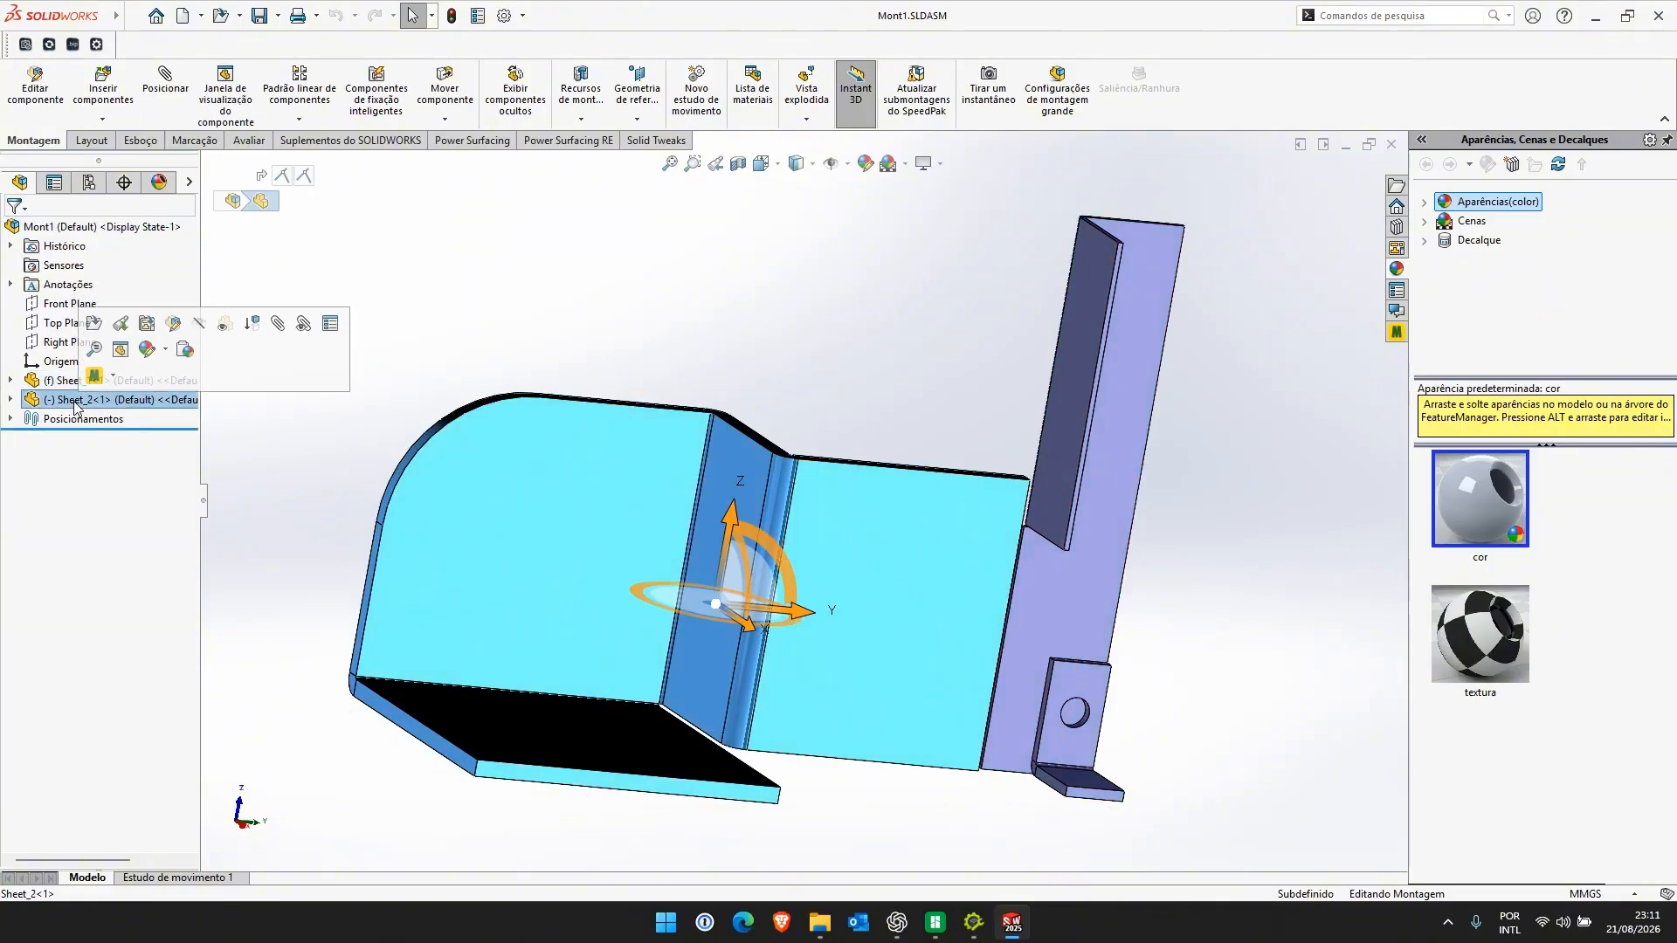
middle_click_drag(524, 532, 507, 583)
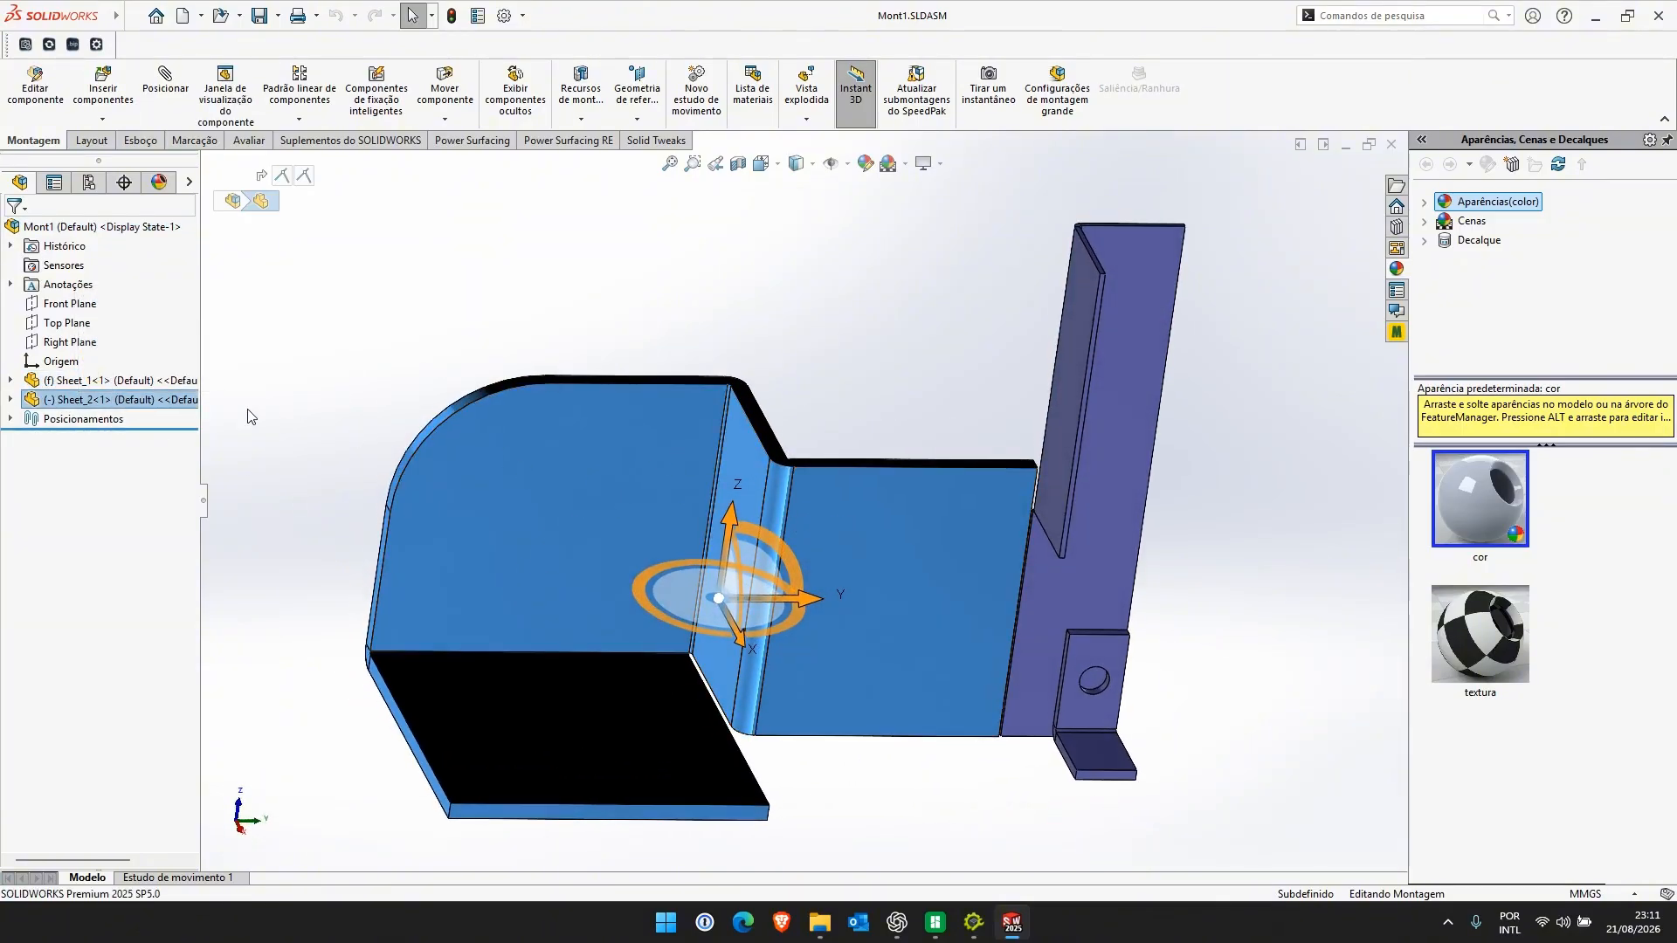
left_click(91, 385)
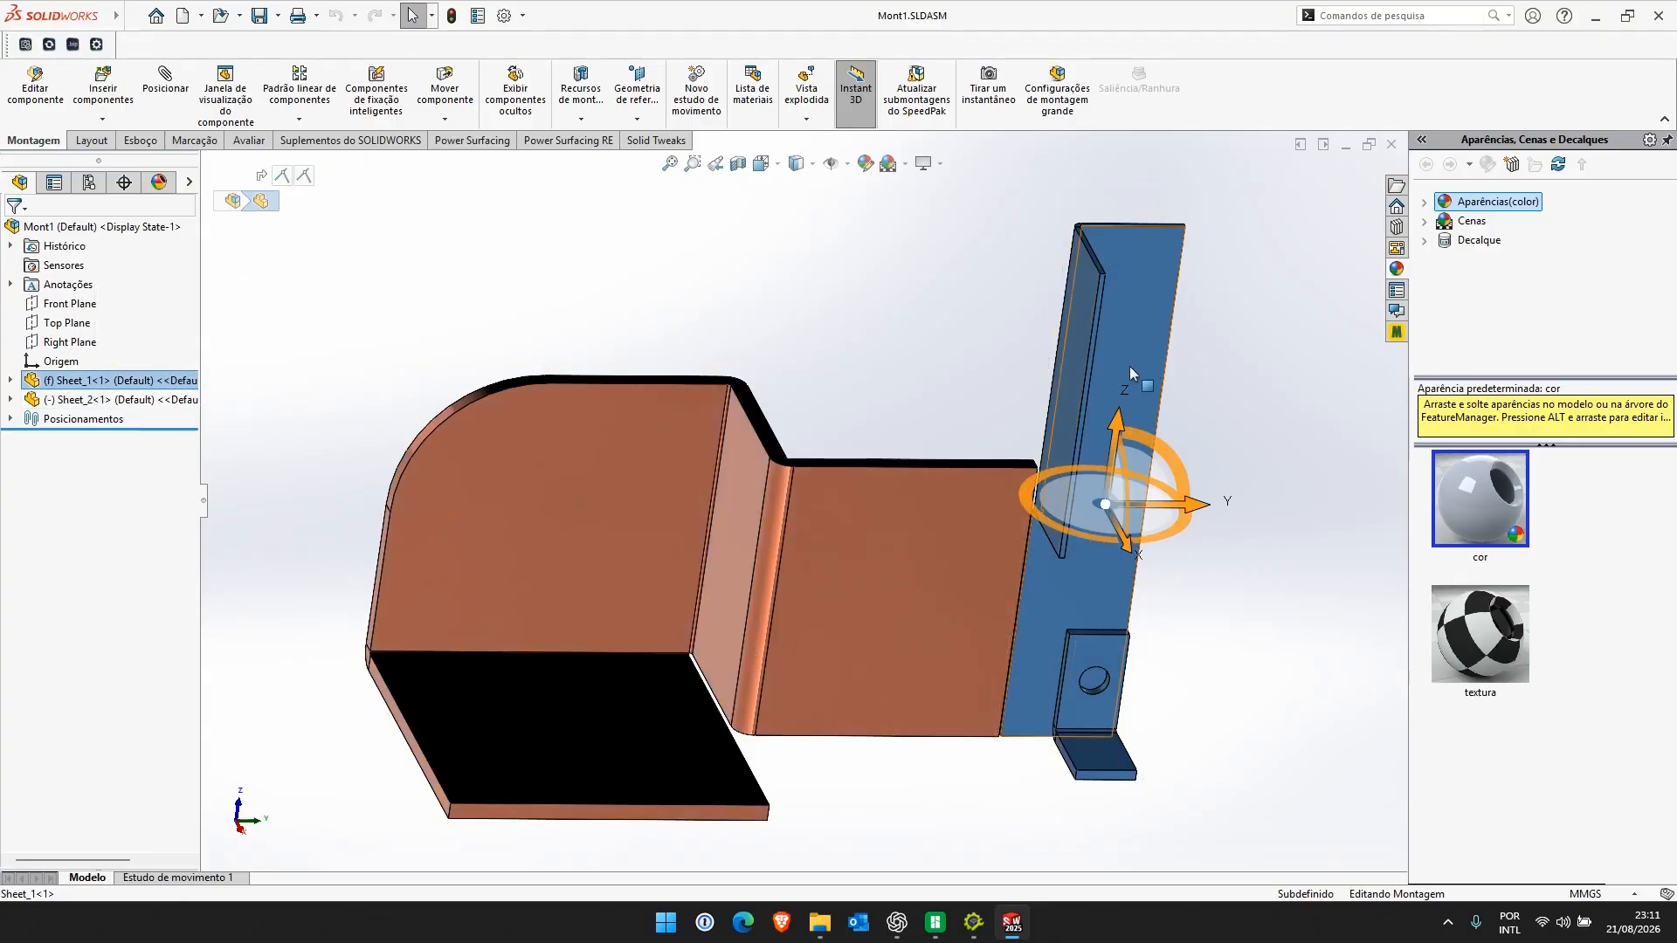
middle_click_drag(1069, 553, 767, 576, "ctrl")
left_click(966, 465)
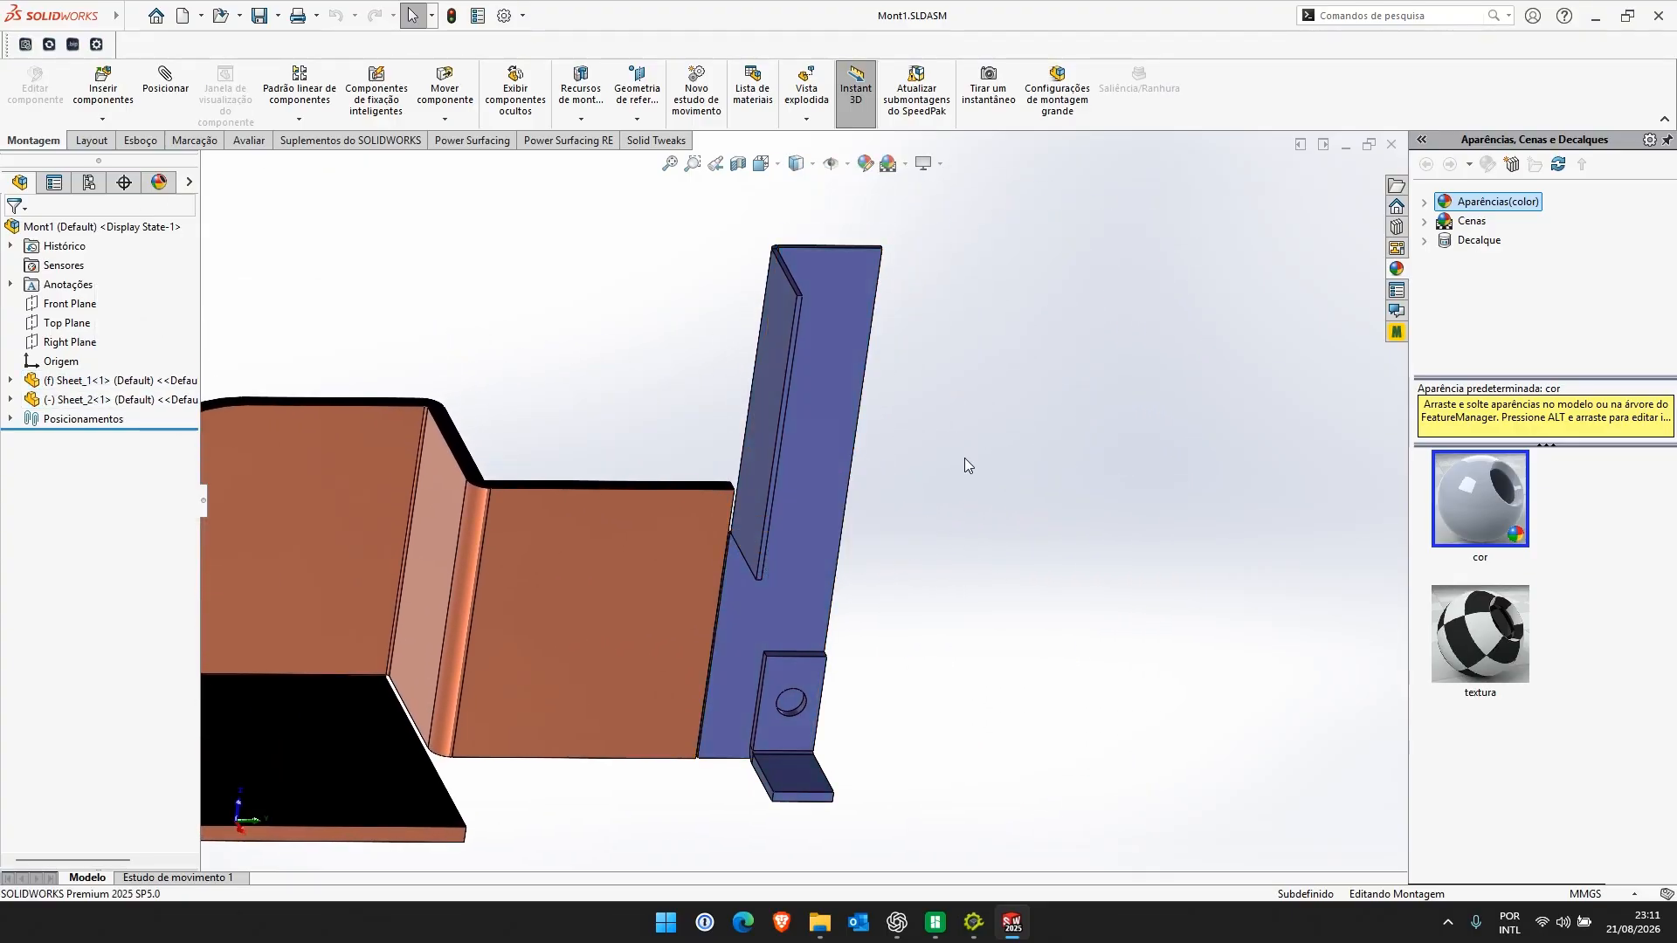
Examine the Sheet<1> and Sheet<2> bodies in the cut list of the Sheet_1 component
left_click(79, 384)
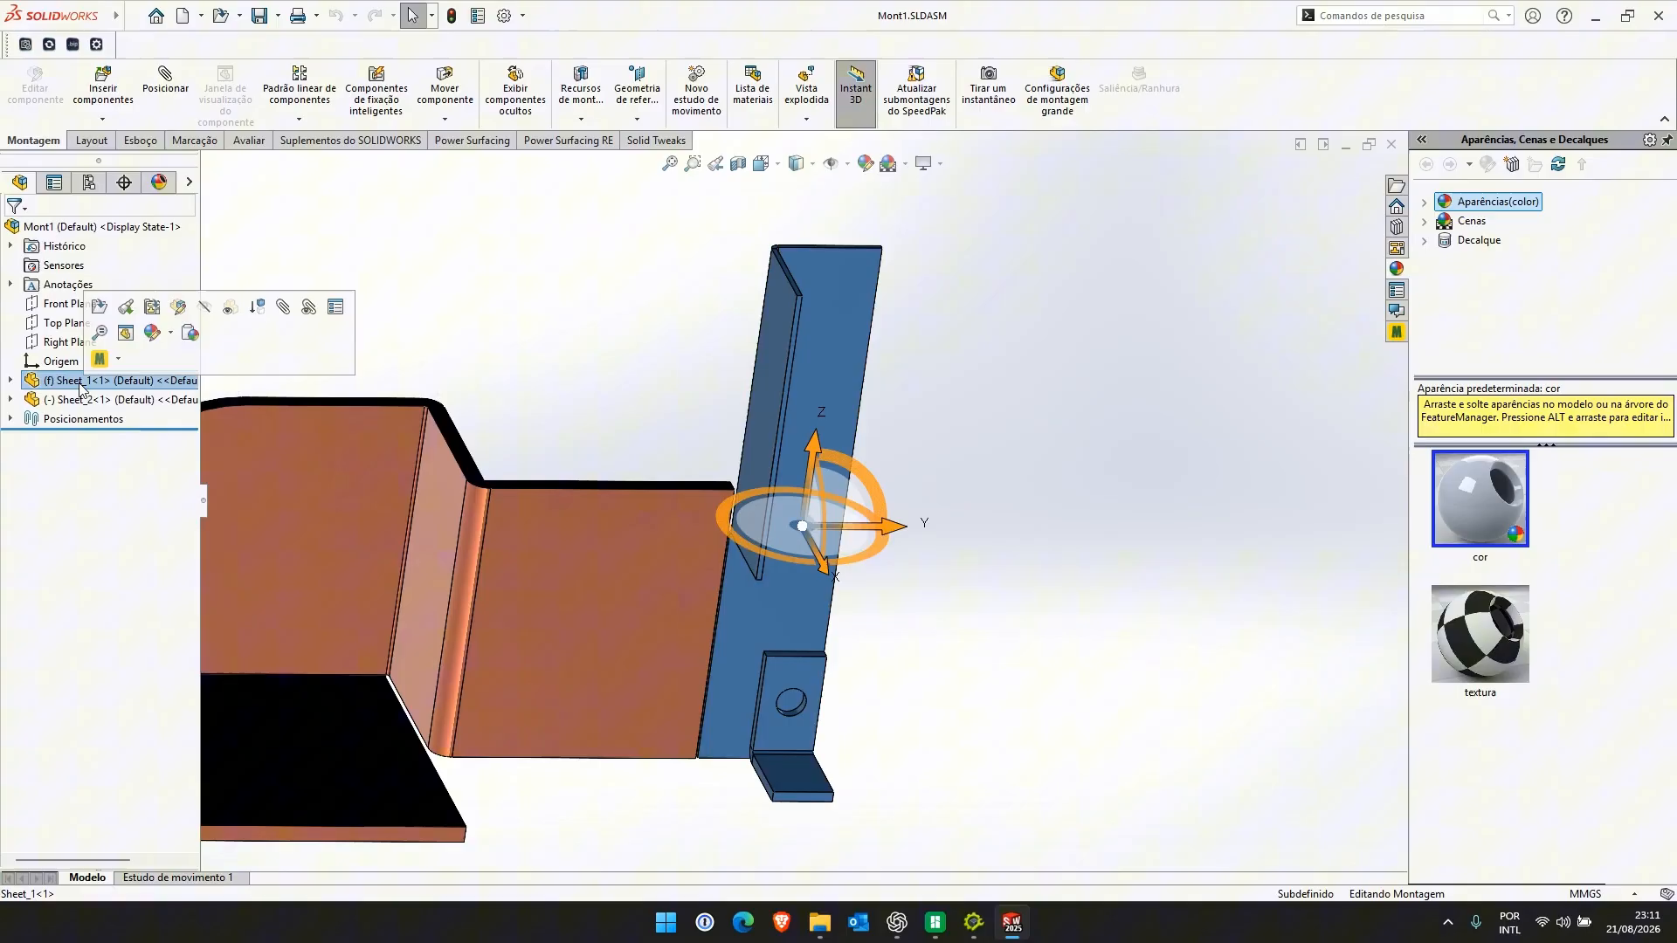
left_click(10, 380)
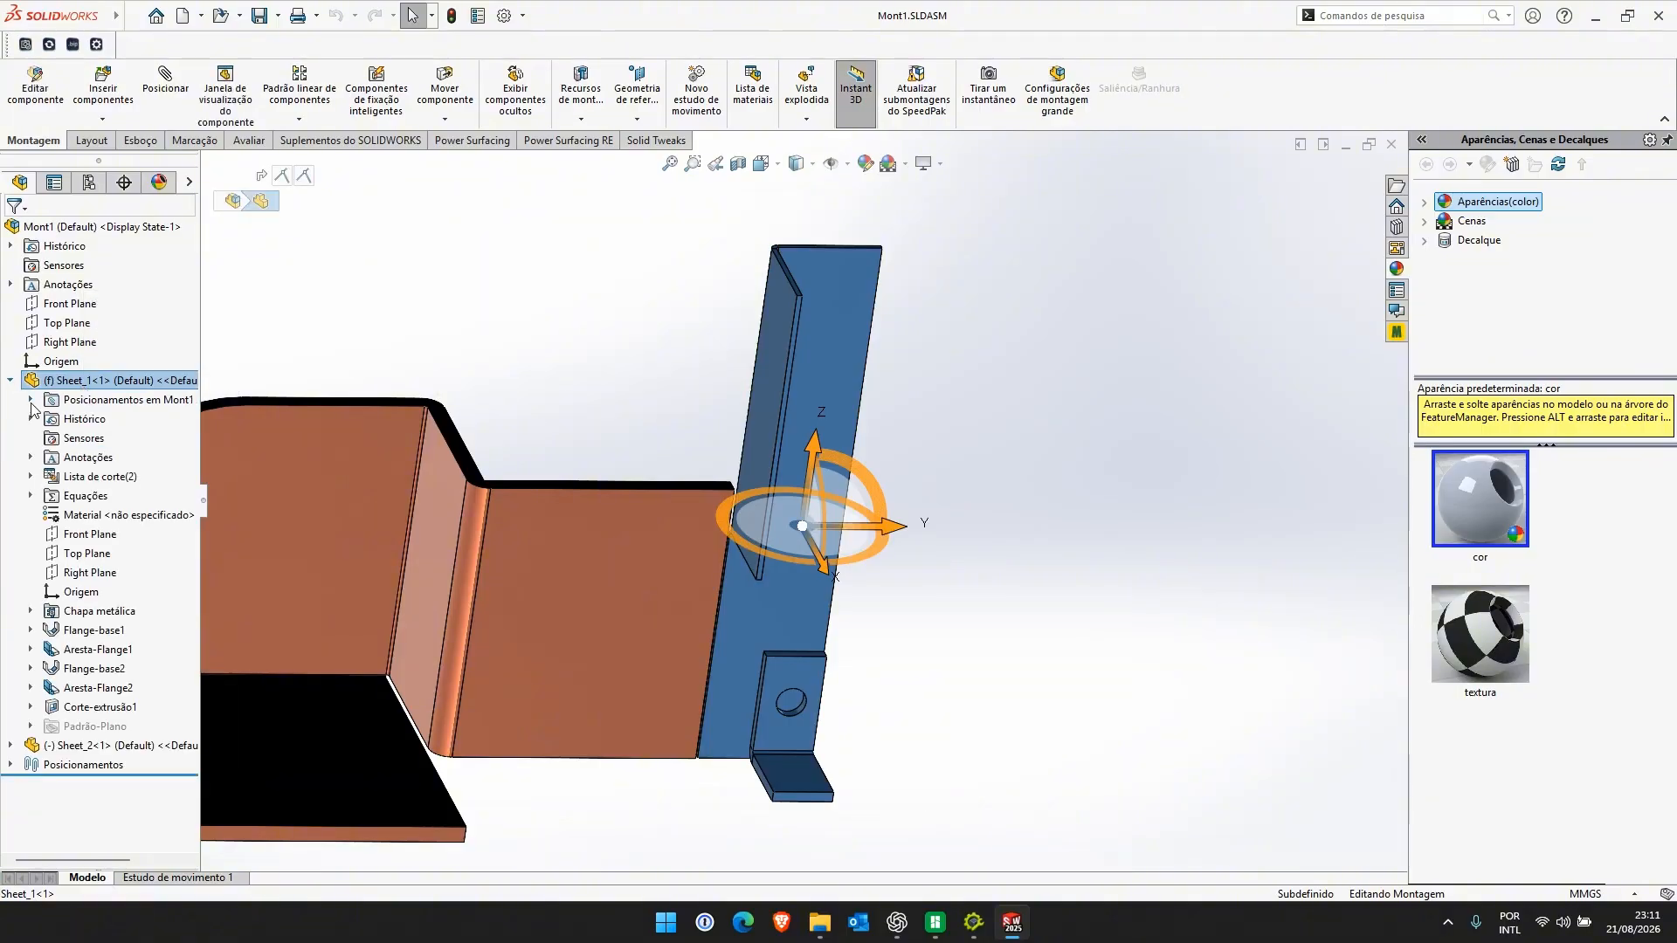
left_click(30, 477)
left_click(105, 496)
left_click(102, 516, "ctrl")
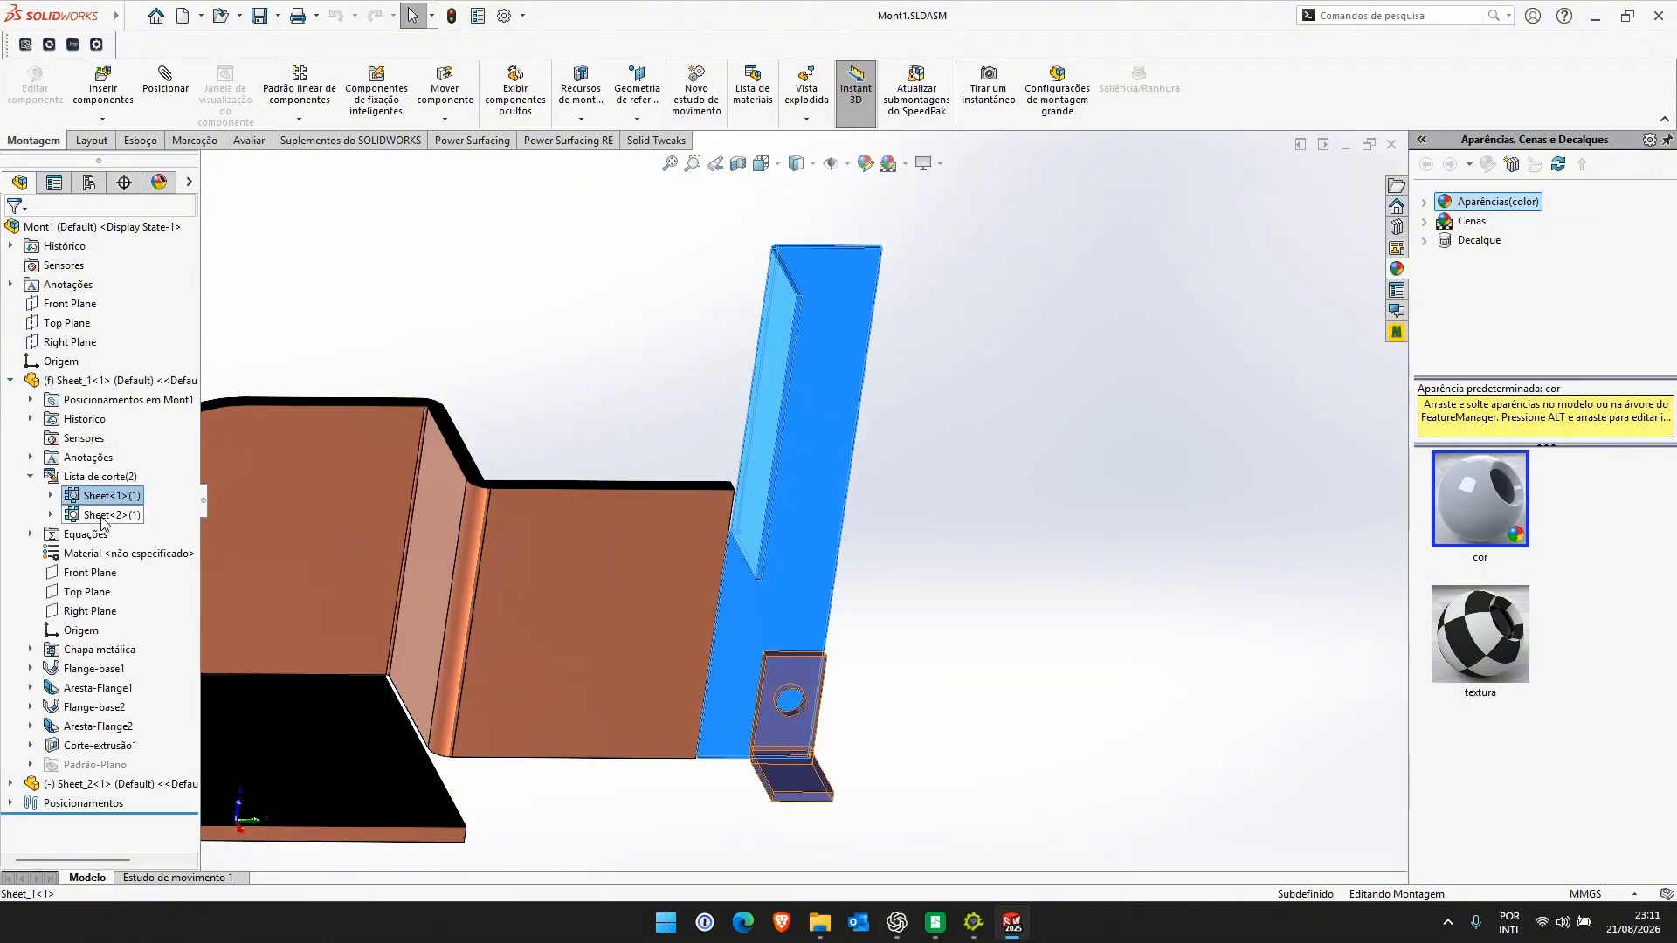
left_click(91, 516)
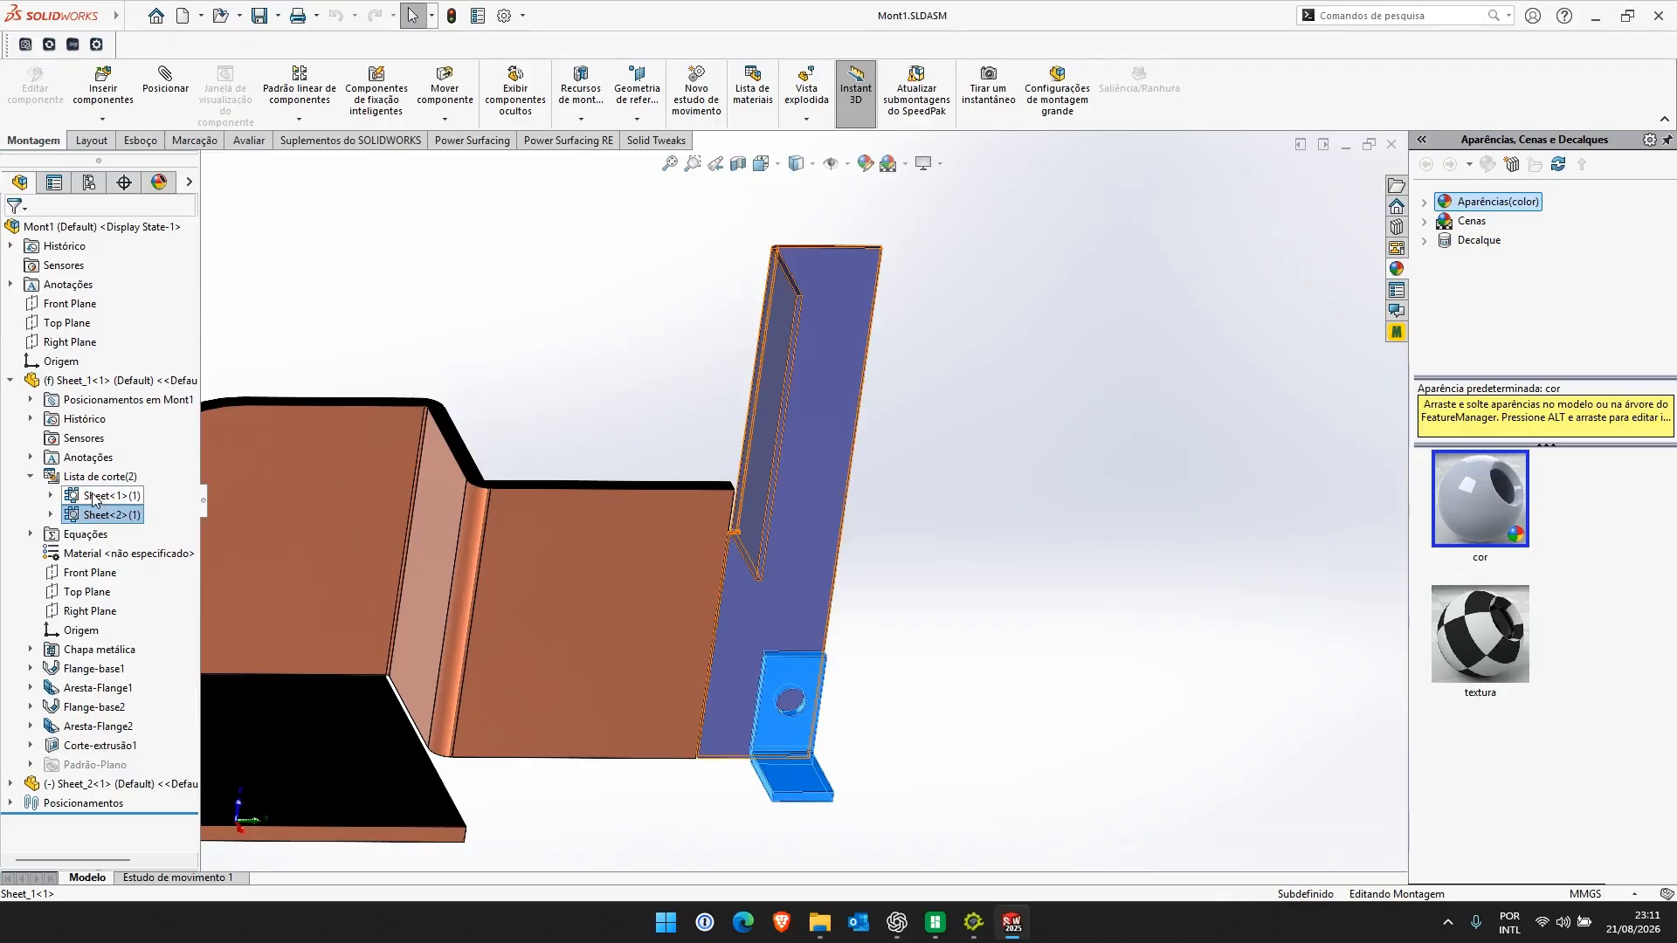
left_click(94, 497)
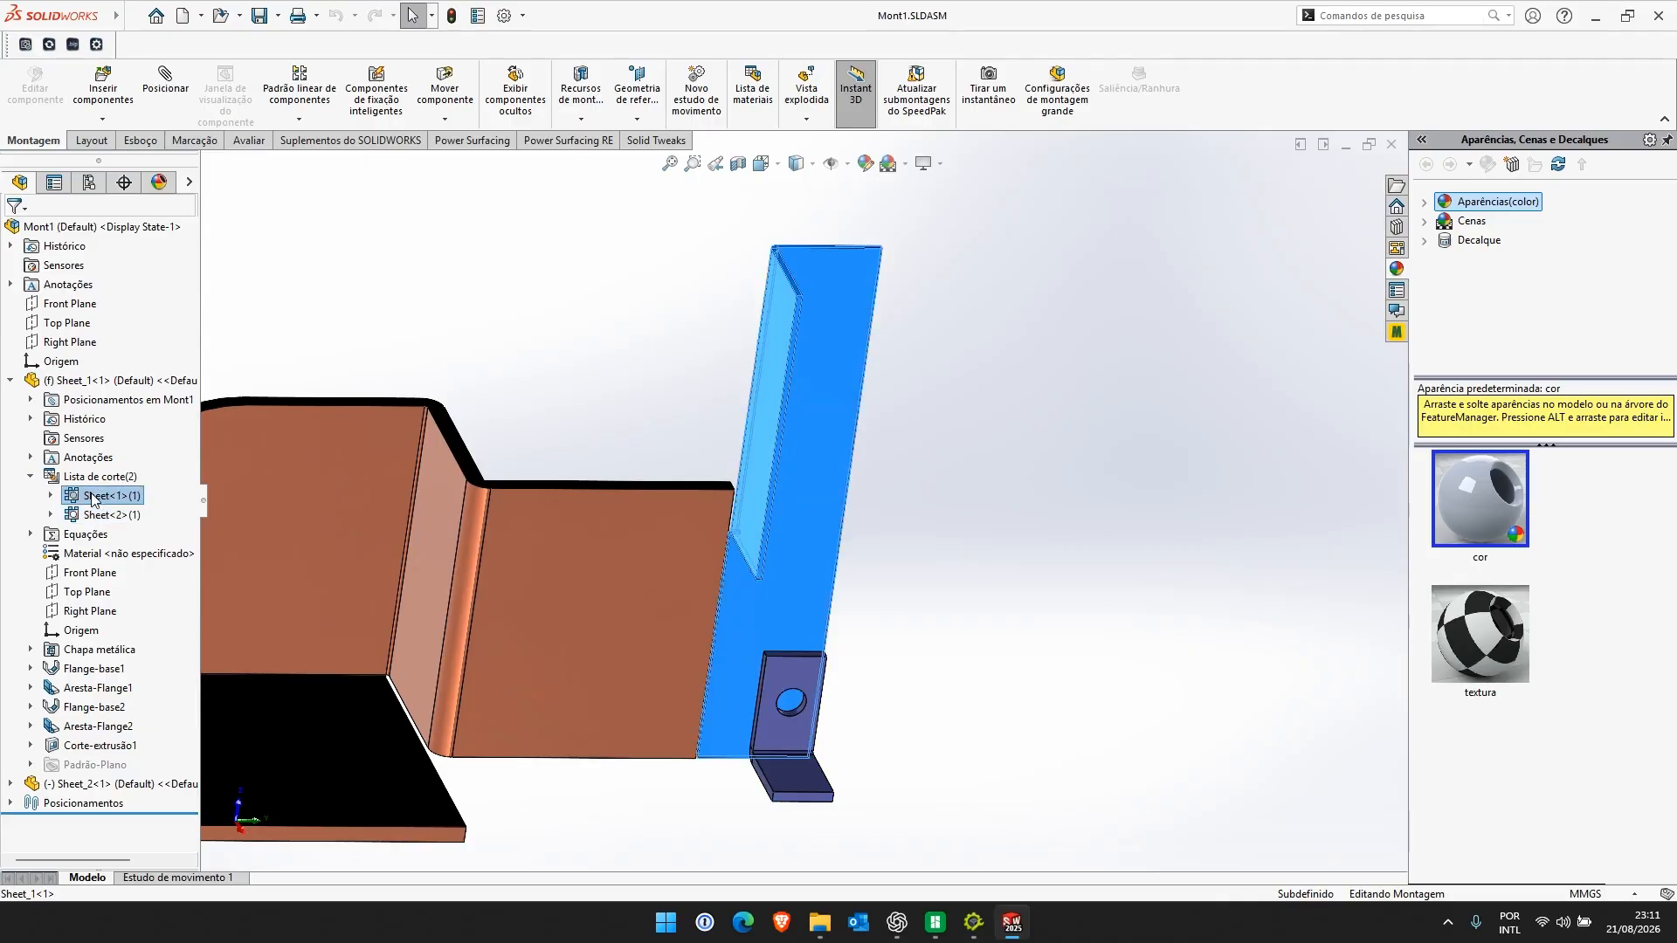
left_click(11, 384)
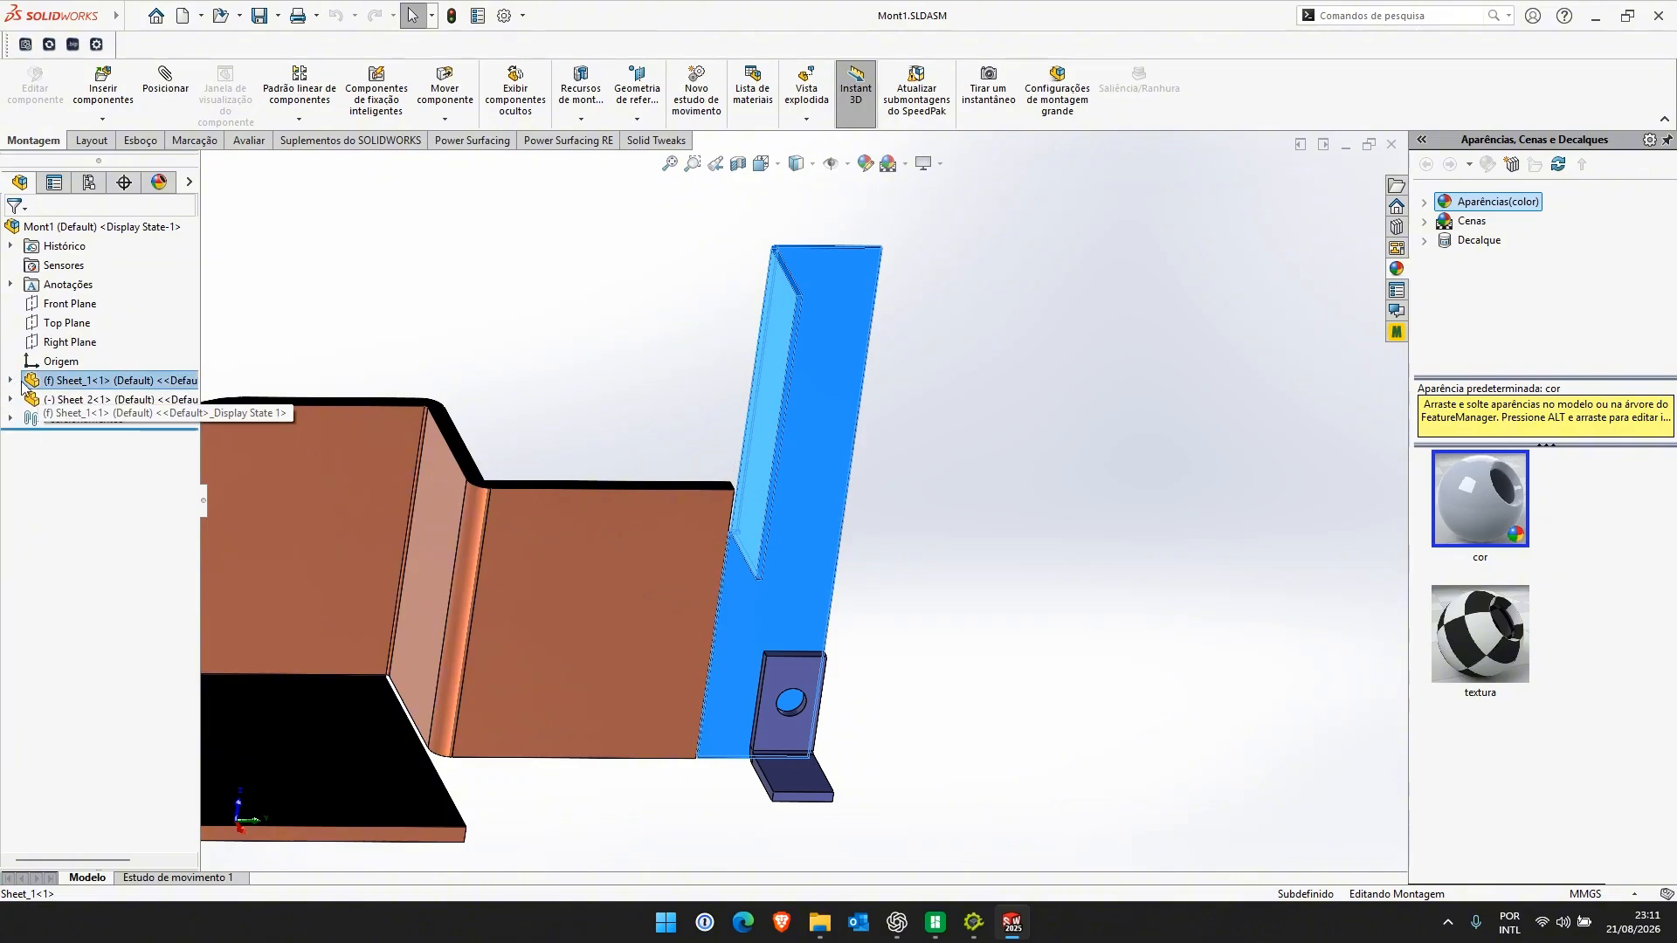
Compare the Sheet_2 component with the upright plate and small bracket of Sheet_1 in the assembly
left_click(73, 405)
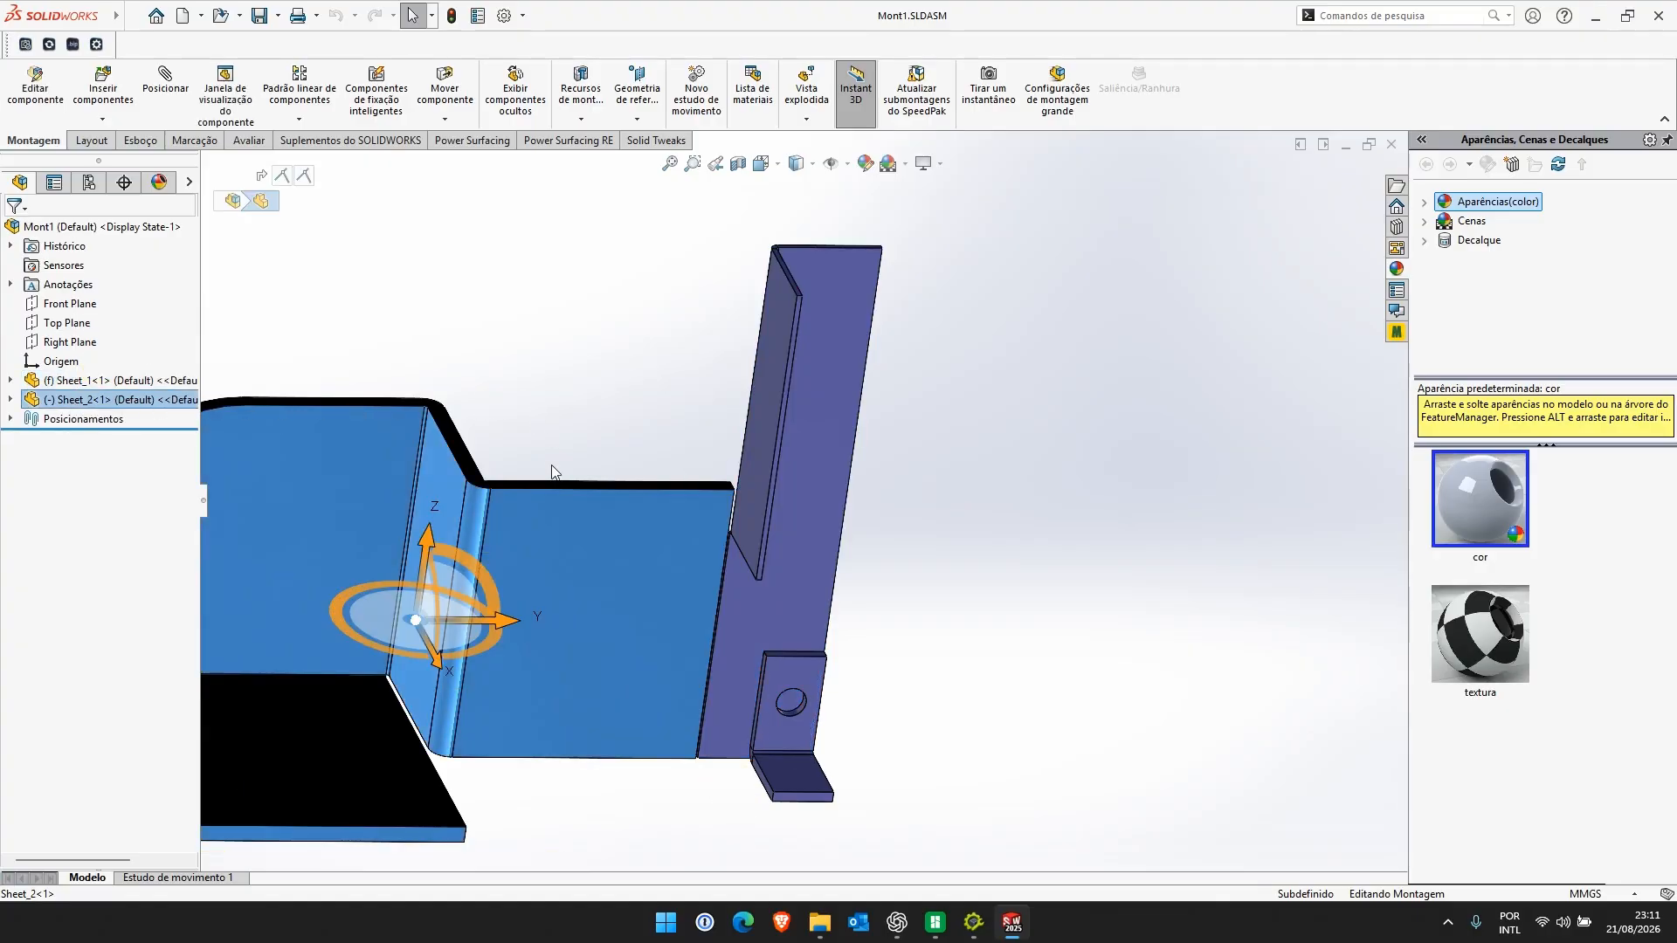
left_click(559, 571)
left_click(807, 607)
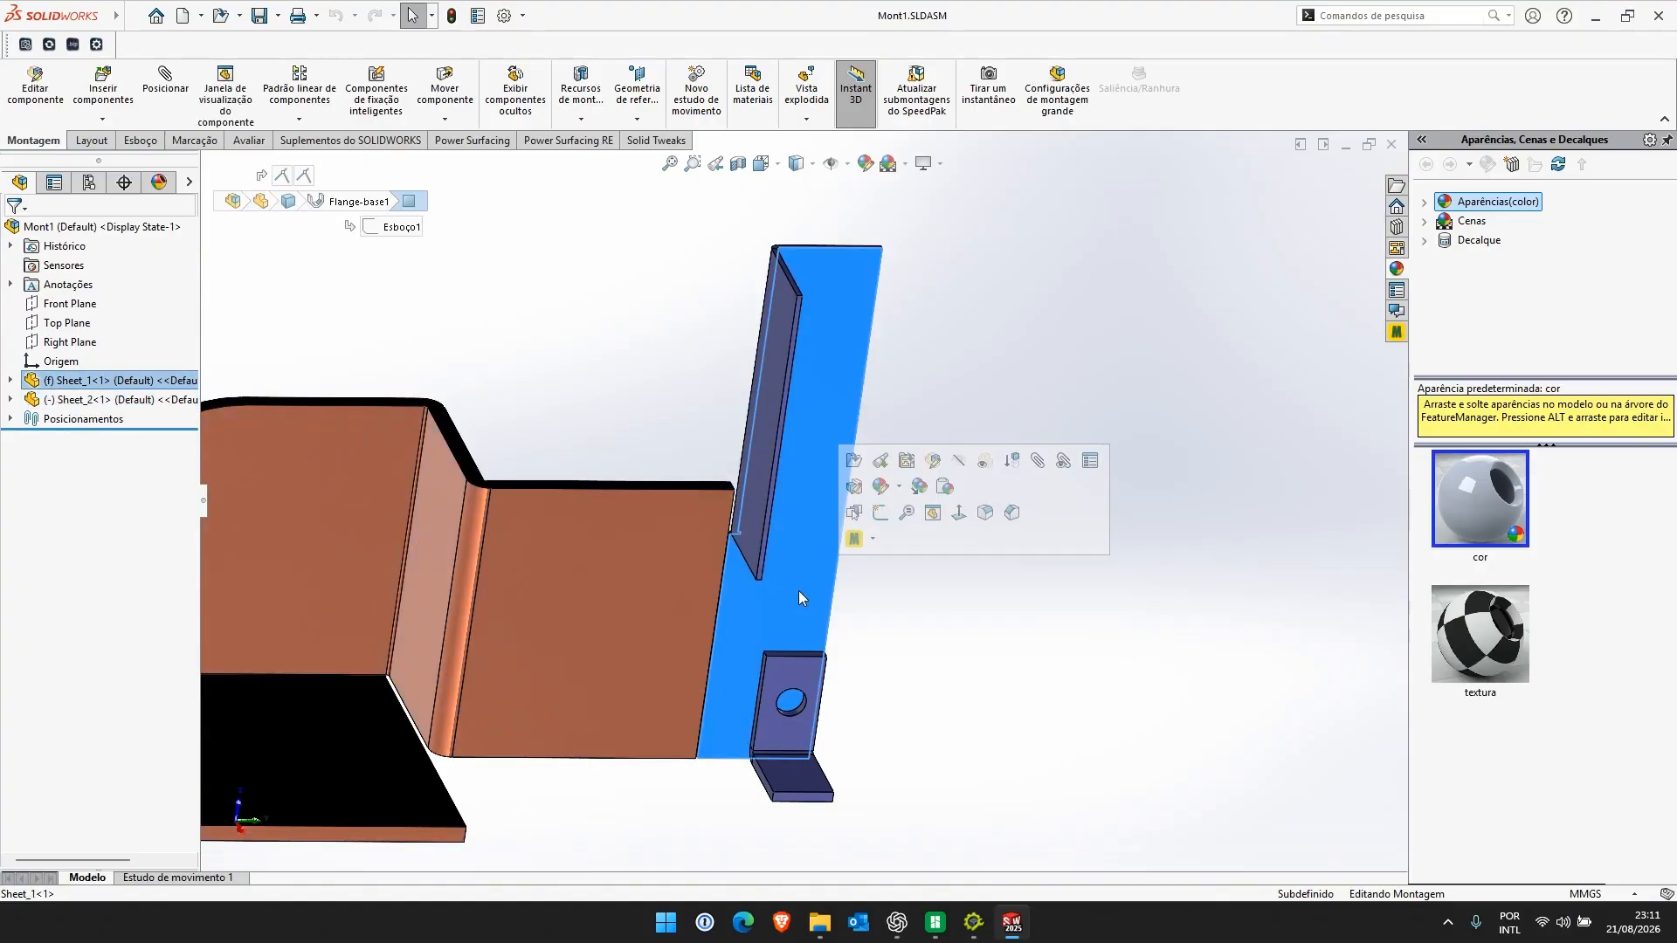
left_click(795, 726)
middle_click_drag(590, 646, 840, 619, "ctrl")
left_click(872, 368)
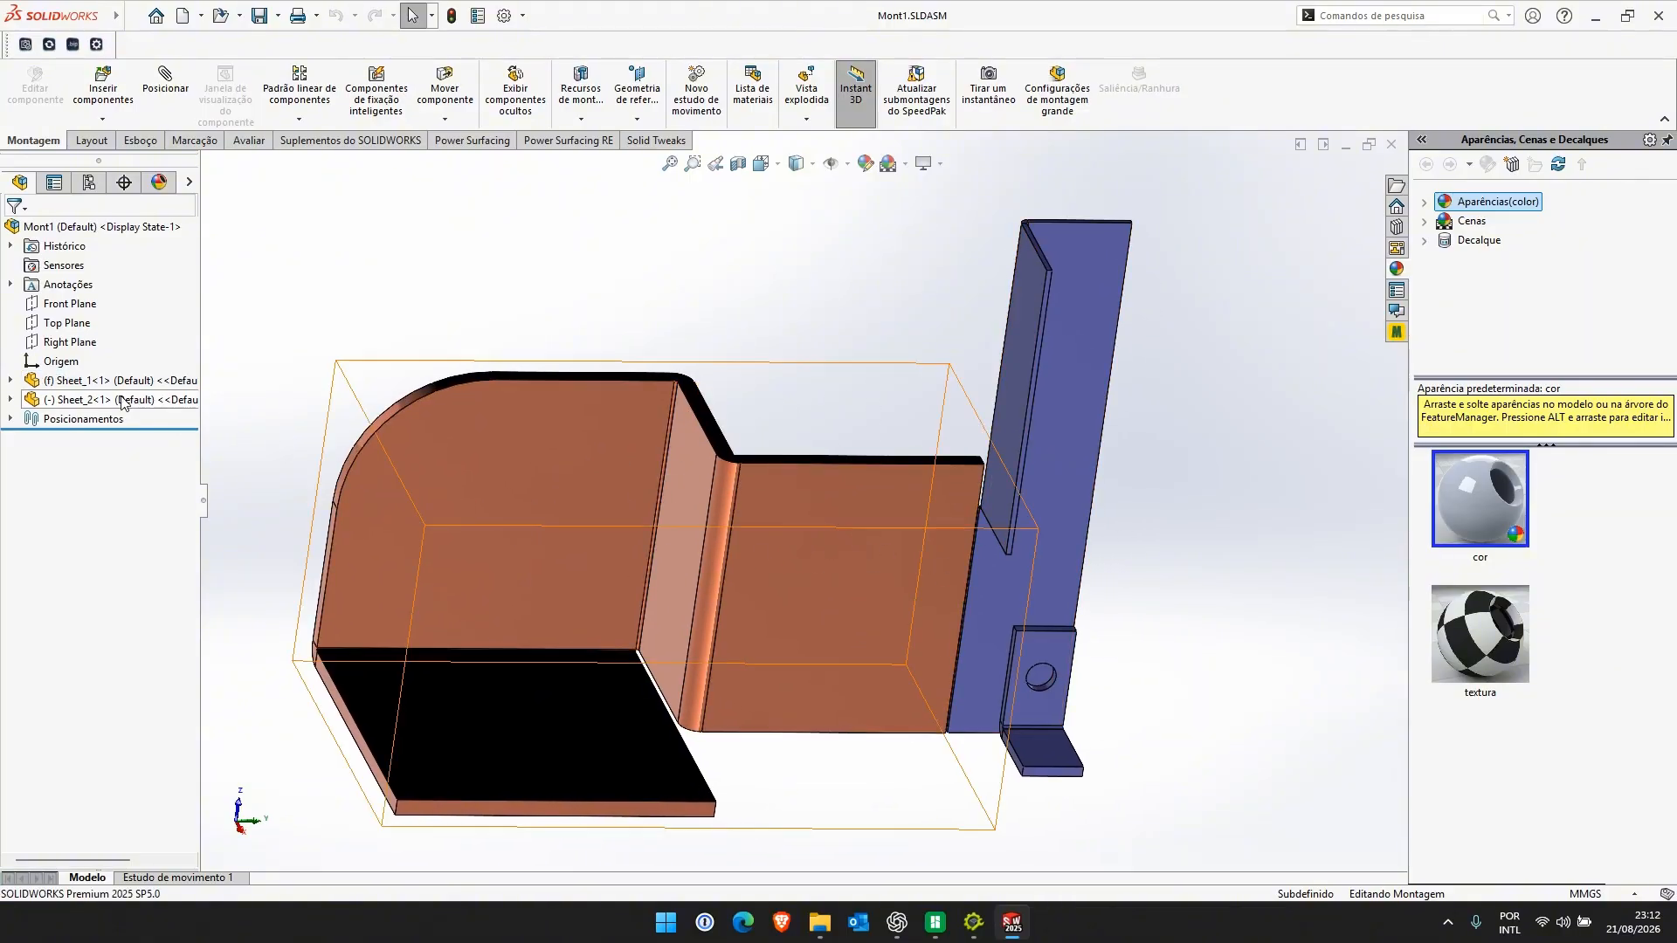
Open the Sheet_2 component as a separate part and show the sheet metal (Chapa metálica) commands
left_click(76, 383)
left_click(80, 401)
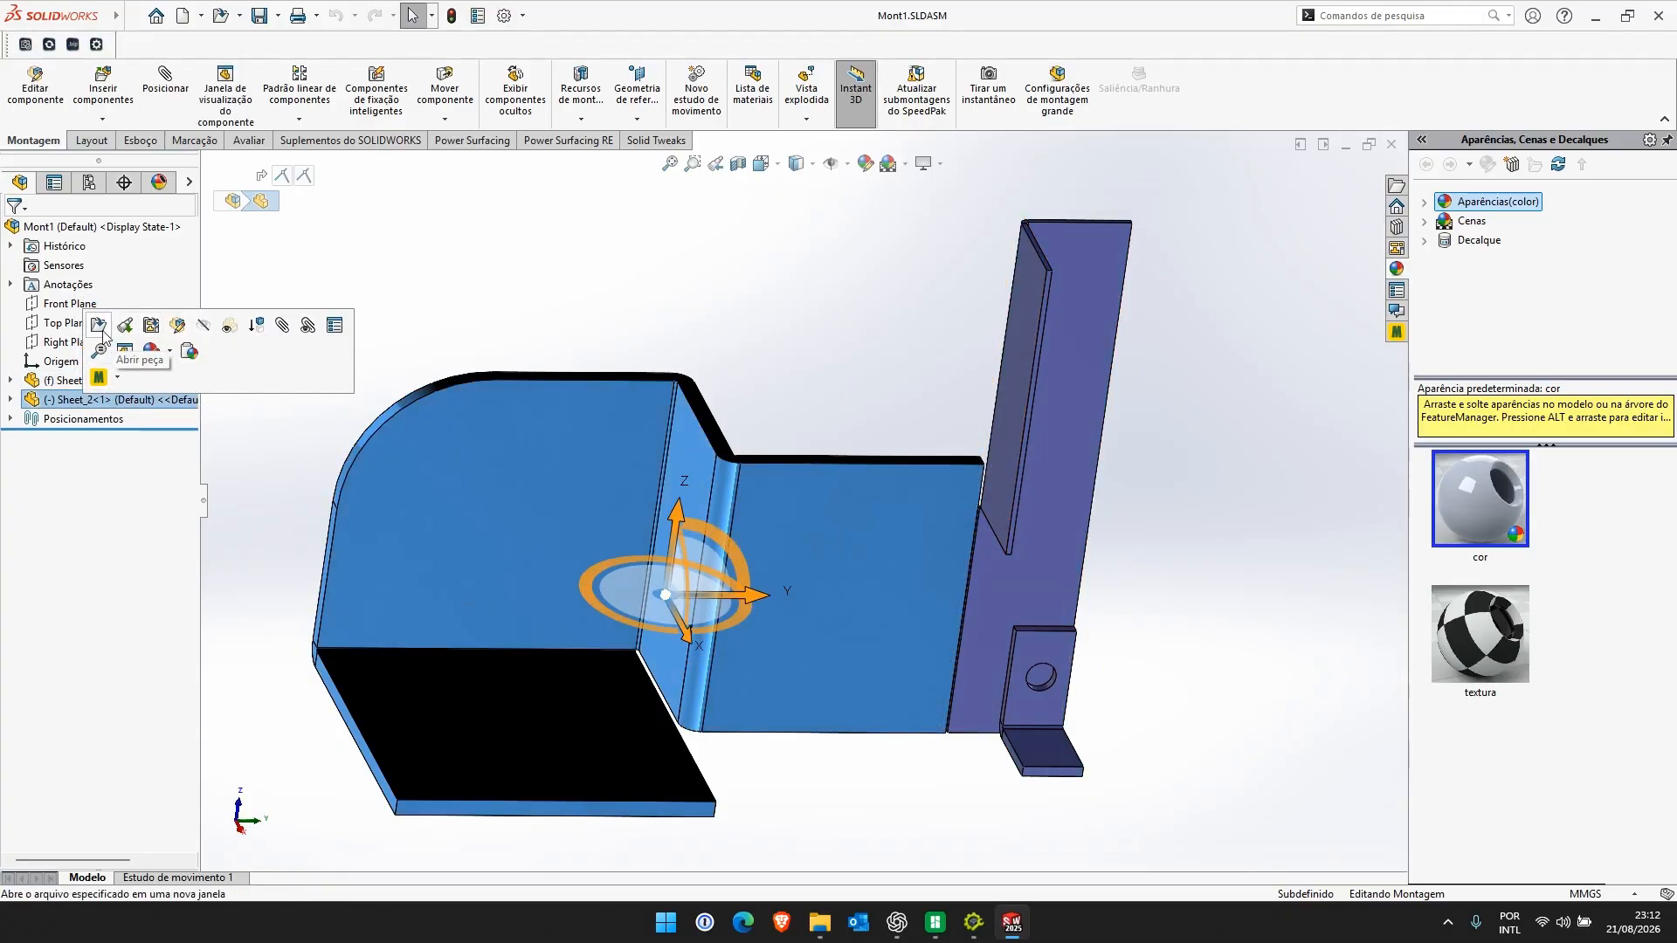
left_click(100, 327)
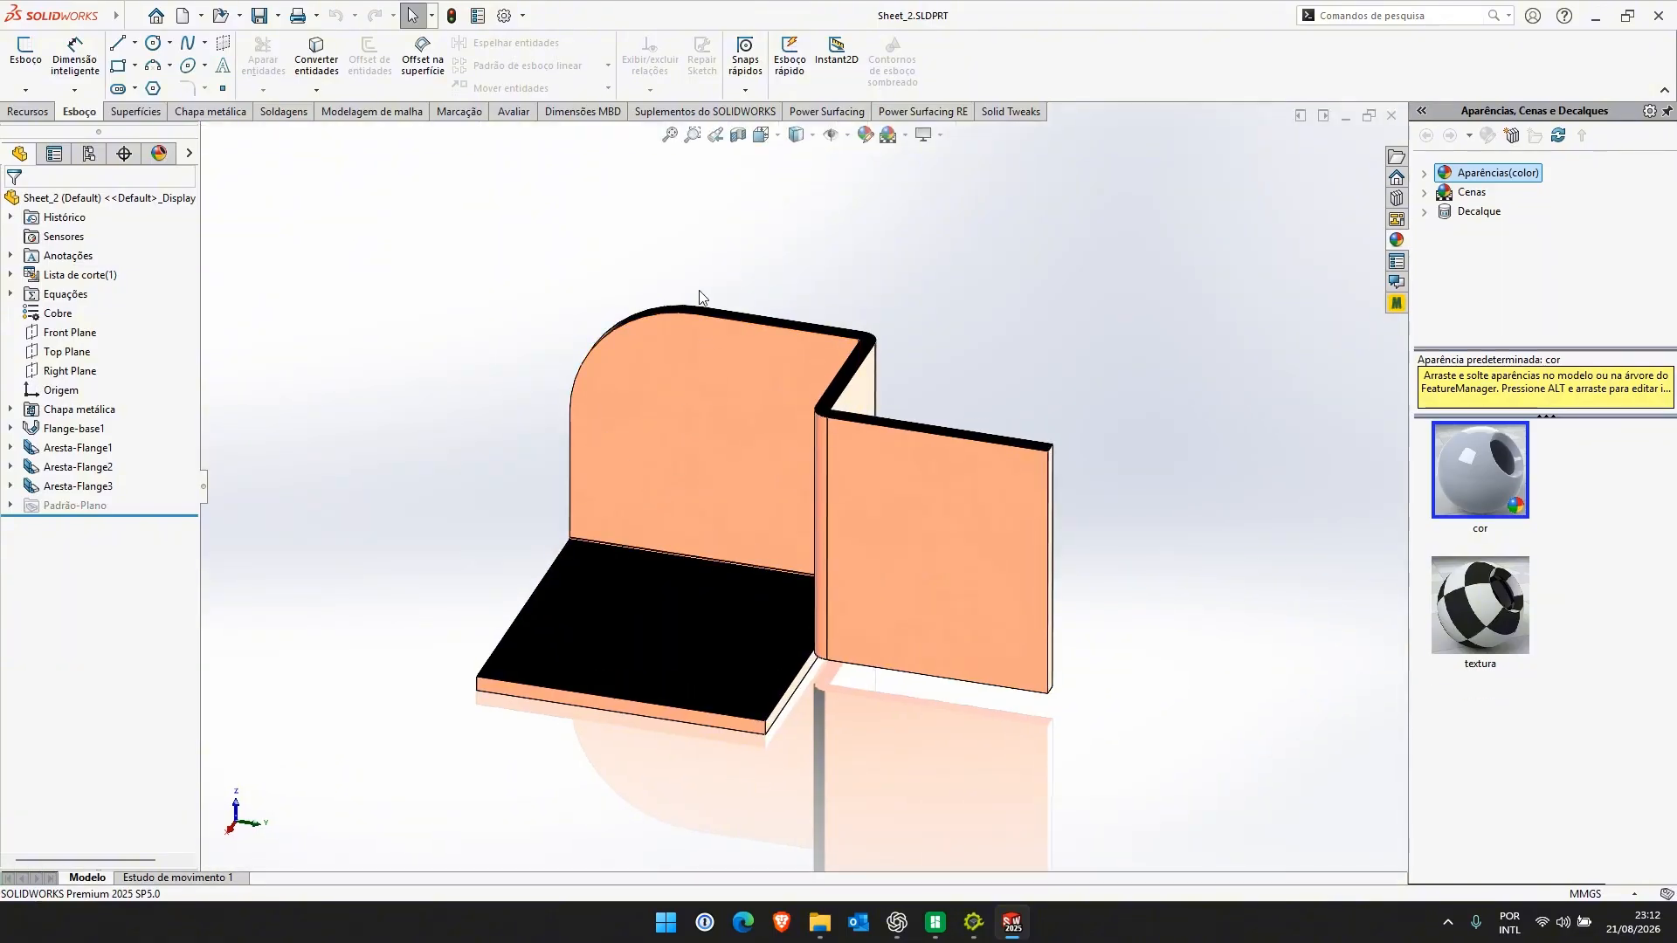
left_click(373, 111)
left_click(212, 112)
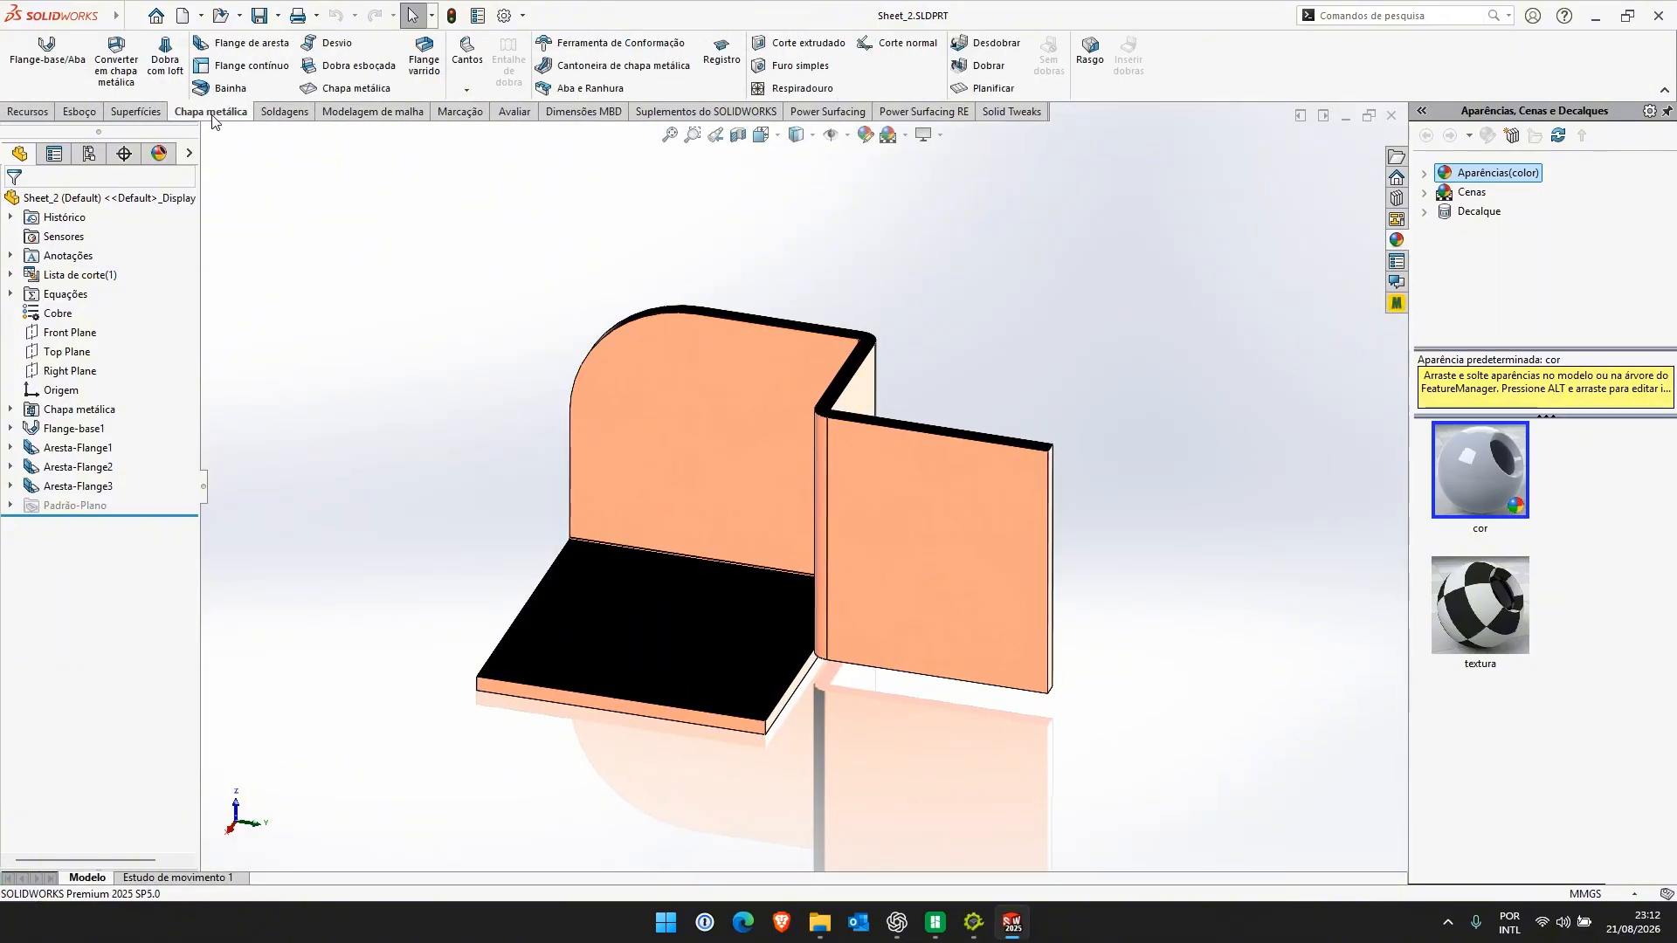
Flatten the Sheet_2 part and preview a DXF export of its large face as Sheet_2.DXF, cancelling before saving
left_click(986, 88)
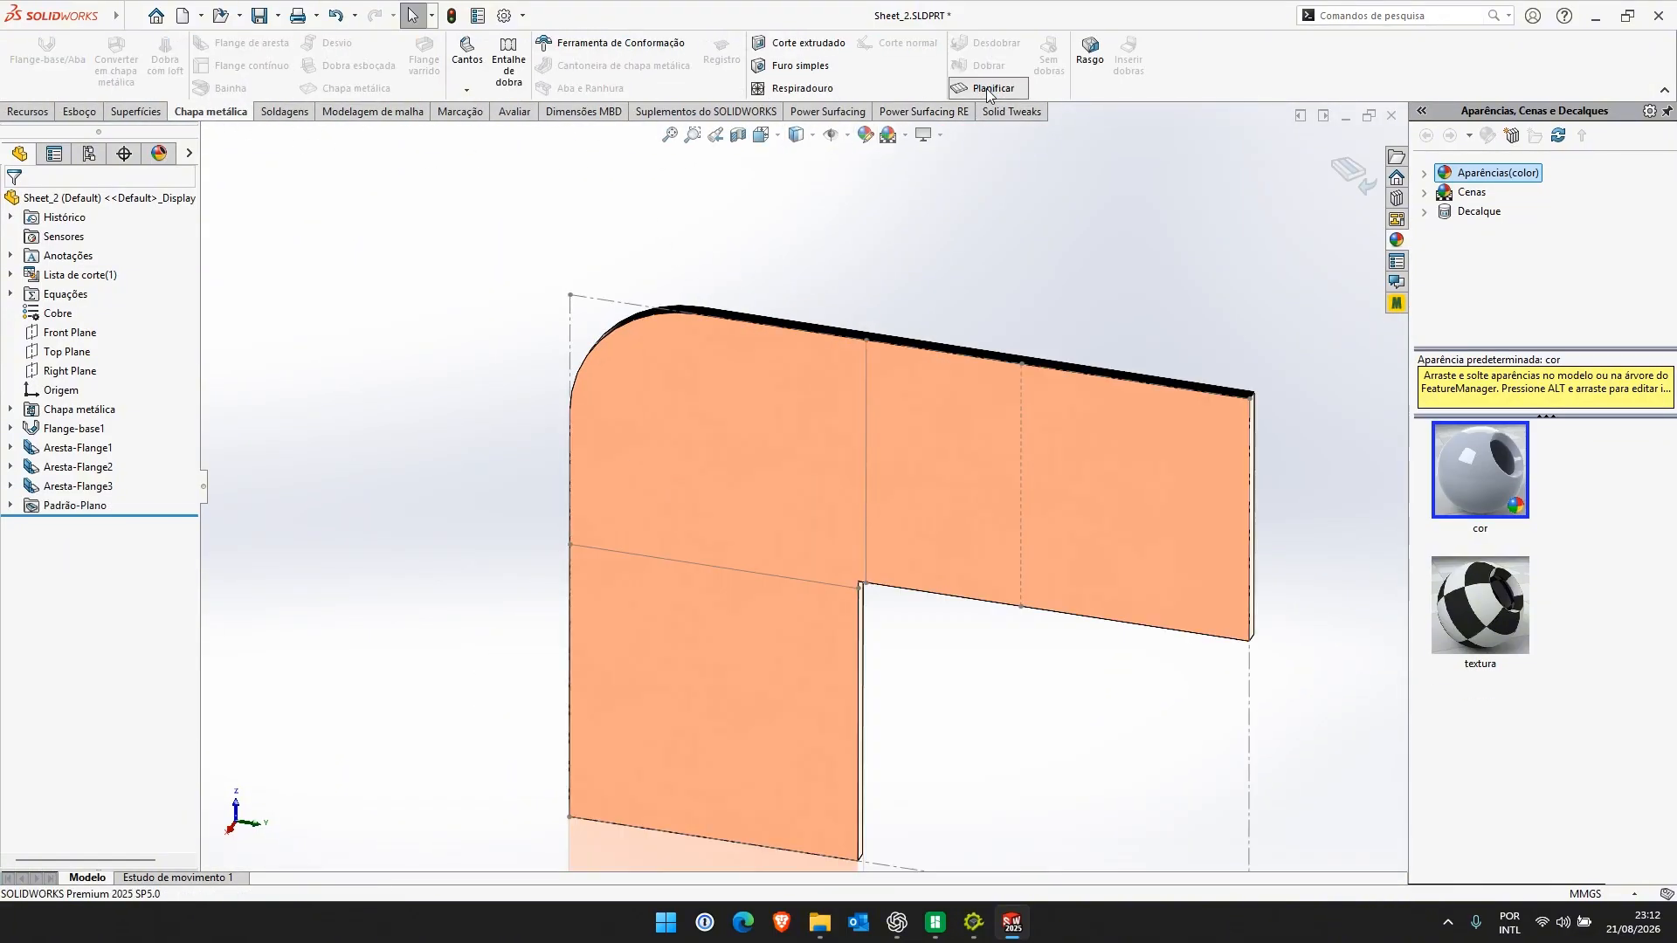
right_click(742, 441)
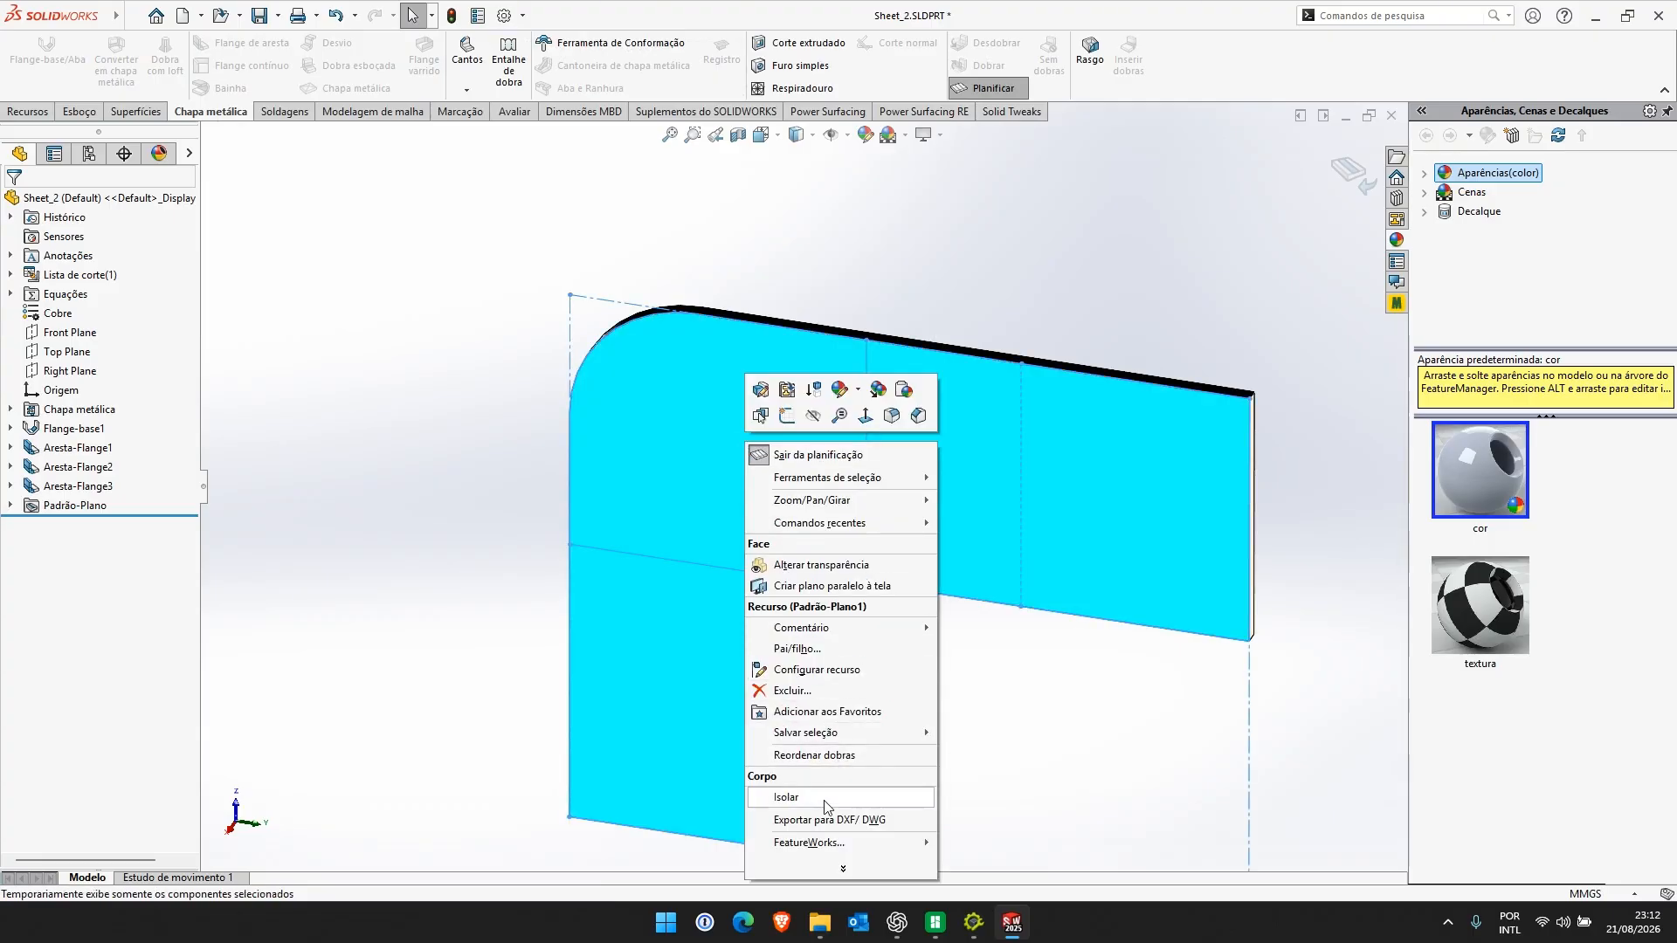
left_click(817, 821)
left_click(725, 385)
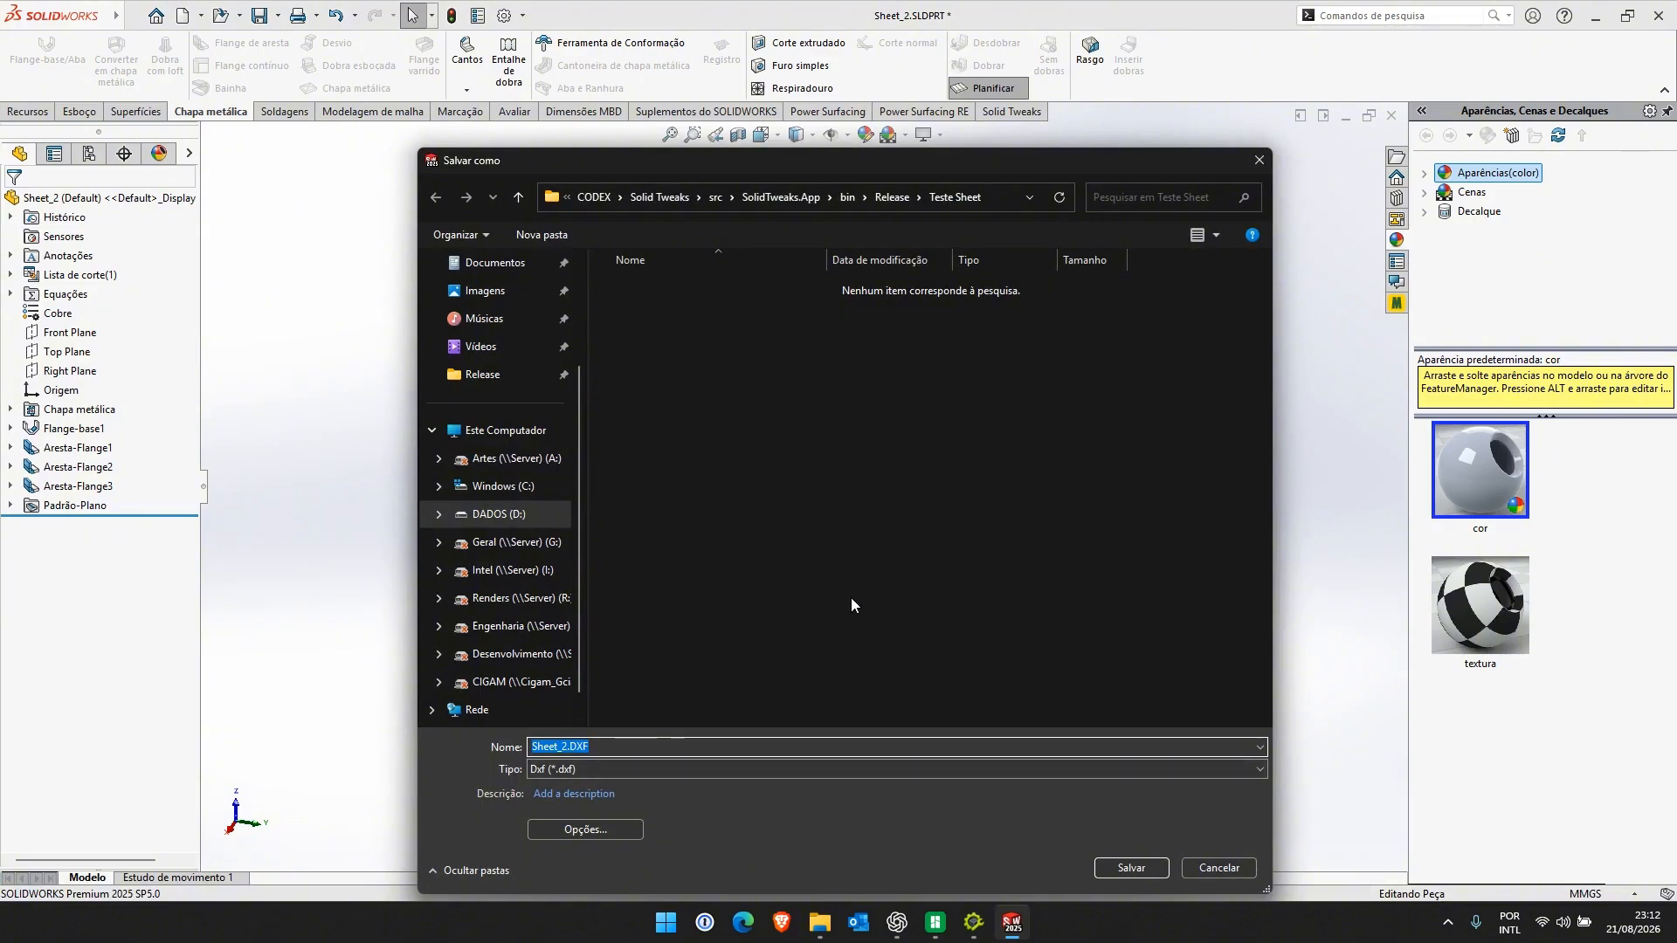
left_click(1130, 867)
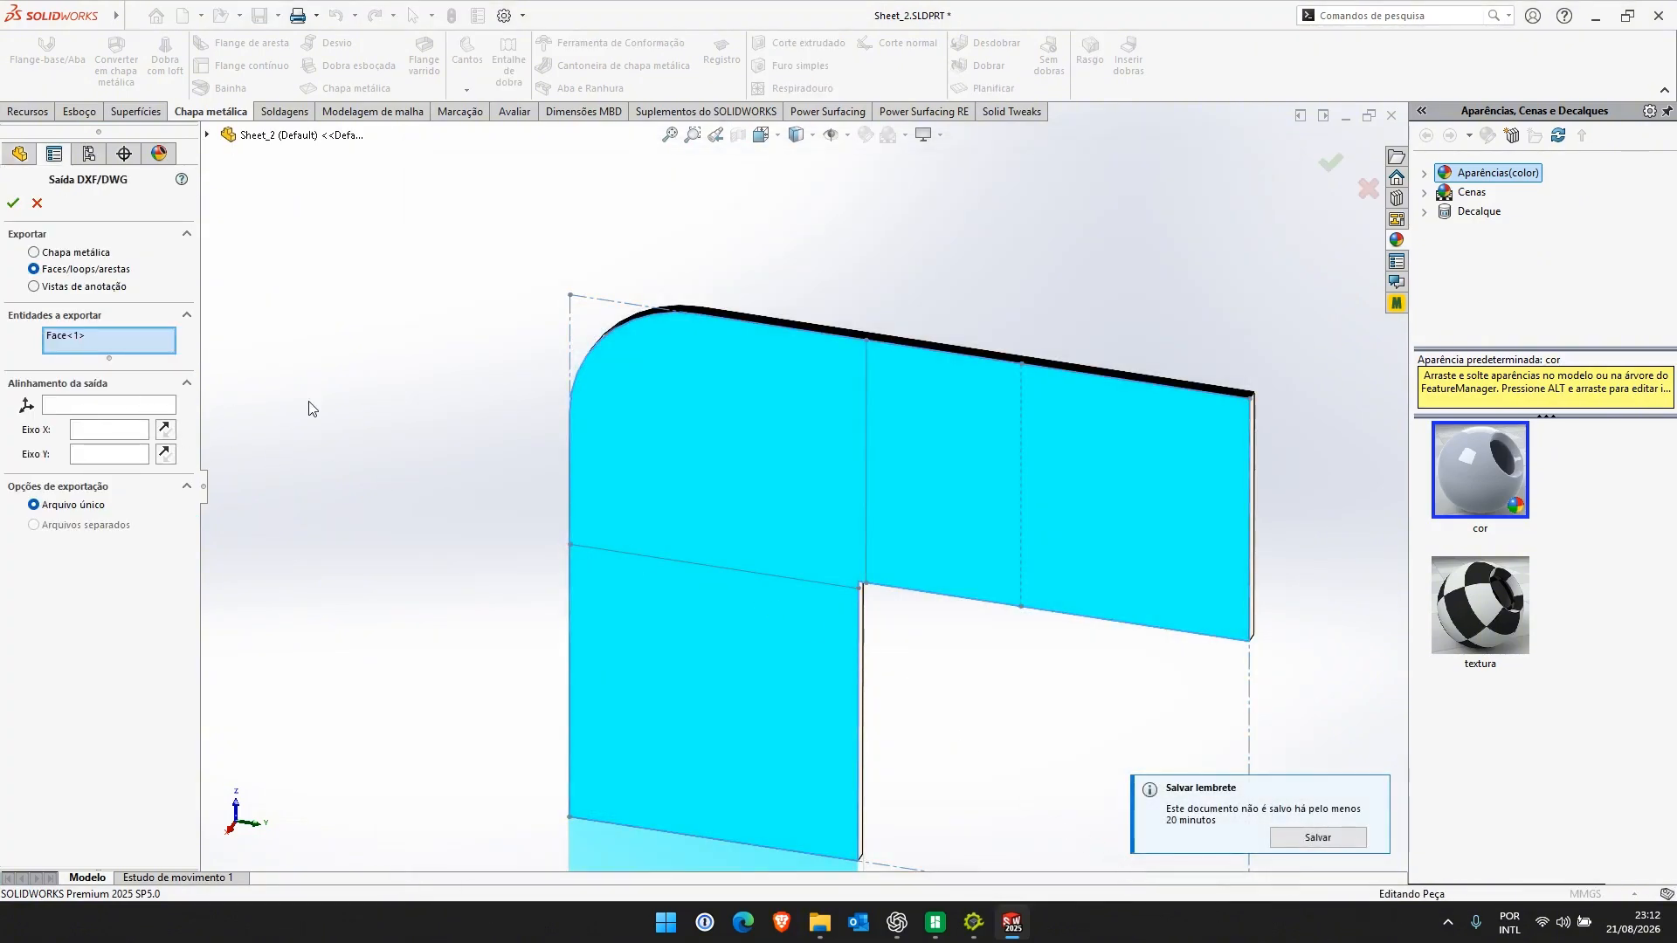
left_click(13, 203)
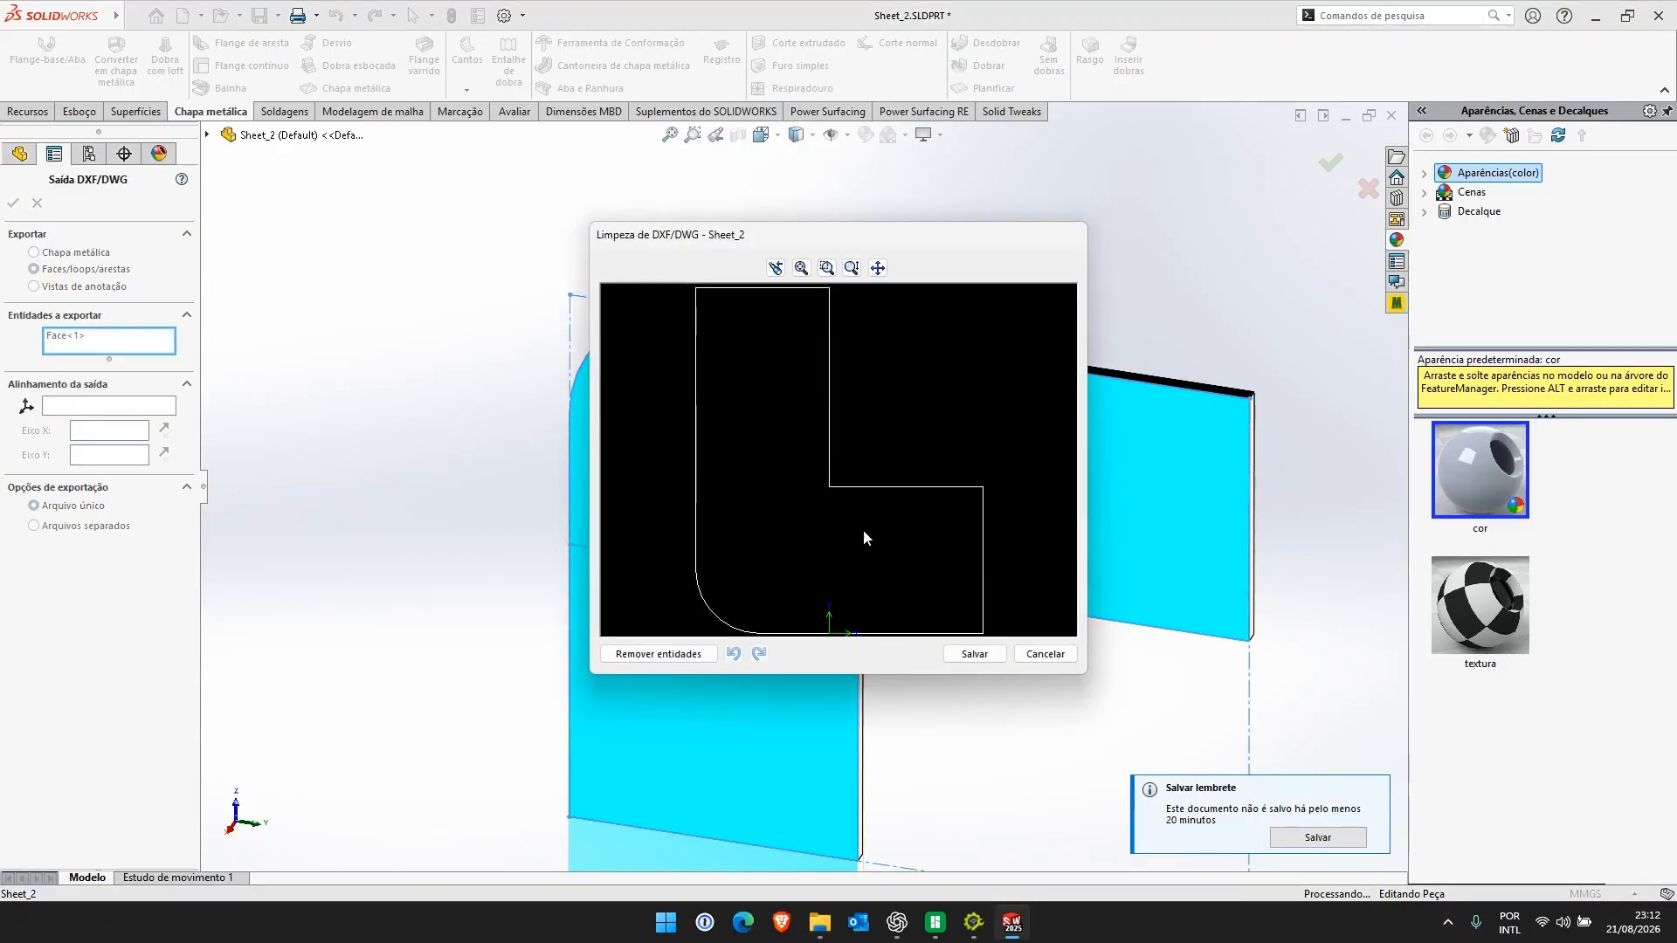
left_click(1044, 653)
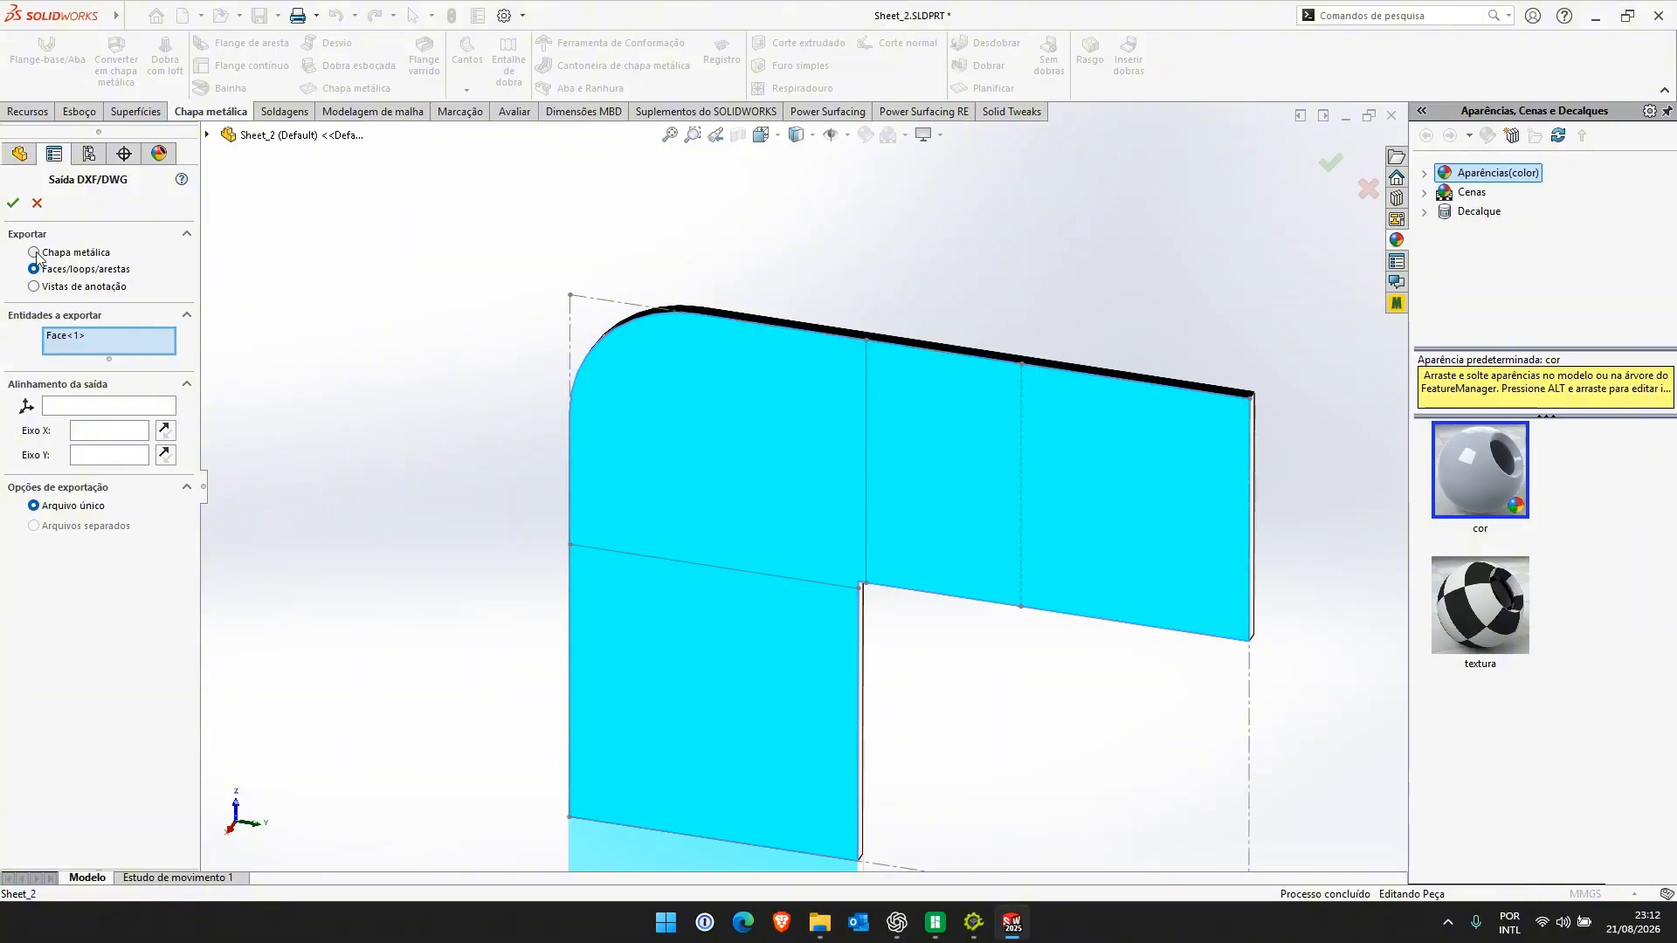
Preview the DXF output of Sheet_2 as Chapa metálica with Geometria and Linhas de dobra included, then cancel the export
left_click(34, 252)
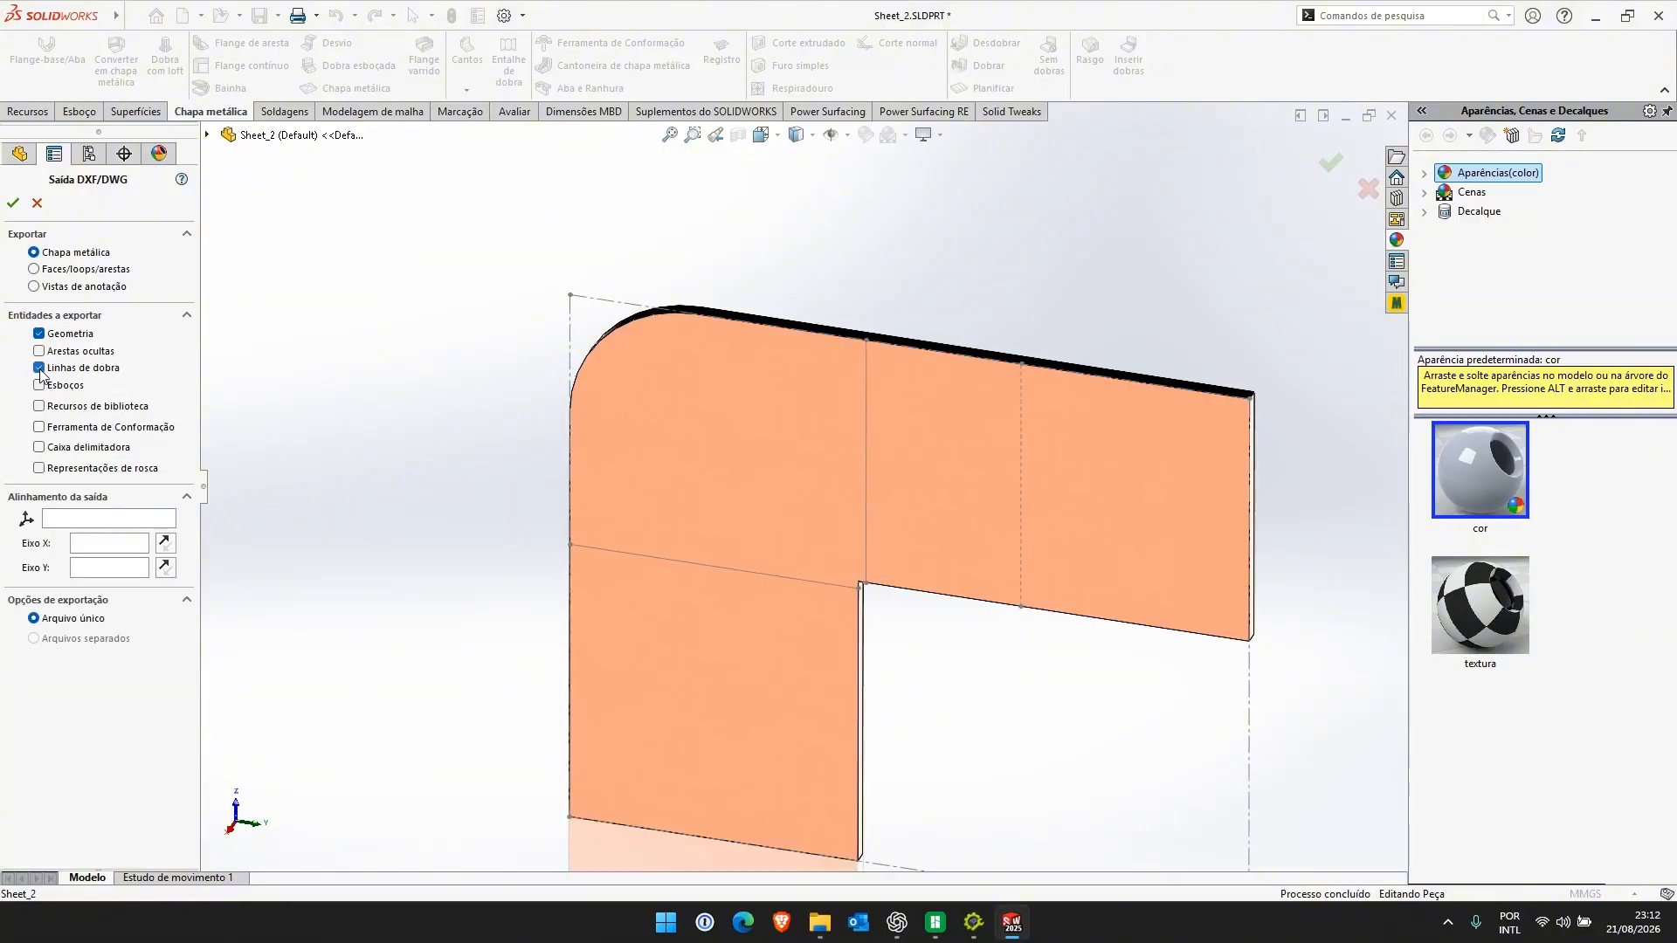
left_click(13, 203)
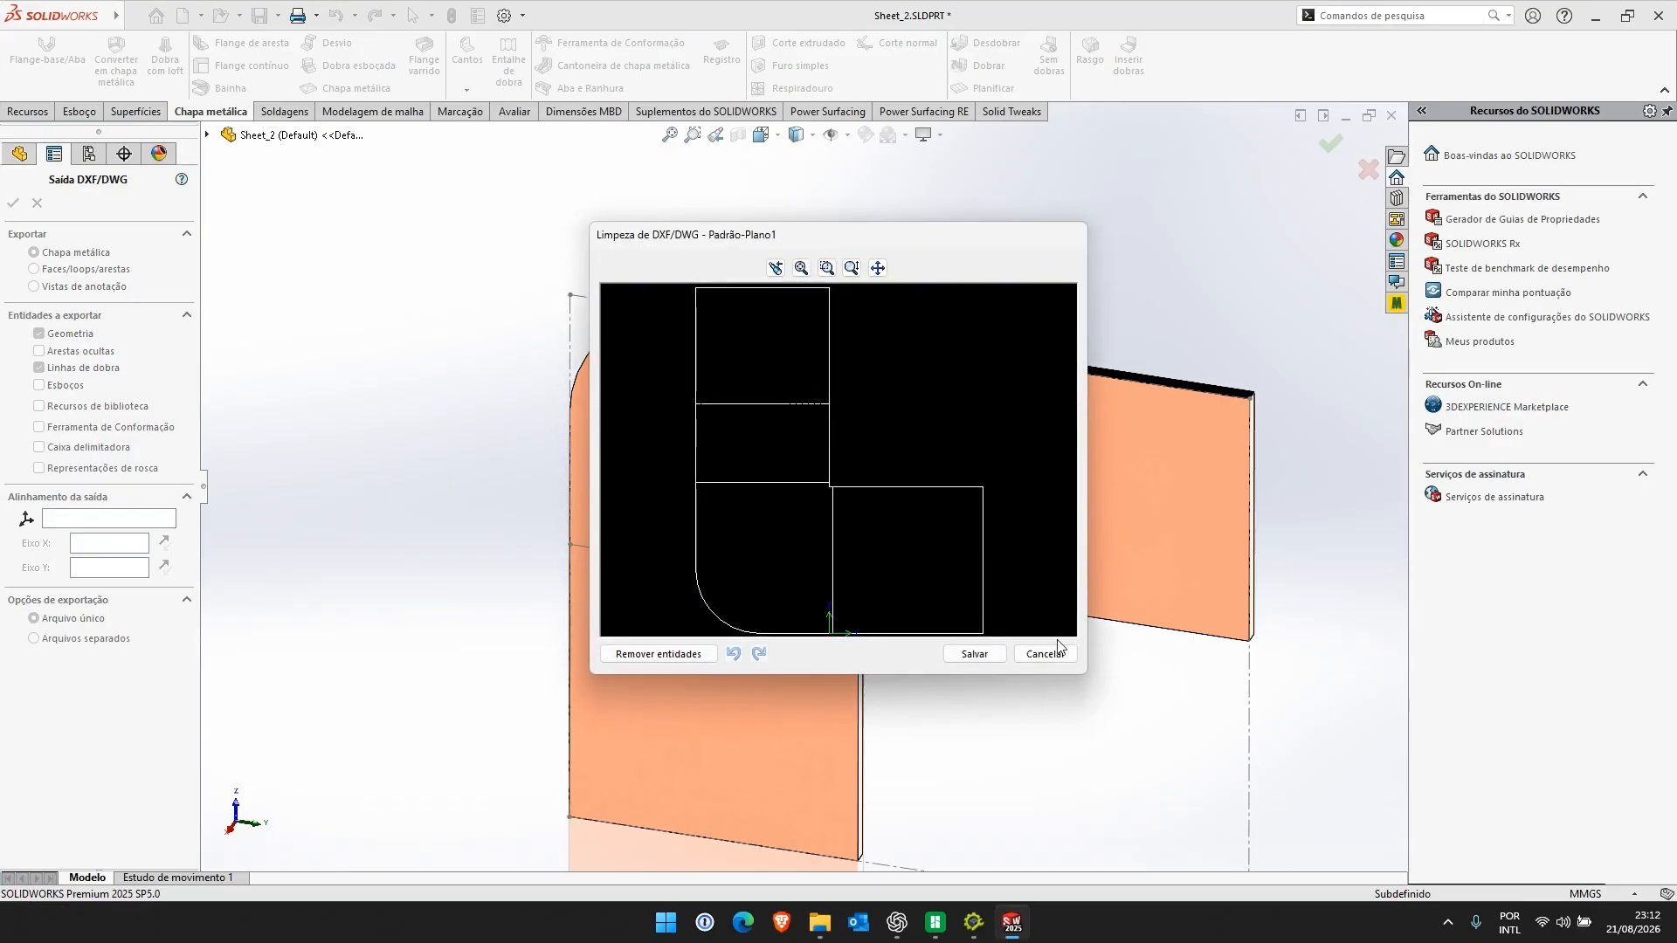
left_click(1041, 655)
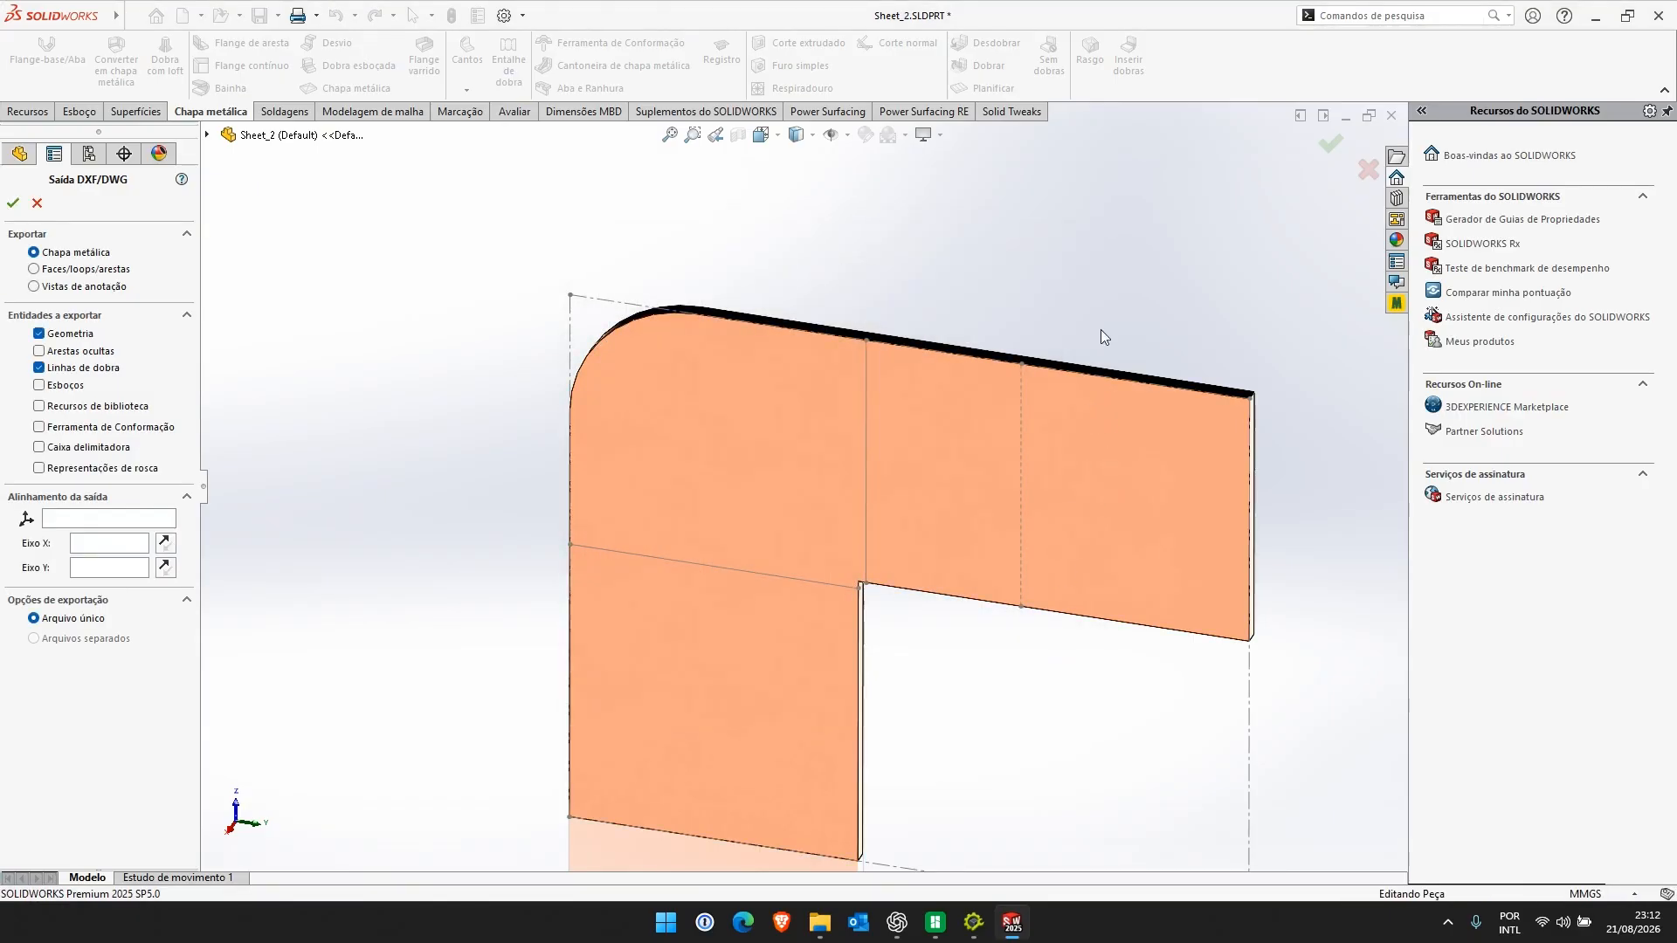
left_click(37, 203)
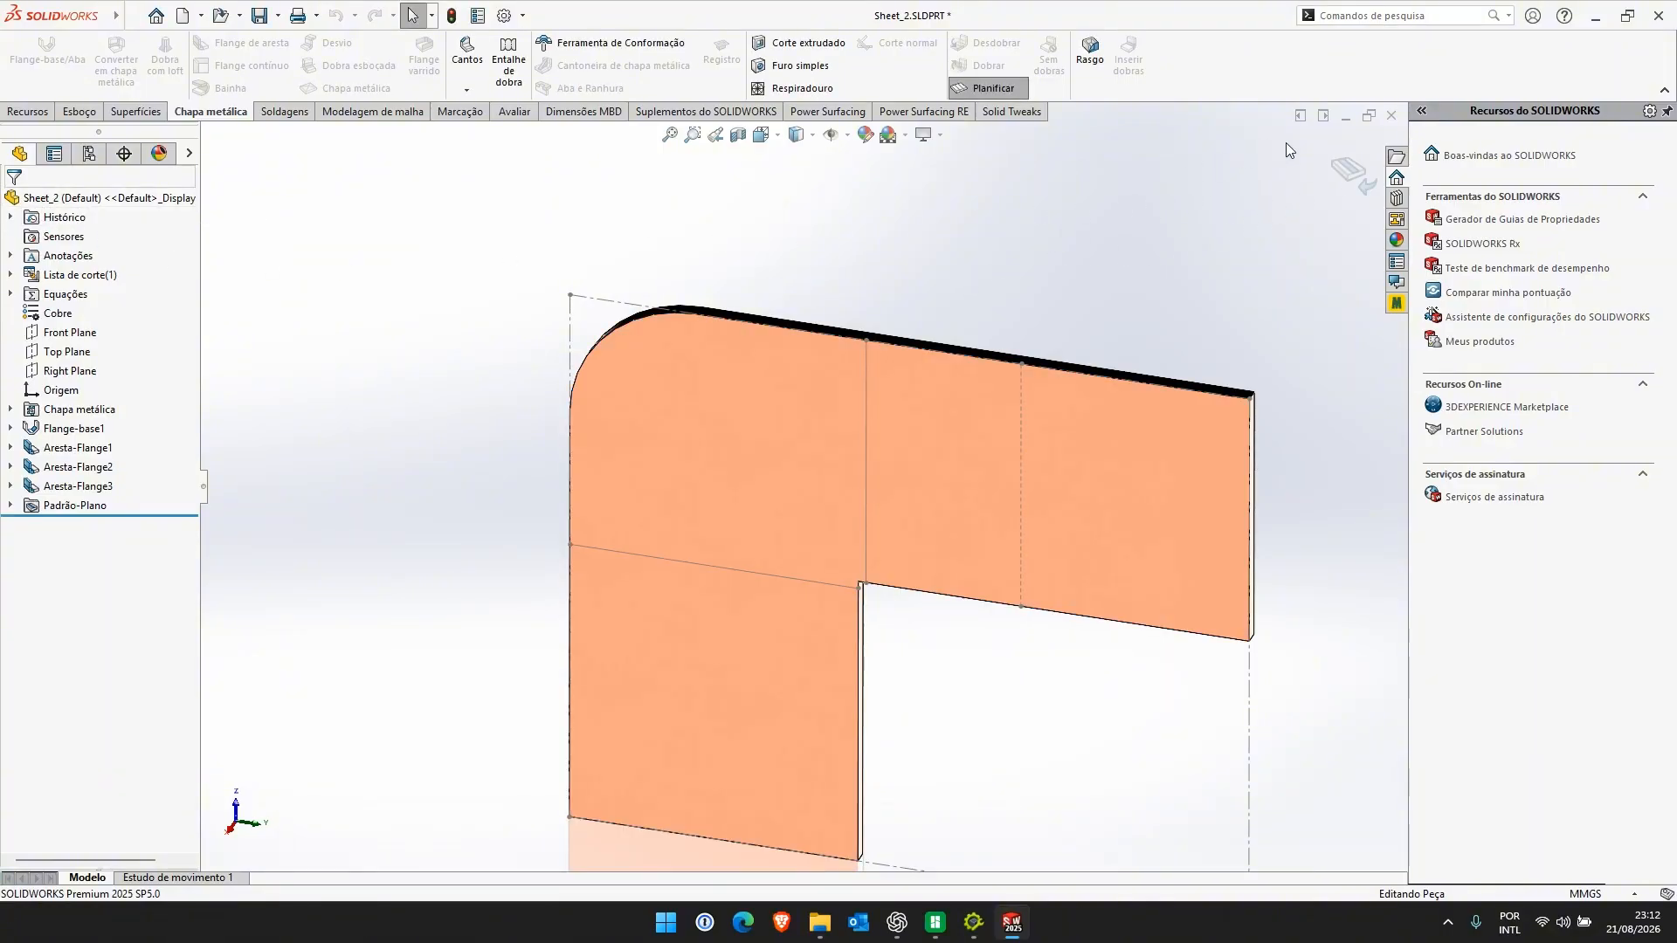
Return Sheet_2 to its folded state and close the part, saving its changes
left_click(1353, 170)
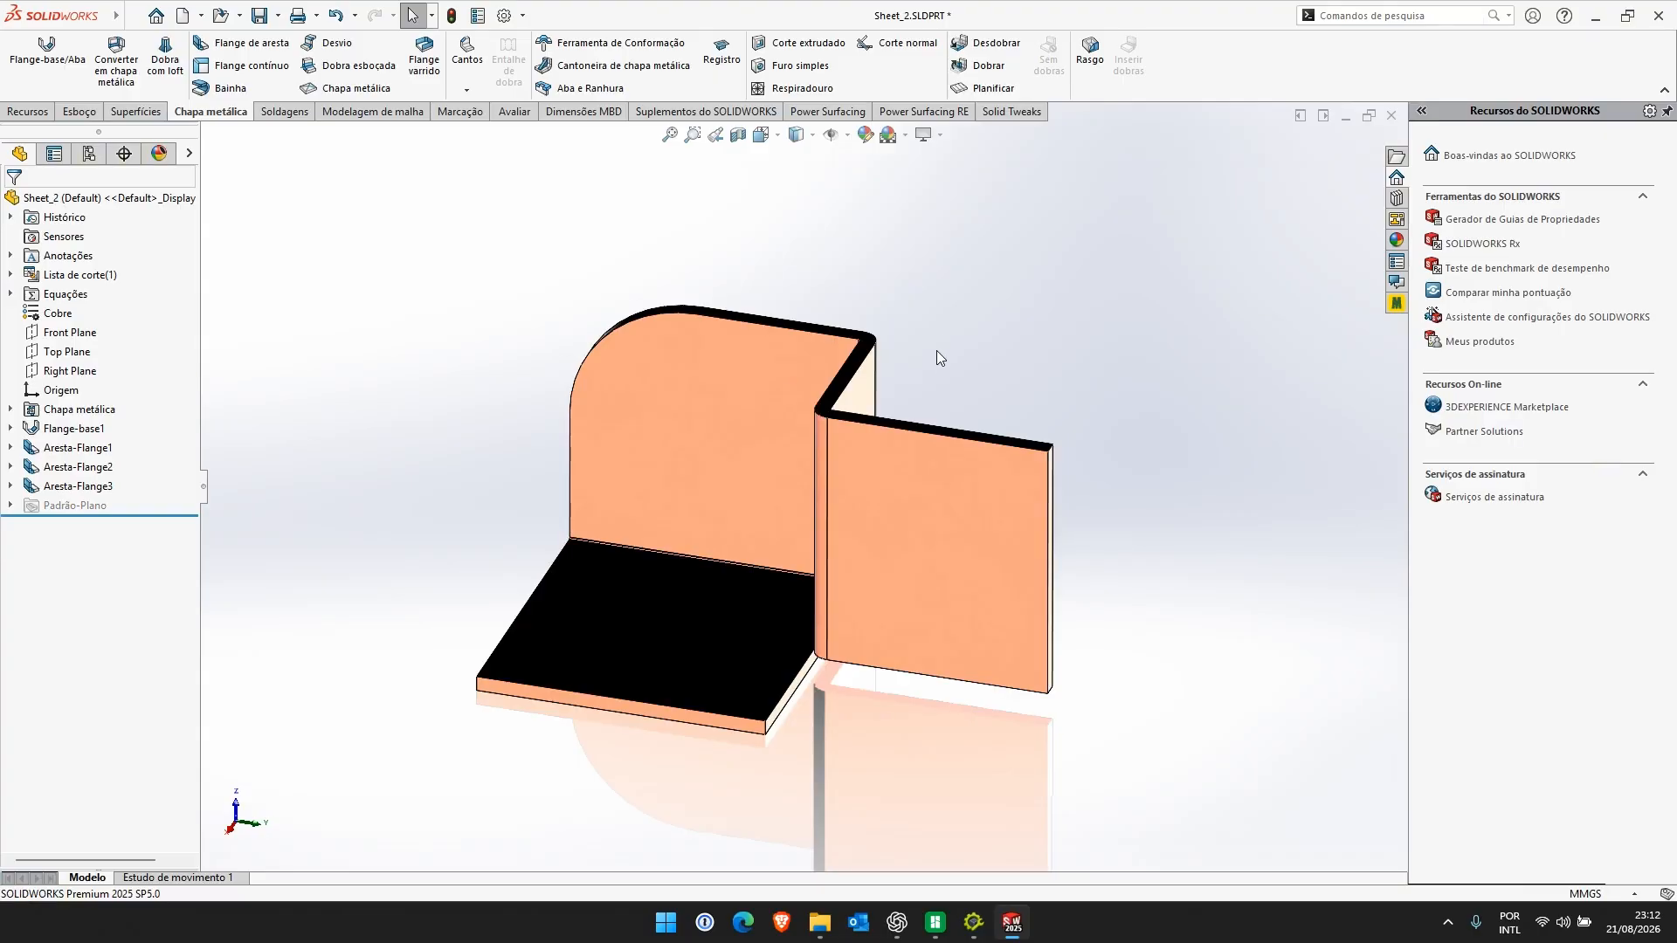
left_click(1394, 118)
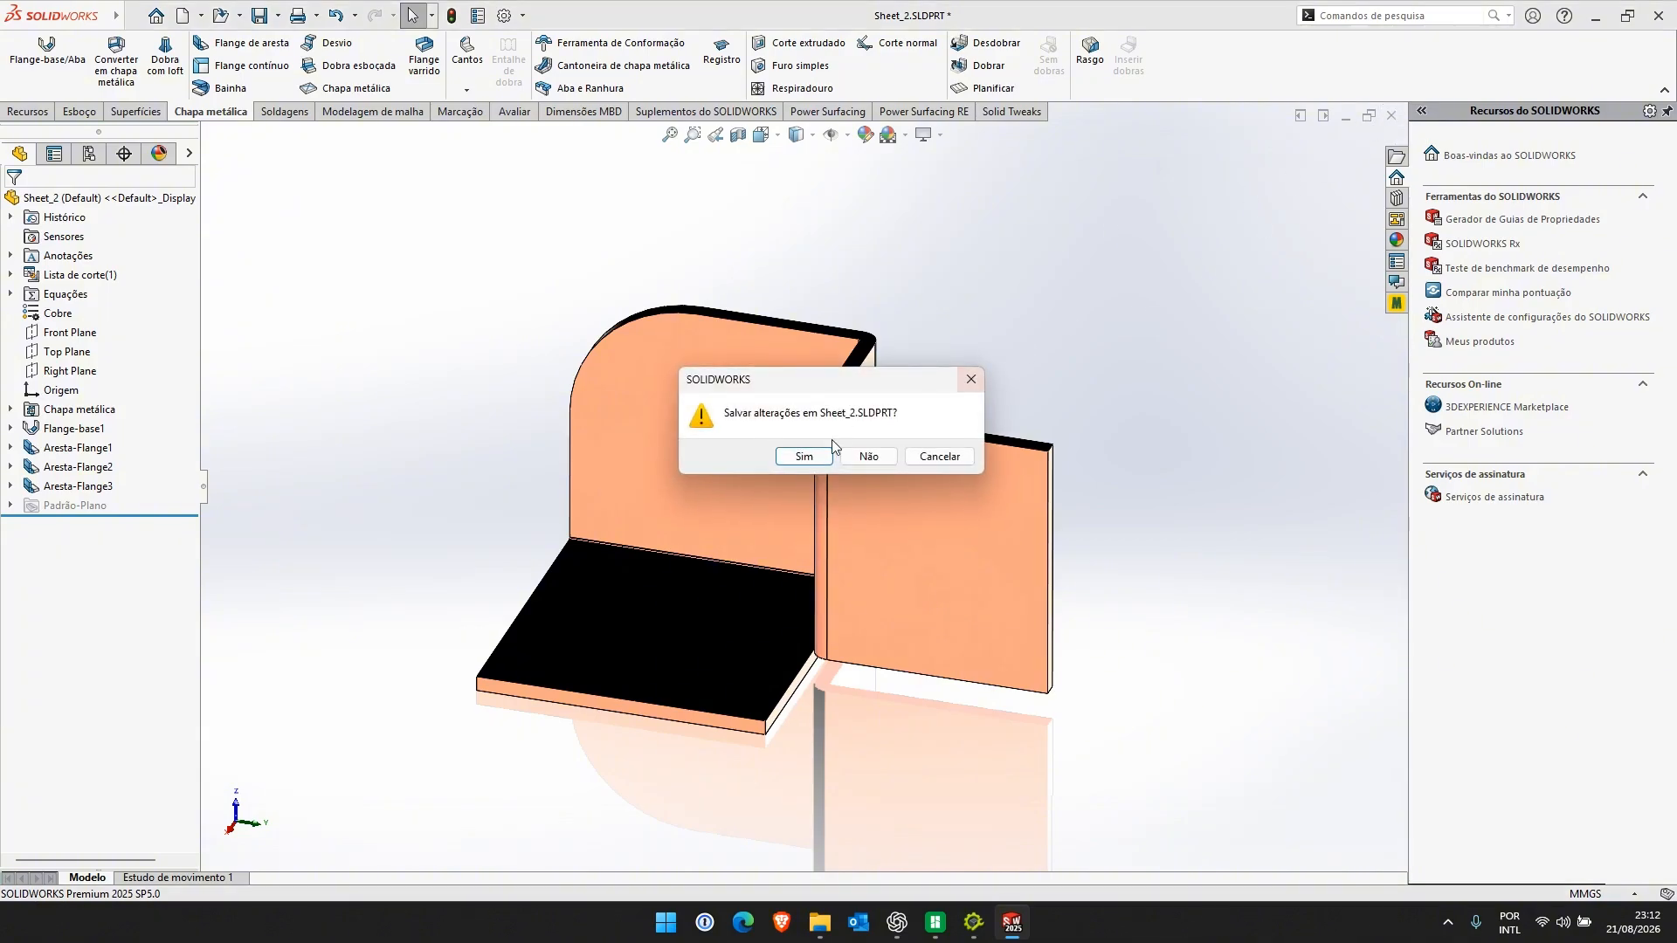
left_click(809, 453)
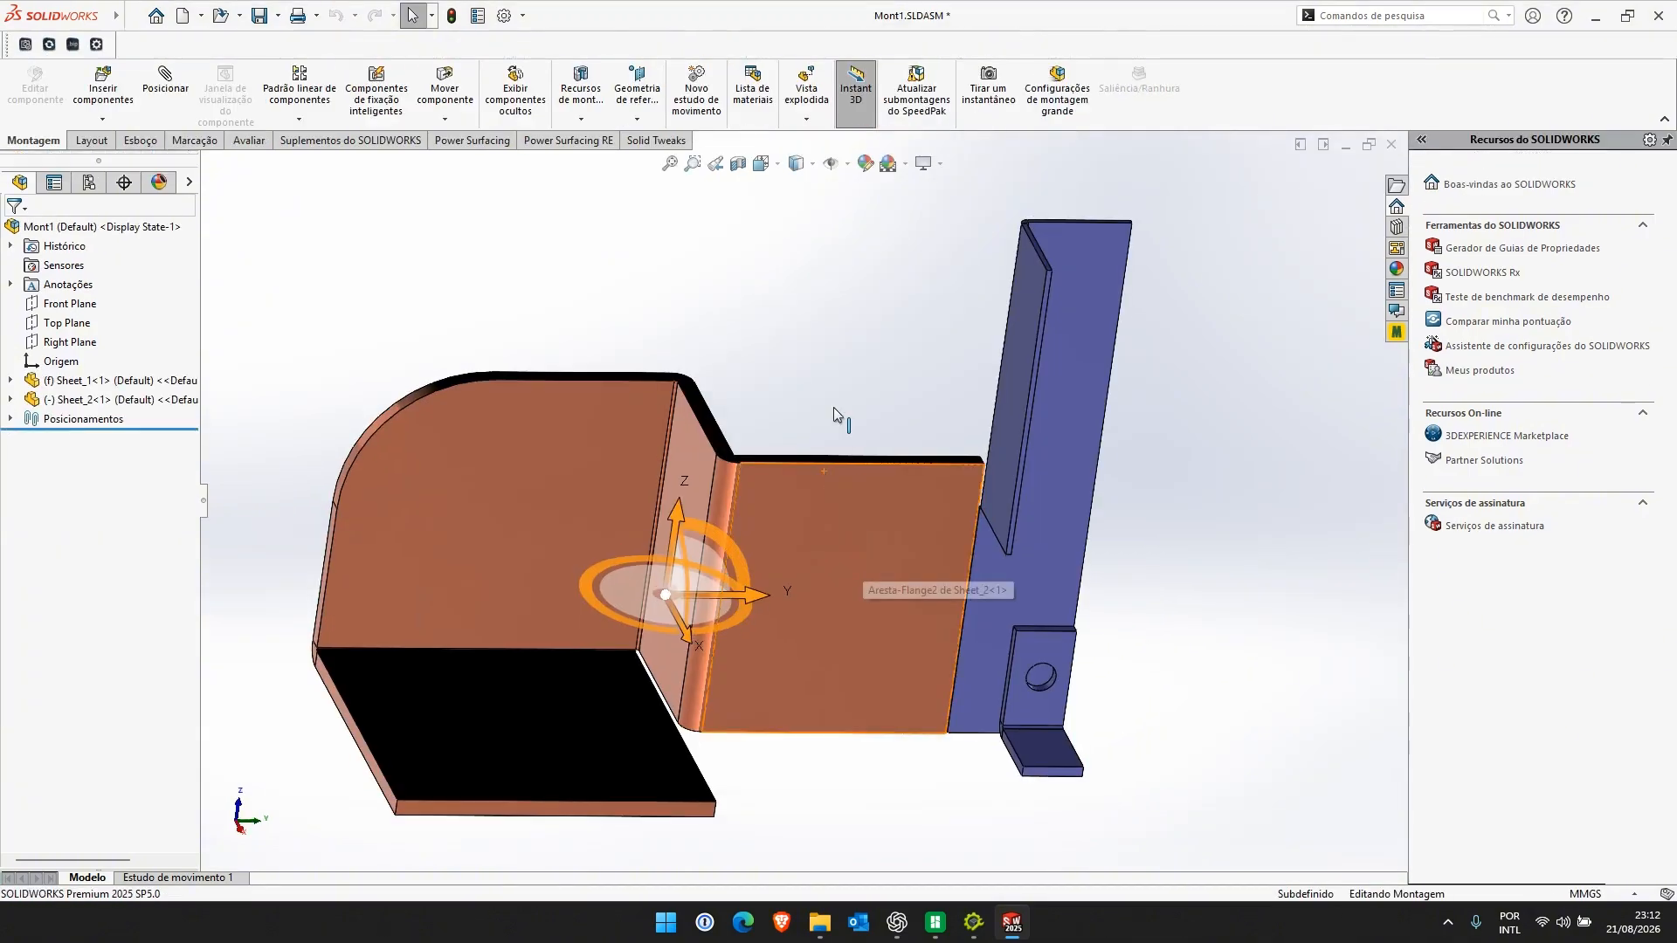
Switch to Solid Tweaks, enable Exportar Chapas DXF, and return to SOLIDWORKS to show the add-in's commands
left_click(971, 929)
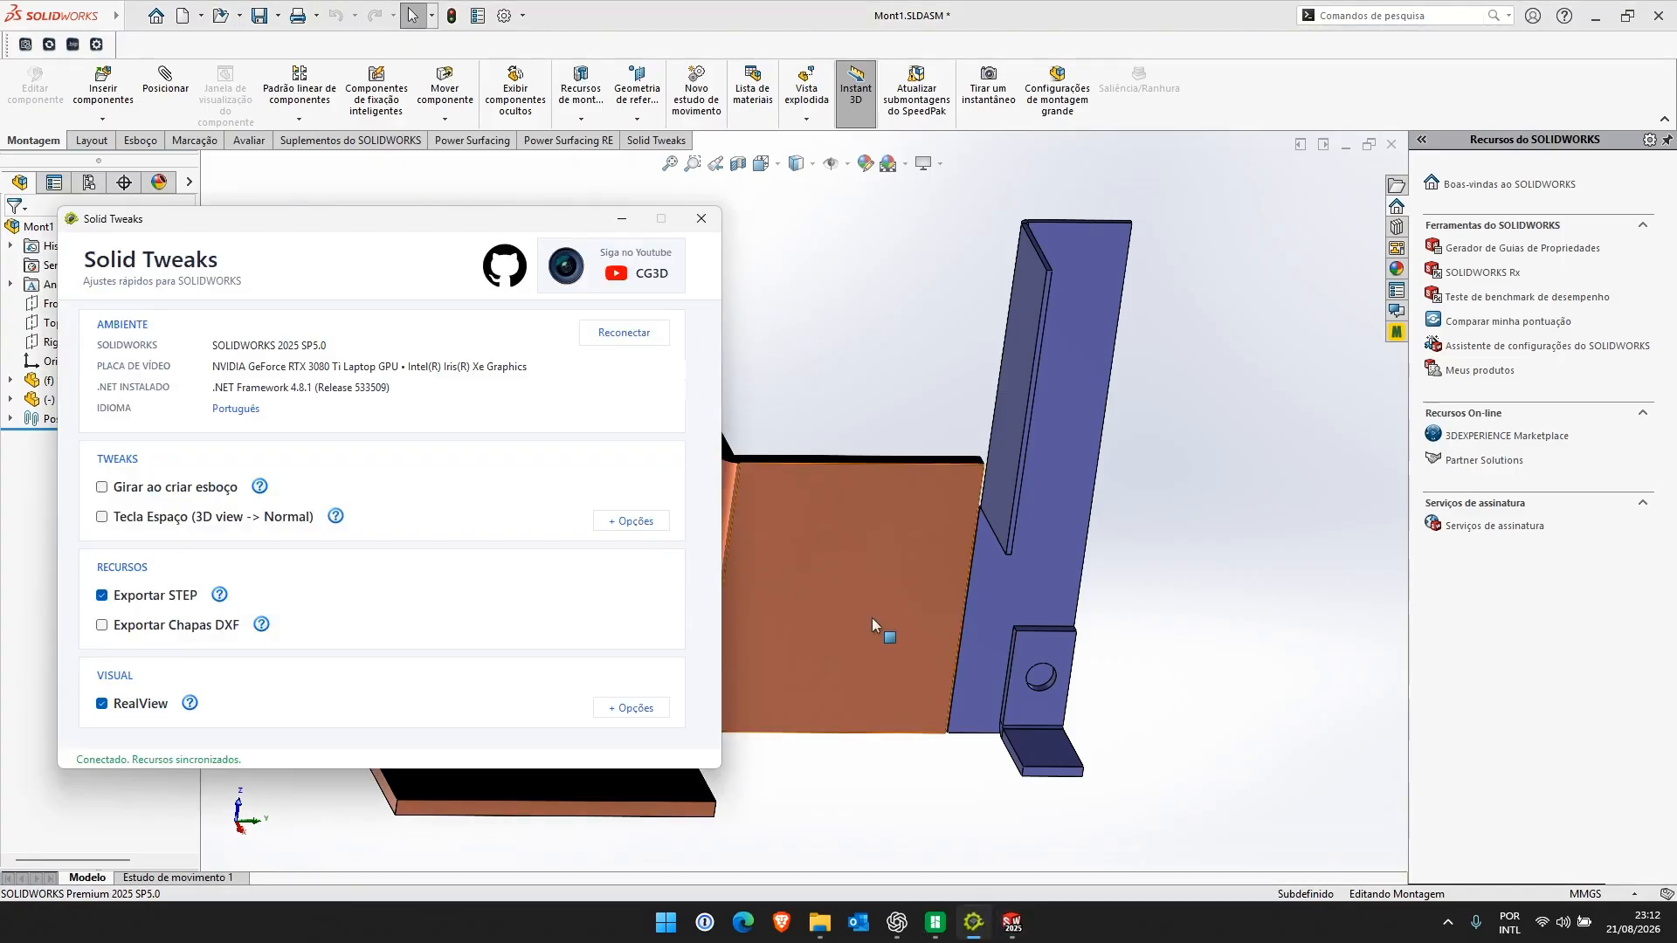
left_click(103, 629)
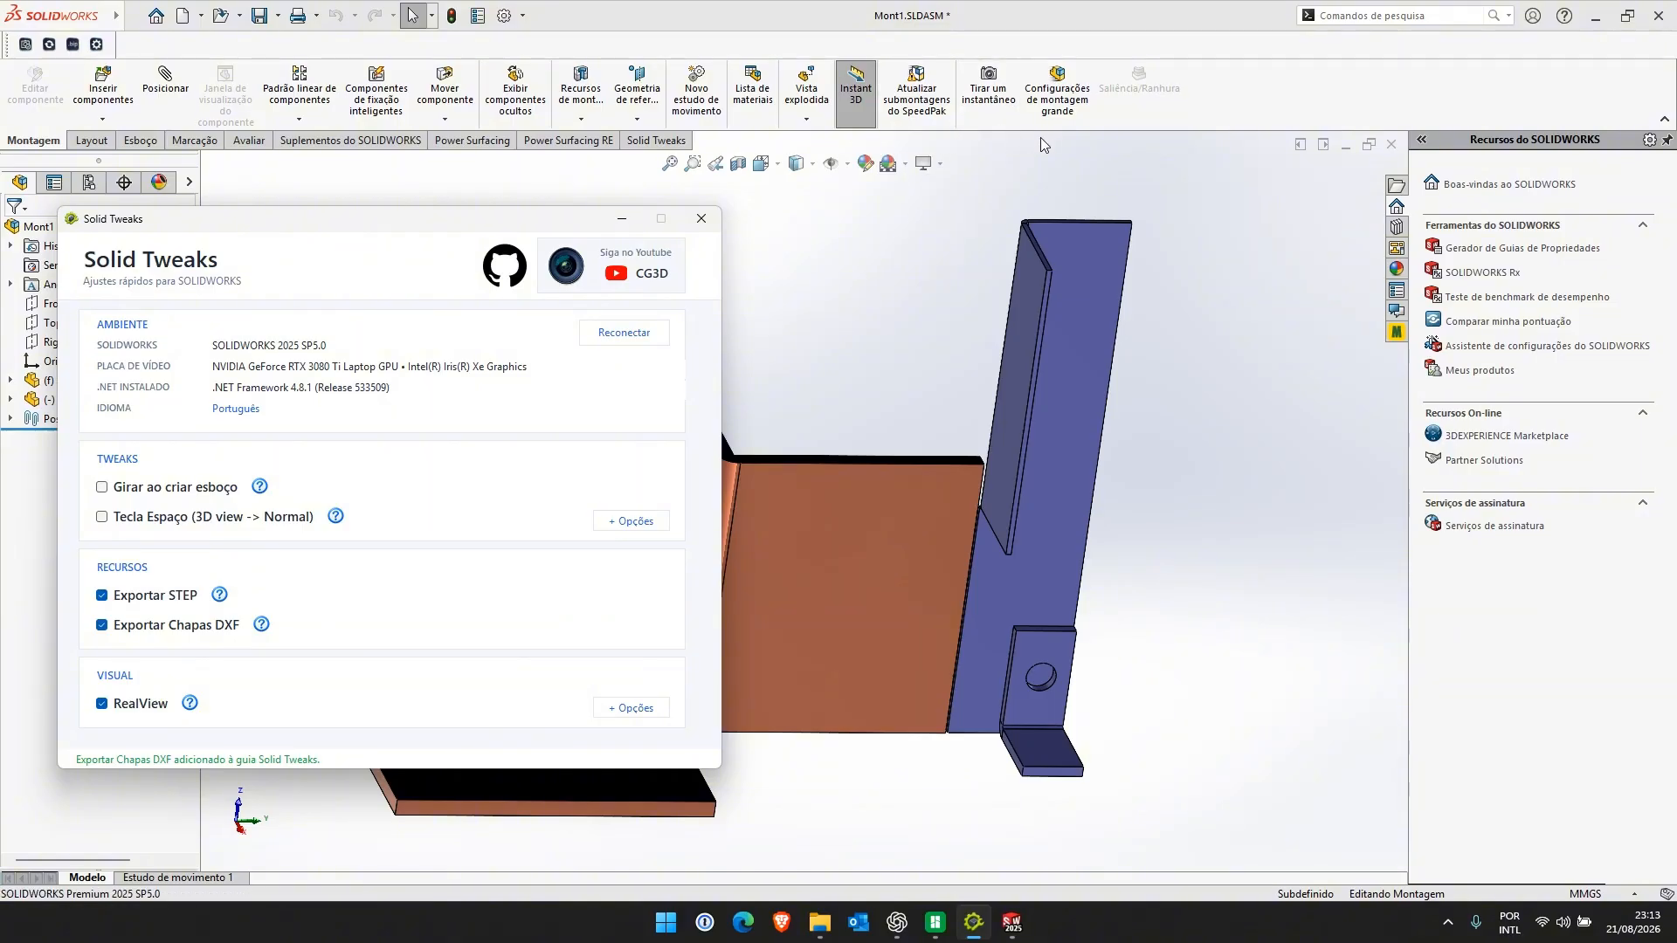
left_click(1066, 153)
left_click(656, 140)
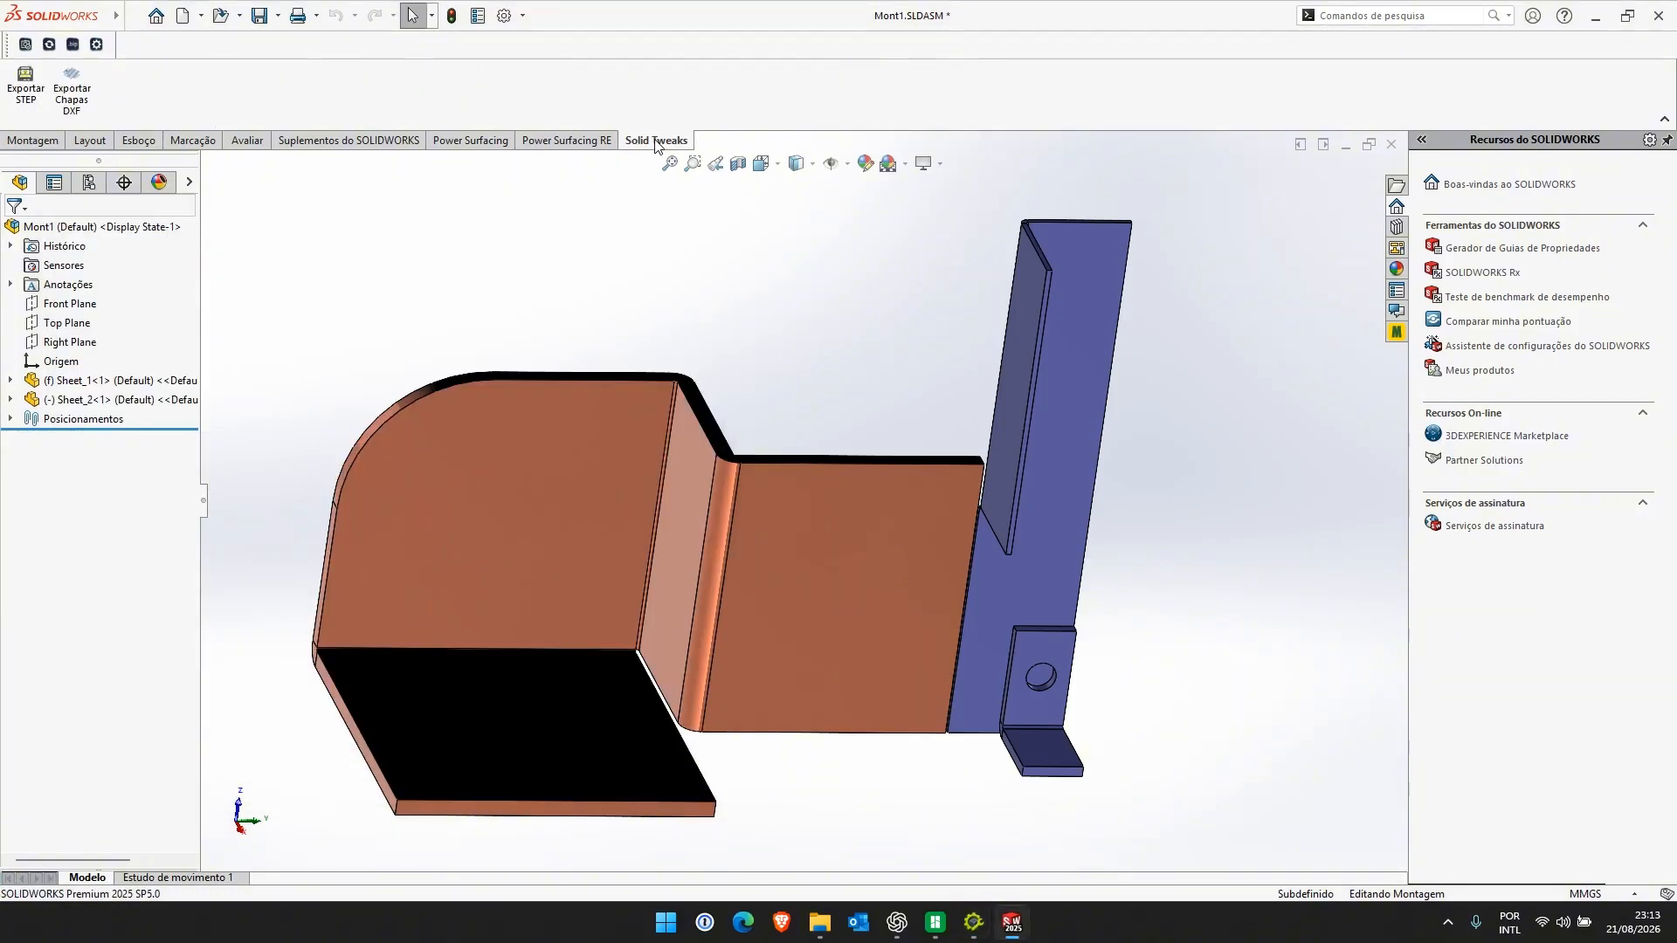
Examine the Exportar Chapas DXF options with nothing selected in the assembly, then dismiss them
left_click(71, 99)
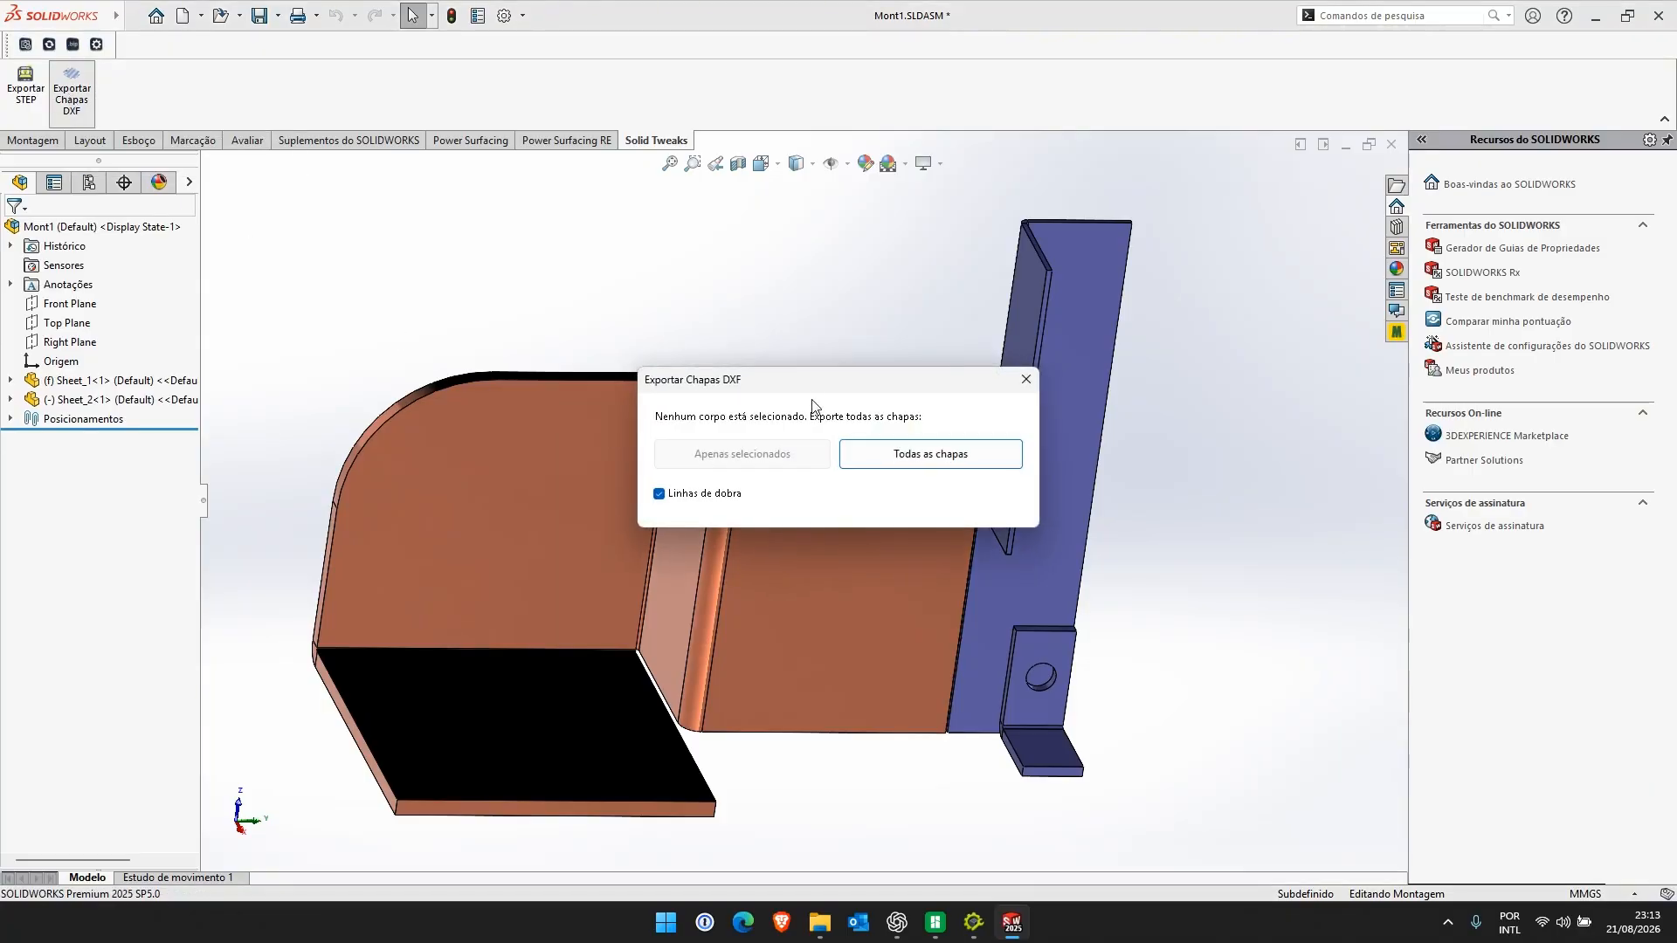
left_click_drag(817, 384, 775, 291)
left_click_drag(772, 236, 774, 228)
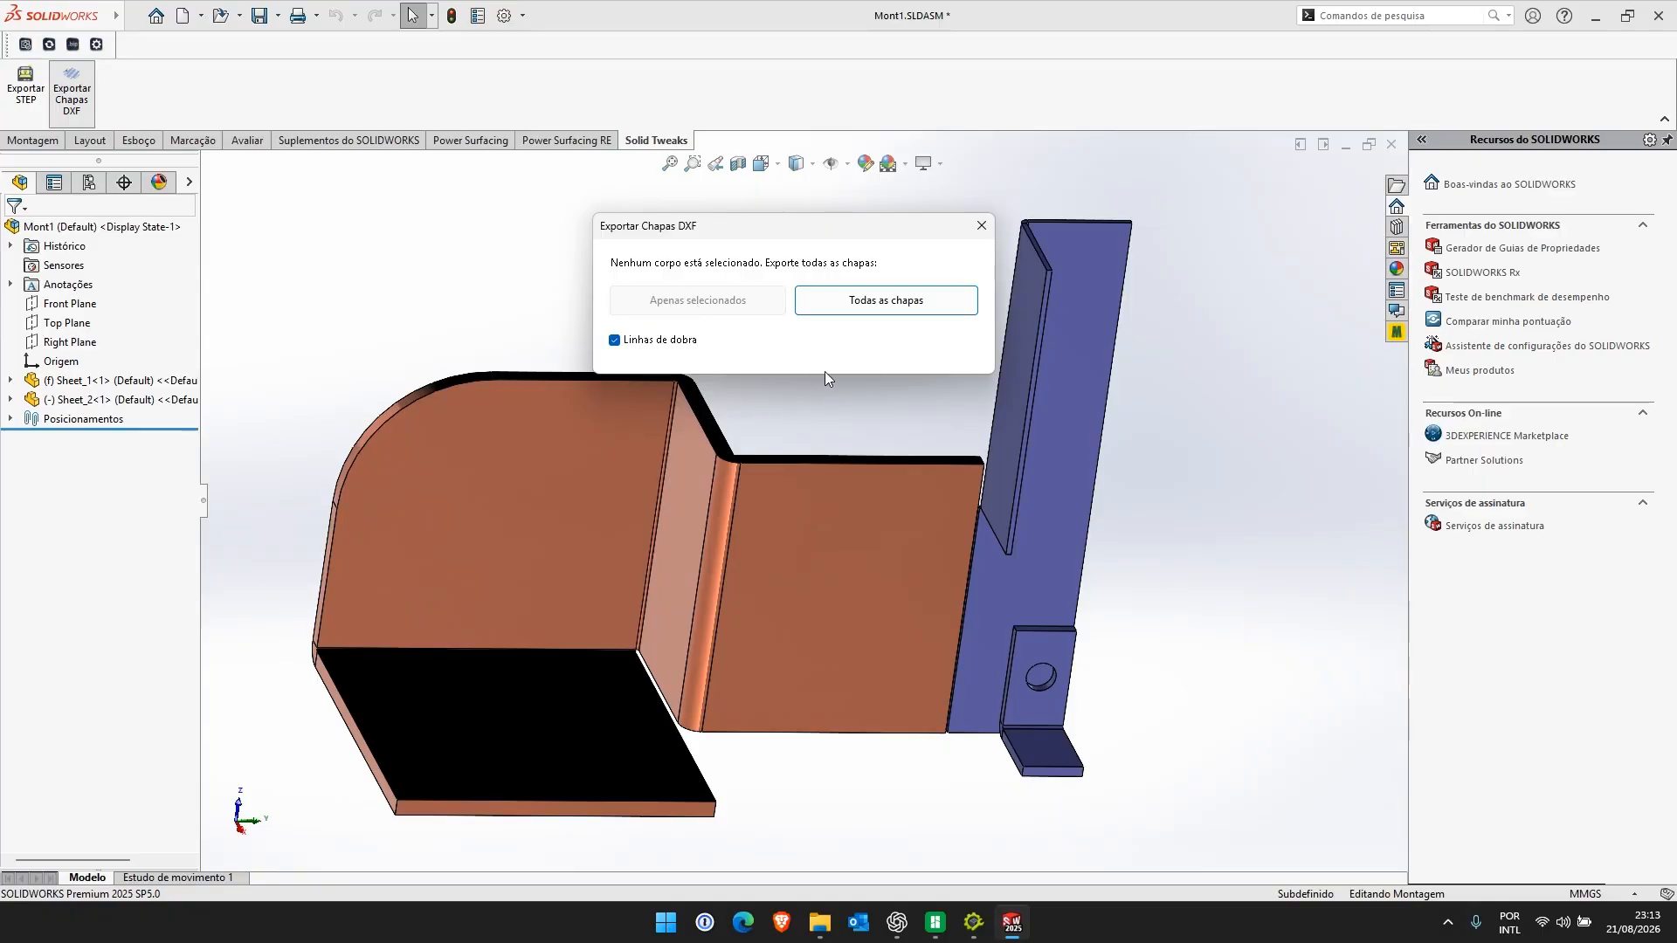
left_click(982, 229)
Examine the Exportar Chapas DXF options with the rounded-corner face of Sheet_2 selected, then dismiss them and clear the selection
left_click(557, 472)
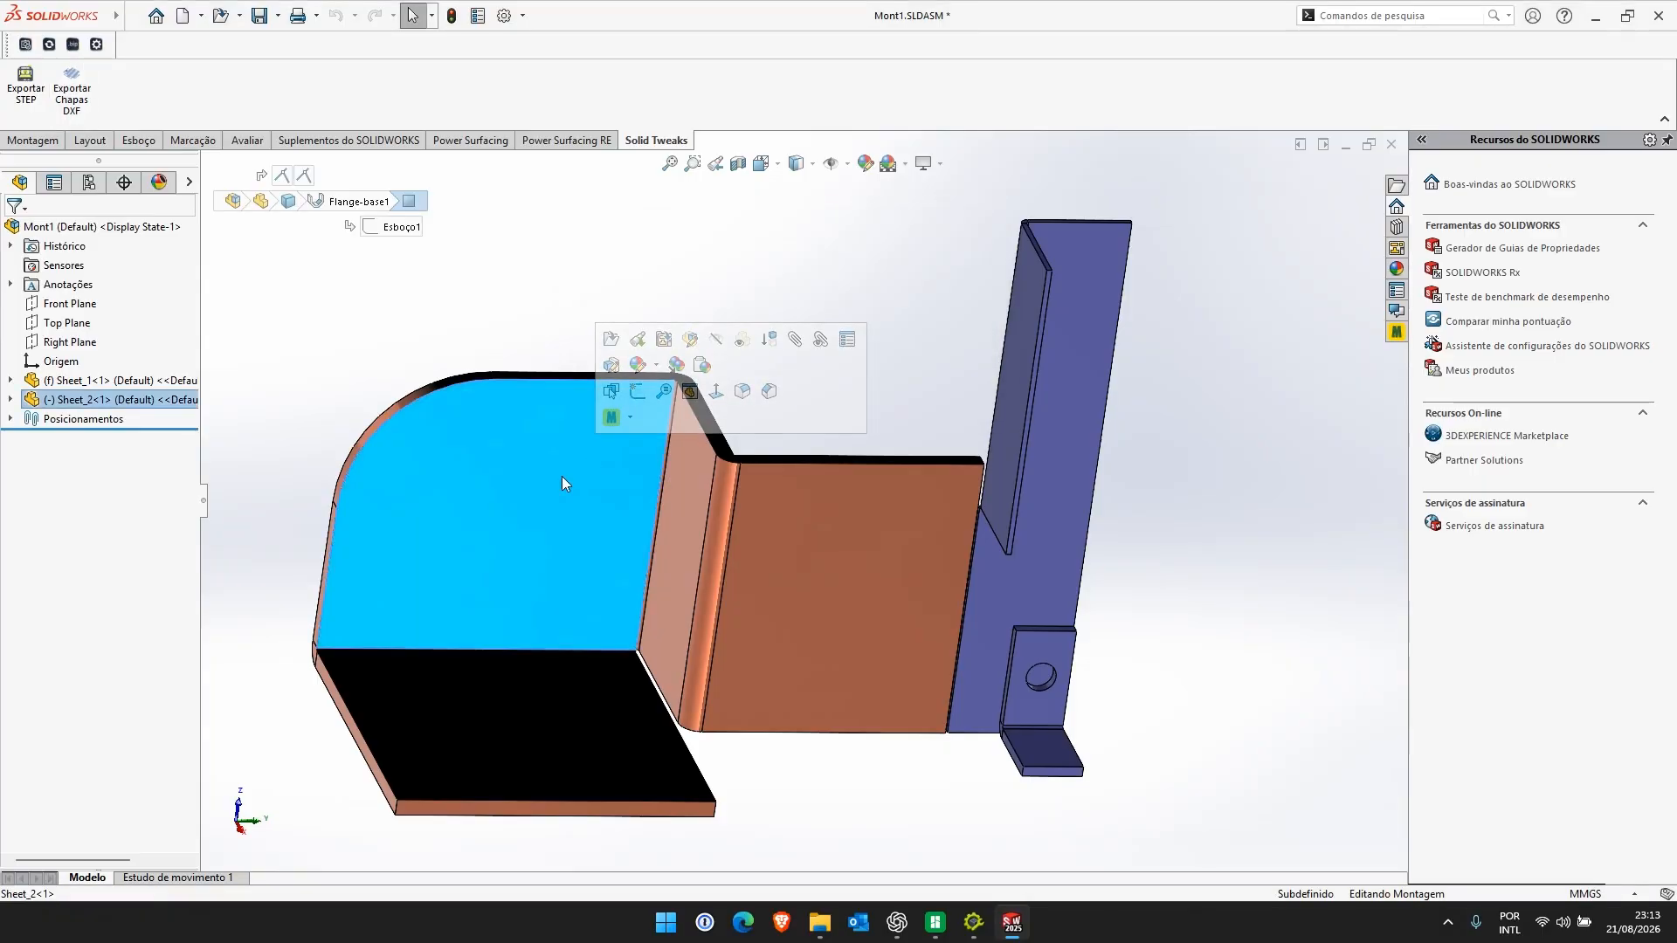
left_click(72, 92)
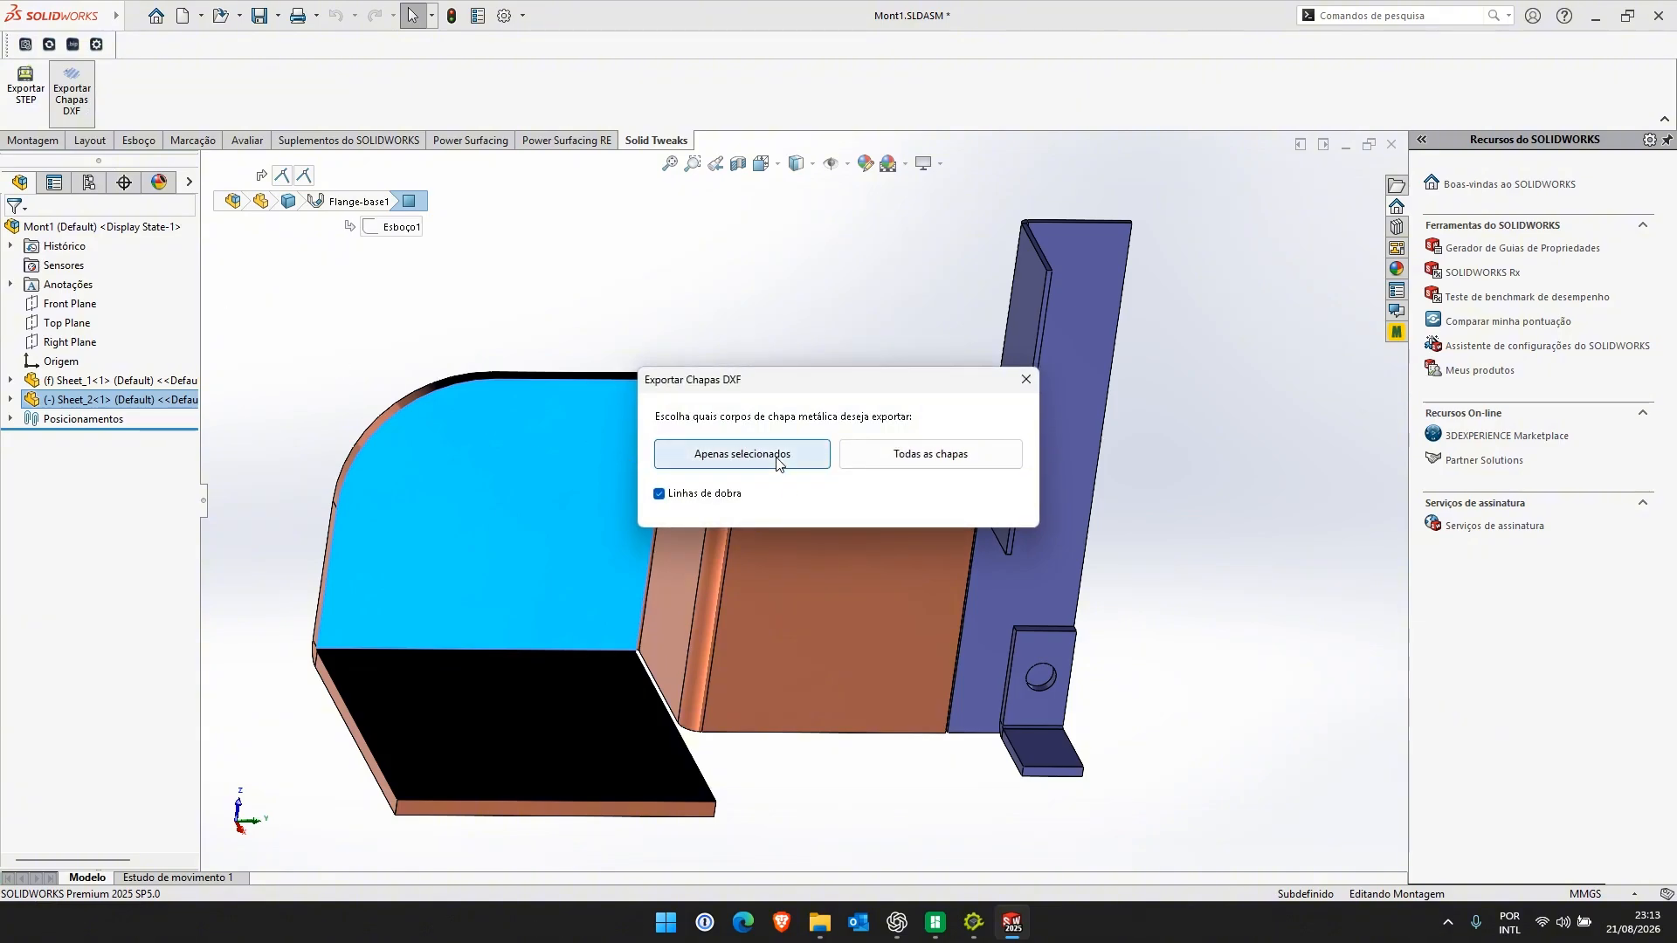
left_click(1025, 379)
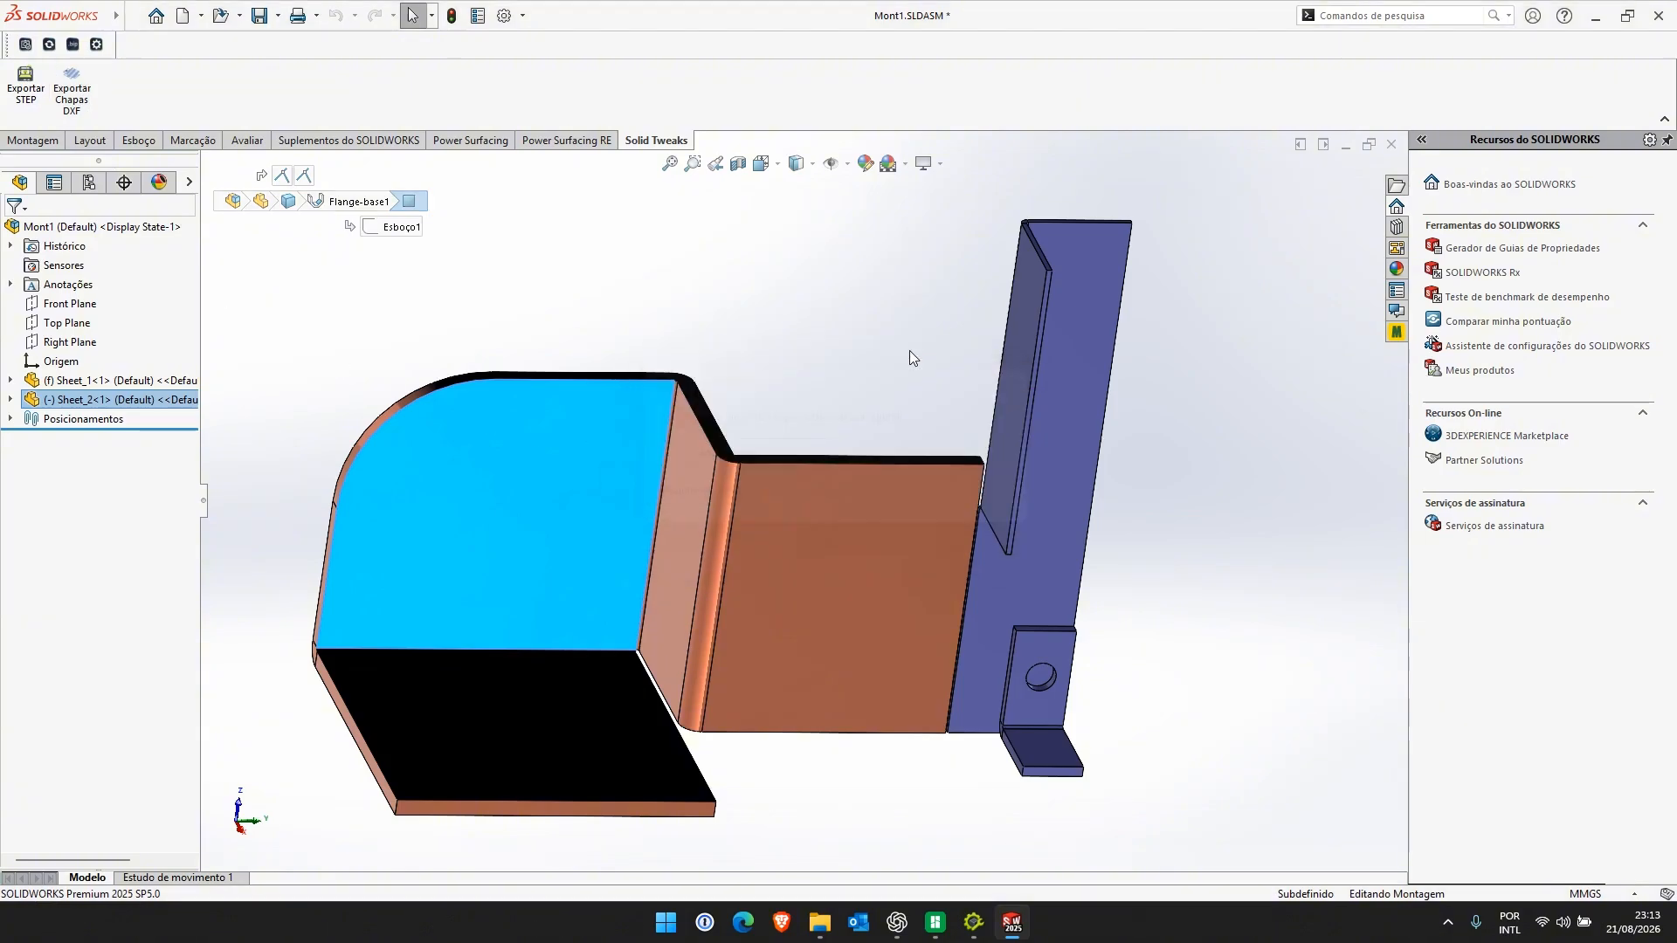
left_click(666, 284)
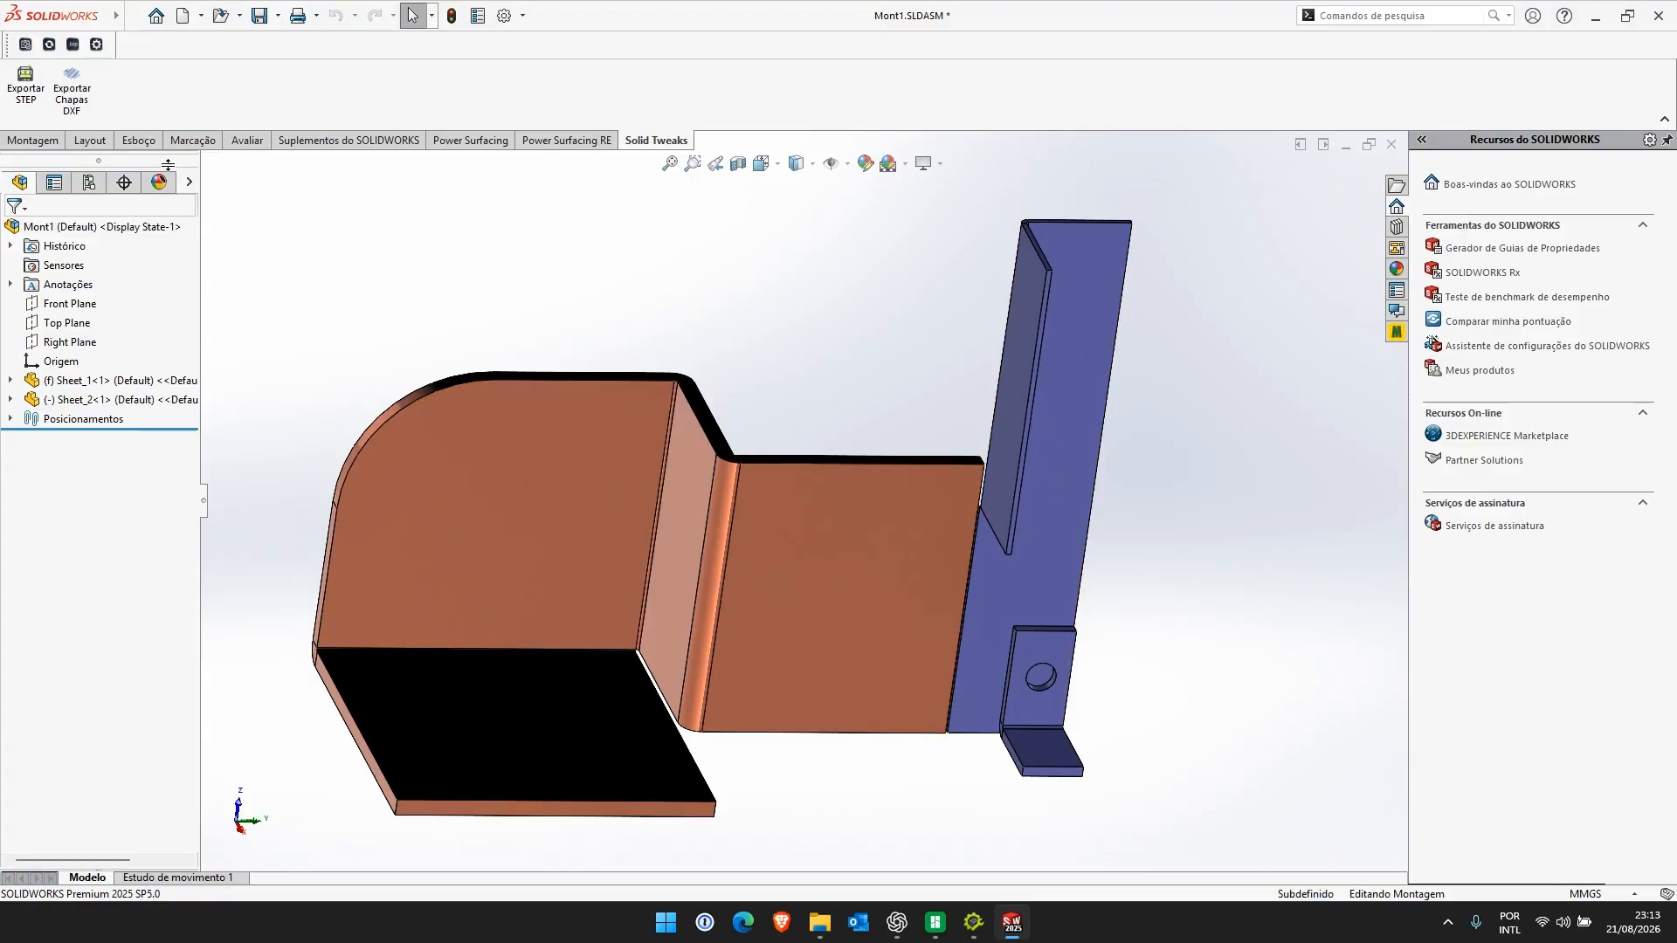
Export all sheet metal bodies of the assembly to DXF with Linhas de dobra included
left_click(72, 94)
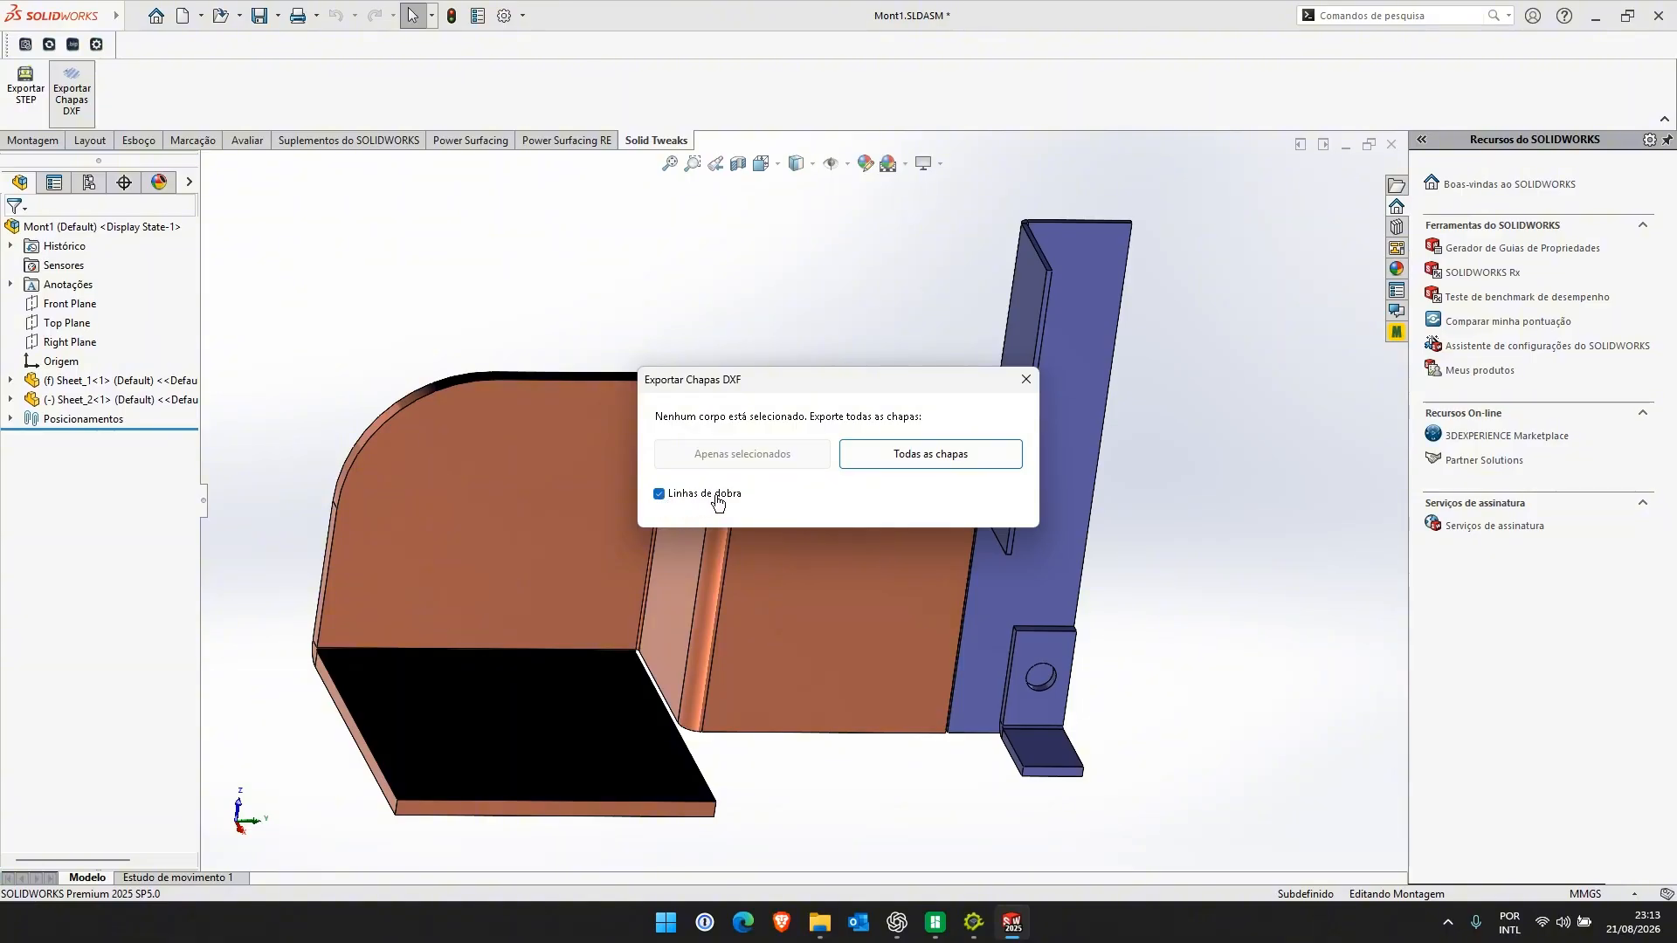
left_click(660, 499)
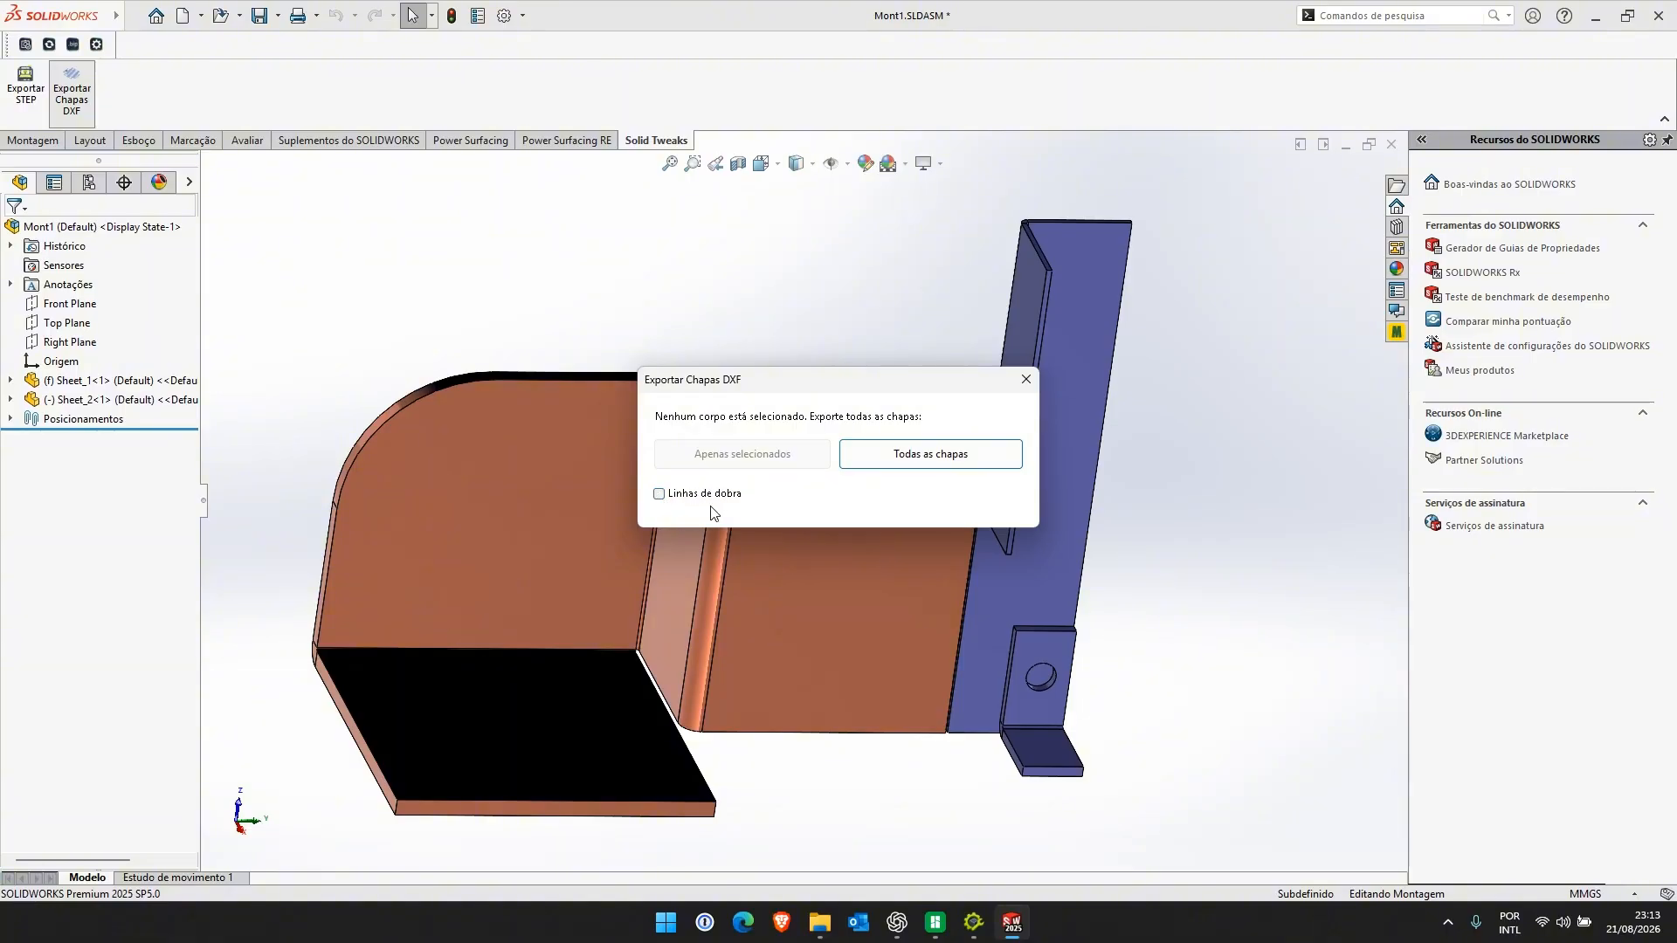
left_click(660, 495)
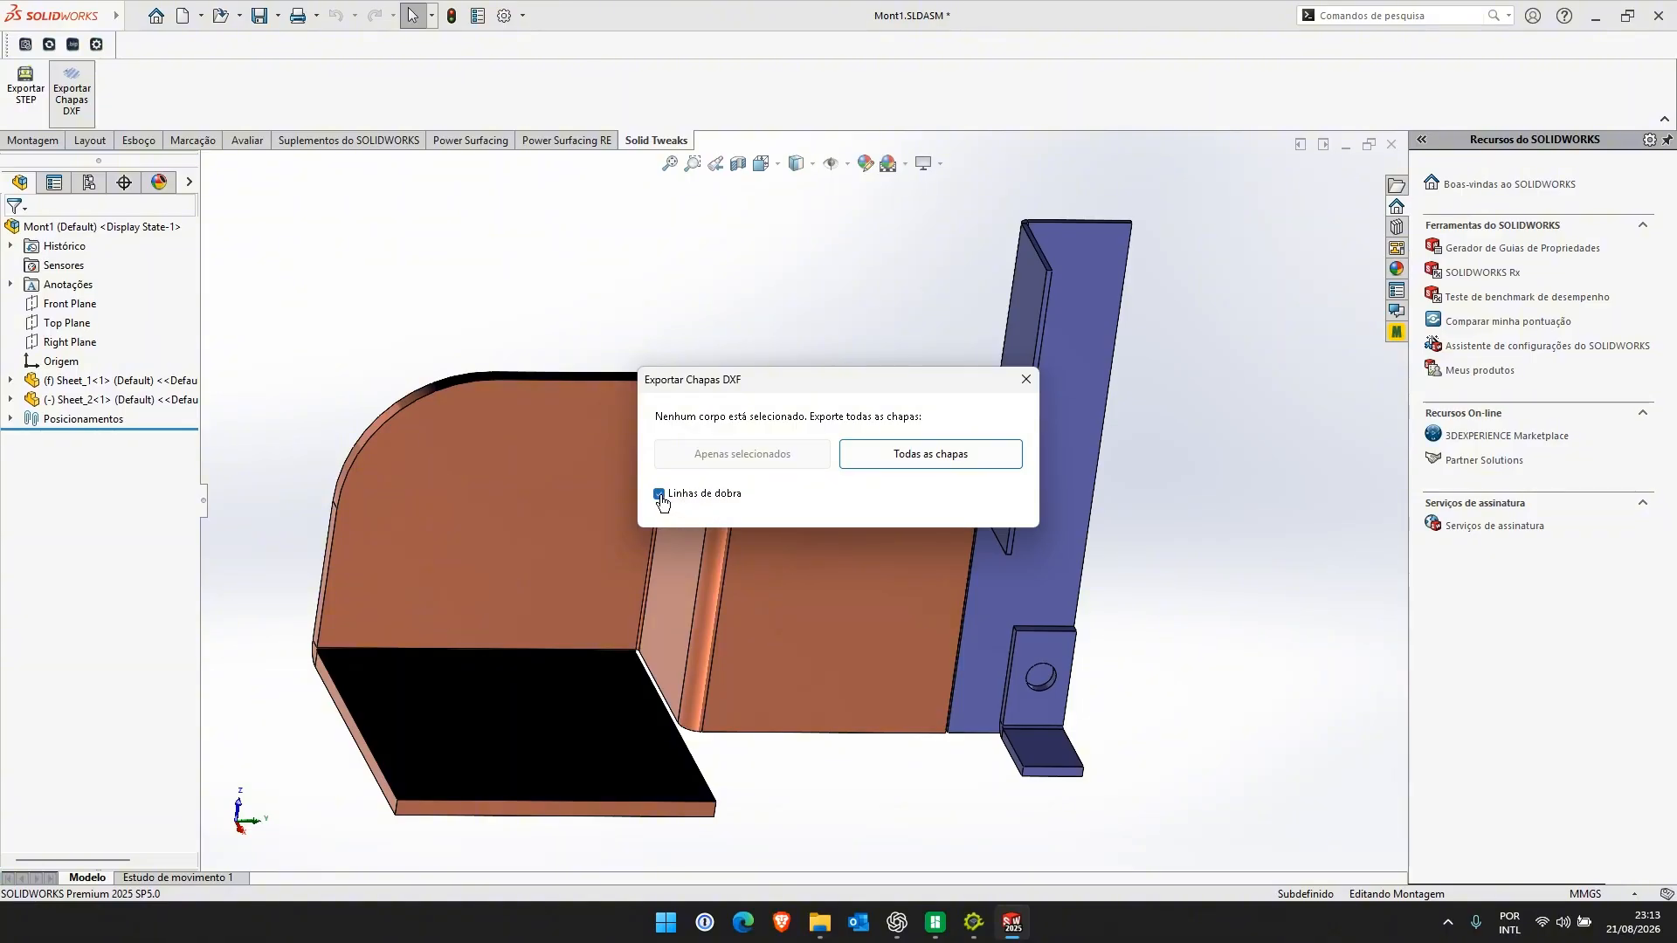
left_click(903, 456)
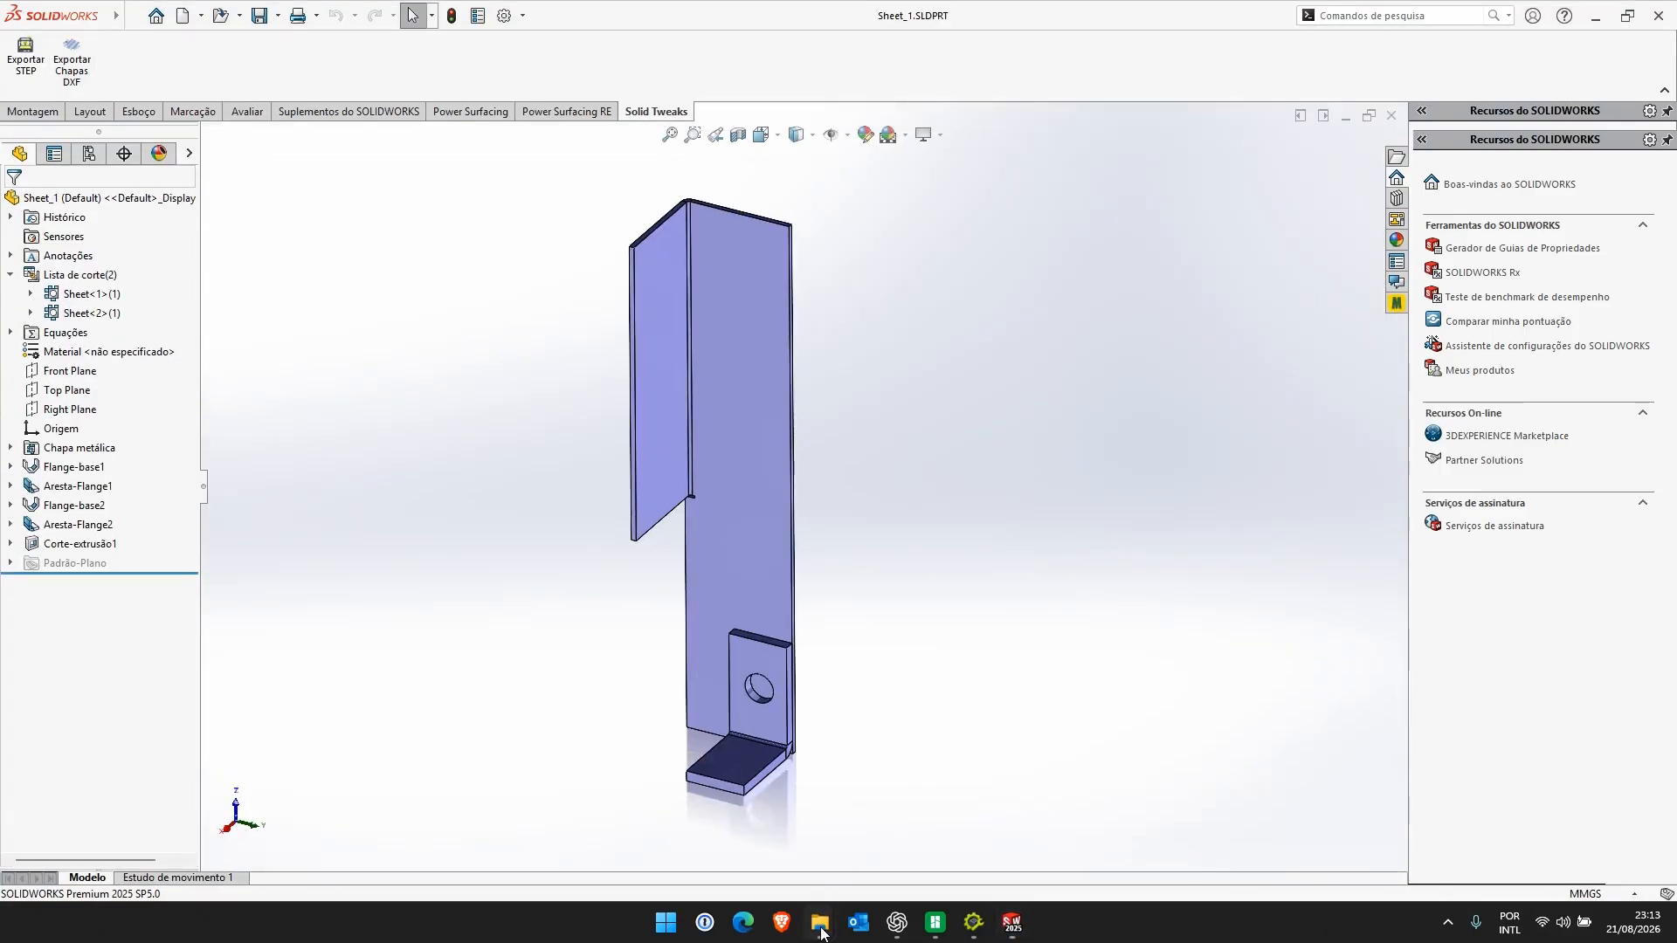
Switch to the Teste Sheet folder in File Explorer and move its window aside to follow the DXF export
mouse_move(821, 932)
left_click(772, 835)
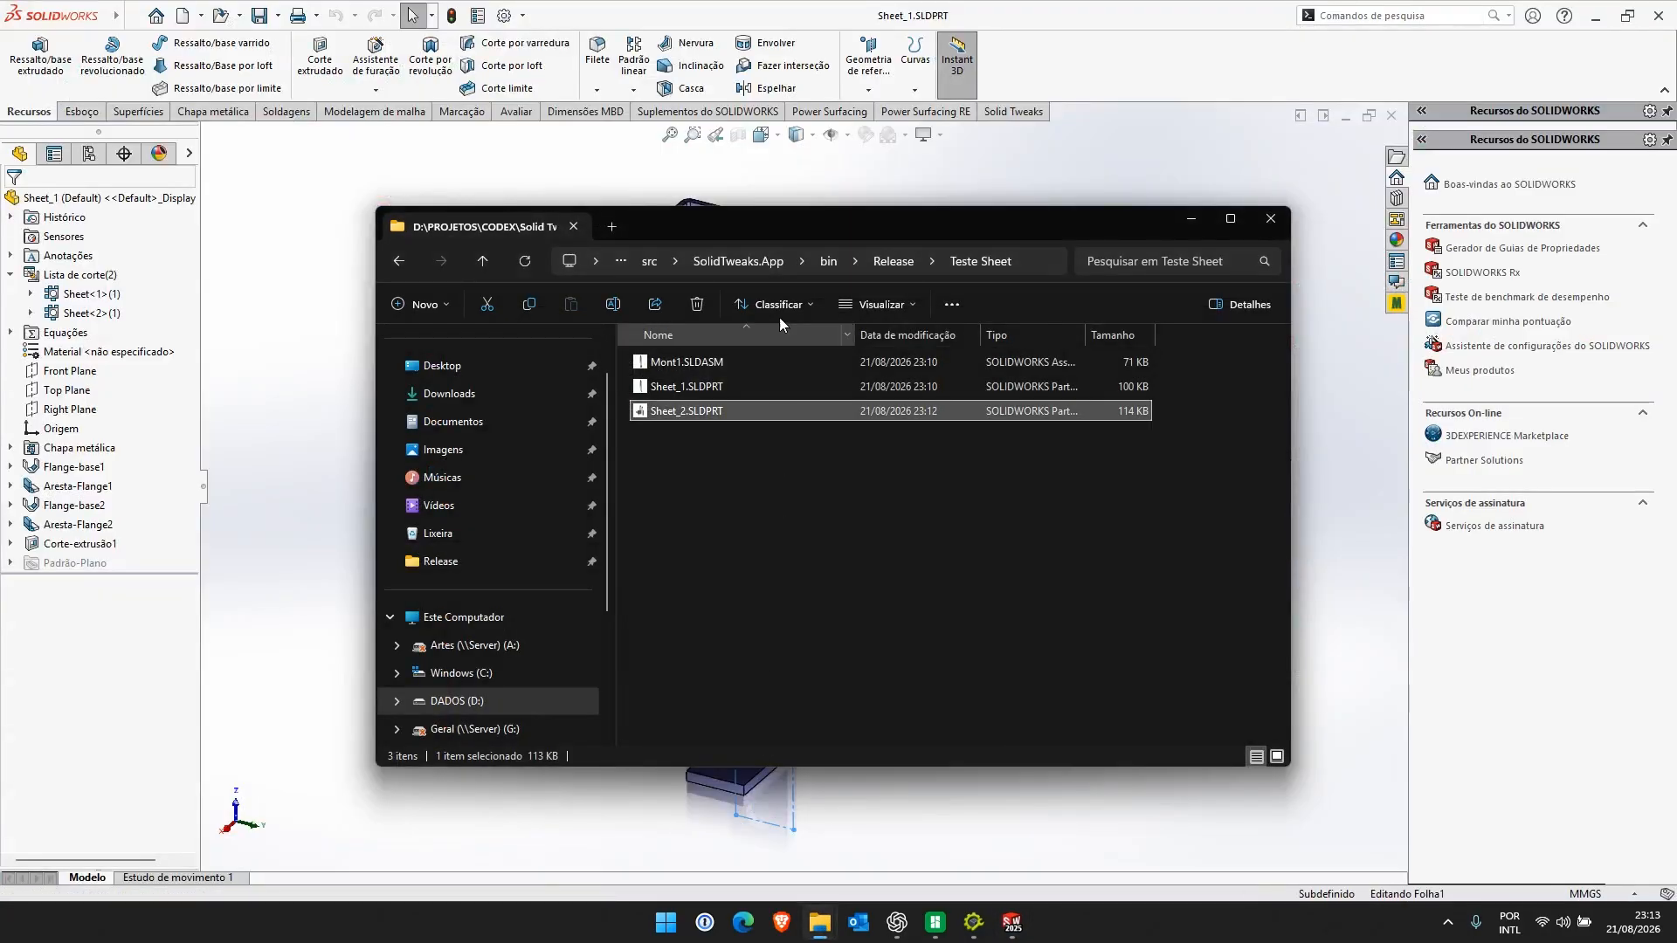
mouse_move(799, 226)
left_mouse_down()
mouse_move(918, 360)
mouse_move(1145, 414)
left_mouse_up()
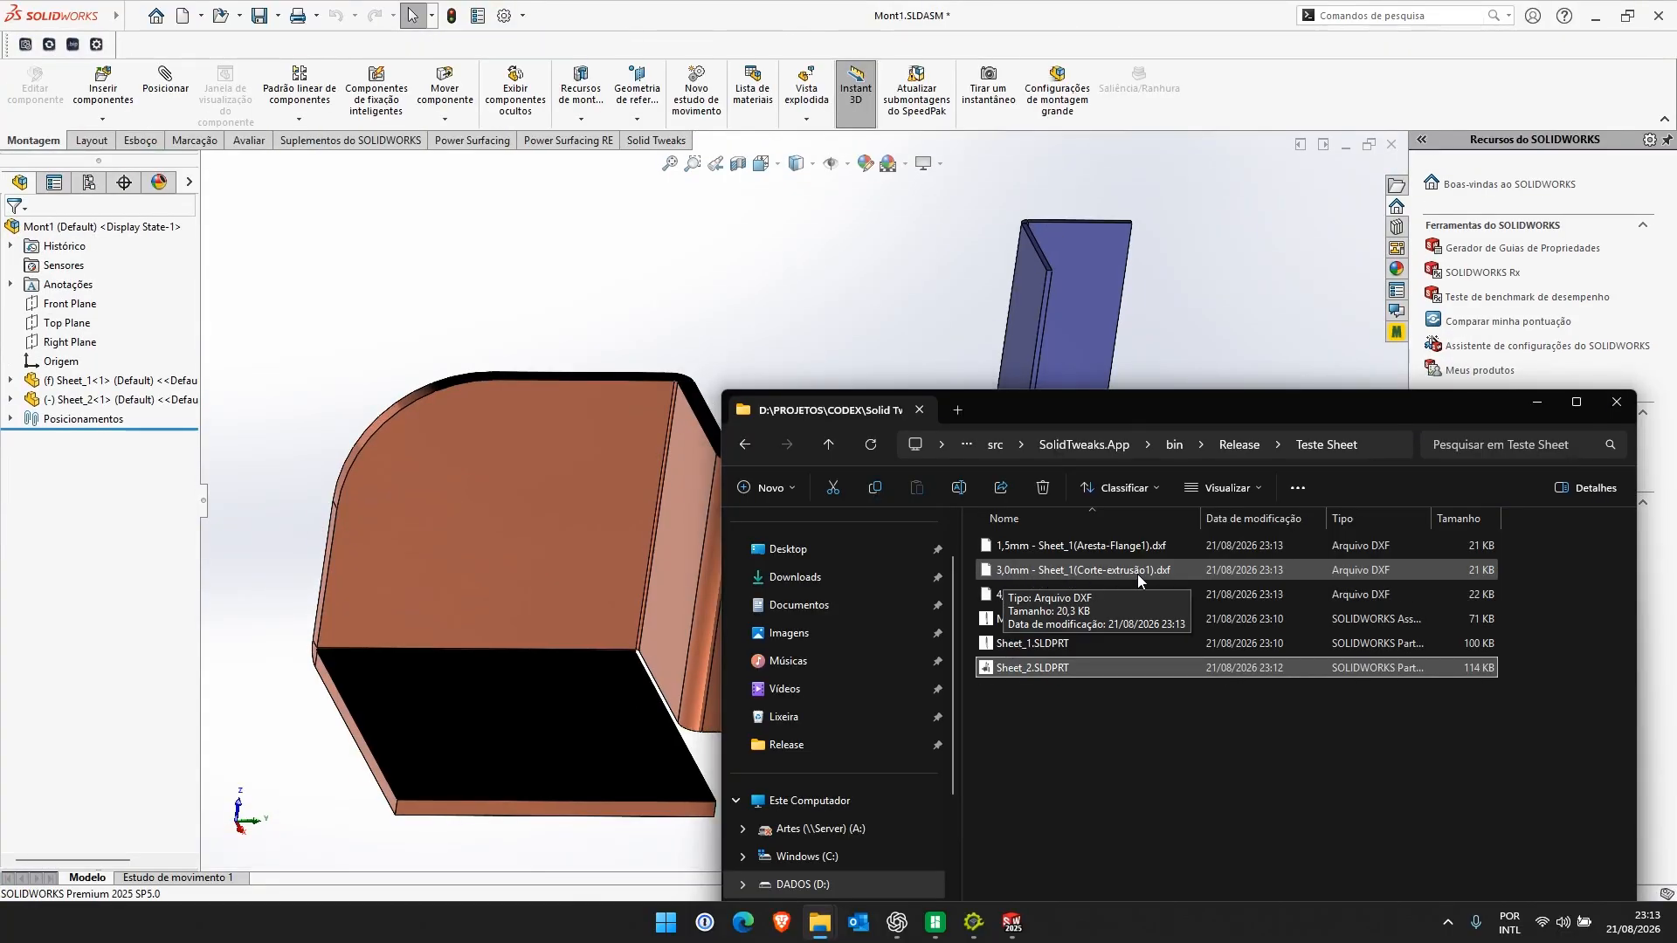
left_click(1114, 774)
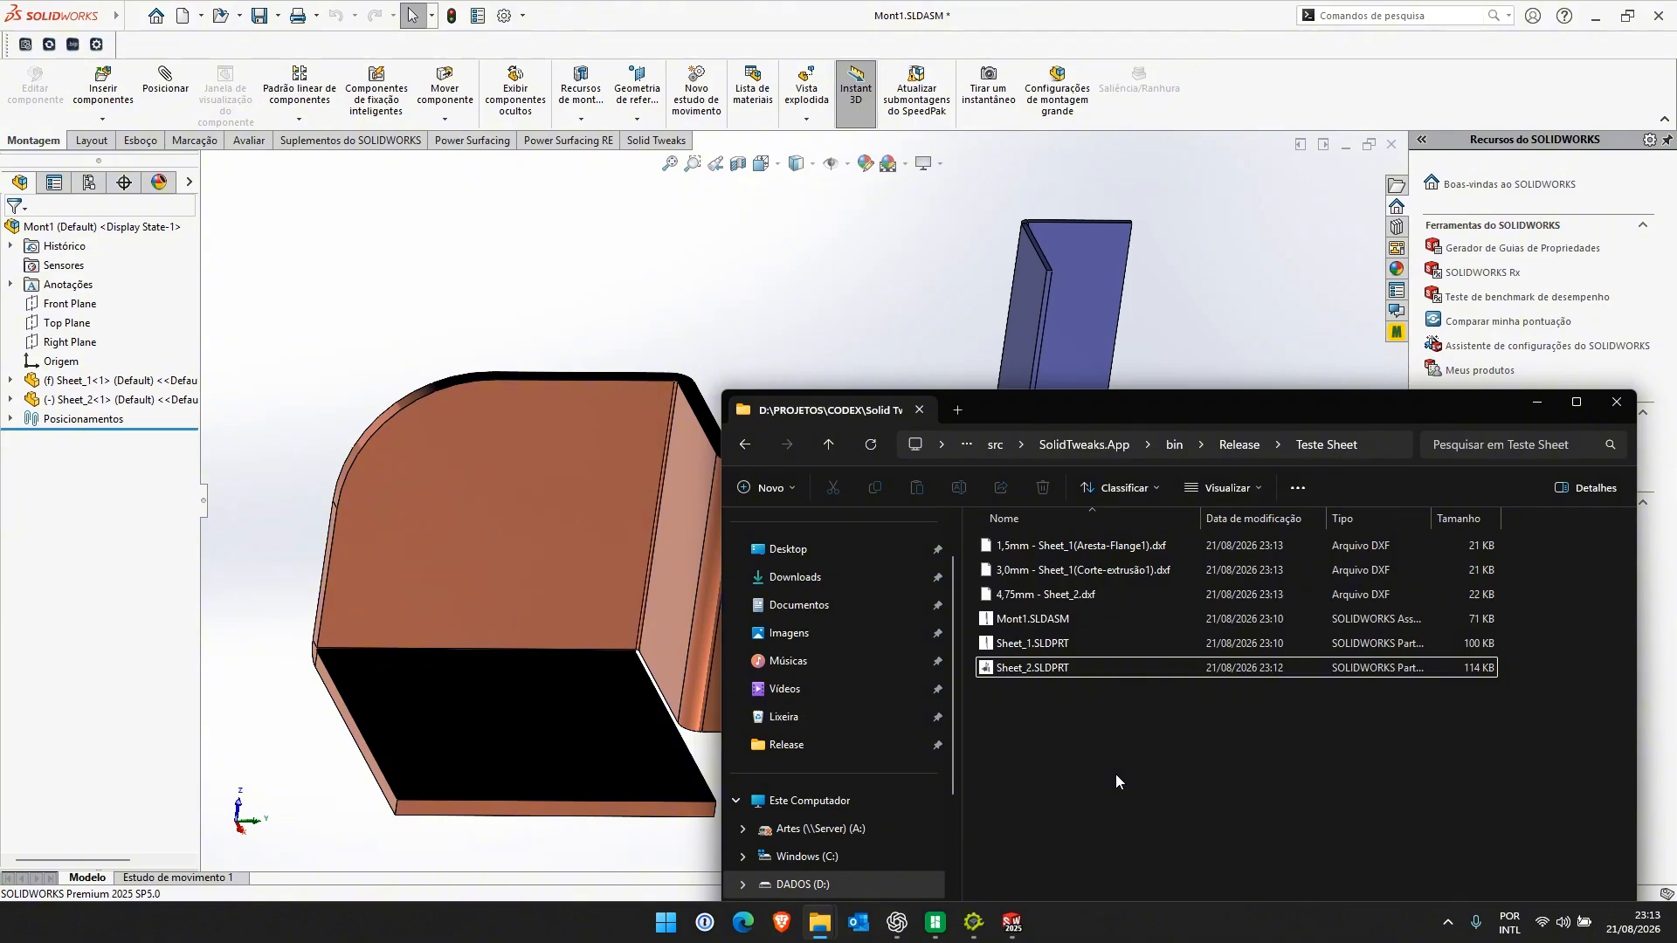
Examine the names of the exported Sheet_1 and Sheet_2 DXF files in the Teste Sheet folder
left_click(1009, 595)
left_click(1026, 569)
left_click(1025, 547, "shift")
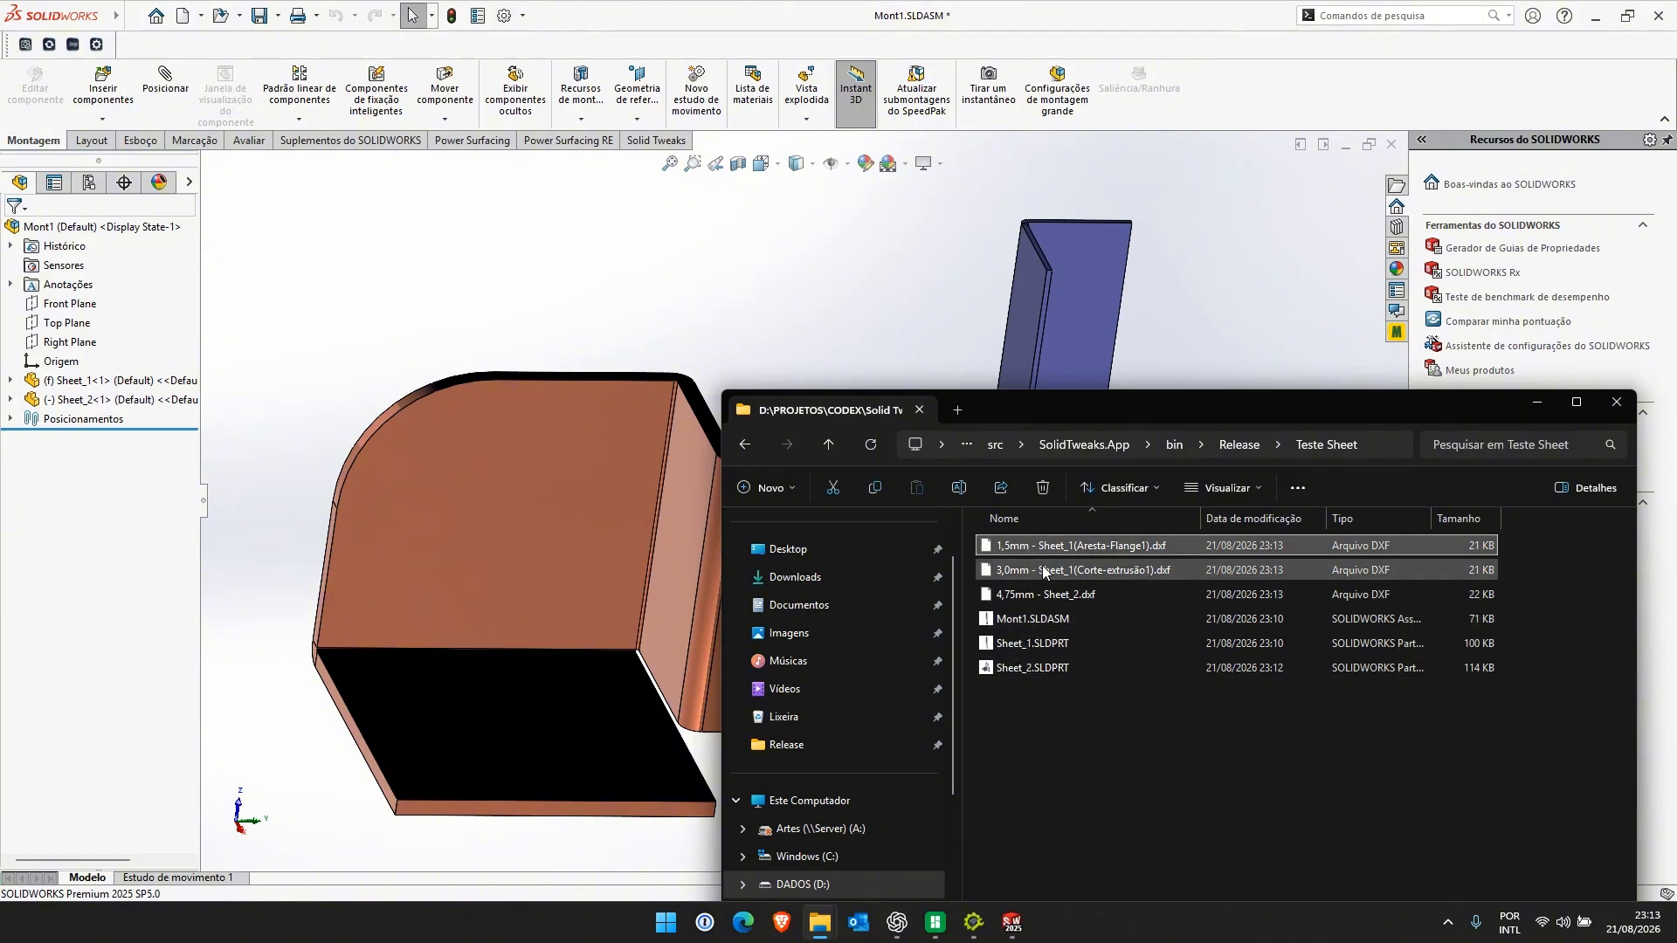
left_click(1042, 572)
left_click(1041, 593)
left_click_drag(1221, 409, 1217, 271)
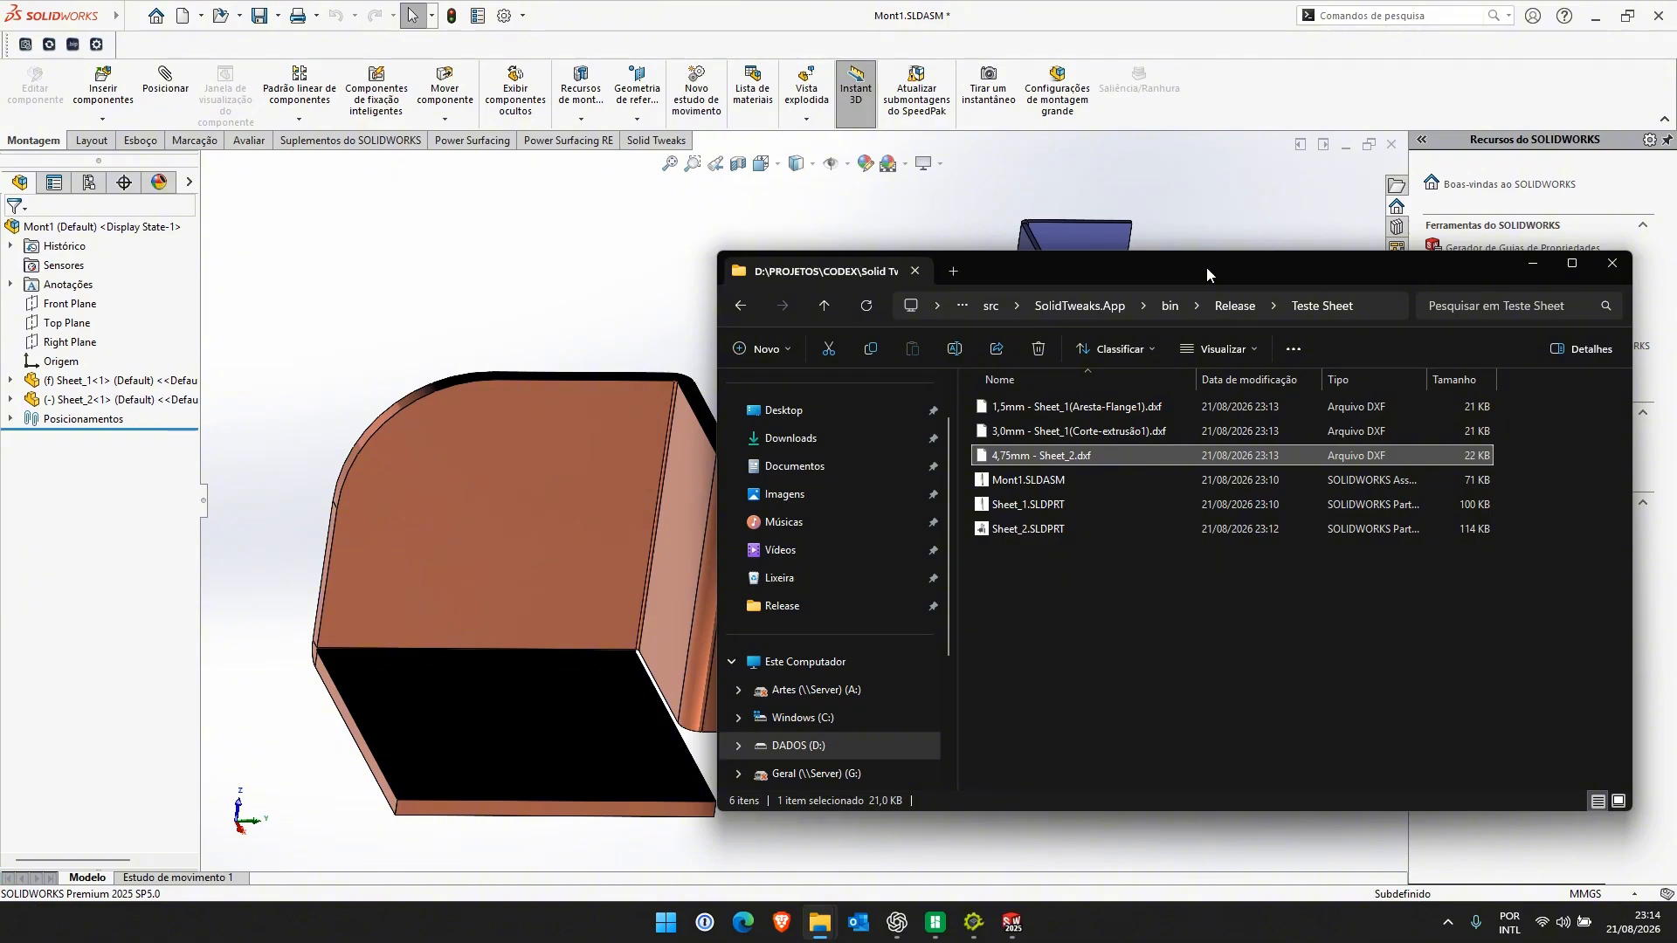
left_click_drag(1206, 266, 1093, 252)
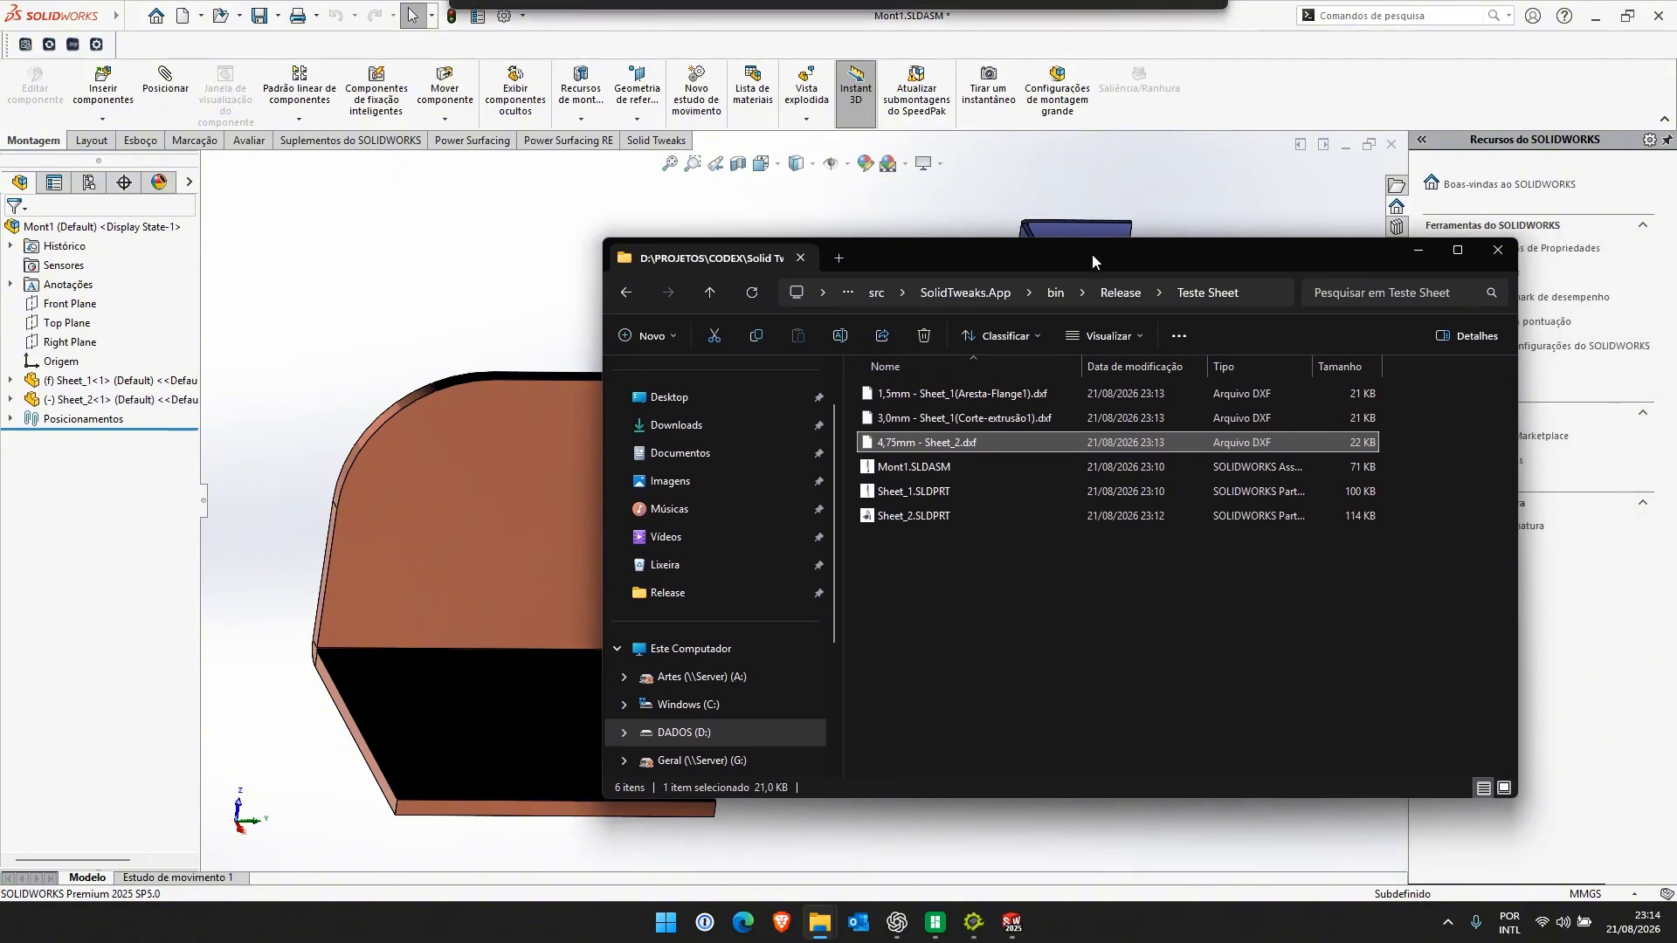
Switch back to the Solid Tweaks window, minimize the Teste Sheet folder, and reposition Solid Tweaks beside the assembly
left_click(973, 922)
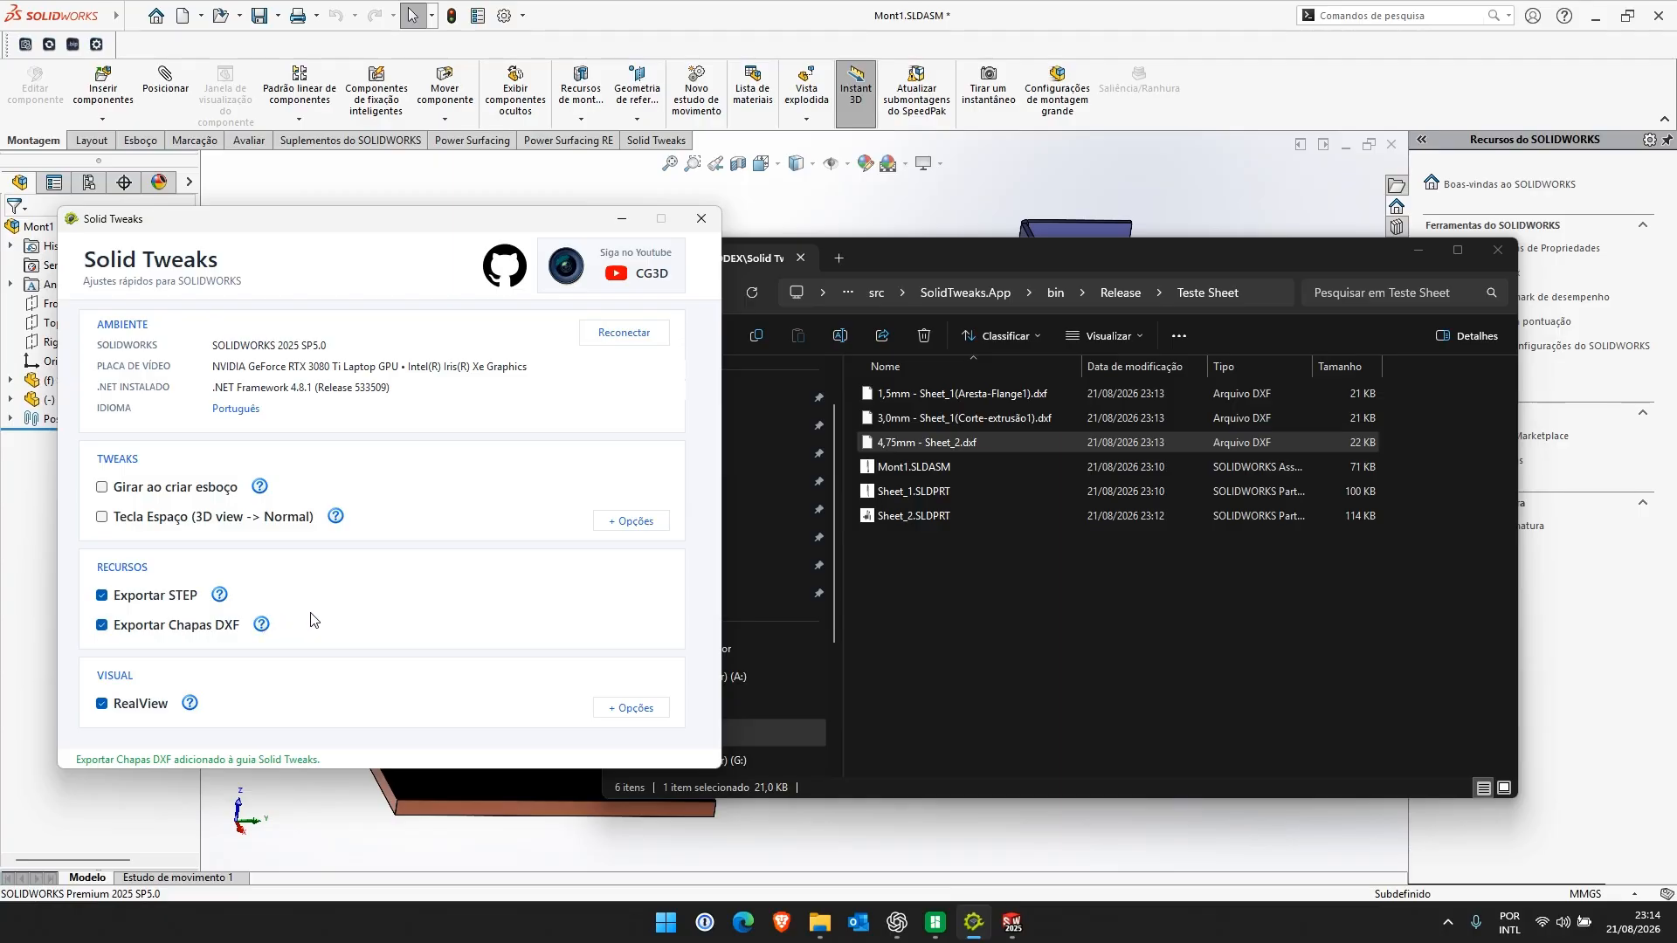
left_click(1416, 256)
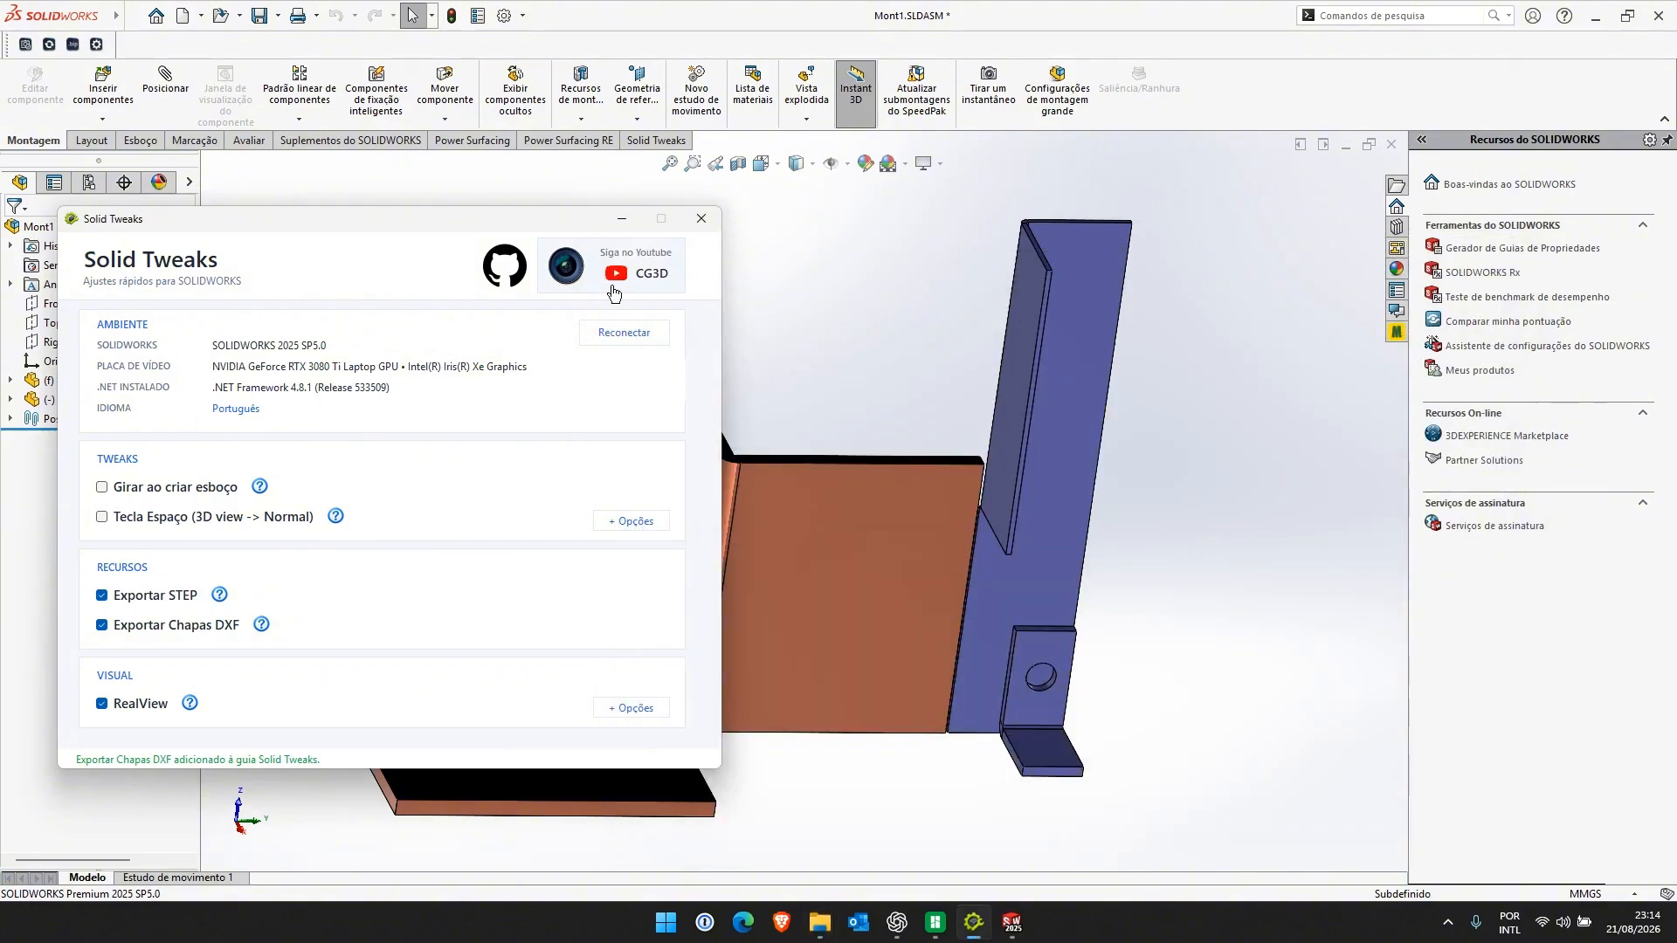
left_click_drag(537, 225, 484, 175)
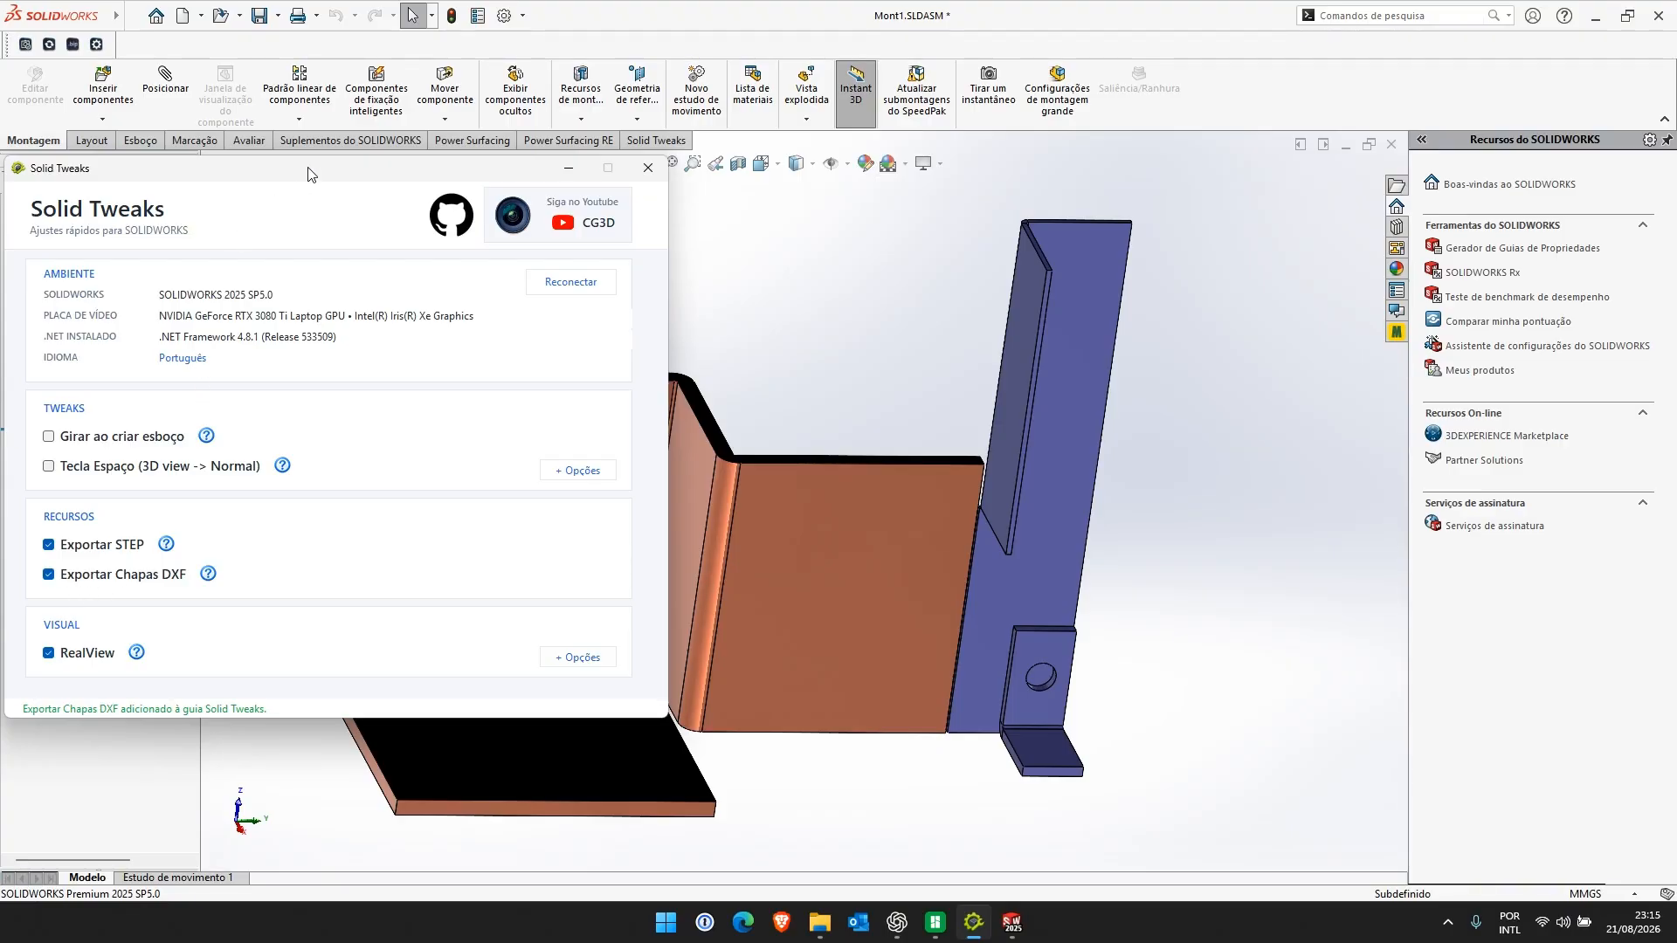
Expand the extra Tweaks options in Solid Tweaks, enable Girar ao criar esboço, and return to the Mont1 assembly
left_click_drag(307, 173, 346, 192)
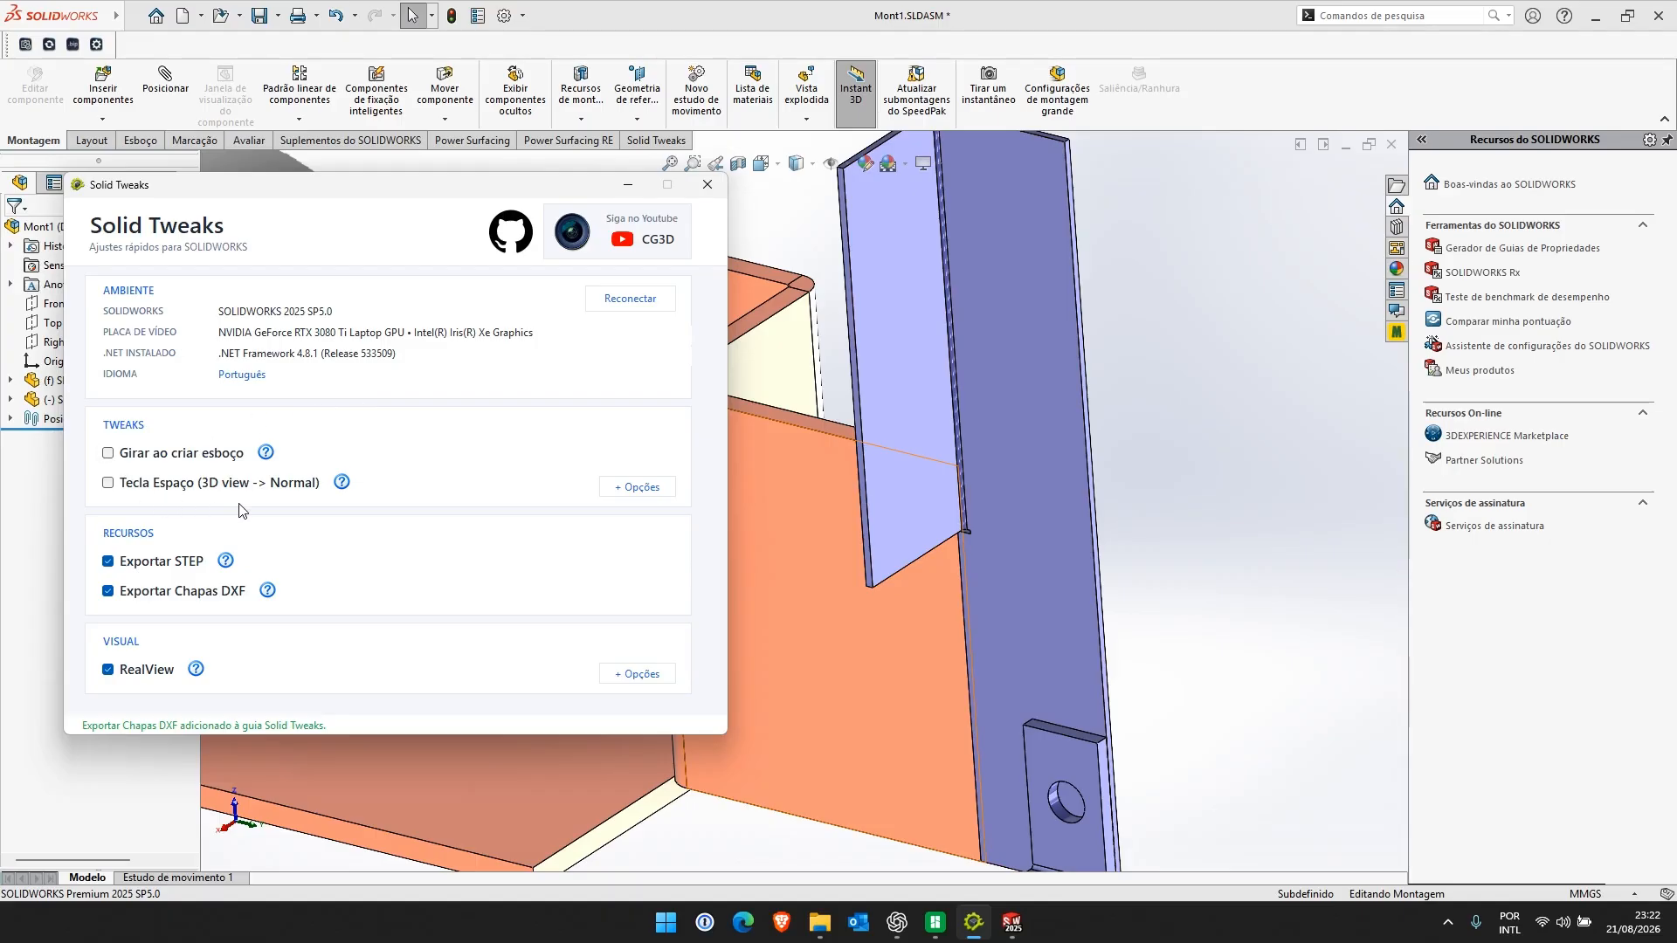
left_click(622, 496)
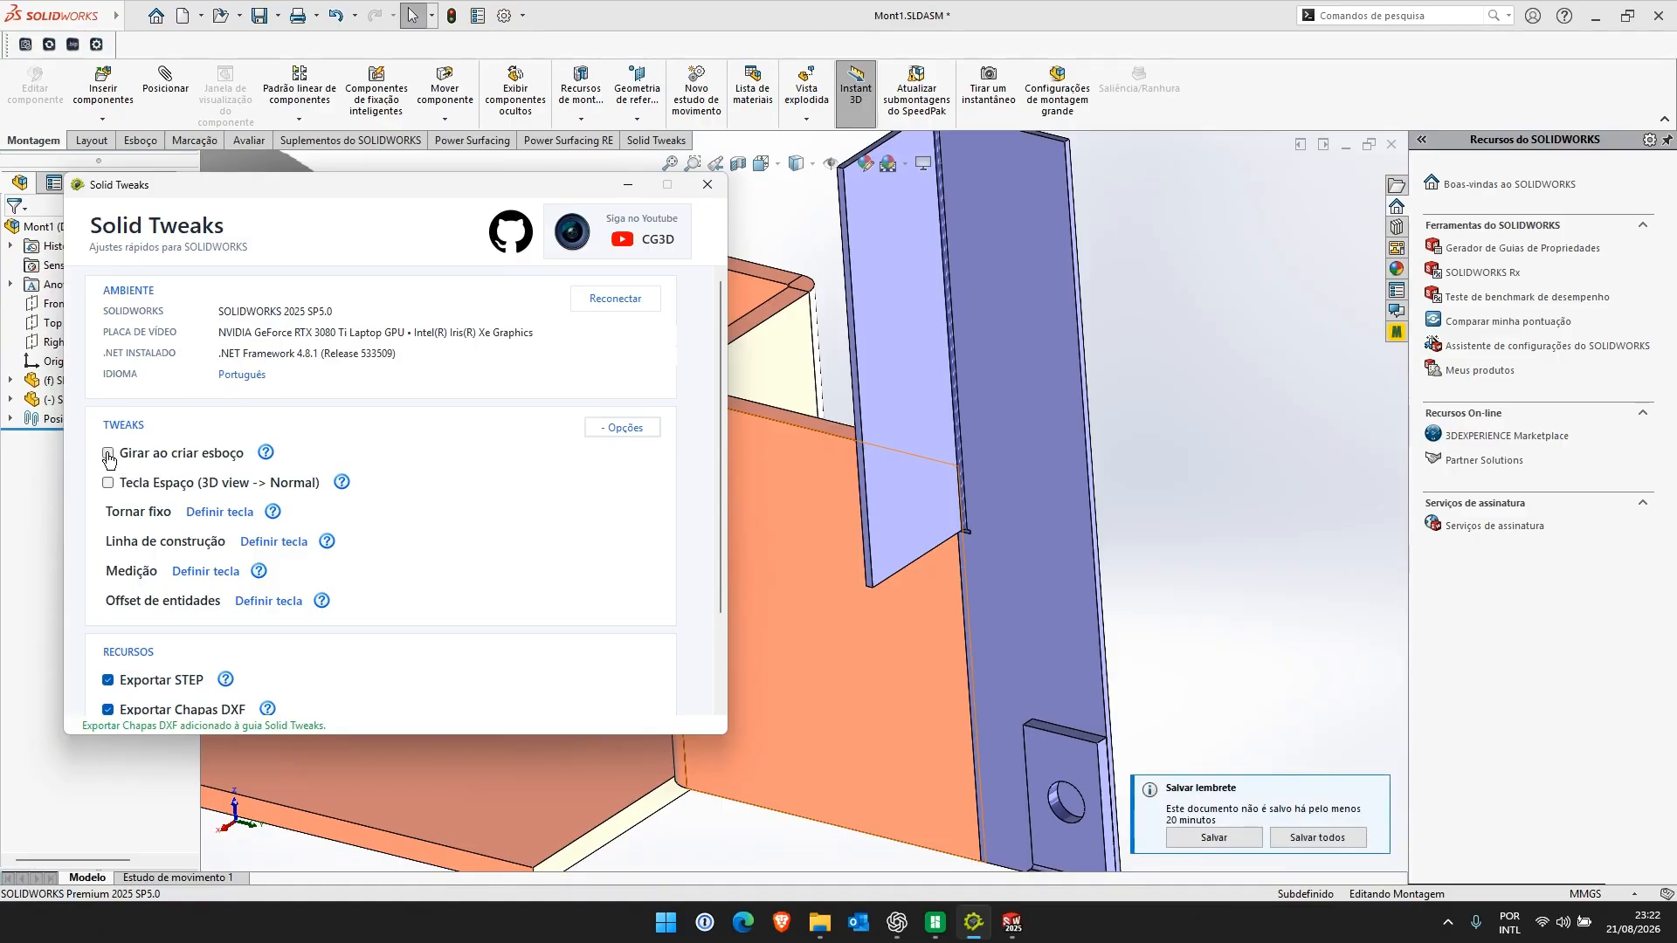
left_click(109, 453)
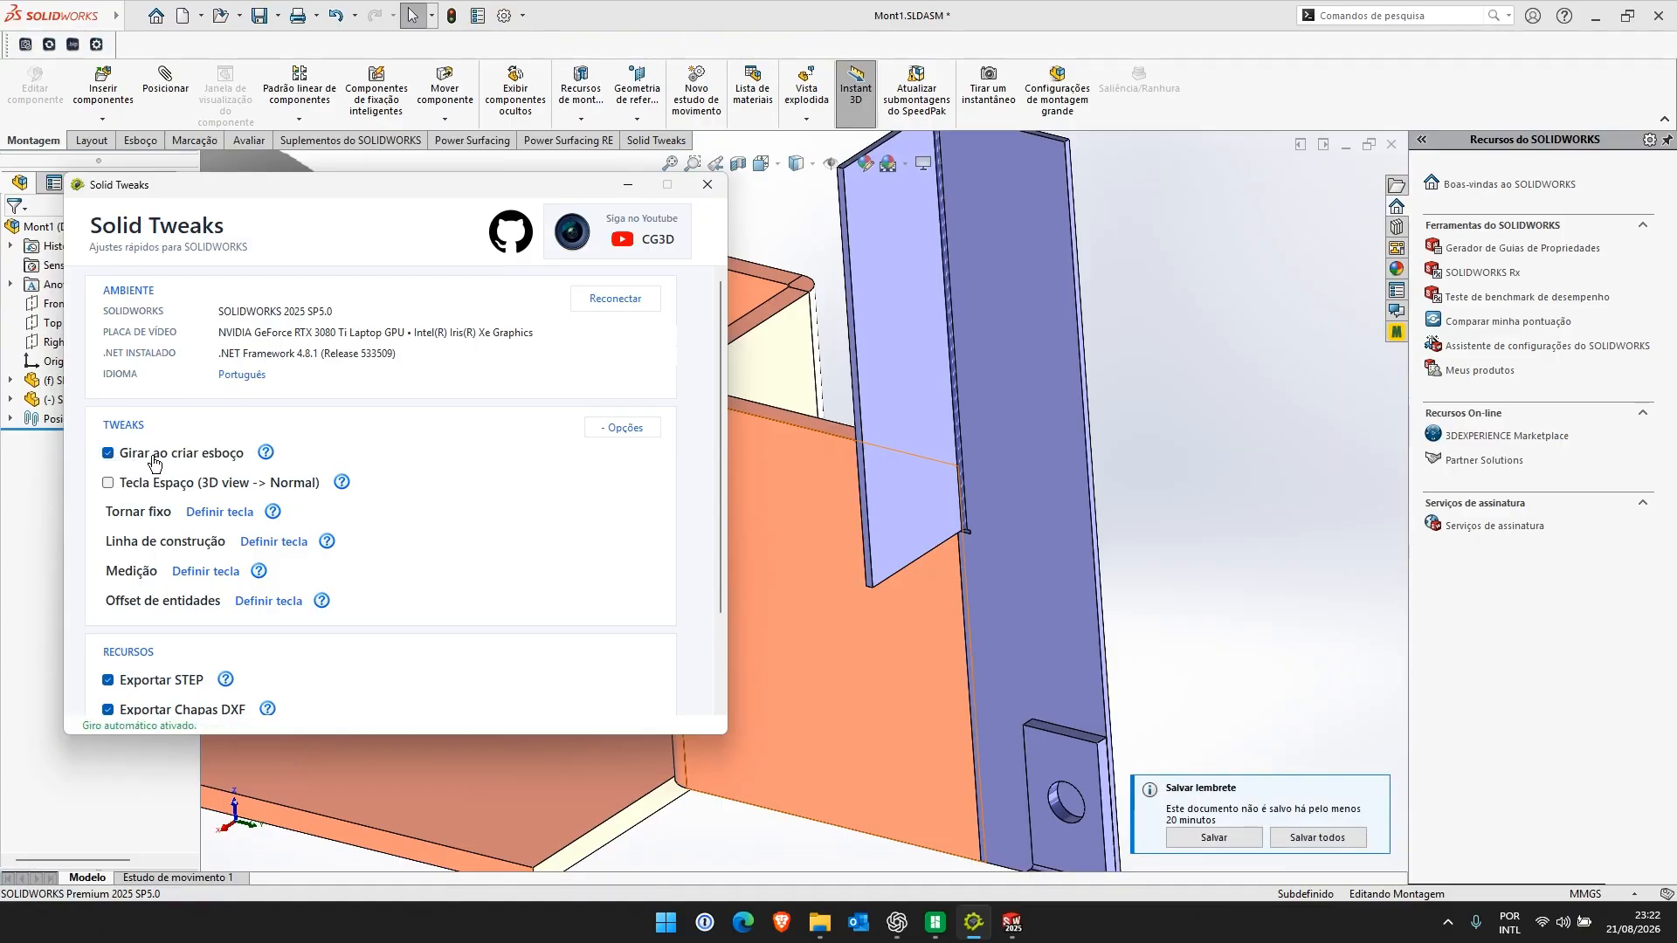
left_click(627, 187)
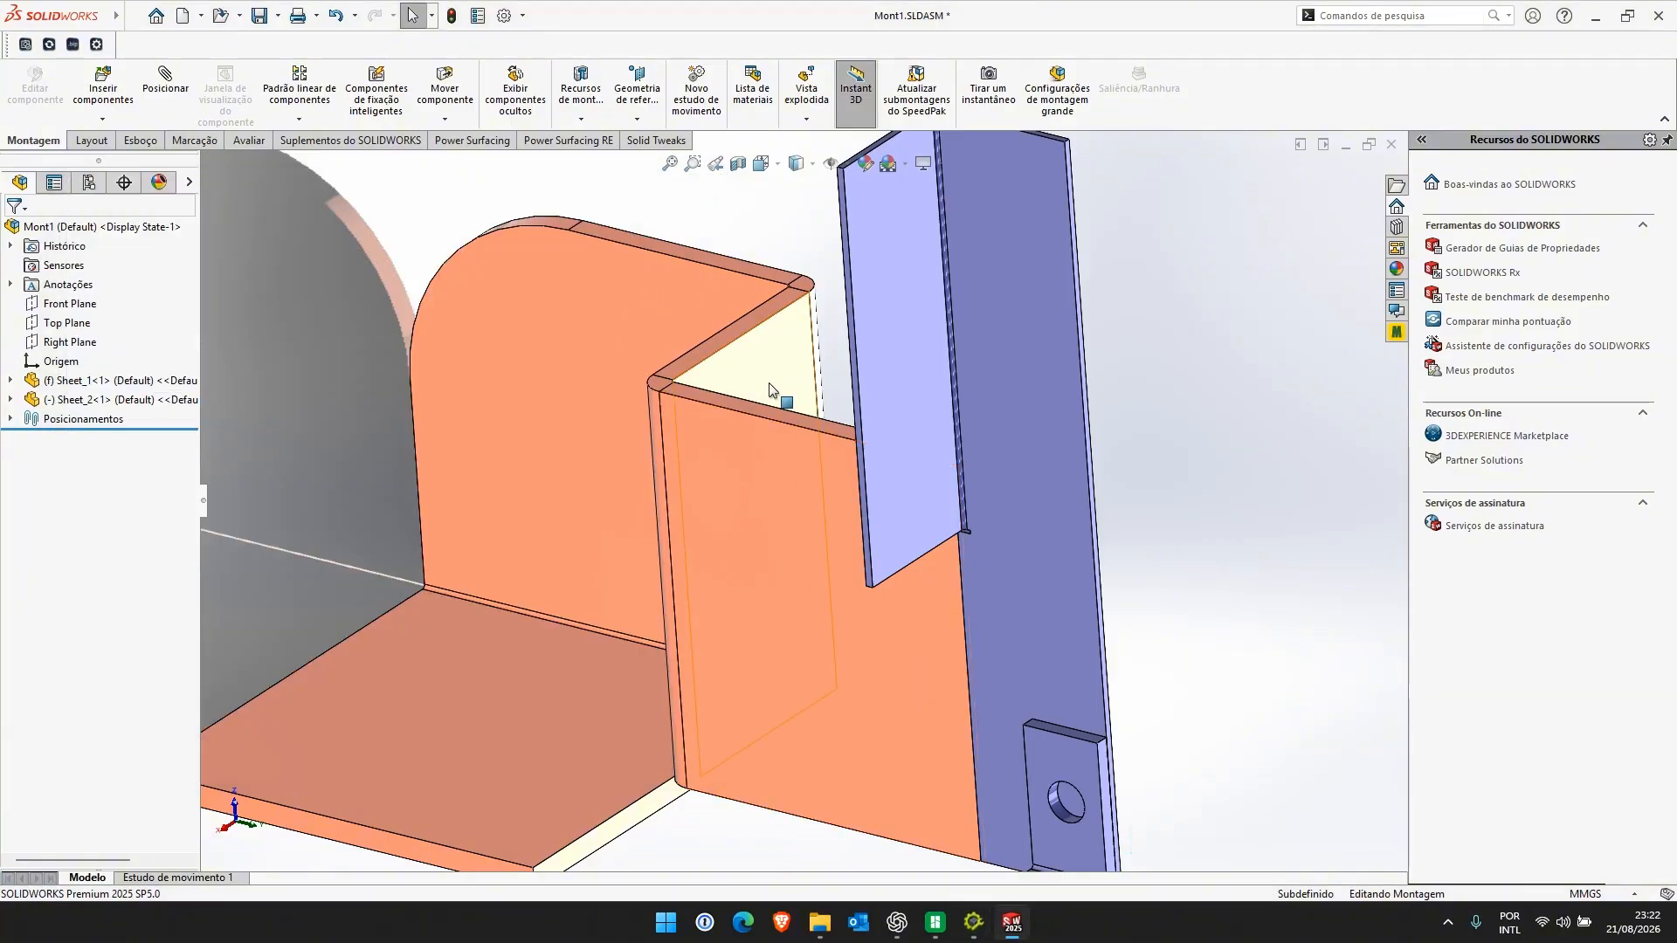
Start a sketch on the large outer face of Sheet_2's edge flange to try automatic rotation, and discard the sketch
middle_click_drag(804, 403, 784, 386)
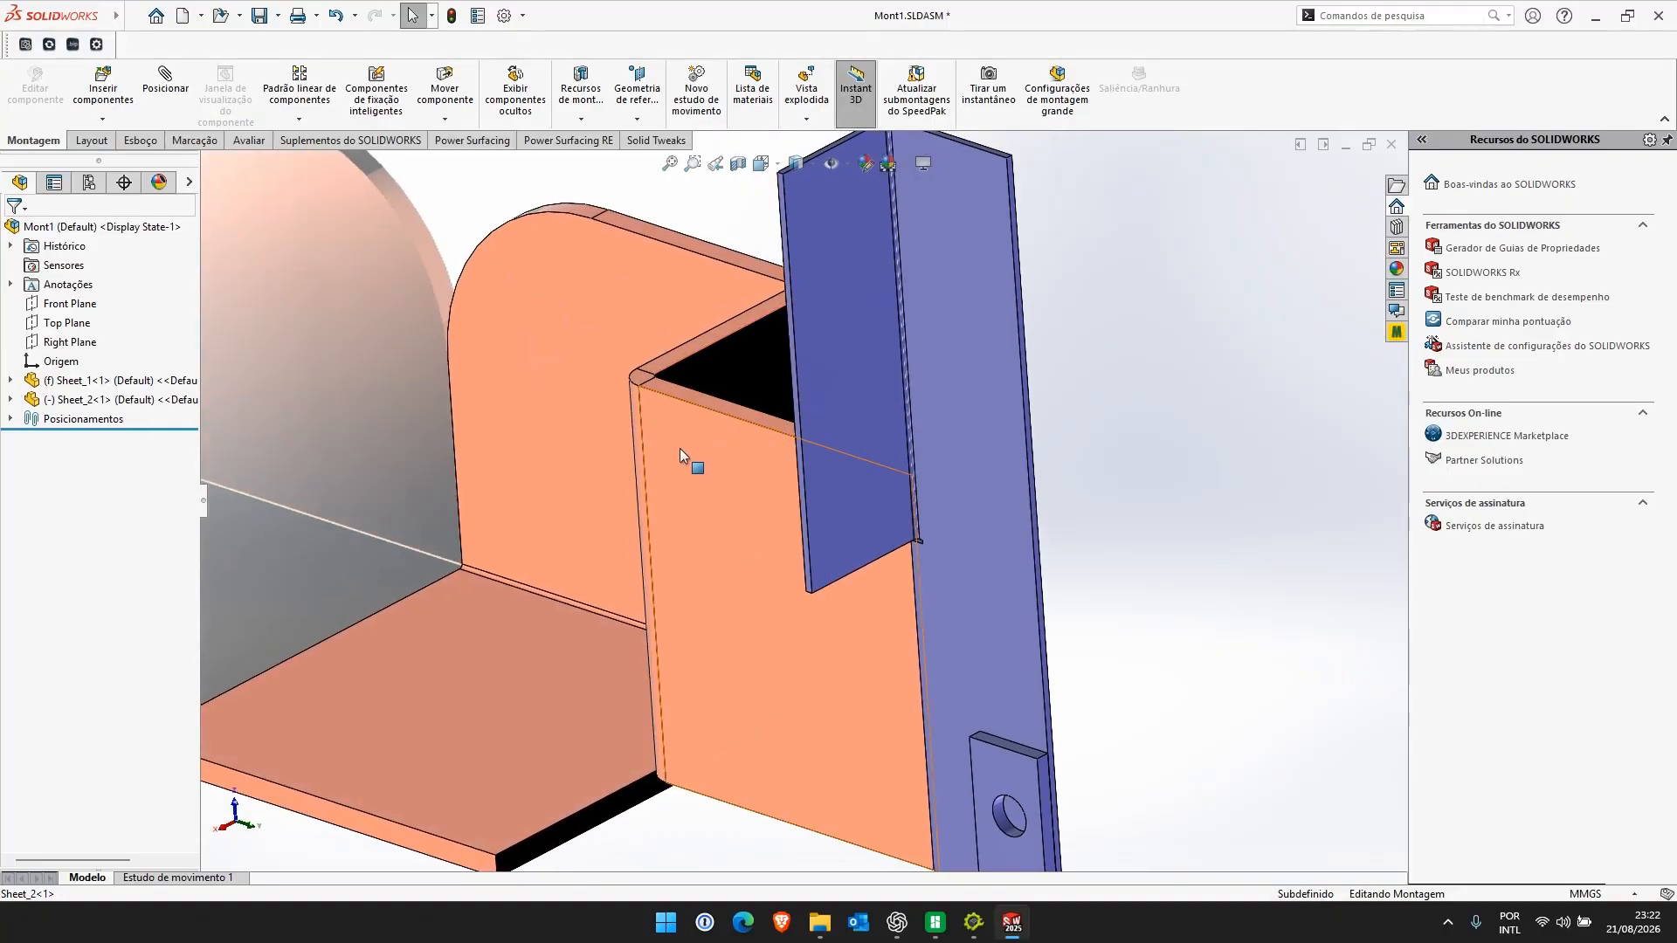
middle_click_drag(687, 479, 690, 515)
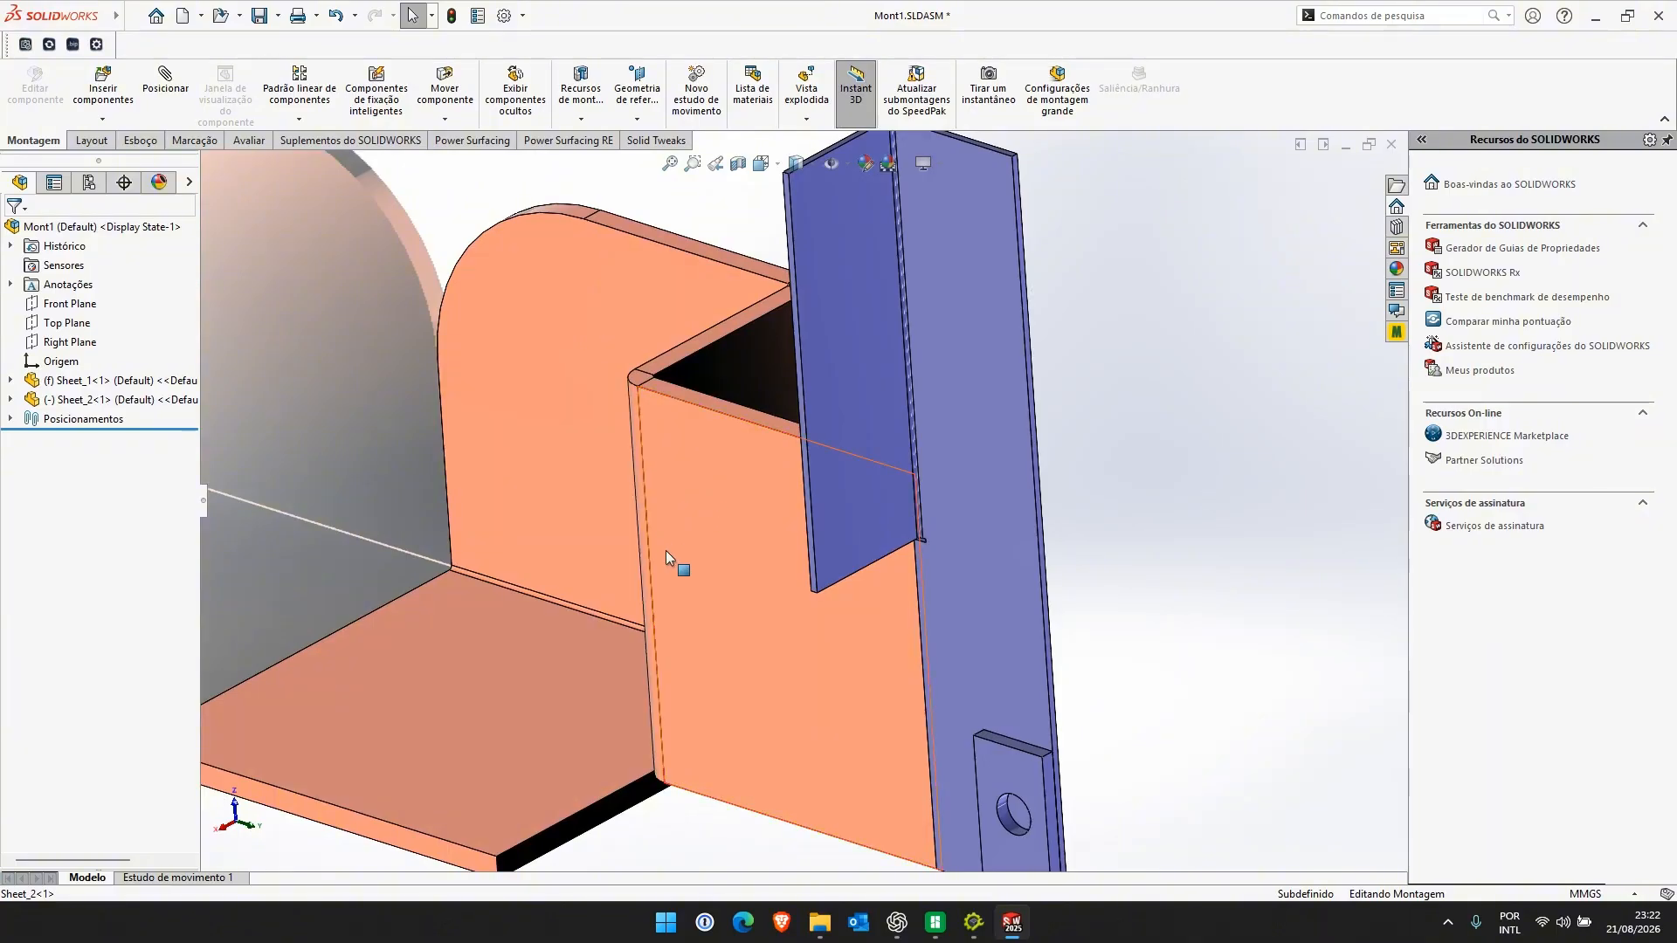
middle_click_drag(679, 586, 670, 577)
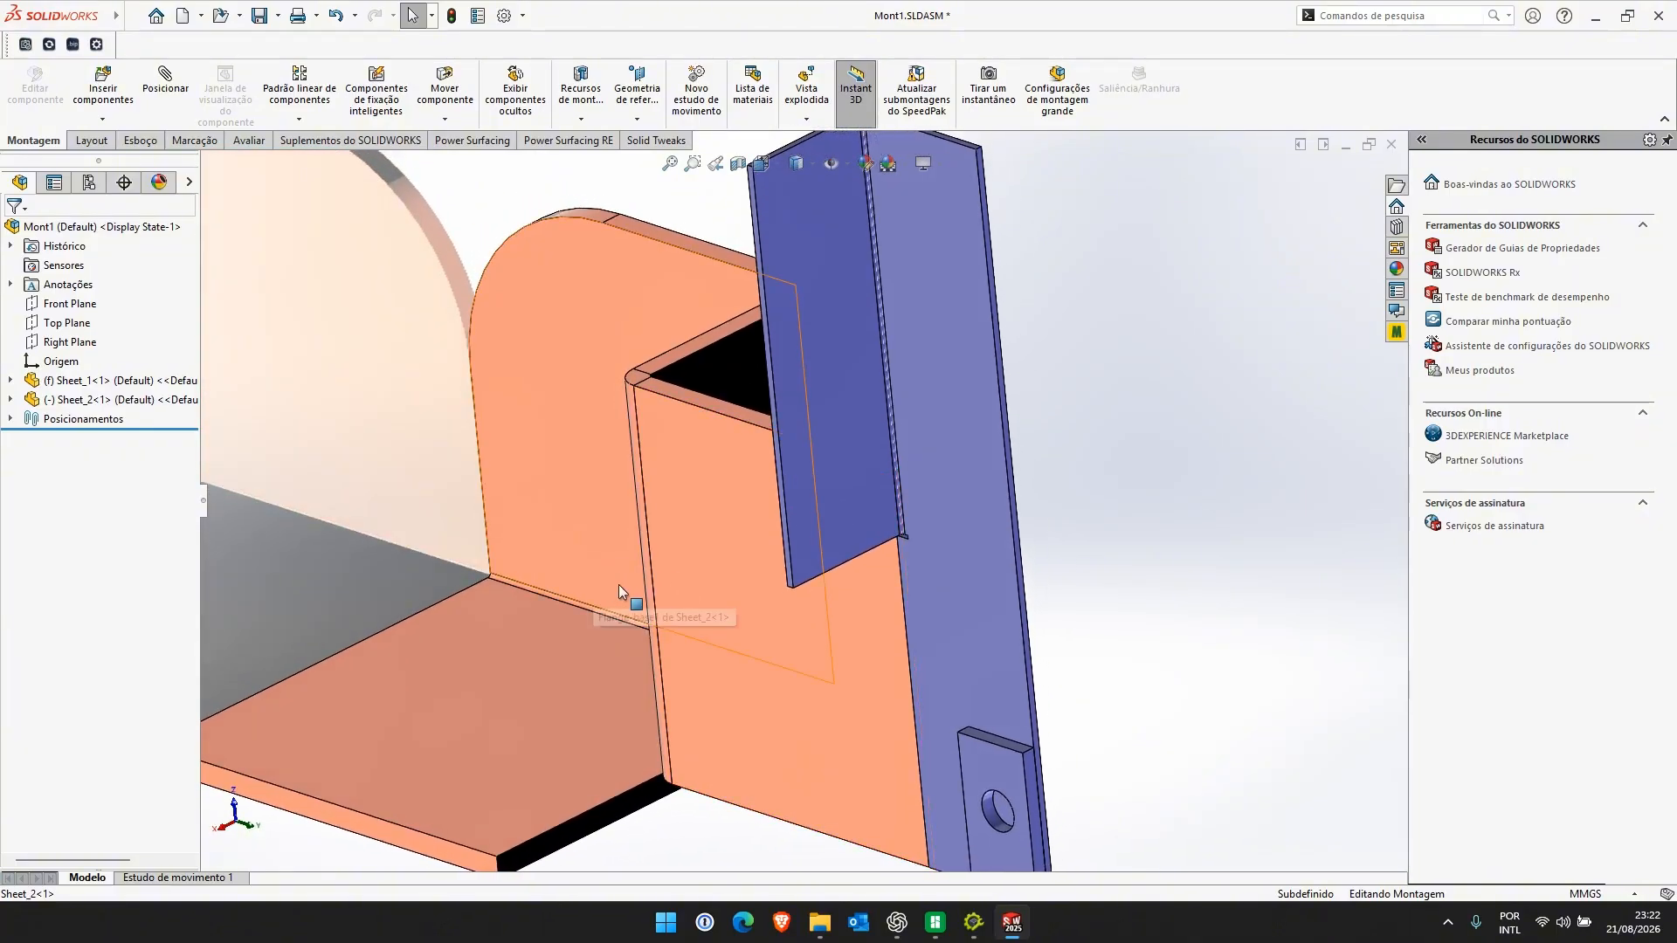
right_click(684, 537)
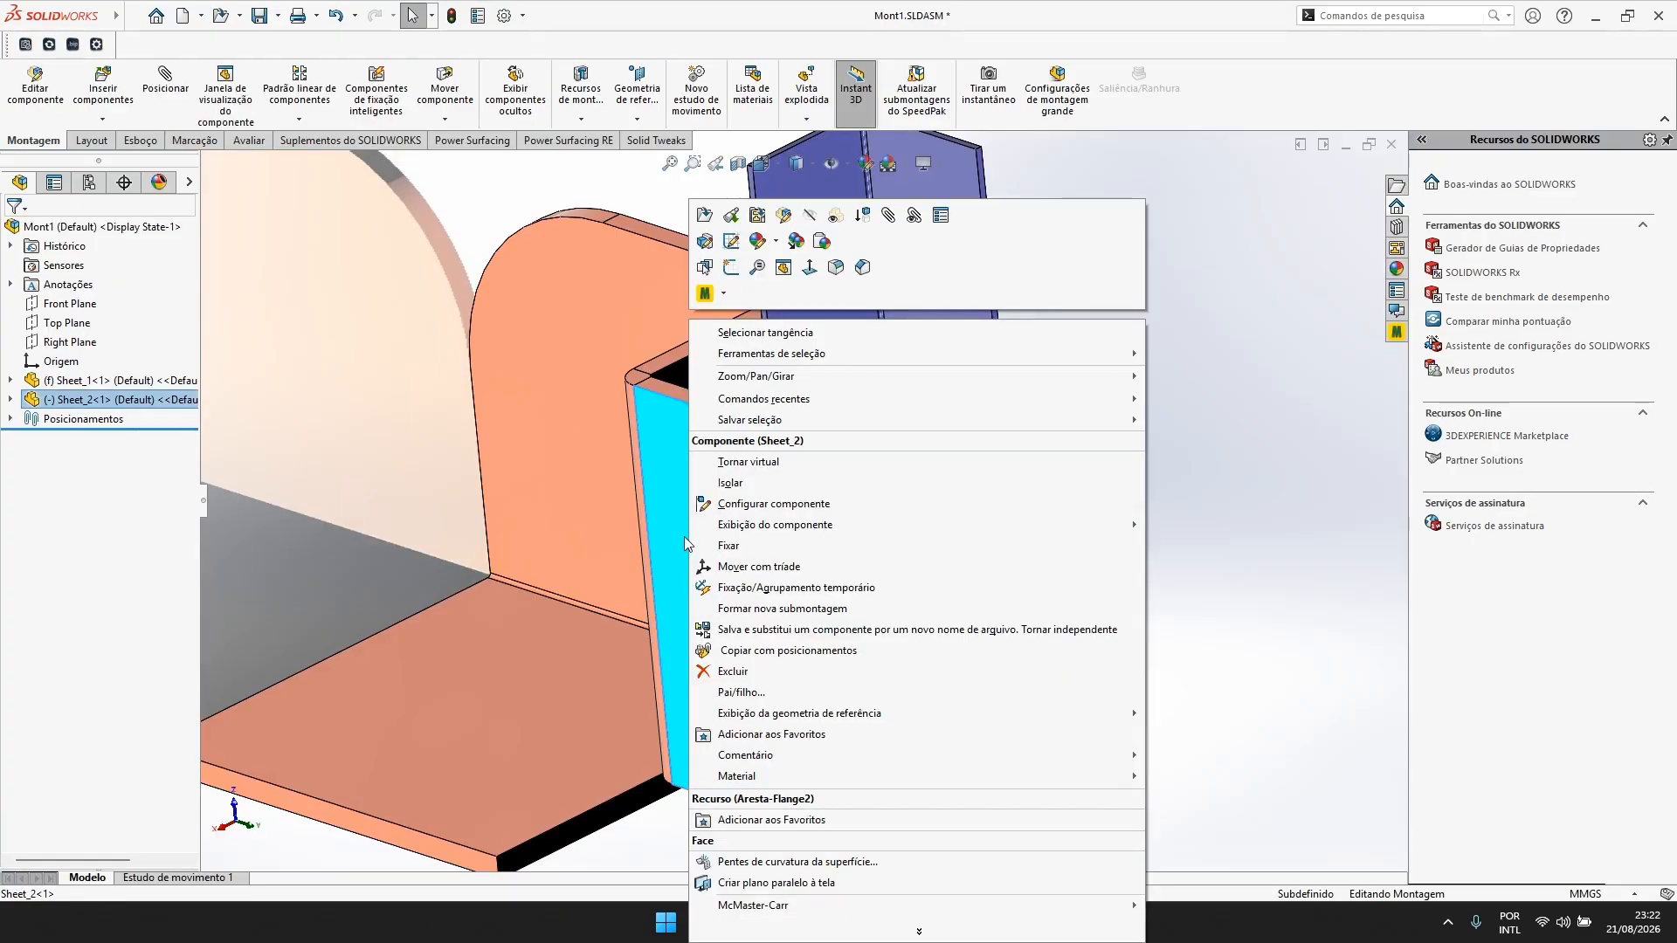
left_click(730, 269)
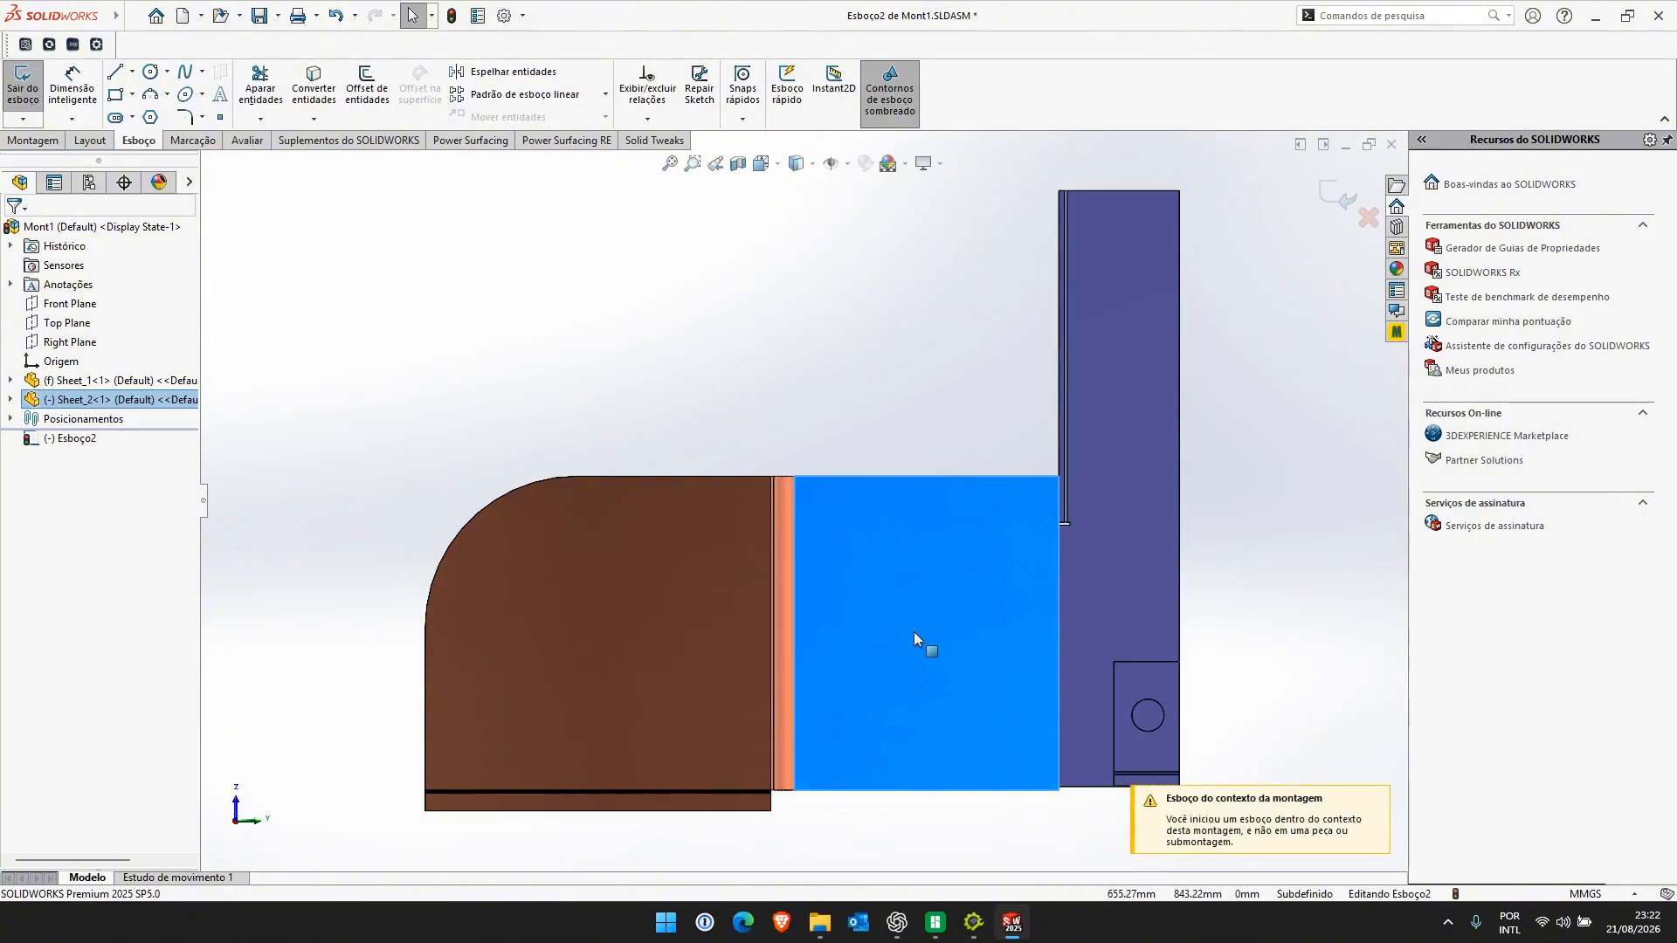
middle_click_drag(943, 613, 856, 703)
scroll(856, 702, "down", 4)
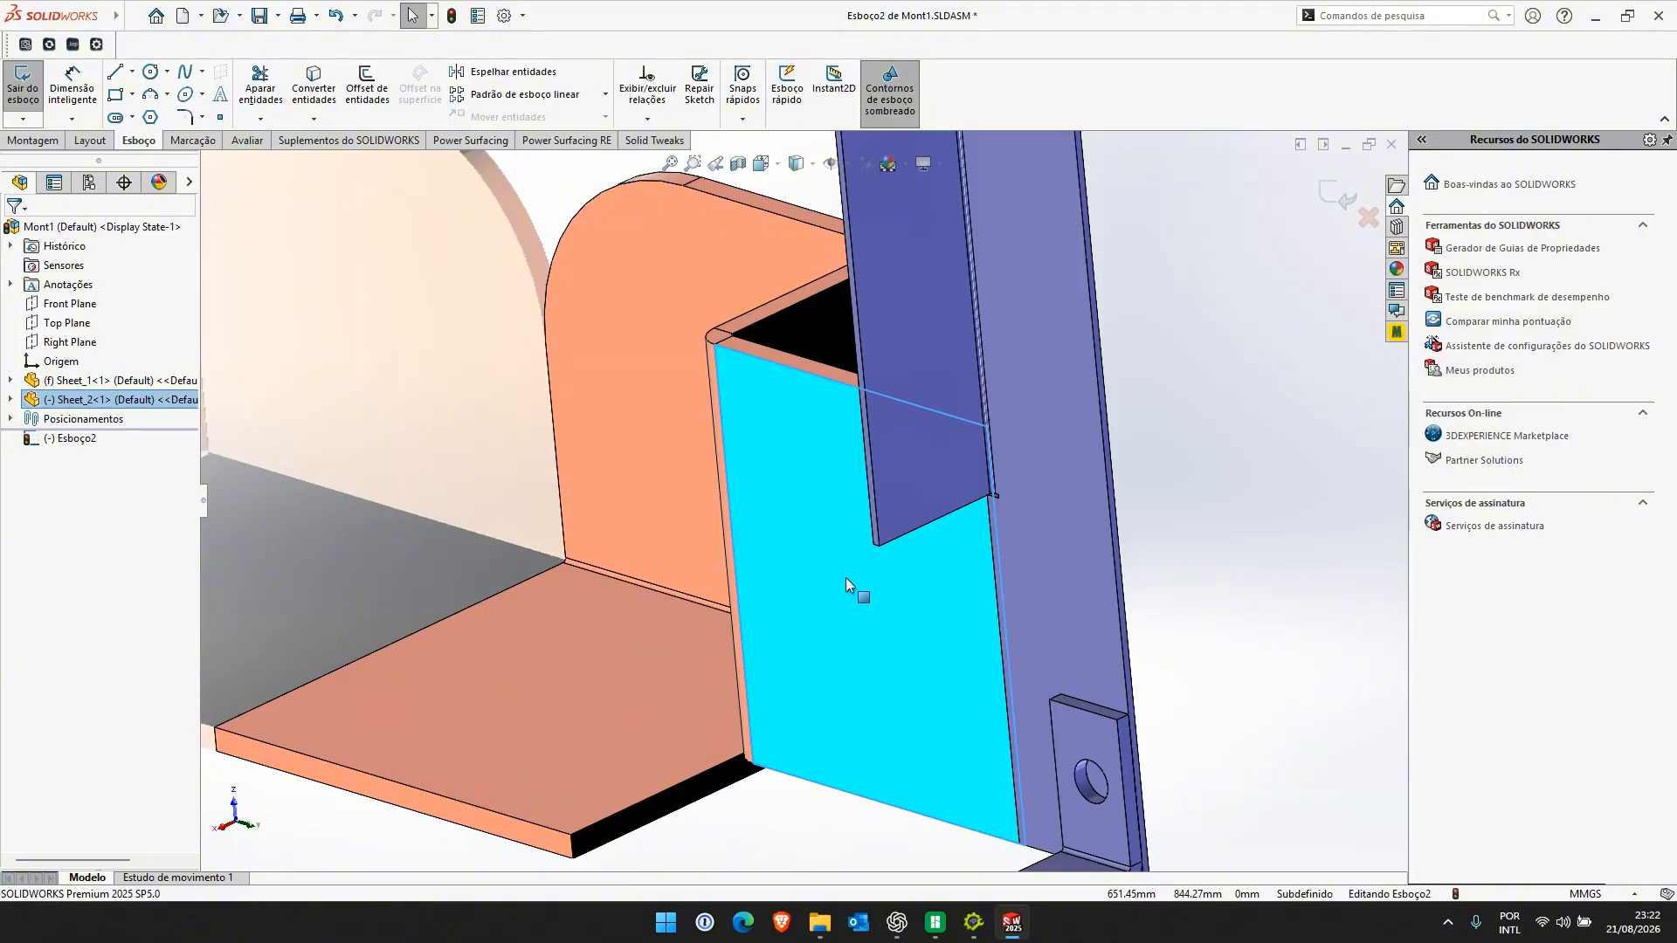
left_click(1368, 217)
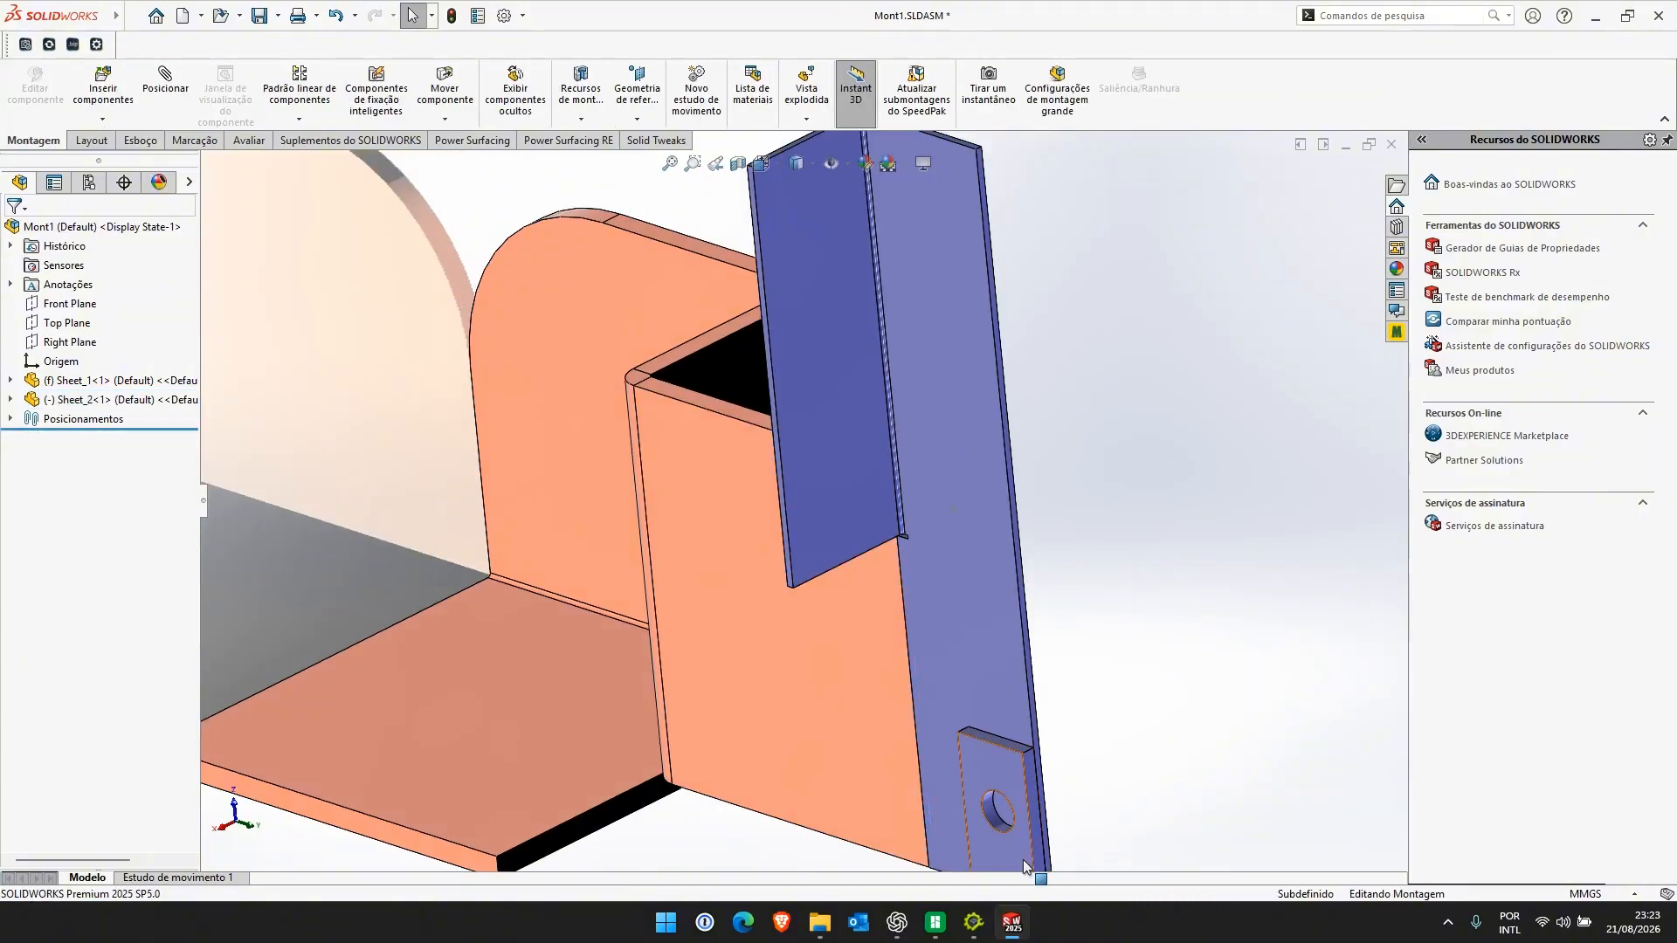
Disable Girar ao criar esboço in Solid Tweaks and start a new sketch on the same Sheet_2 flange face
left_click(974, 923)
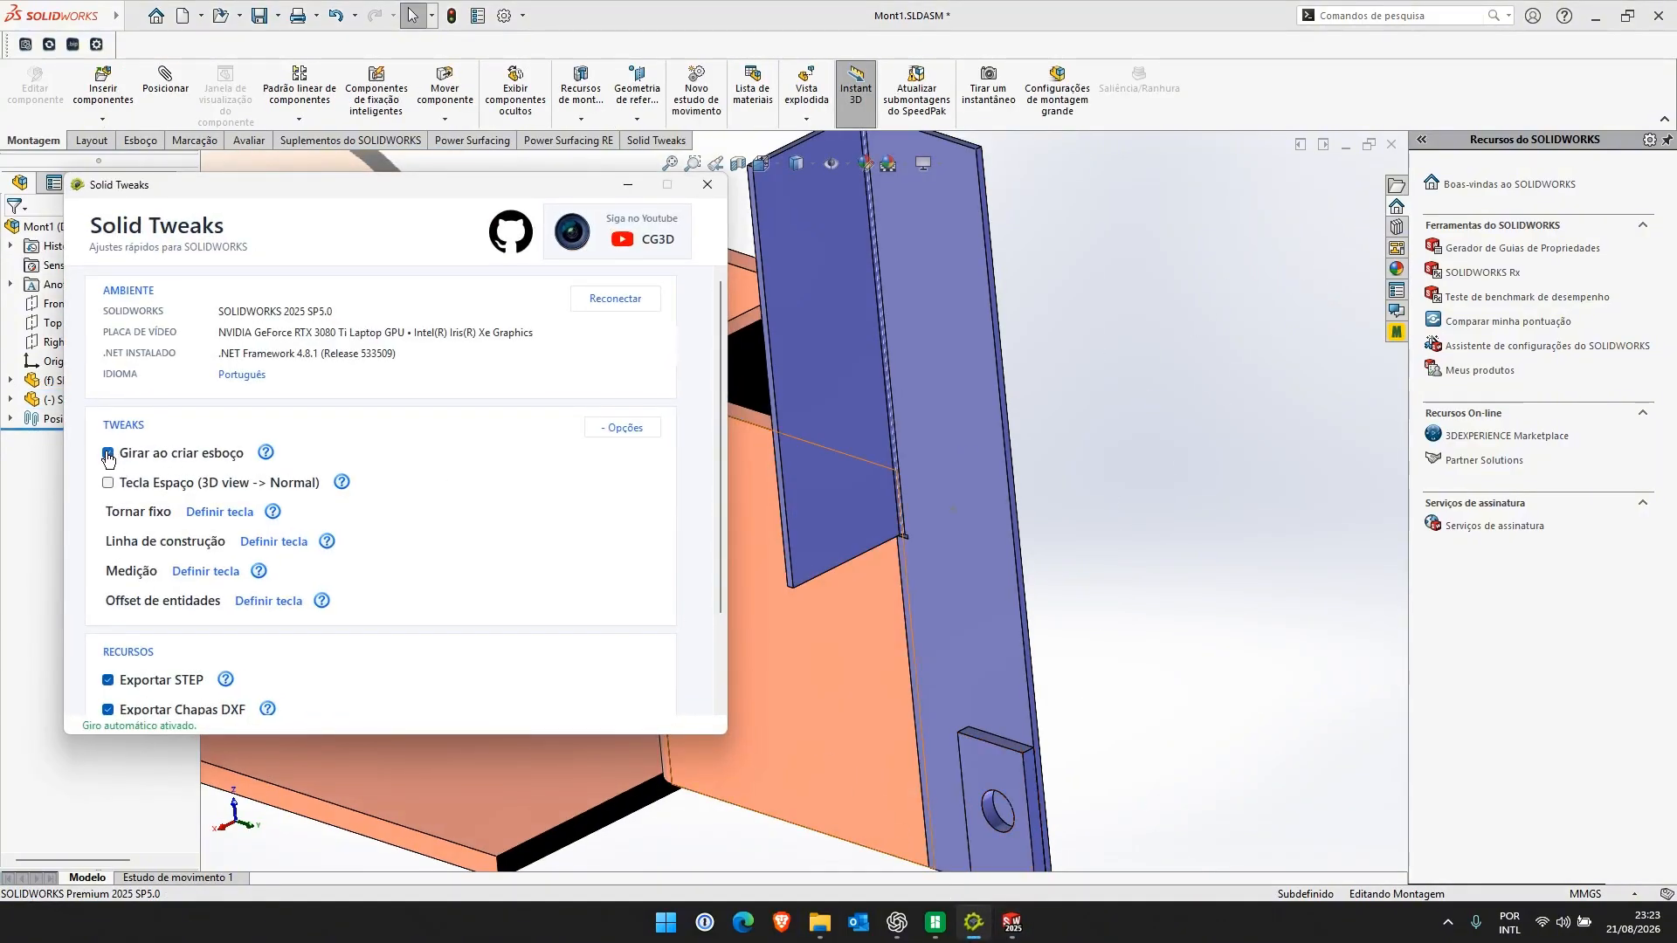
left_click(627, 185)
left_click(719, 535)
right_click(719, 536)
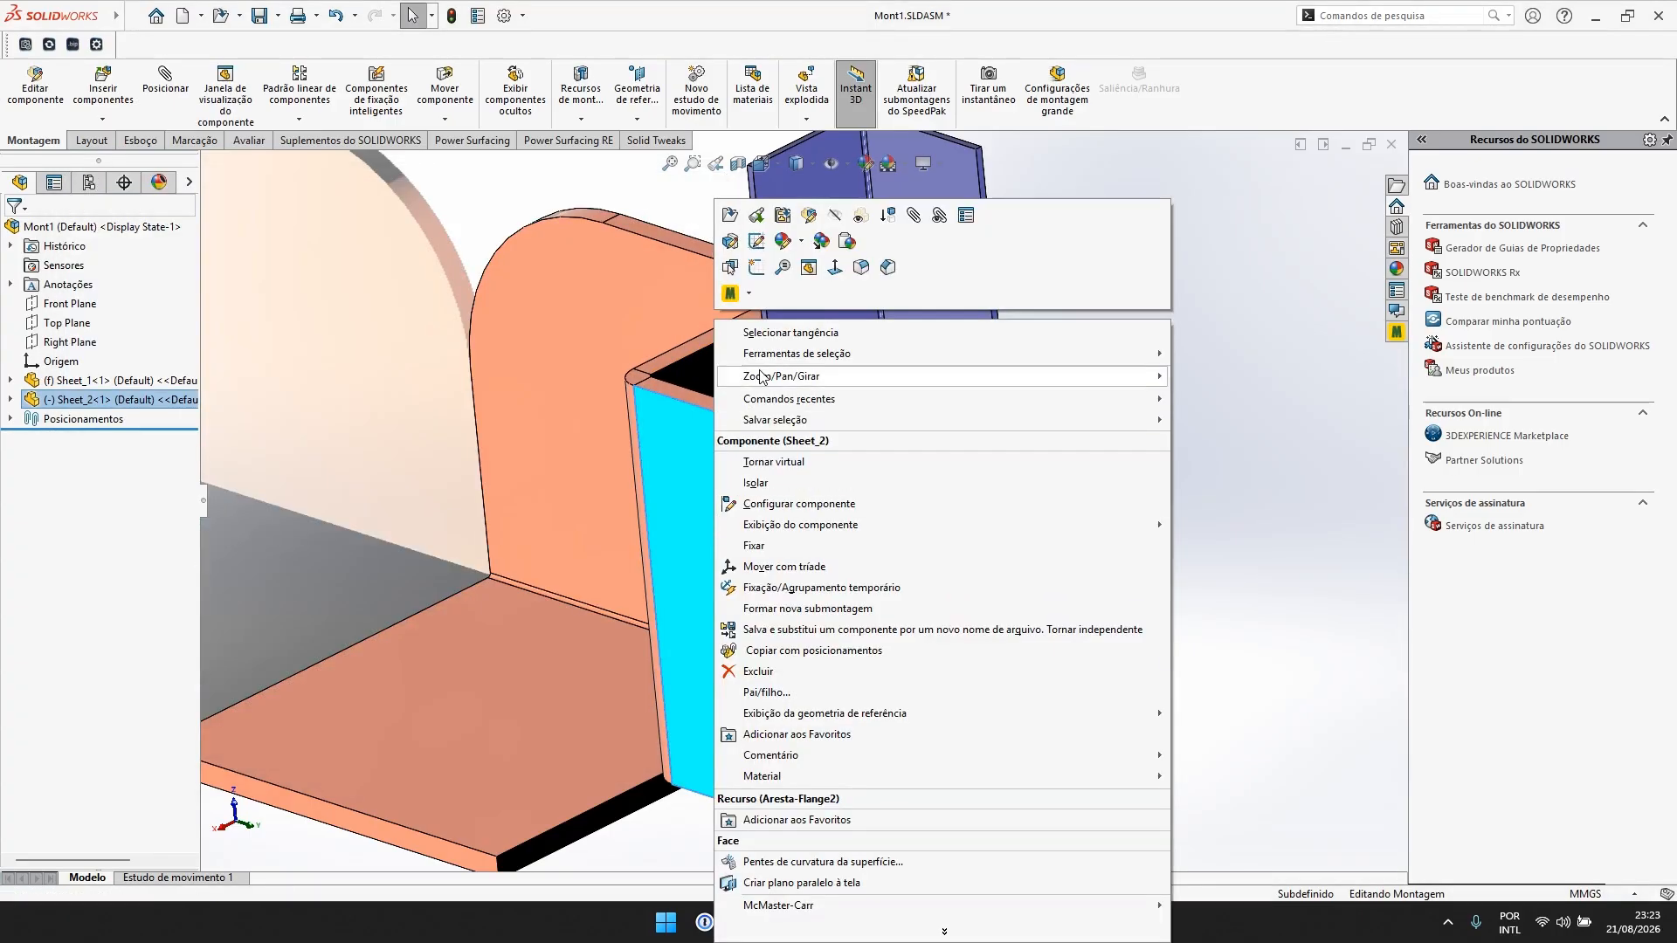
left_click(756, 268)
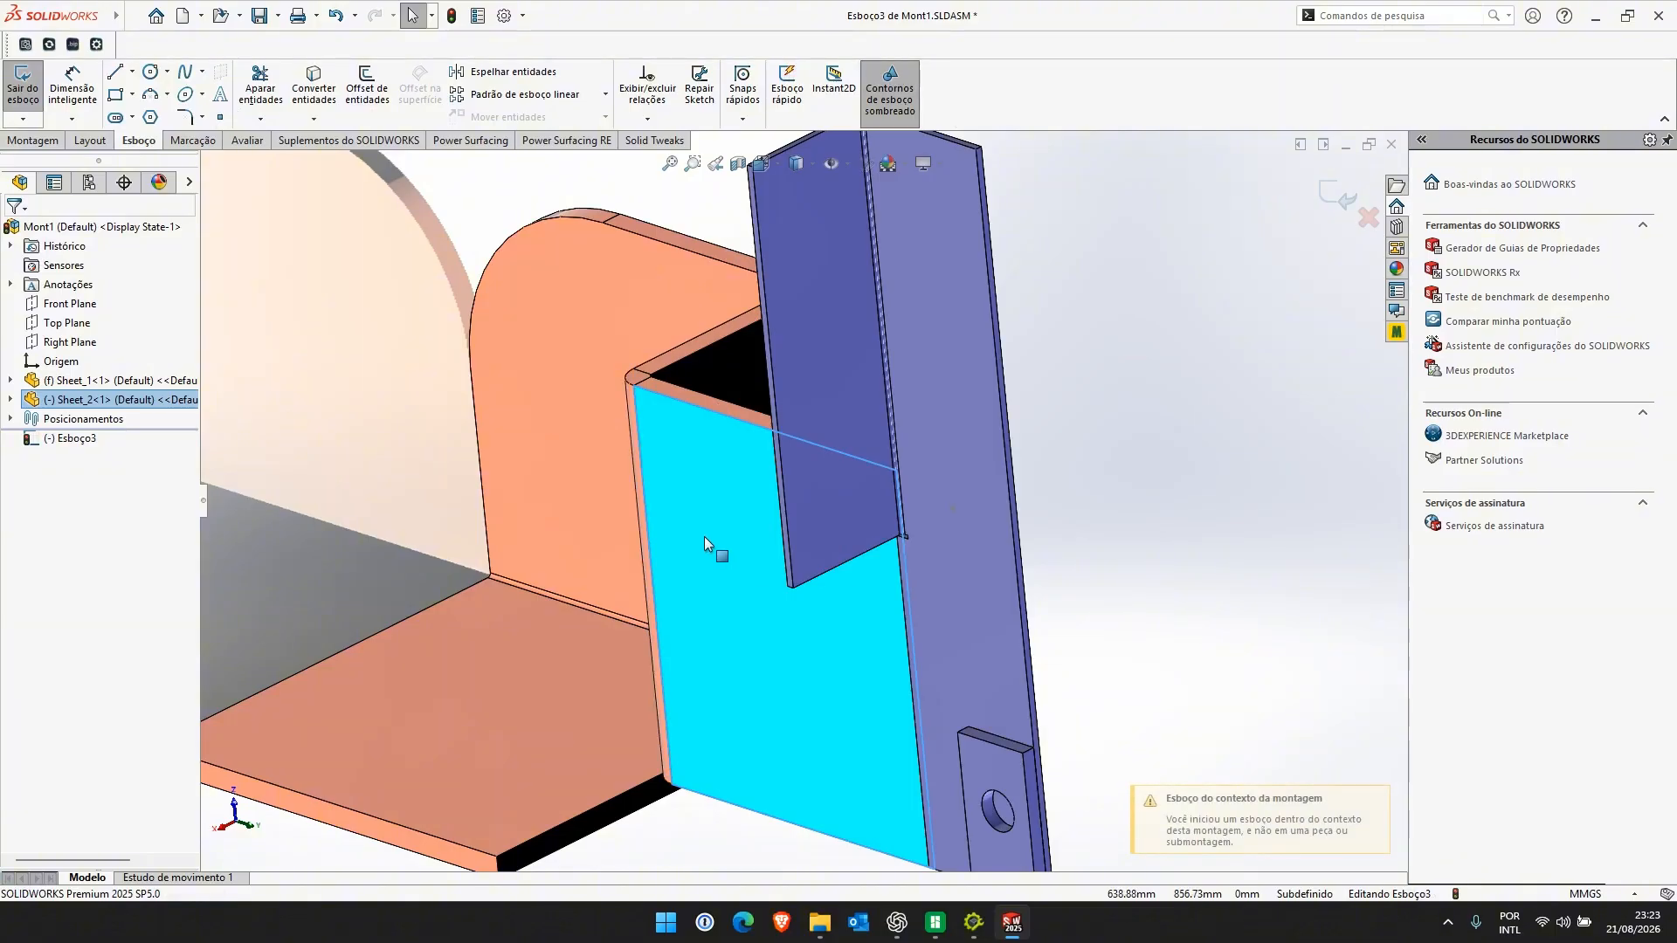
Sketch a vertical line about 44 mm long down from the flange's upper edge and a horizontal line to its bend edge, and exit the sketch
key("s")
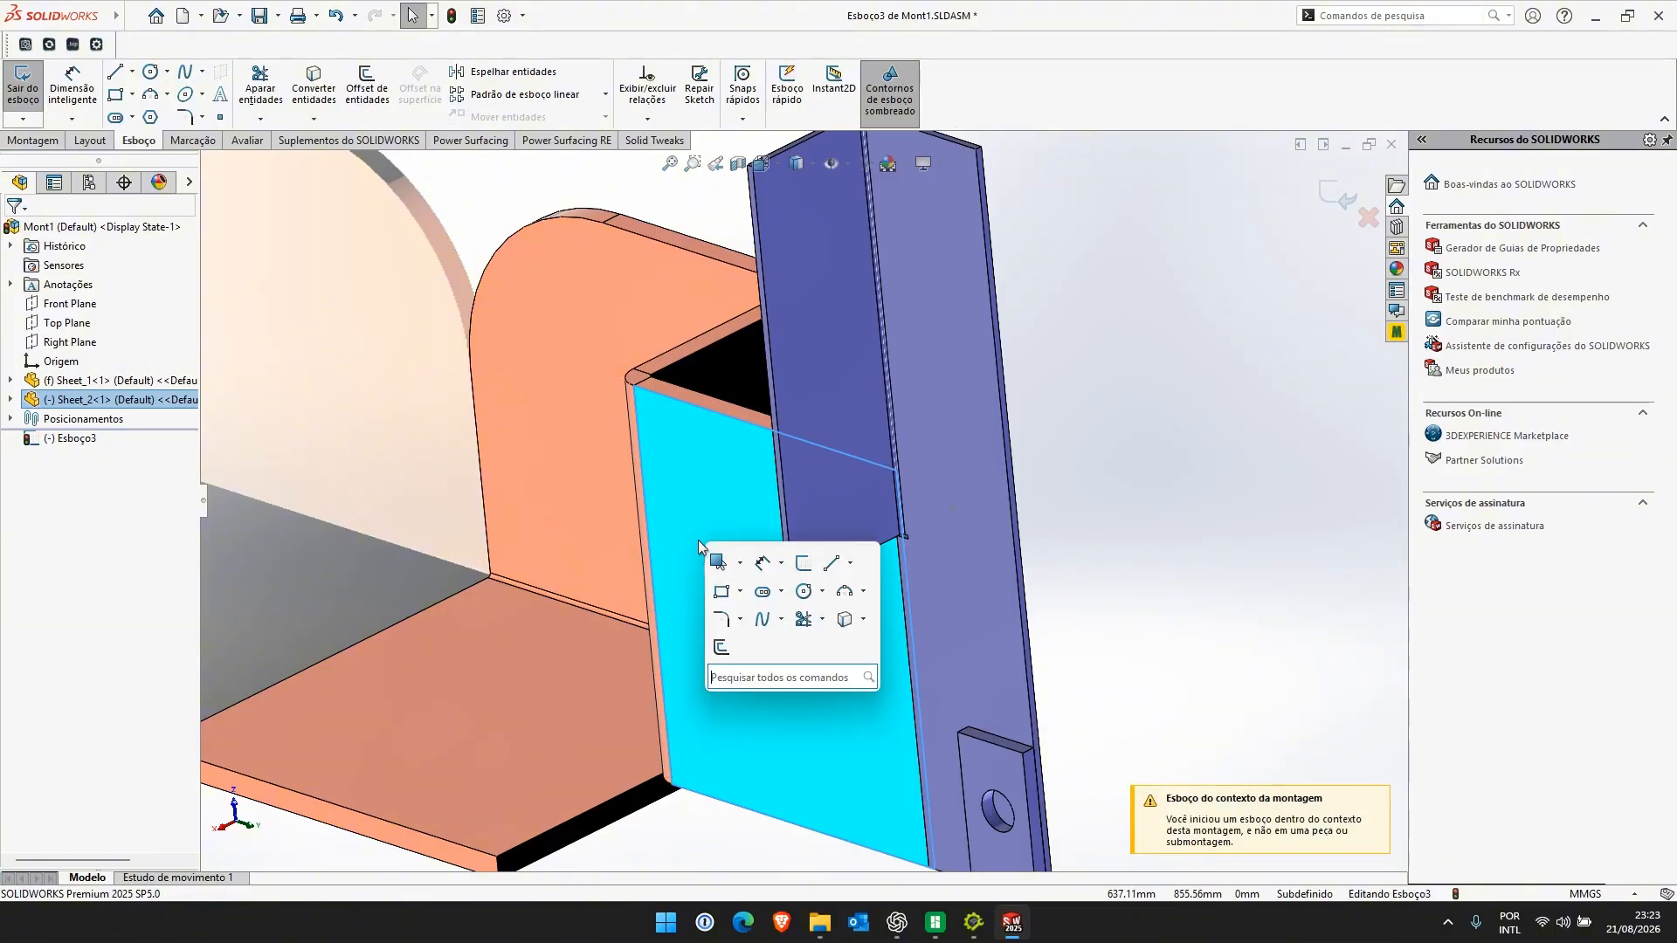
left_click(721, 561)
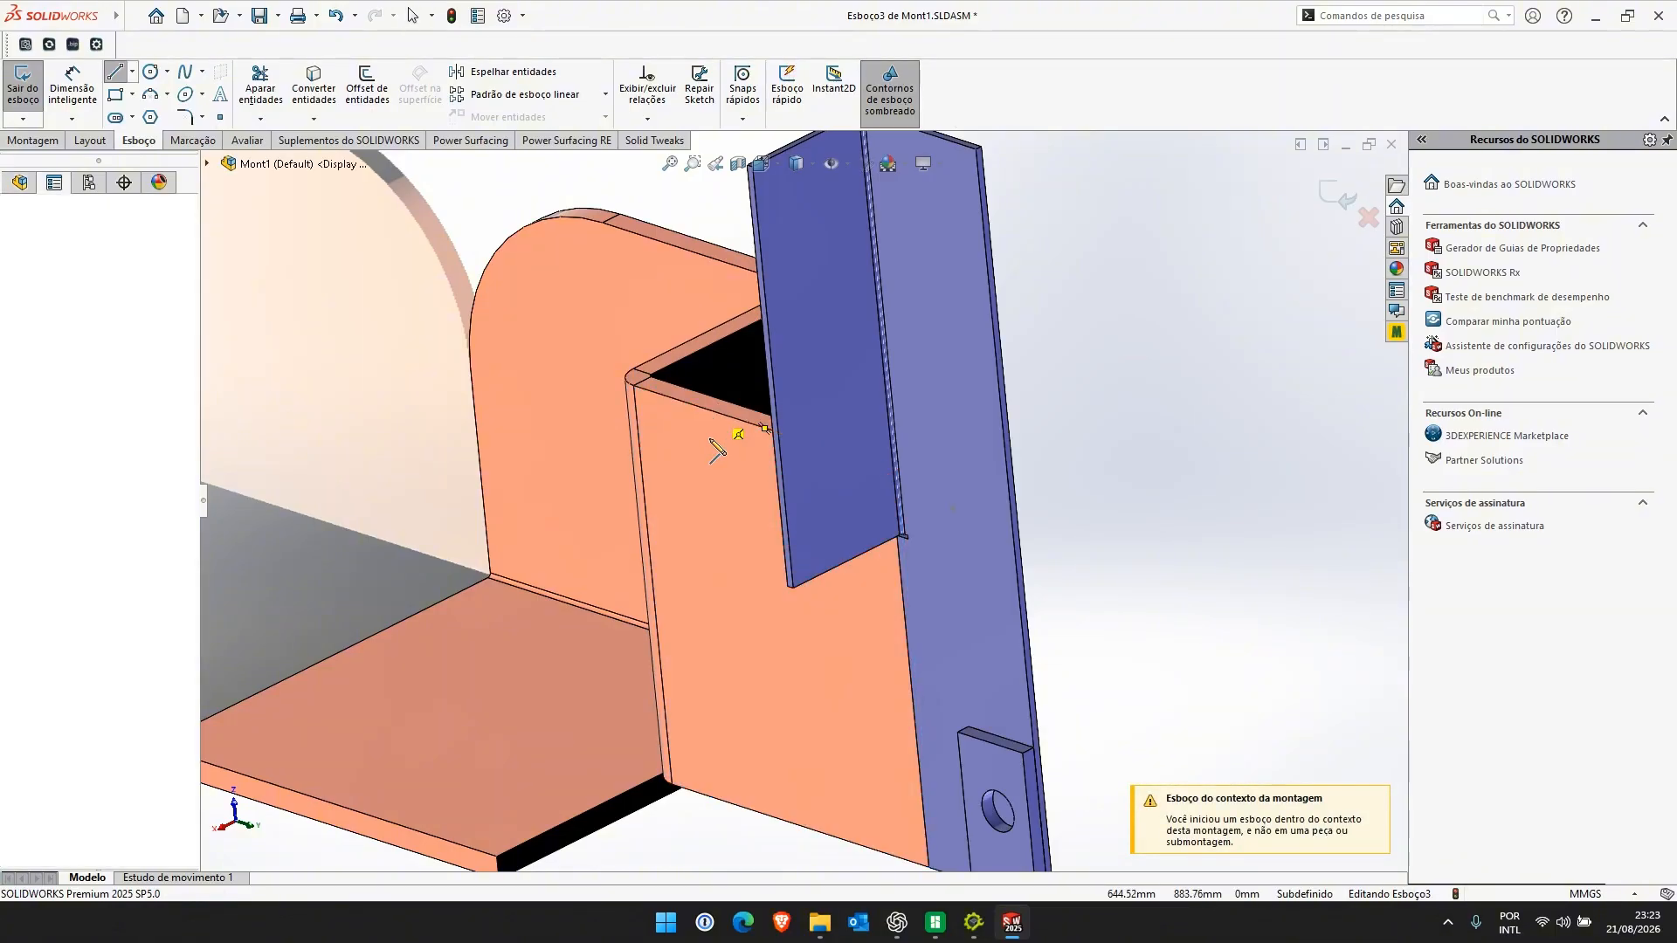
left_click(713, 410)
left_click(732, 623)
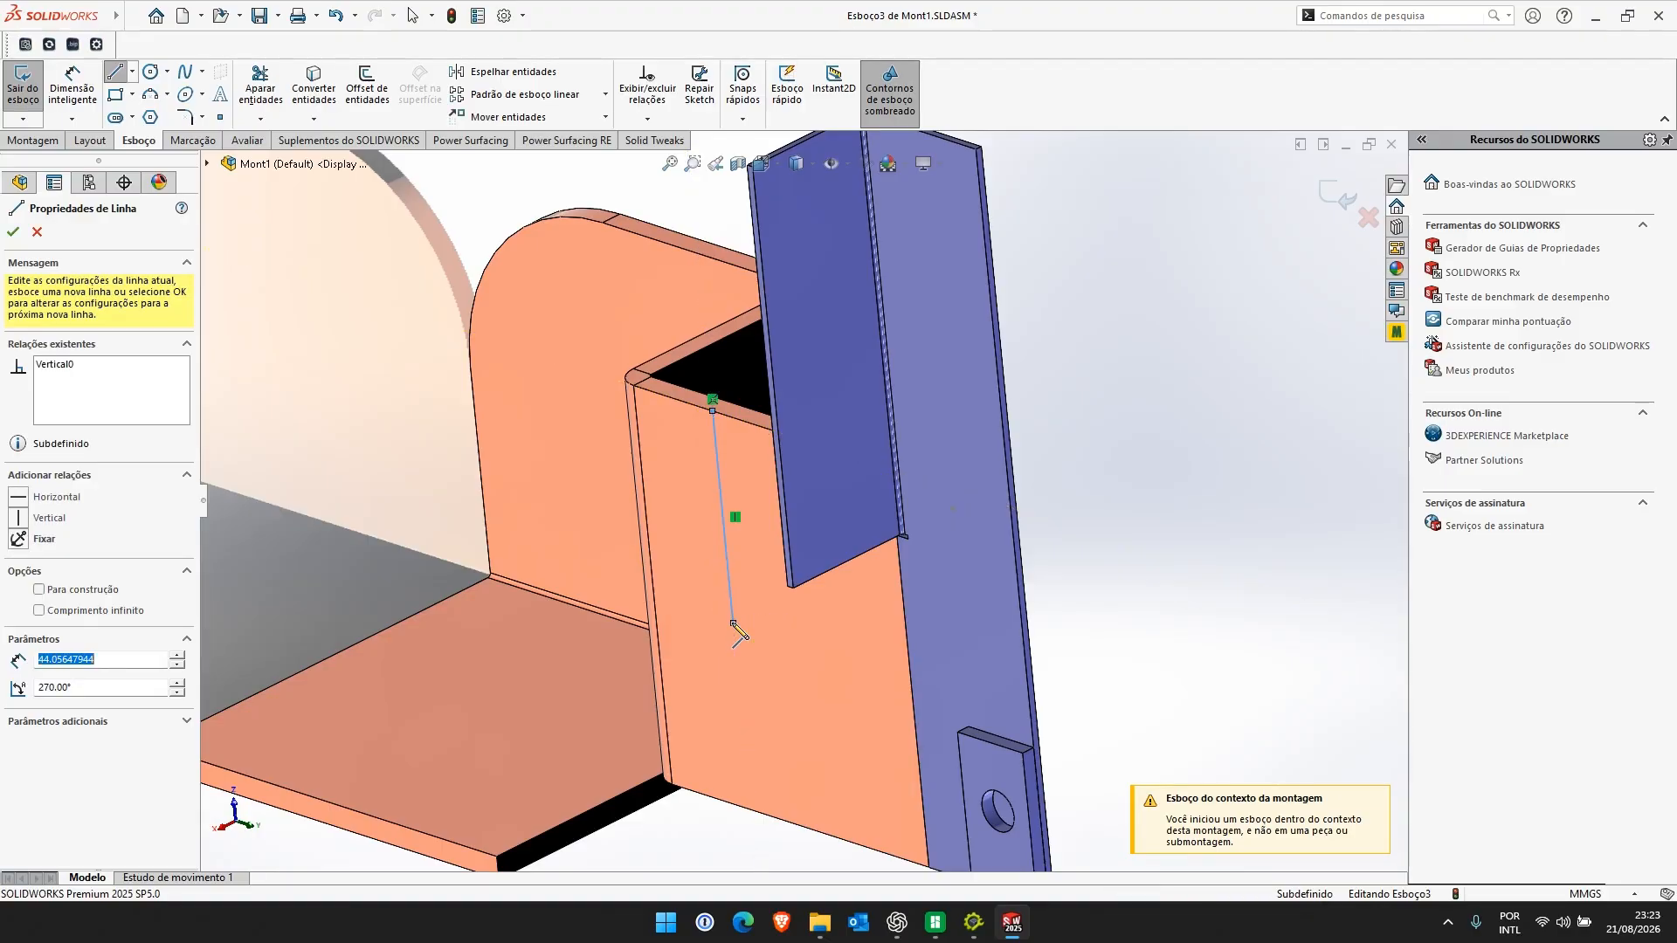
double_click(655, 598)
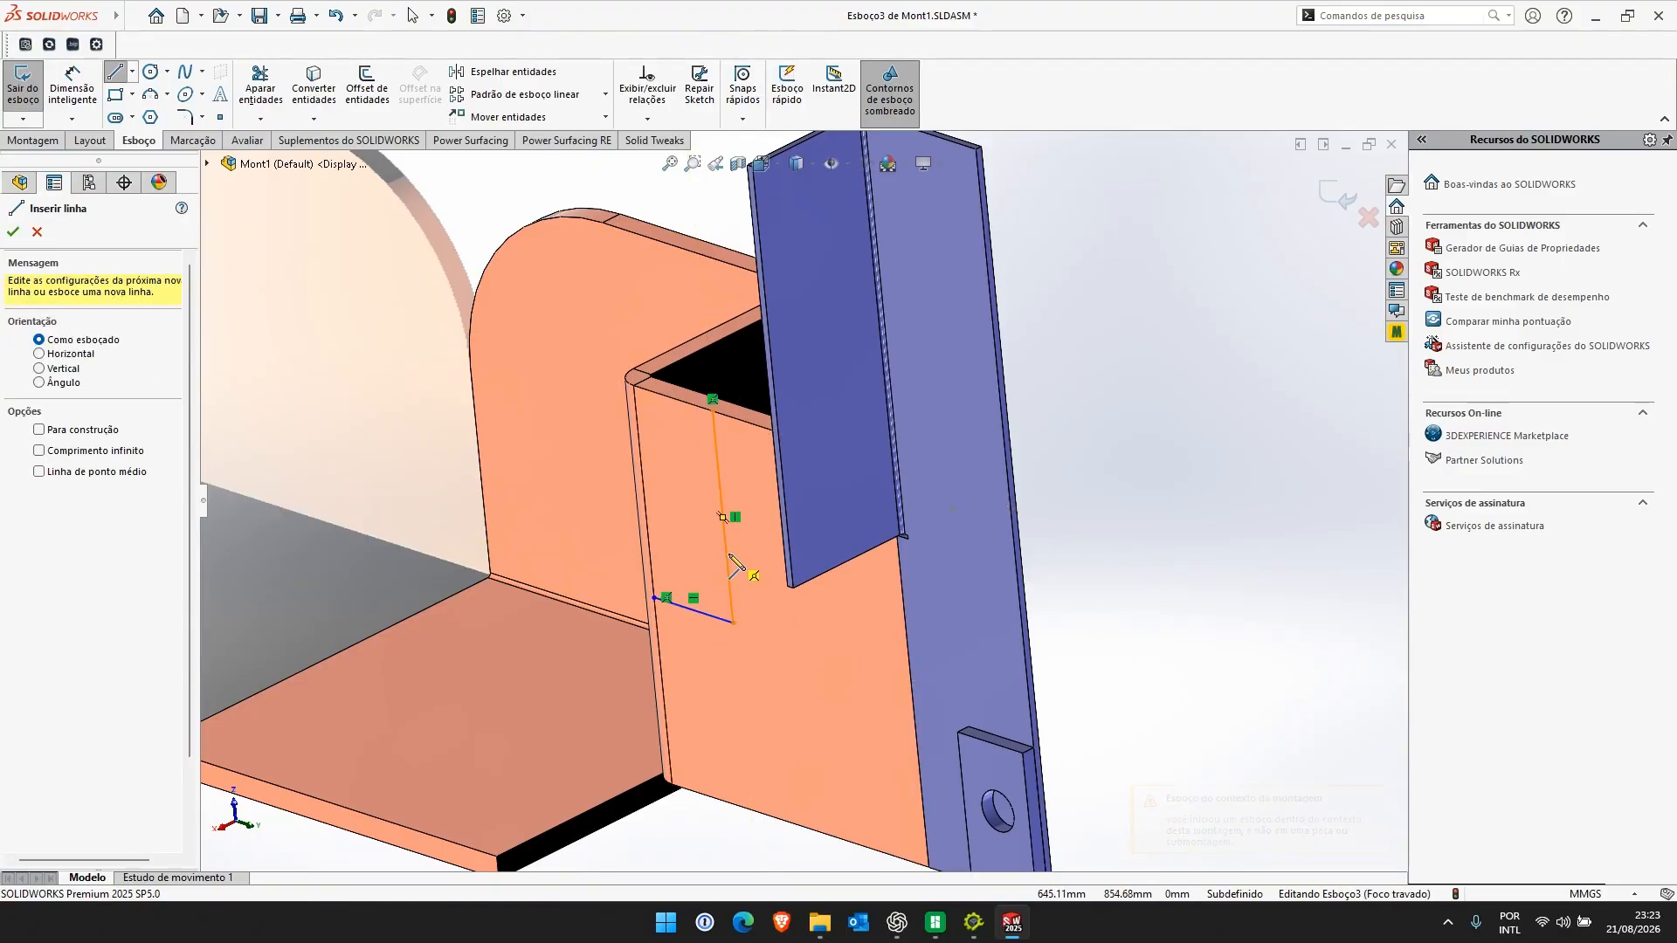
middle_click_drag(747, 580, 761, 593)
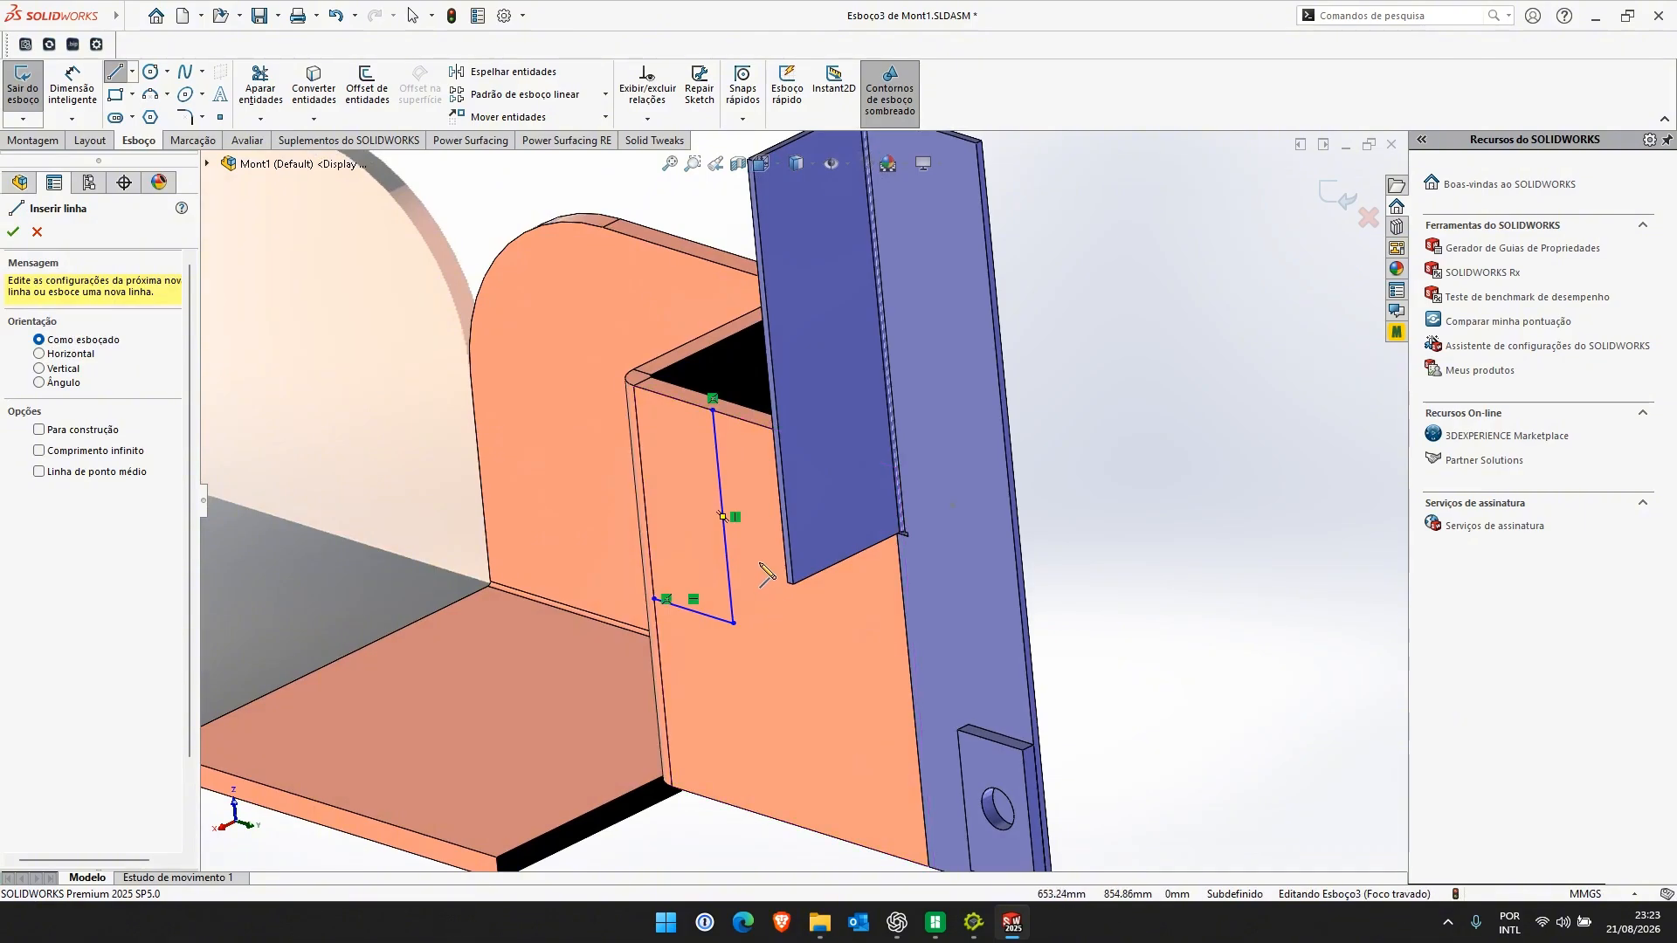
key("Escape")
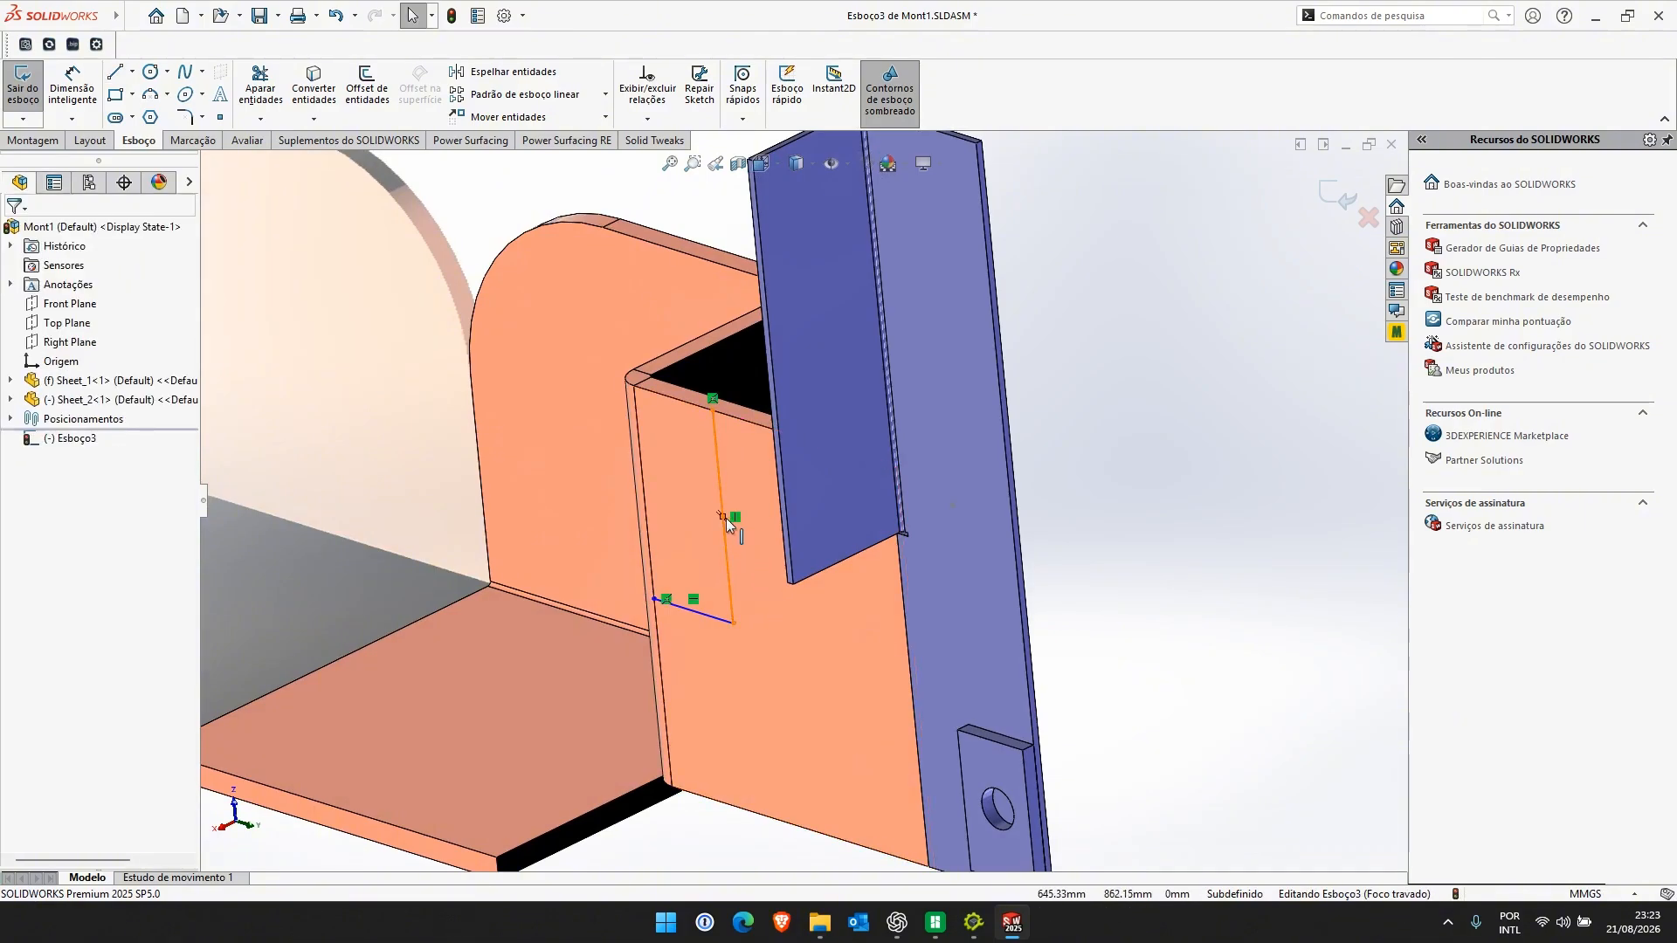
middle_click_drag(745, 568, 756, 521)
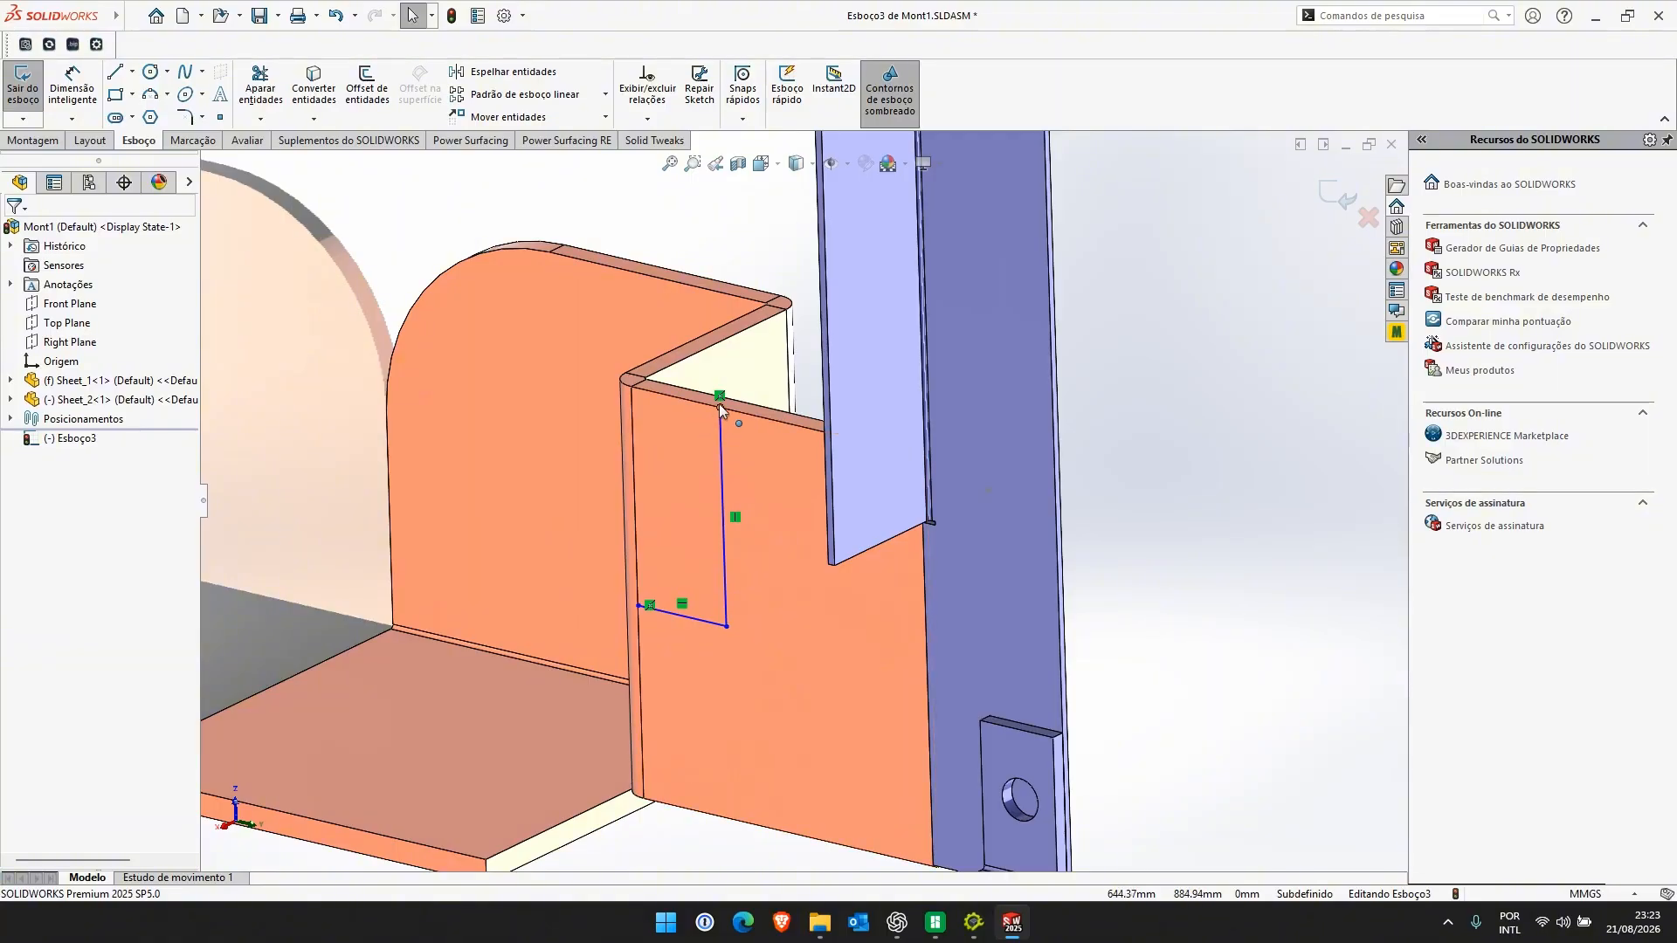
middle_click_drag(1091, 477, 786, 523)
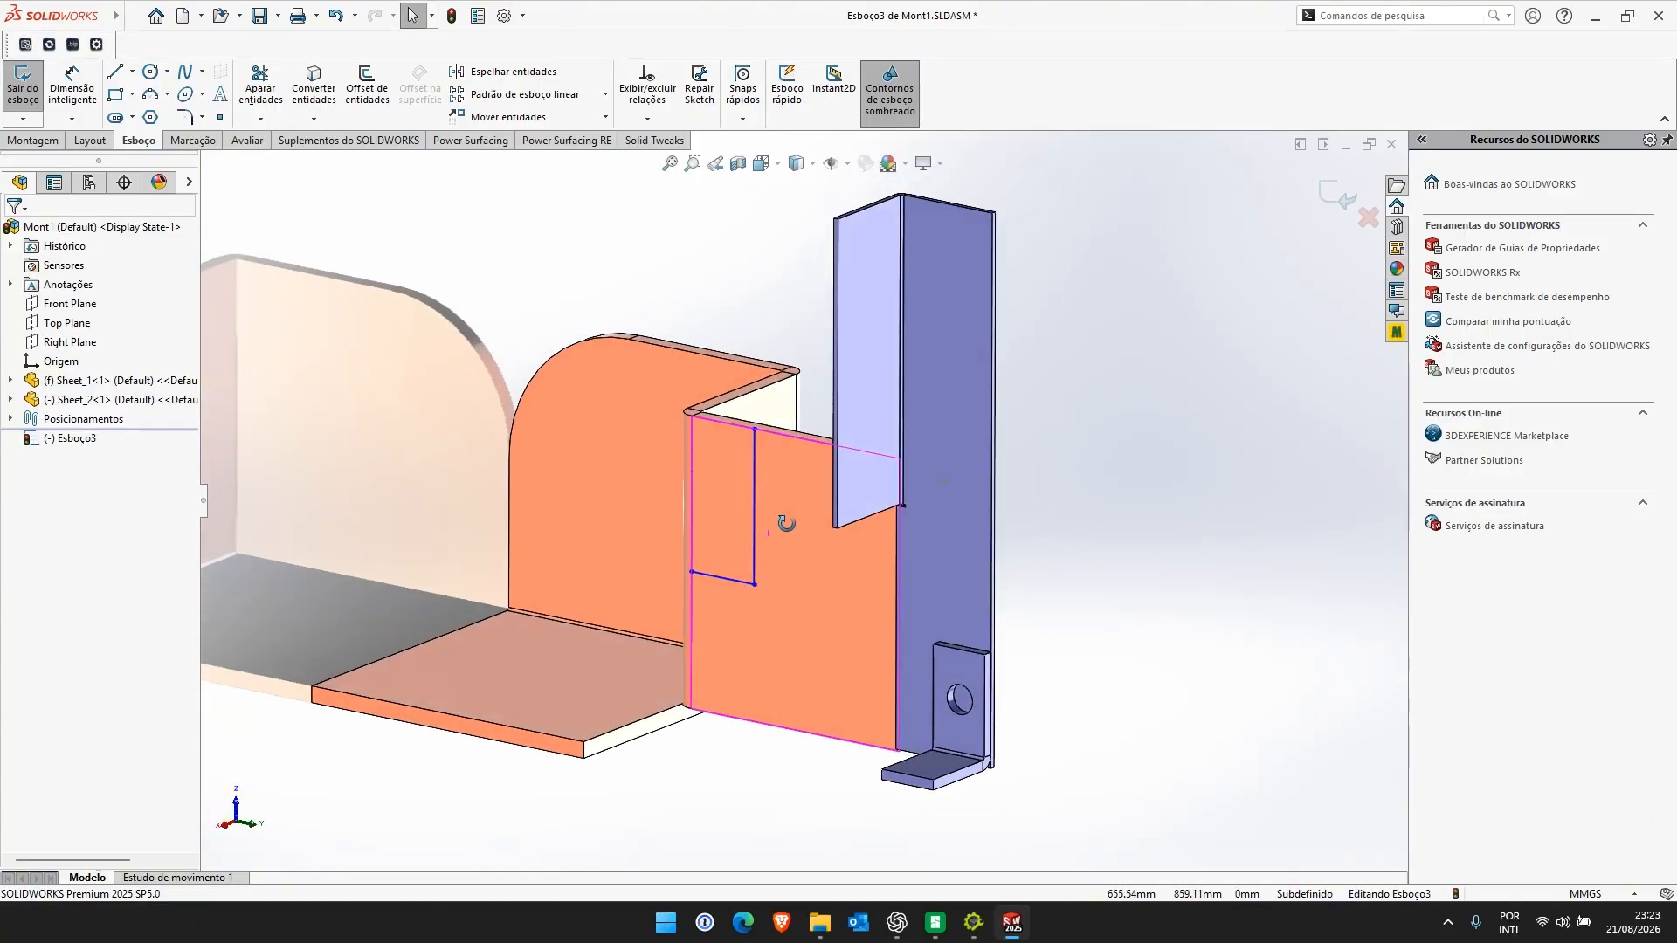
left_click(1327, 201)
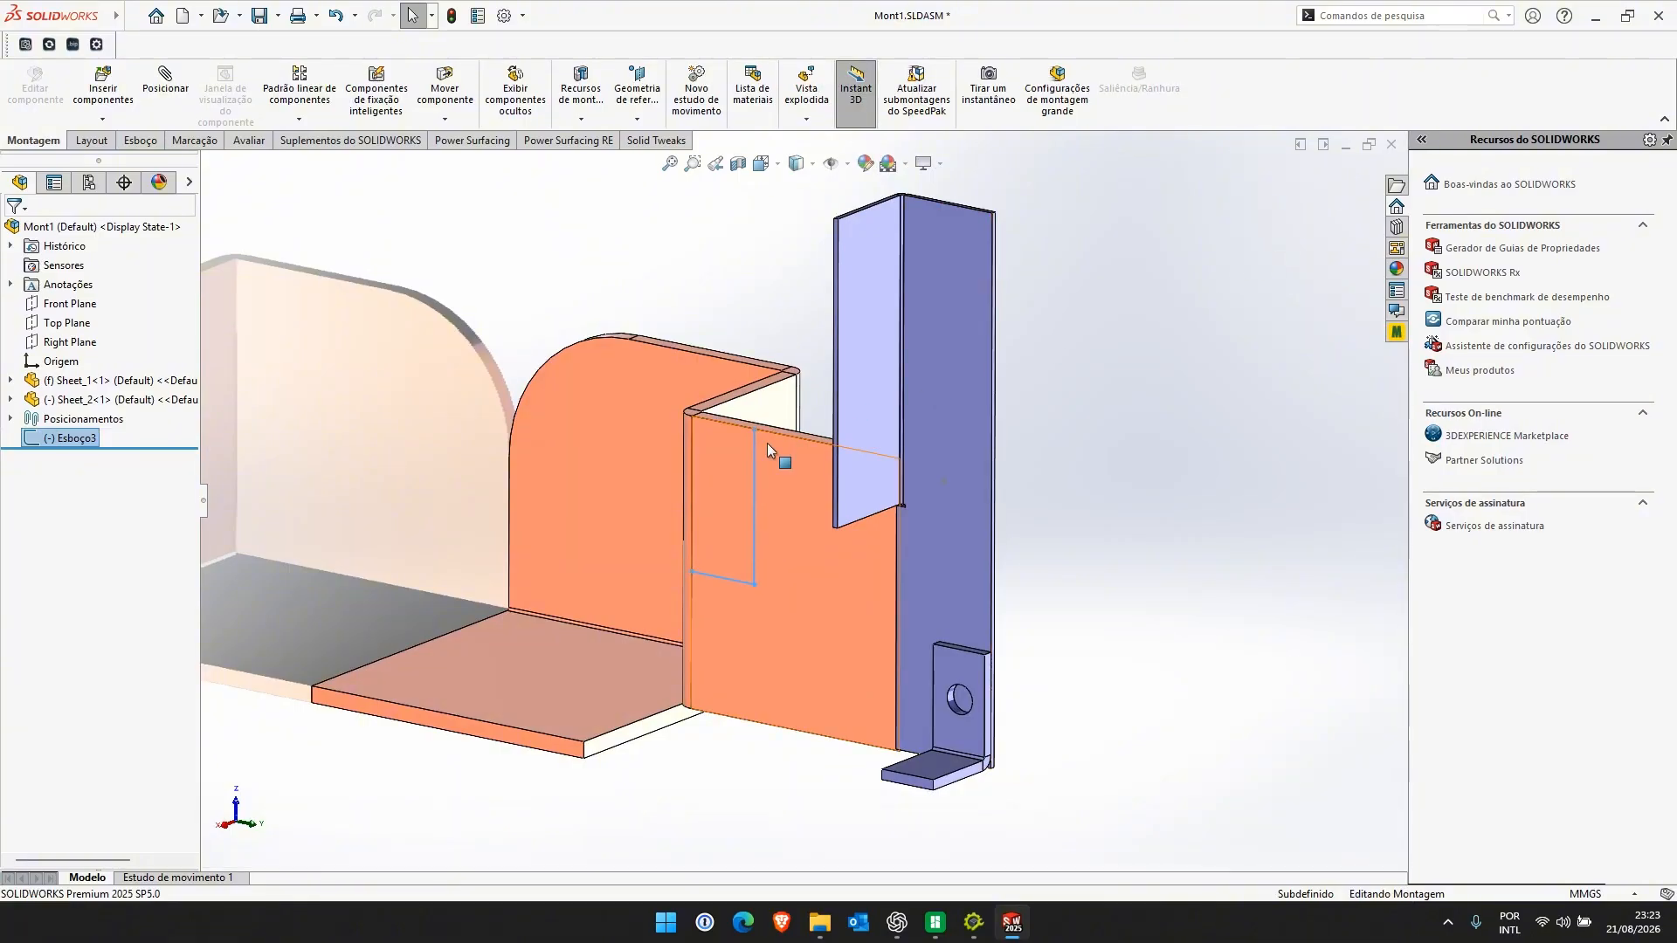
left_click(1147, 488)
Try the default Orientation view selector on the Sheet_2 flange face by choosing the Frontal view, and reopen and dismiss the selector
left_click(973, 921)
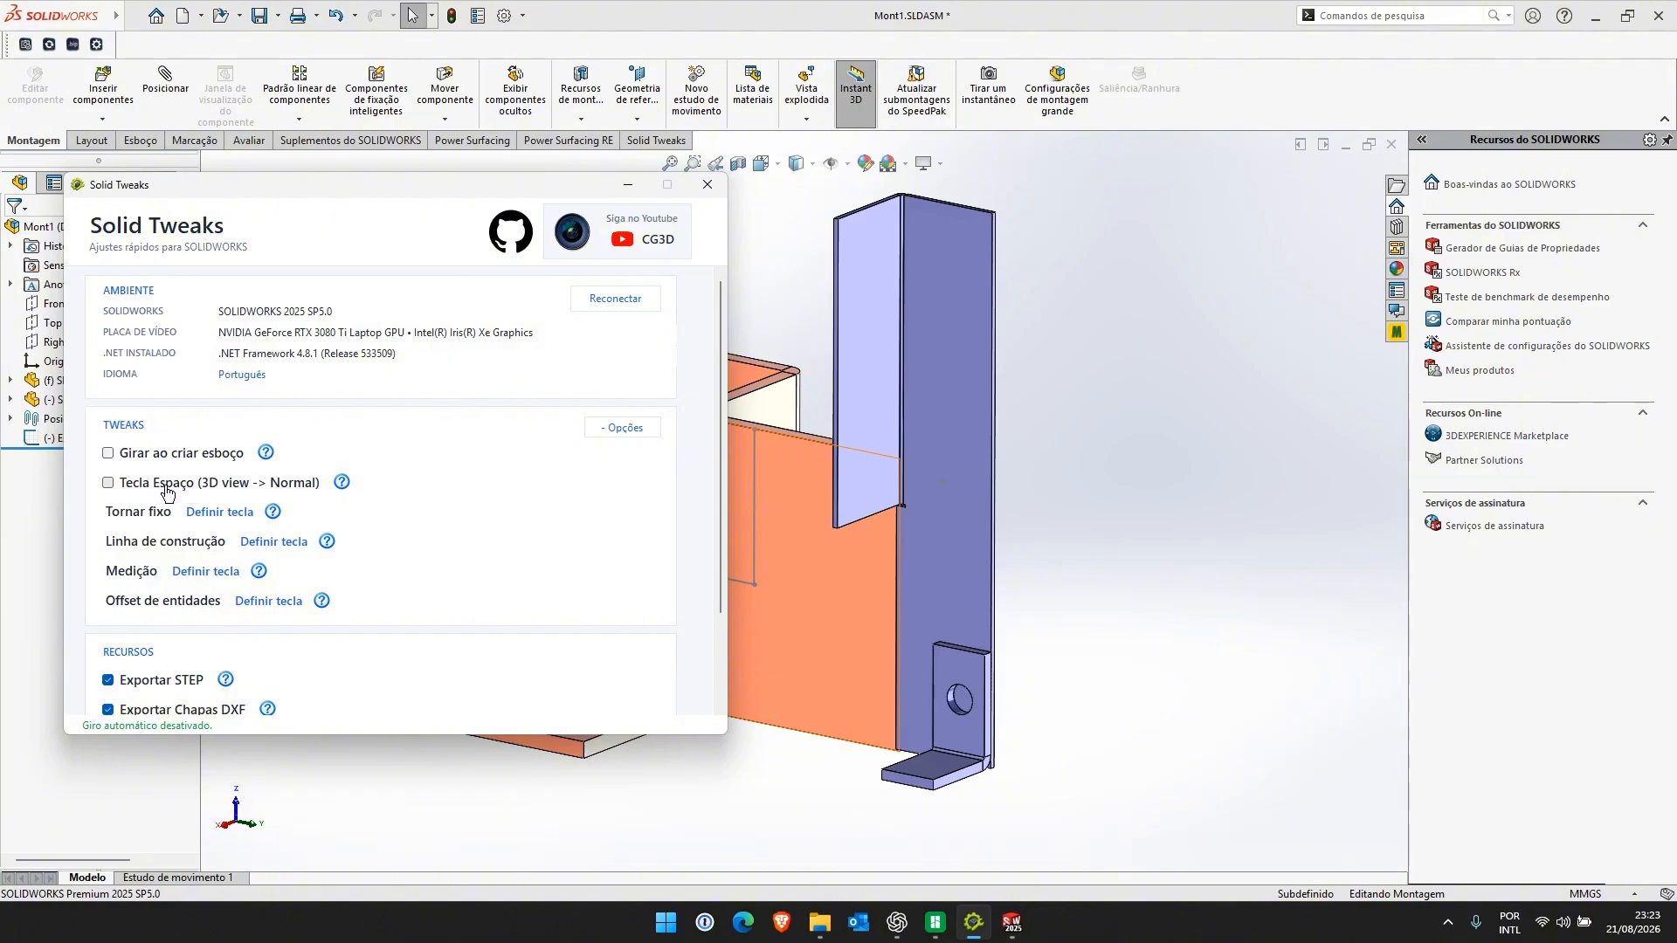
left_click(1090, 517)
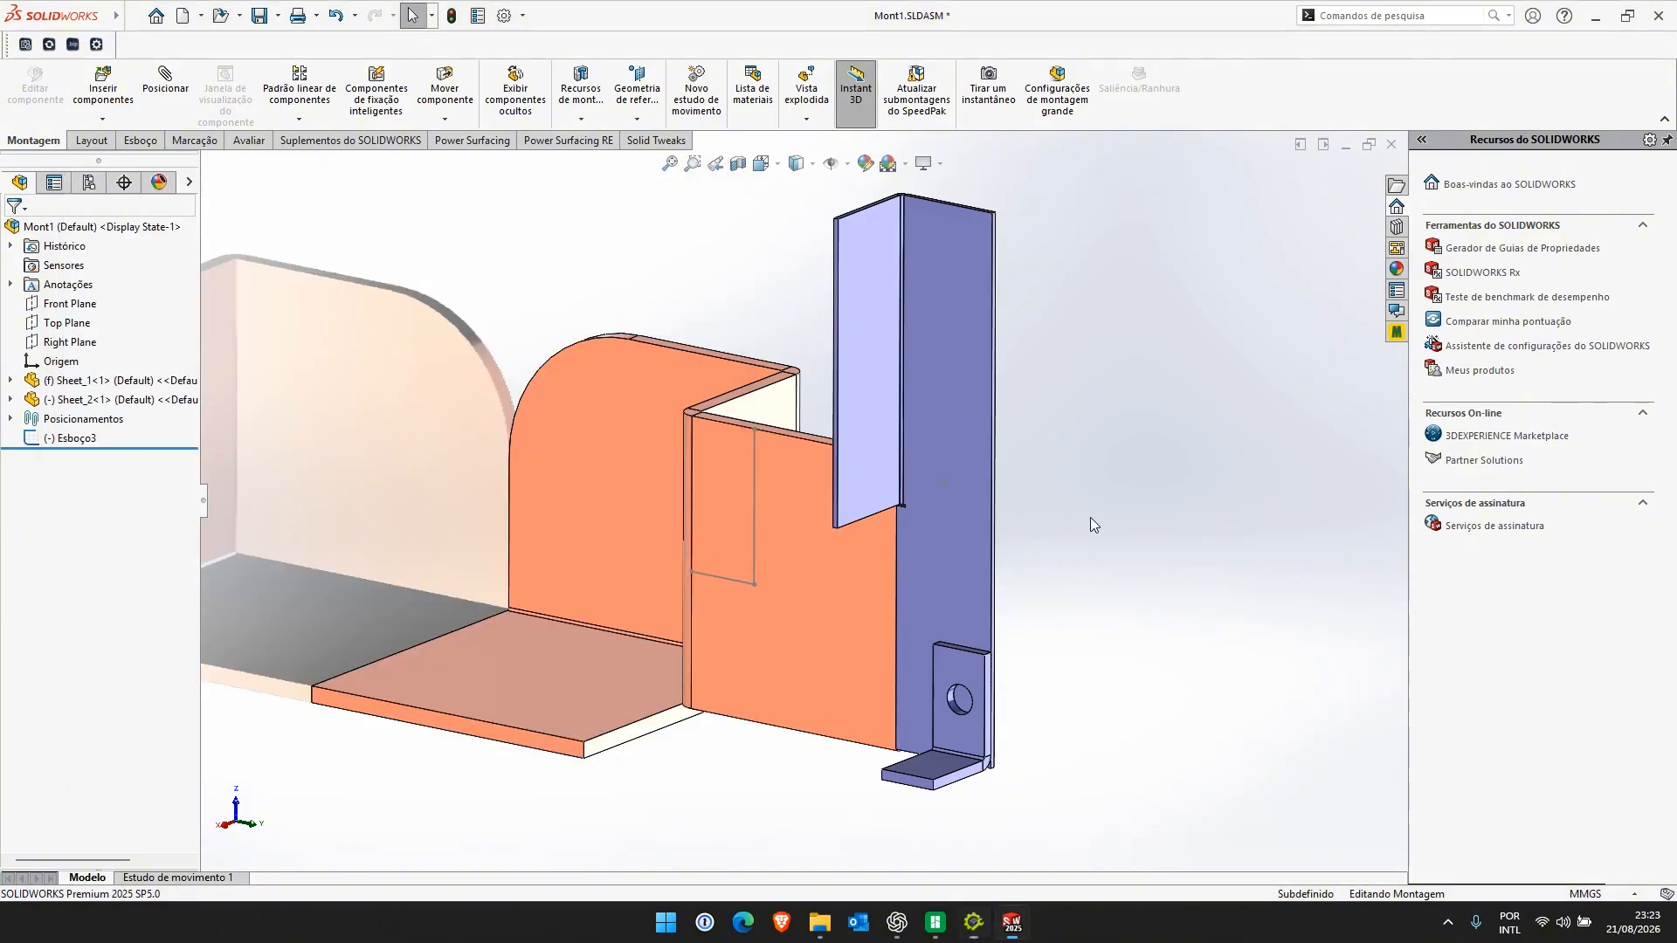
left_click(799, 558)
key("space")
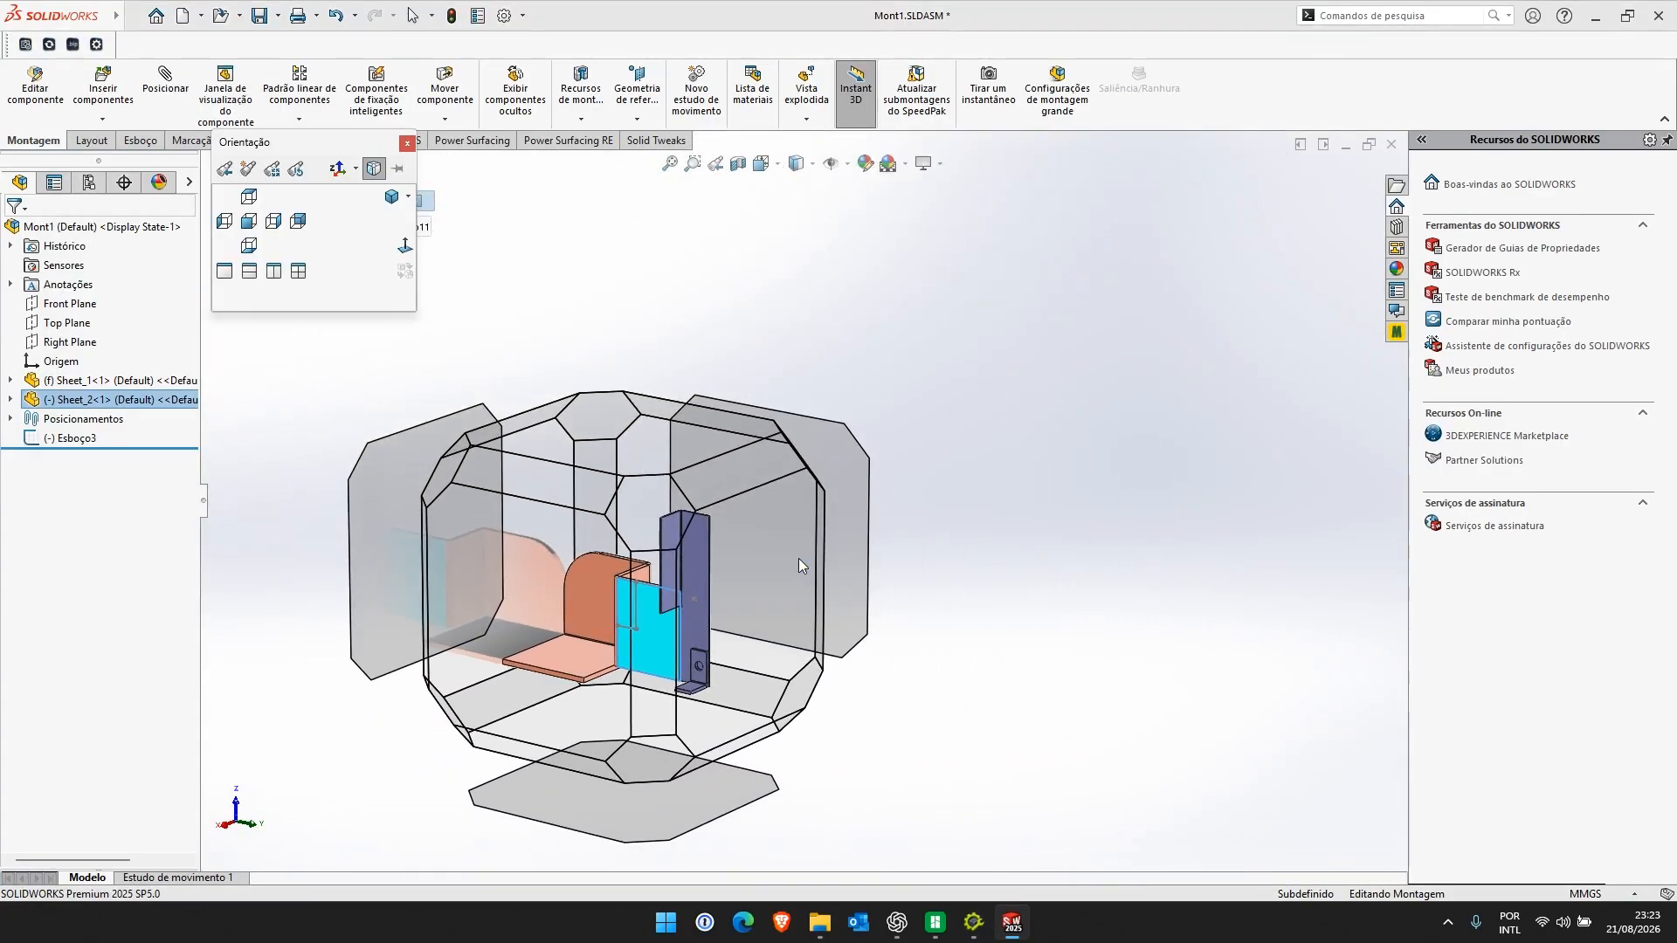
left_click(563, 528)
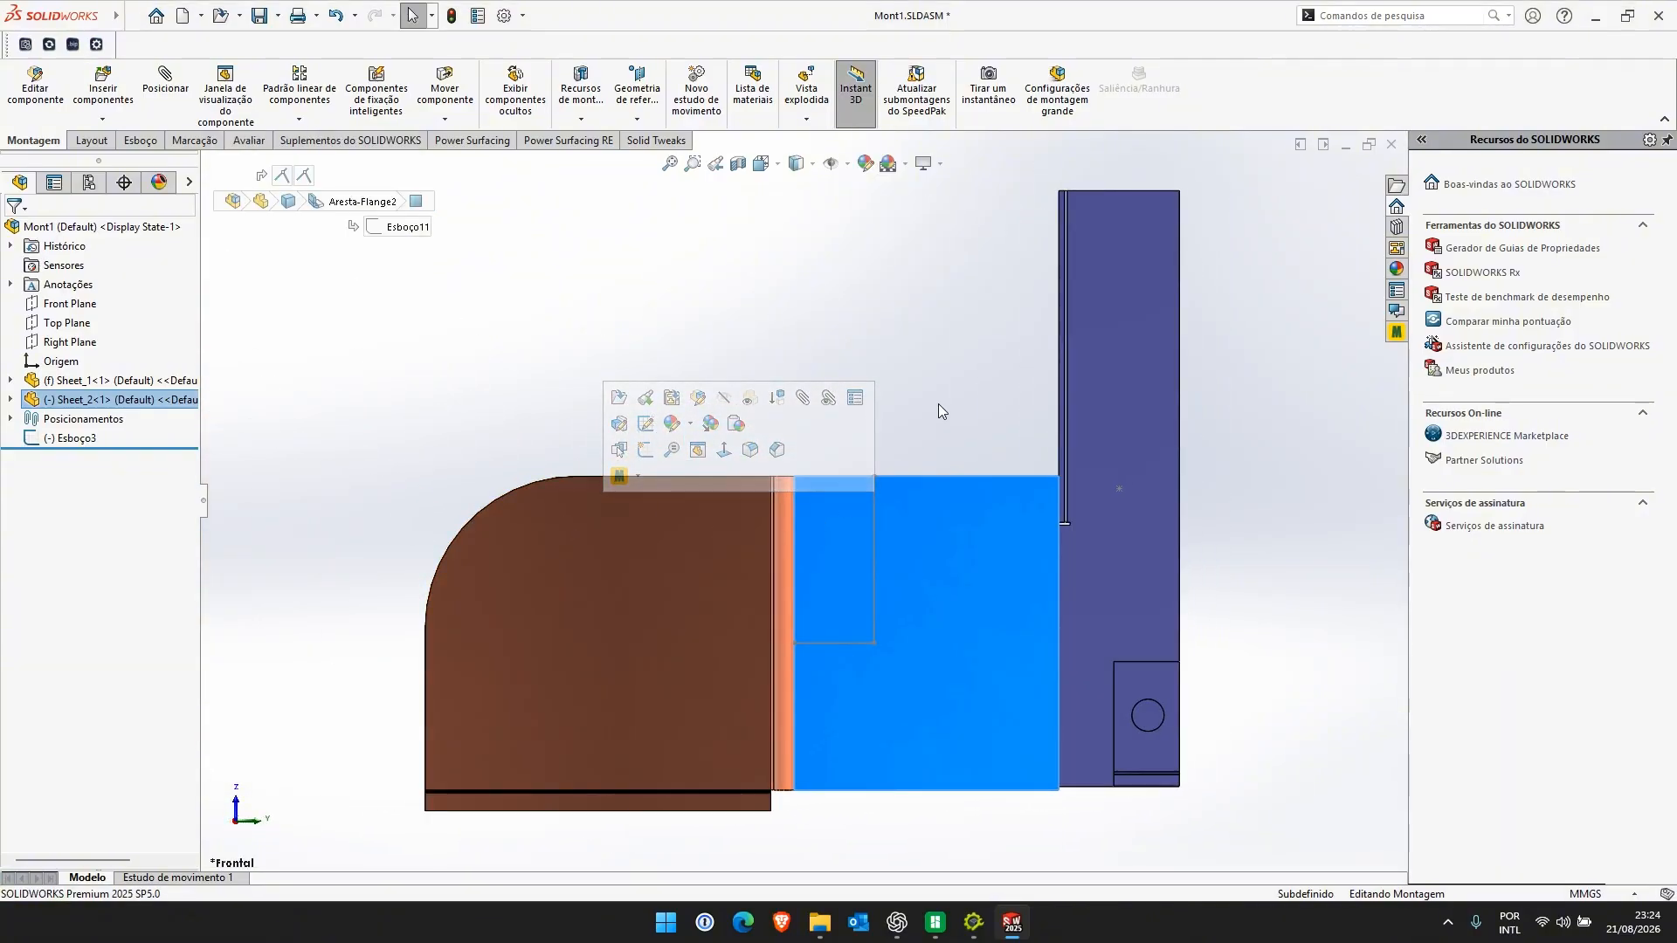
left_click(938, 403)
middle_click_drag(976, 523, 932, 646)
key("space")
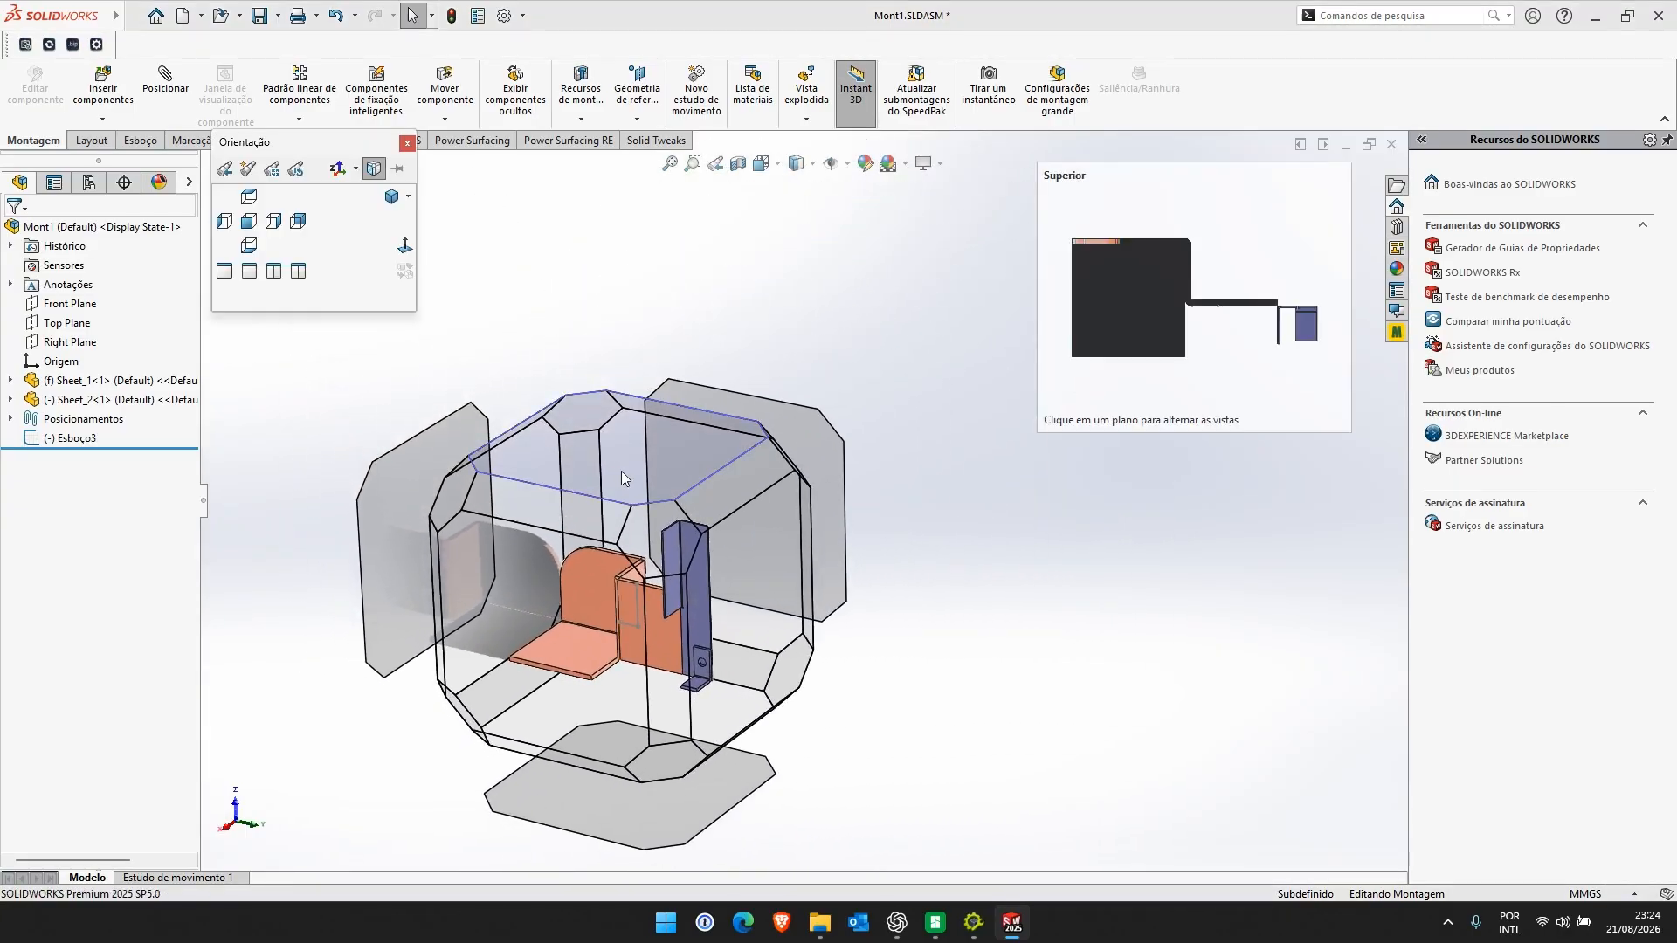
left_click(962, 619)
Enable Tecla Espaço (3D view -> Normal) in Solid Tweaks and orient the view normal to Sheet_2's large flange face
left_click(975, 928)
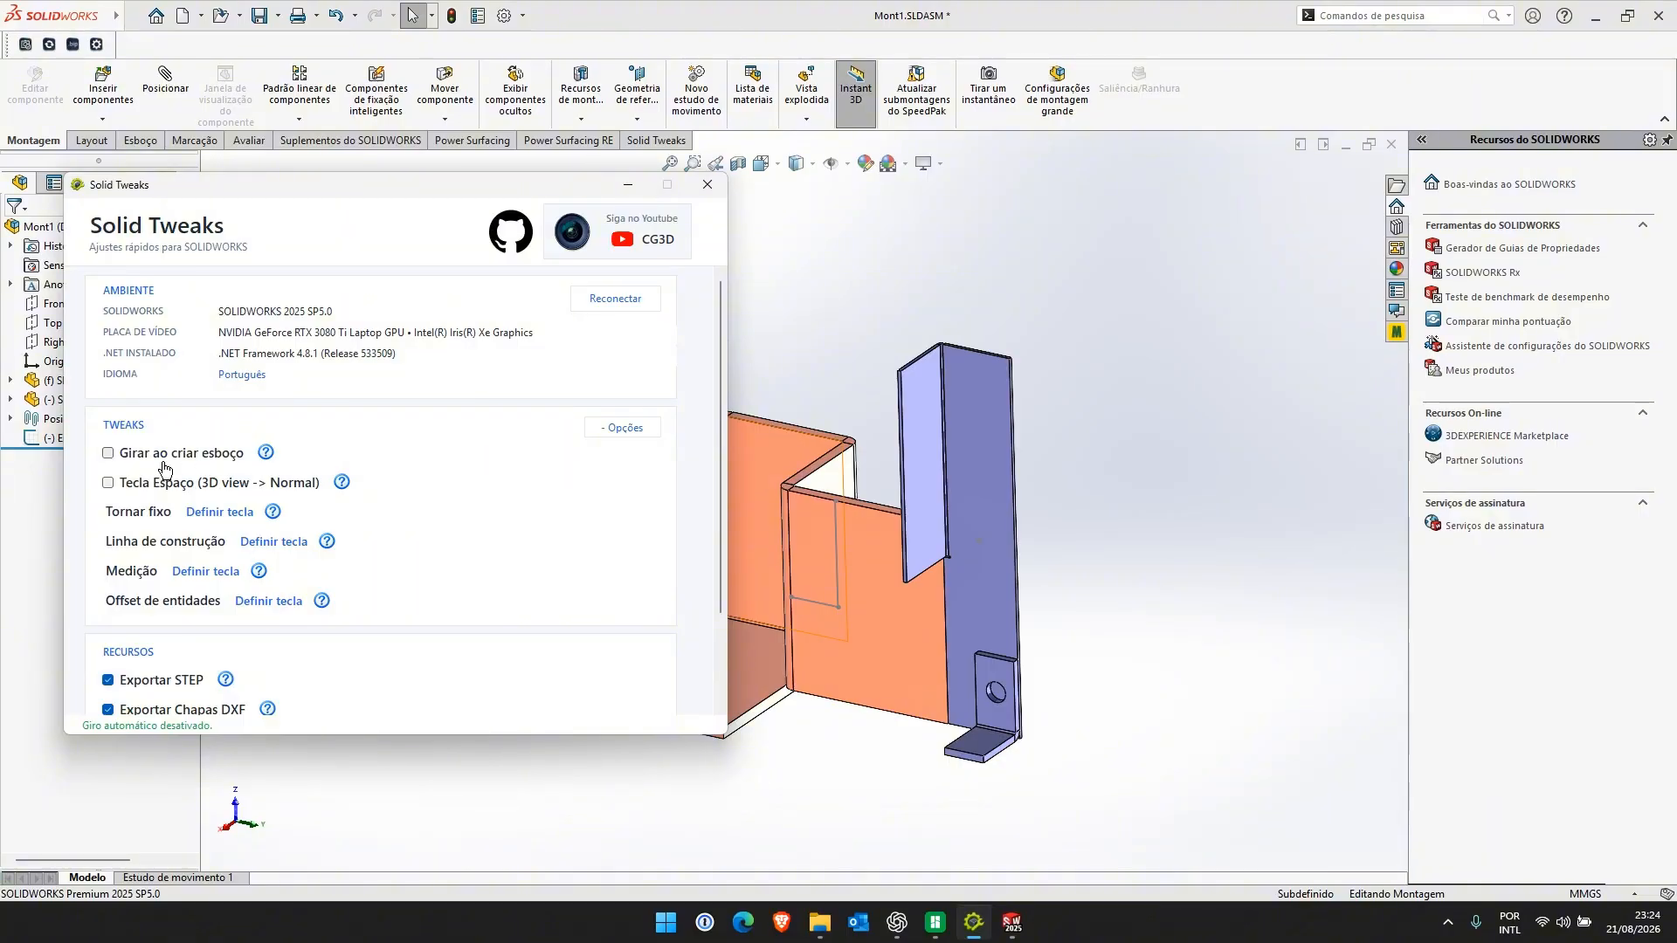
left_click(108, 482)
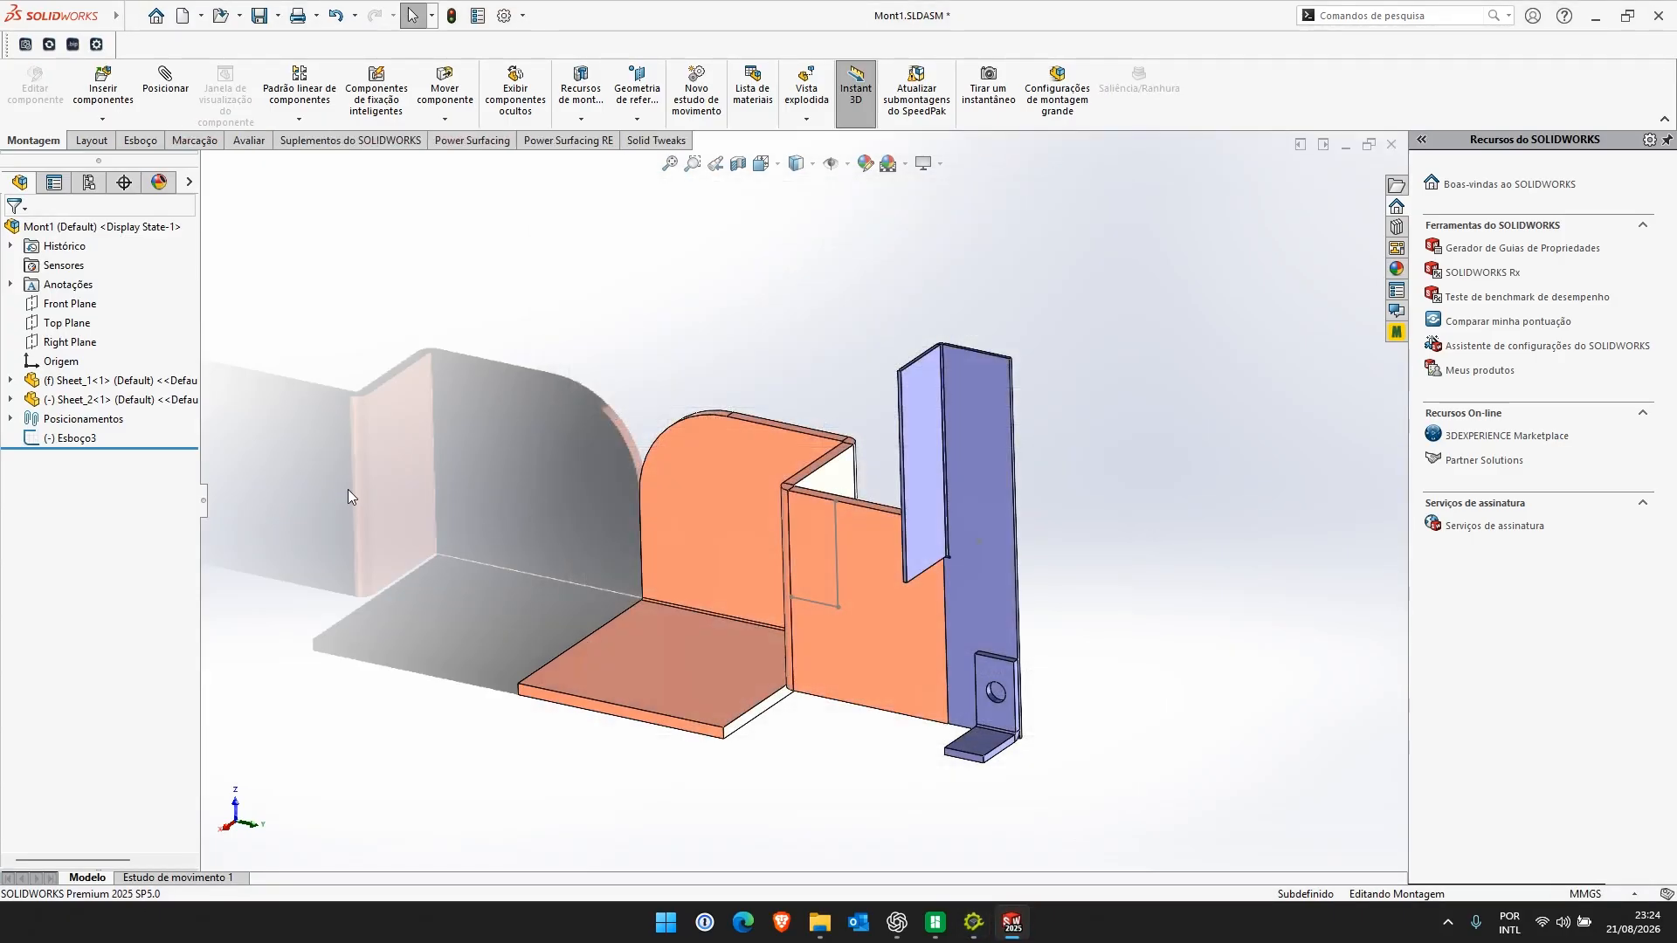
left_click(874, 617)
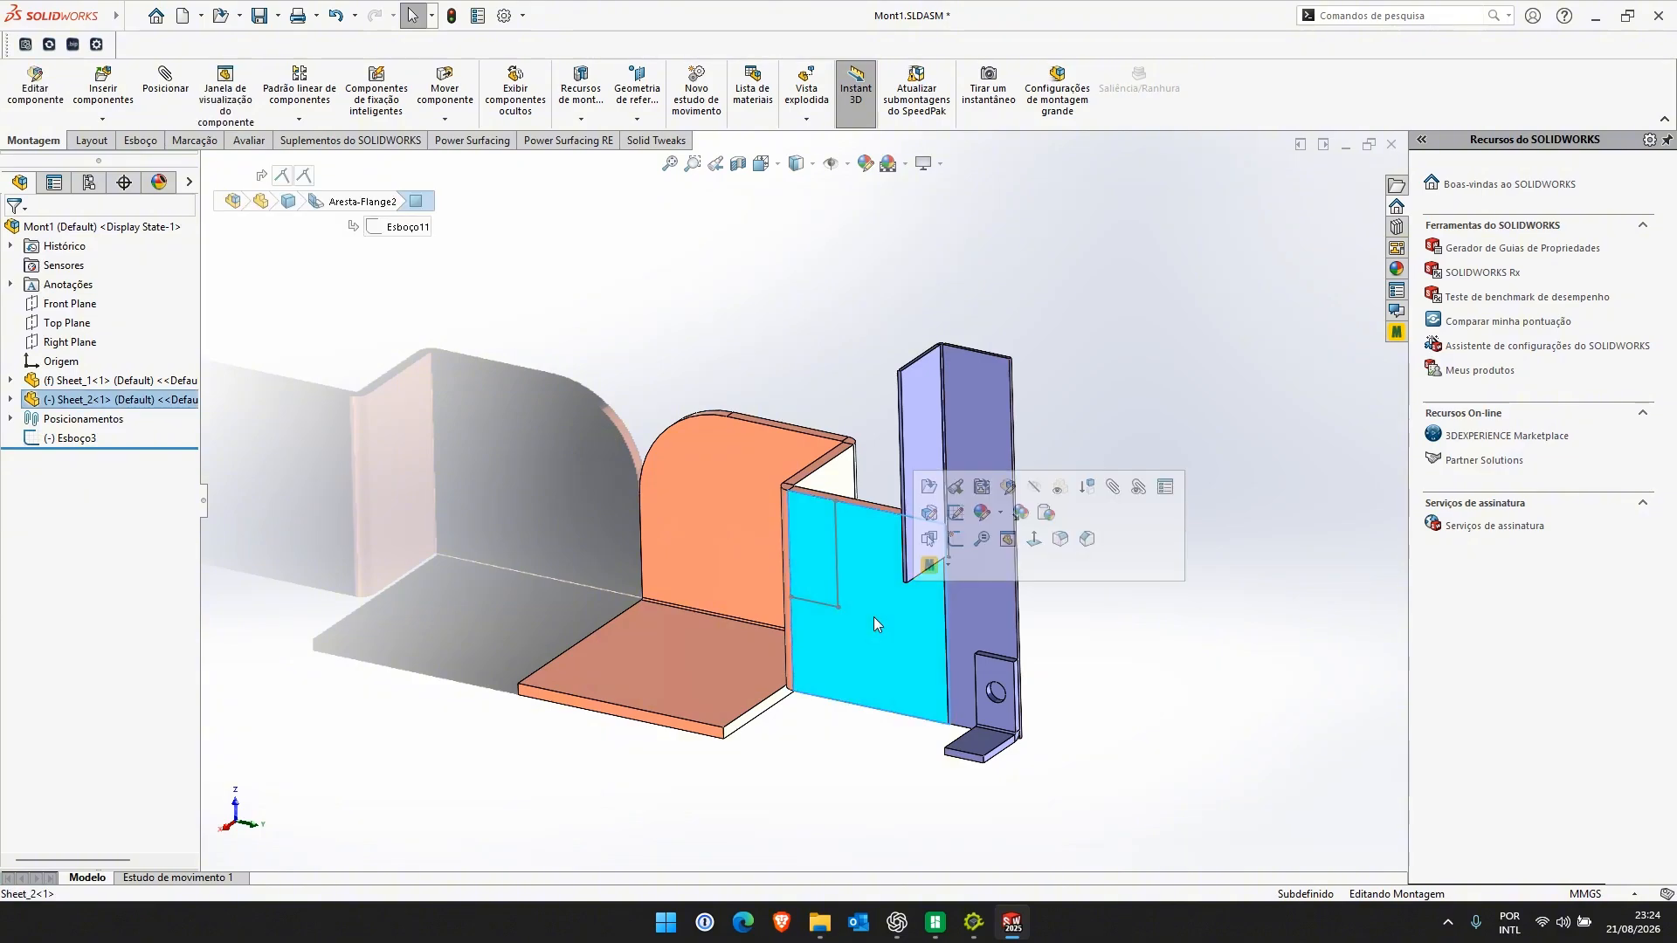
key("ctrl+8")
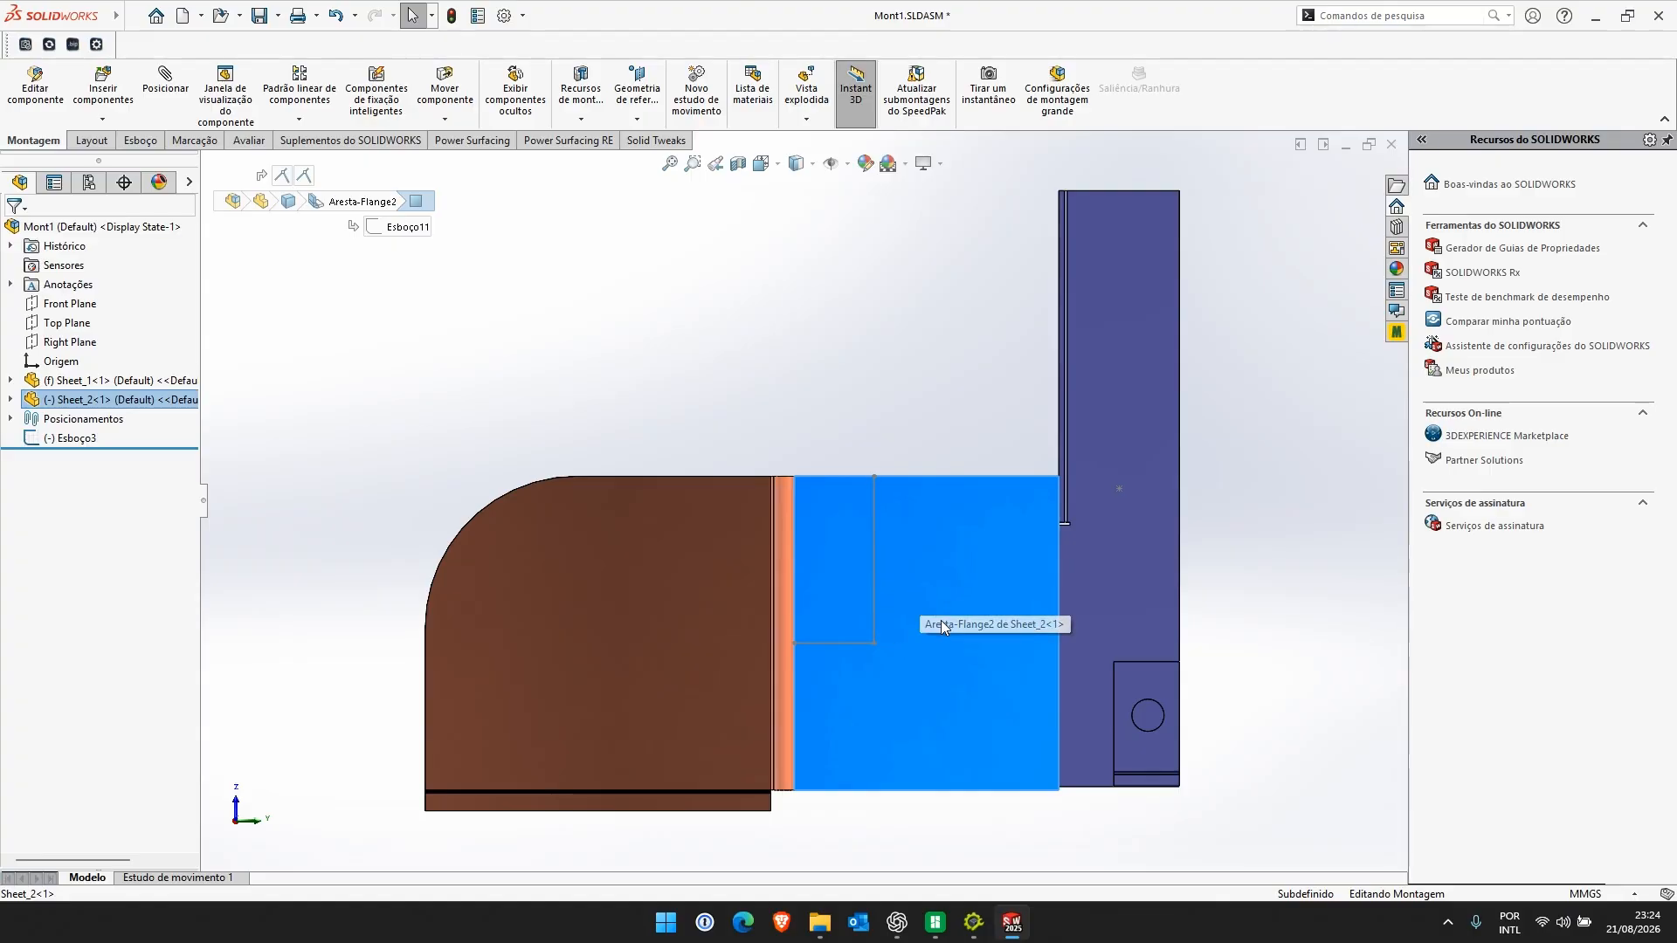
Orient the view normal to the thin upper face of Sheet_2's short connecting flange, restore an angled view, and switch back to Solid Tweaks
middle_click_drag(940, 627, 914, 706)
left_click(803, 450)
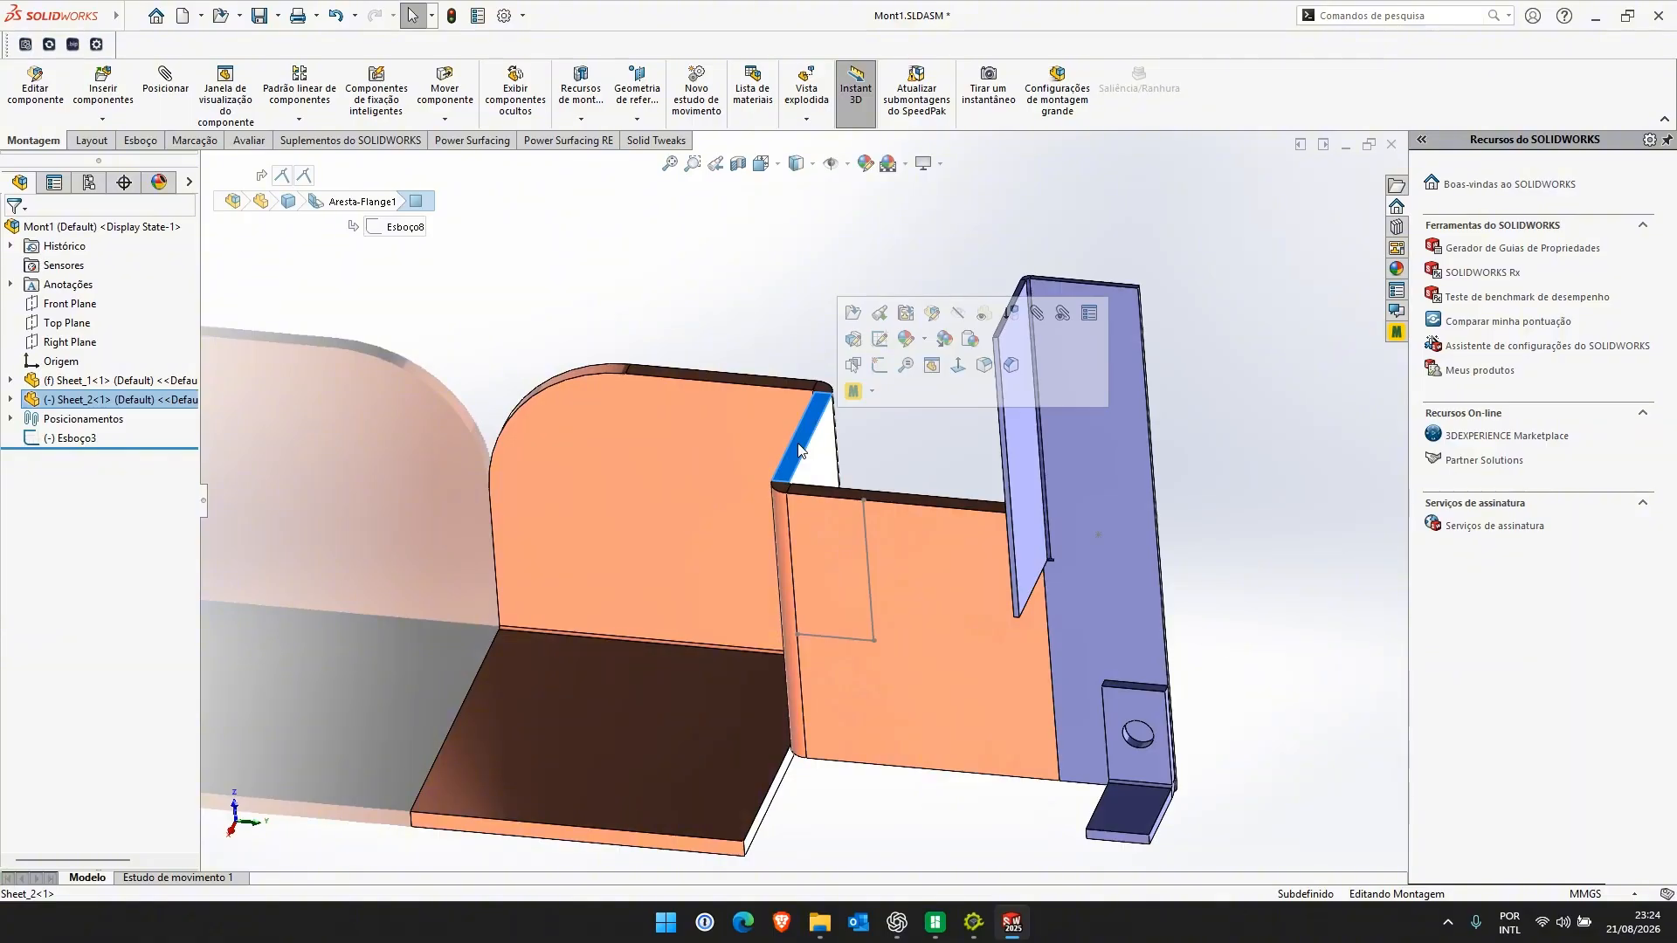
key("ctrl+1")
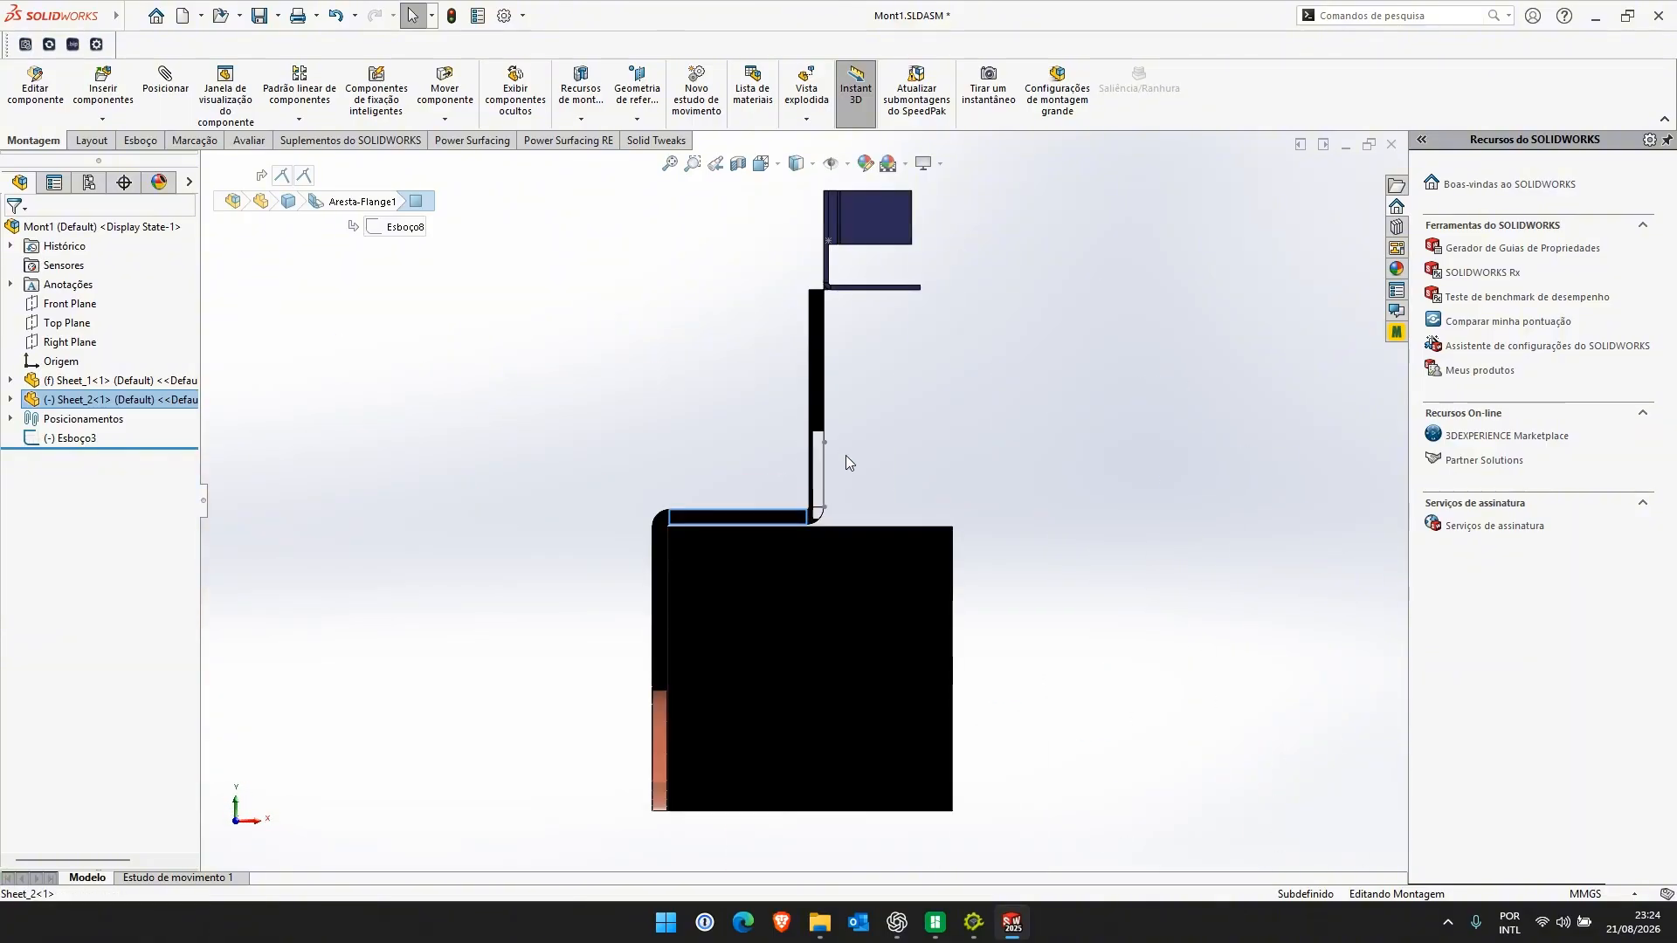
left_click(985, 569)
middle_click_drag(985, 569, 692, 350)
left_click(973, 922)
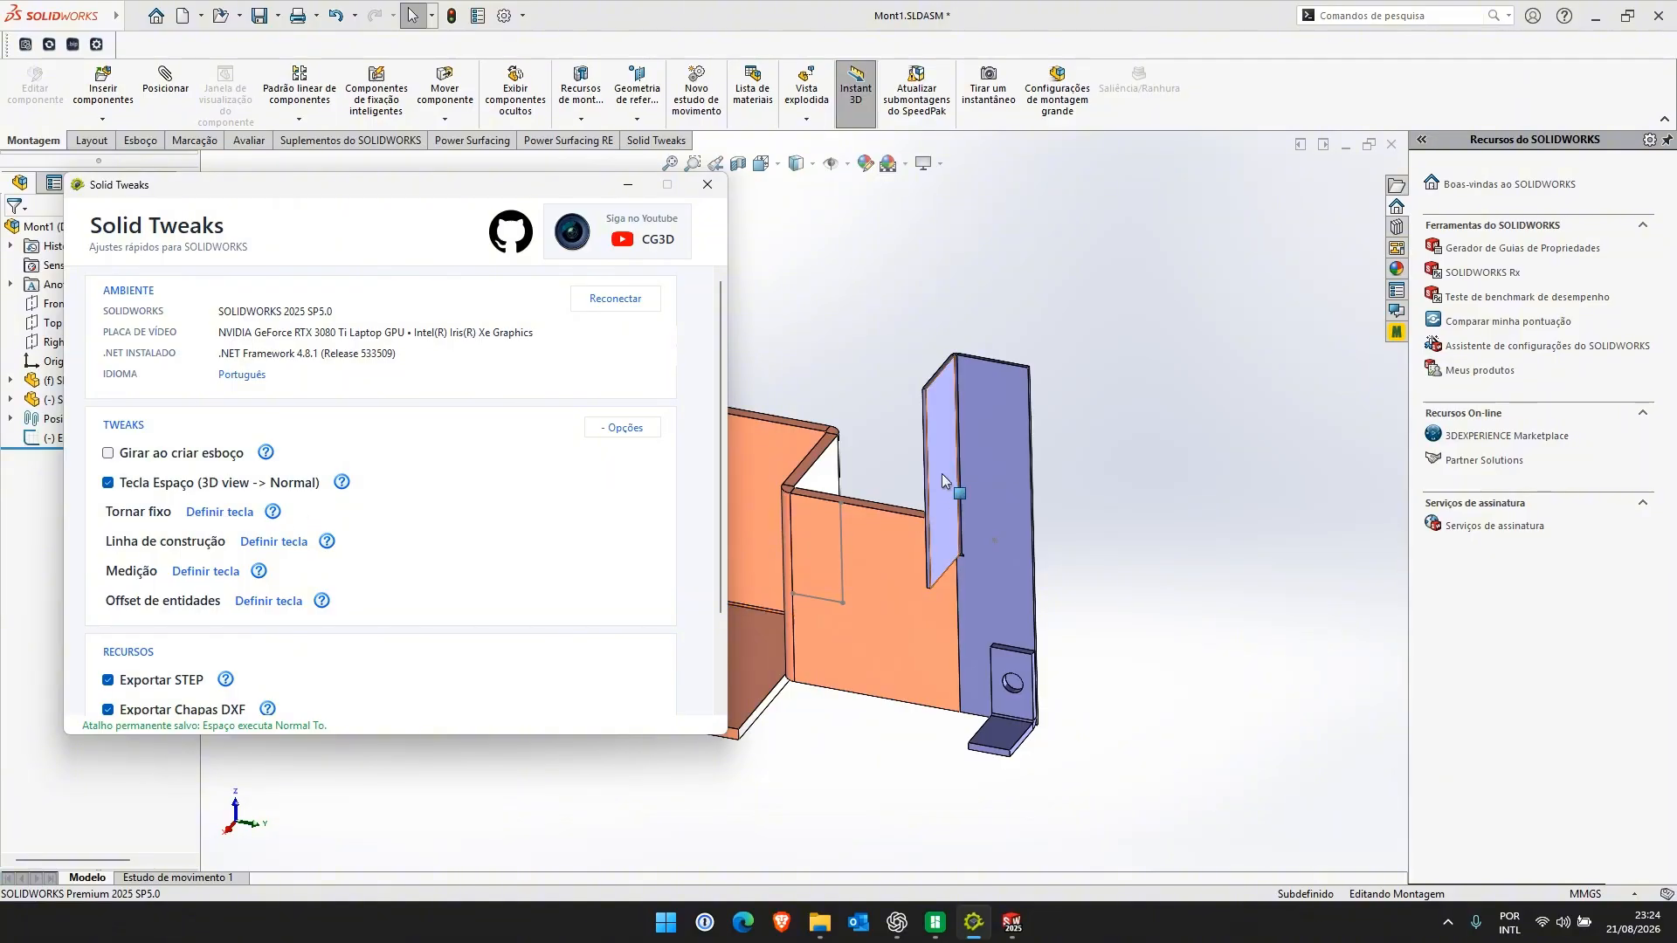
Open the existing sketch Esboço3 for editing in Mont1, and bring up and dismiss the shortcut bar
left_click(866, 440)
scroll(840, 559, "down", 4)
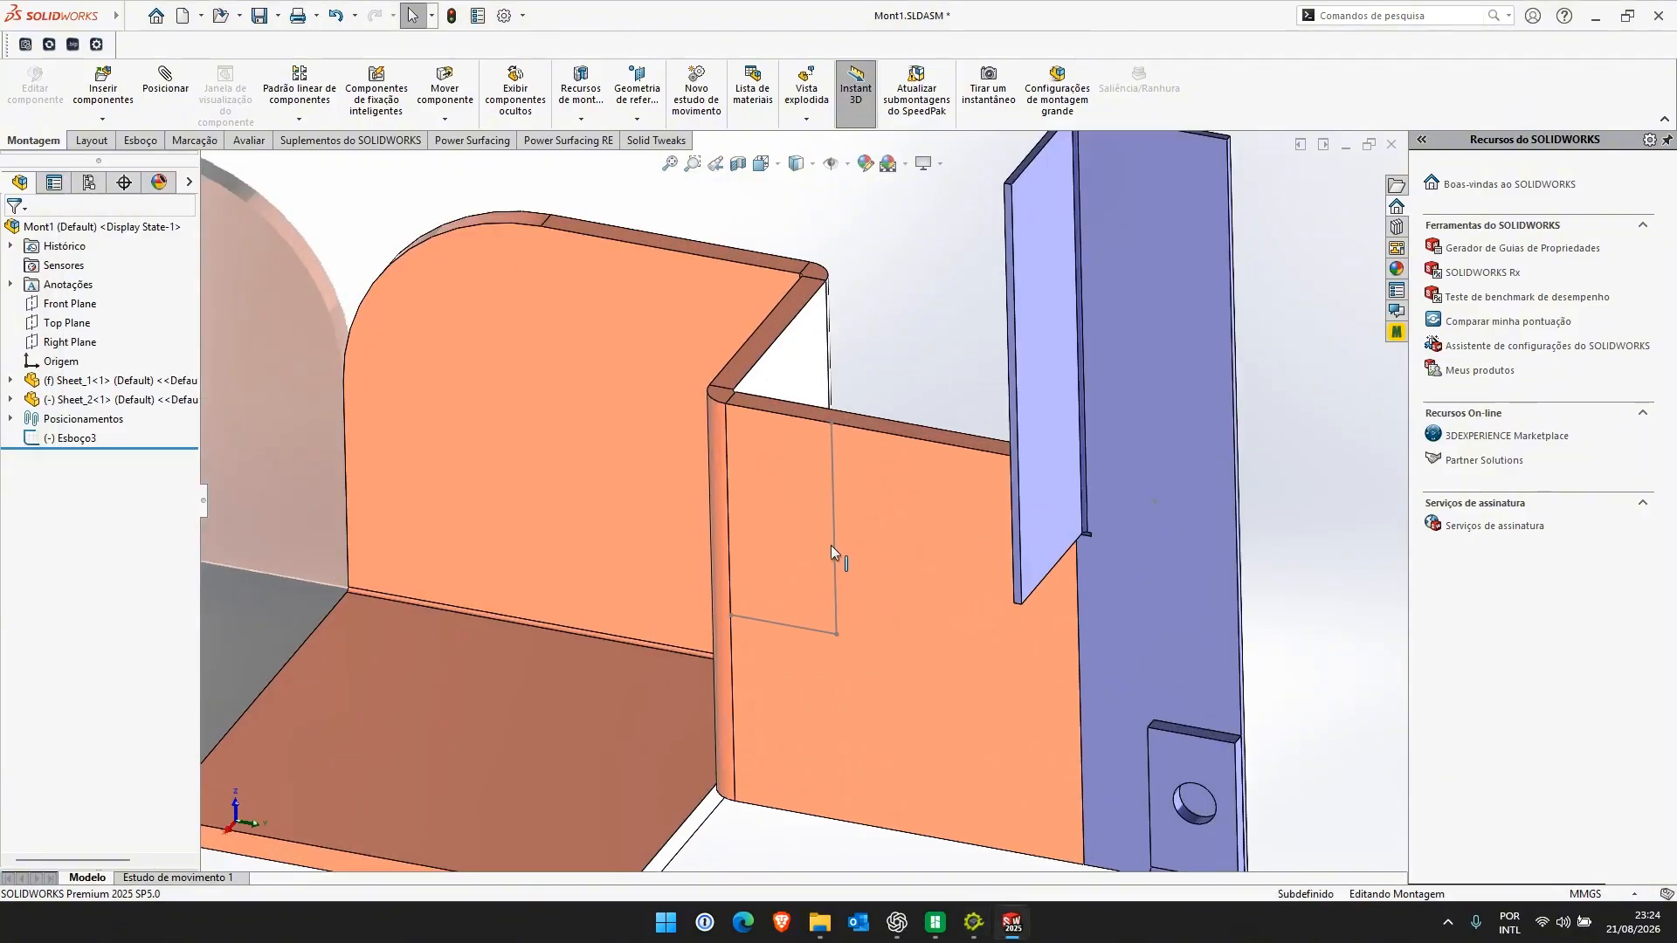
right_click(77, 437)
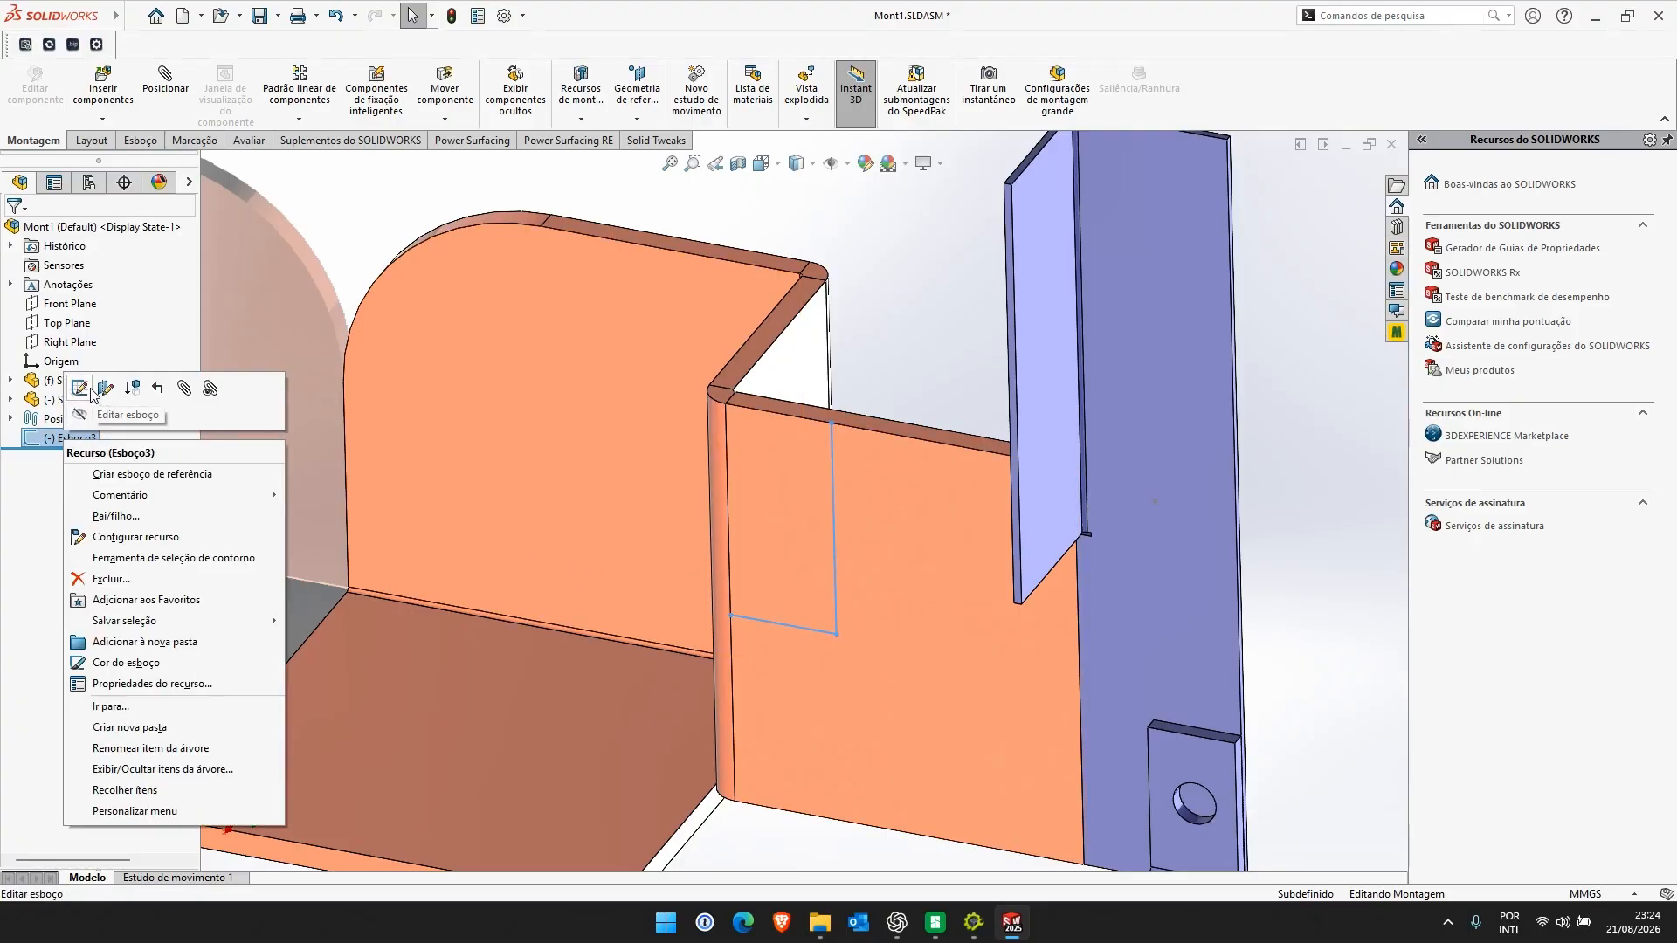
left_click(91, 393)
key("s")
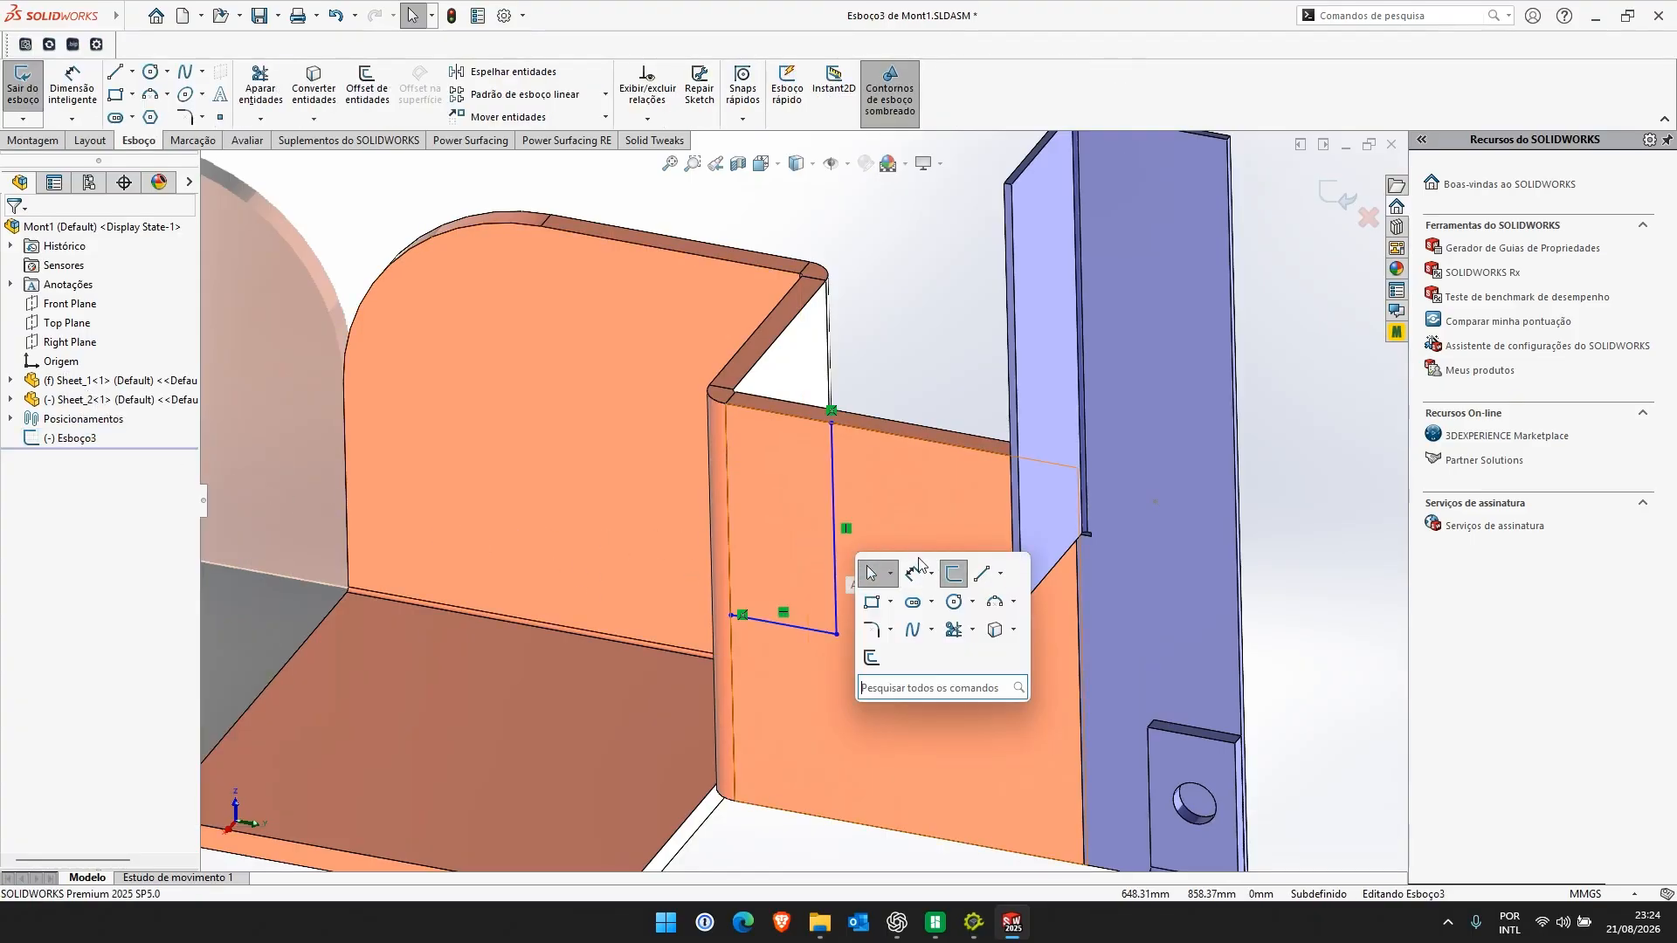
key("s")
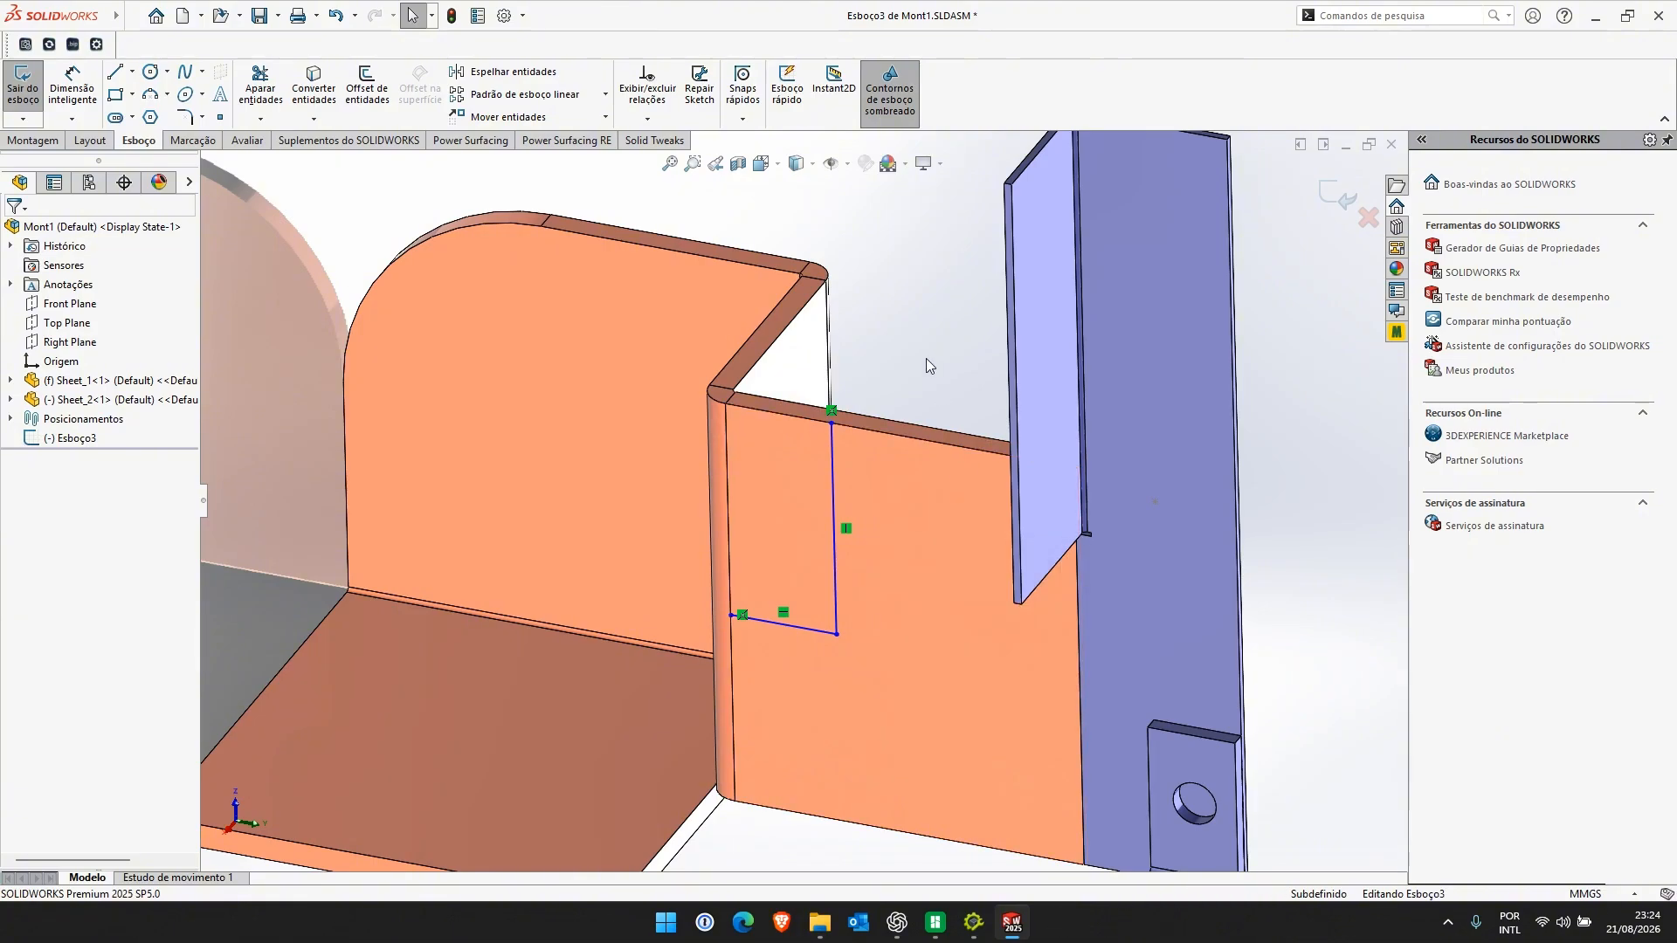
Switch to Solid Tweaks, assign the F key to Tornar fixo, and return to the sketch in SOLIDWORKS
mouse_move(976, 933)
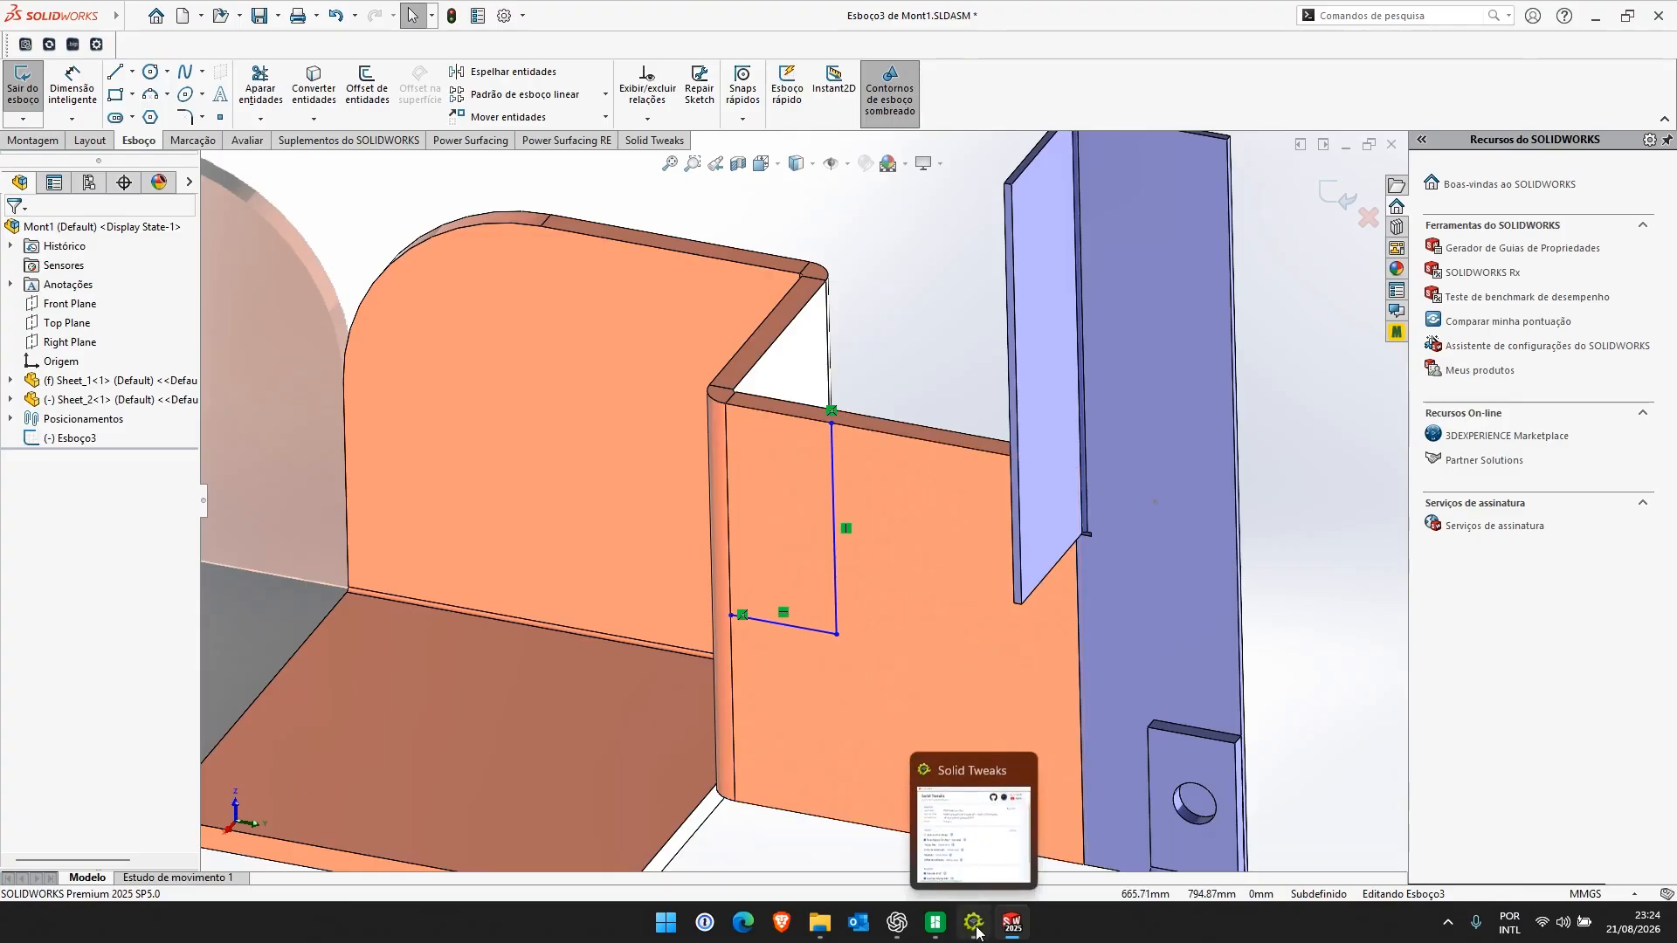
left_click(975, 931)
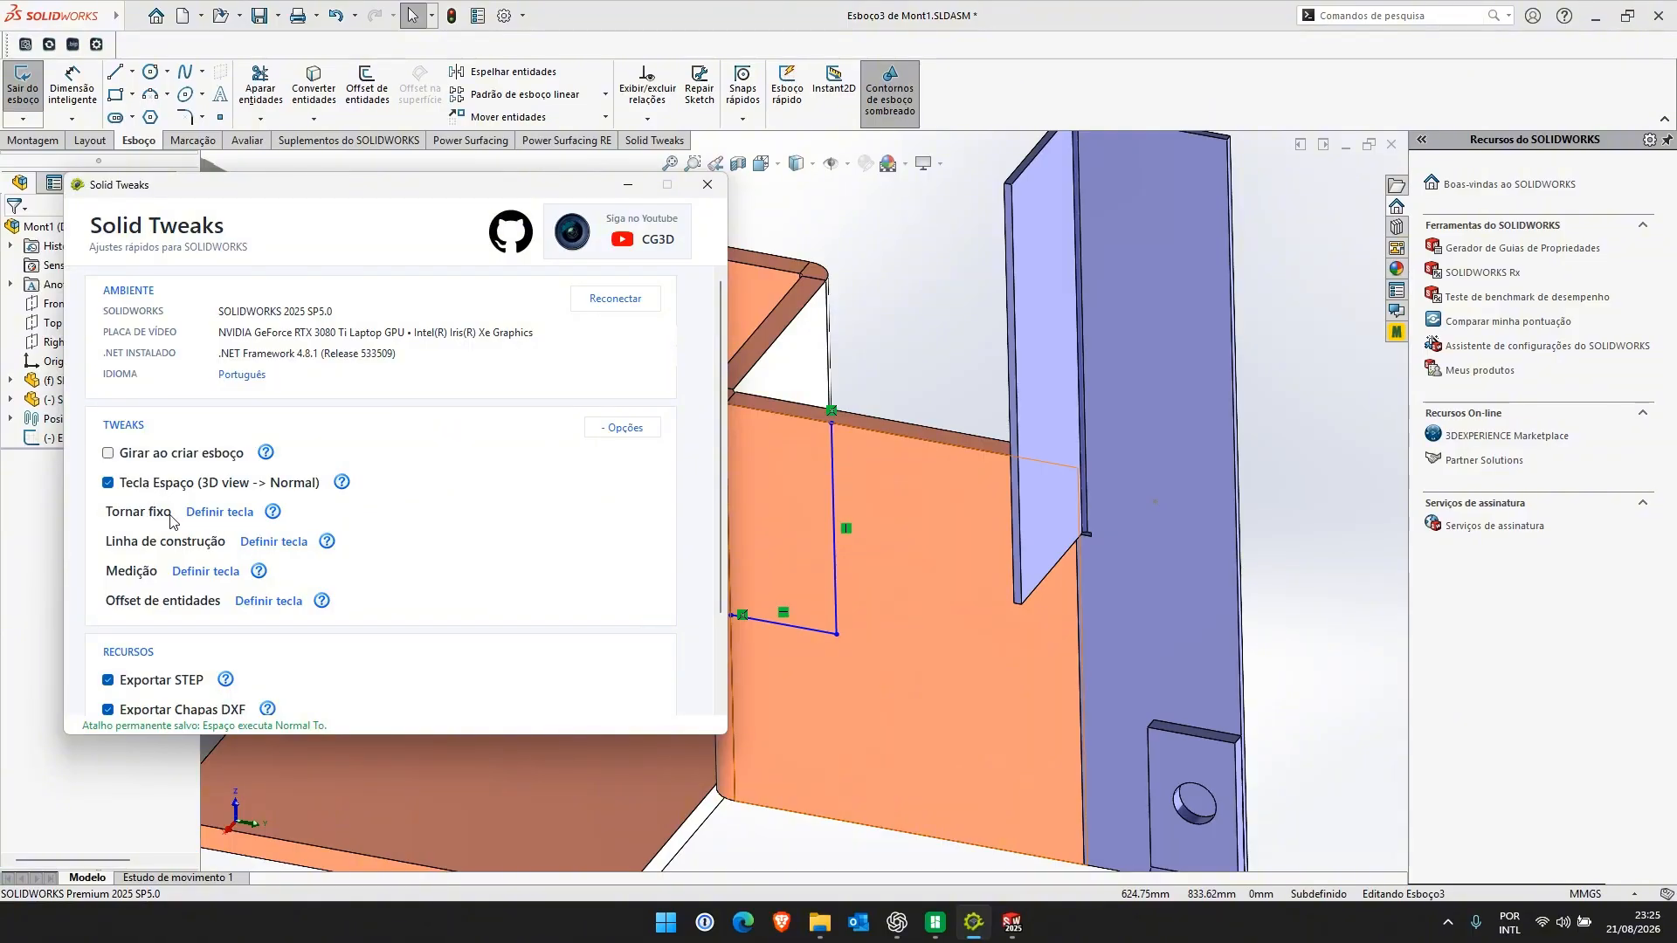
left_click(217, 519)
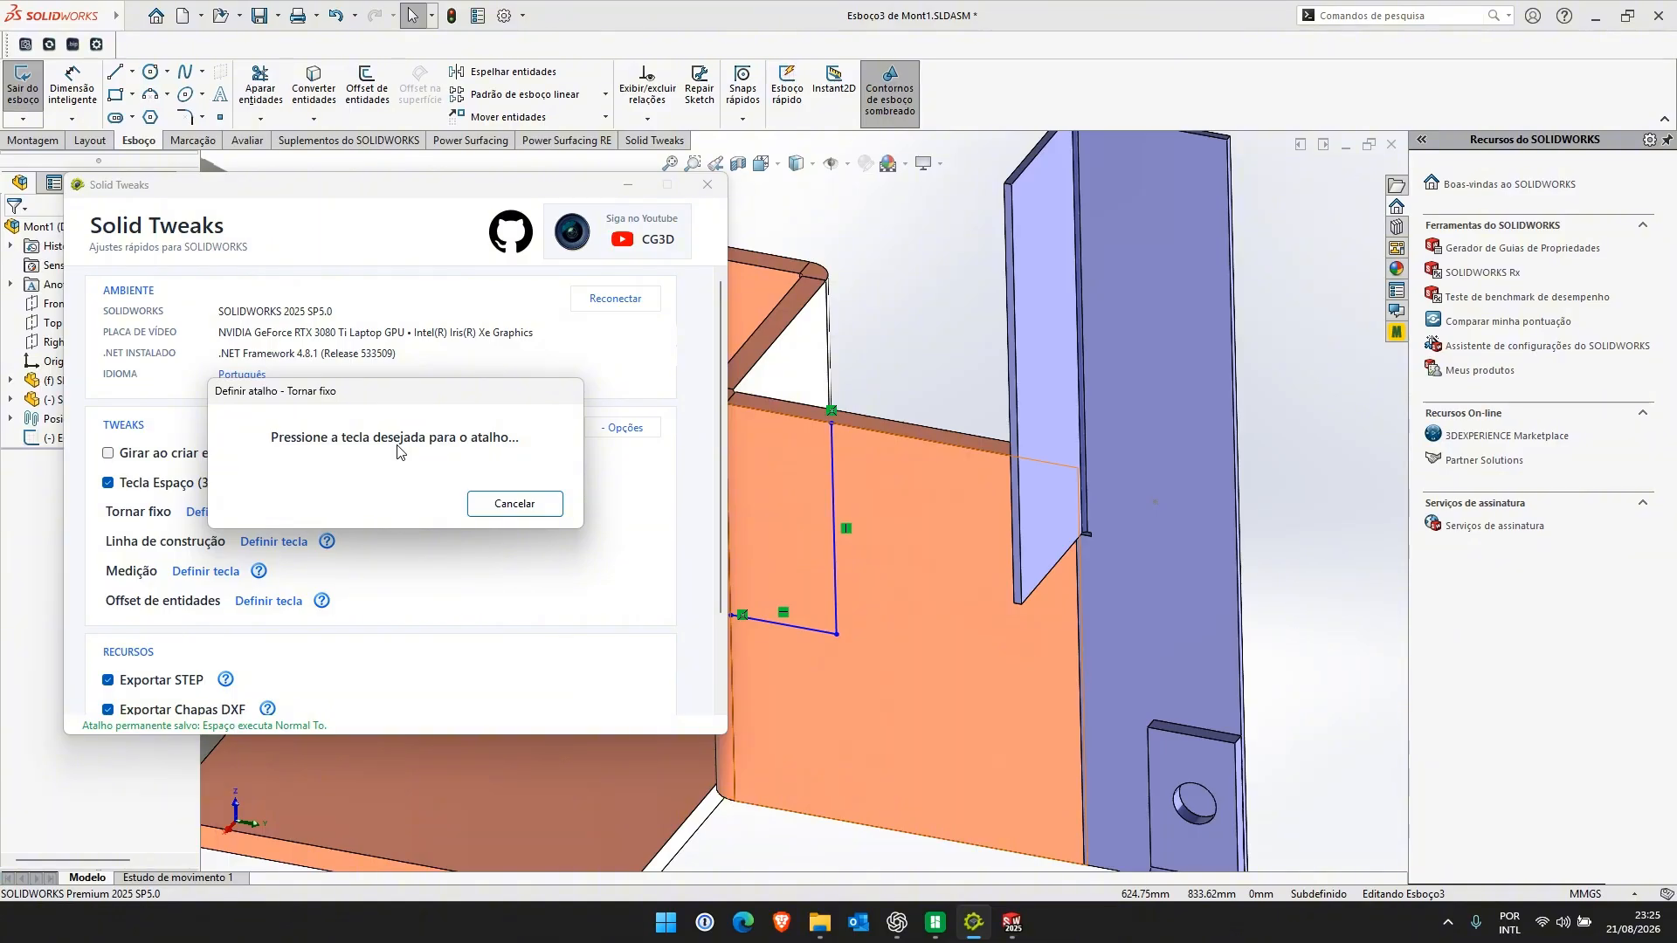
key("f")
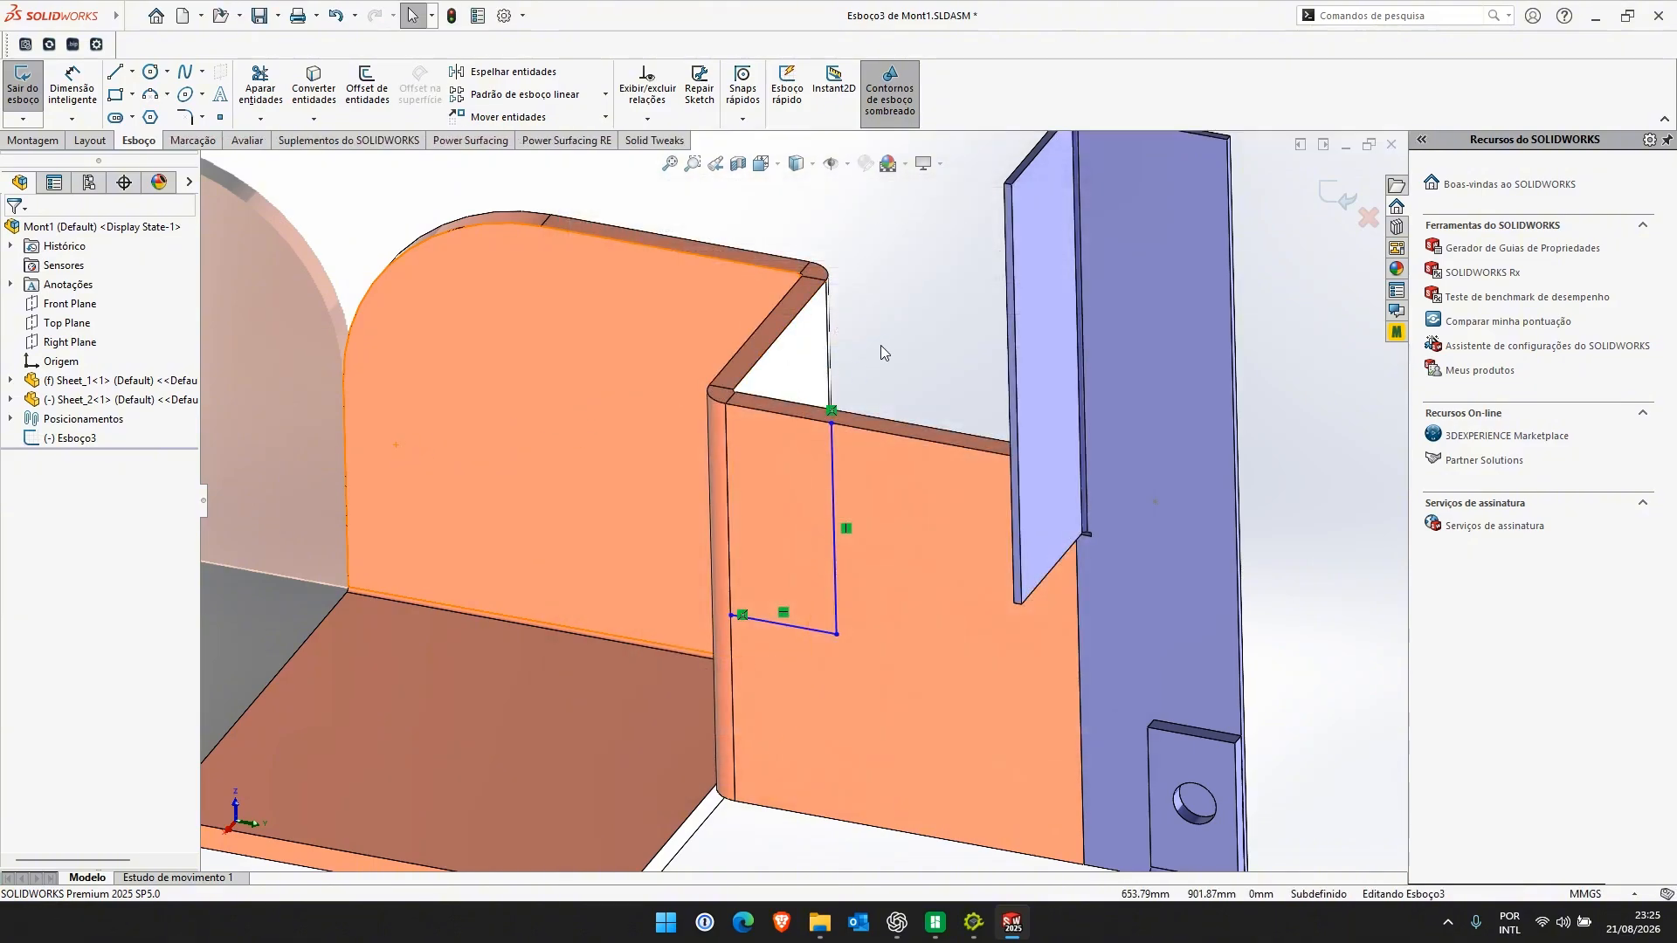
left_click(974, 931)
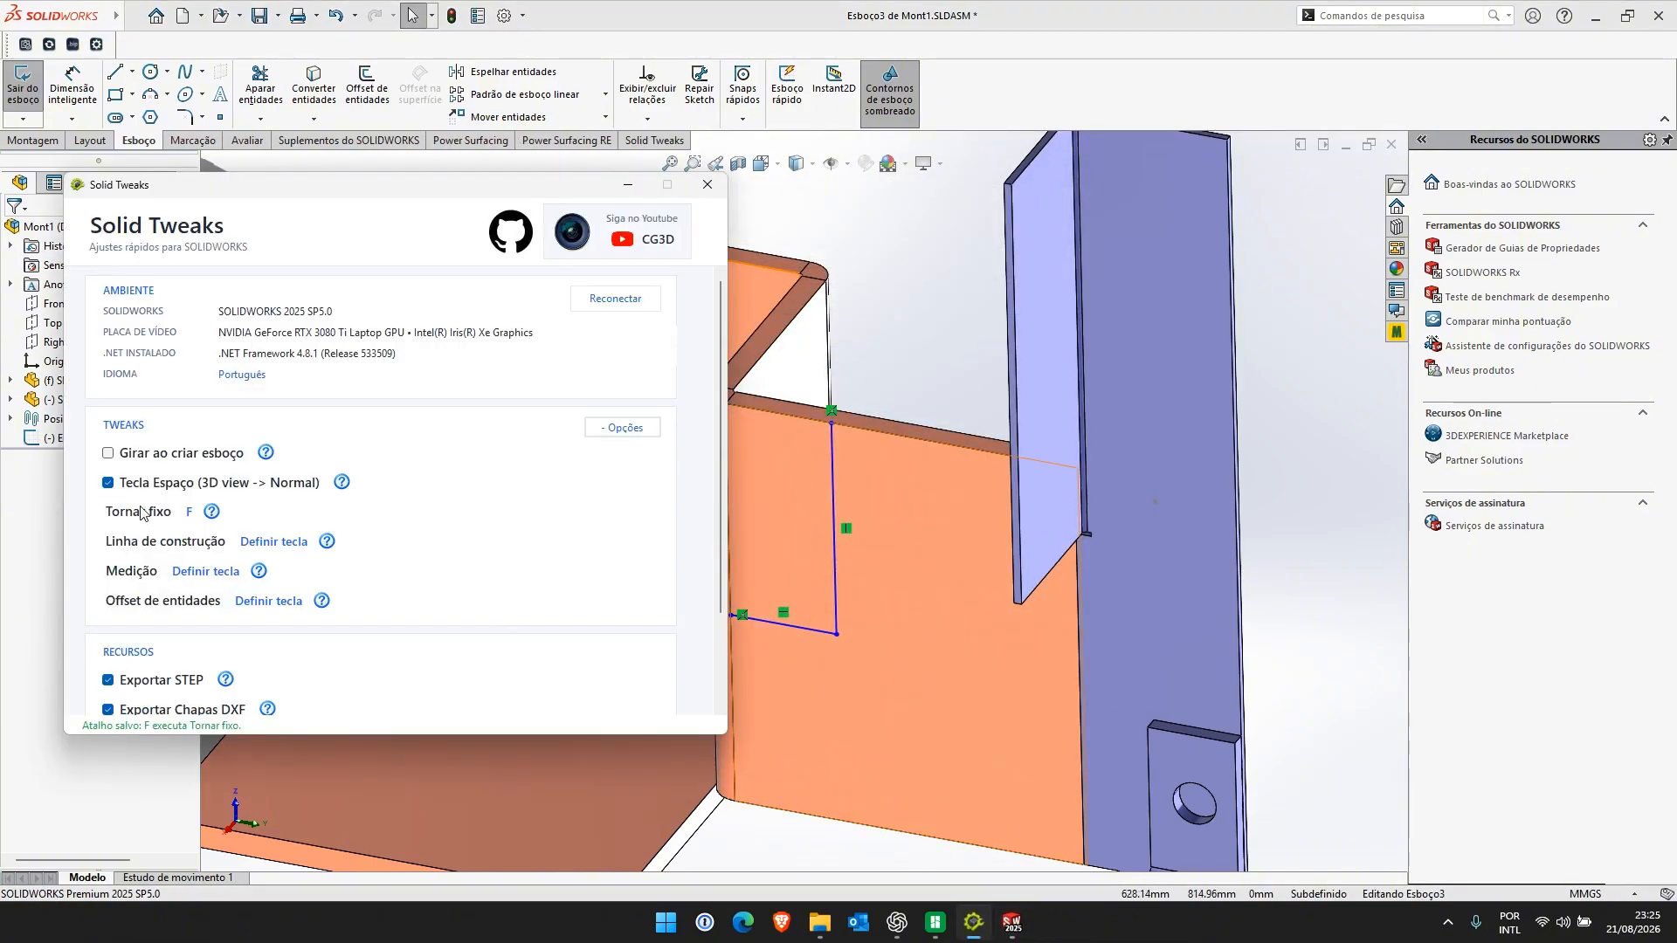
left_click(627, 184)
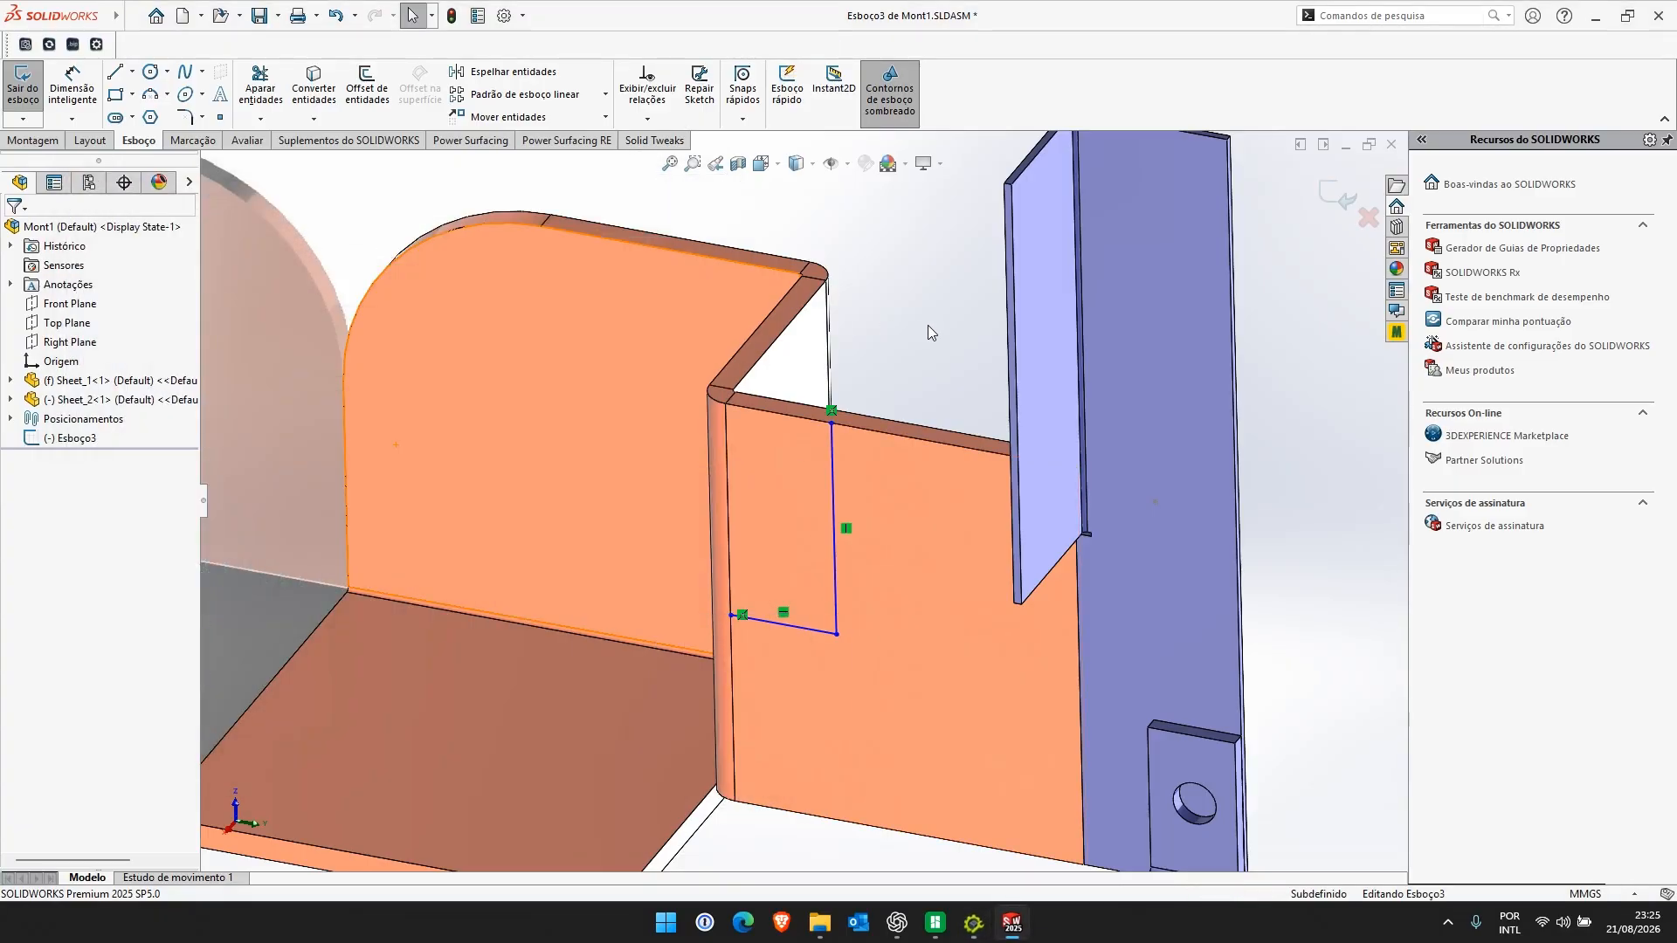
Move the vertical line farther from the bend, fix it, and raise the horizontal line until the vertical one is about 39 mm long
left_click_drag(833, 485, 931, 501)
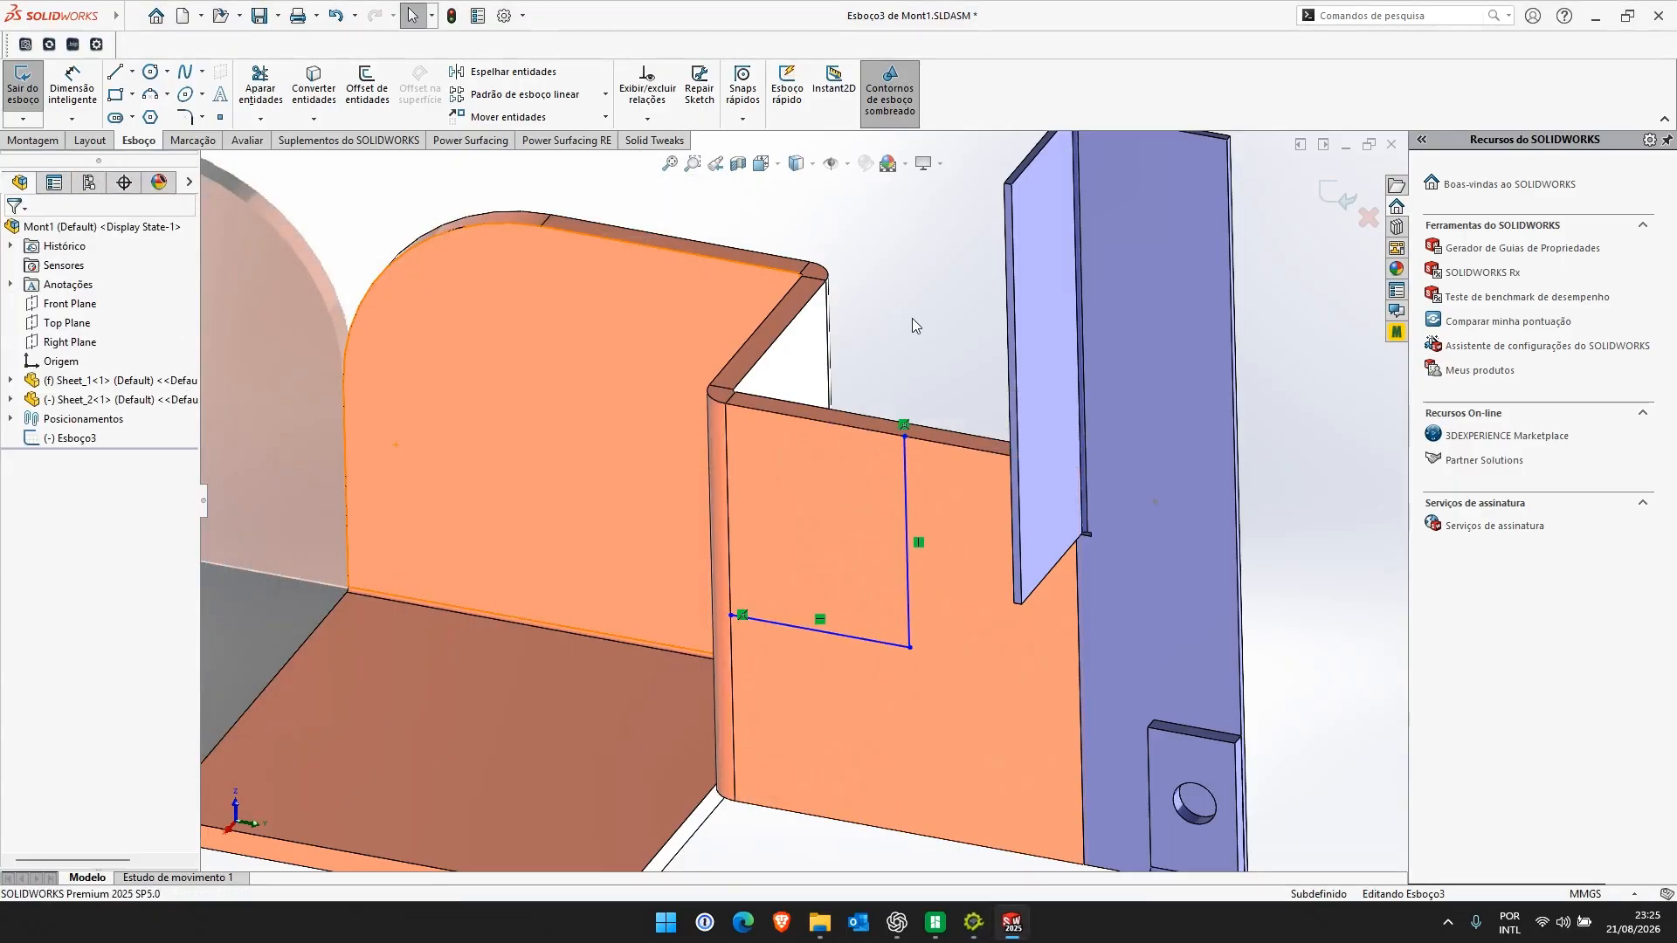
left_click(905, 480)
key("Escape")
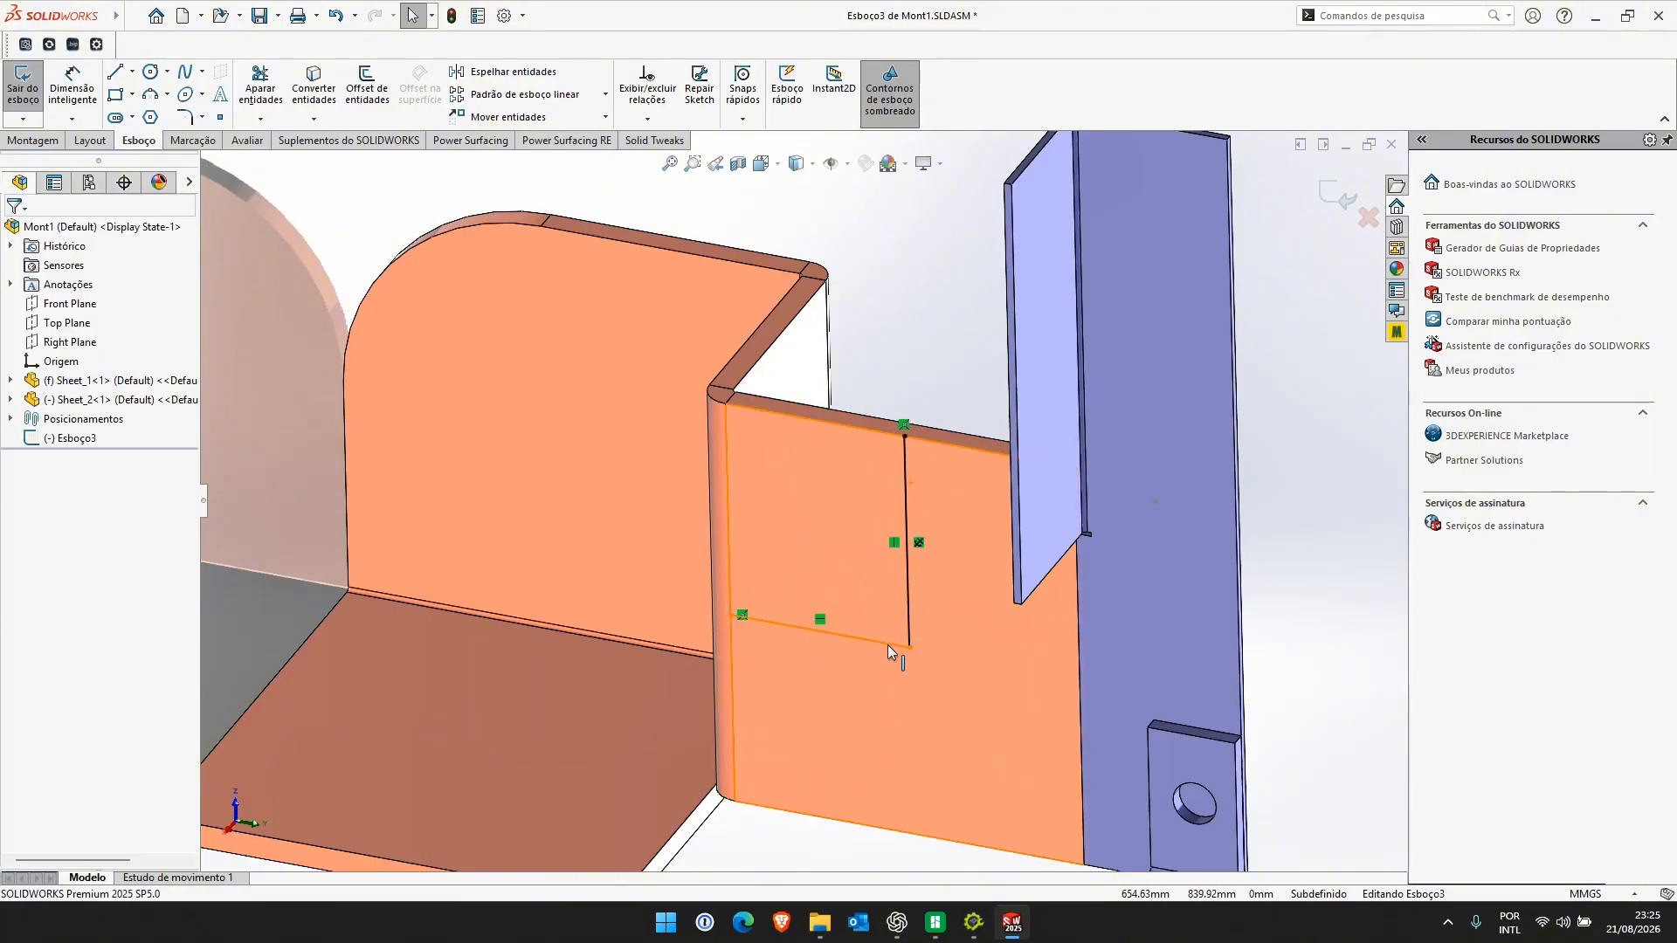
left_click_drag(887, 645, 908, 602)
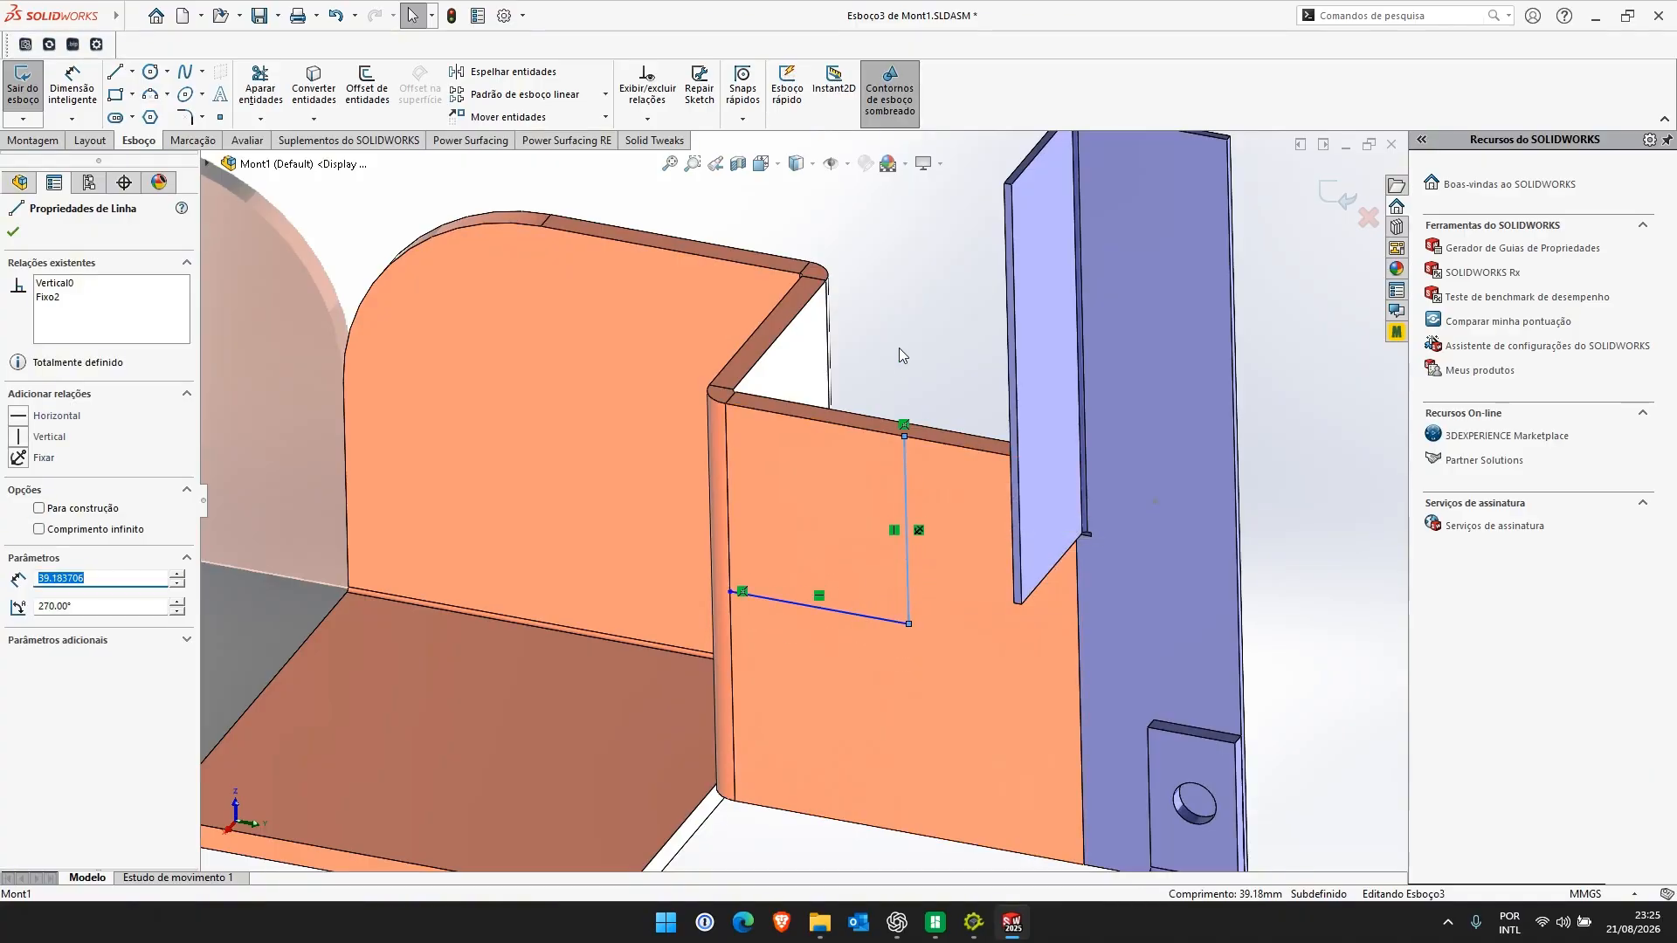
key("Escape")
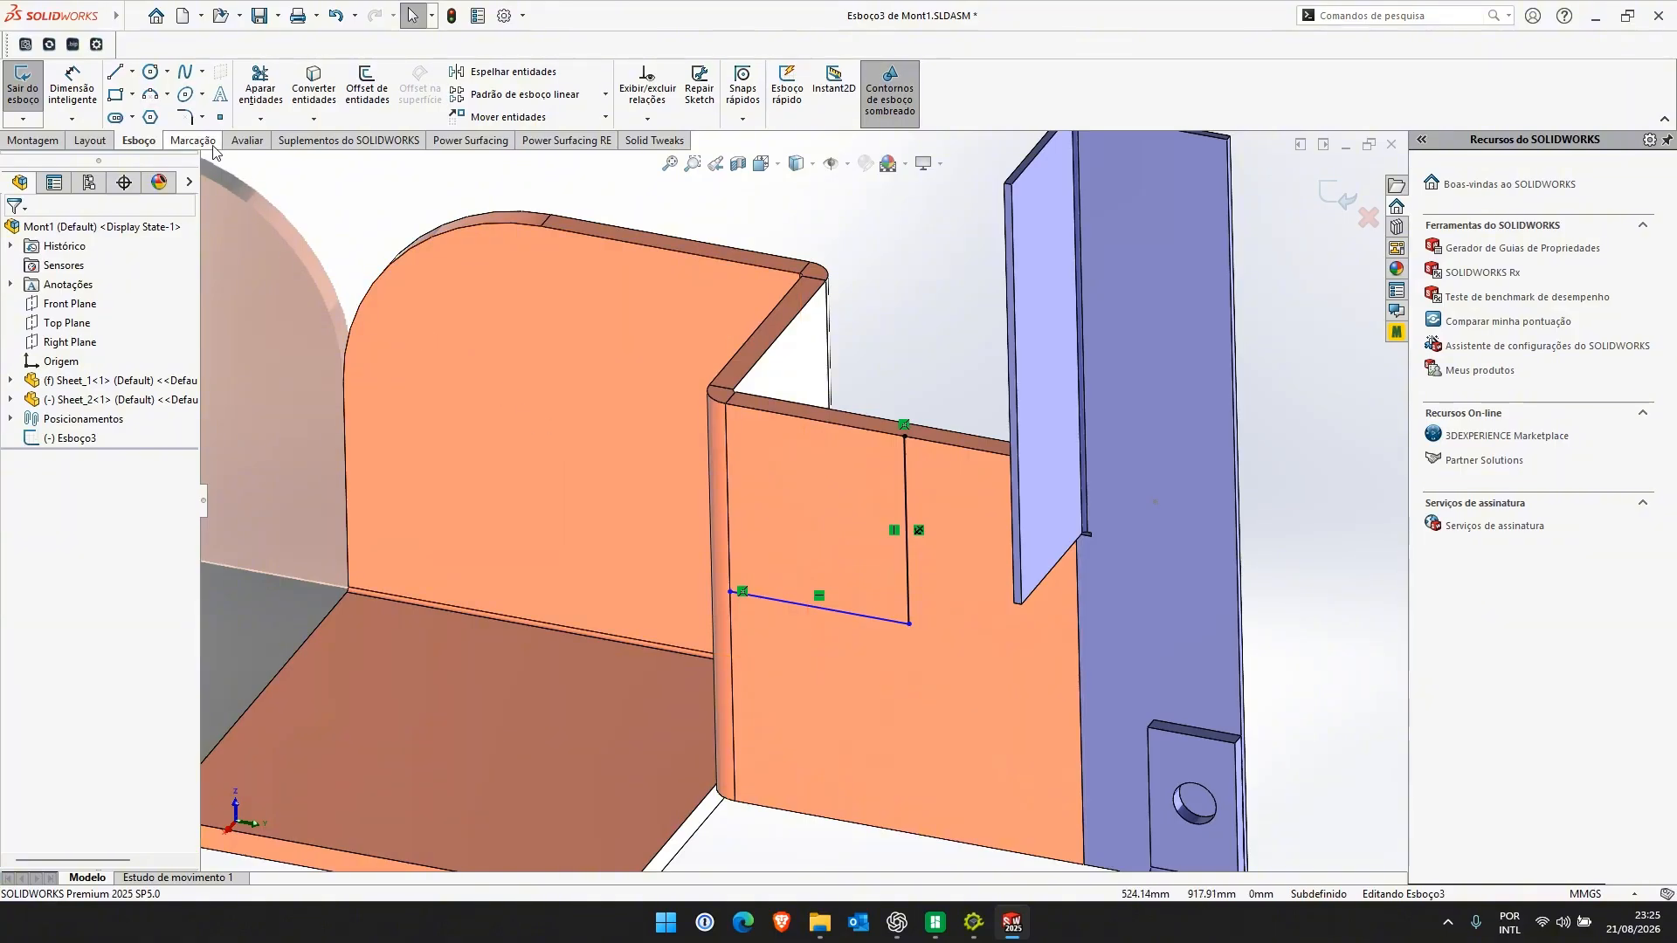
Sketch a separate slanted line and a connected open chain of four lines on the flange face below the existing lines
left_click(114, 70)
left_click_drag(778, 652, 971, 681)
left_click_drag(806, 716, 1020, 742)
key("Escape")
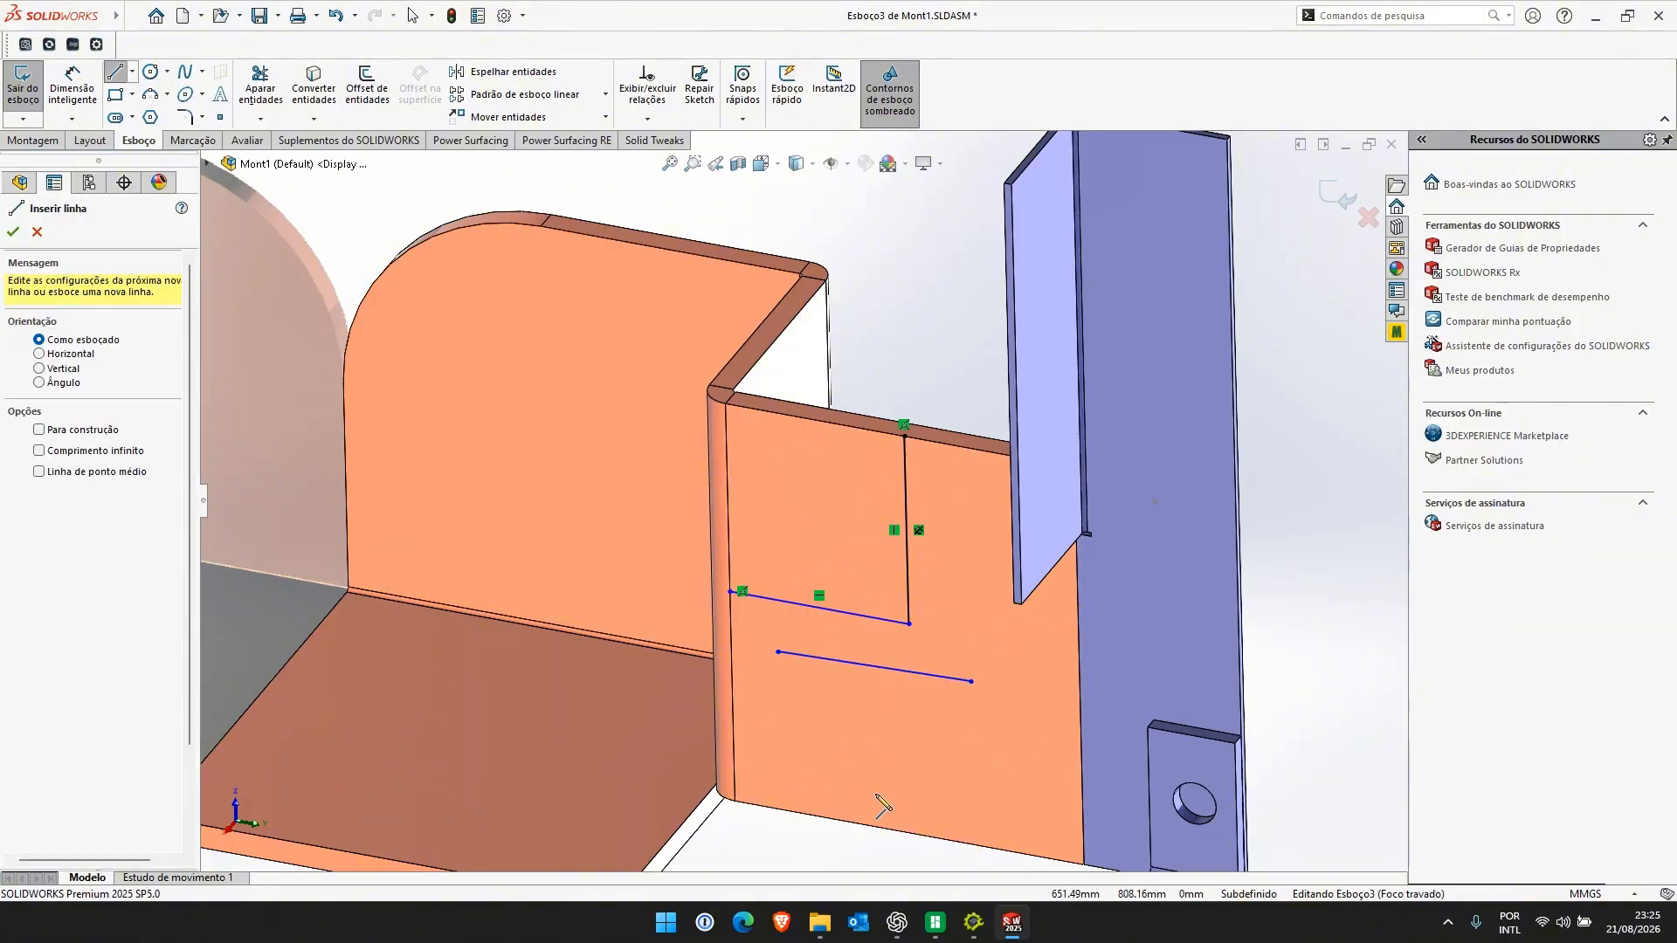
left_click_drag(820, 714, 1024, 719)
key("Escape")
left_click(877, 730)
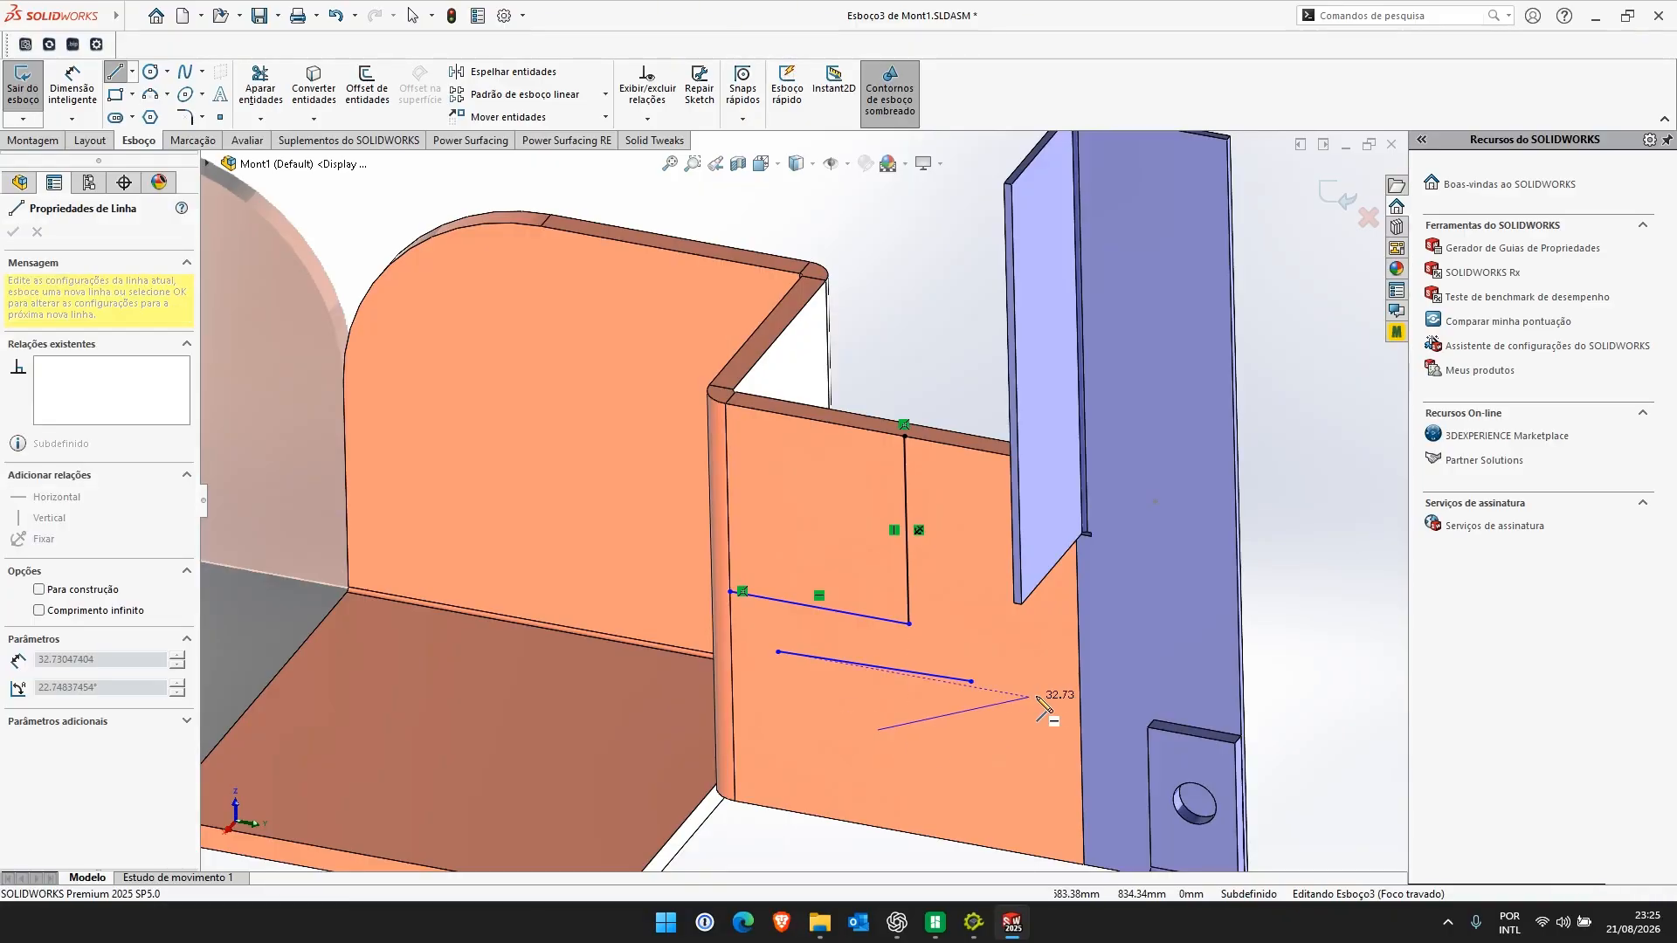
left_click(1036, 694)
left_click(999, 762)
left_click(886, 789)
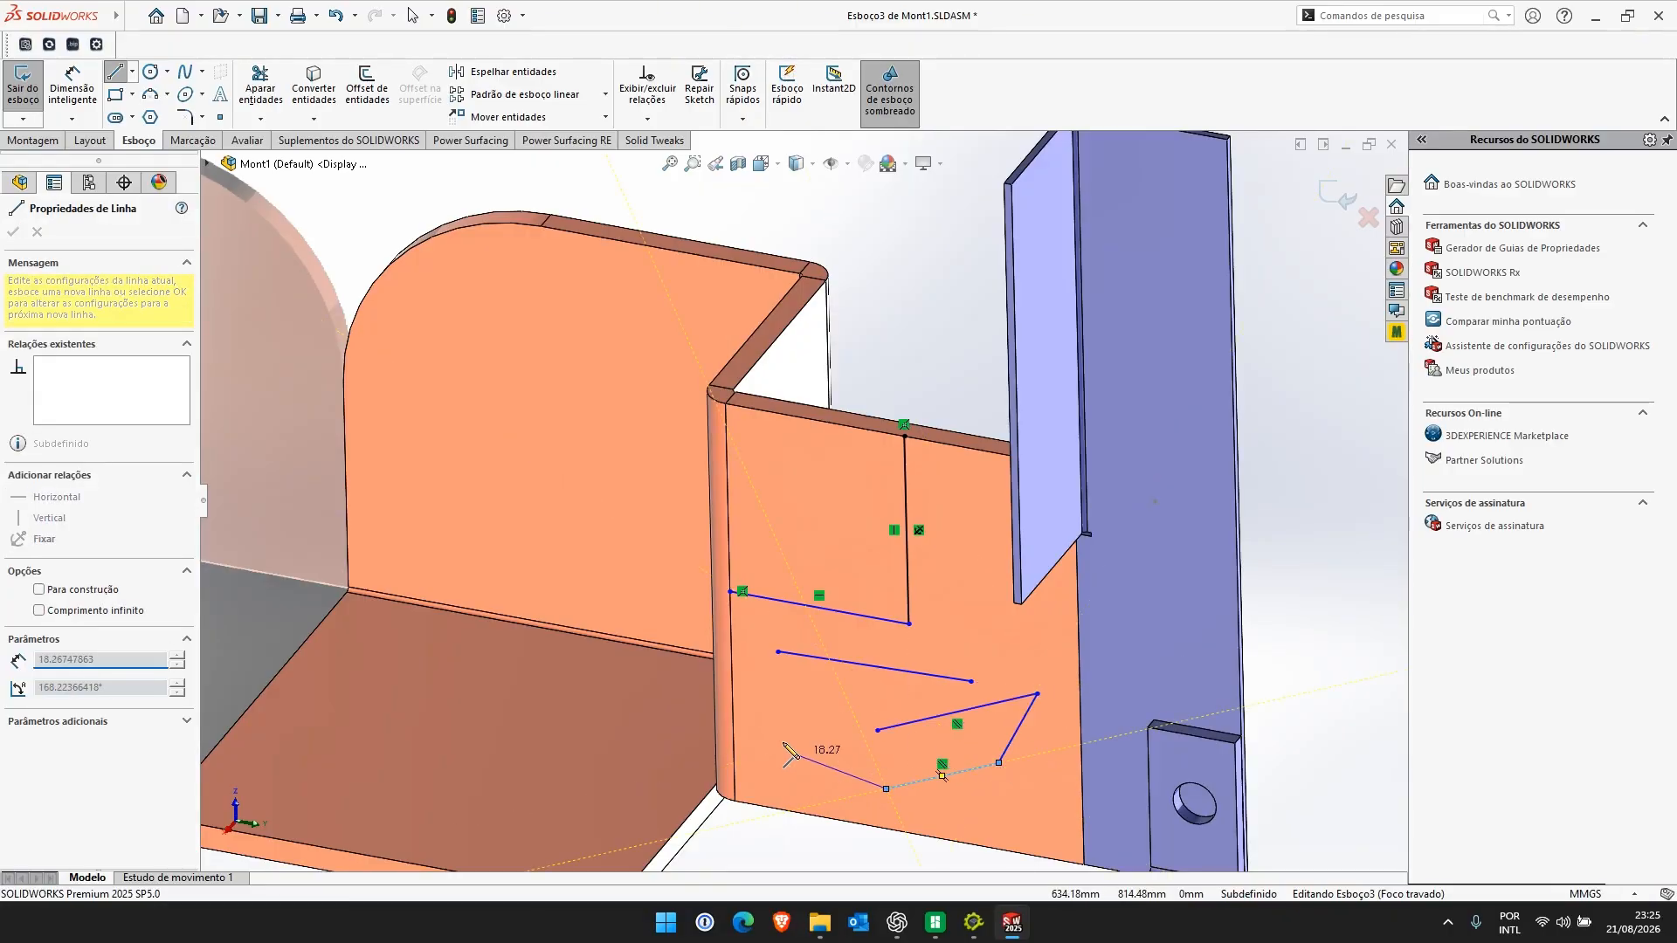
double_click(773, 735)
key("Escape")
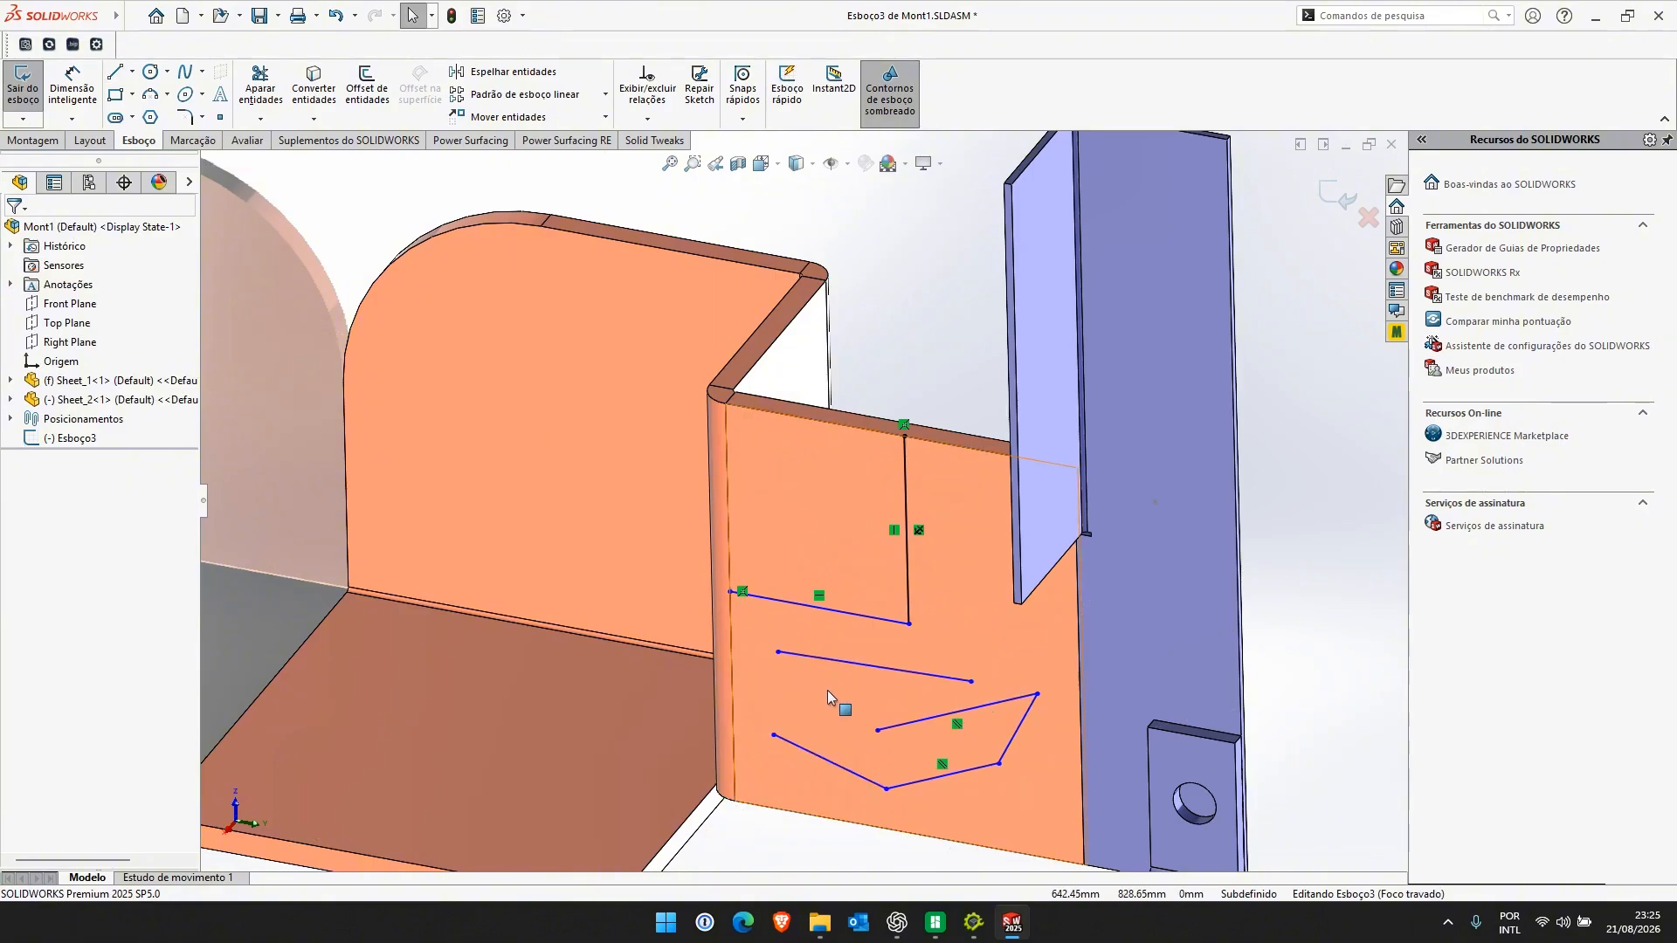
Fix the line chain's lowest and uppermost vertices and the separate line's end nearest the bend, and swing that line's free end upward
left_click(886, 790)
left_click(1040, 739)
left_click(1038, 694)
left_click(1192, 645)
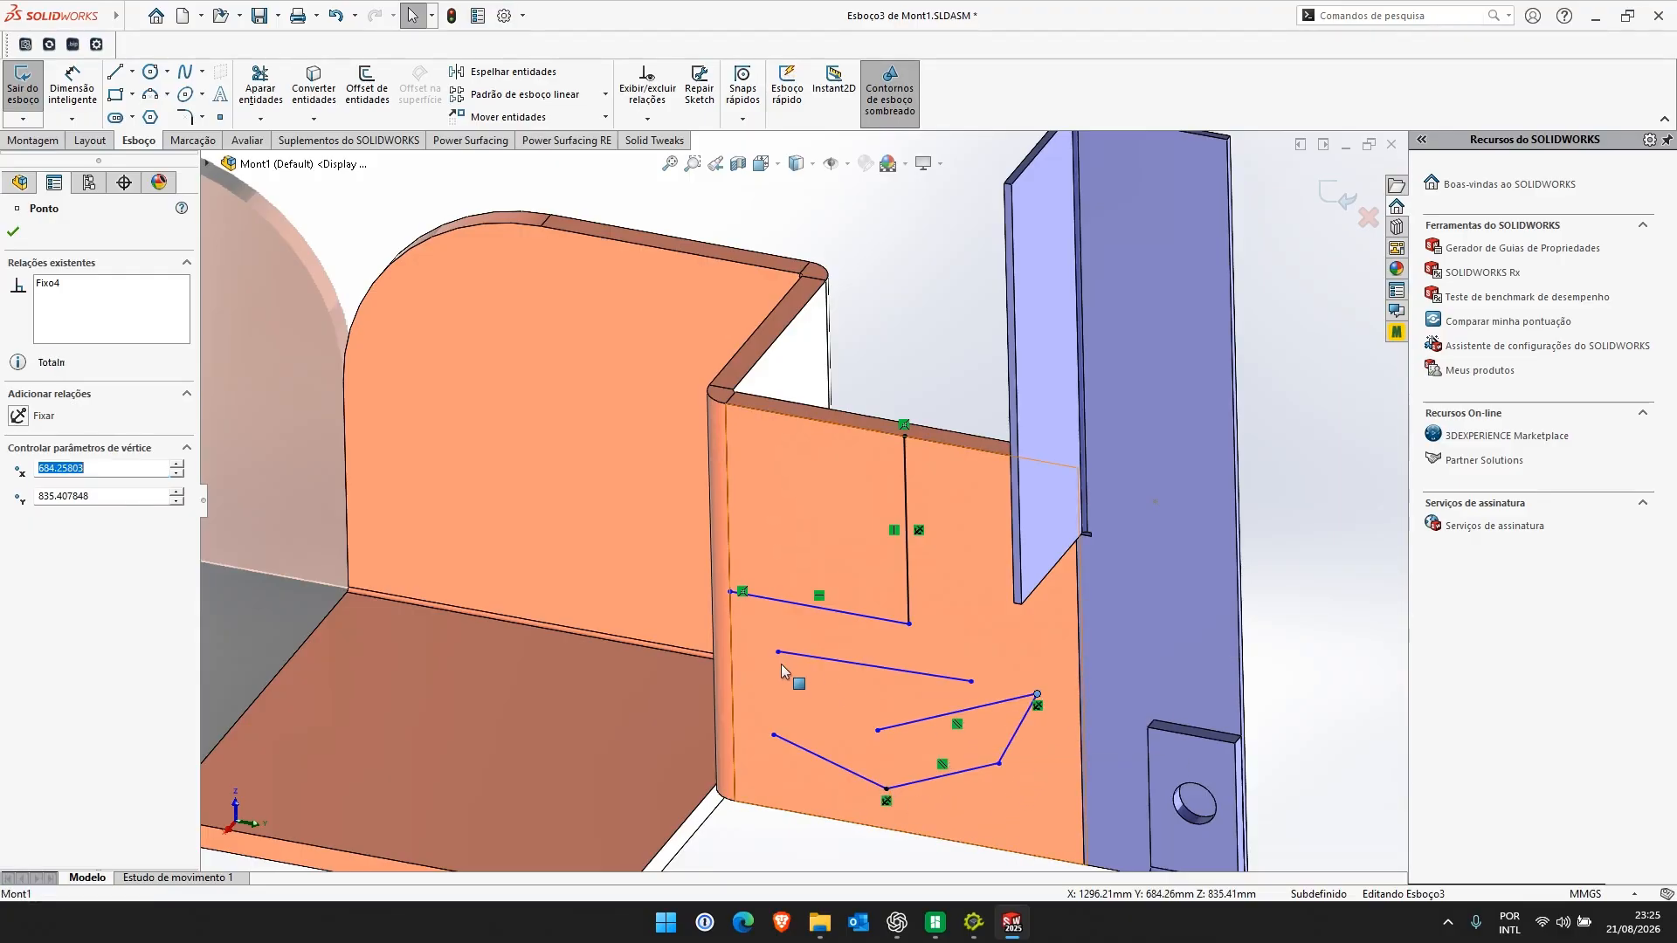
mouse_move(972, 682)
left_mouse_down()
mouse_move(972, 632)
mouse_move(971, 650)
left_mouse_up()
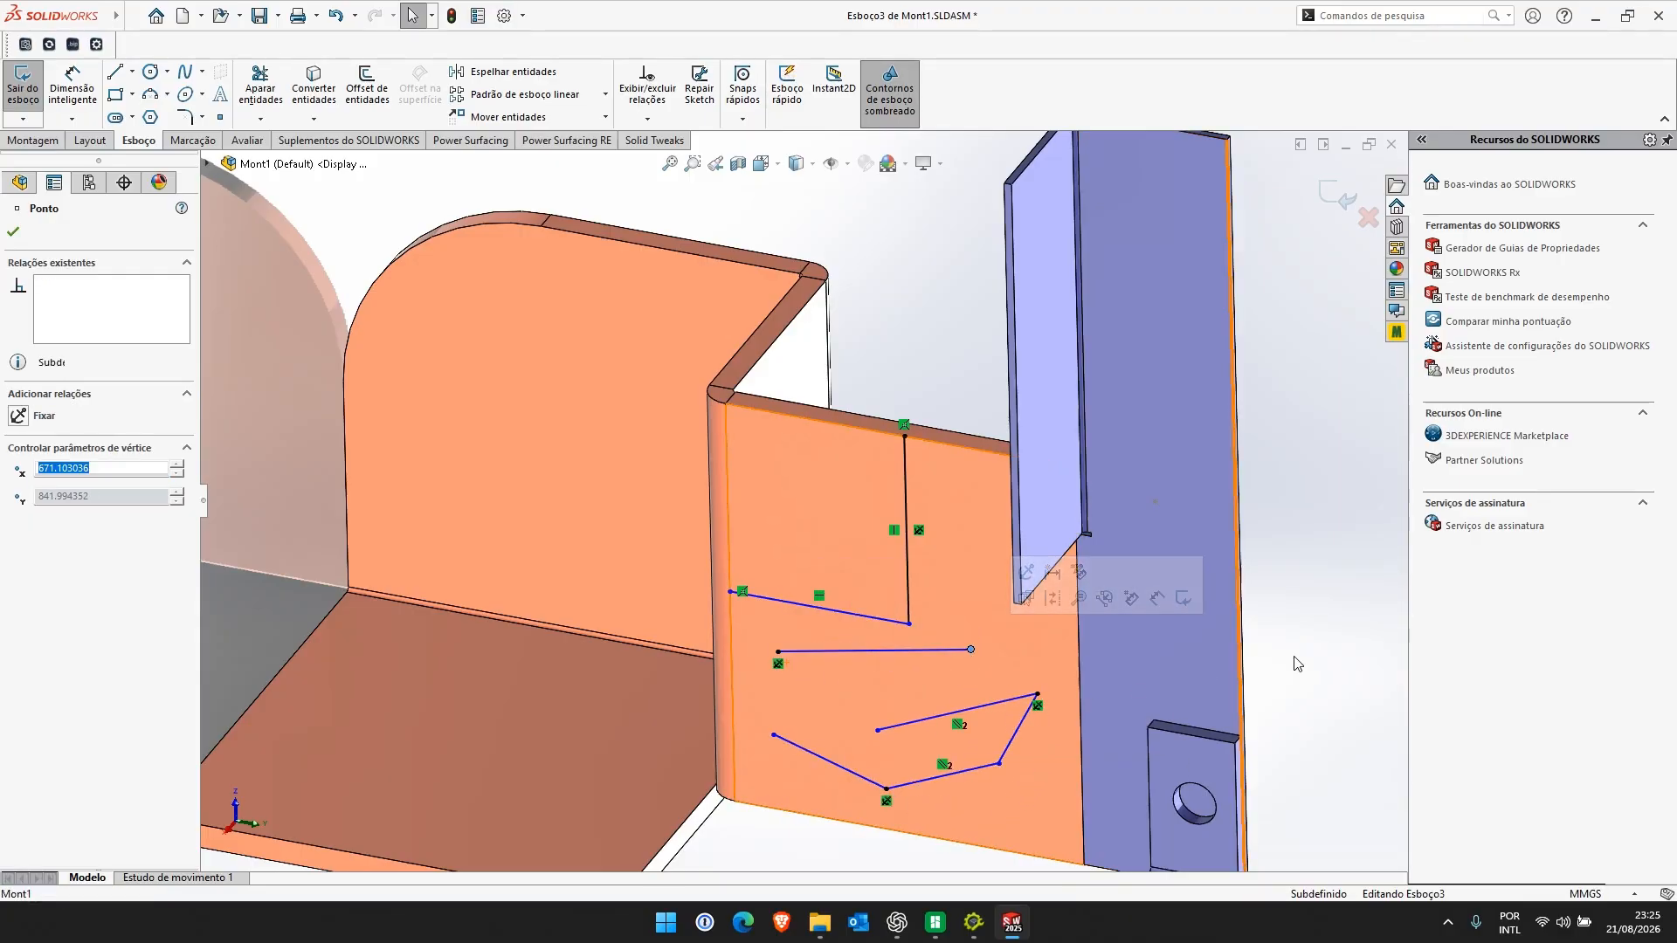
left_click(971, 649)
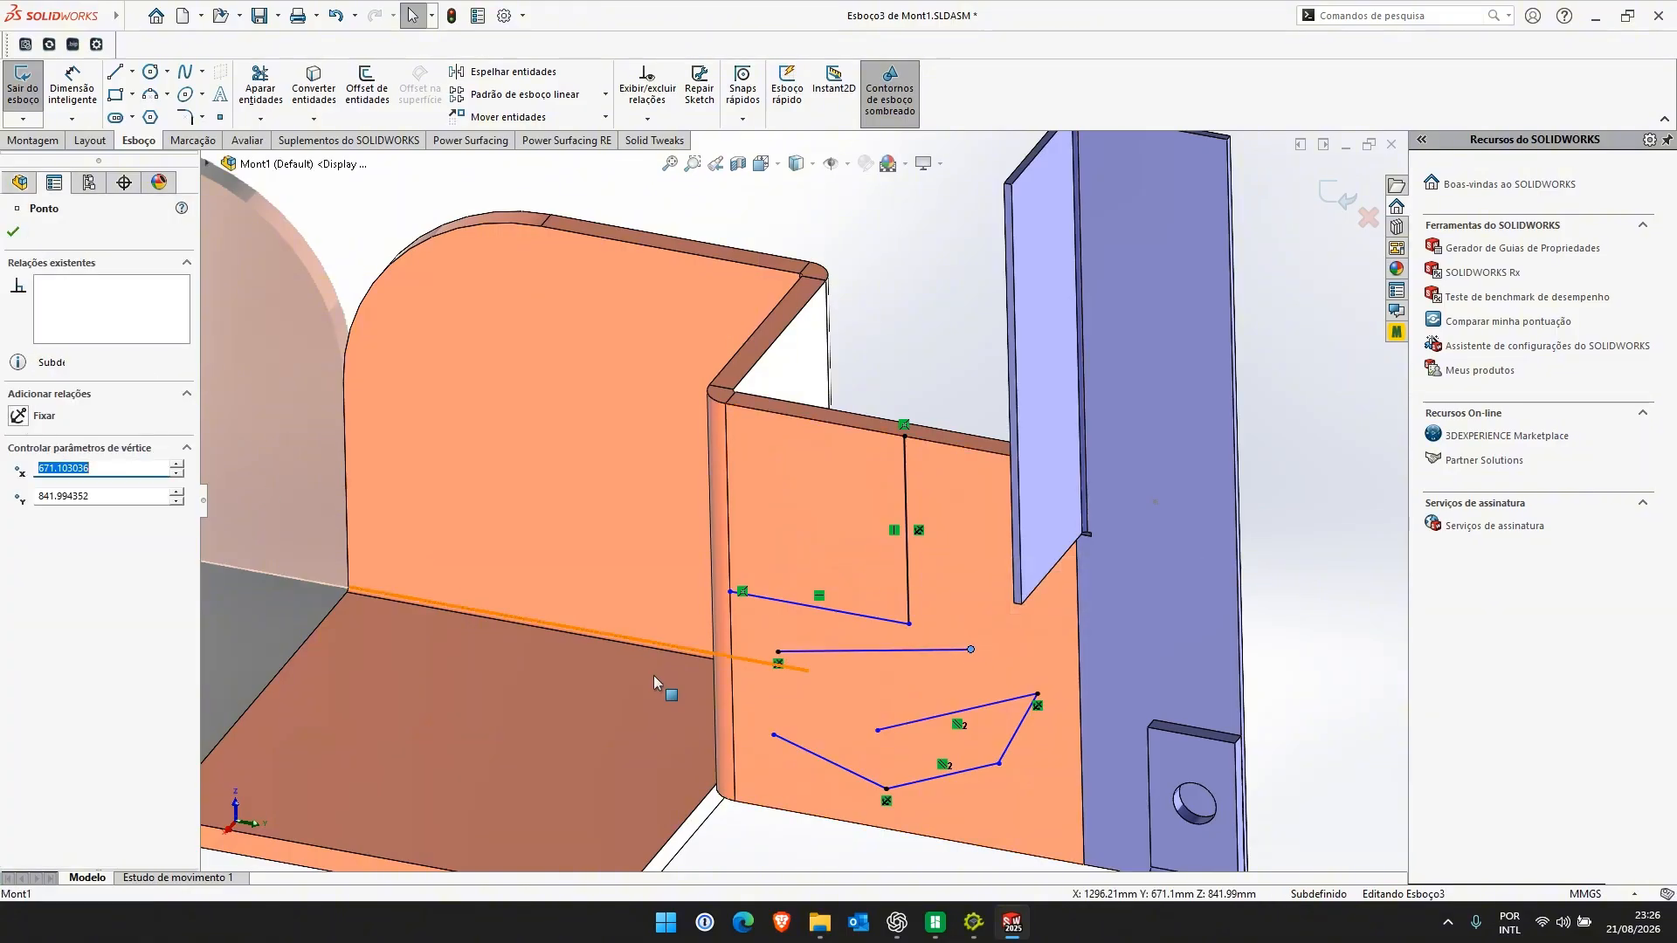
Point out the standard Tornar fixo command on the chain's free end point, and fix the chain's line segment nearest the bend
left_click(878, 730)
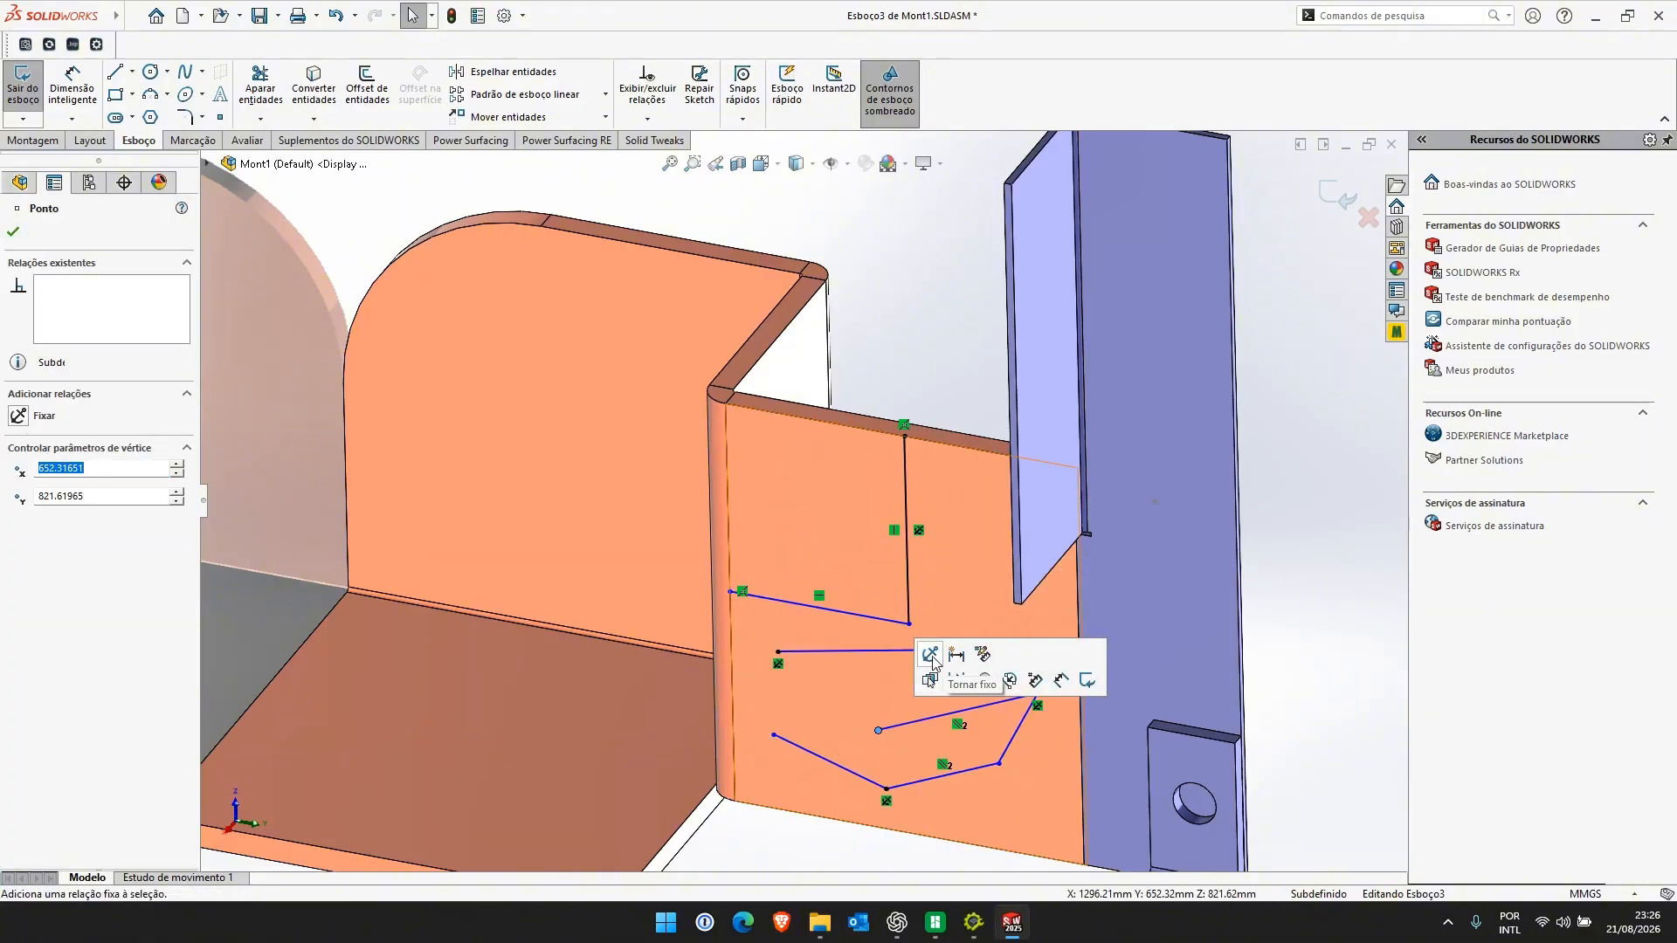
left_click(835, 761)
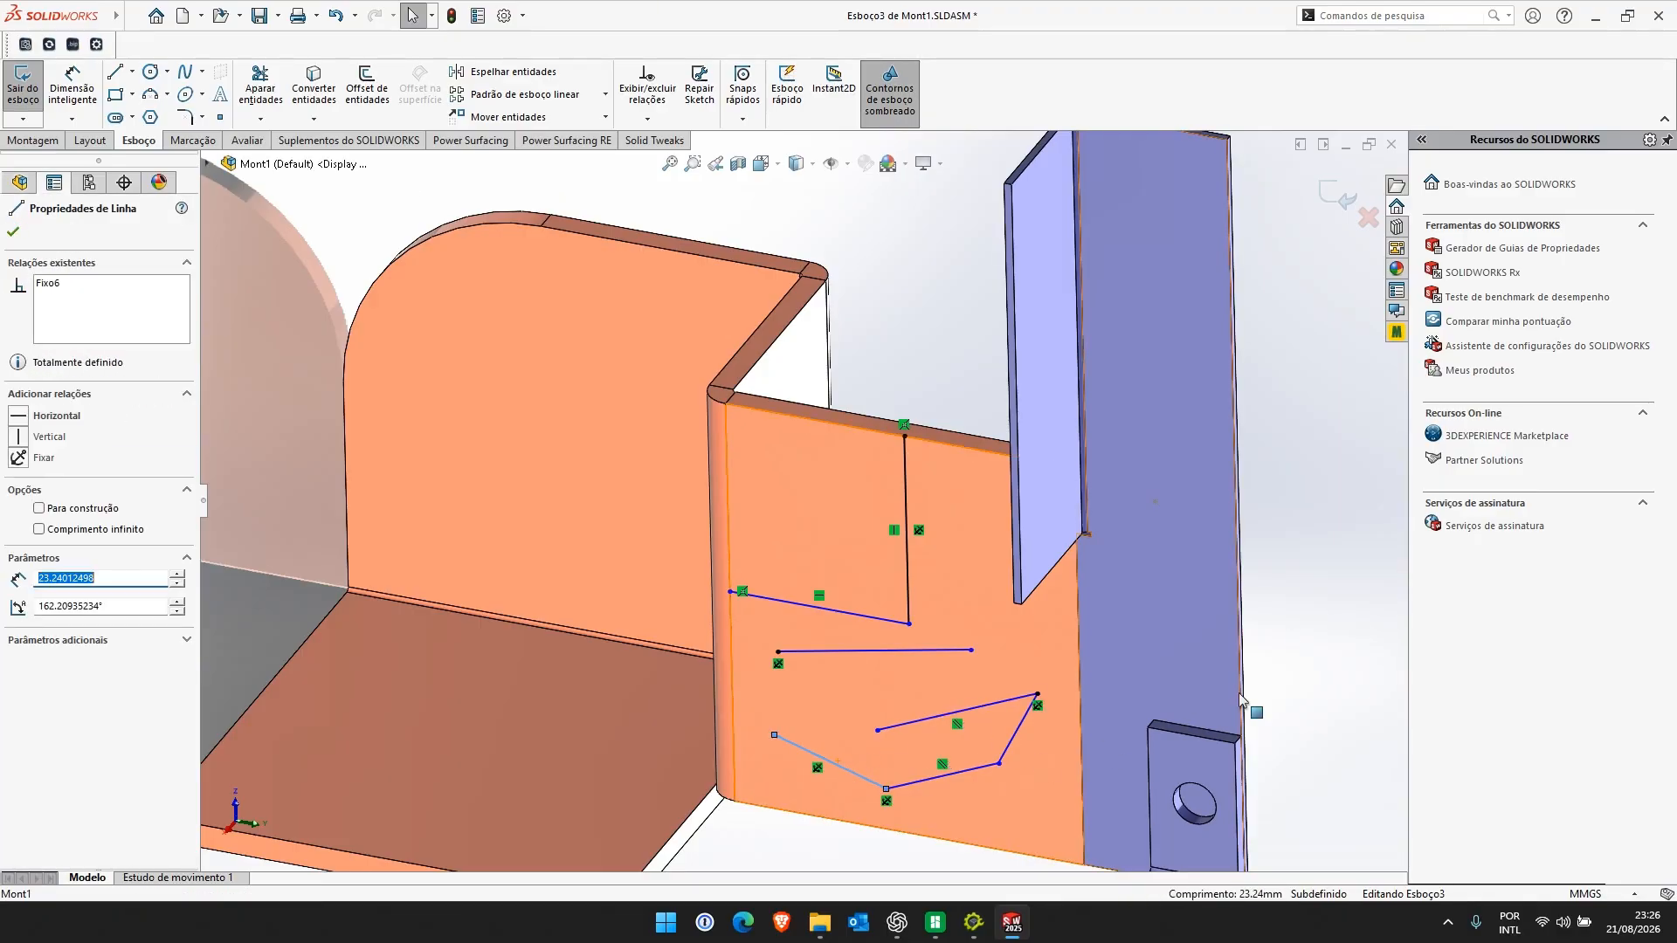
left_click(1318, 648)
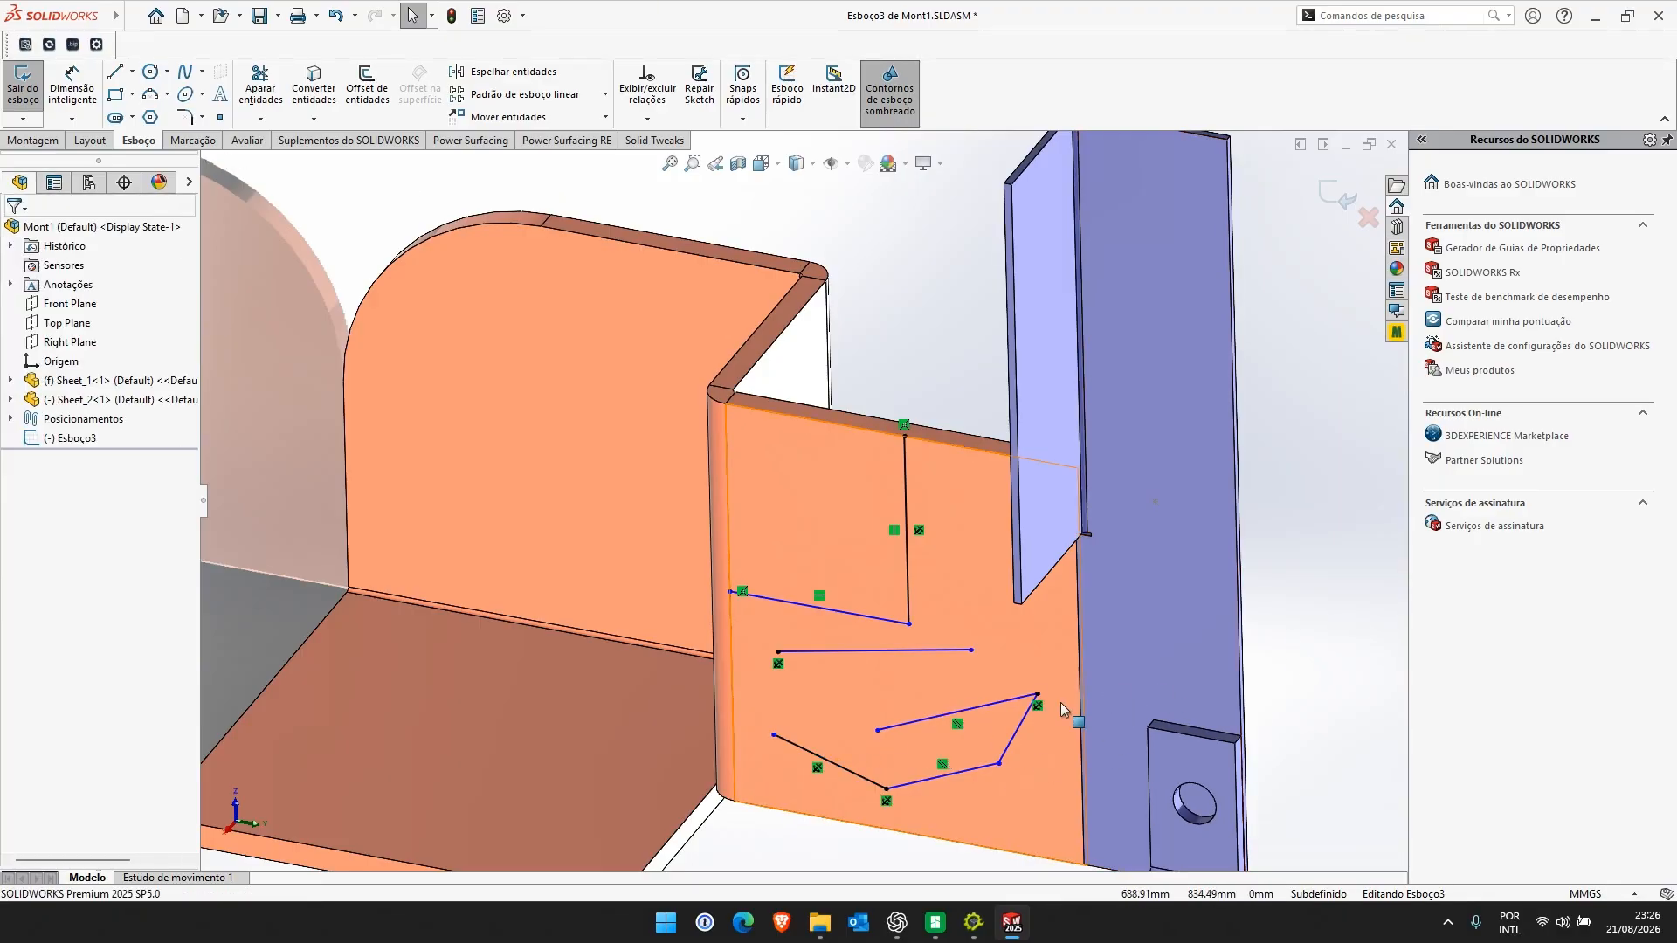
Assign the M key to Medição in Solid Tweaks
left_click(973, 922)
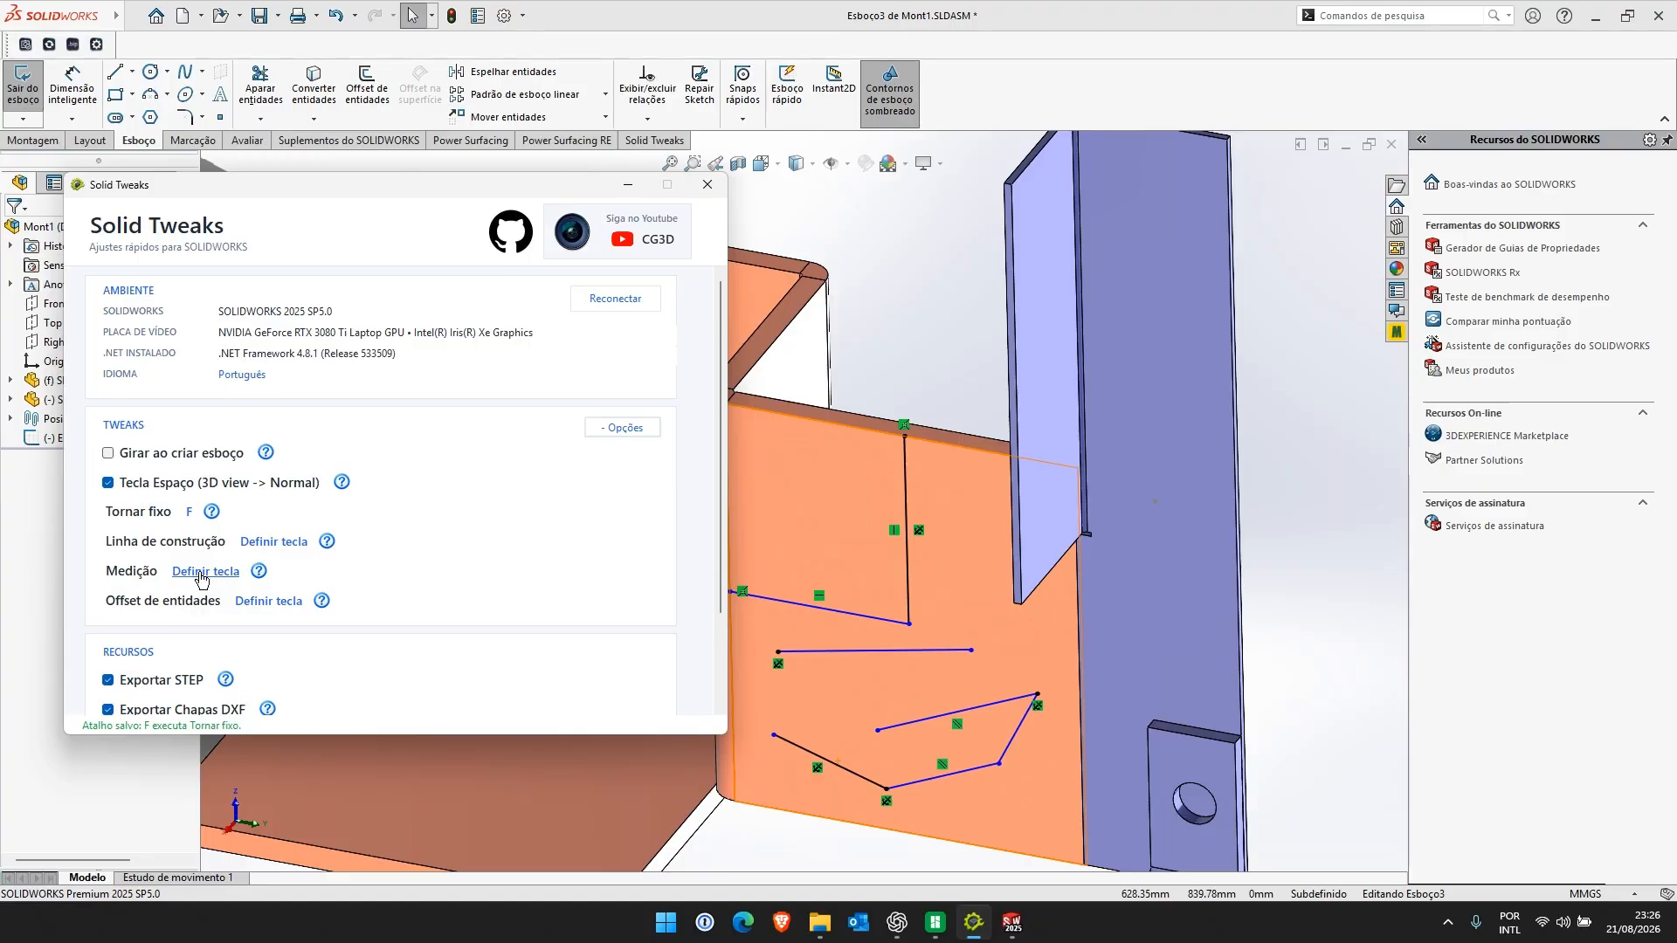
left_click(202, 572)
key("m")
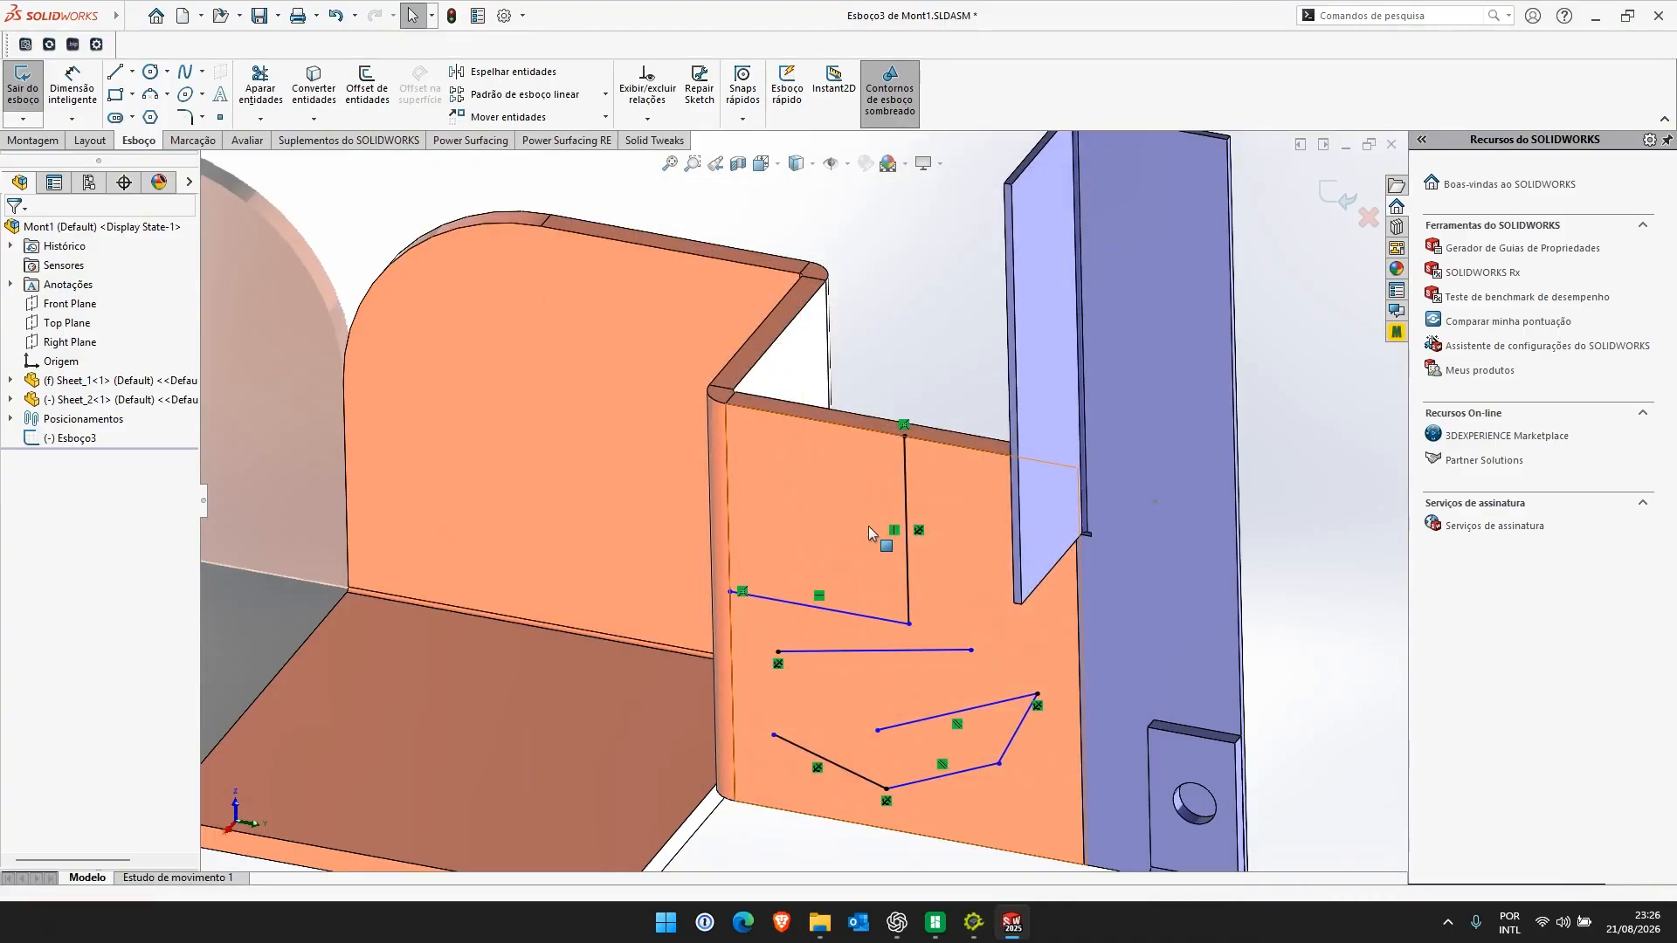
Measure the distance between the vertical line's upper end and the line chain's free end nearest the bend, and close the Measure tool
left_click(904, 435)
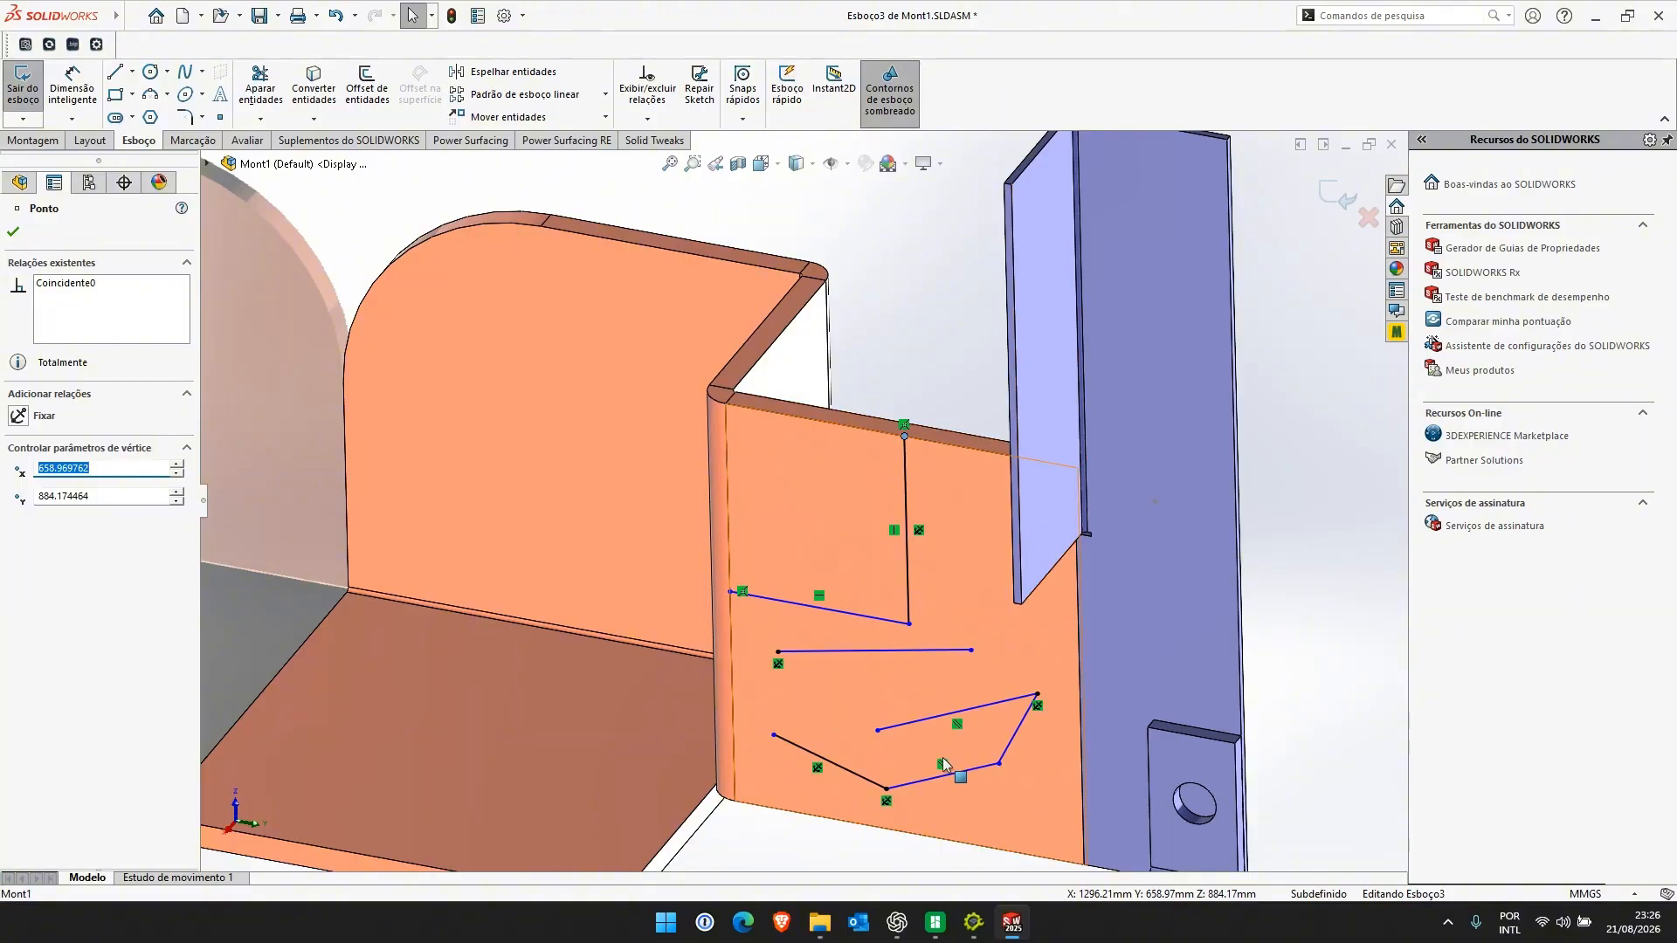
left_click(774, 736, "ctrl")
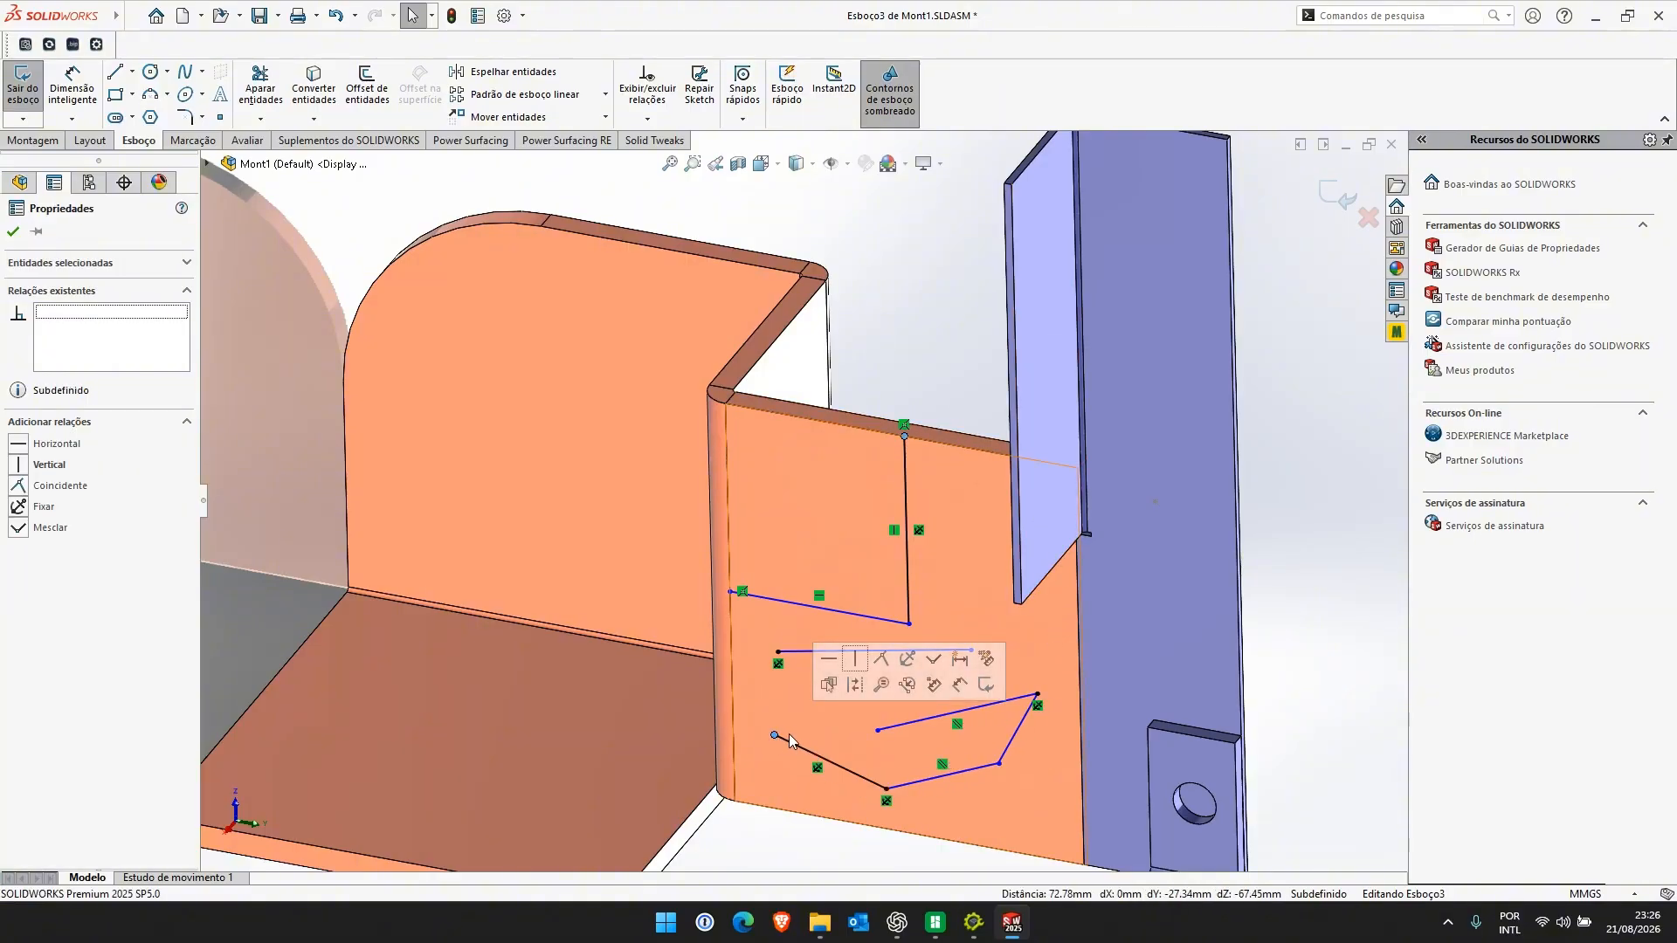
key("m")
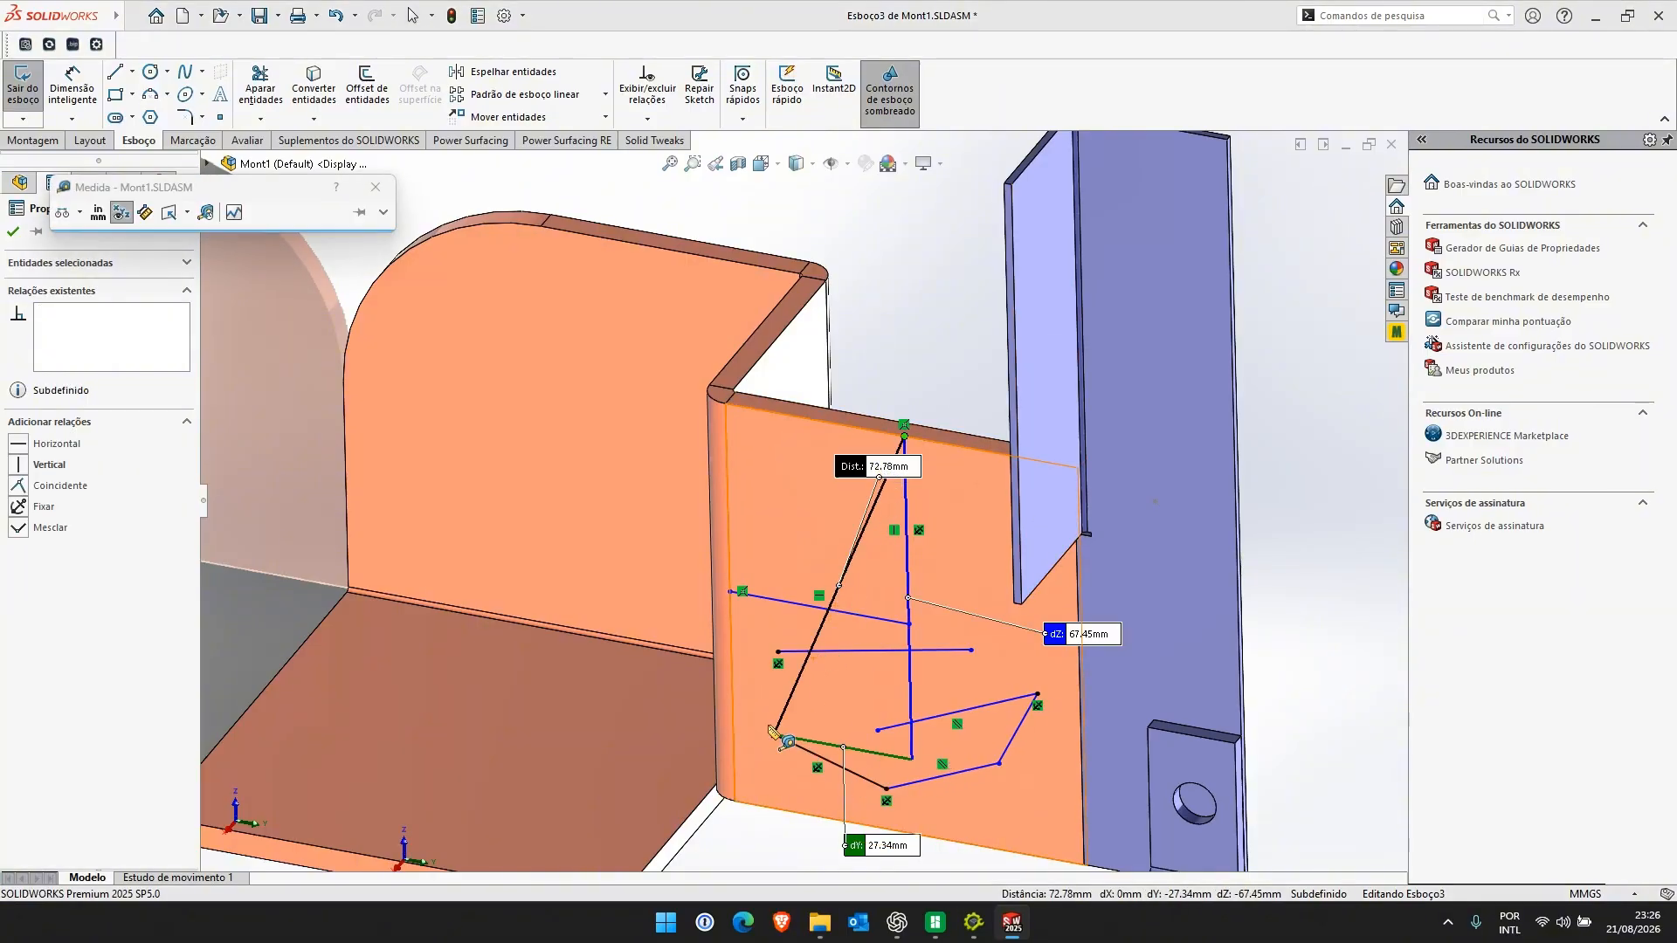
key("Escape")
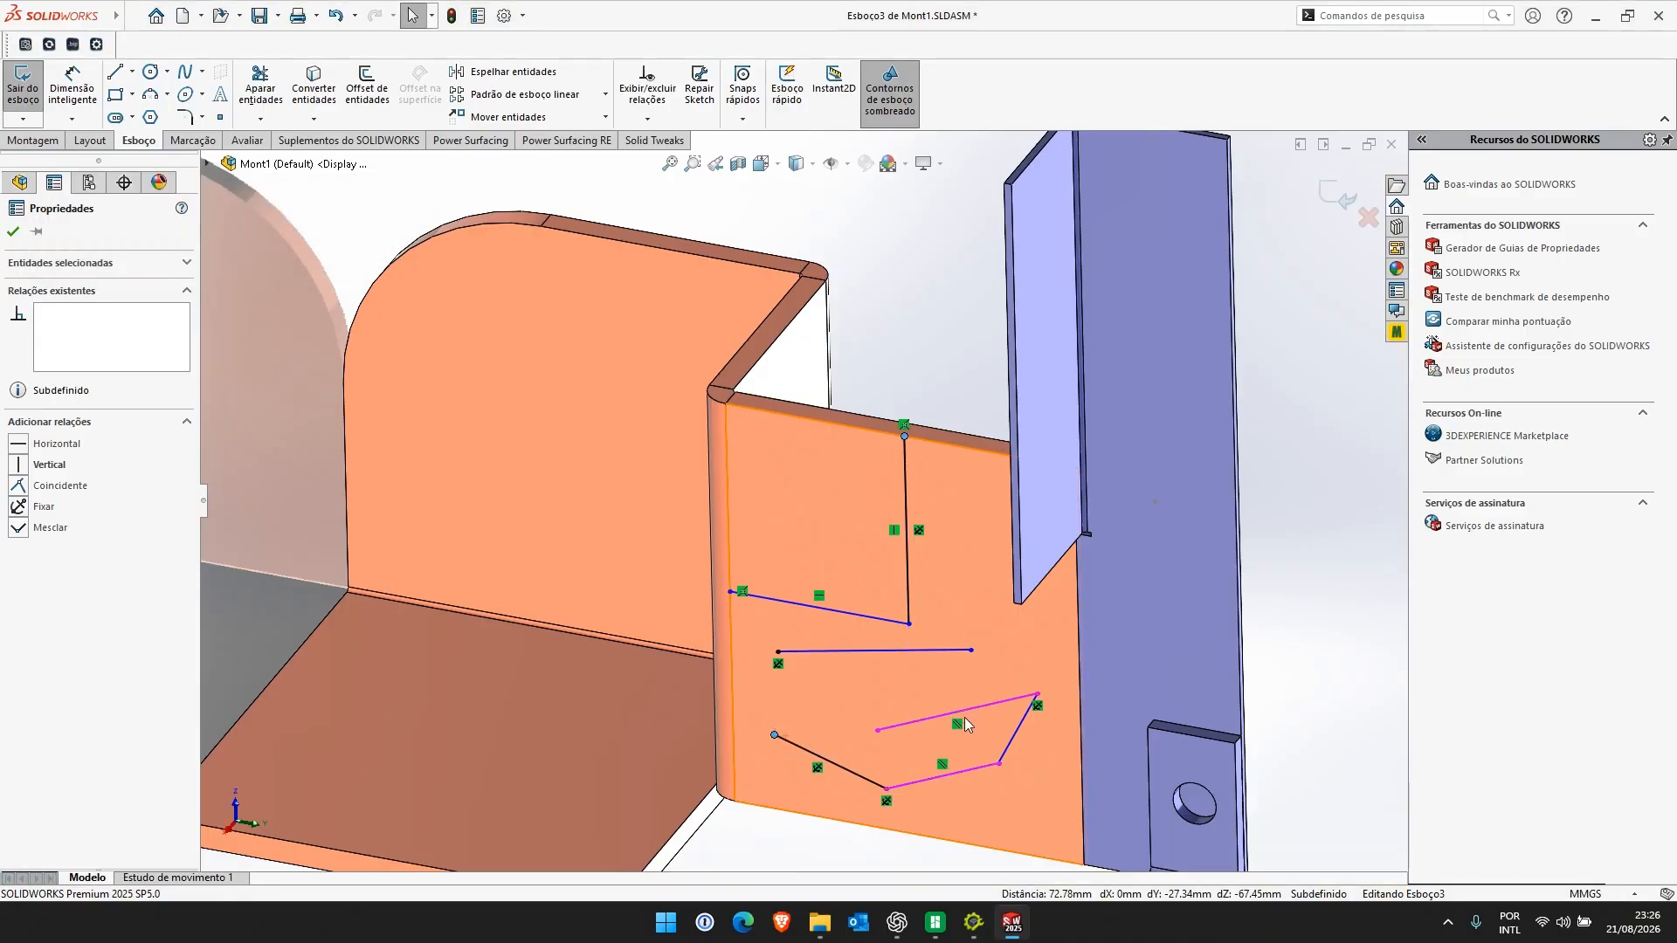
Check the status bar distances from horizontal line to flange upper edge, flange corner to chain vertex, and between the two parallel sheet faces
left_click(862, 624)
left_click(847, 428, "ctrl")
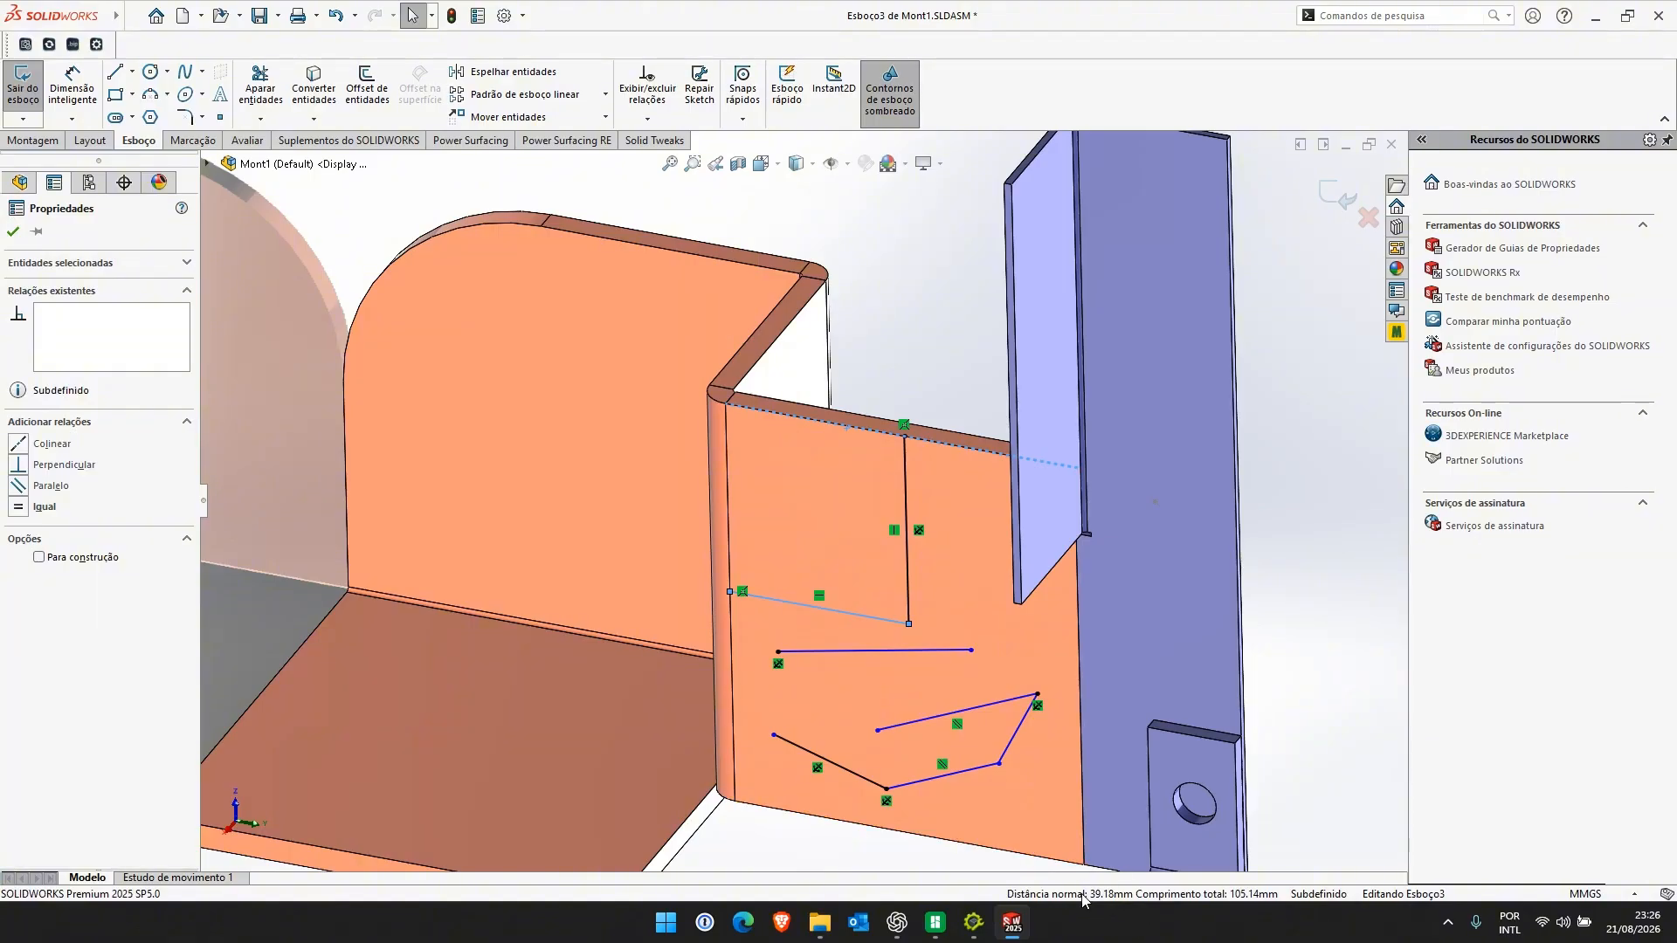
left_click(1284, 660)
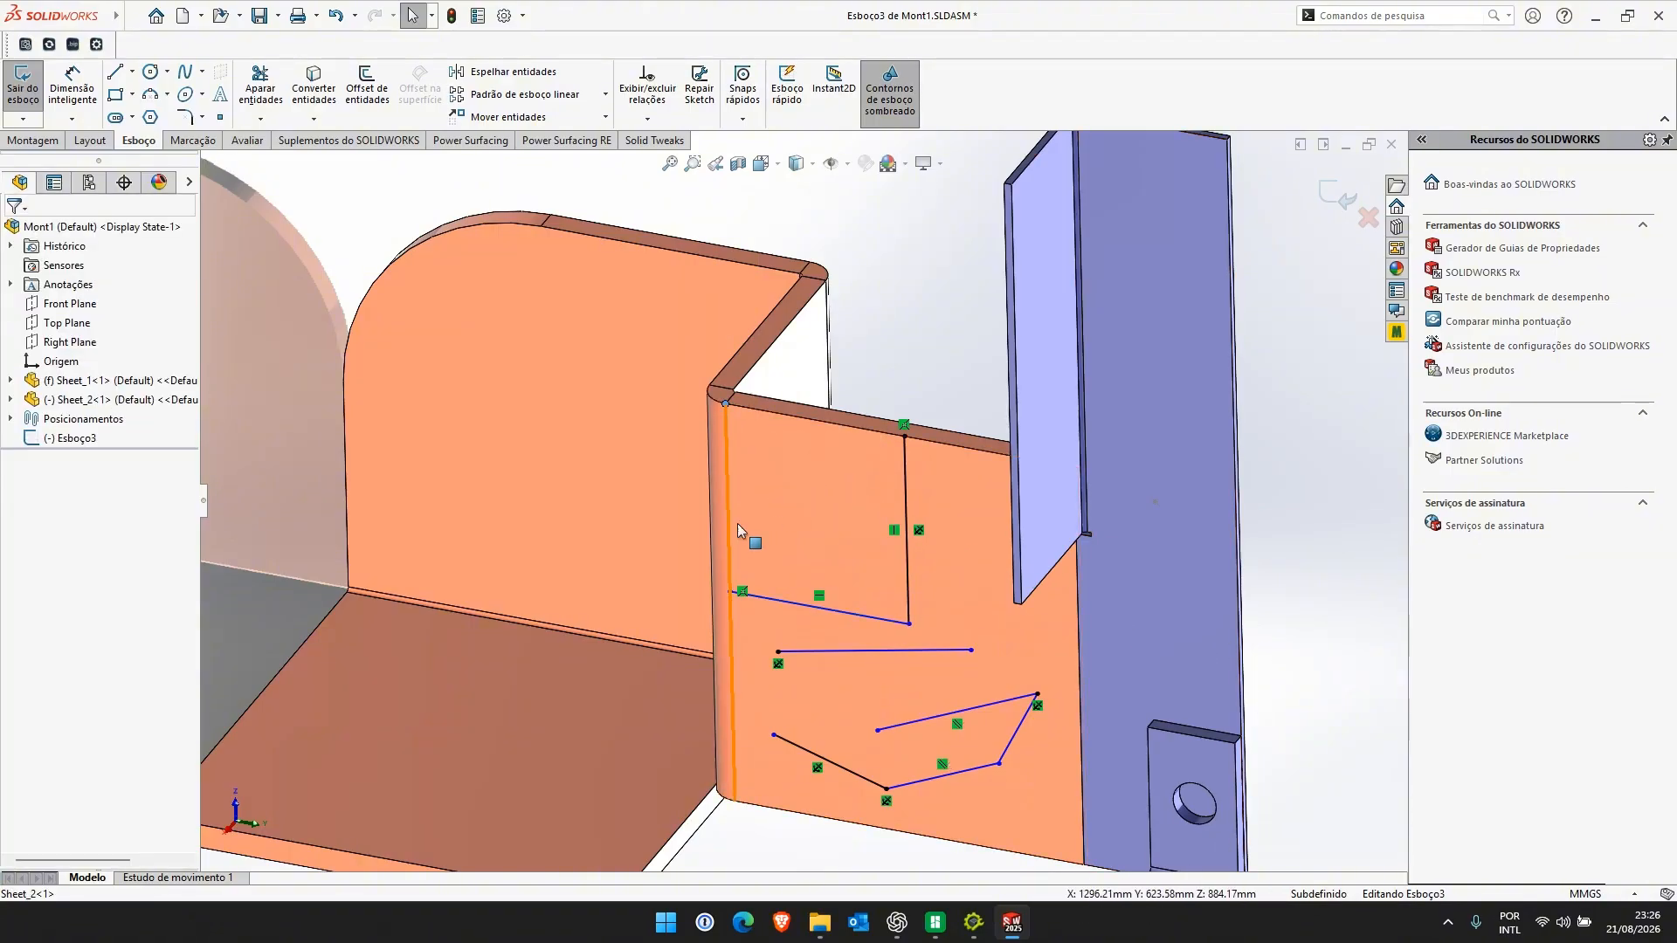
left_click(998, 762)
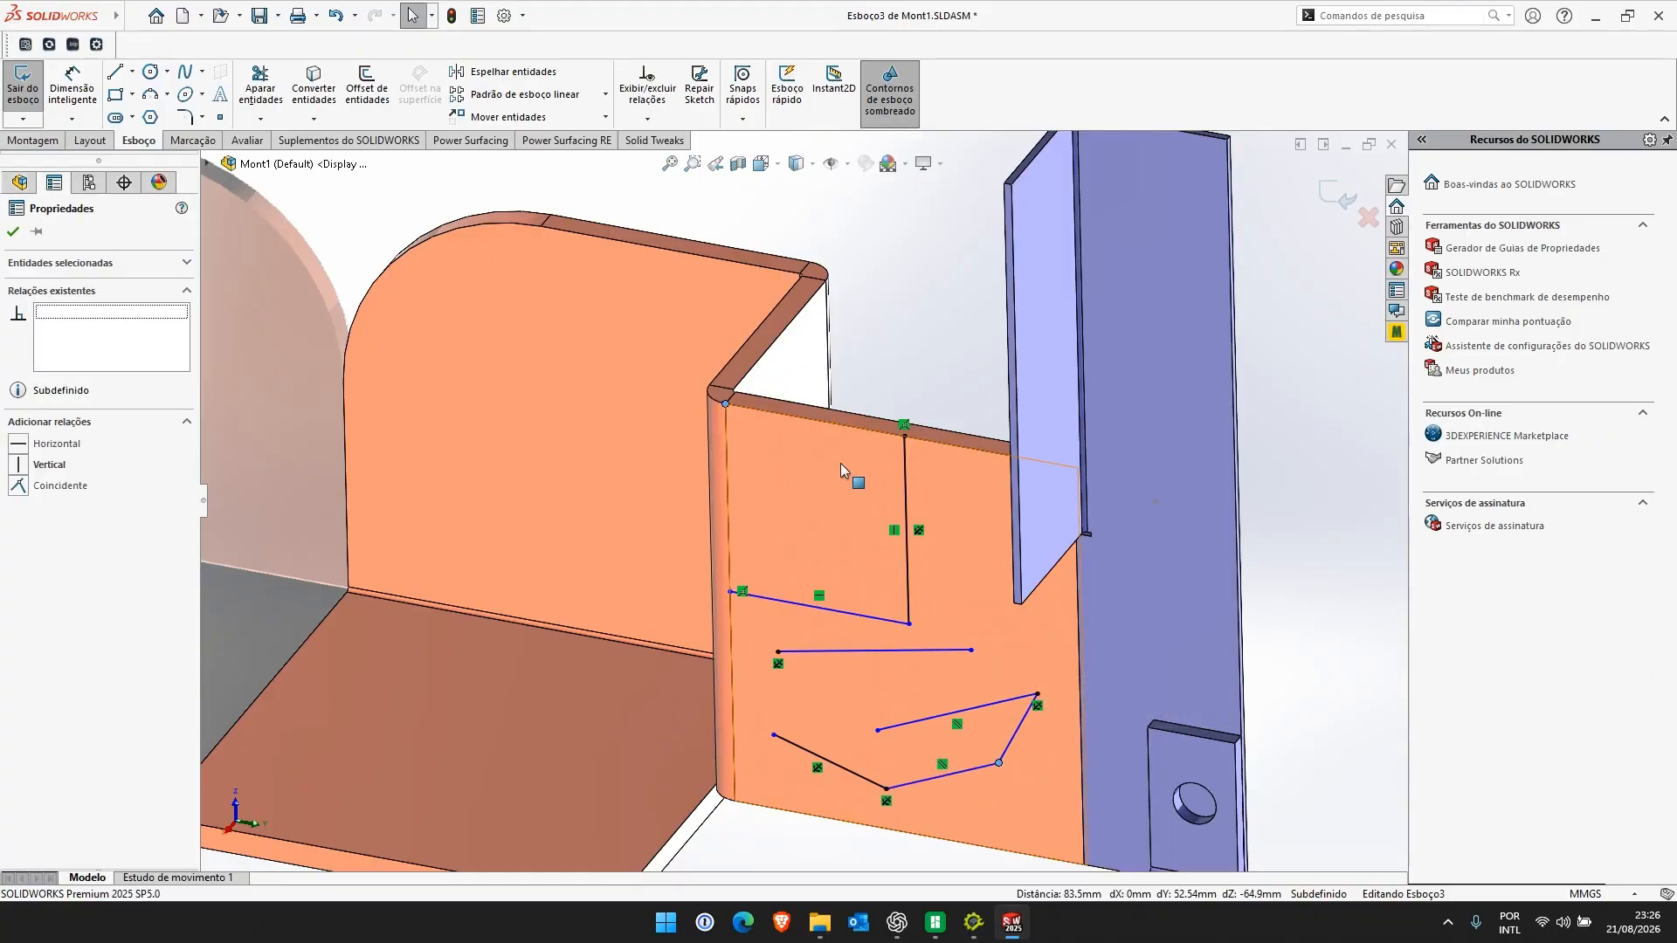
left_click(1054, 433)
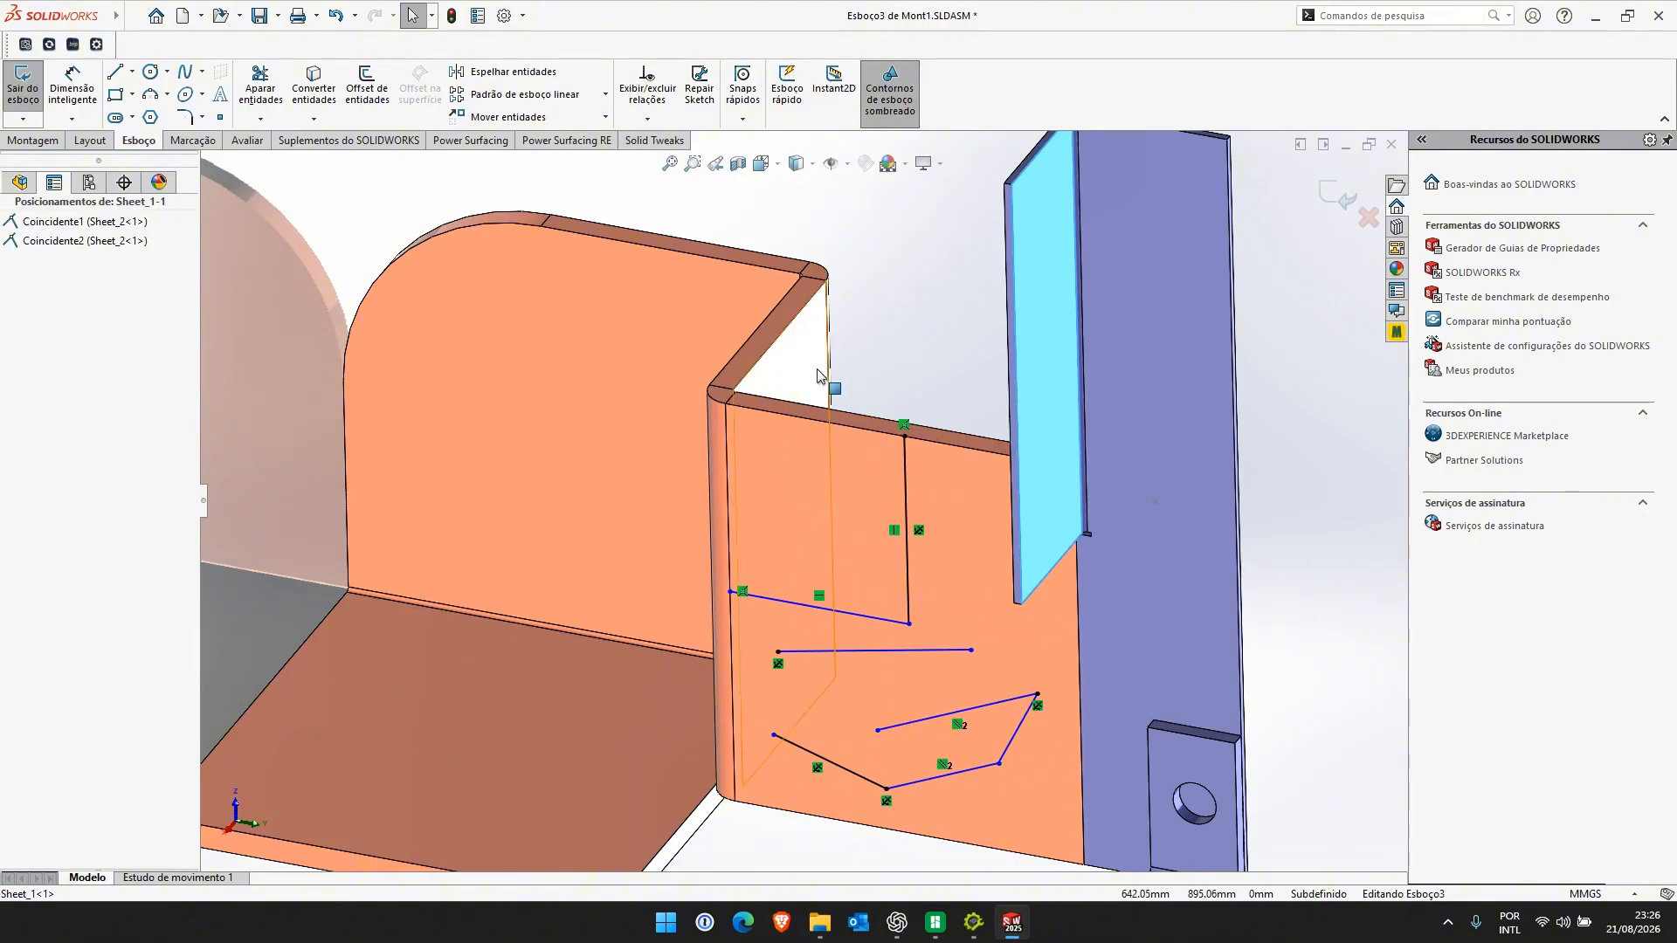
left_click(808, 390, "ctrl")
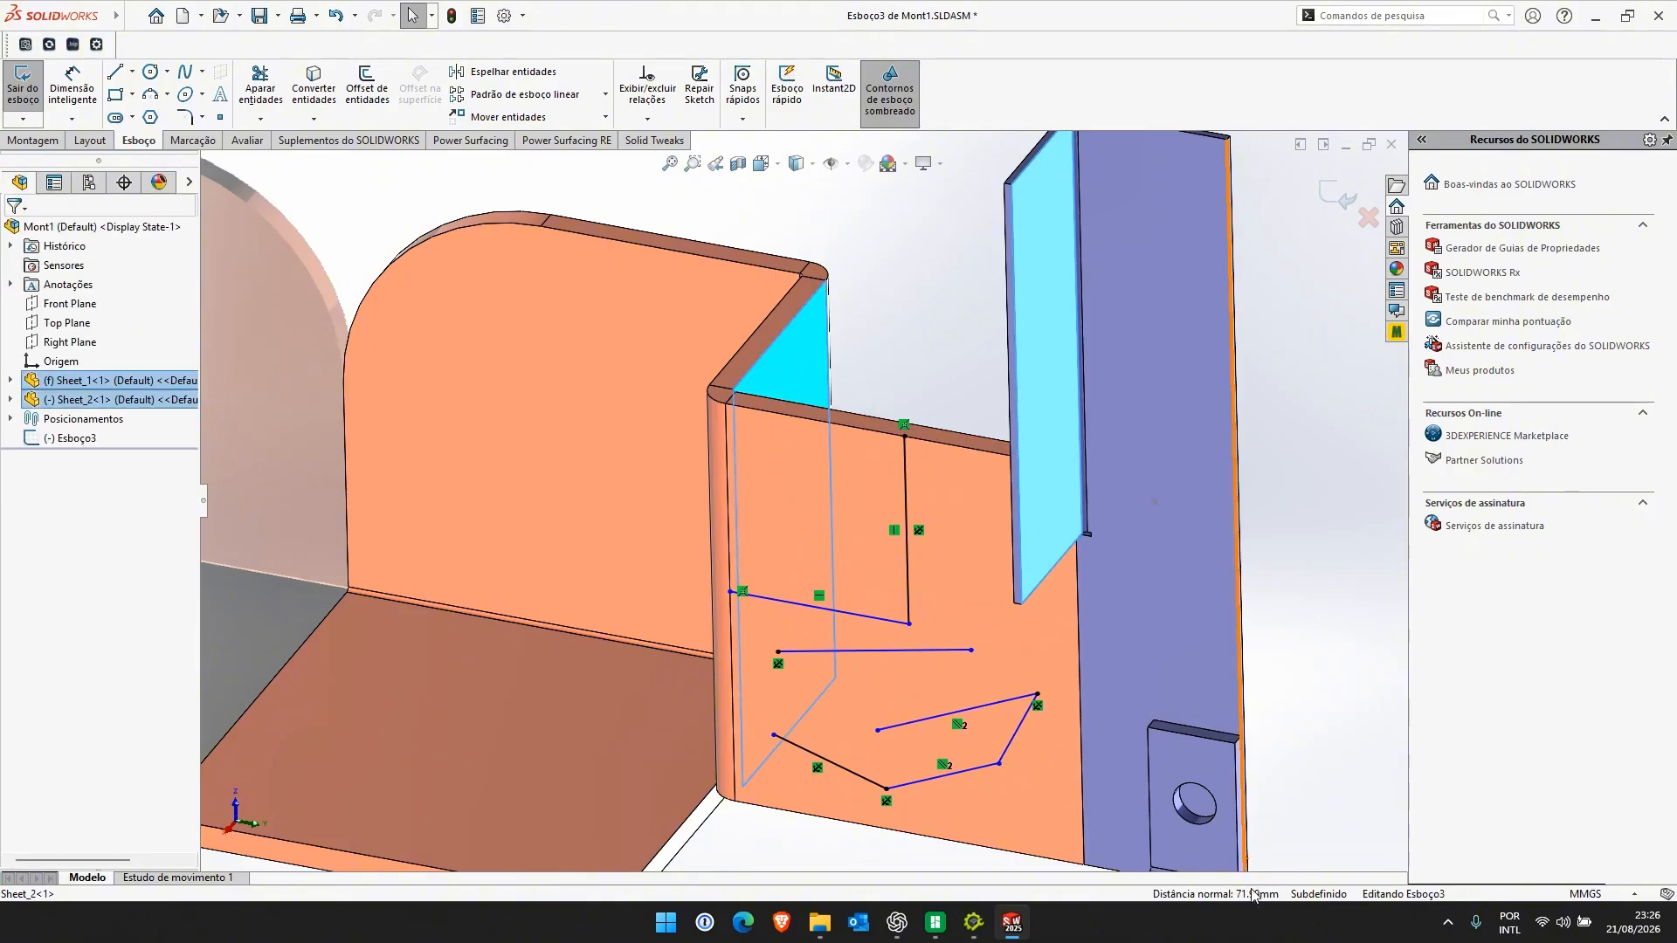
Measure between the loose sloped line and the chain's upper line, check their angle, and clear the selection
key("Escape")
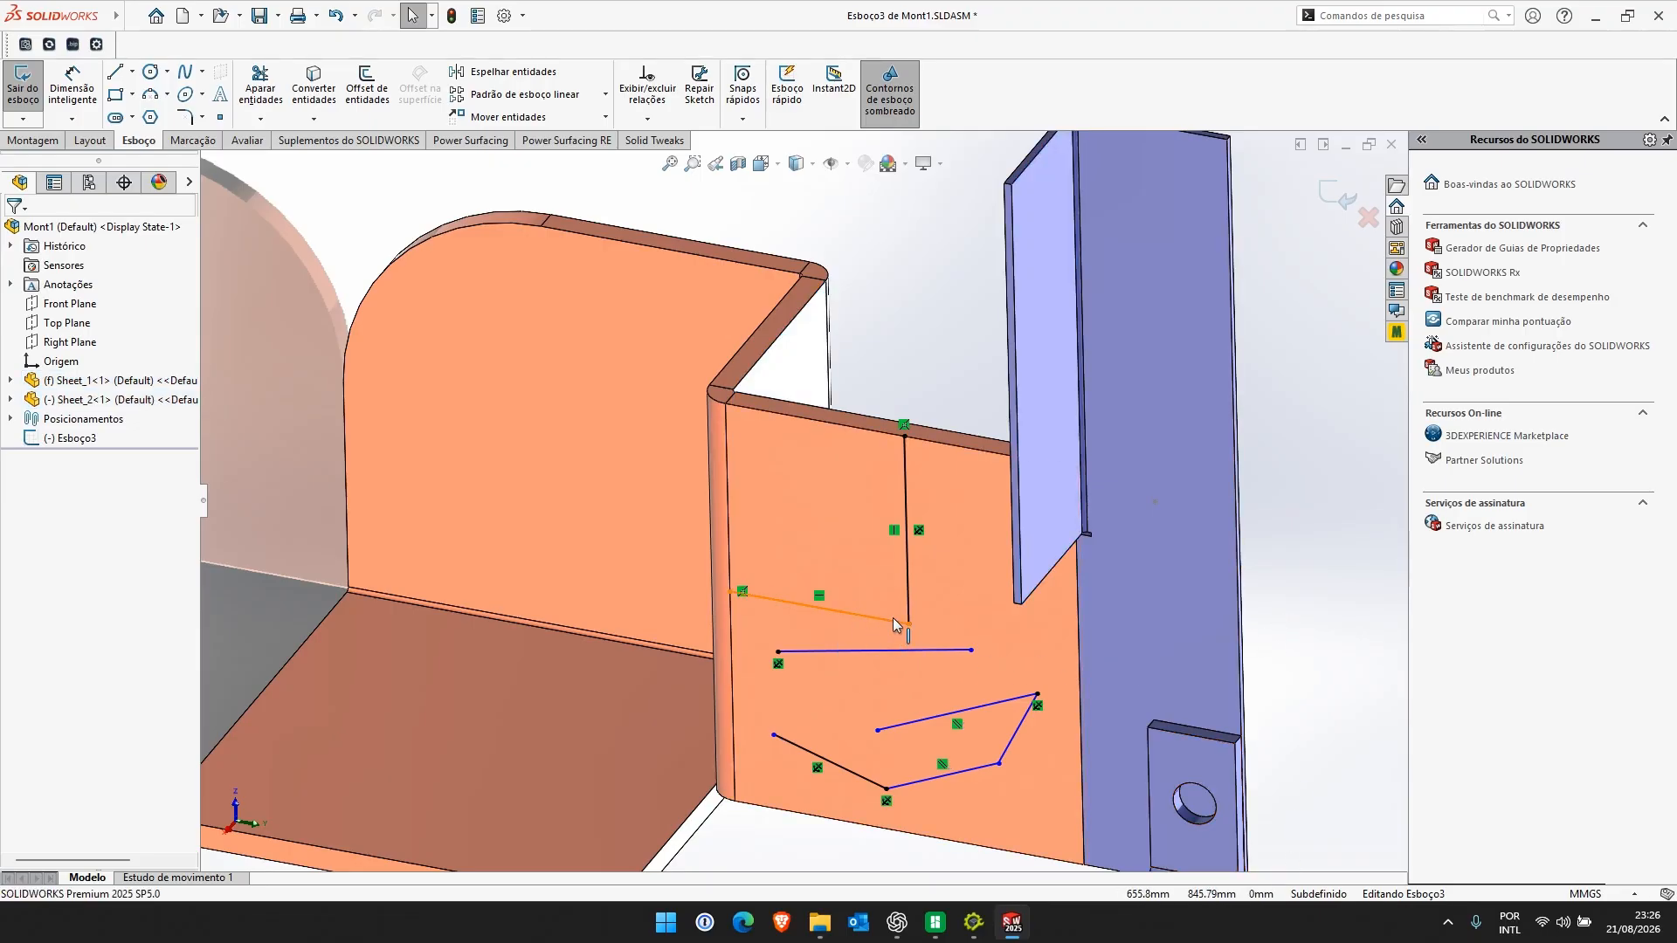
left_click(866, 650)
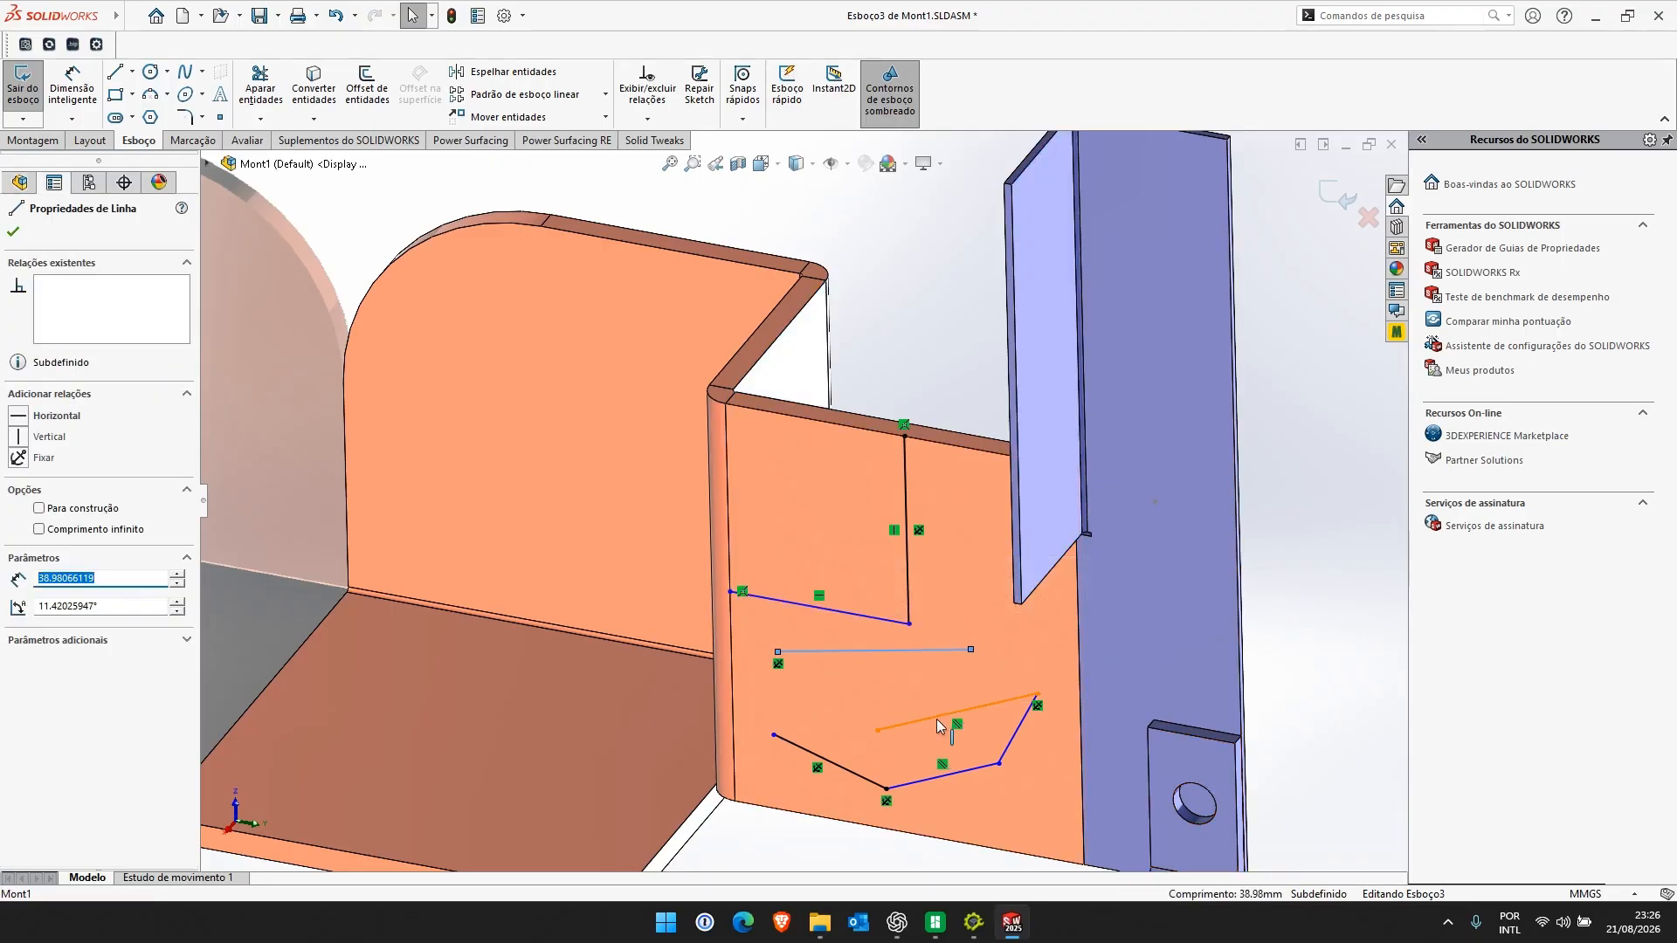
left_click(939, 716, "ctrl")
key("m")
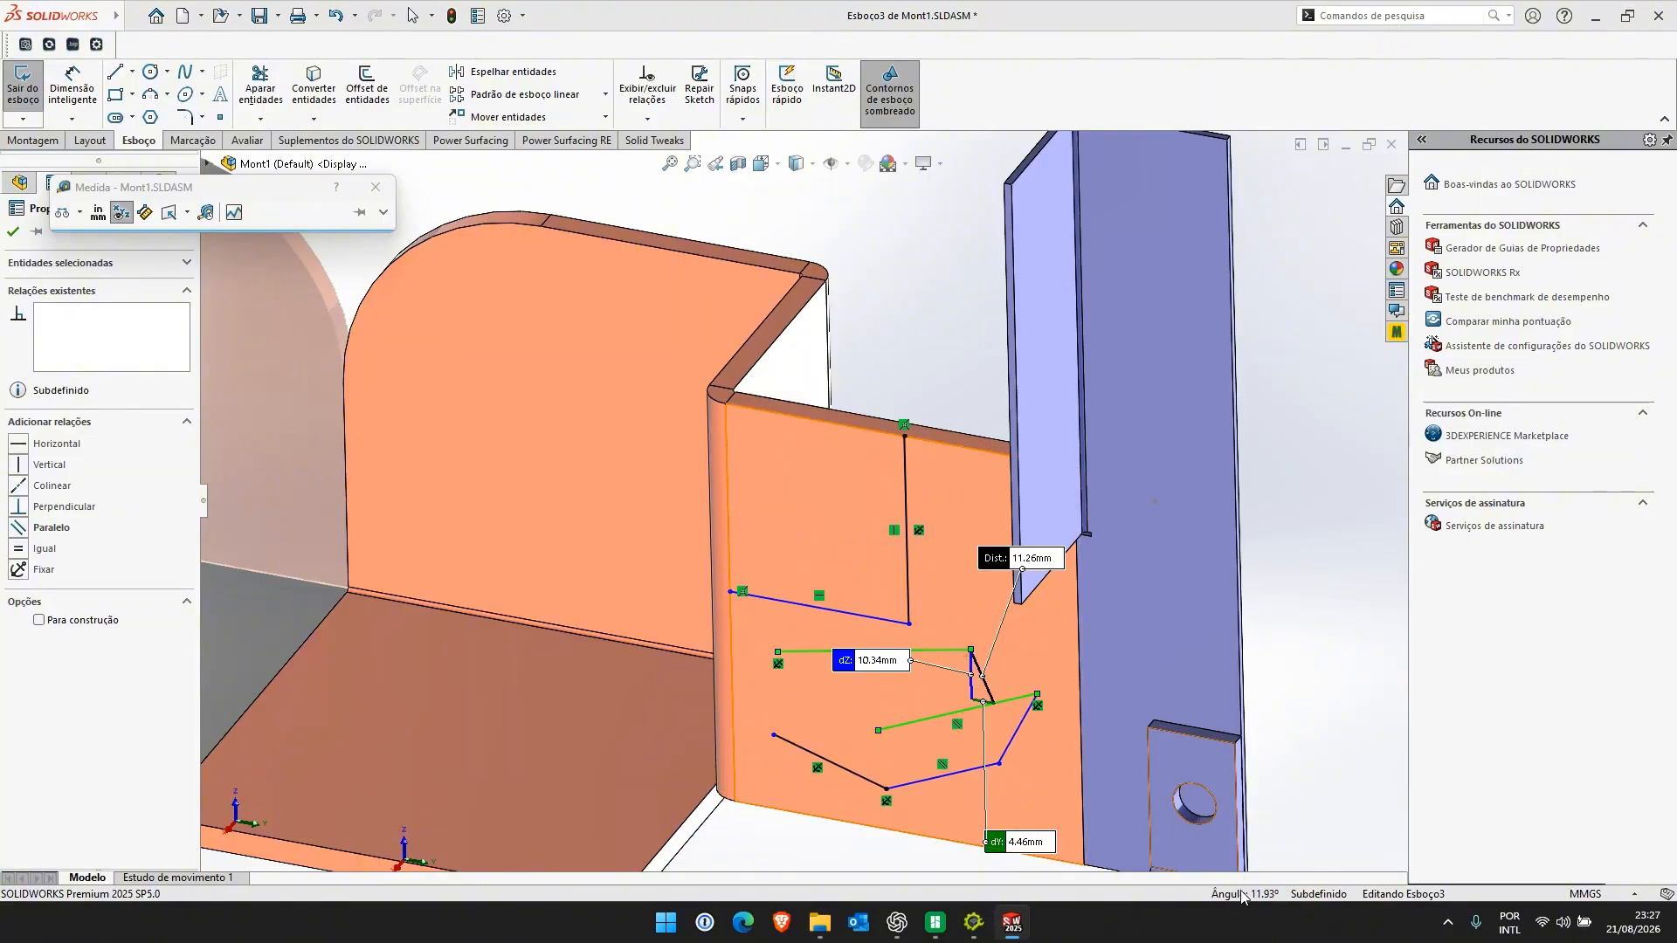
key("Escape")
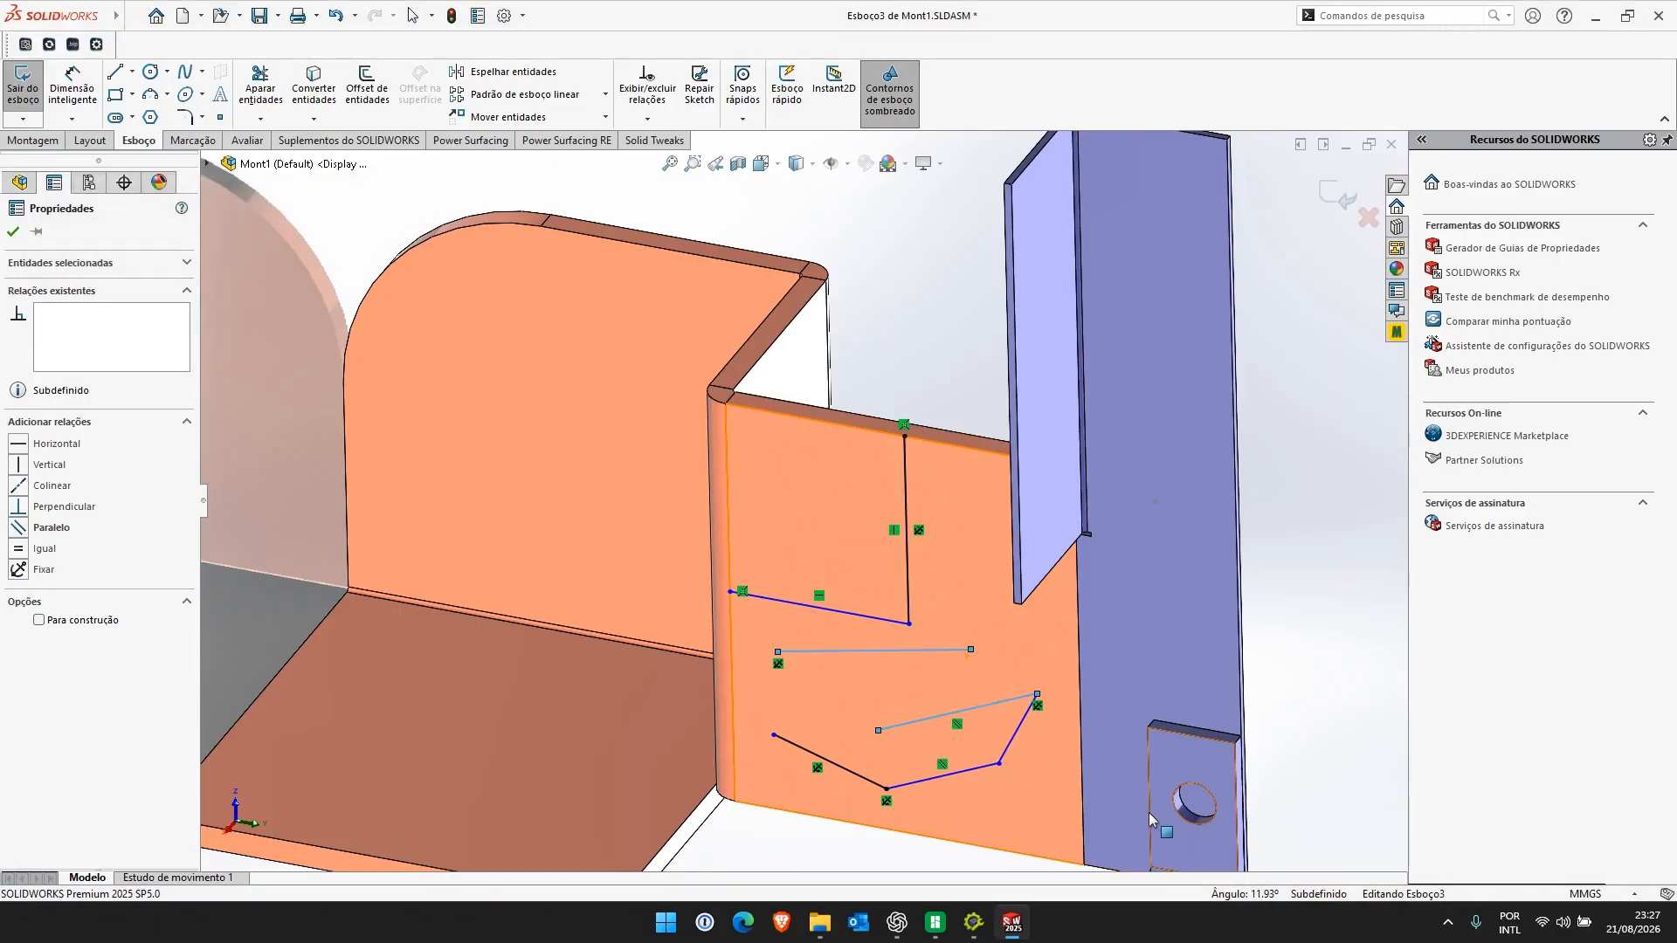
key("Escape")
Measure between the loose sloped line and the chain's fixed segment nearest the bend, and close the Measure tool
left_click(856, 653)
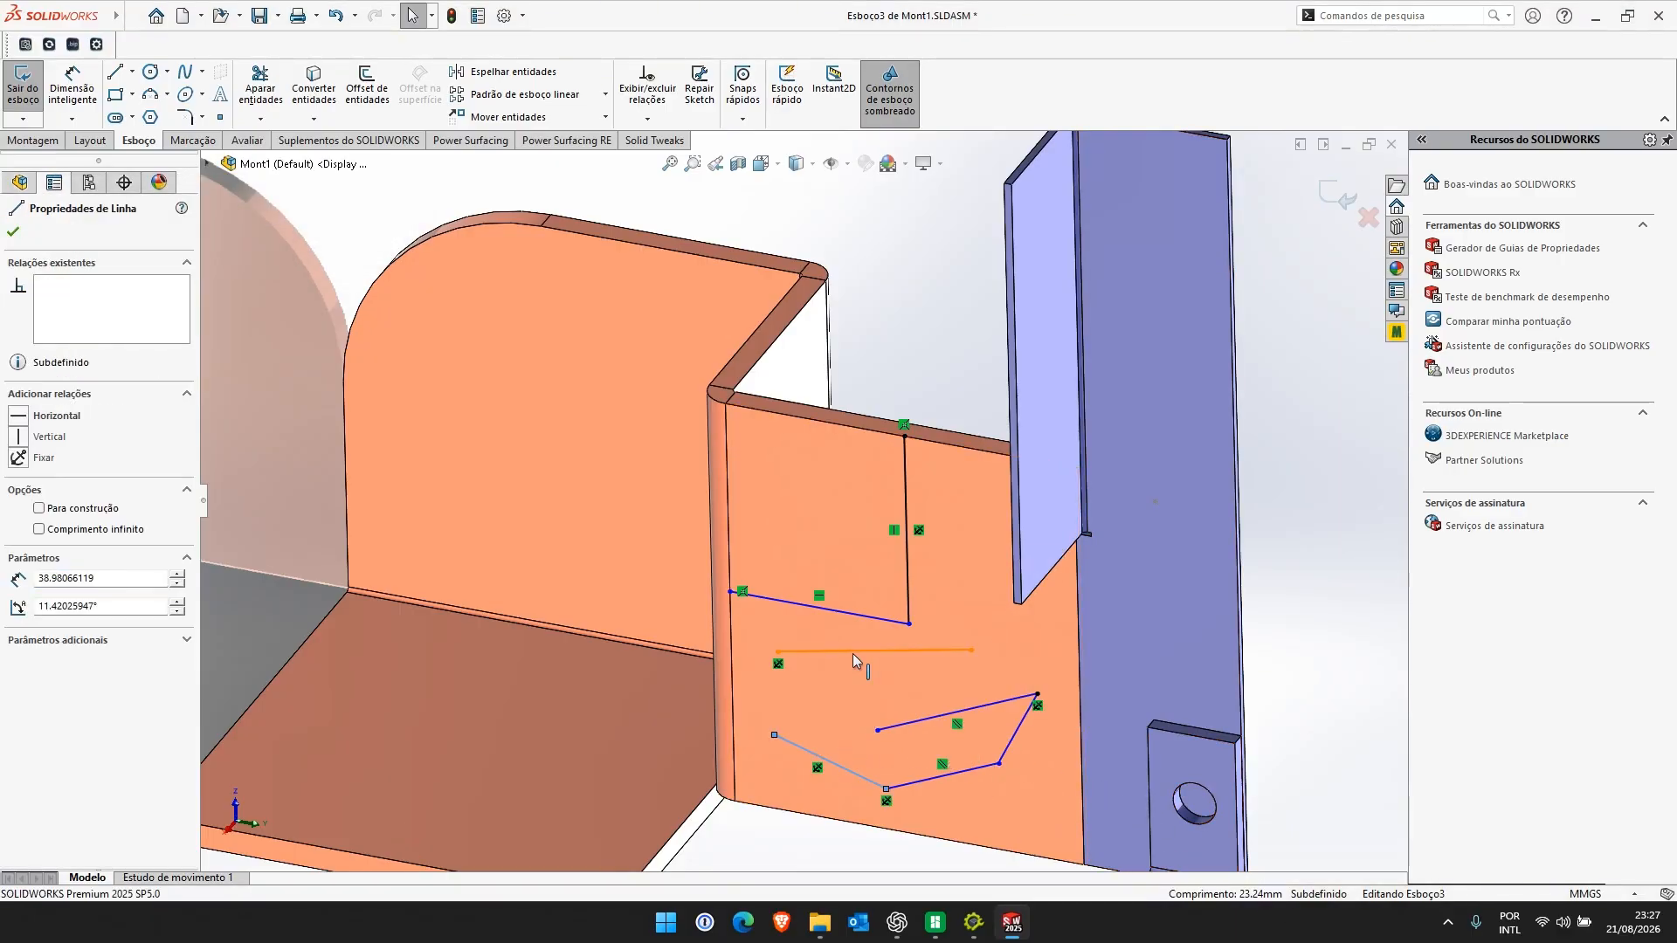
left_click(854, 651, "ctrl")
key("m")
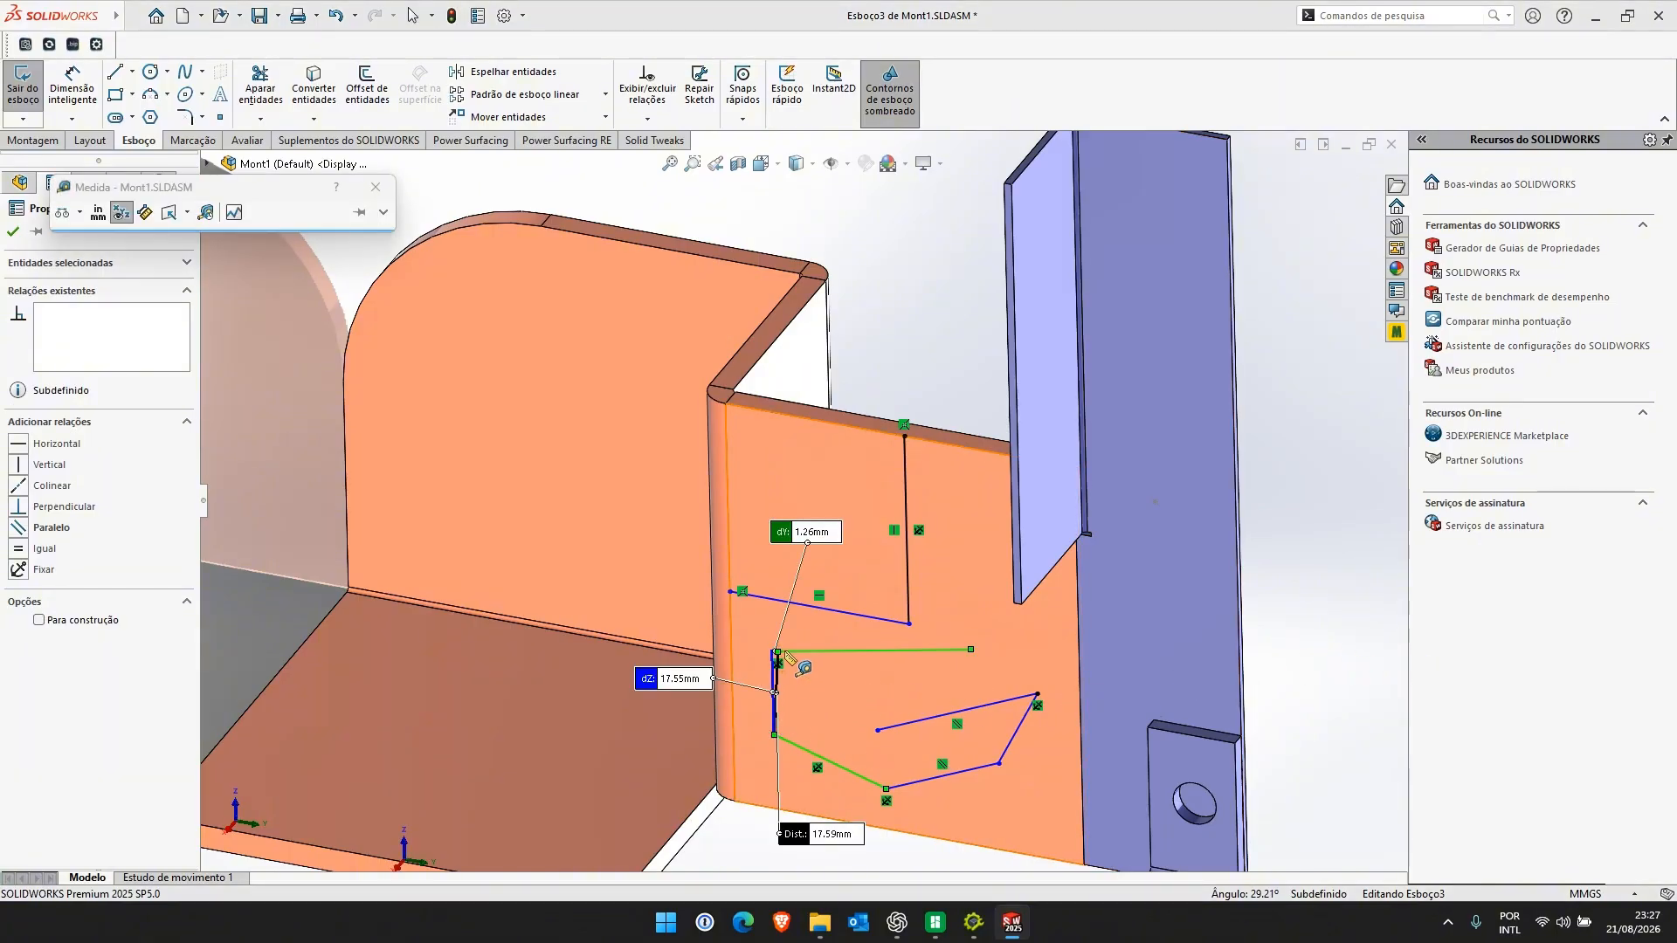
left_click(375, 187)
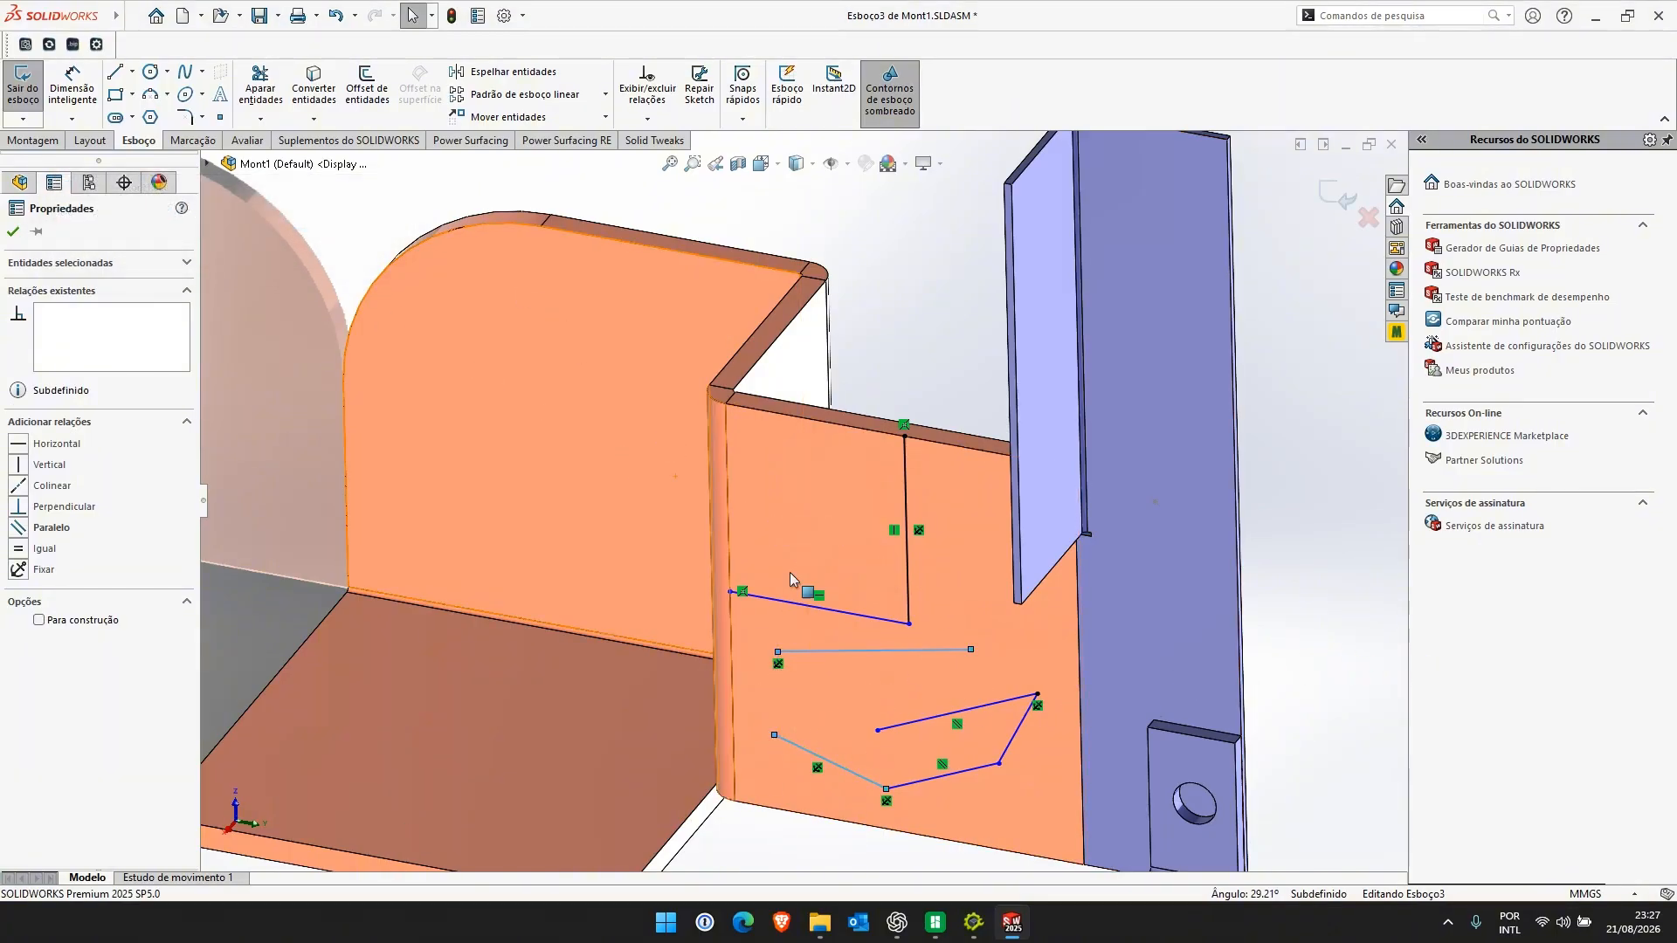
Assign the C key to Linha de construção in Solid Tweaks, and clear the sketch selection
mouse_move(978, 926)
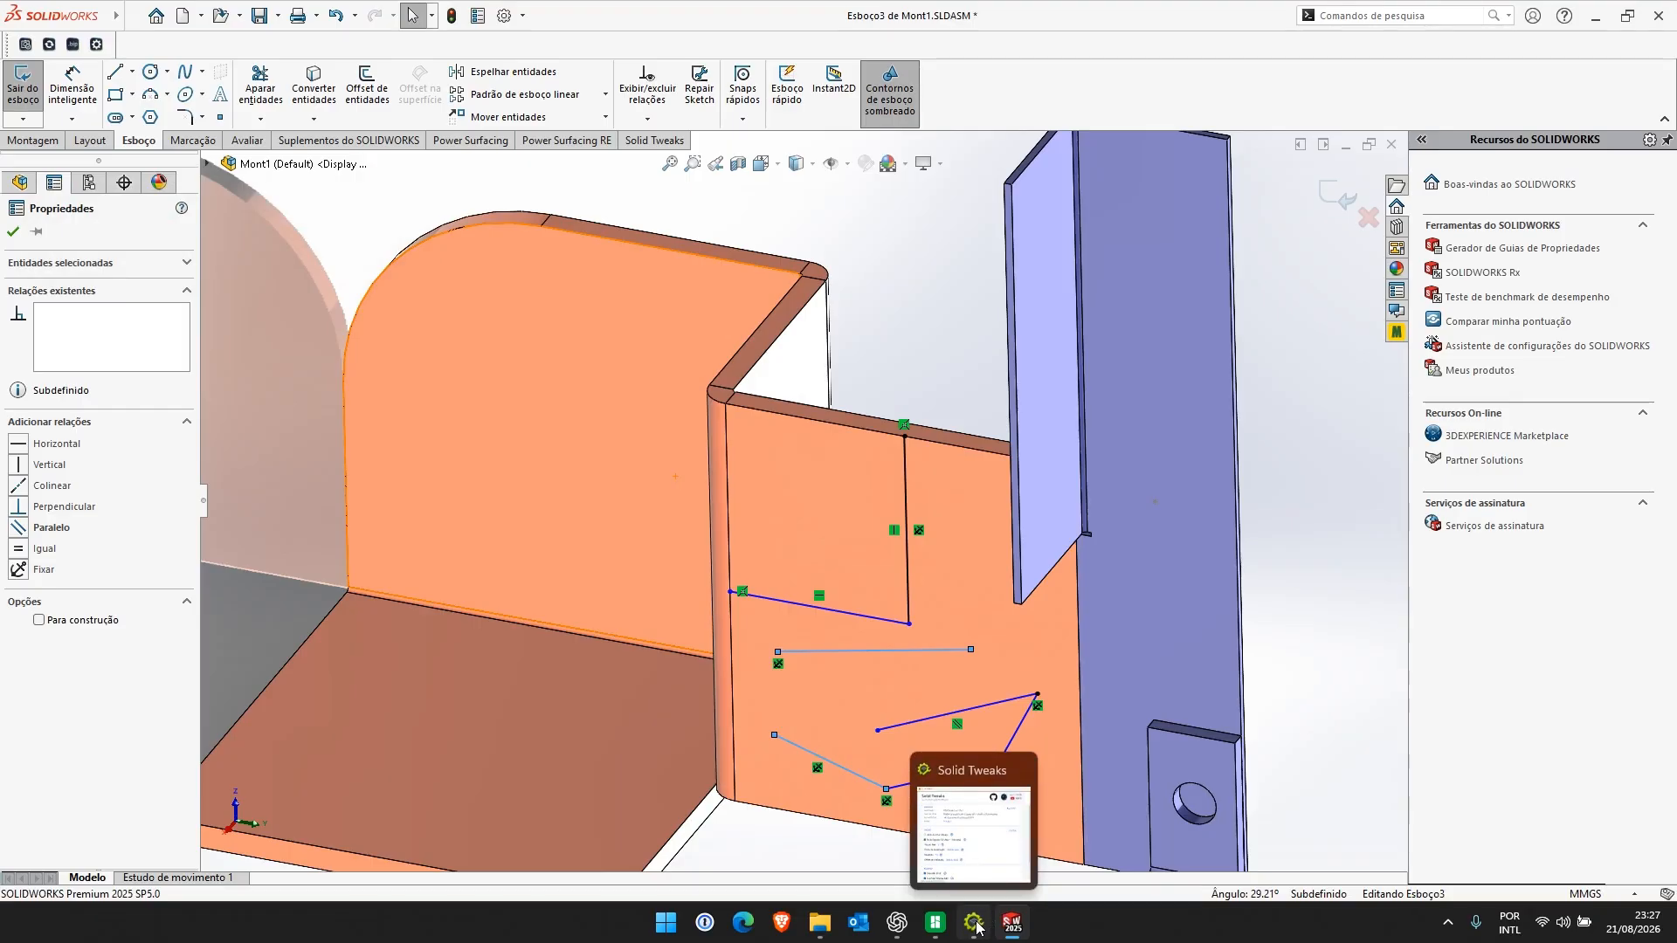
left_click(975, 924)
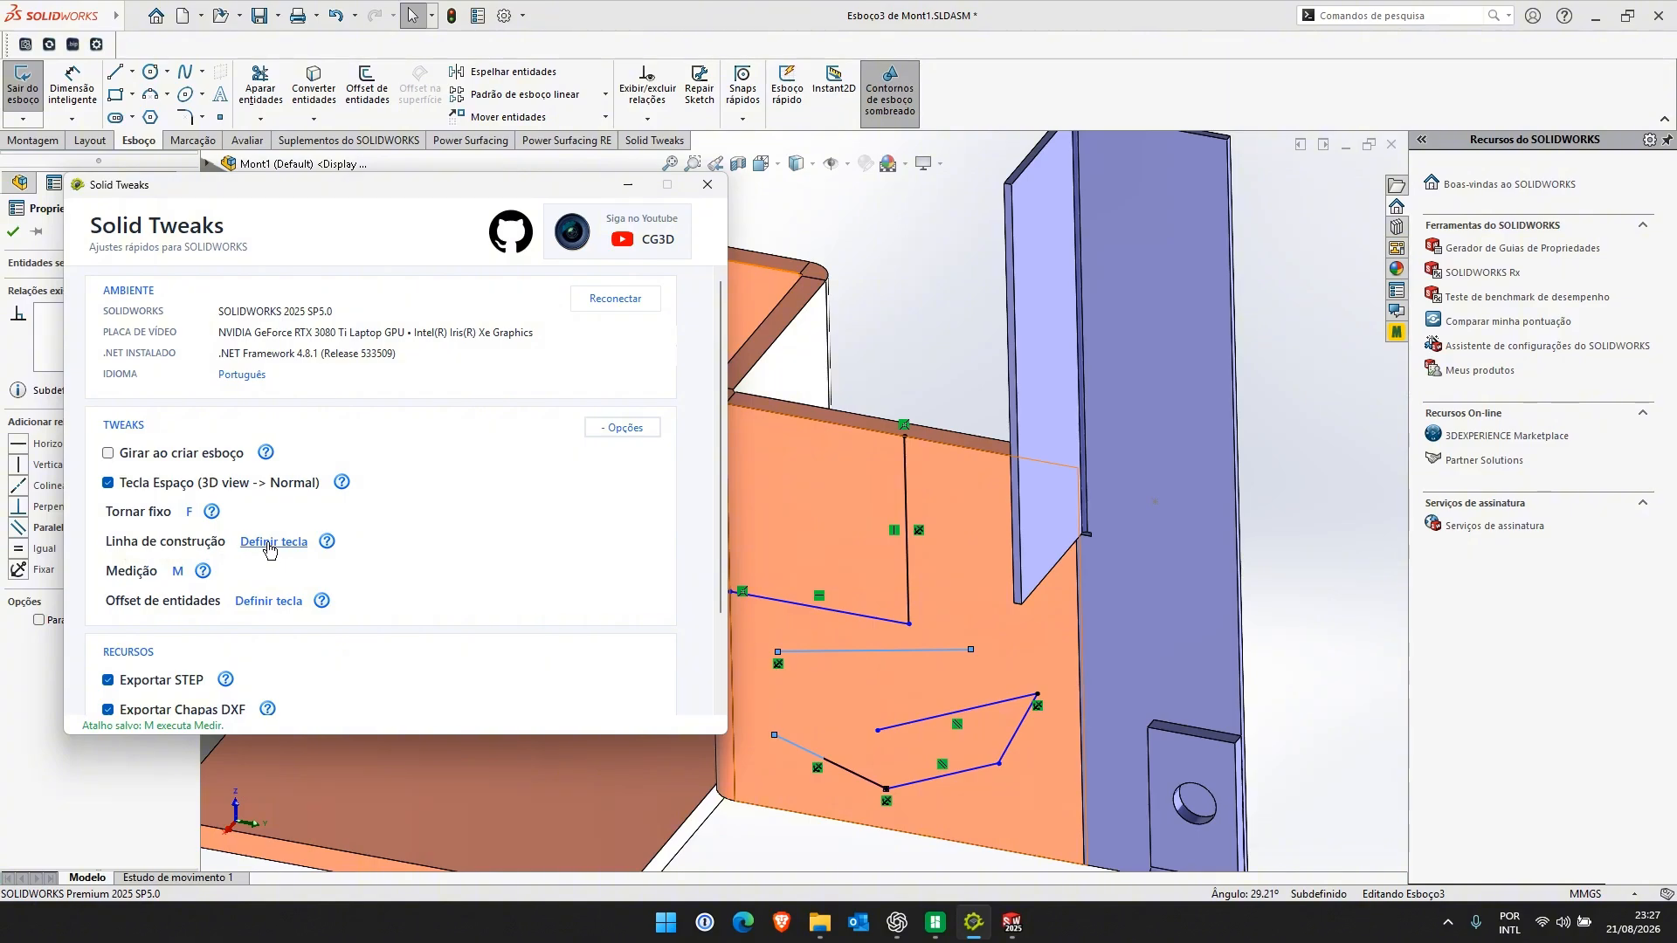
left_click(268, 544)
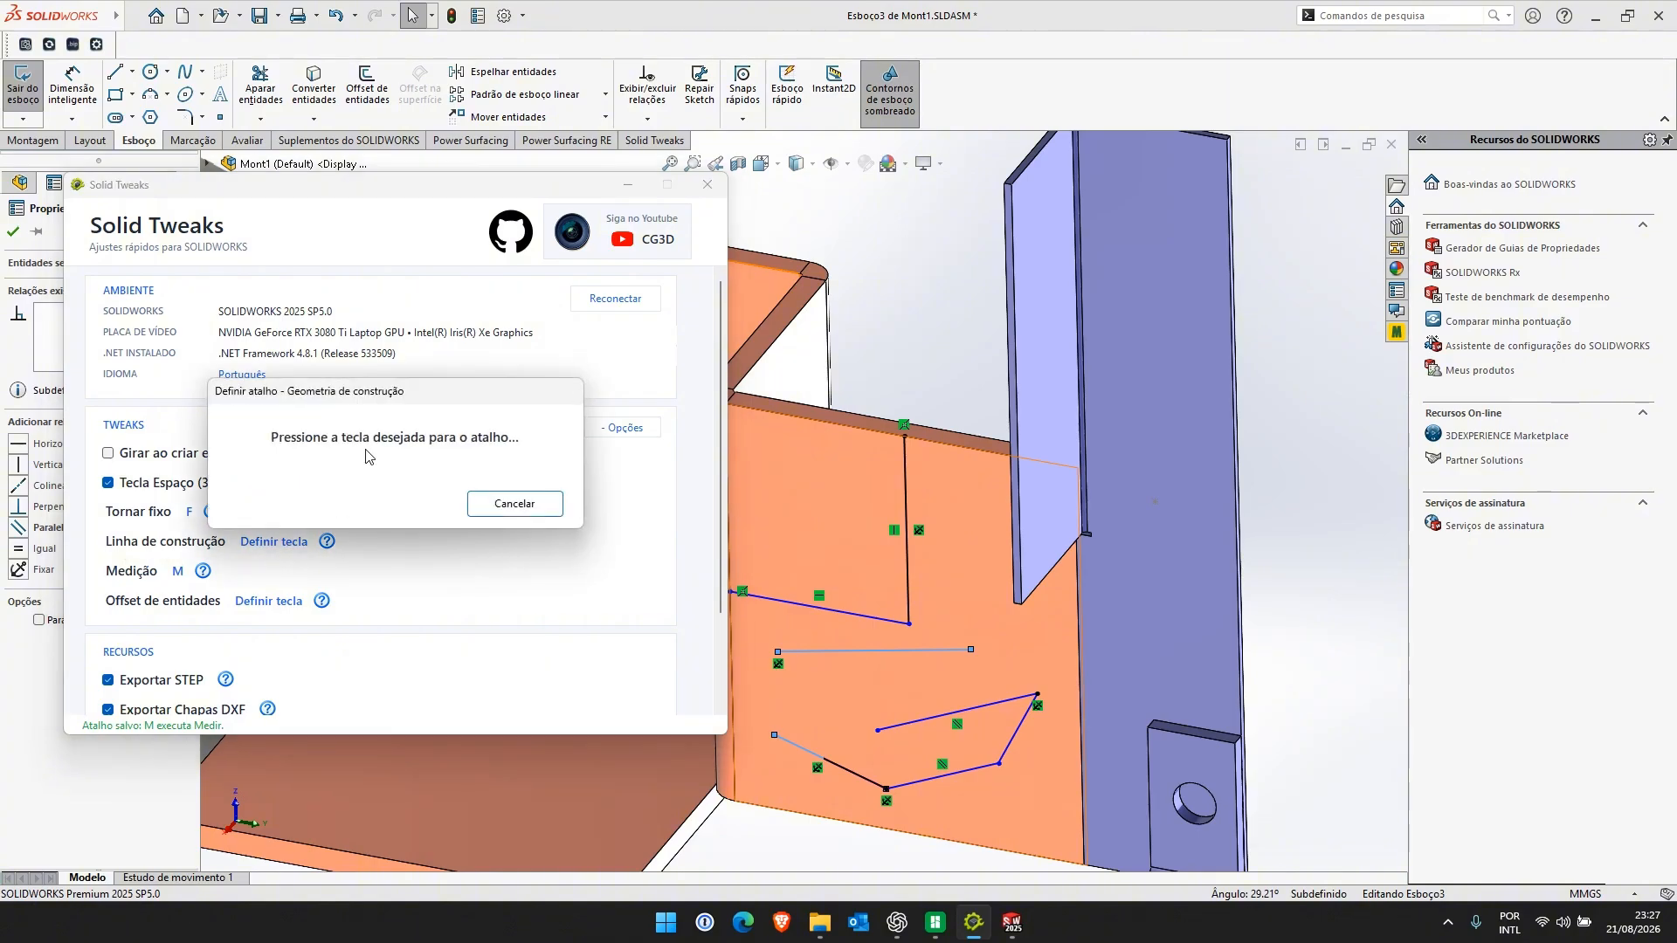
key("c")
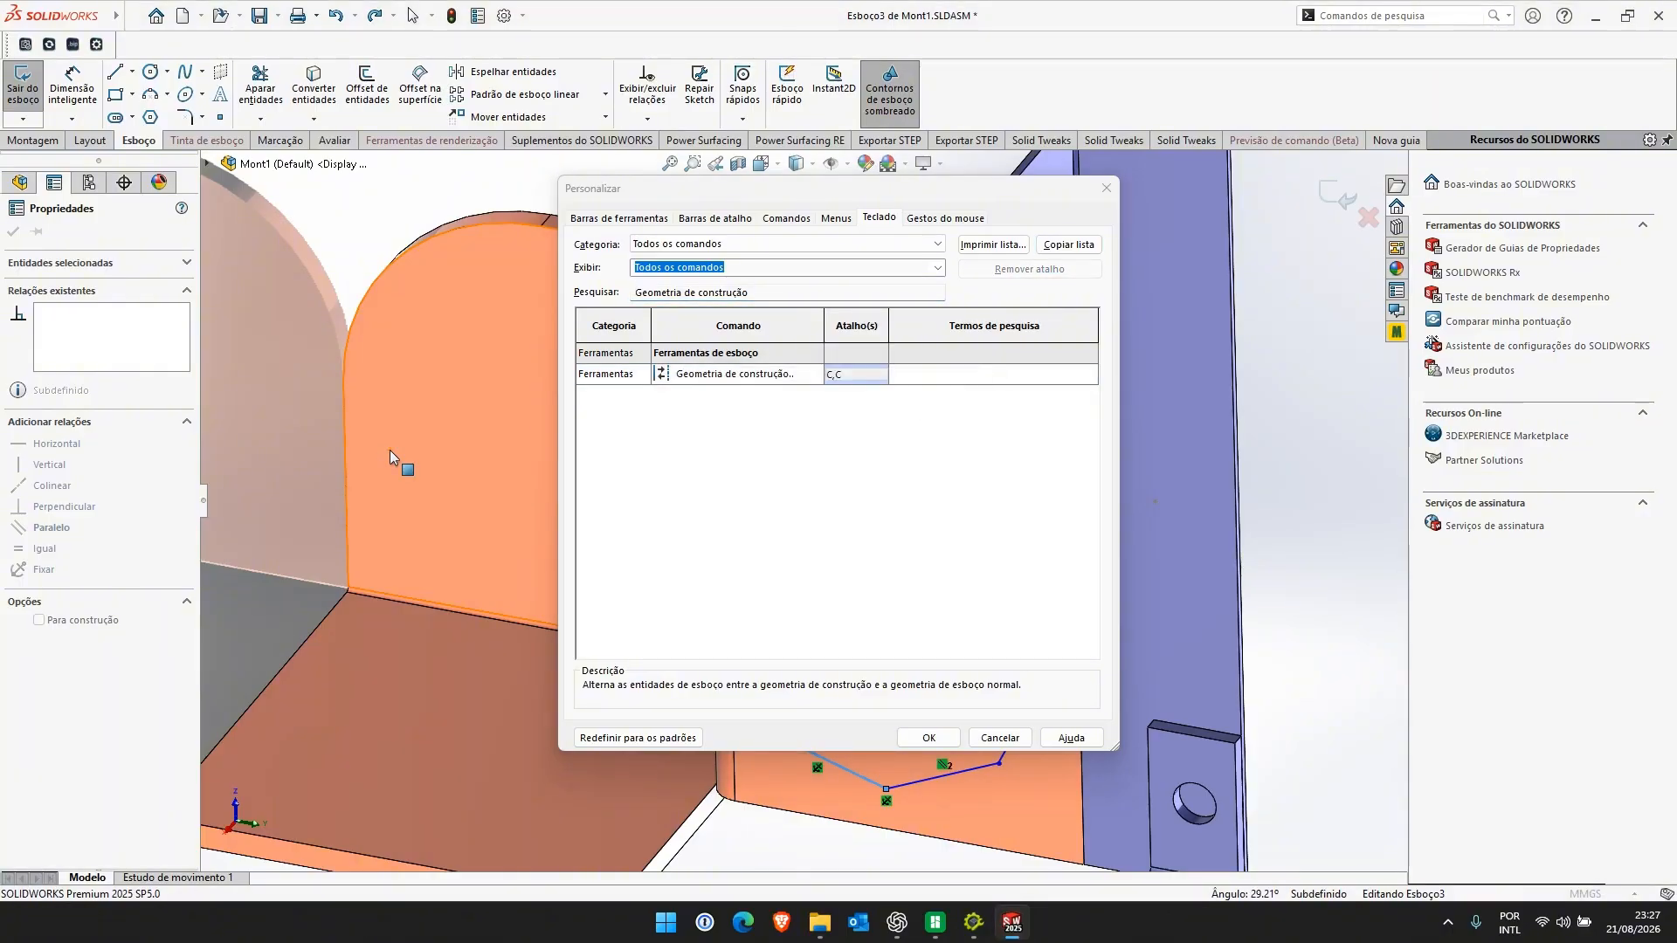
key("Escape")
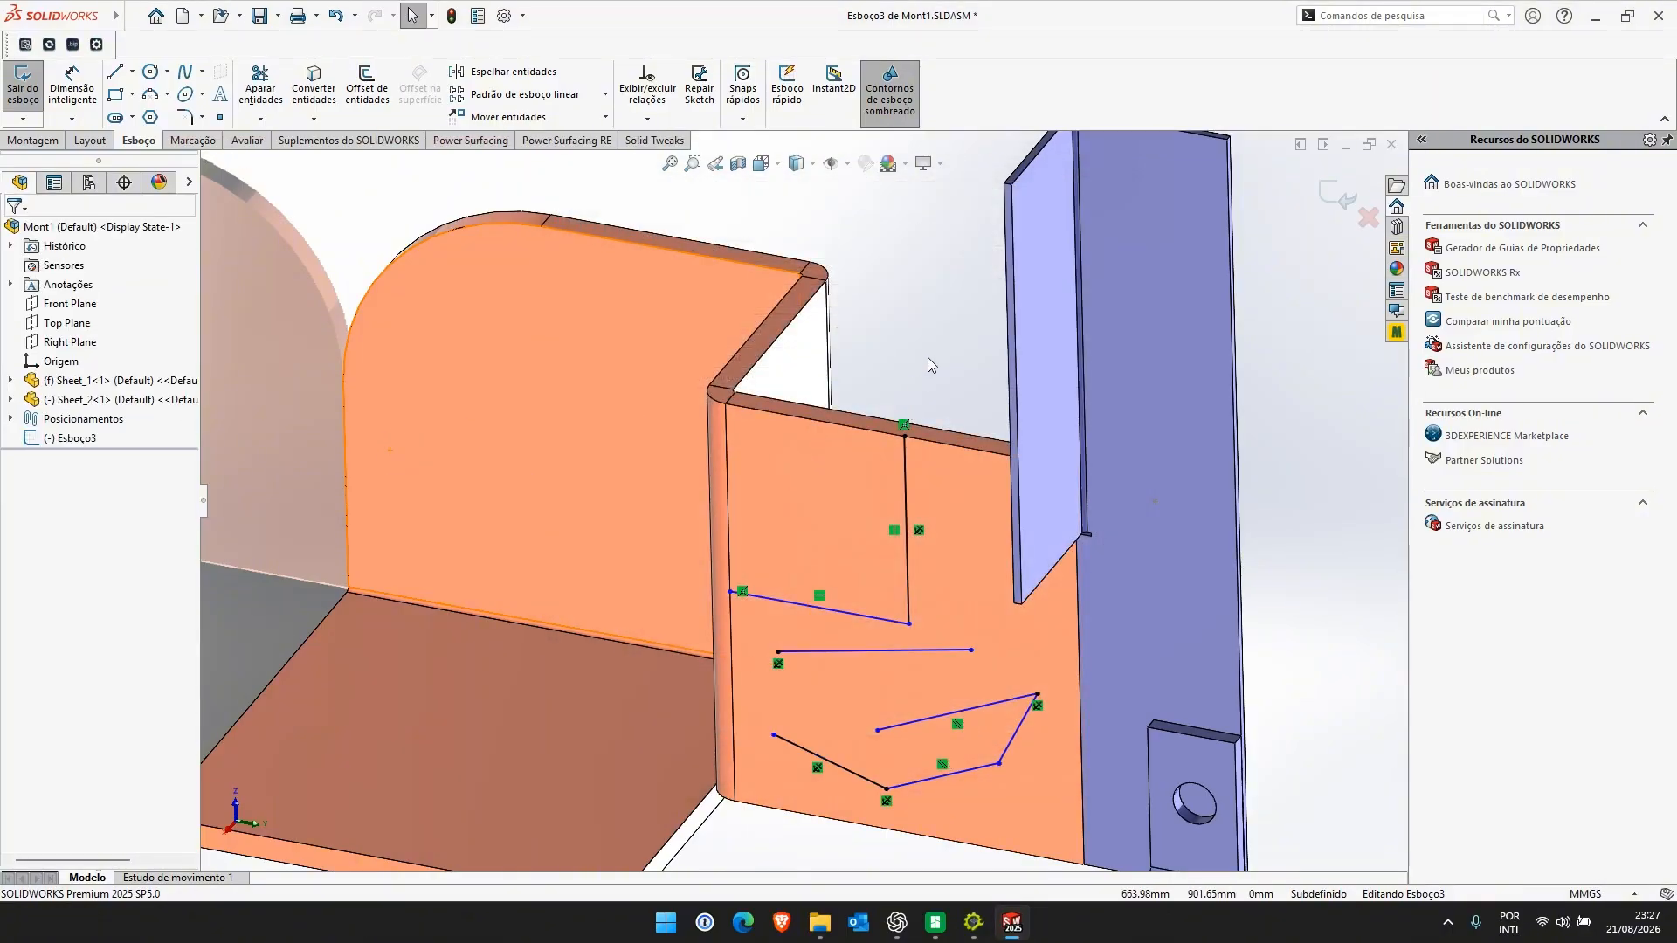
Convert the horizontal line, the loose sloped line and the chain's two upper segments to construction geometry, and check the Para construção option
left_click(834, 612)
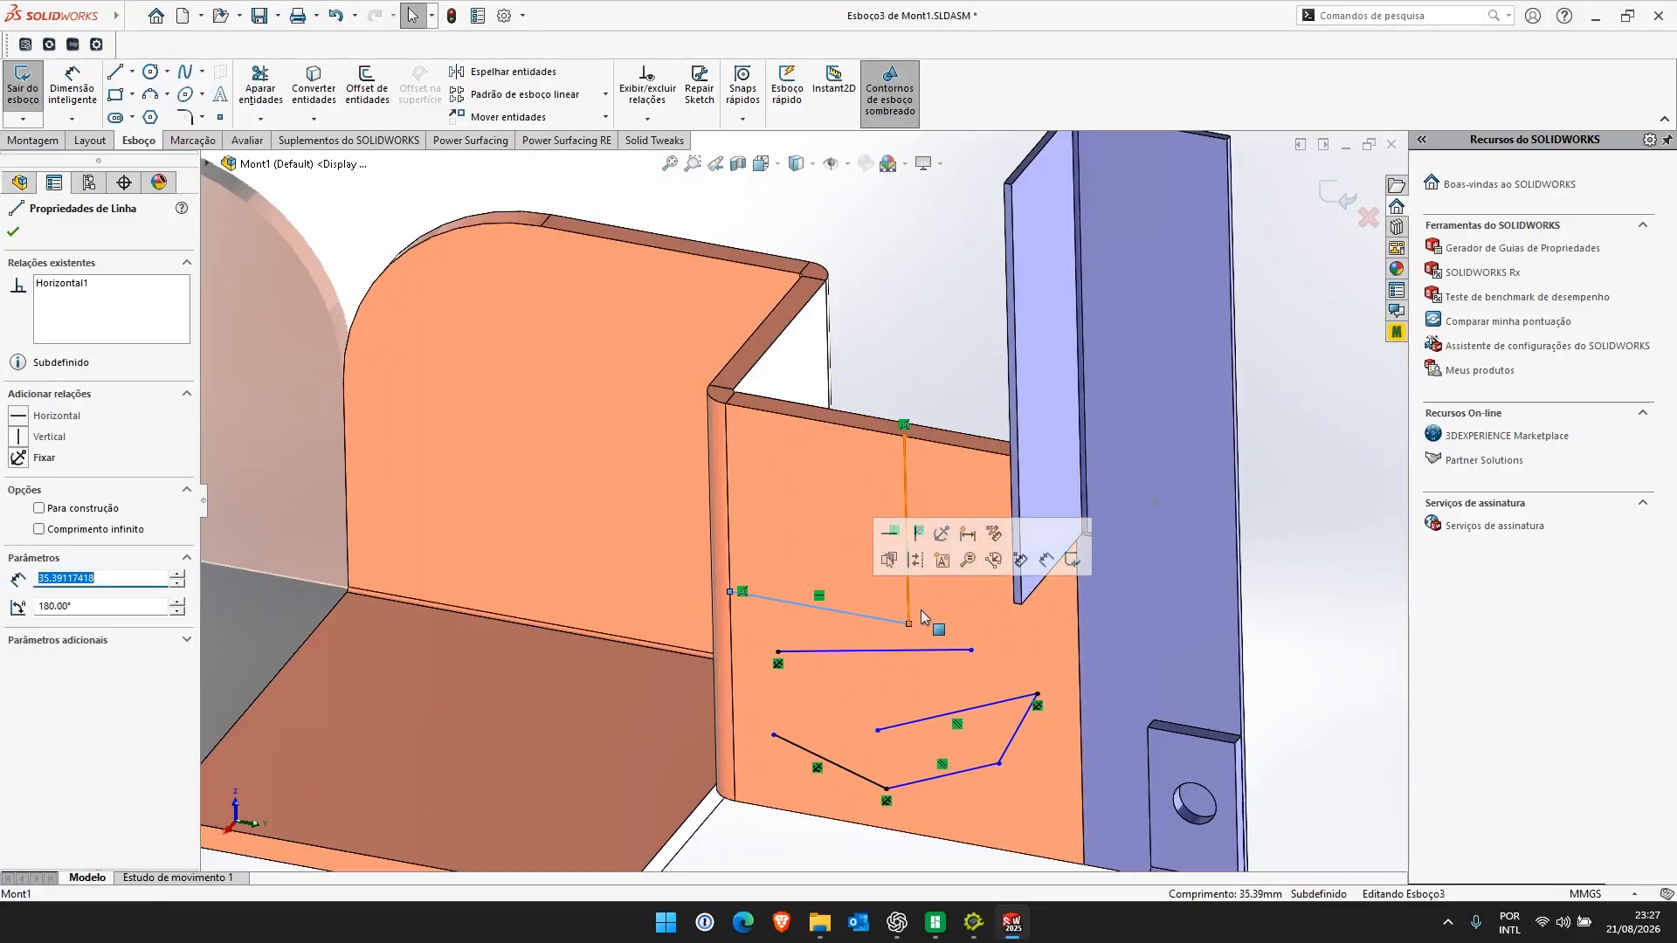
key("c")
left_click(945, 650)
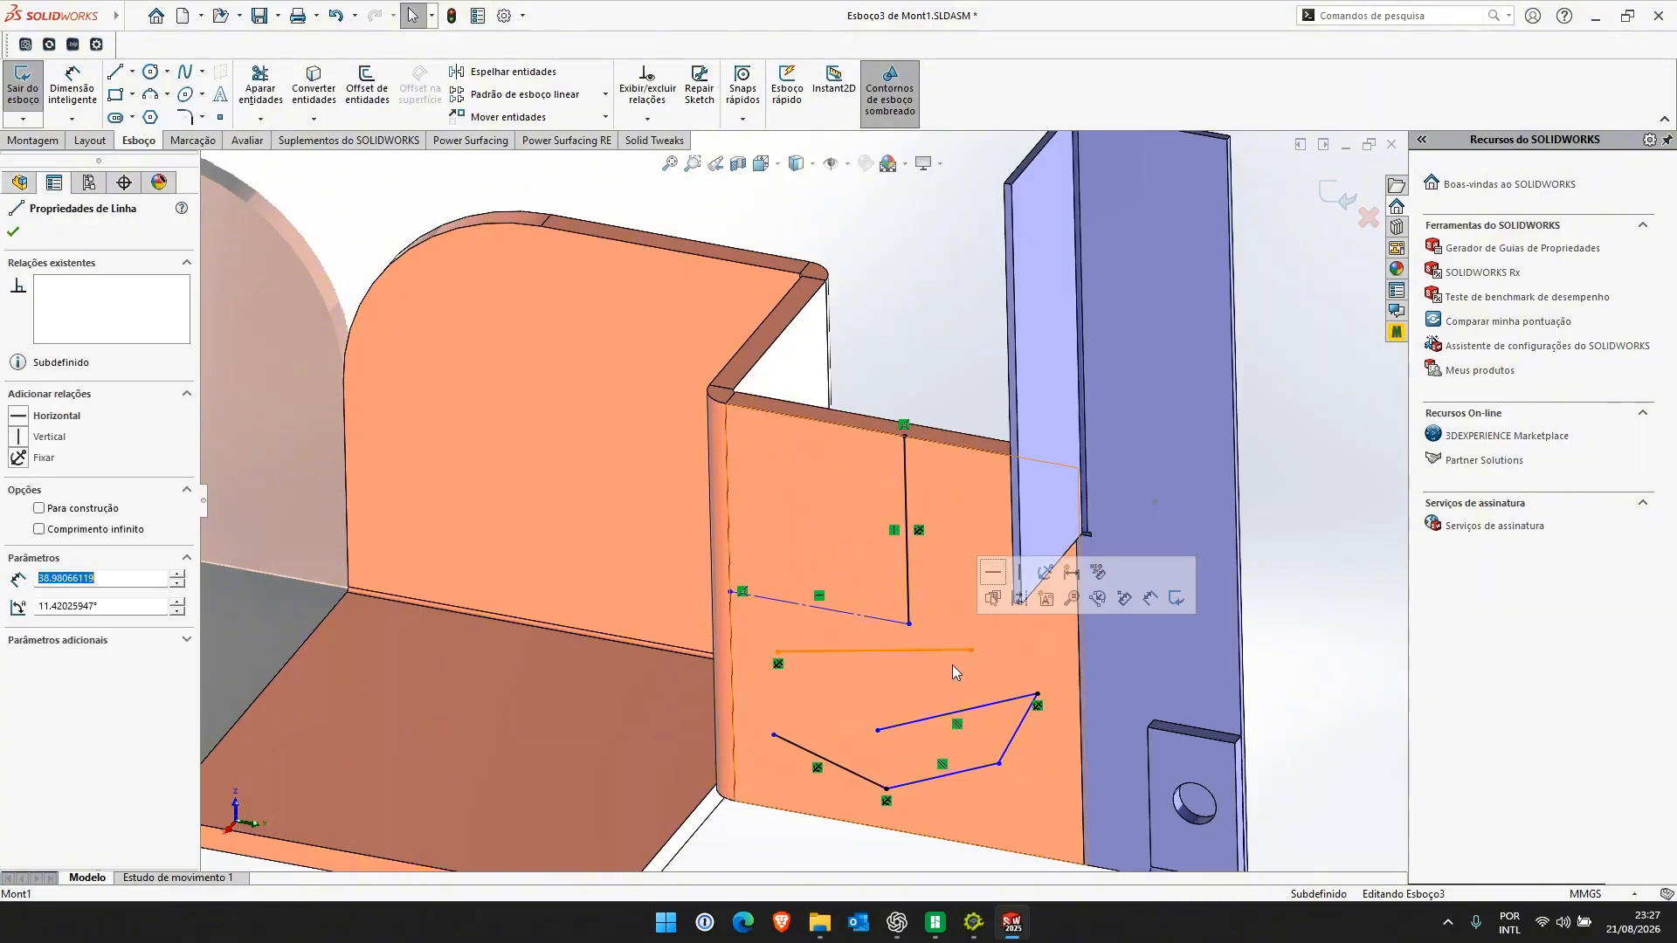
key("c")
left_click(1019, 726)
key("c")
left_click(975, 709)
key("c")
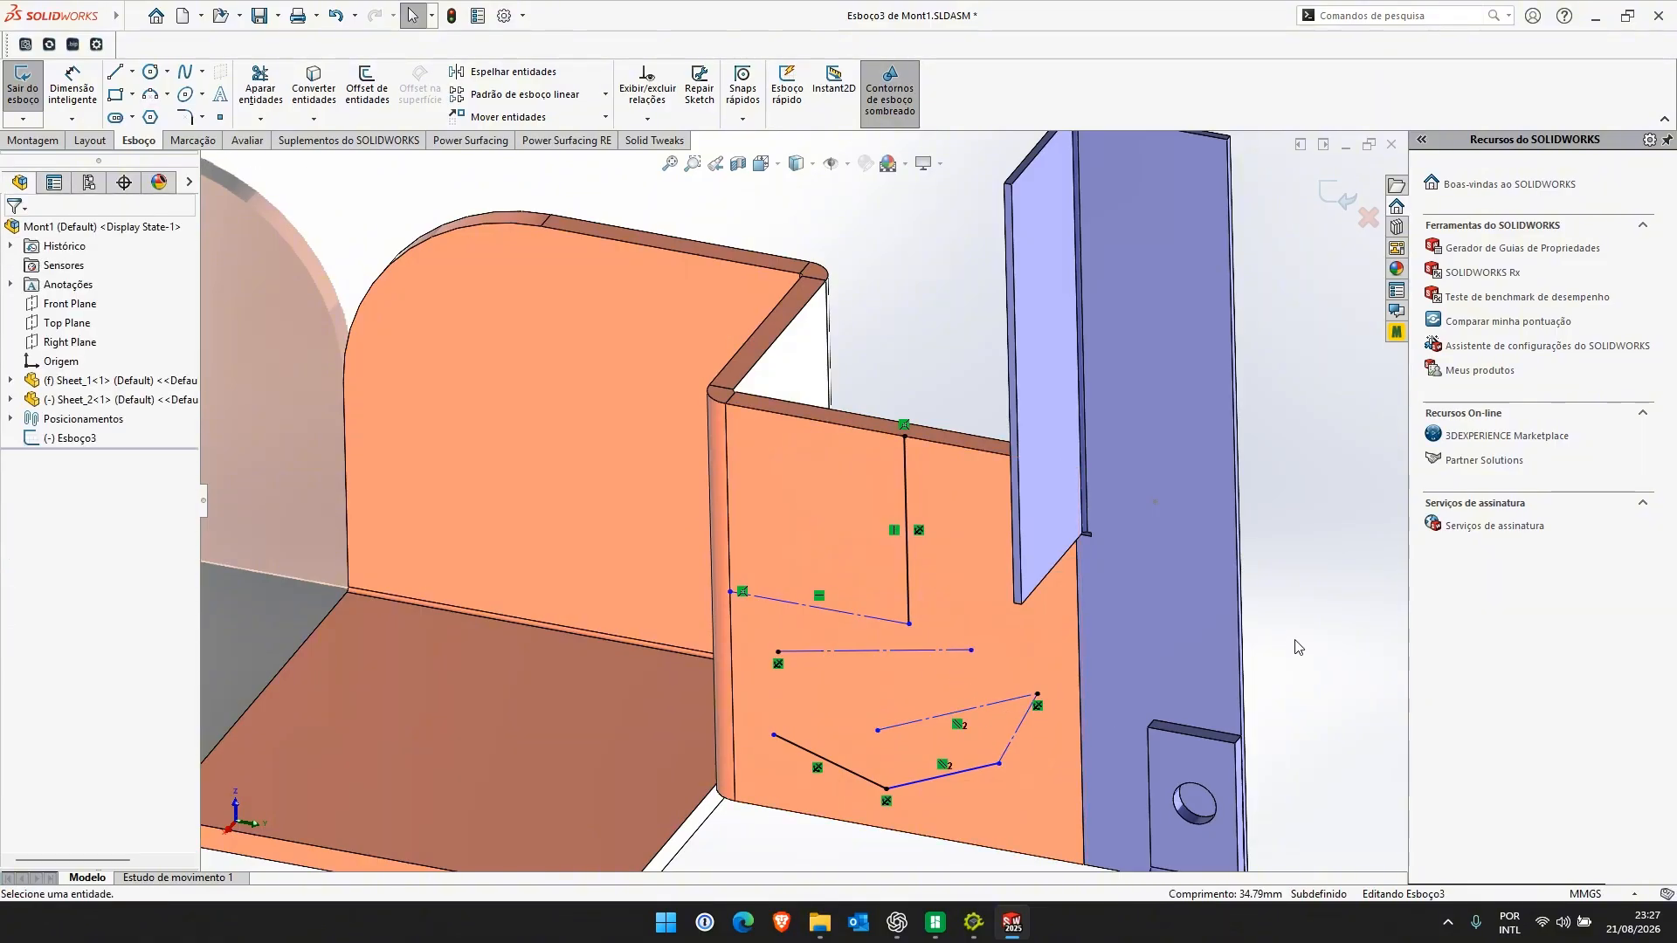
left_click(929, 650)
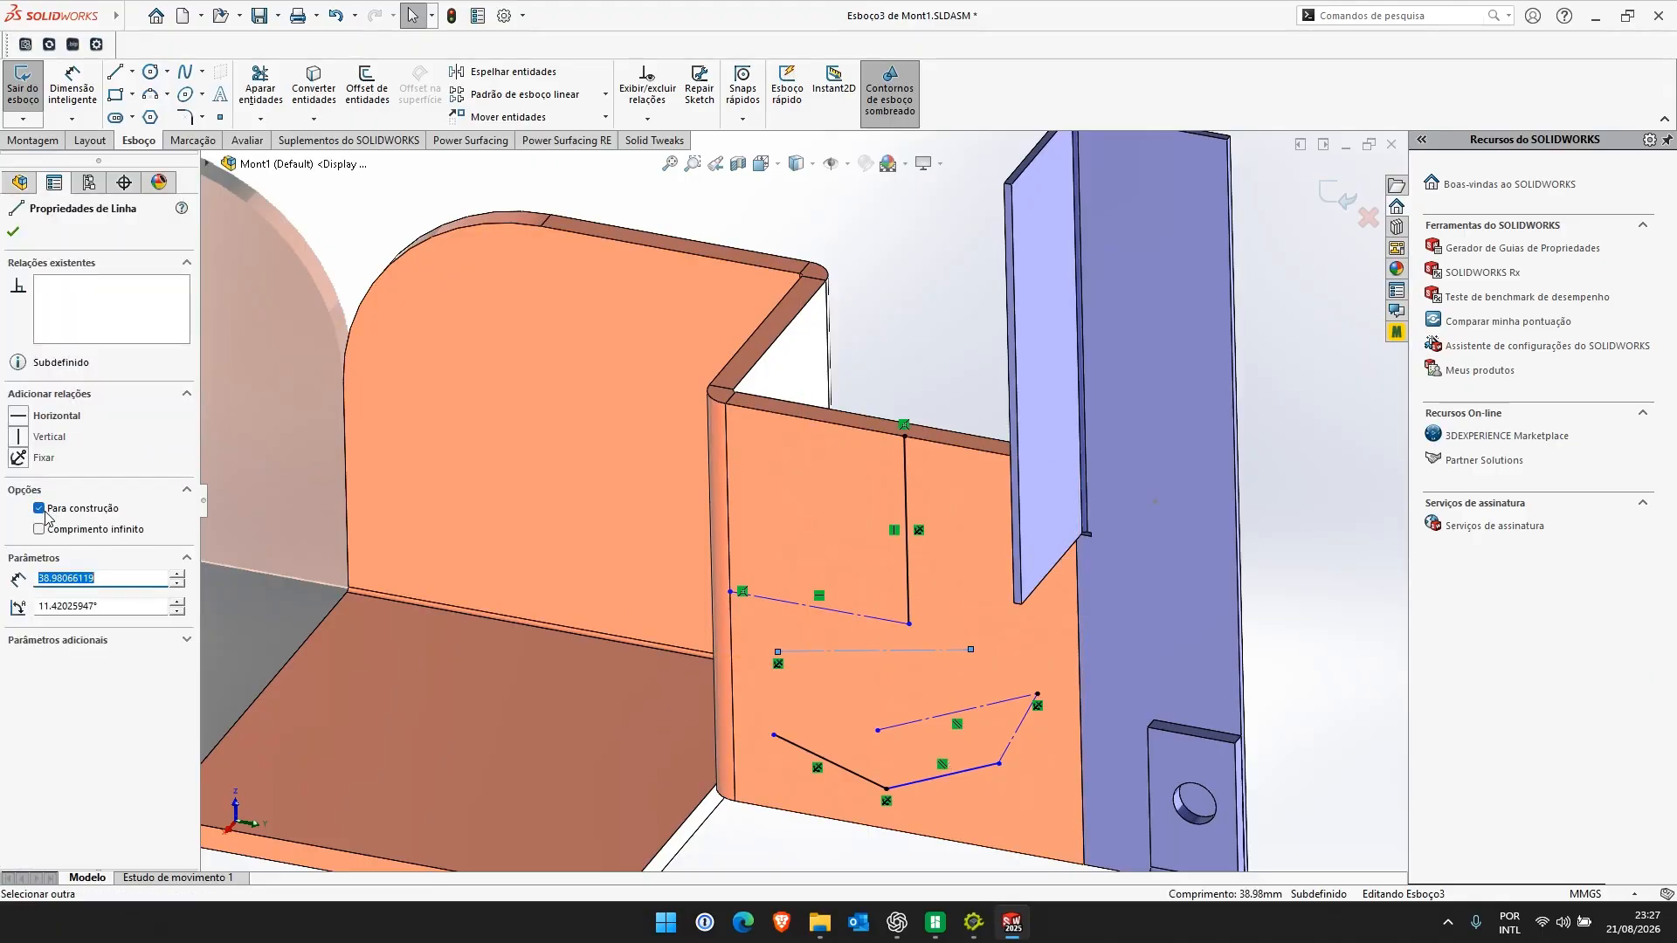
left_click(1279, 556)
Assign the D key to Offset de entidades in Solid Tweaks
left_click(974, 922)
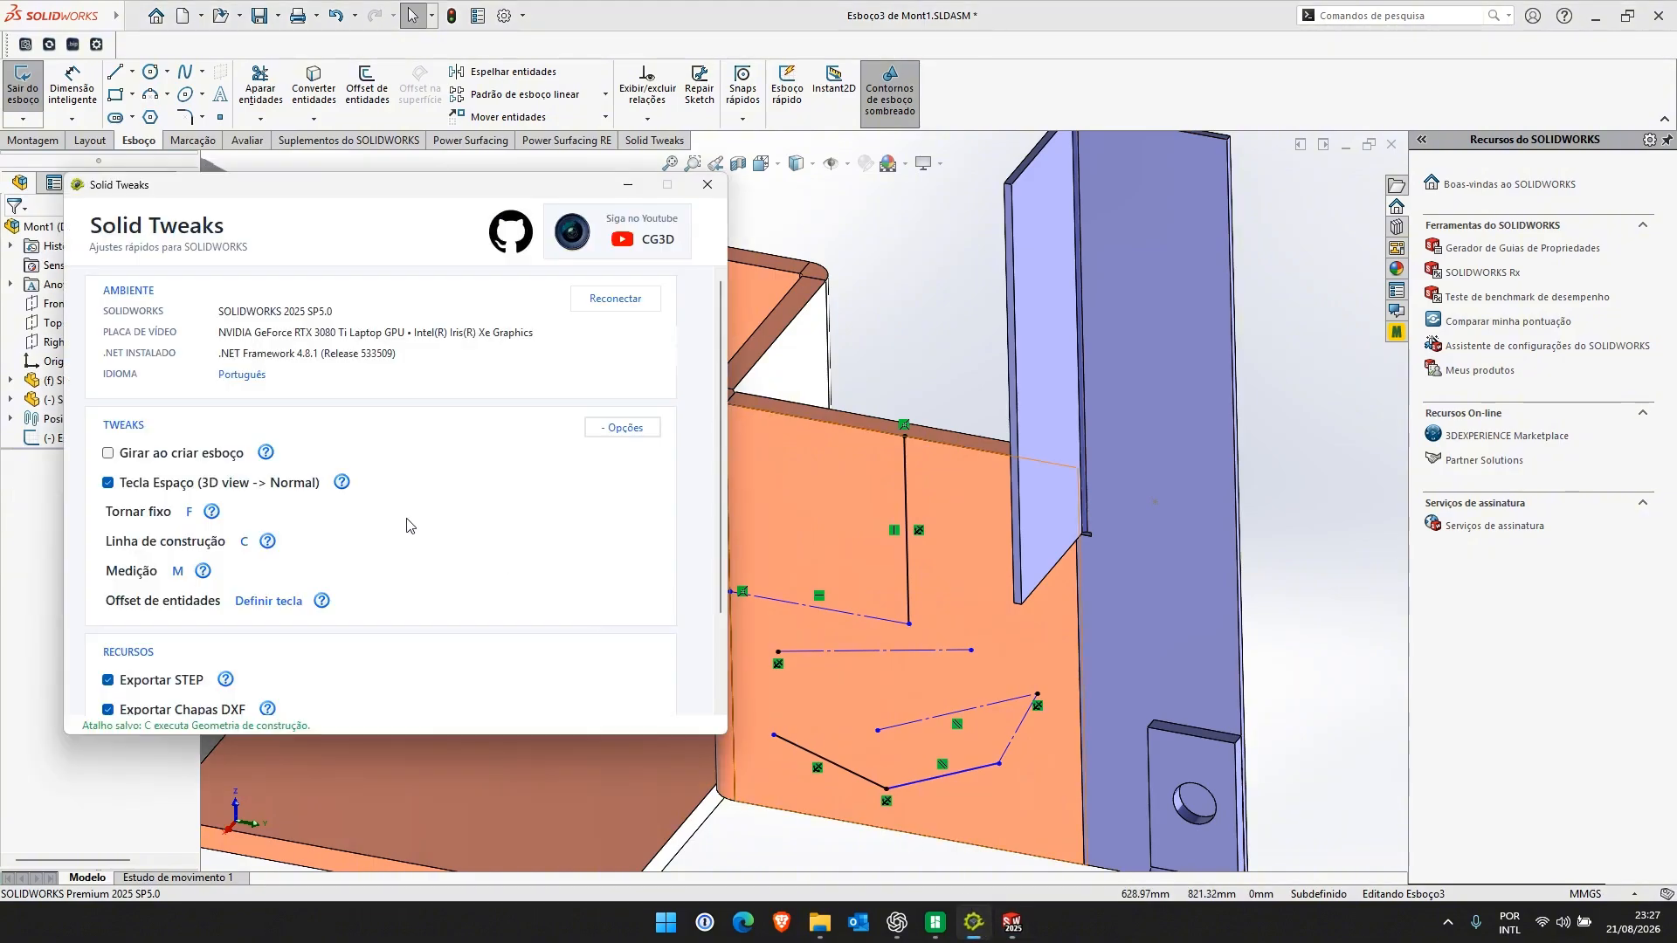
left_click(268, 601)
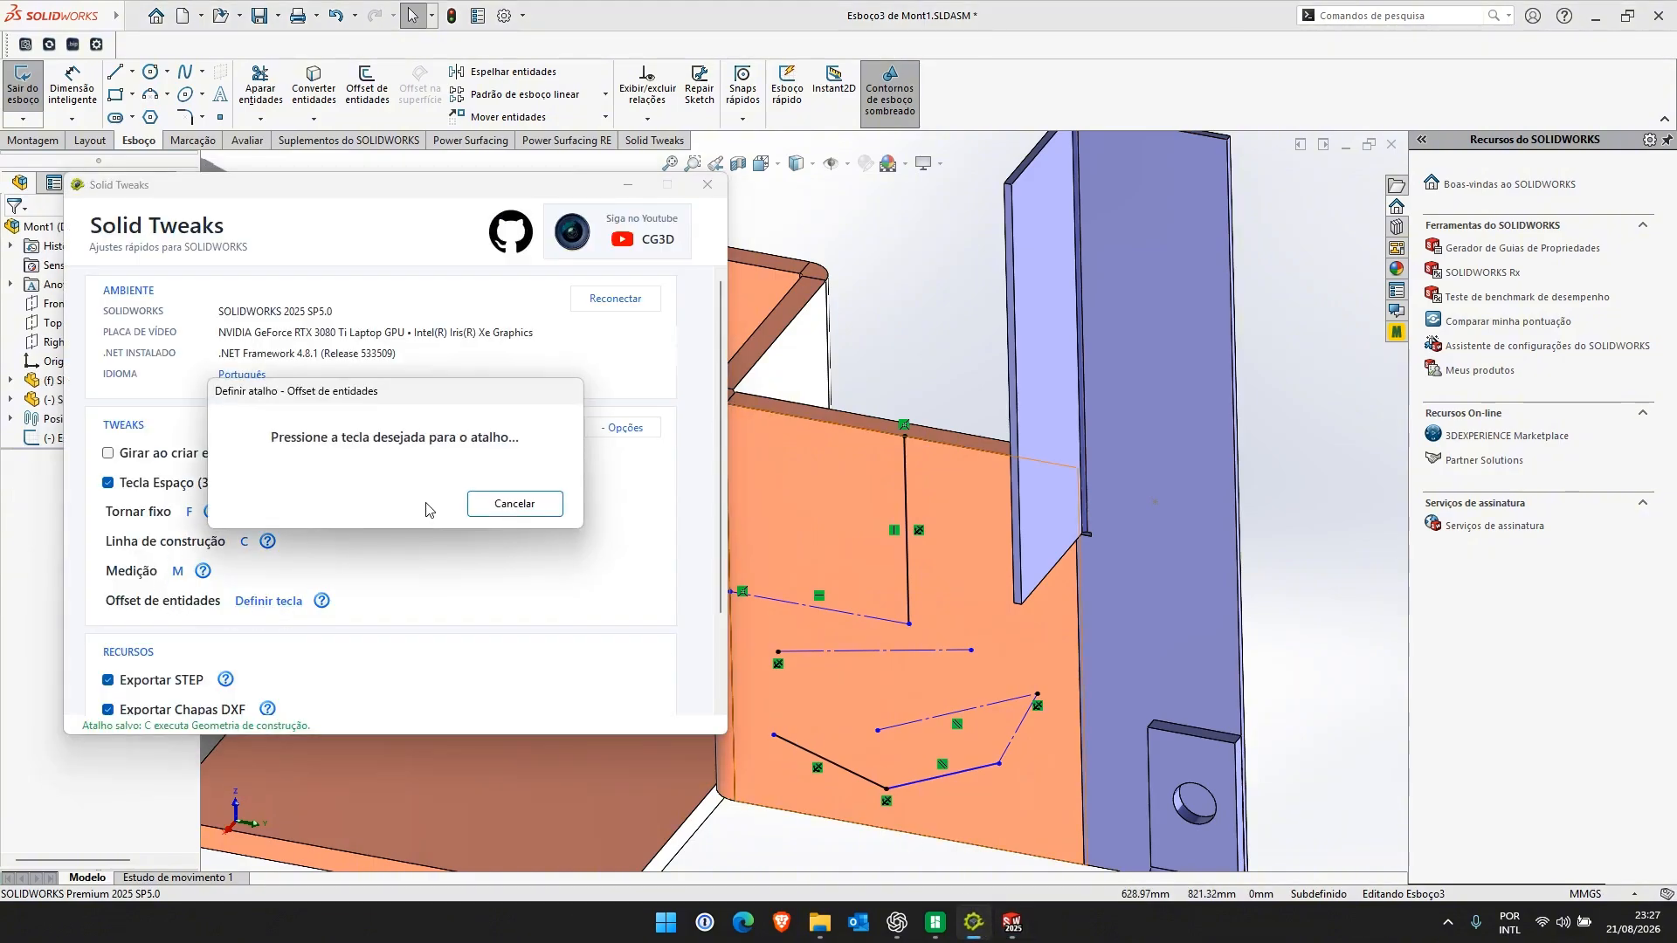
key("o")
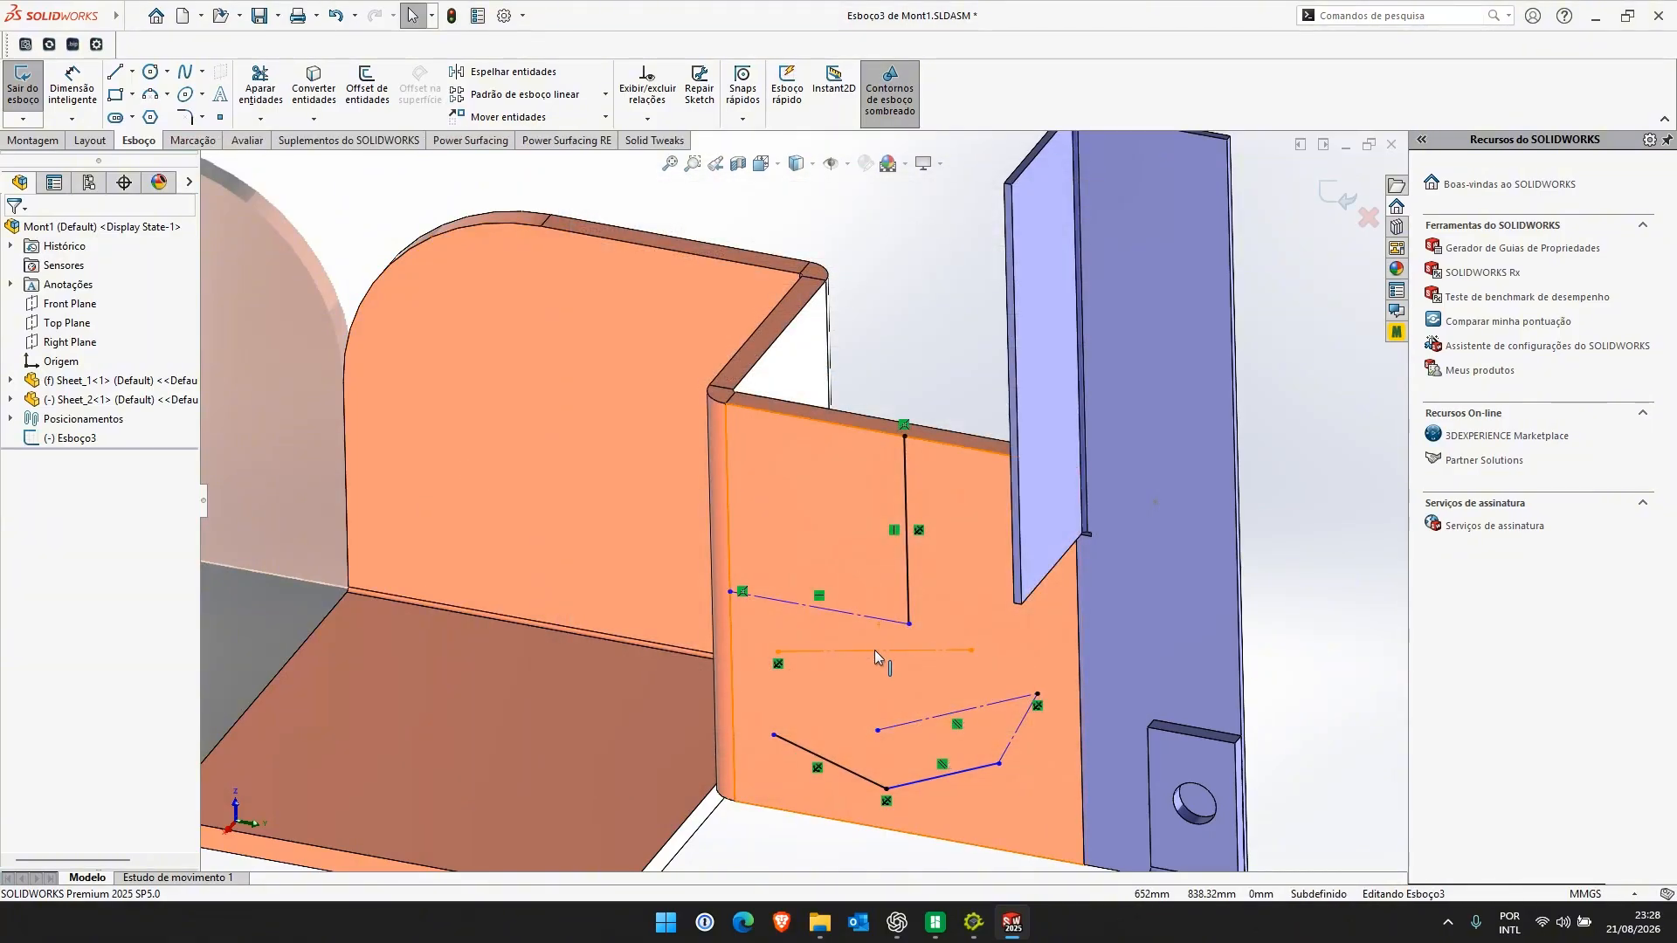
Offset the fixed vertical line by 10 mm twice toward the bend, and make the middle line construction geometry
left_click(906, 484)
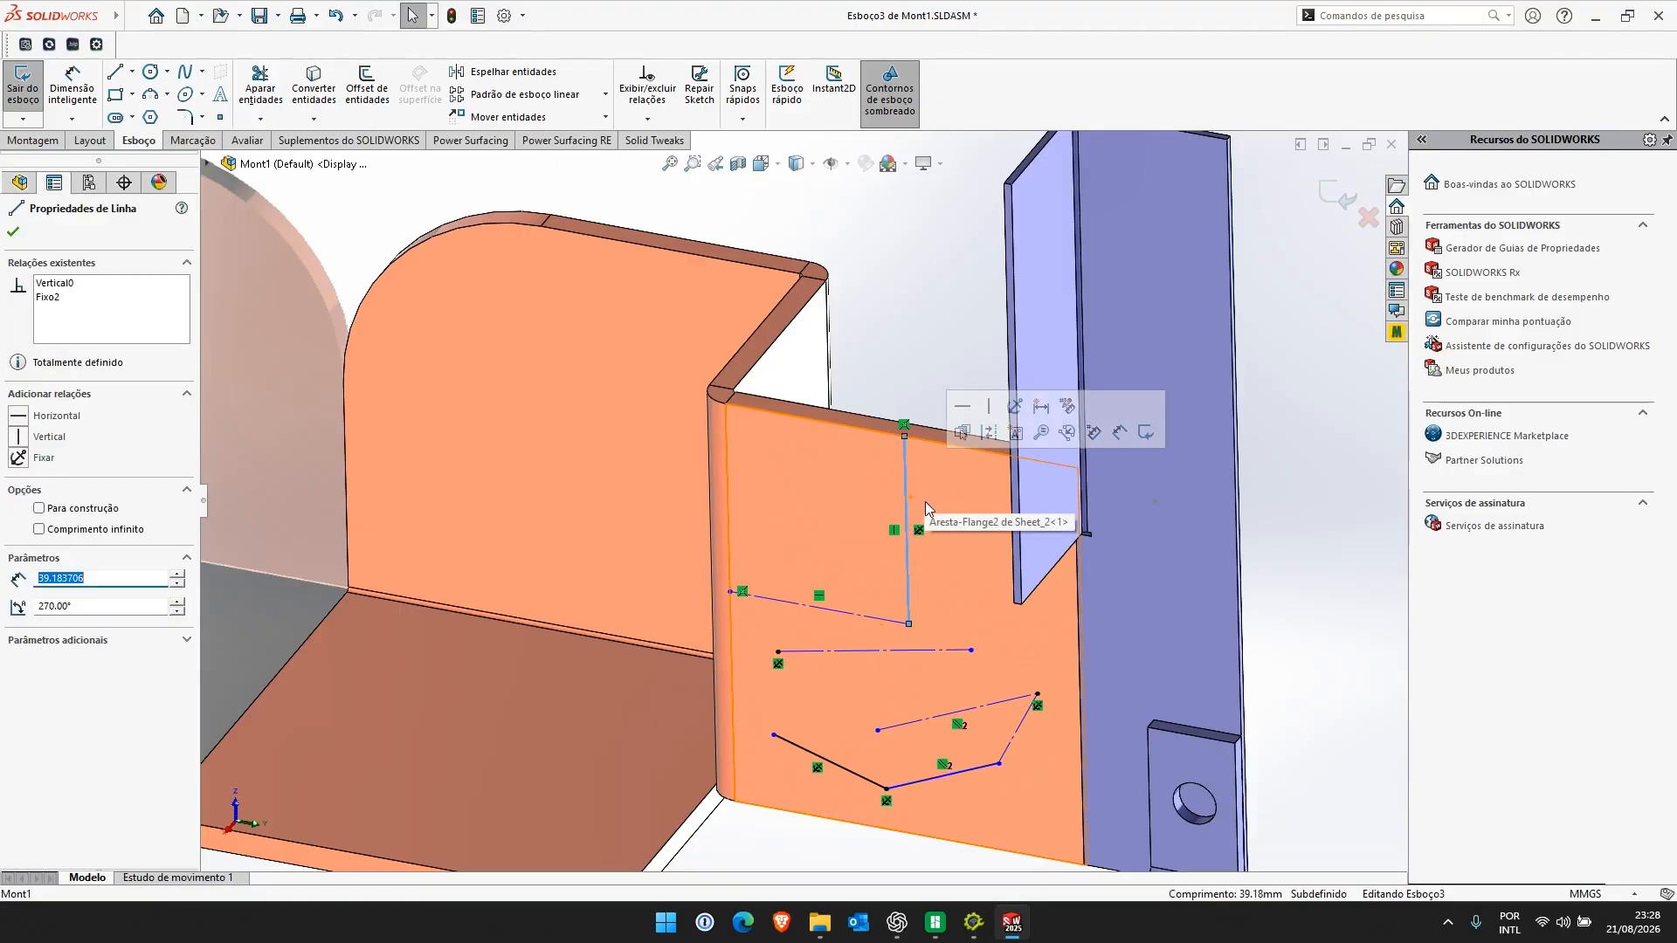
key("o")
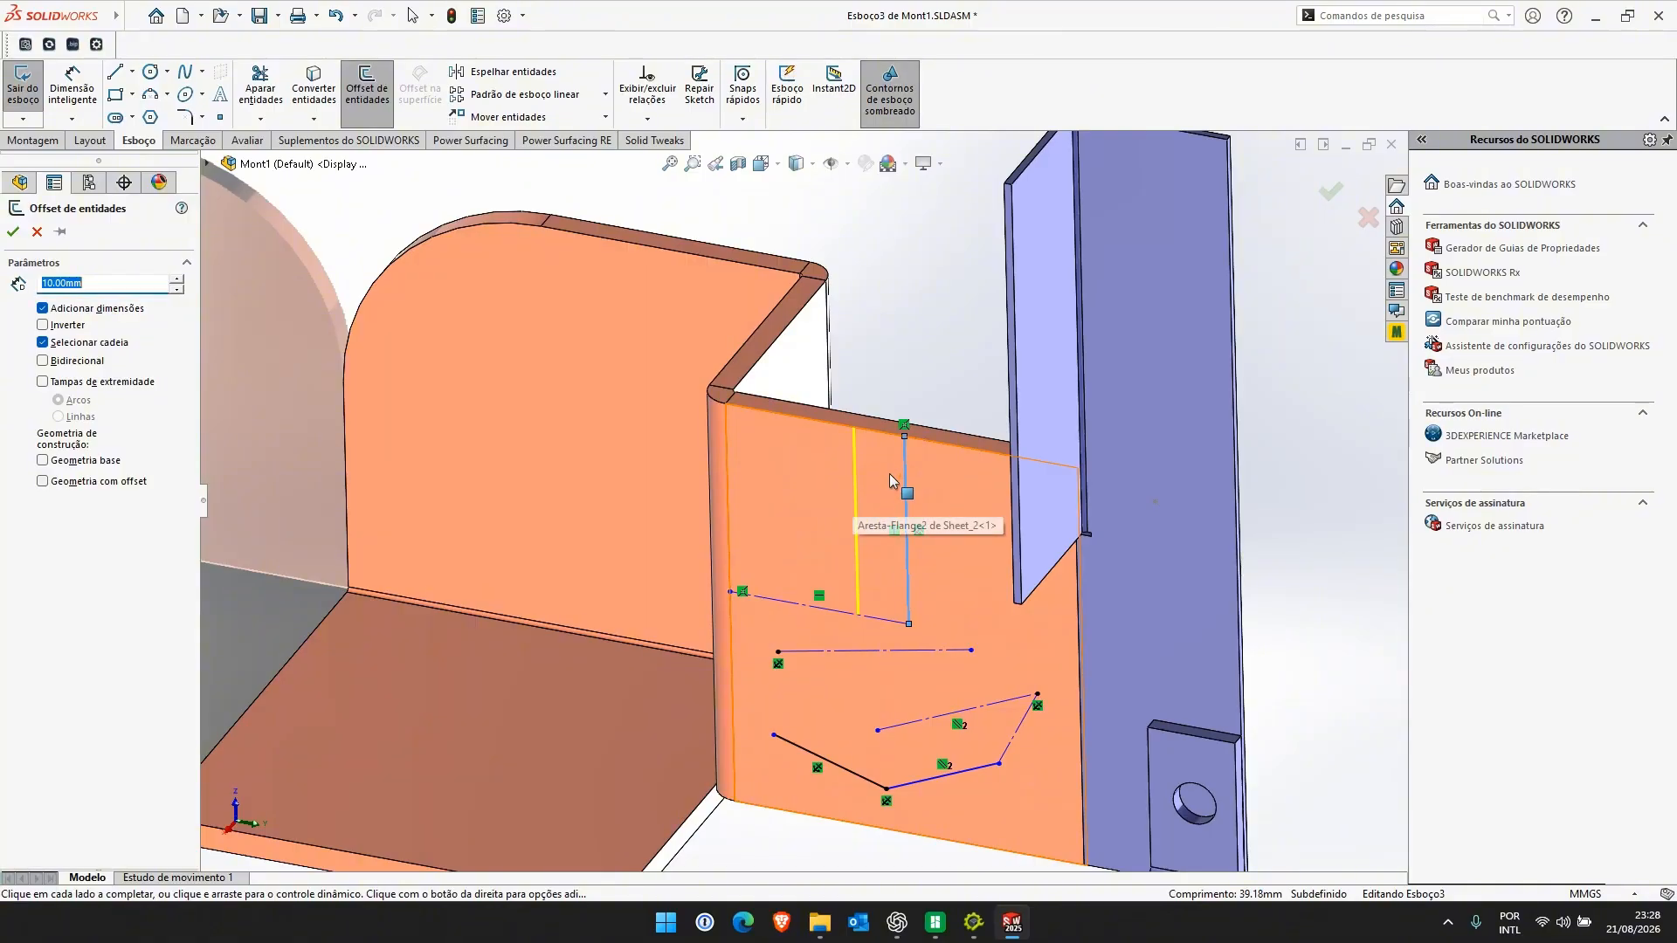
left_click(891, 465)
left_click(856, 492)
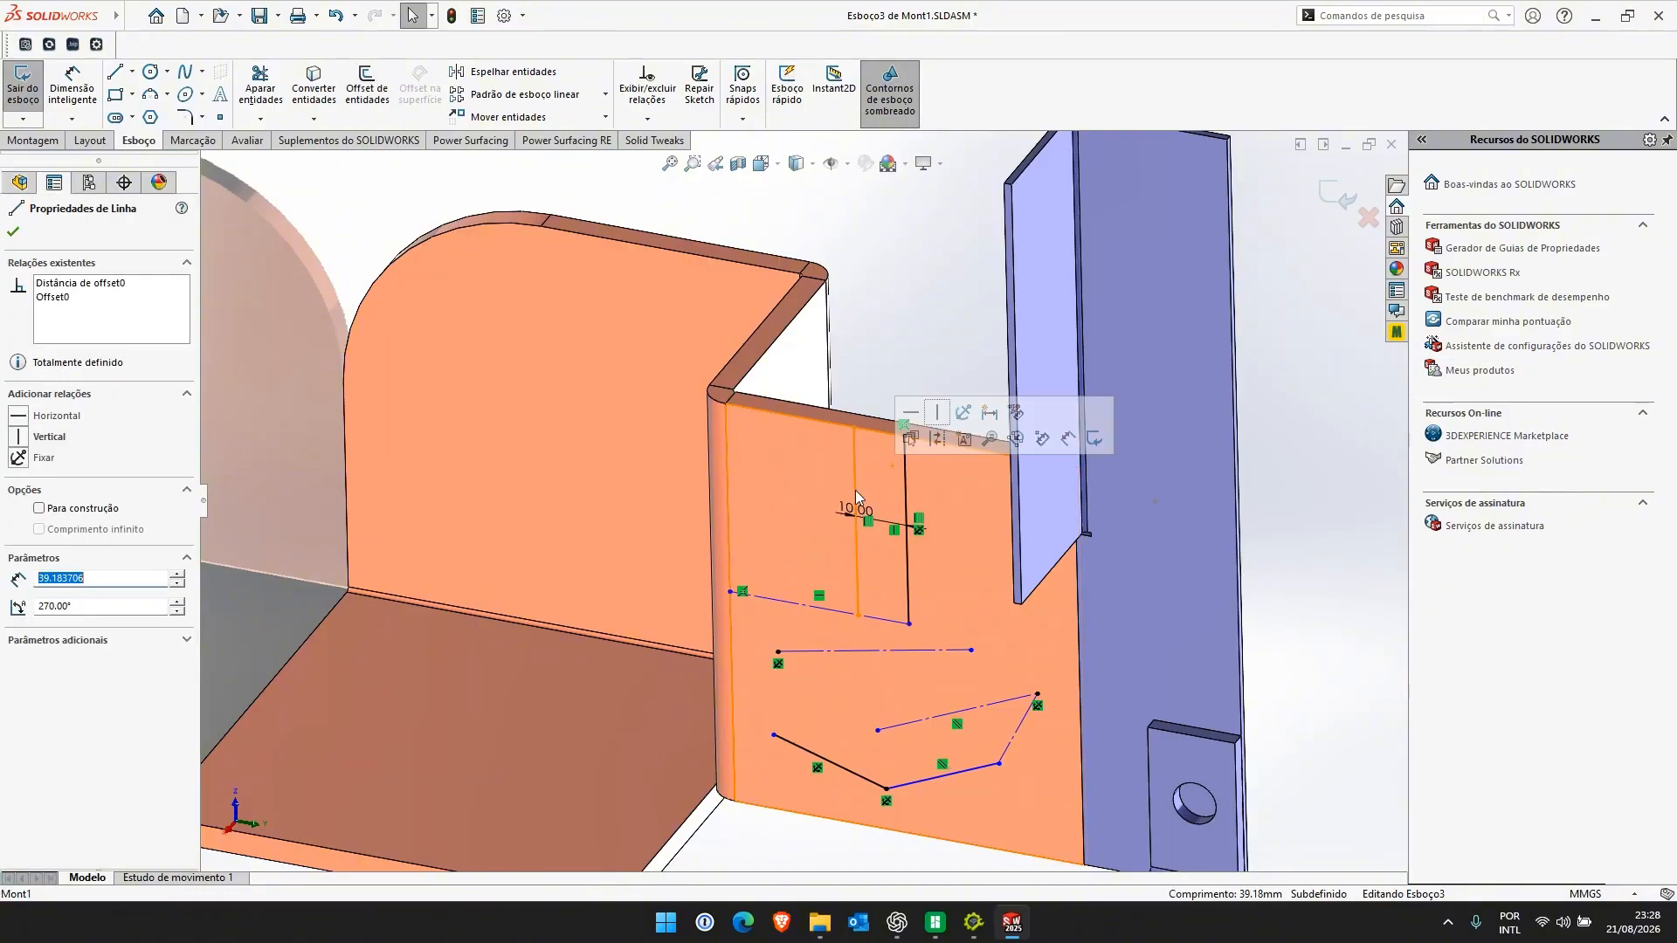
key("o")
left_click(856, 491)
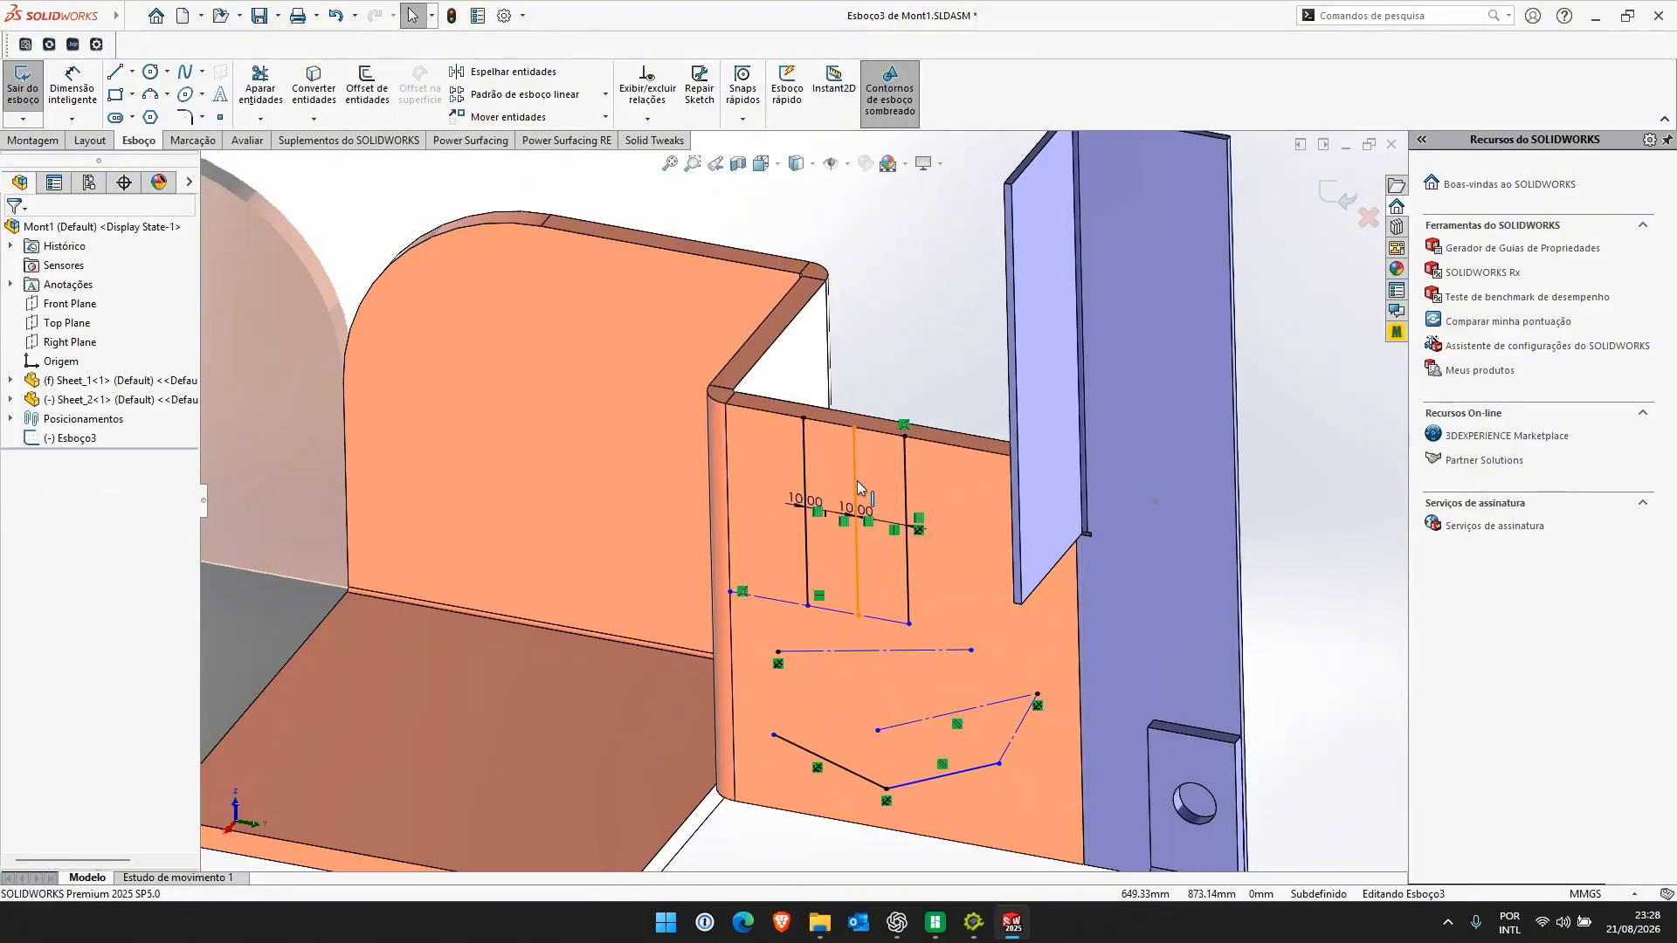
left_click(856, 481)
left_click(870, 446)
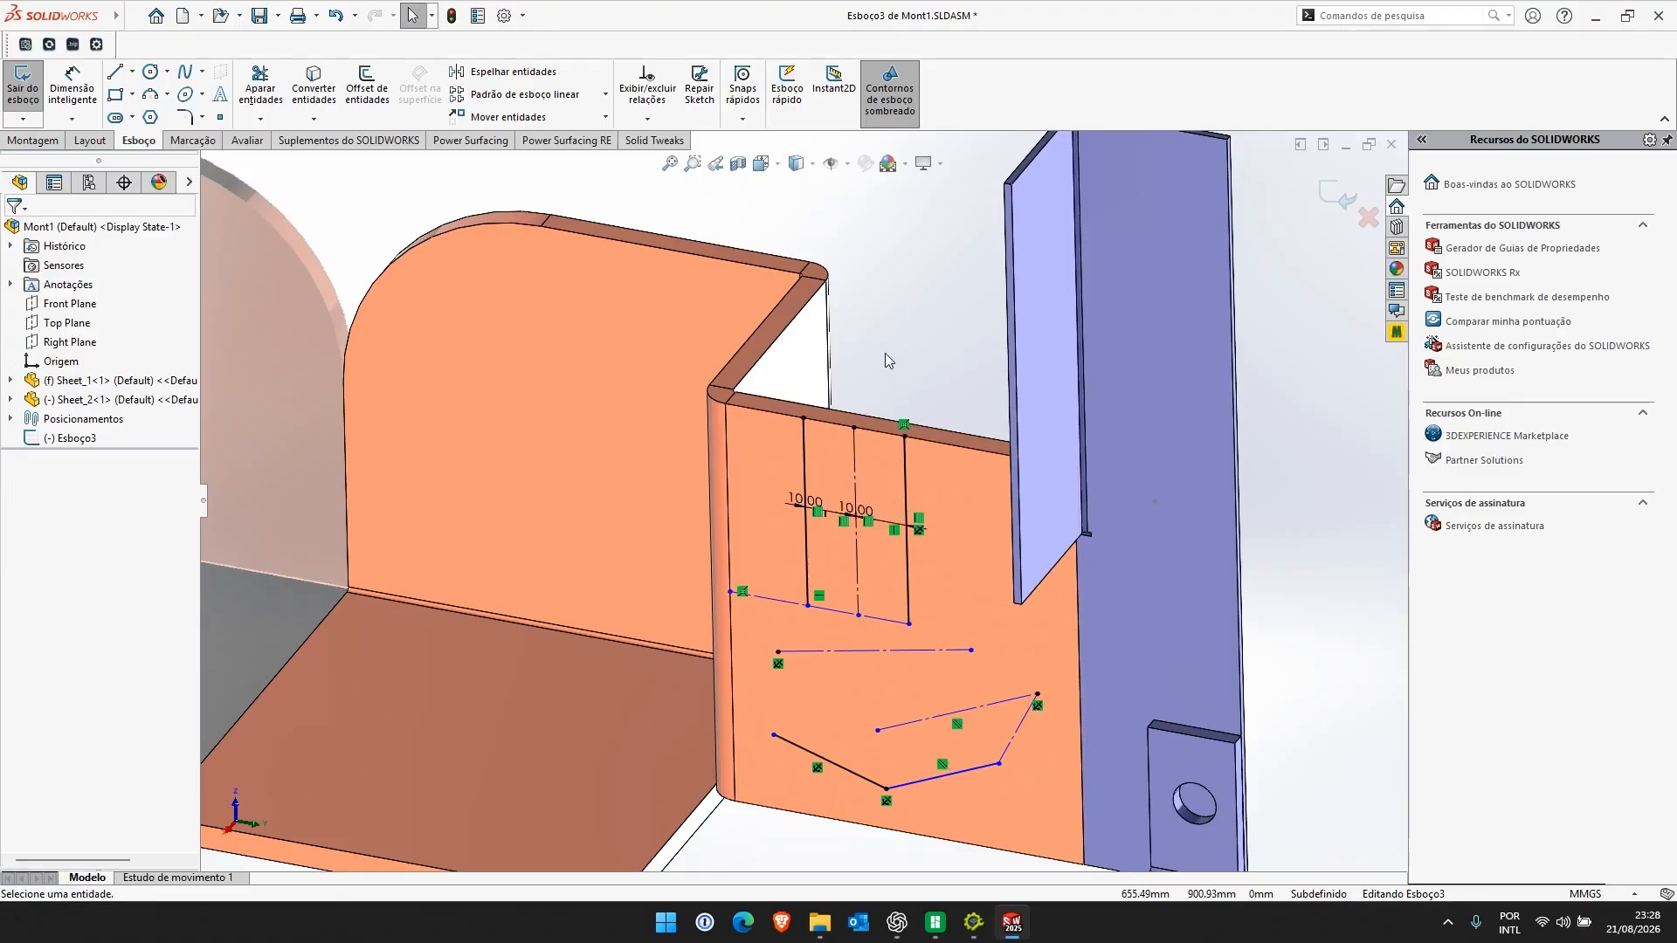
Collapse the extra tweak options in Solid Tweaks, and turn on Gráficos RealView for the Rear part
left_click(972, 922)
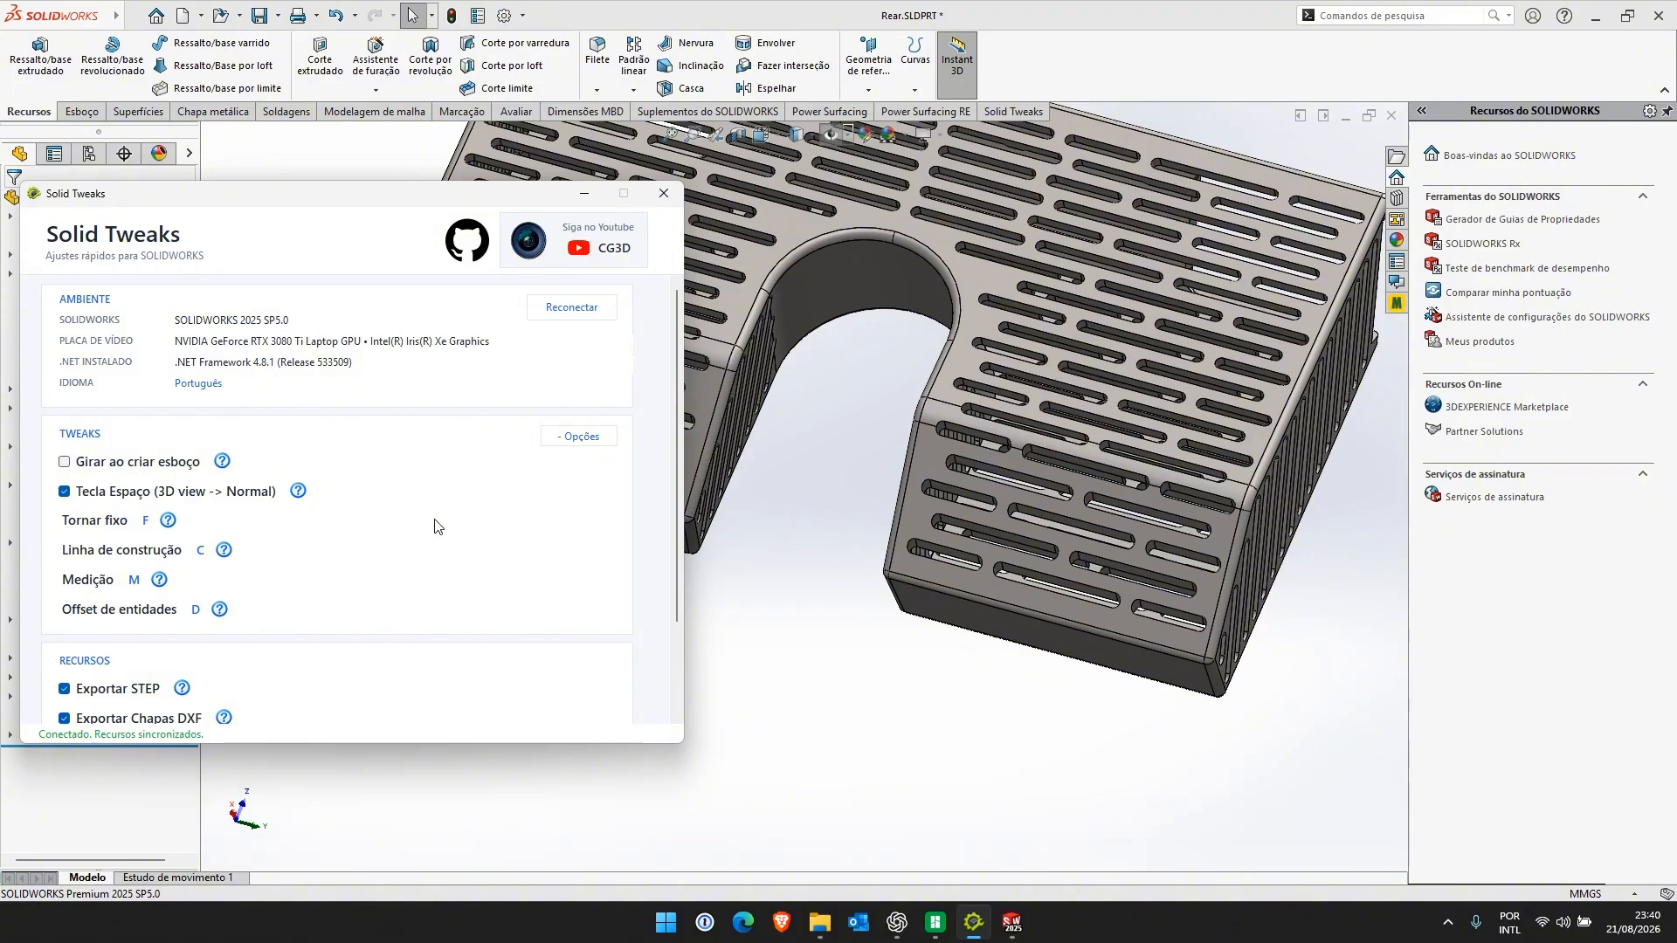
left_click(561, 444)
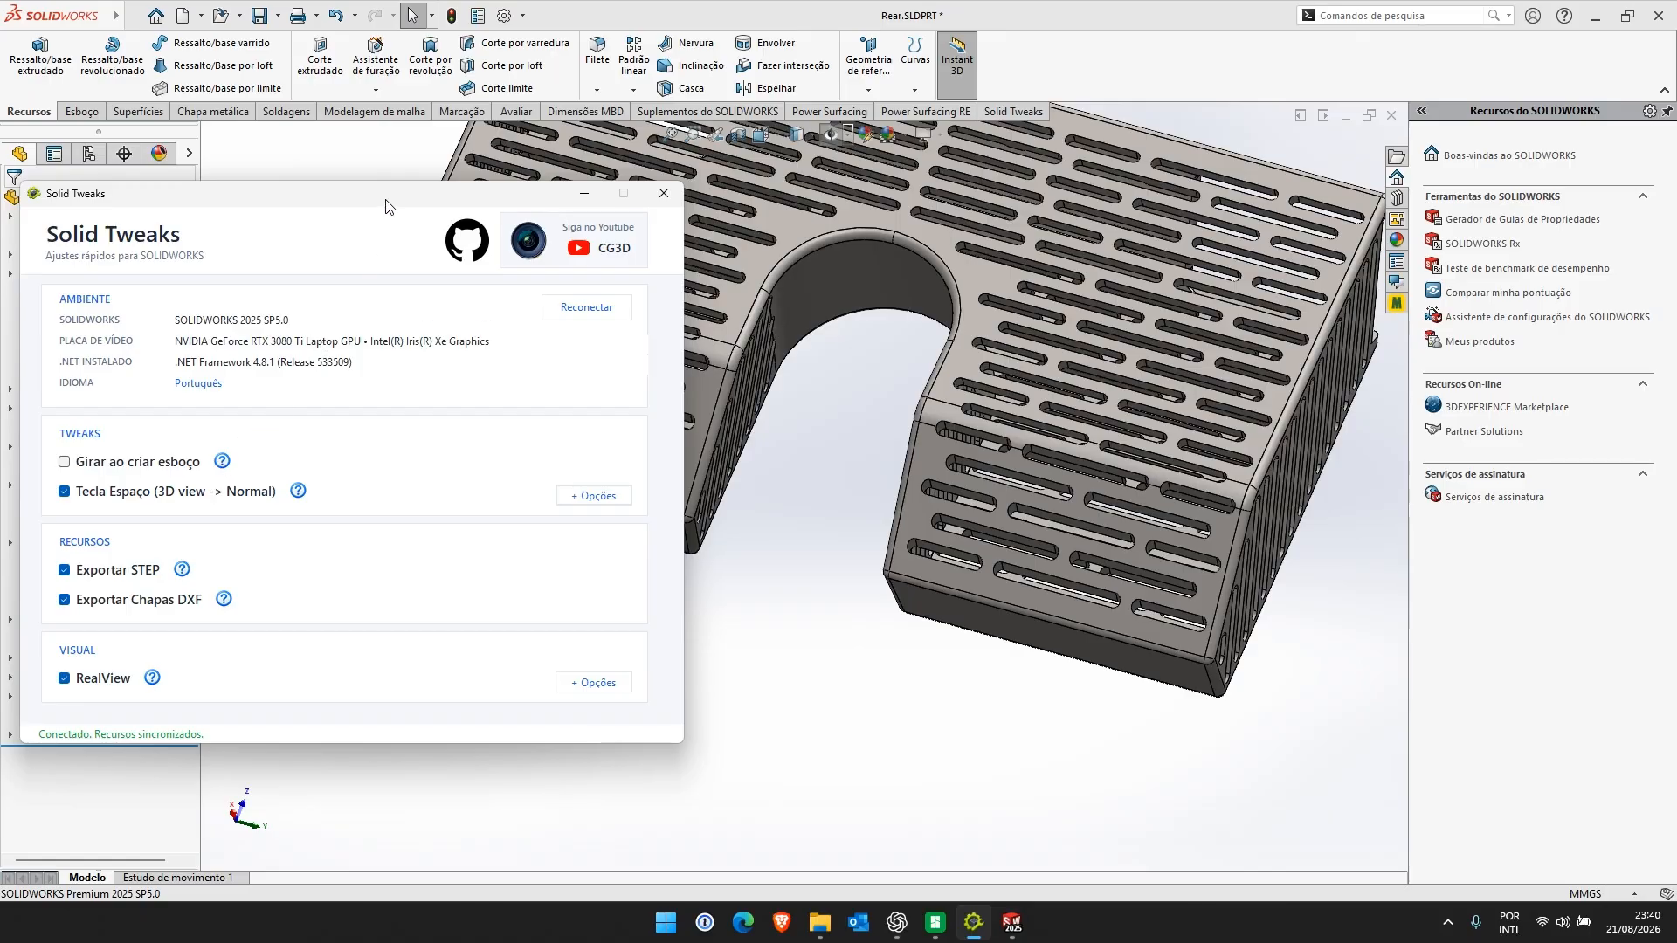
middle_click_drag(867, 383, 873, 573, "ctrl")
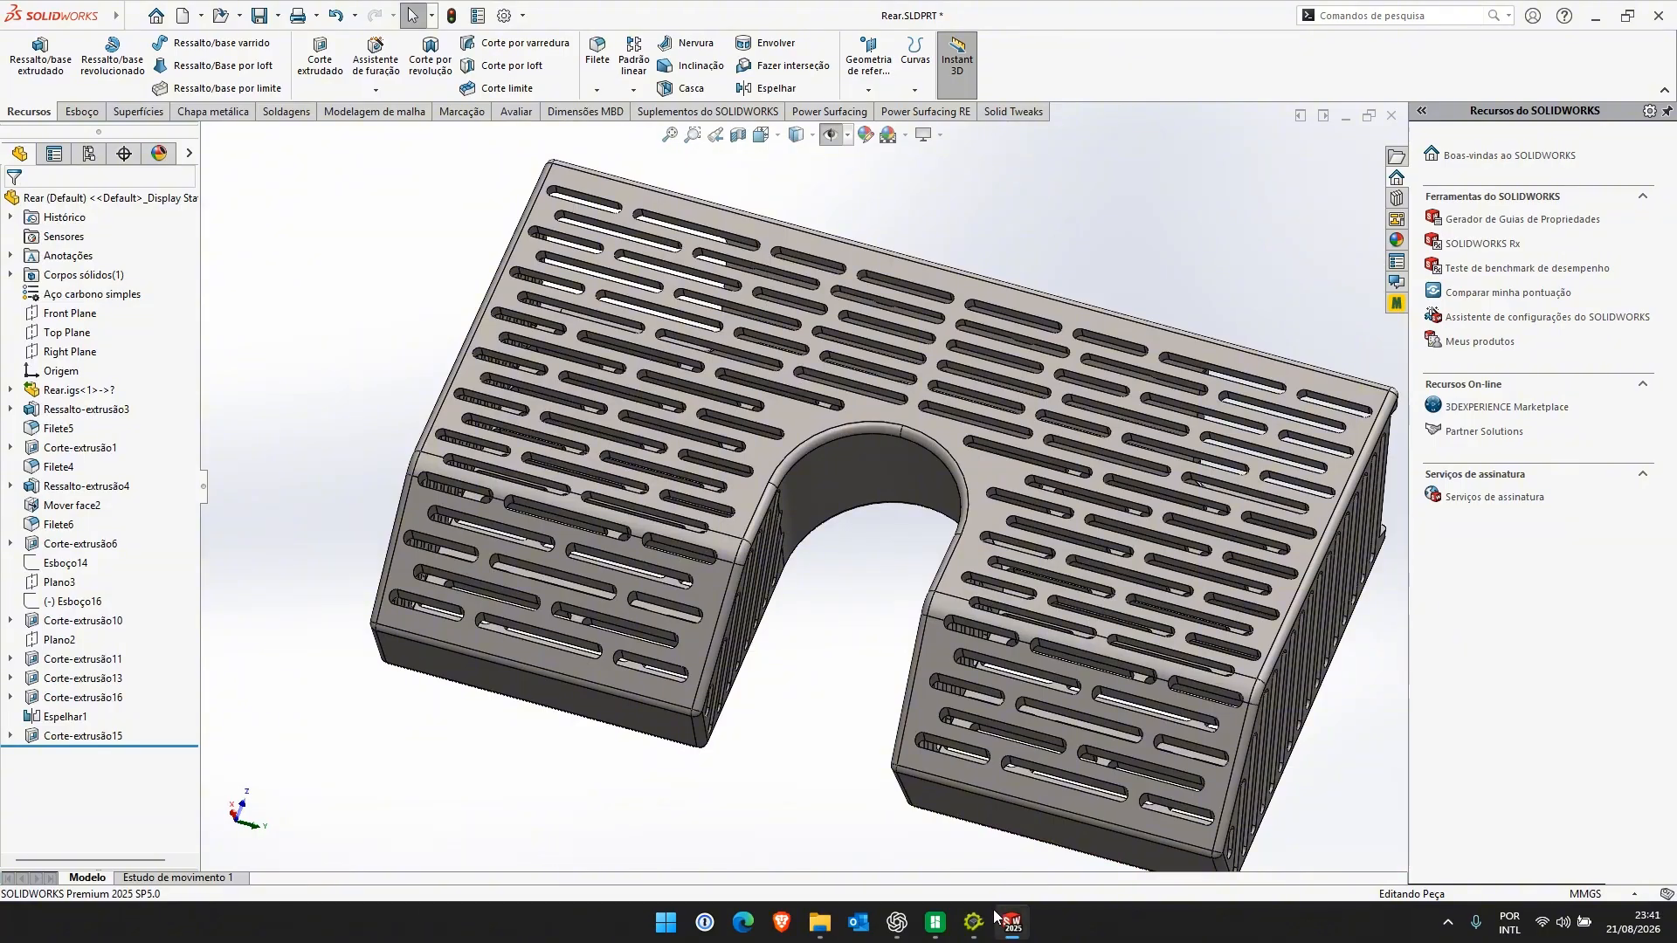
left_click(941, 136)
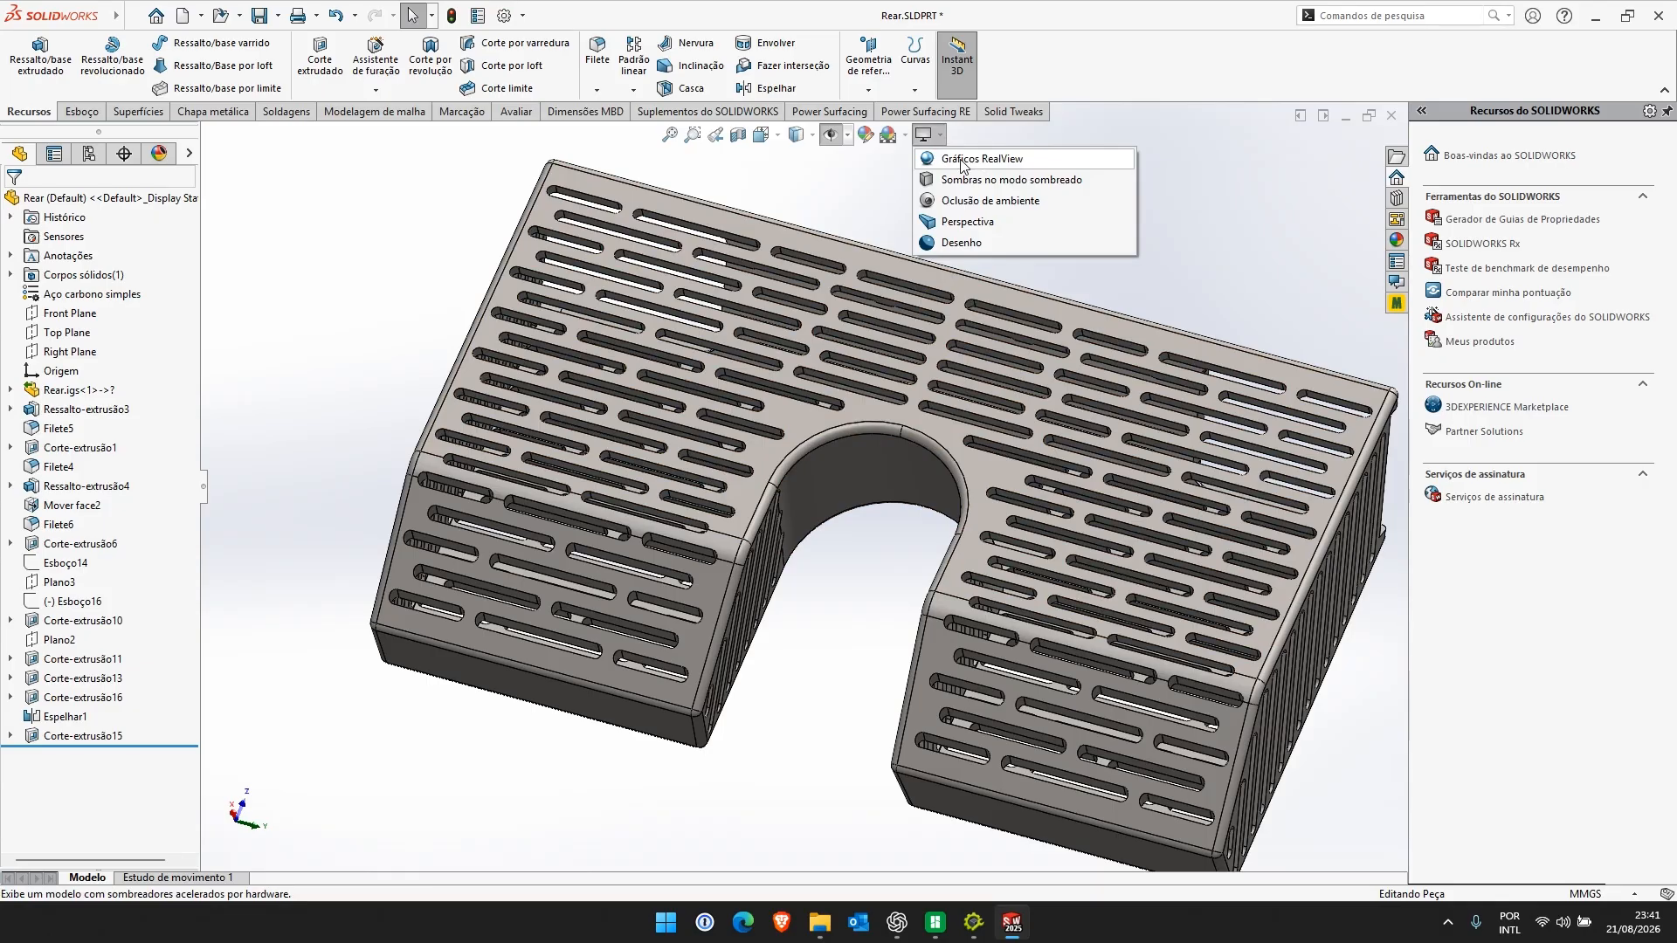
left_click(963, 161)
middle_click_drag(898, 606, 914, 536)
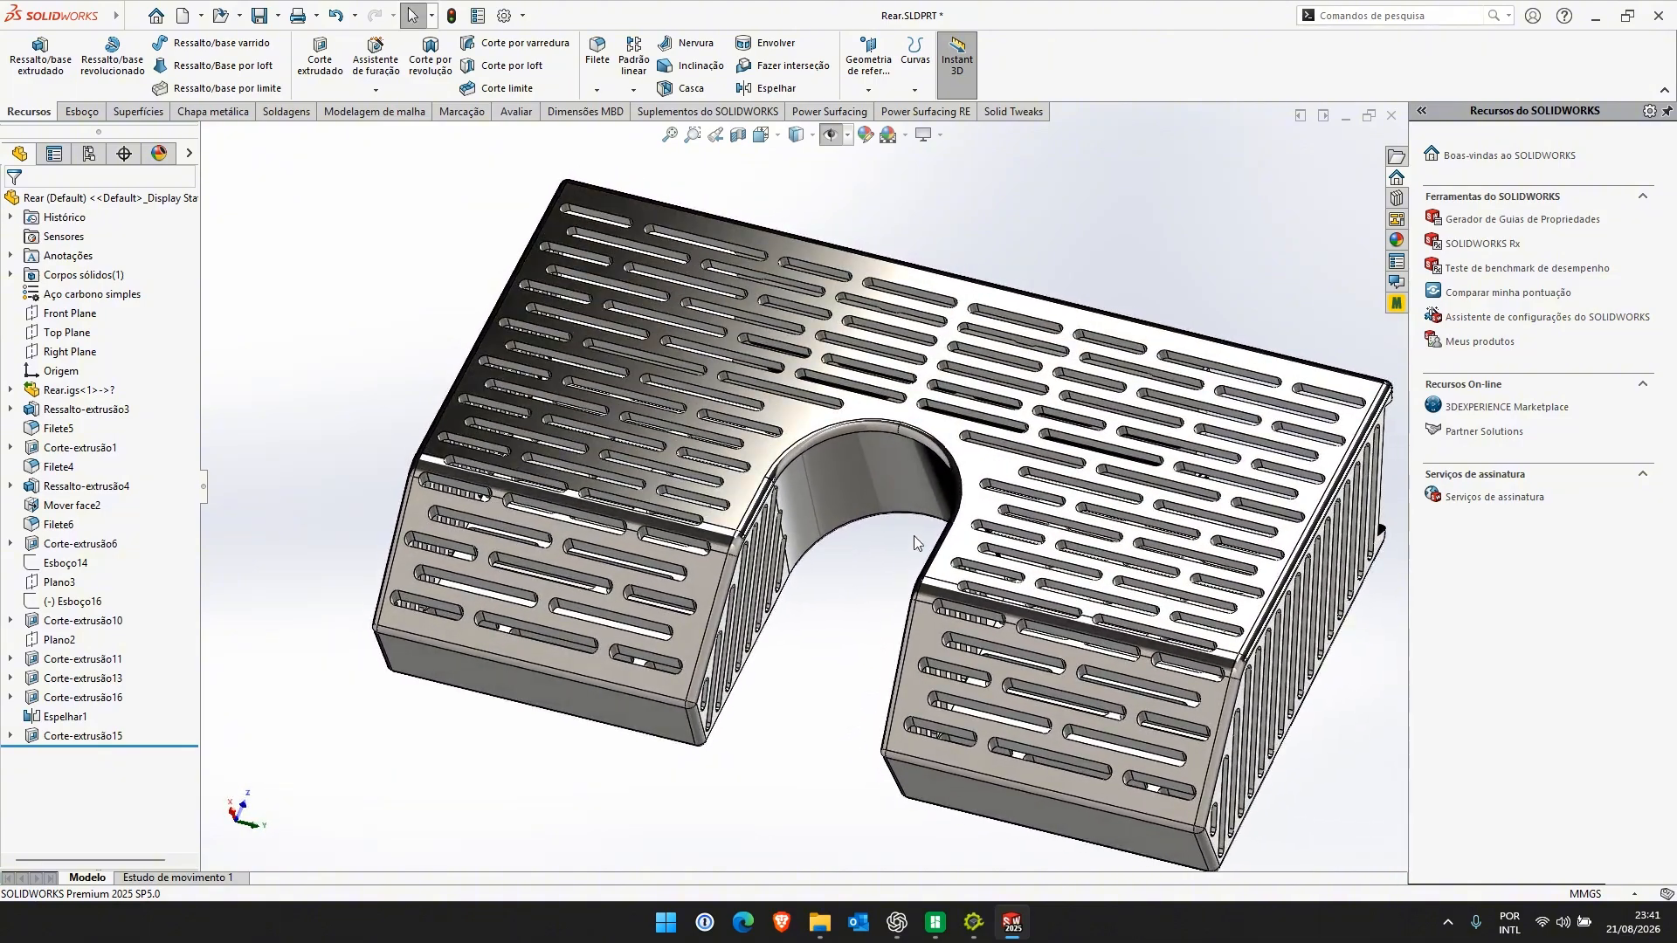
Apply Malleable Cast Iron as the Rear part's material and inspect its surface texture on the slotted faces and arch
left_click(941, 431)
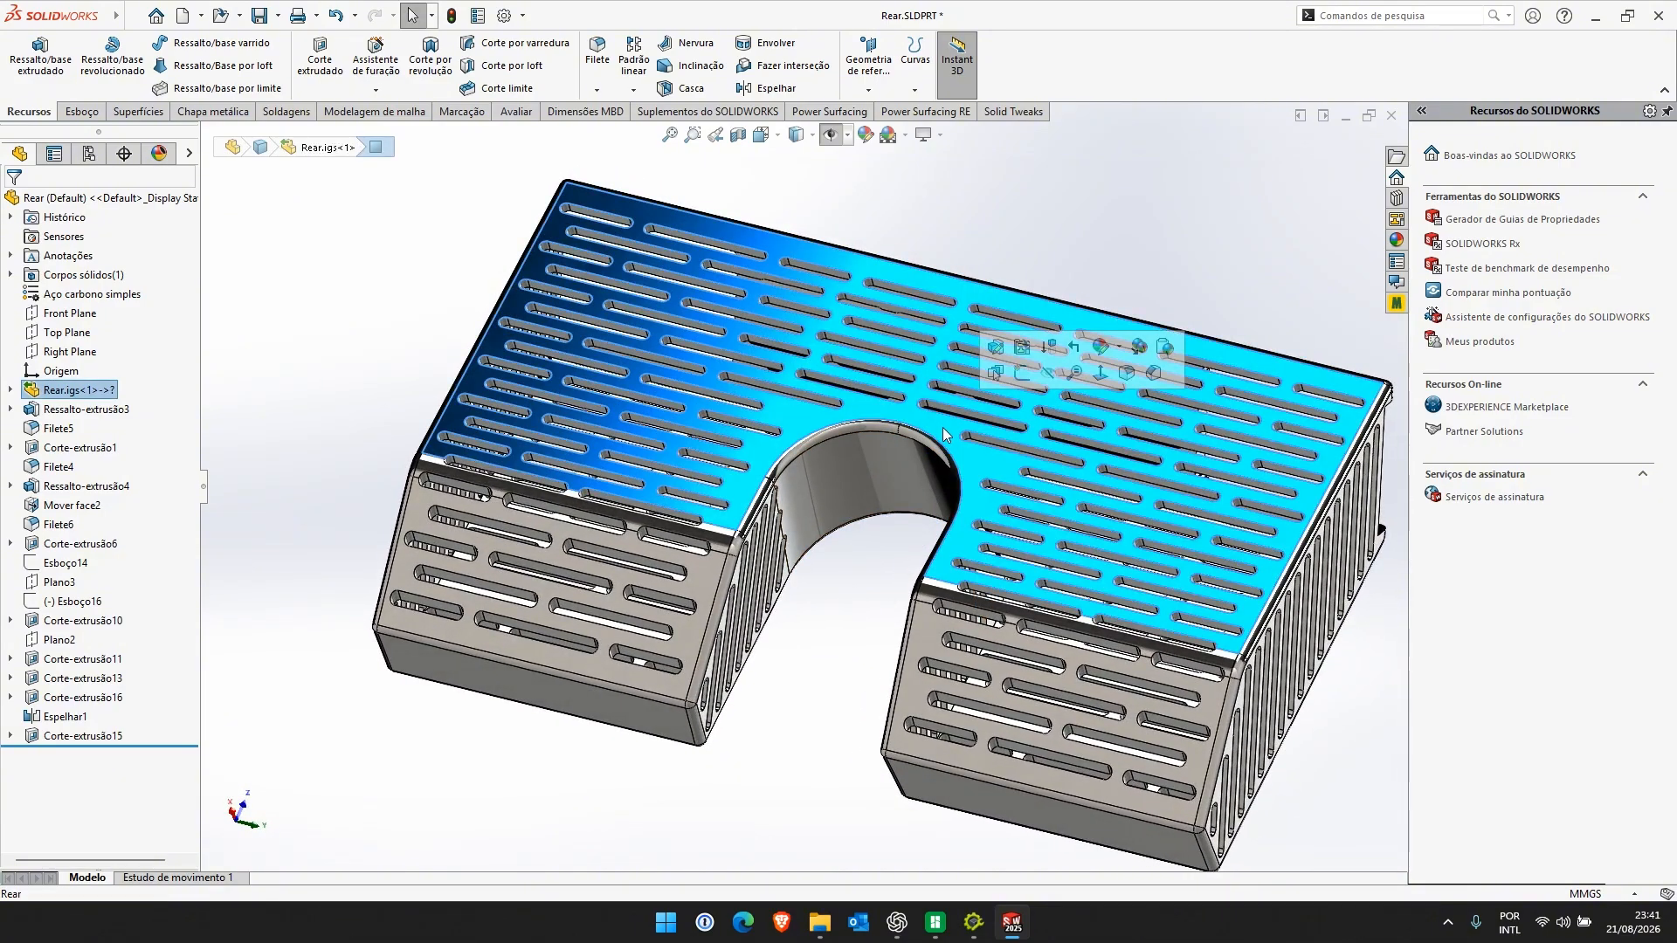
right_click(76, 296)
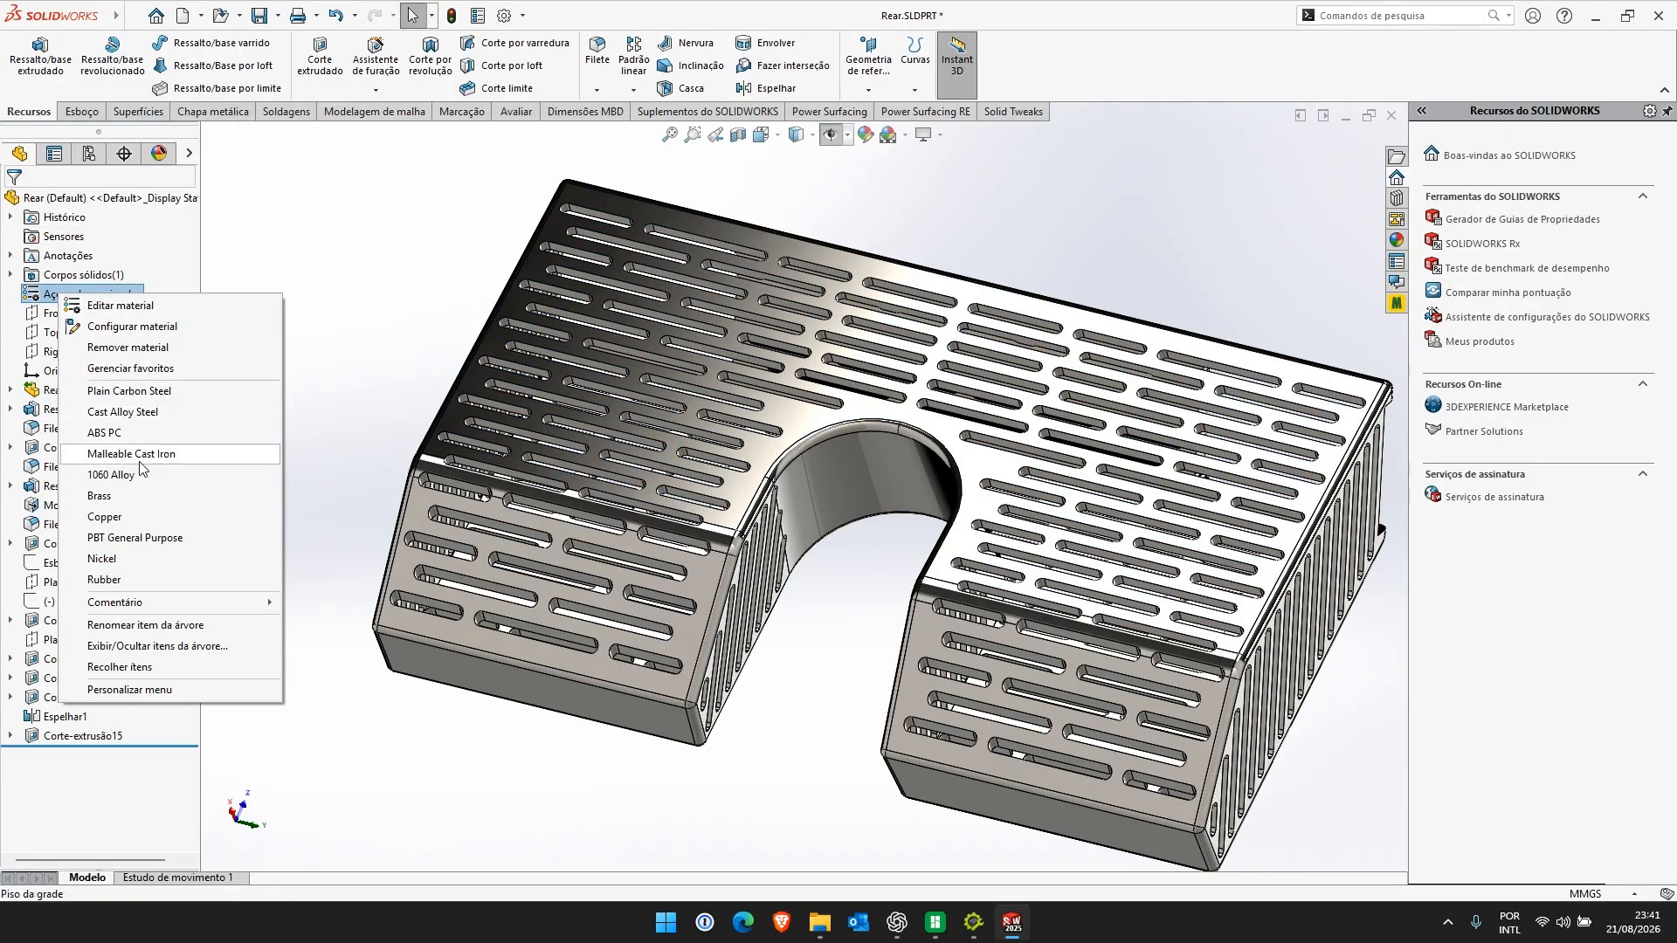
left_click(133, 454)
scroll(838, 463, "down", 10)
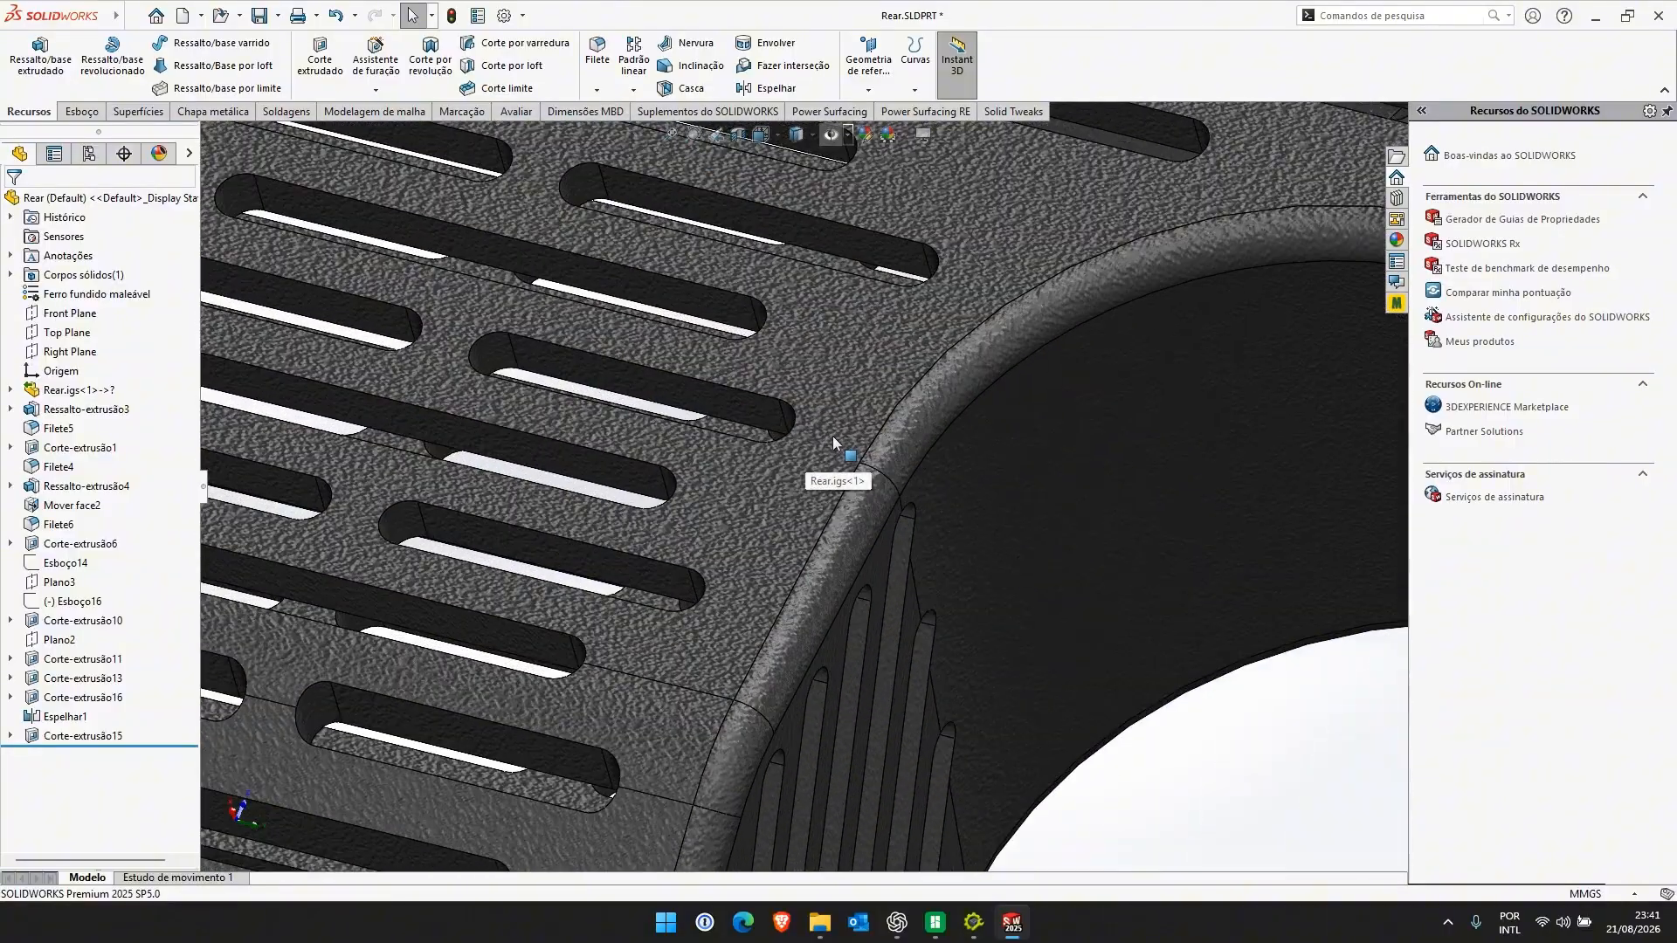
scroll(844, 468, "up", 9)
middle_click_drag(887, 475, 914, 254)
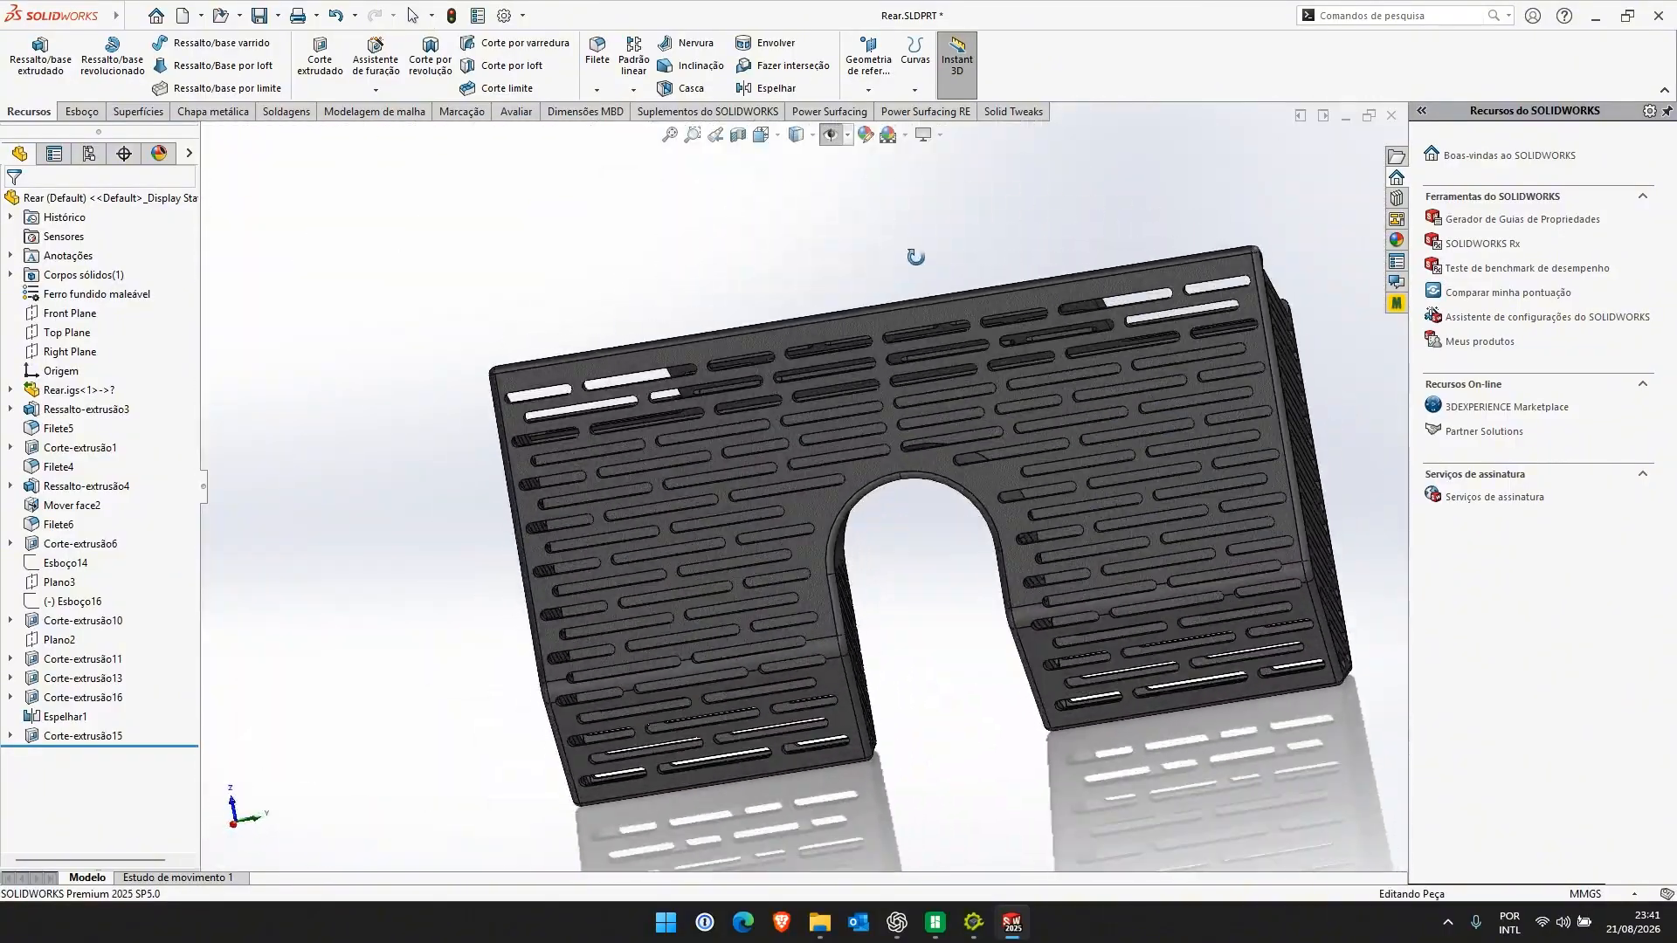
left_click(930, 479)
middle_click_drag(931, 479, 744, 379)
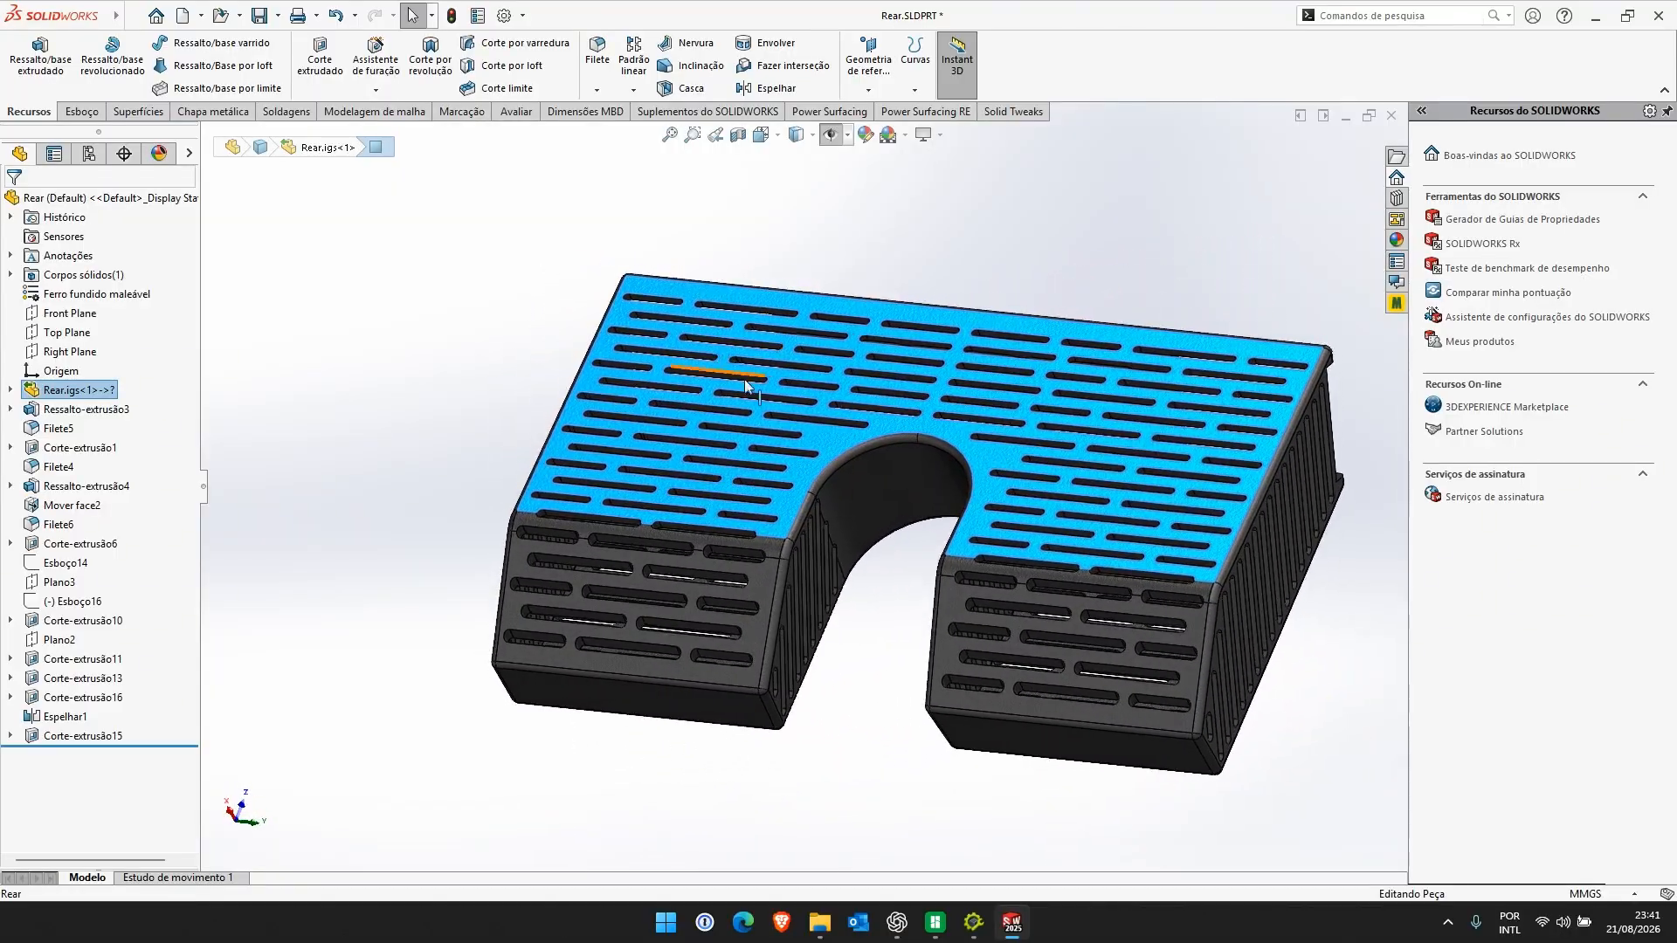
left_click(917, 498)
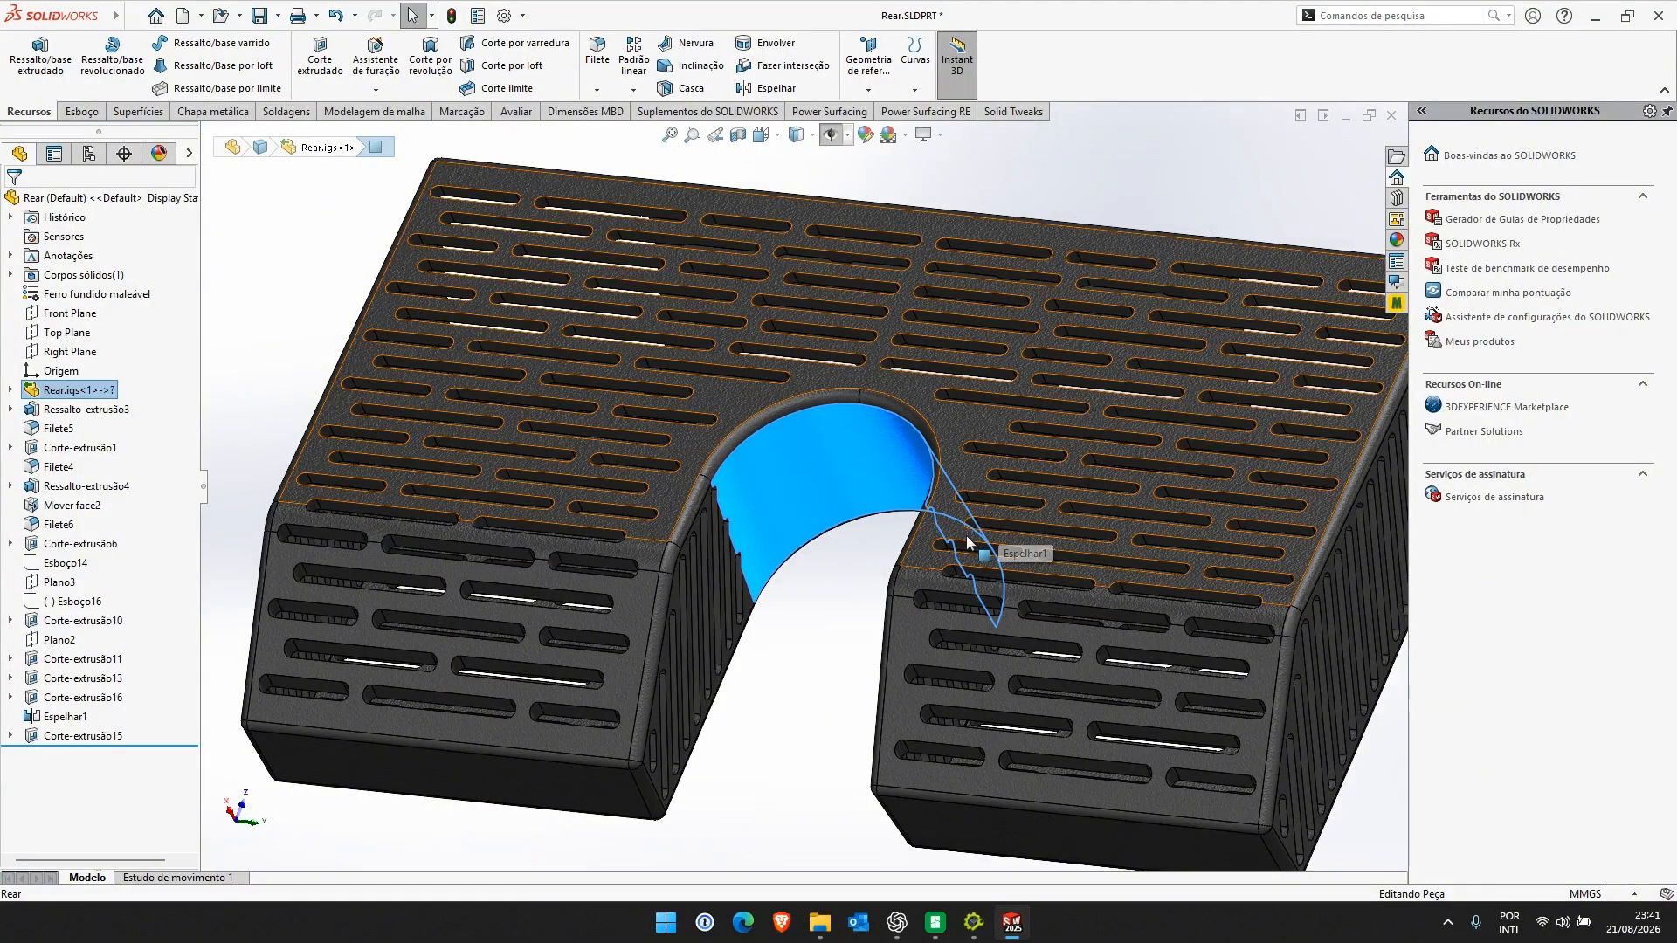
Switch to Solid Tweaks and read the help notes for RealView, Exportar Chapas DXF and Exportar STEP
middle_click_drag(873, 532, 869, 646)
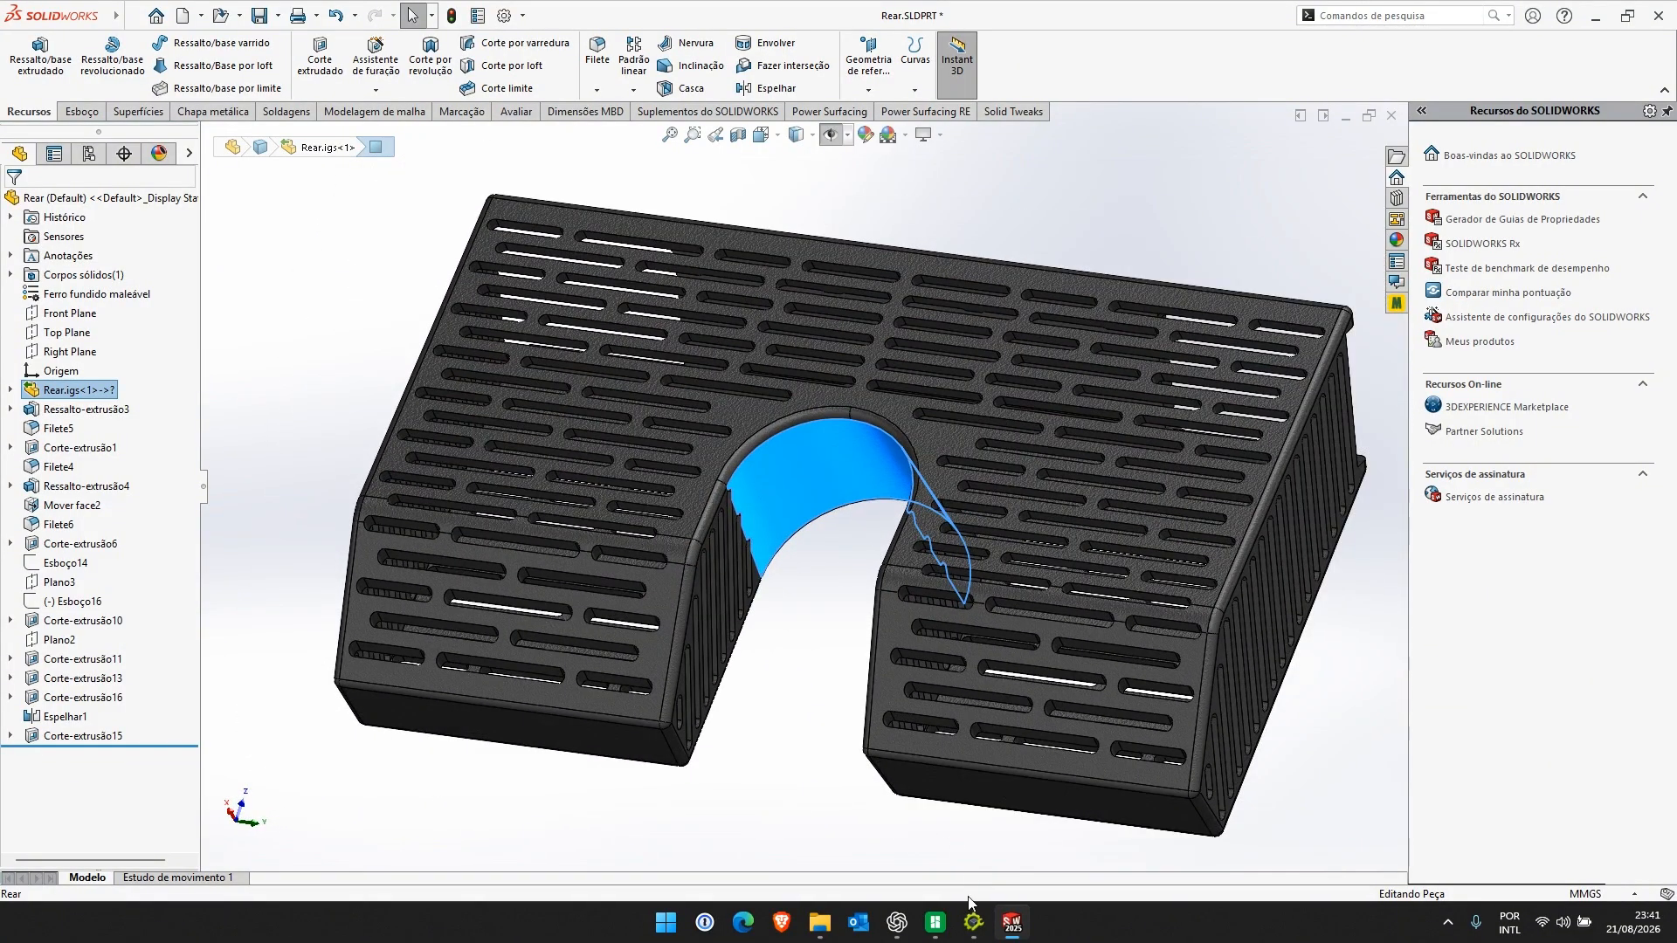
left_click(973, 922)
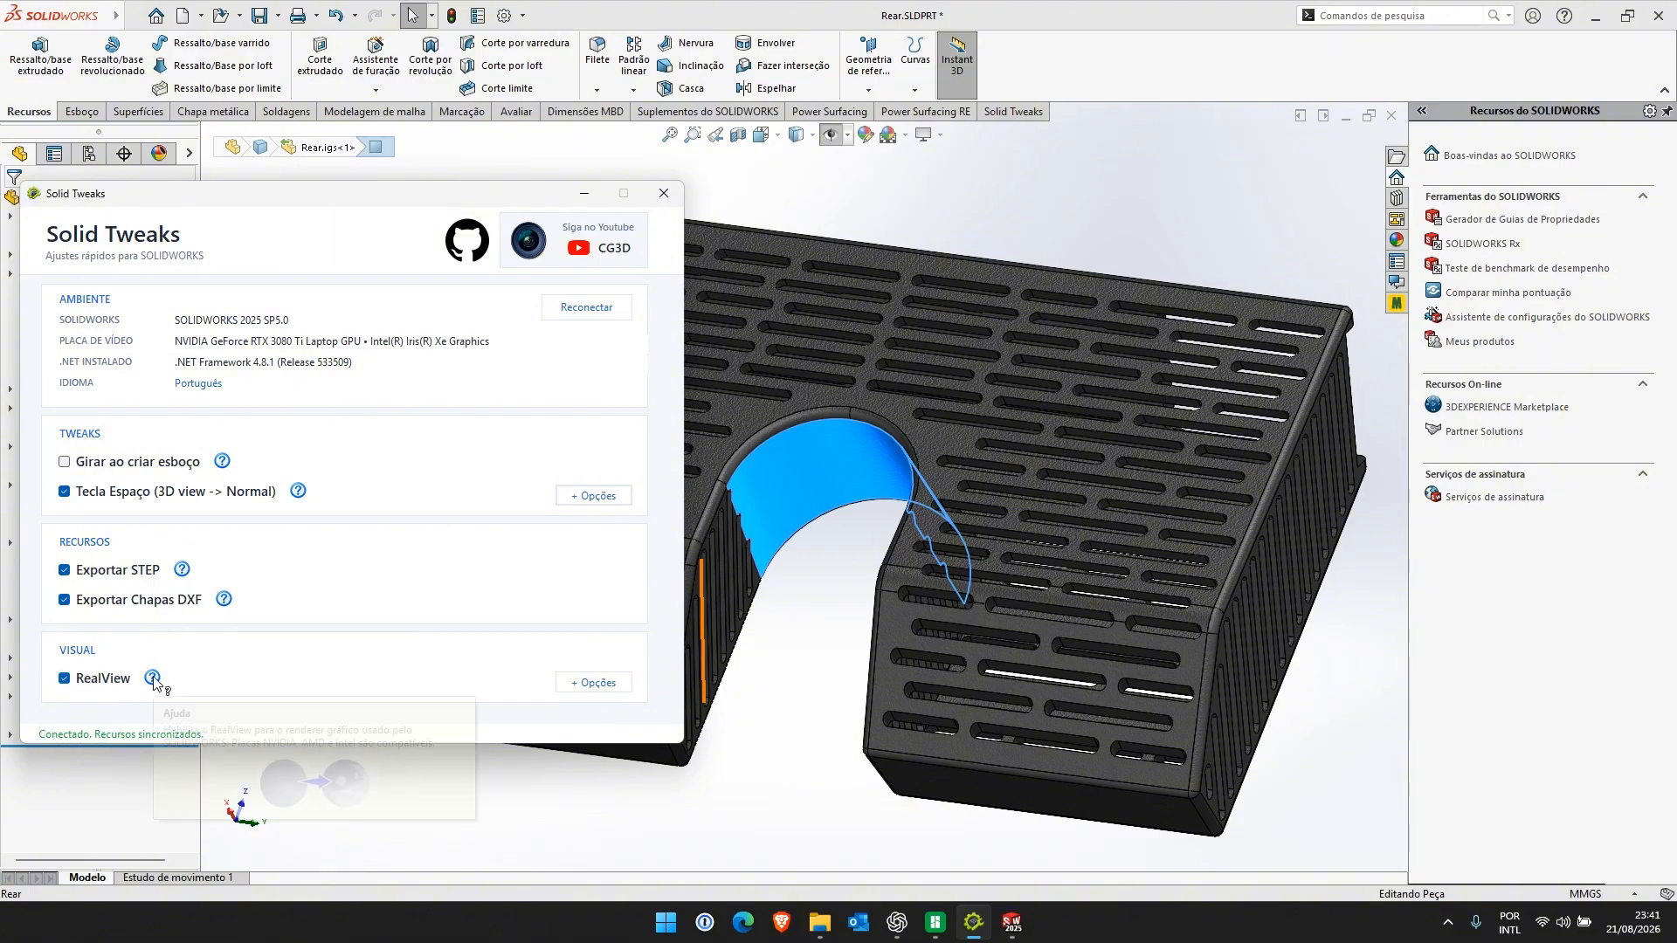
mouse_move(154, 680)
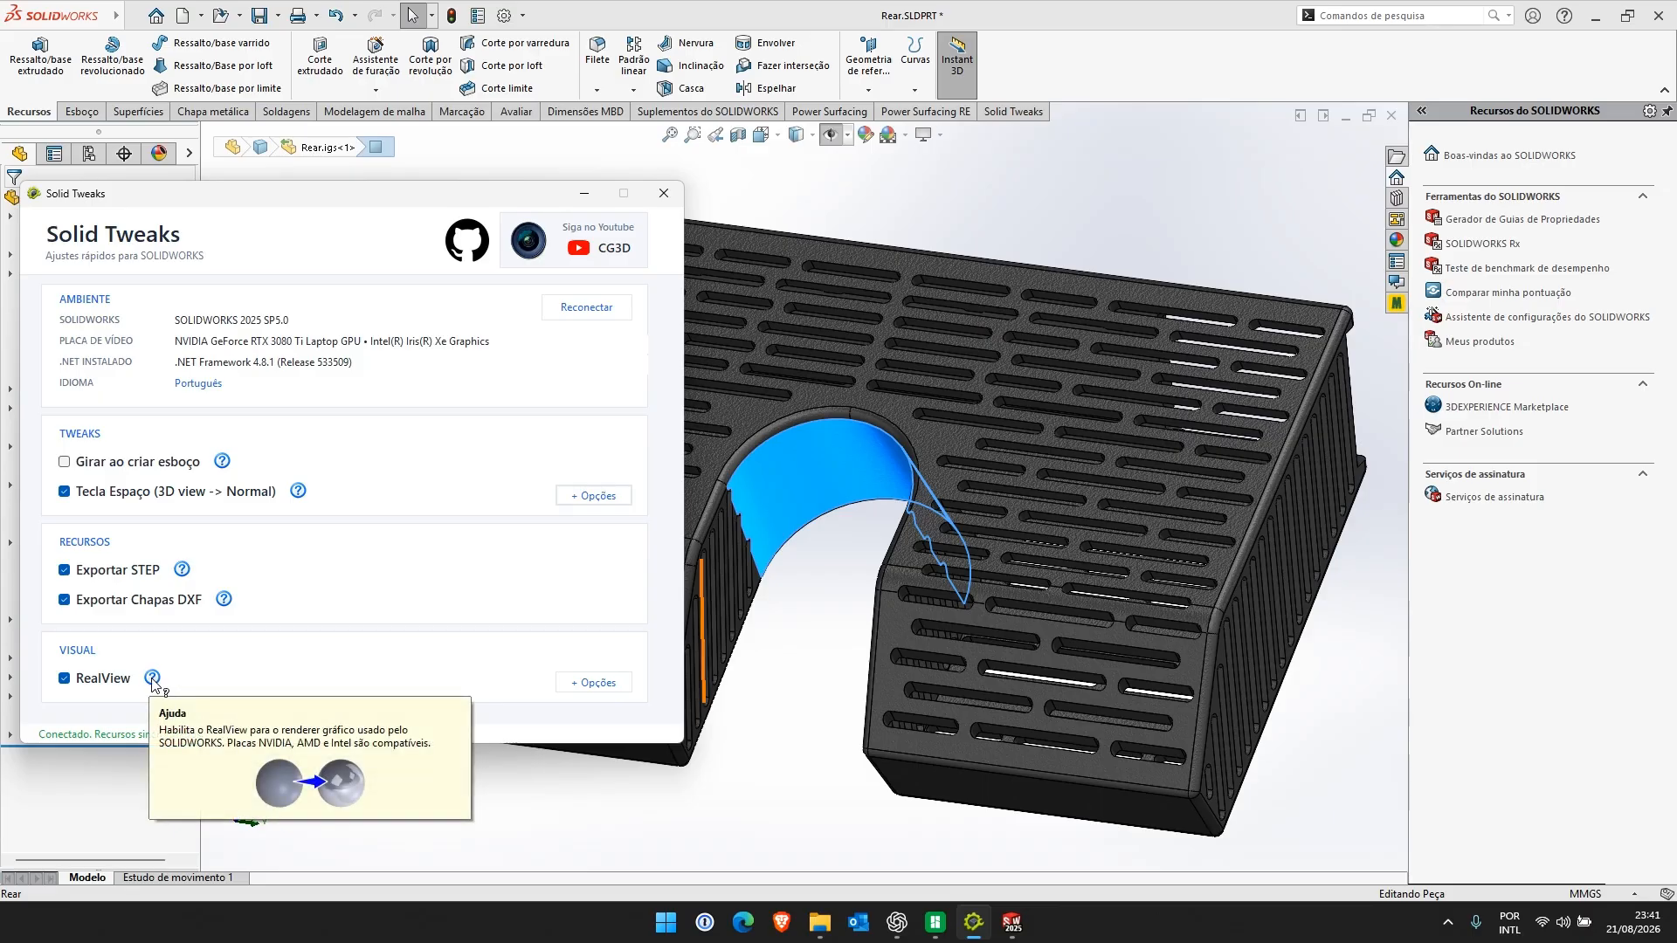
mouse_move(226, 600)
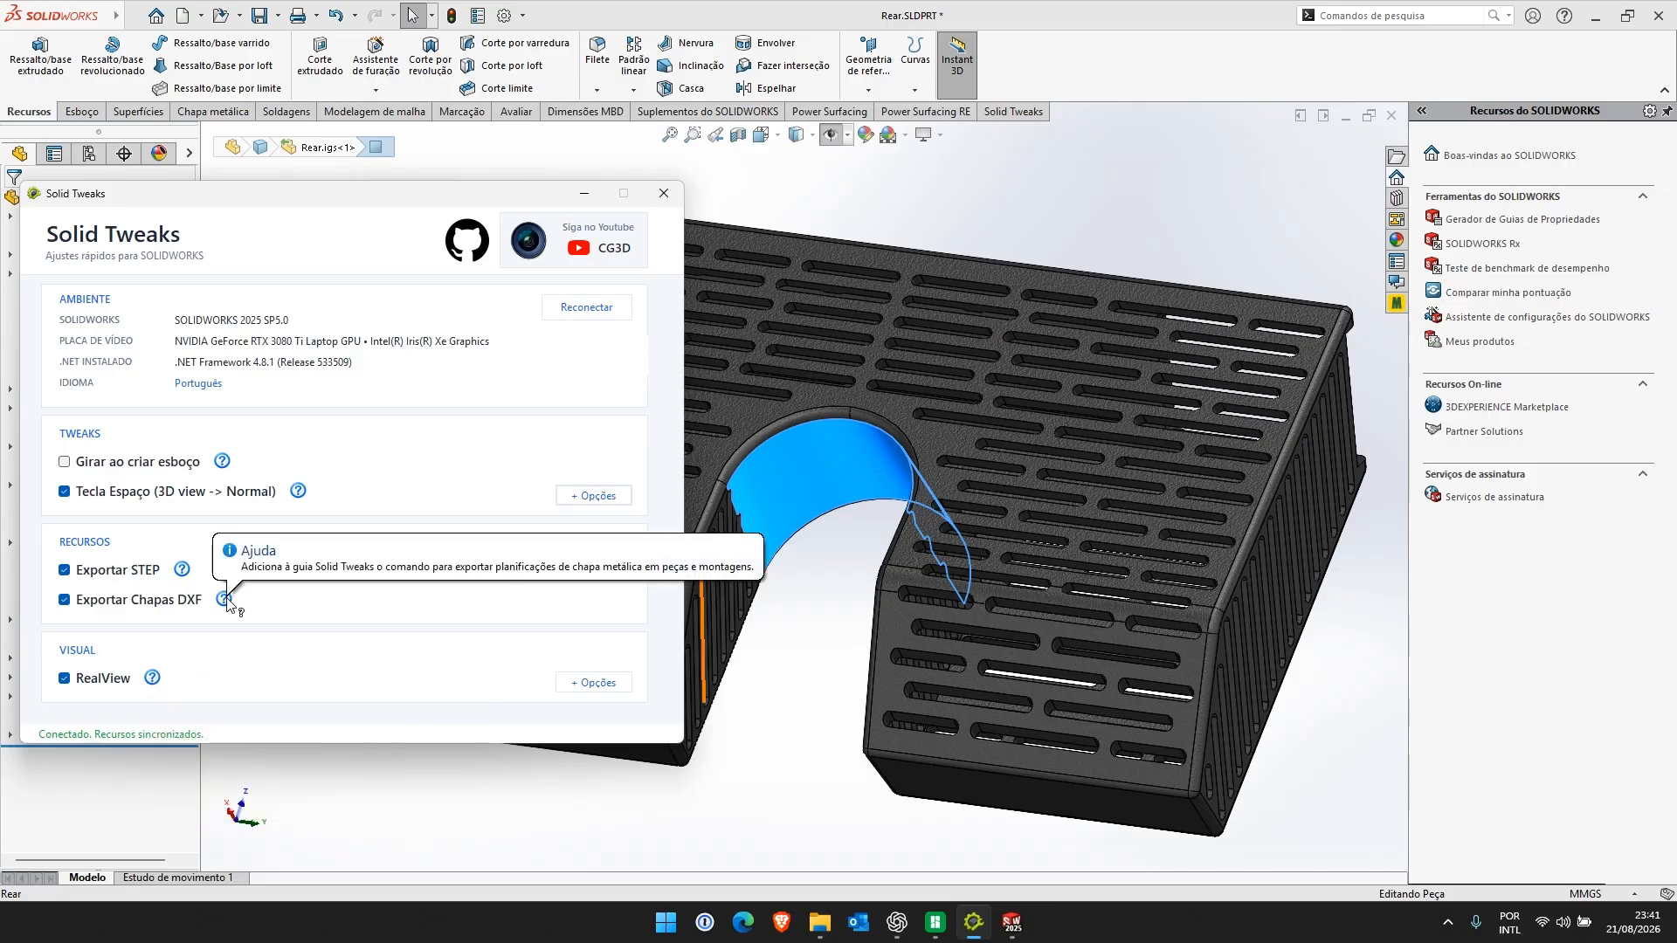
mouse_move(183, 572)
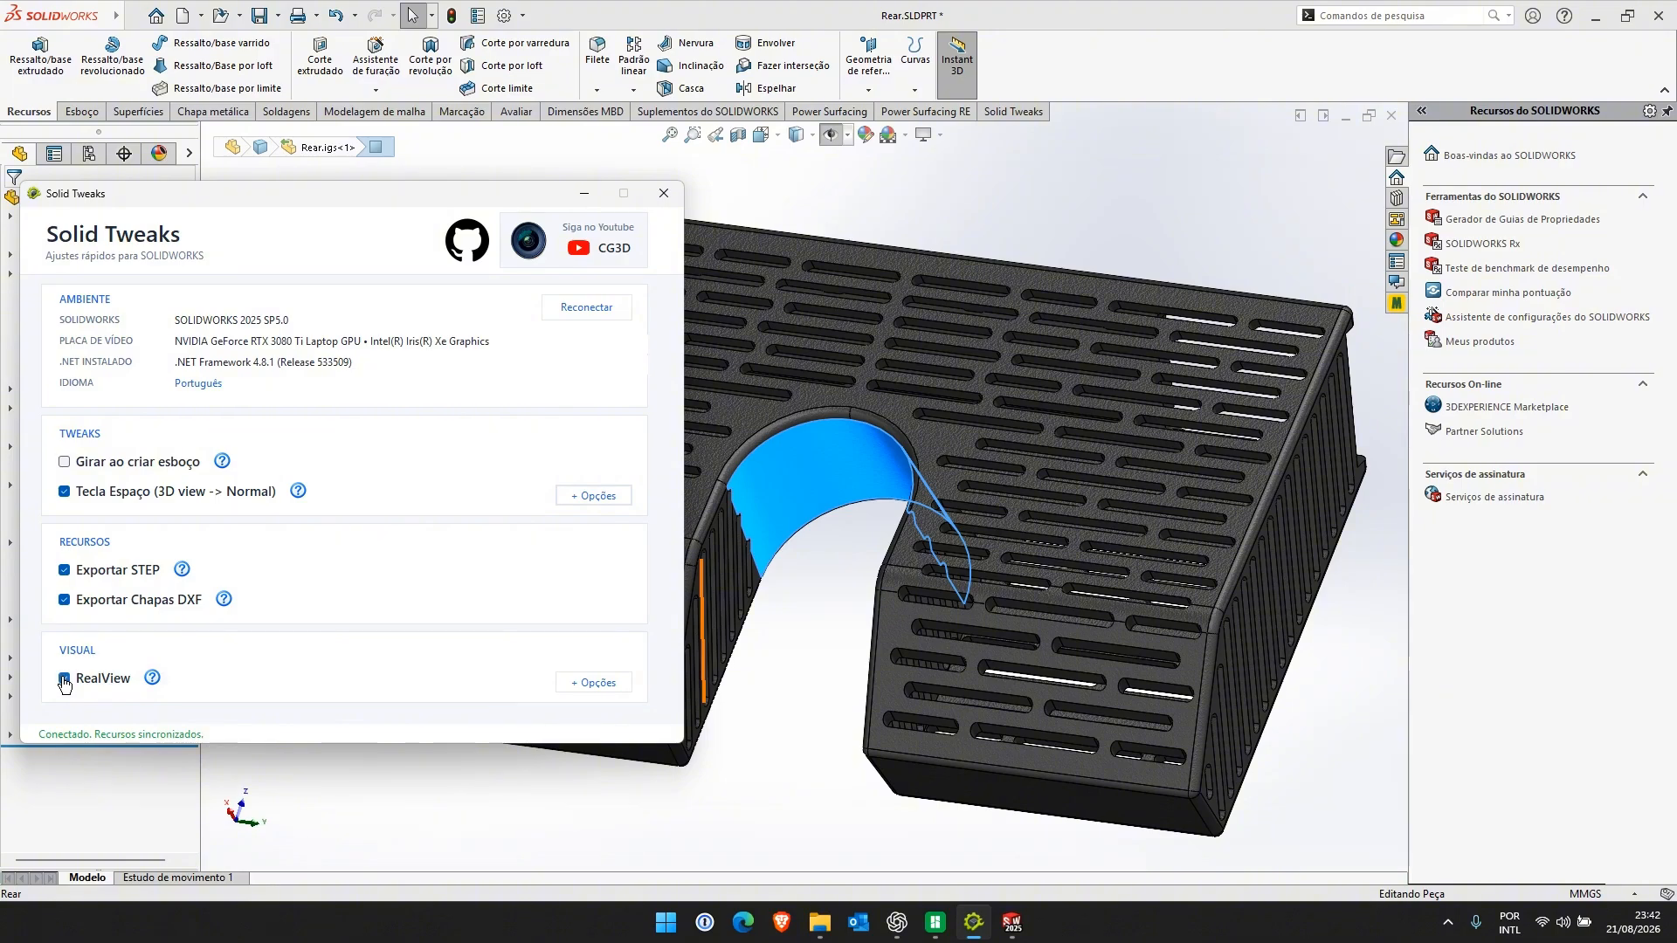
Turn Gráficos RealView off and on again for the Rear part to compare its rendering
left_click(940, 138)
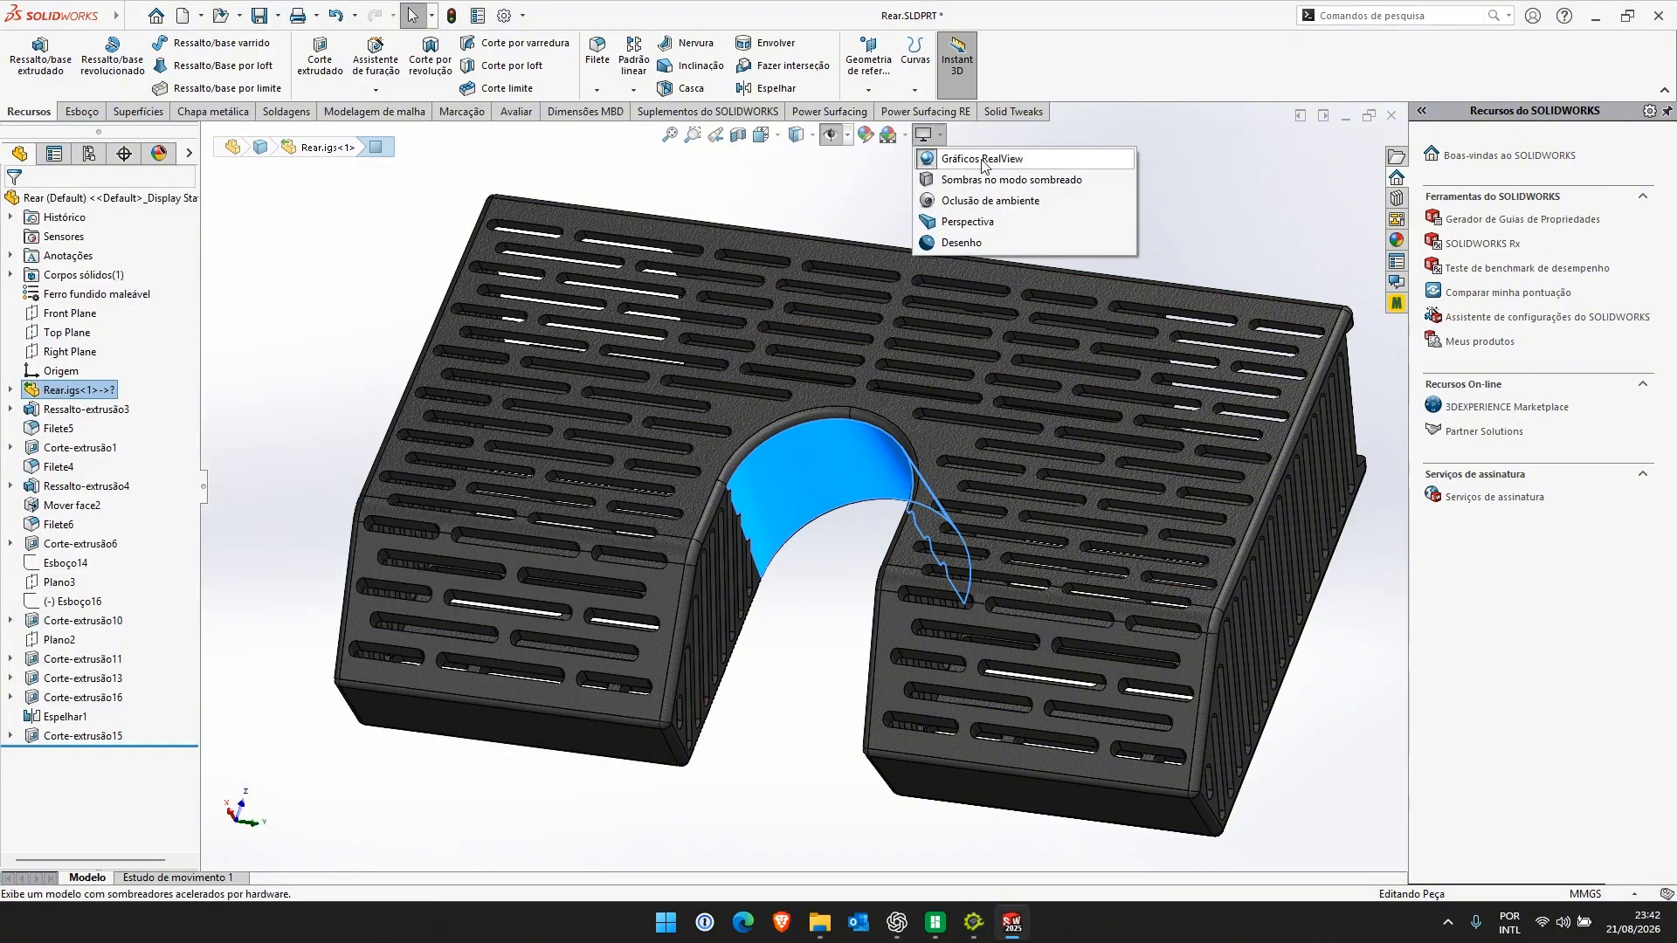
left_click(964, 161)
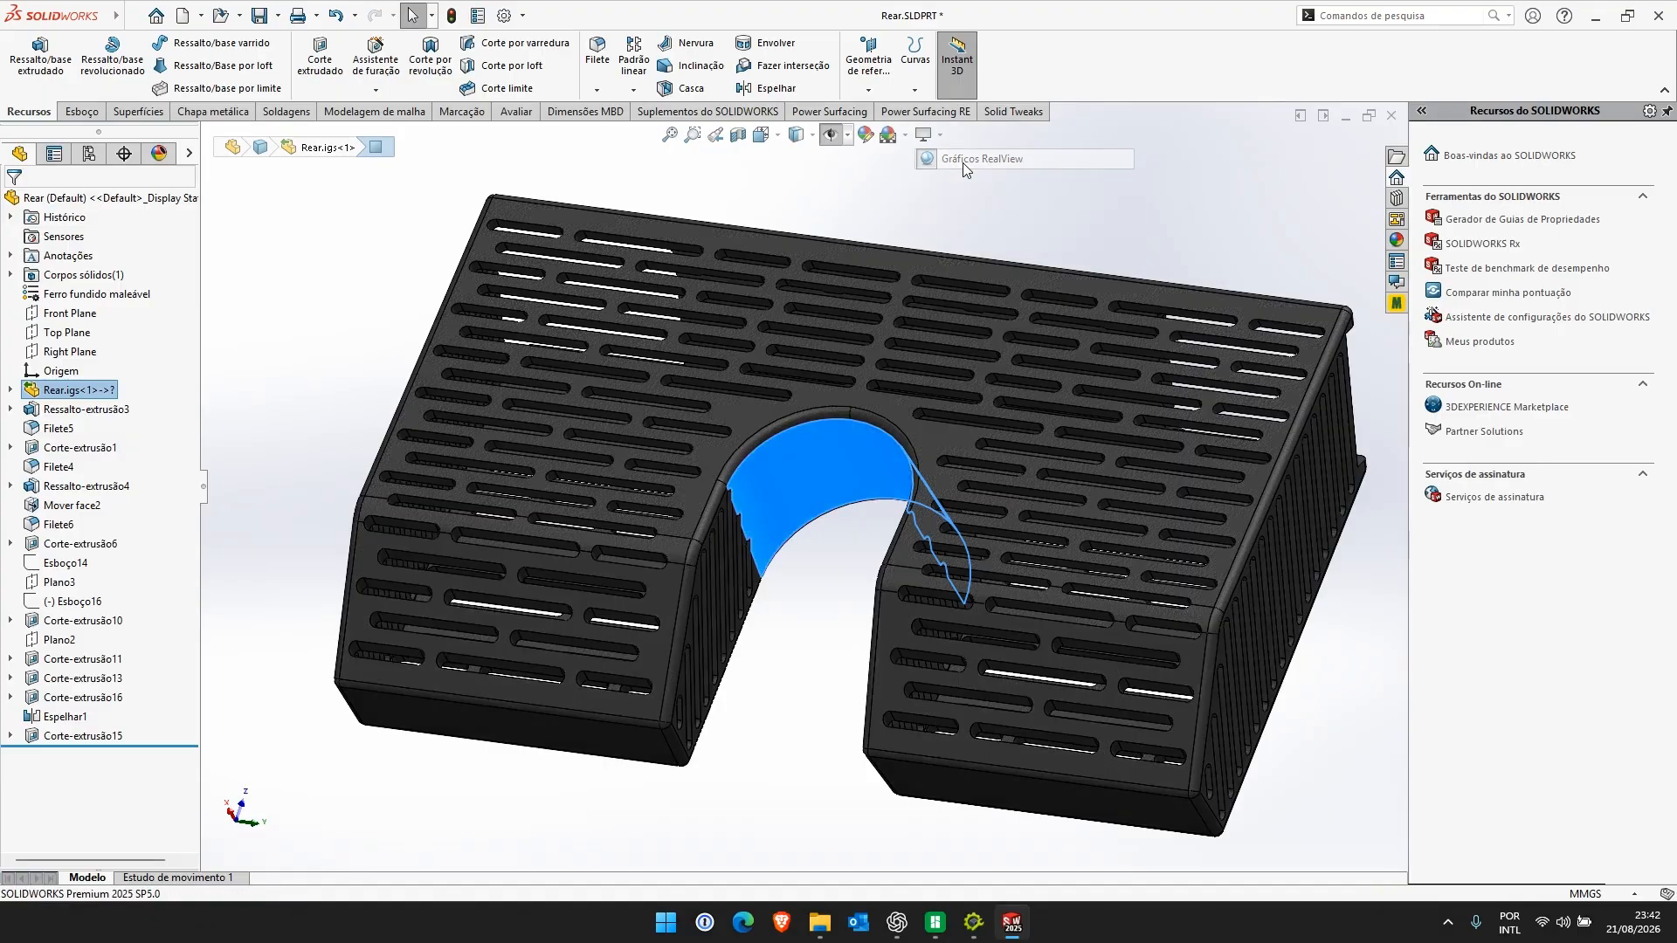
left_click(940, 136)
left_click(961, 160)
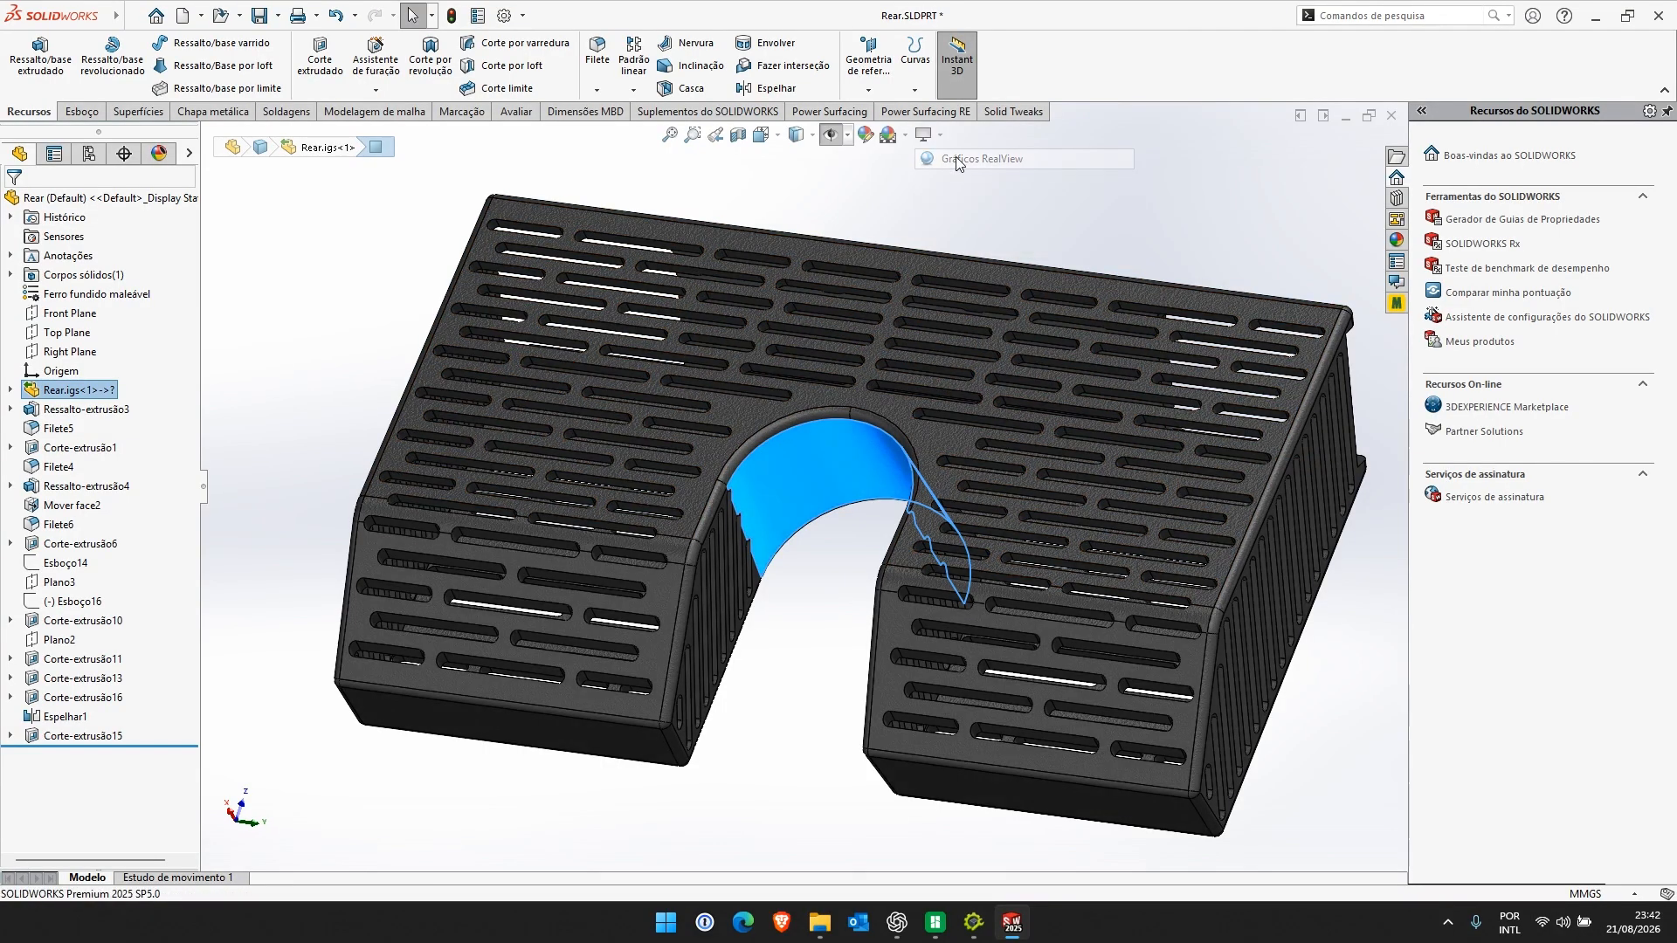
Expand the extra Visual options in Solid Tweaks and check the help for Arestas de silhueta por GPU
left_click(984, 927)
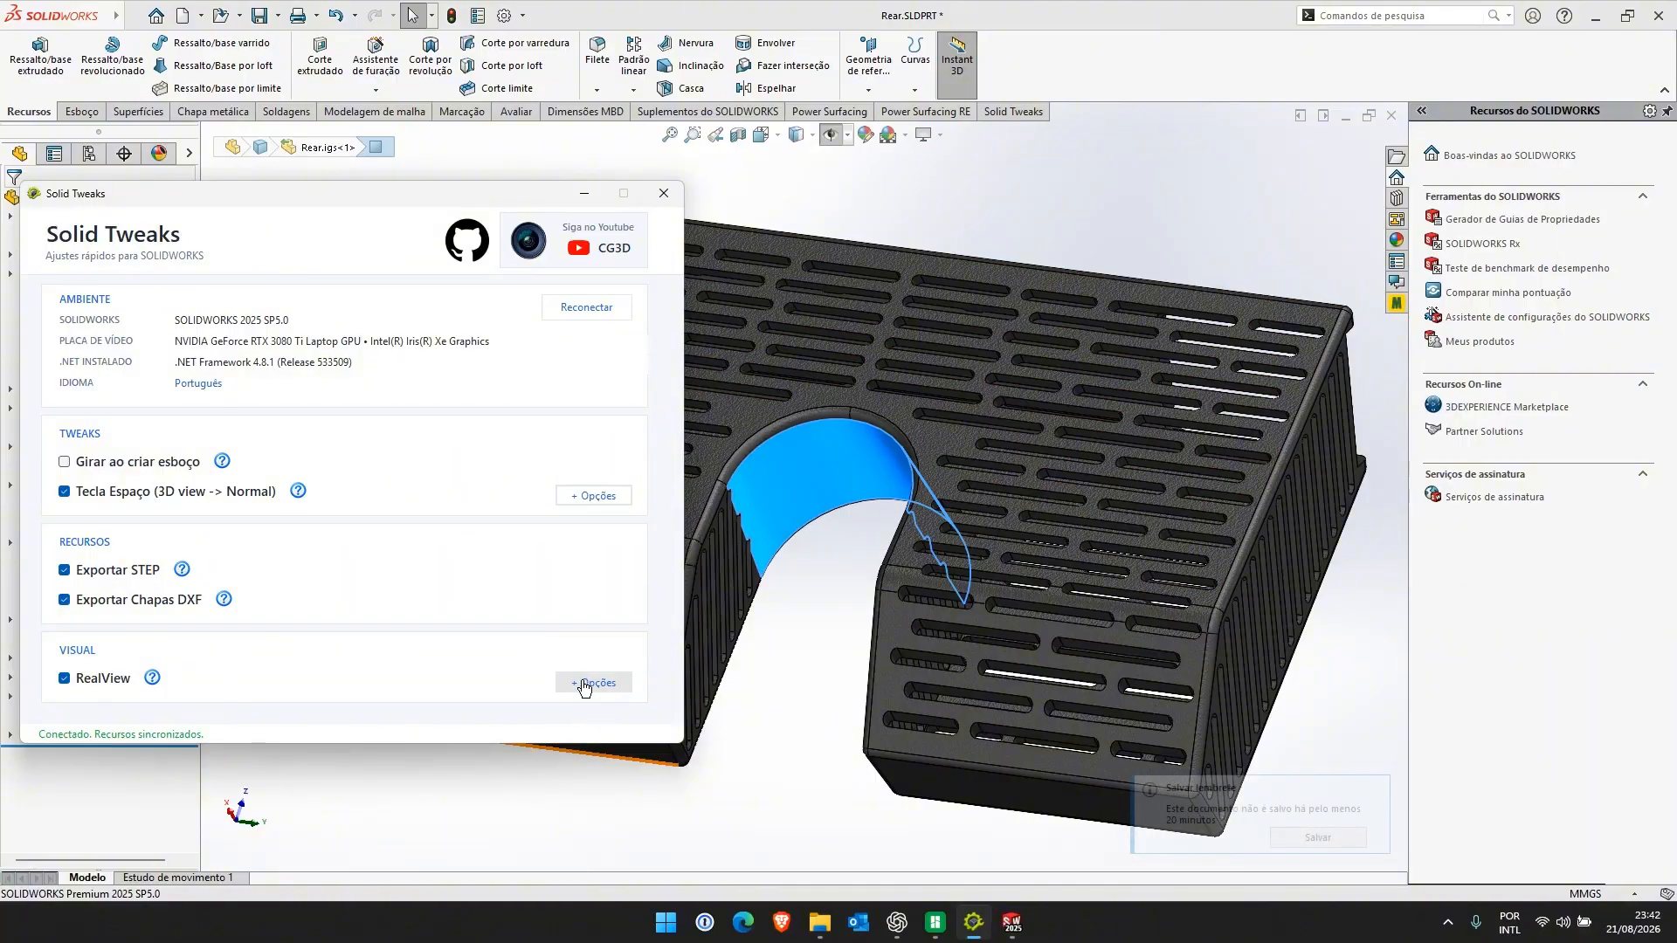
left_click(592, 710)
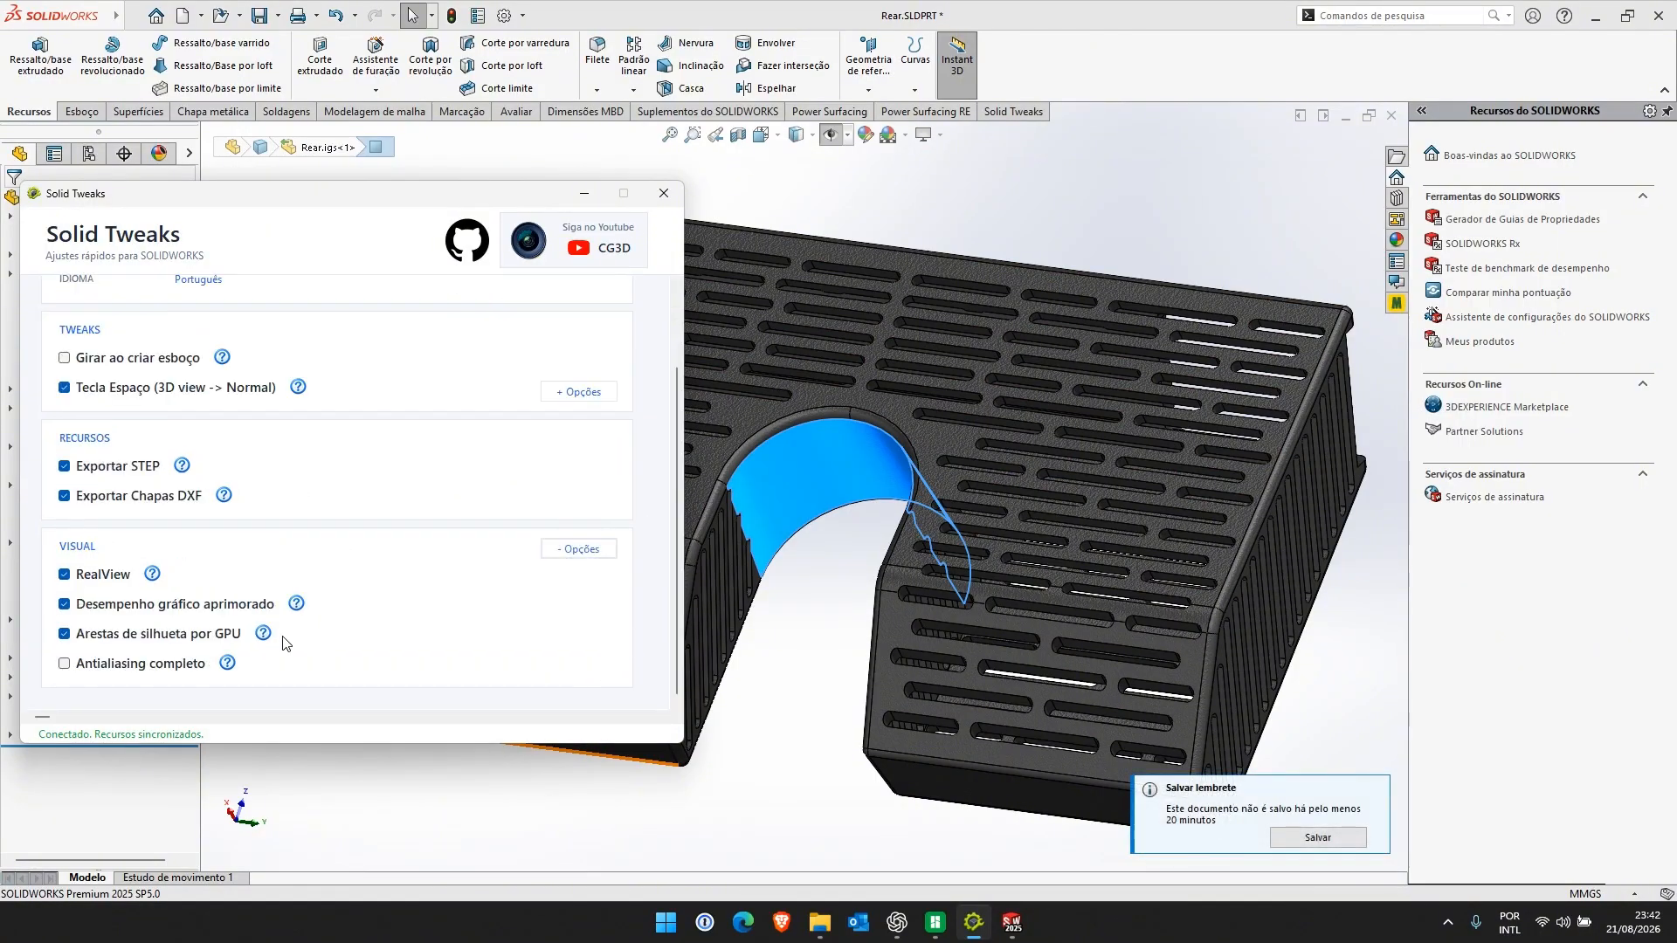
mouse_move(266, 638)
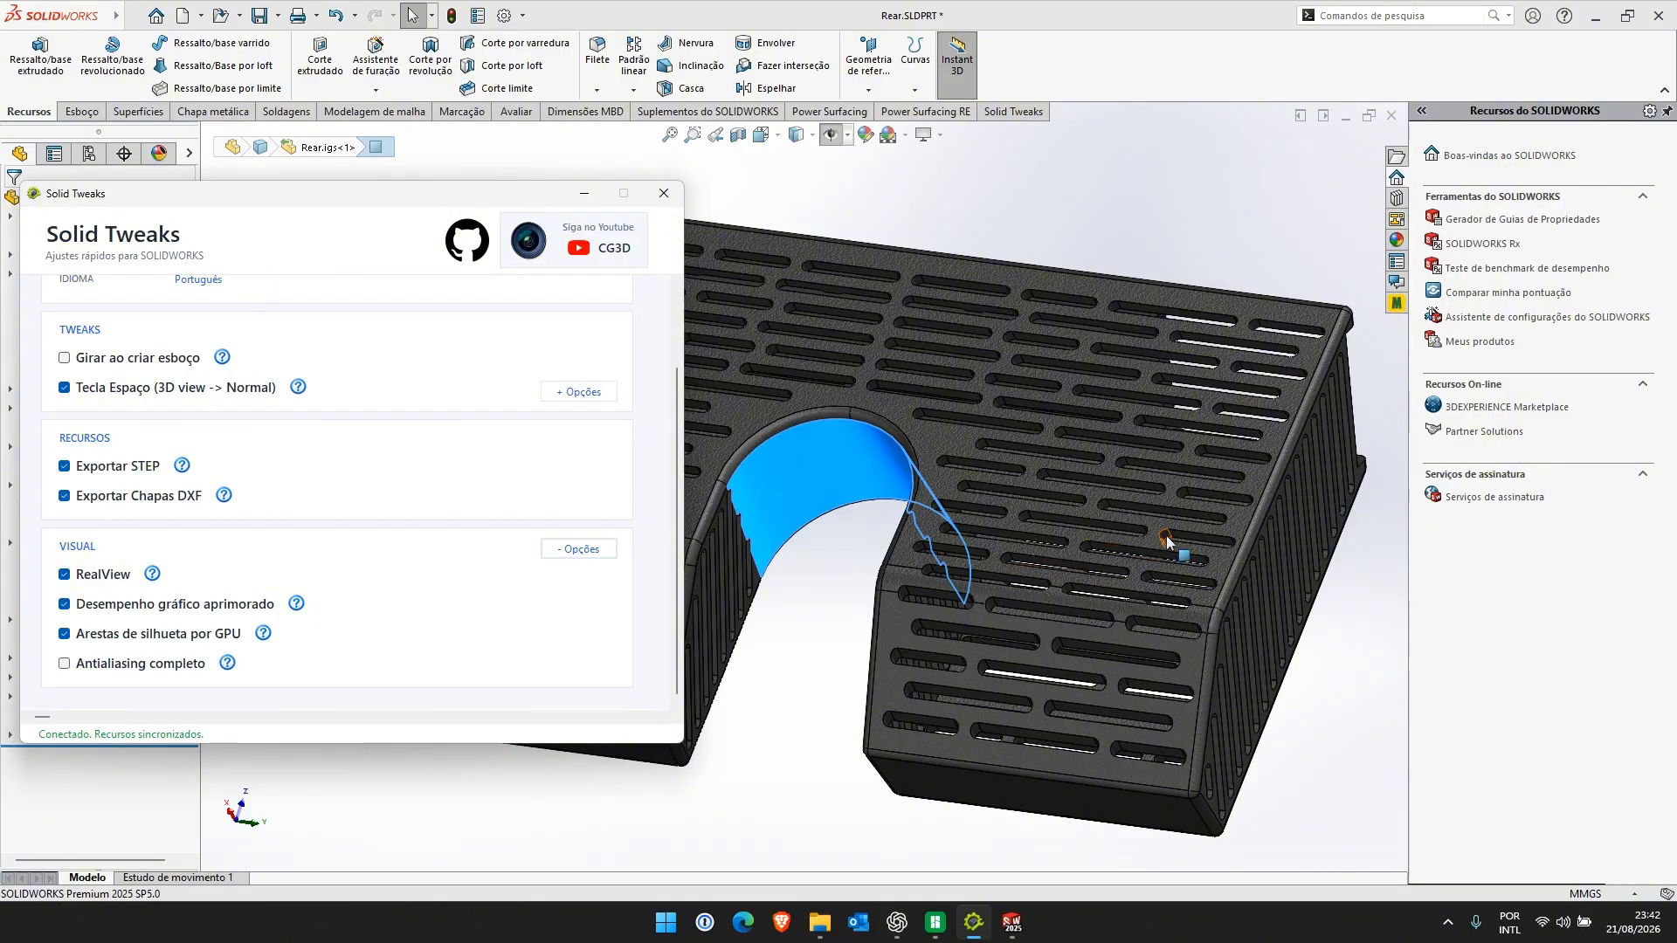
Apply Brass as the Rear part's material and turn off Gráficos RealView
middle_click_drag(1167, 543, 1064, 447)
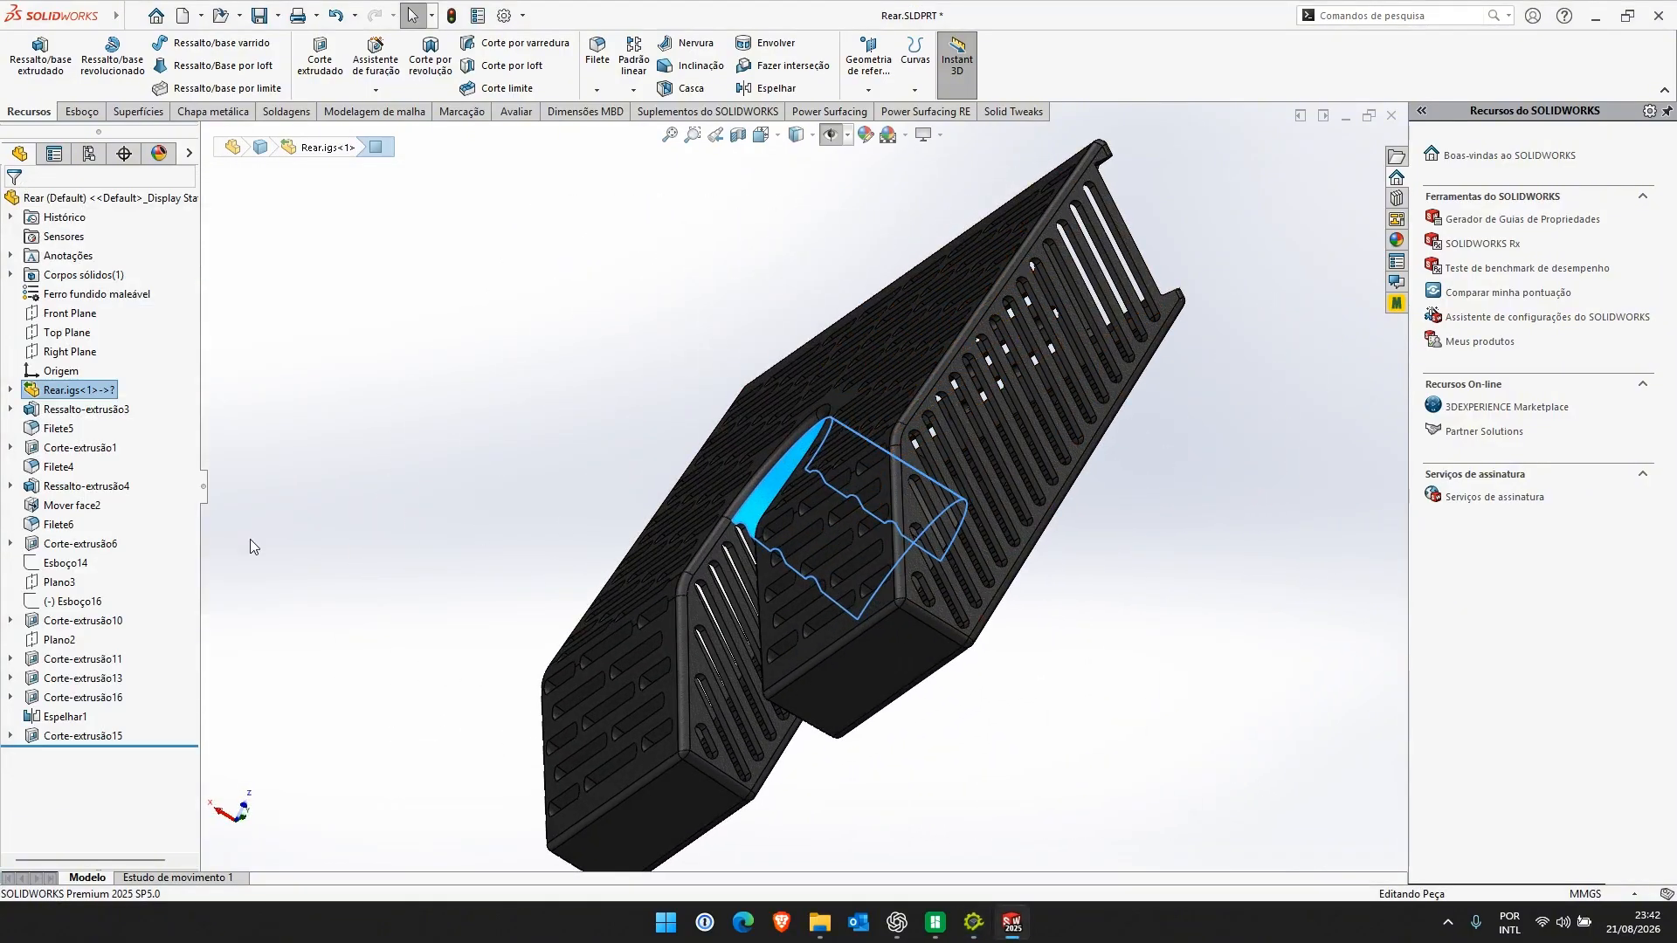
right_click(70, 294)
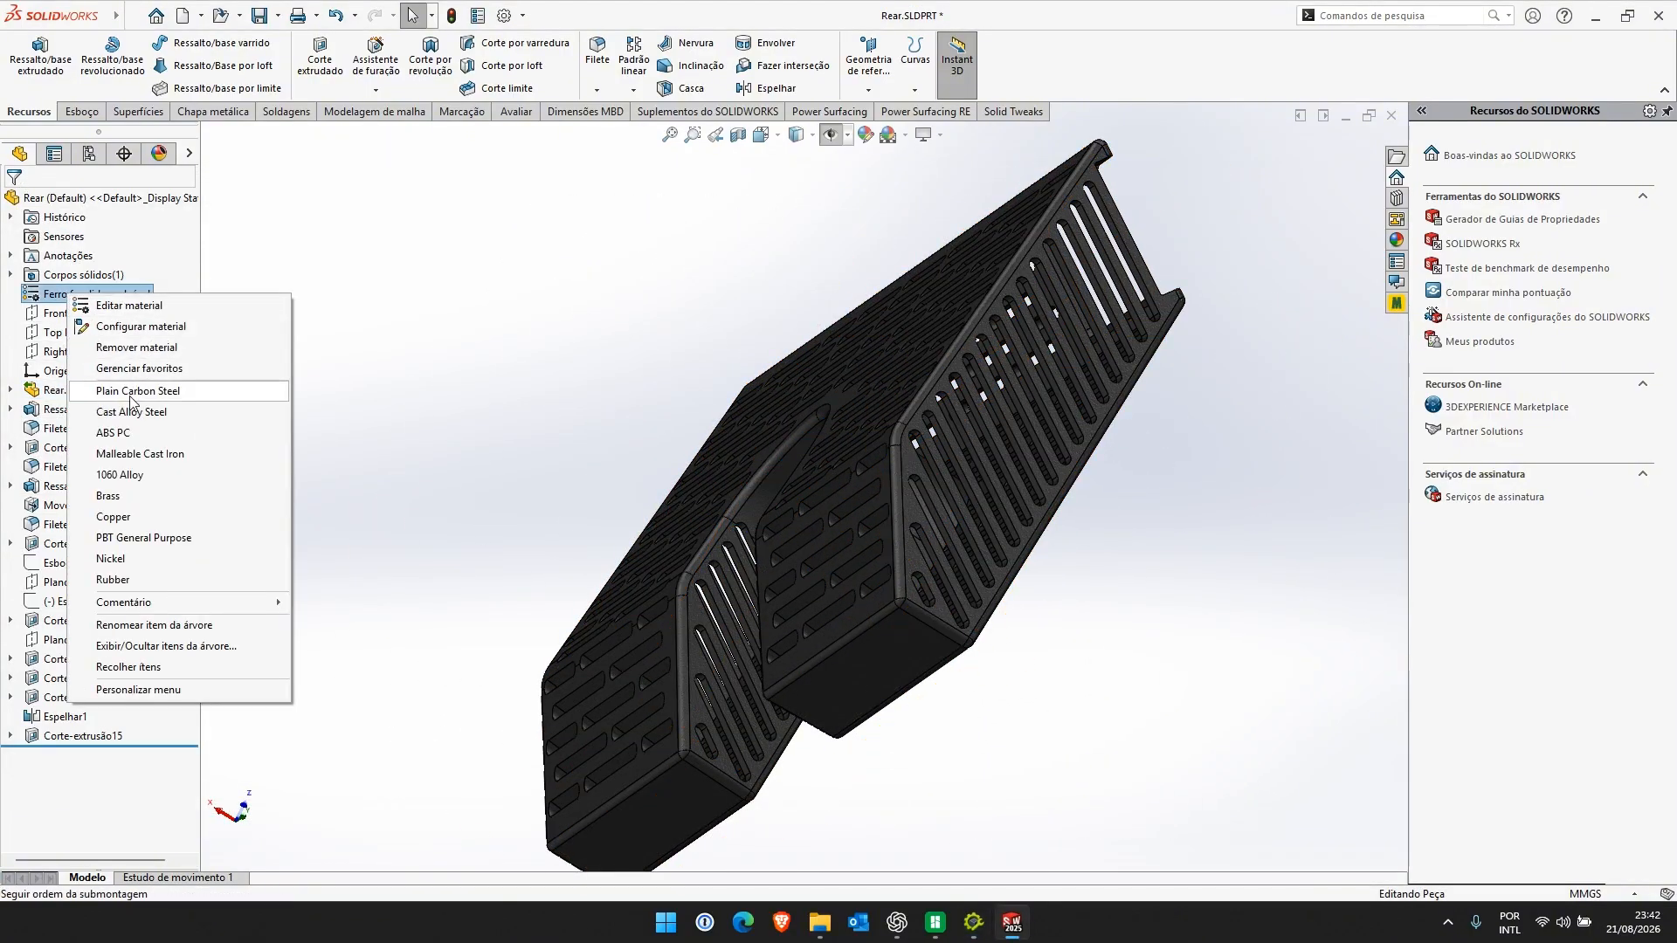
left_click(108, 496)
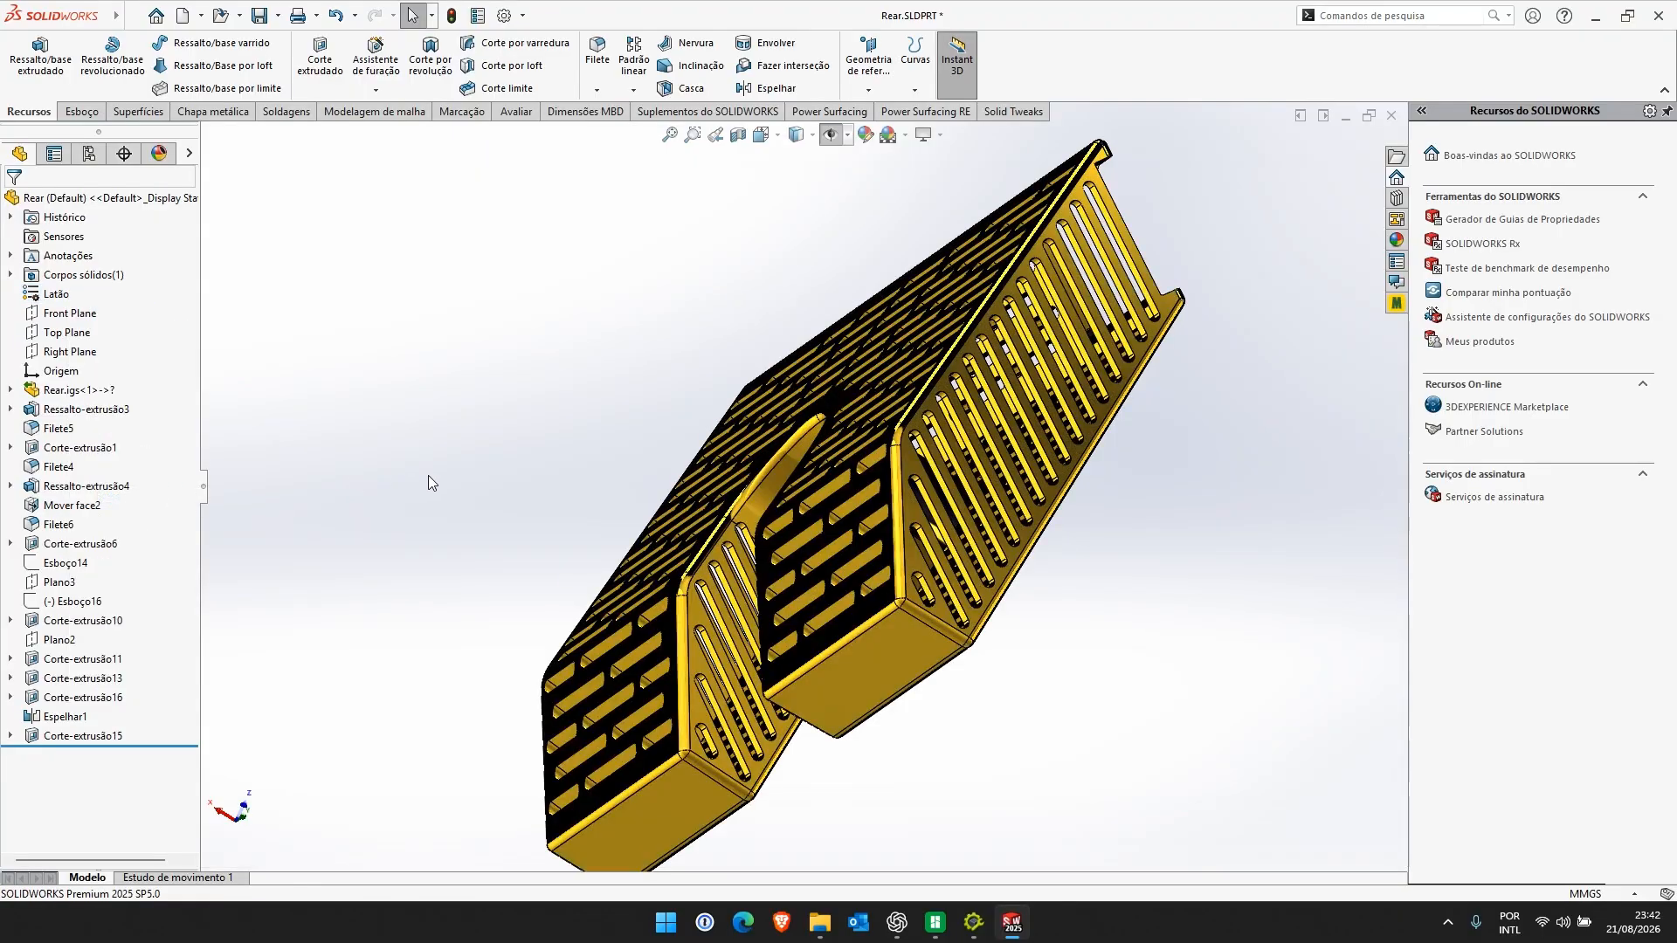
scroll(957, 412, "down", 5)
middle_click_drag(958, 412, 925, 209)
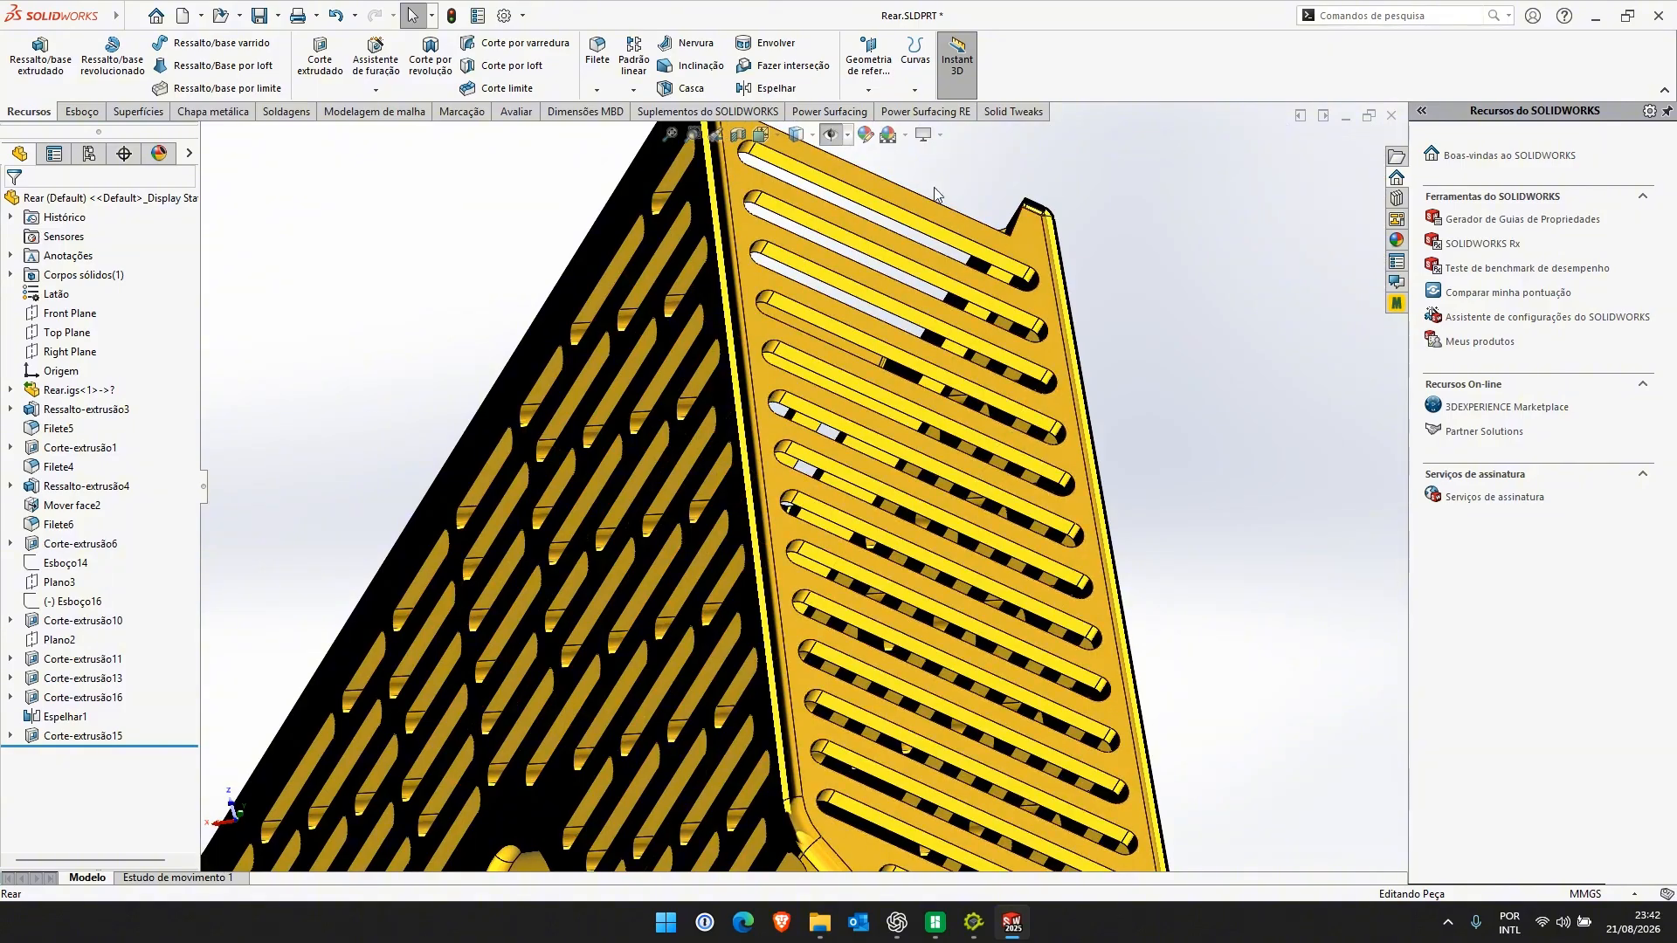
left_click(940, 135)
left_click(944, 160)
Examine the line quality of the fillet edges and slot outlines where the Rear part's two slotted faces meet
mouse_move(1072, 431)
middle_mouse_down()
mouse_move(1039, 466)
mouse_move(1092, 393)
middle_mouse_up()
scroll(1172, 440, "down", 3)
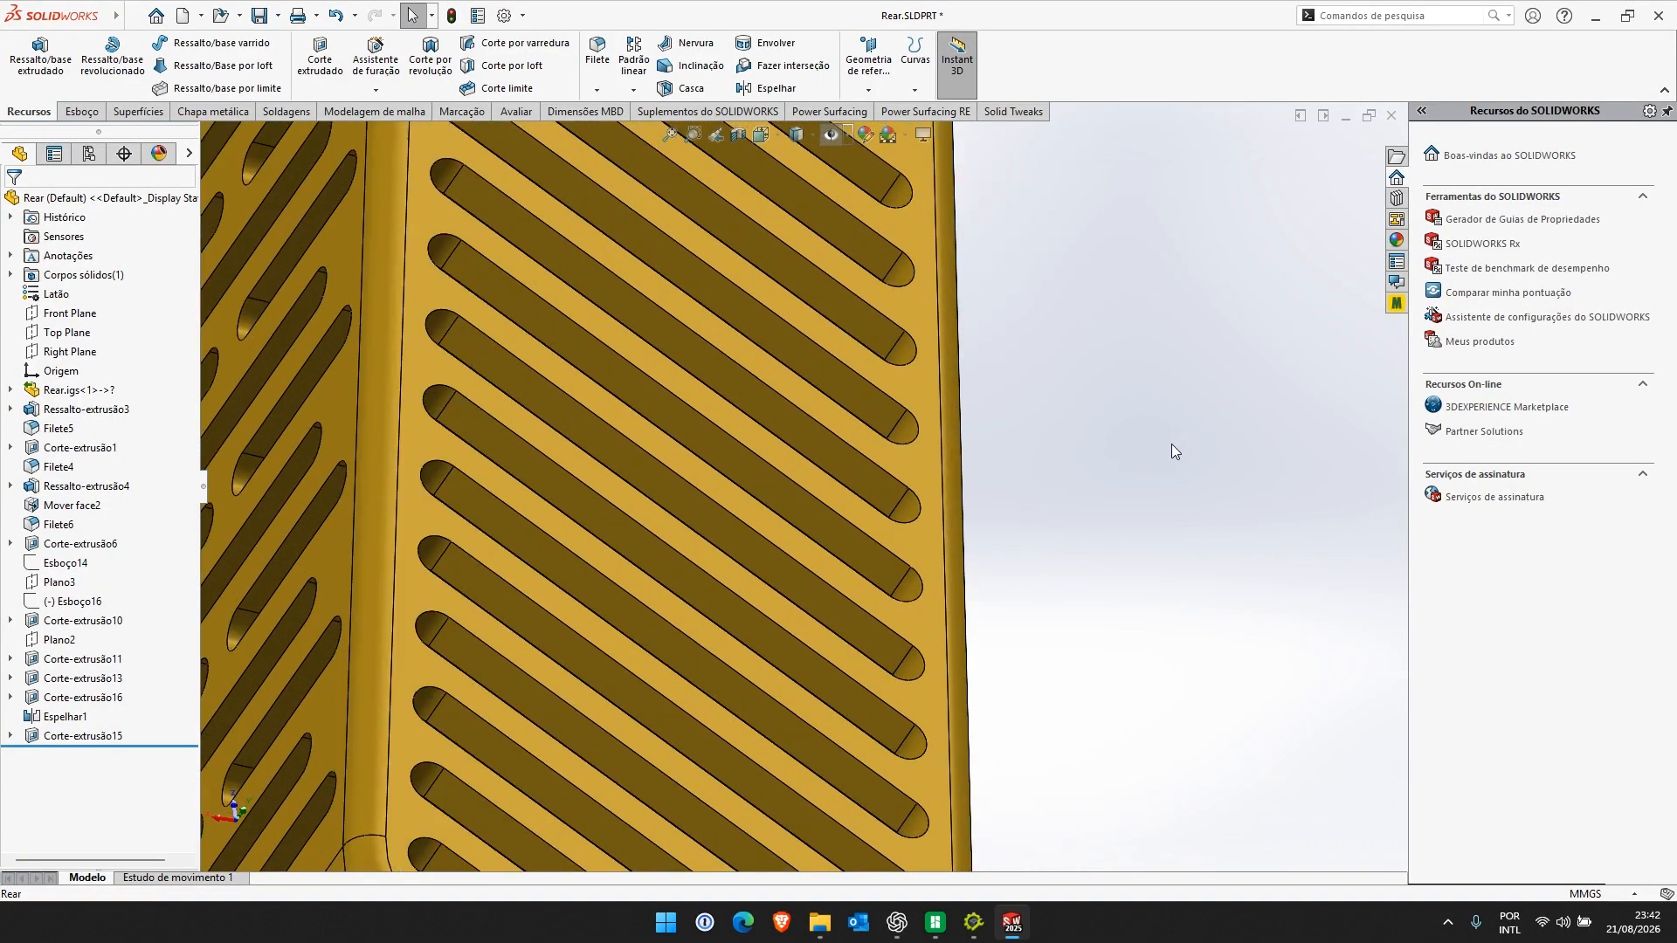
middle_click_drag(1172, 443, 1116, 521)
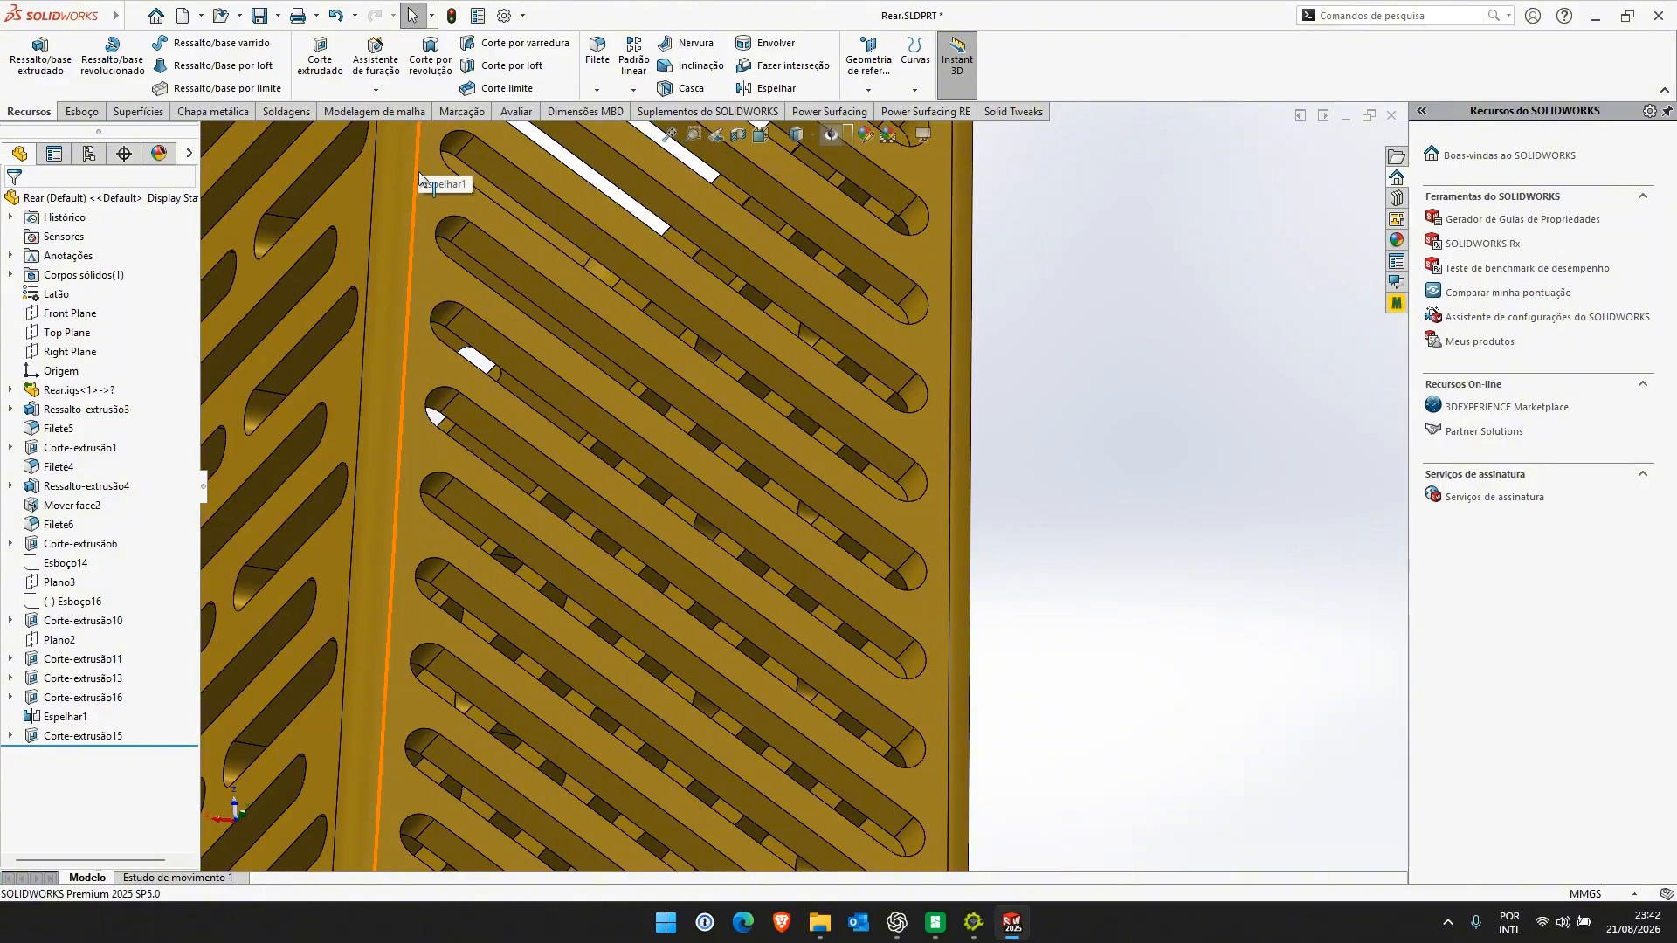
left_click(411, 276)
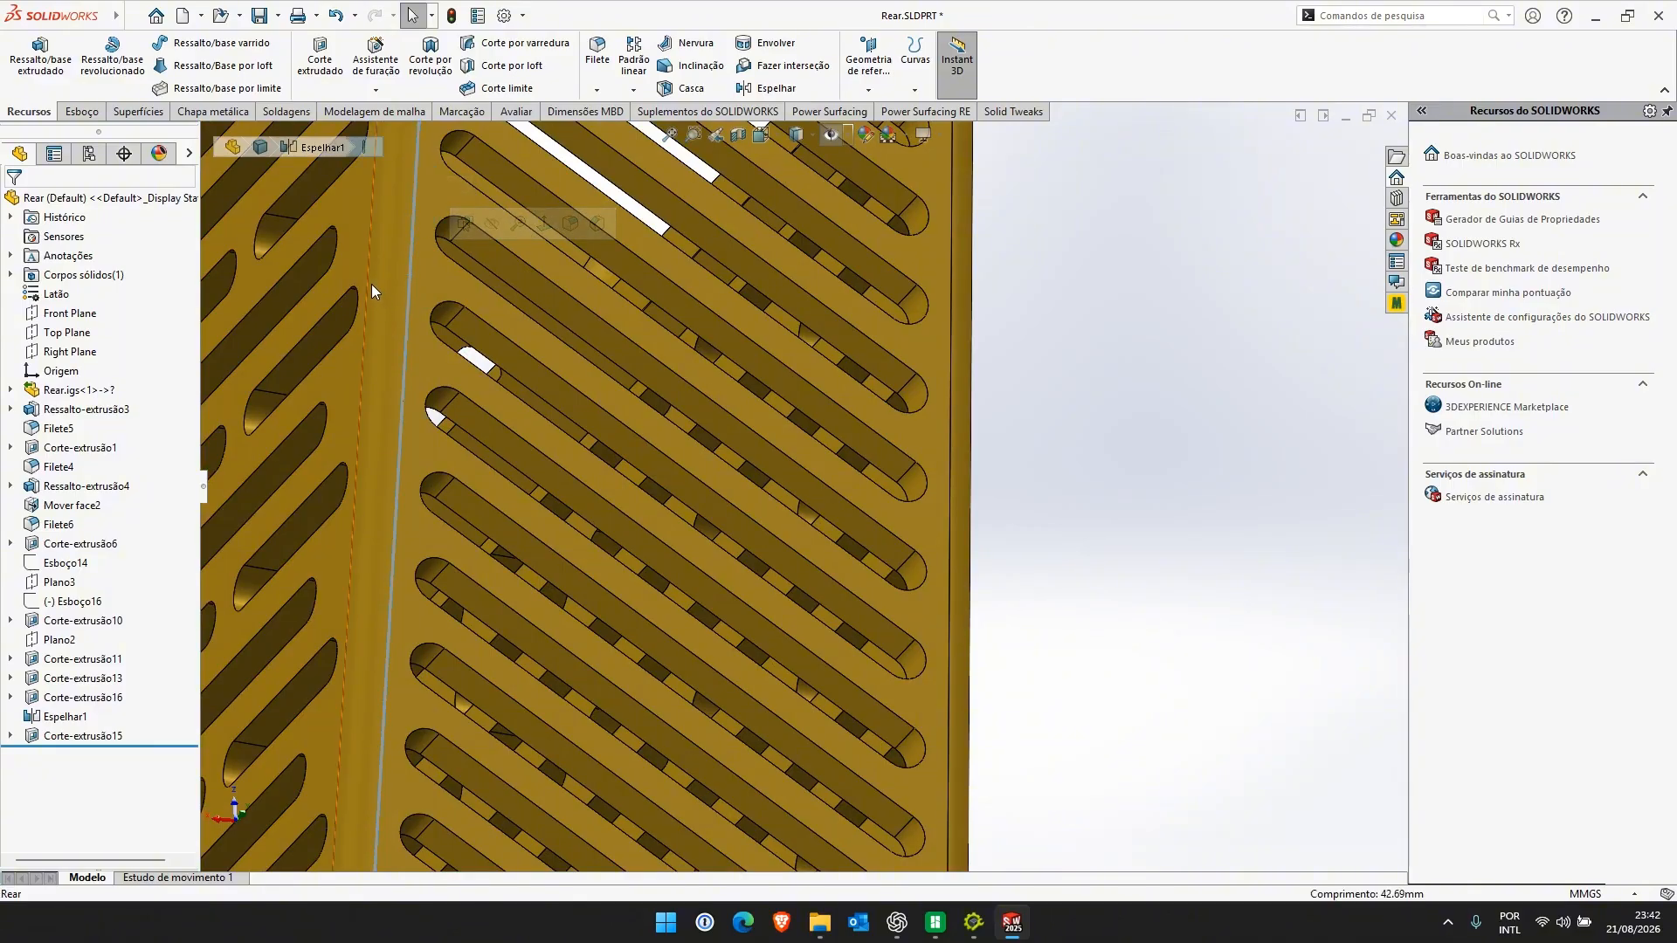
left_click(369, 283)
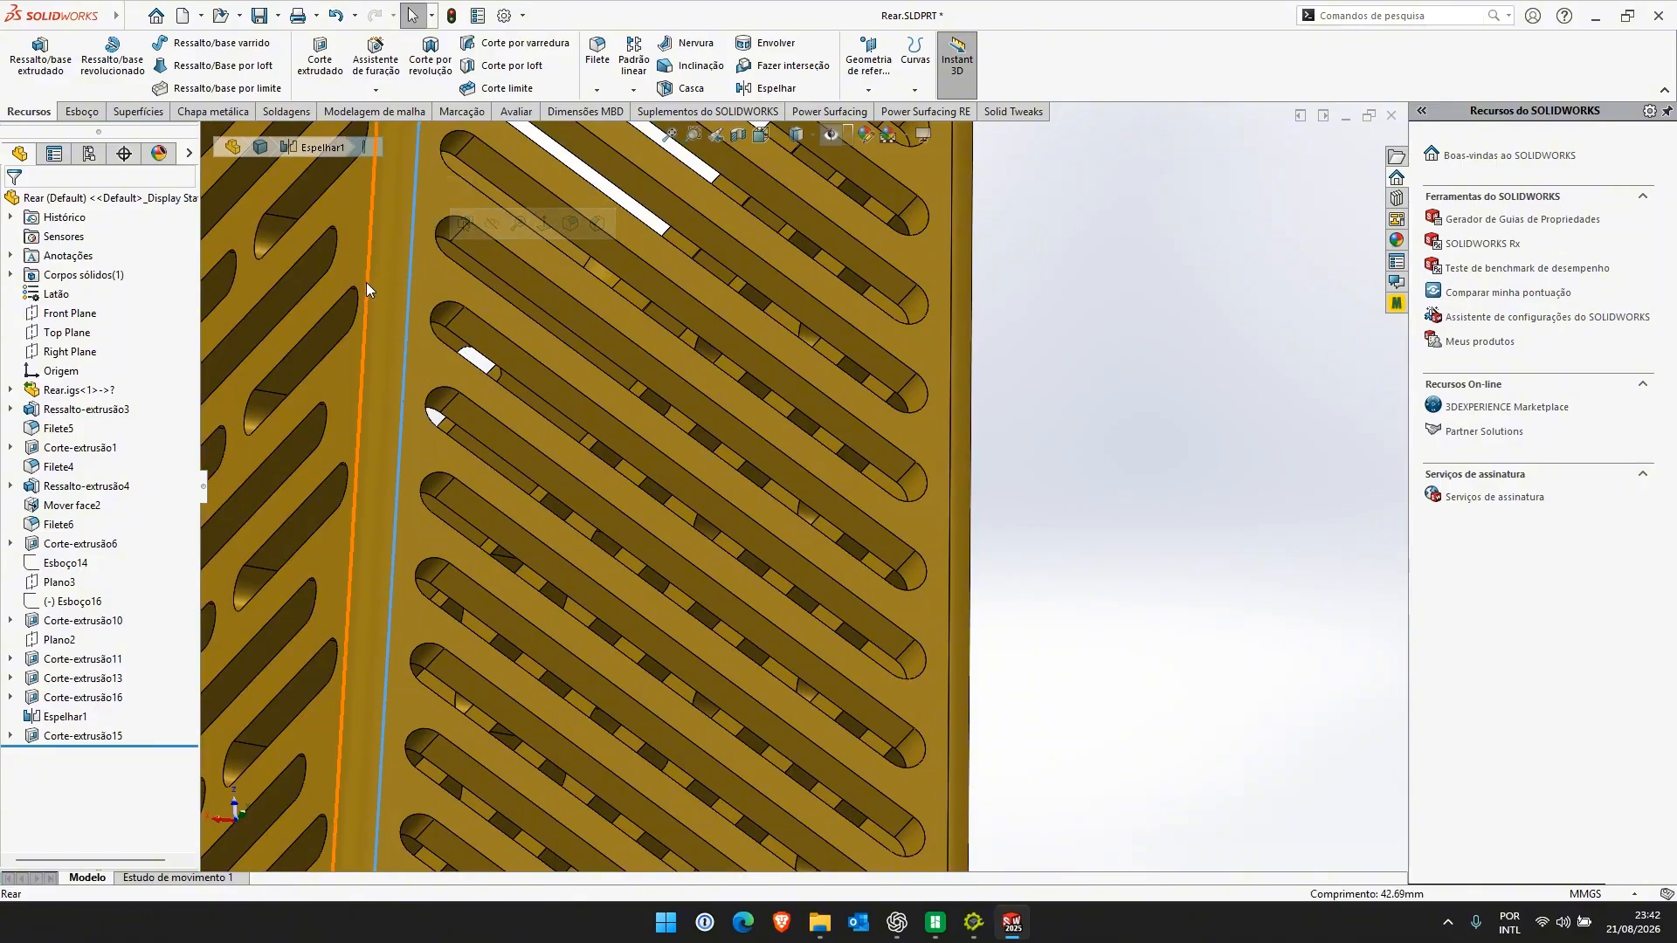
left_click(411, 332)
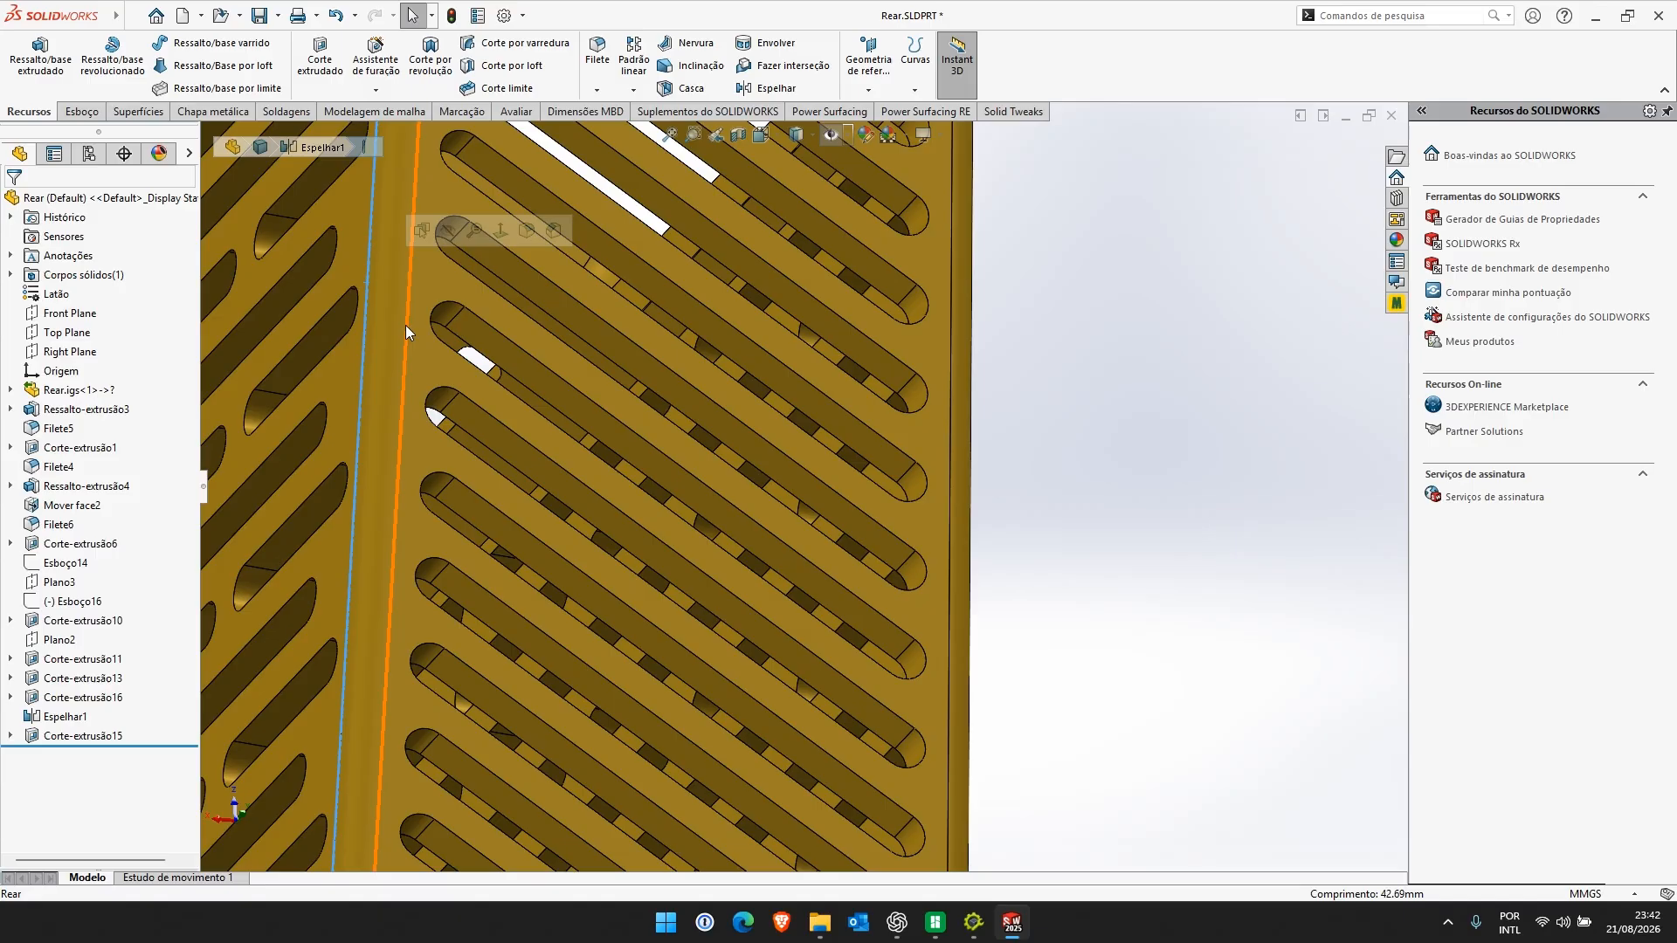
left_click(1082, 388)
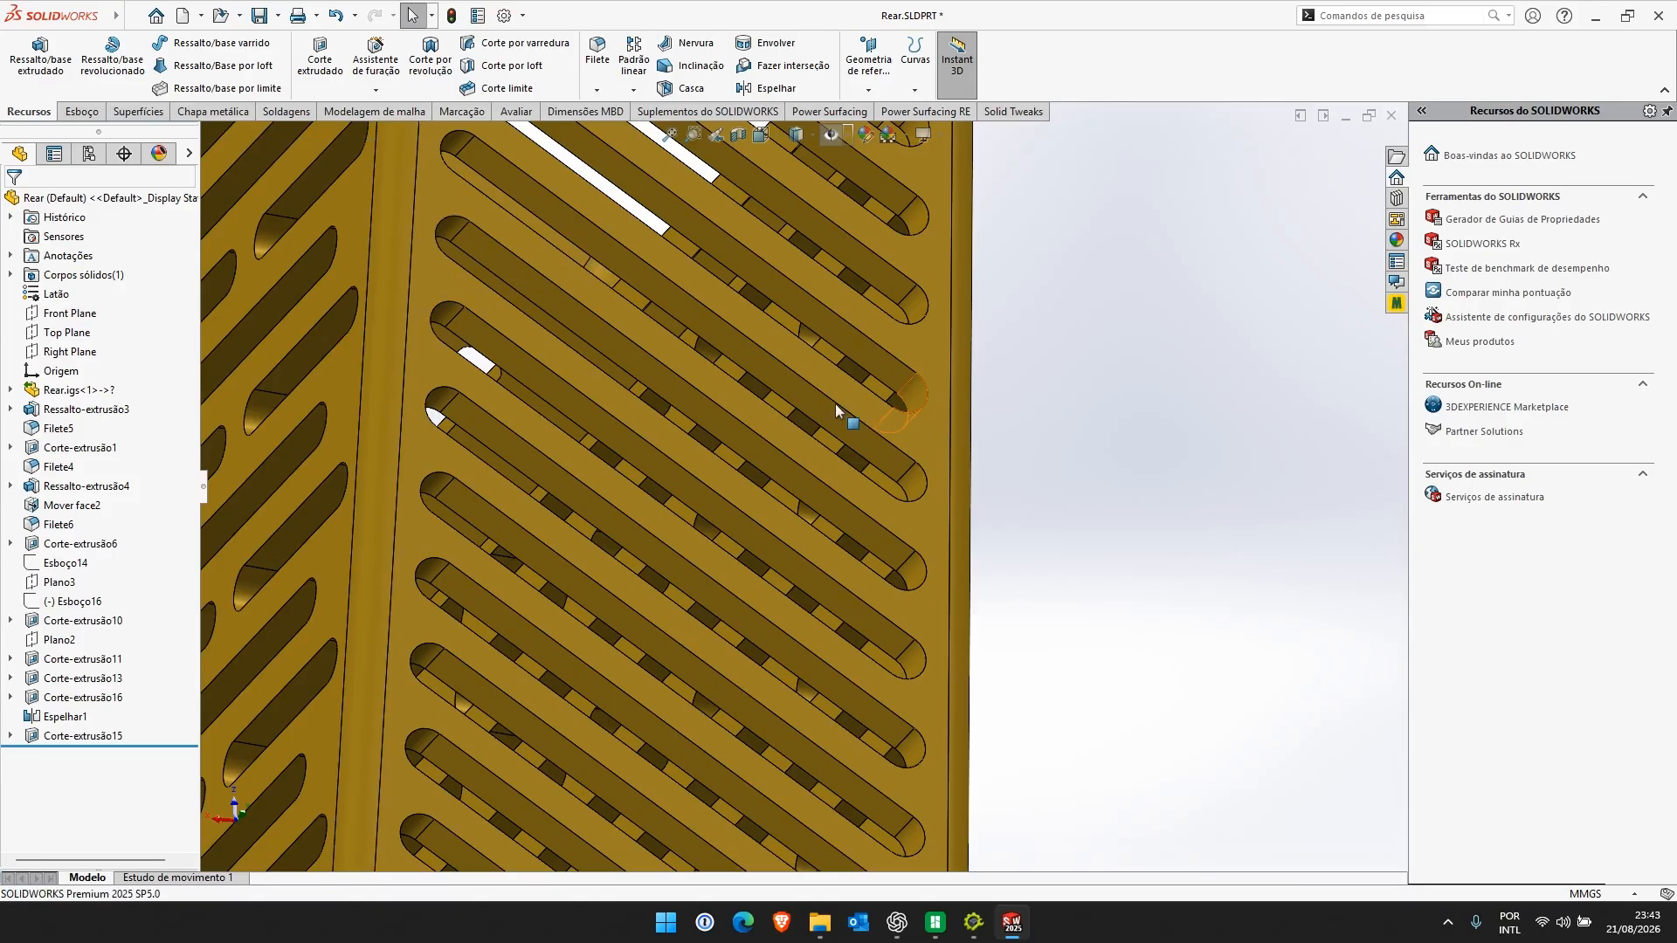
middle_click_drag(628, 386, 1001, 386, "ctrl")
scroll(826, 447, "up", 2)
scroll(825, 447, "down", 4)
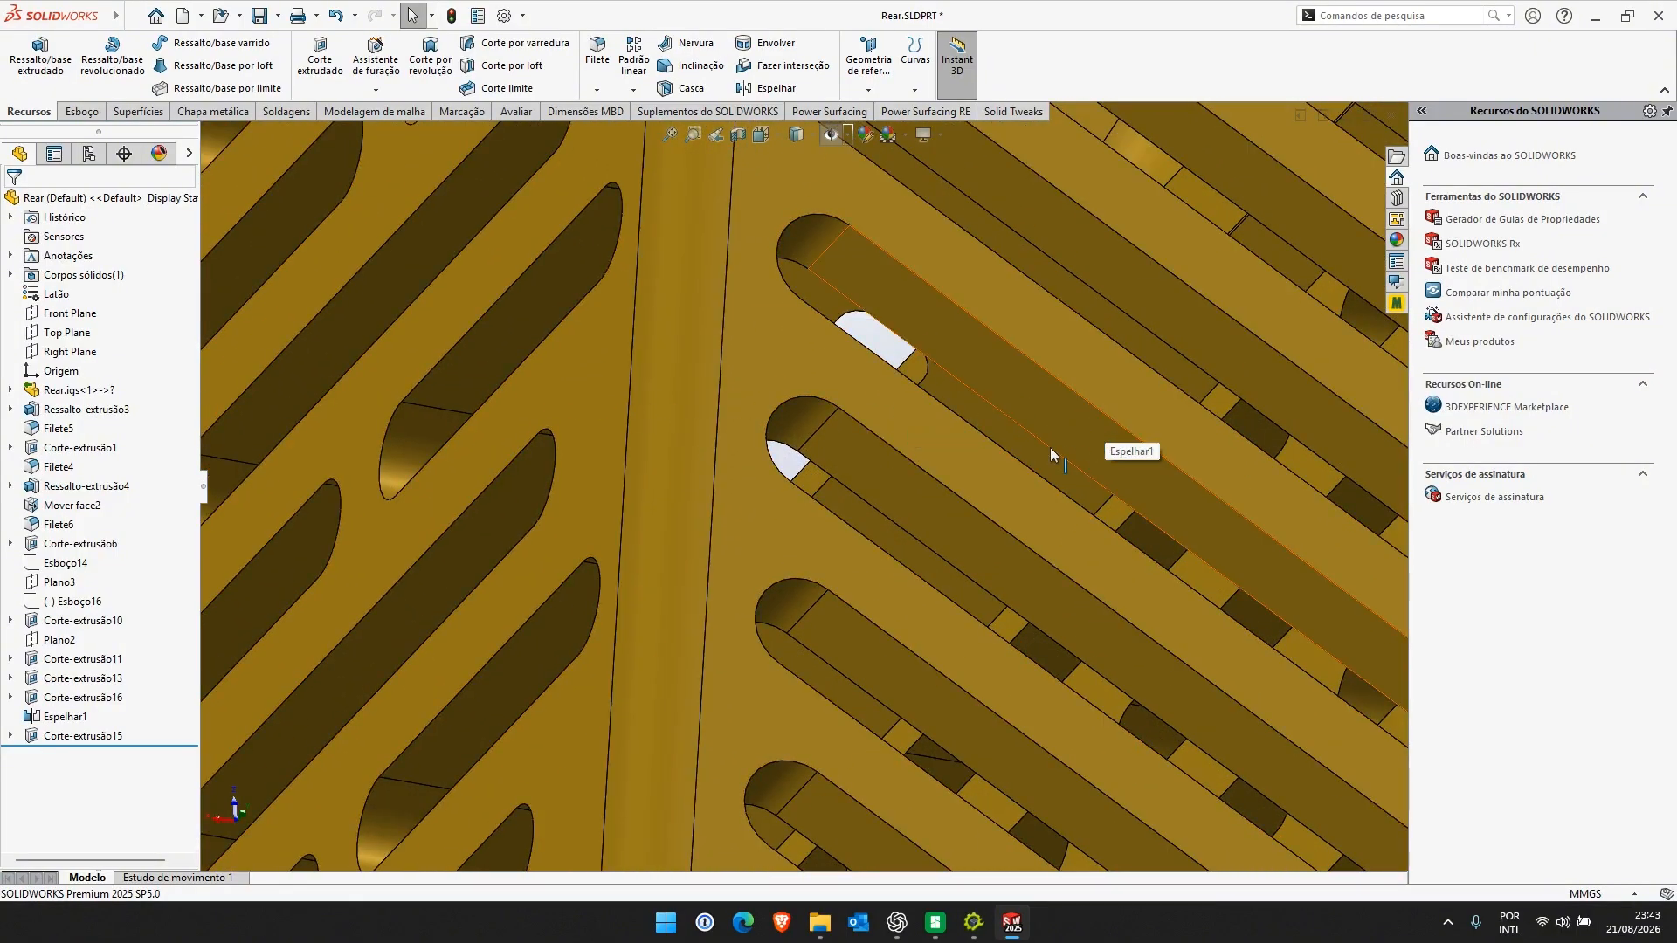
scroll(1031, 461, "up", 1)
scroll(1020, 469, "up", 3)
Take a screen snip of the slotted faces and the fillet between them, with the Solid Tweaks window out of the way
left_click(974, 923)
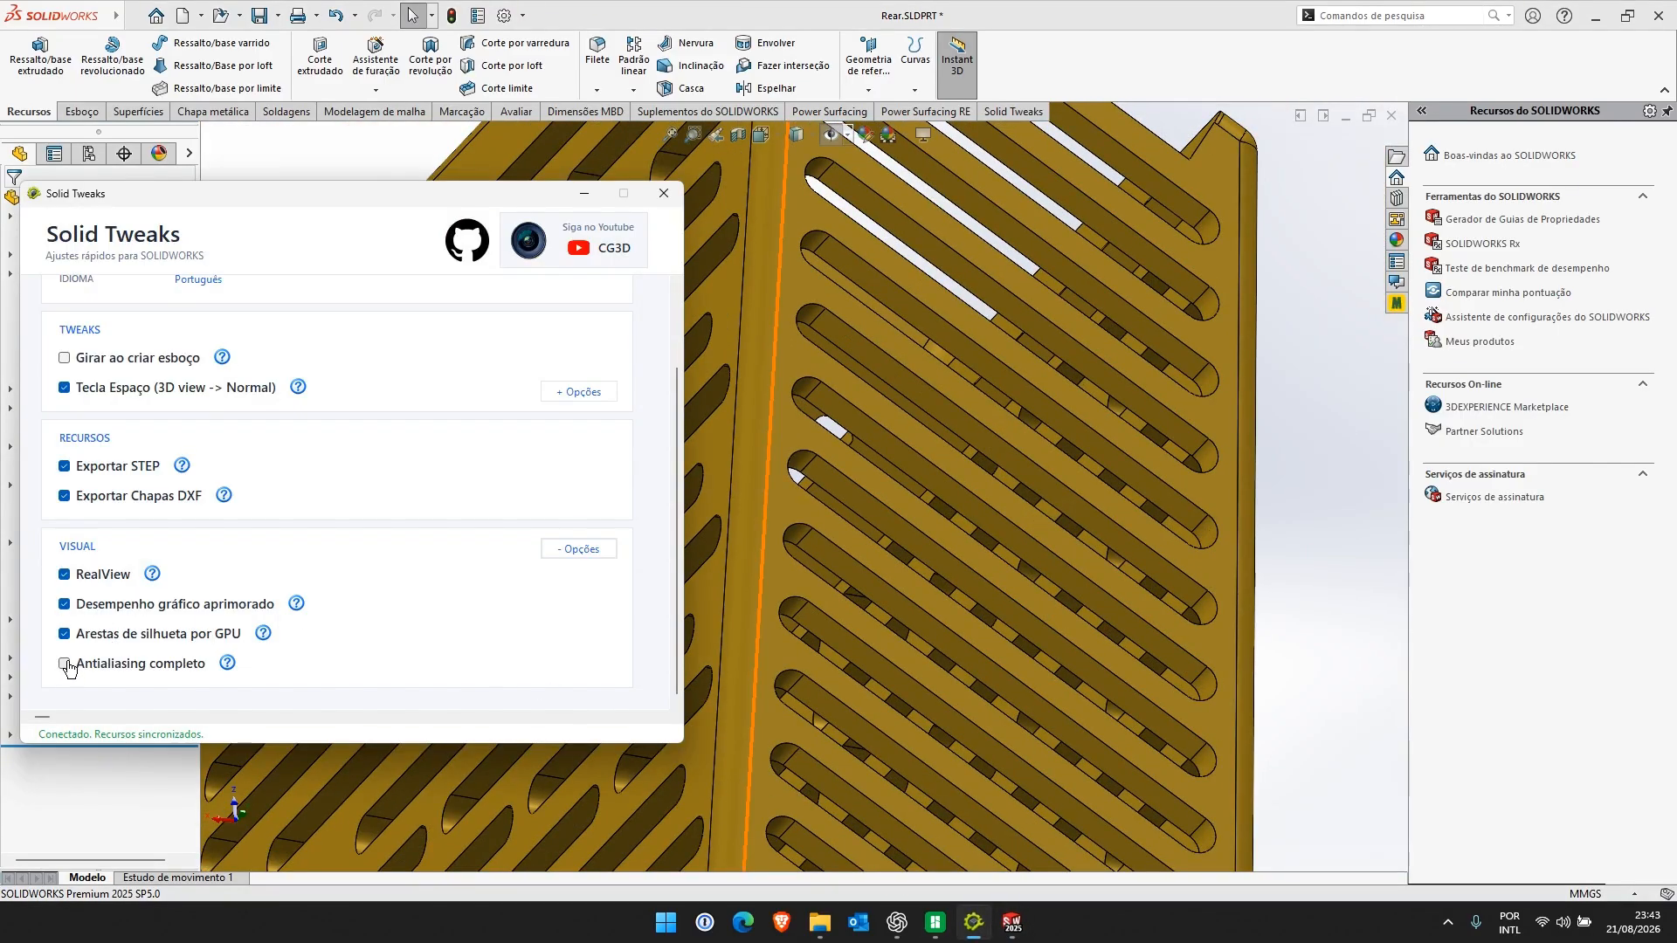
left_click(585, 194)
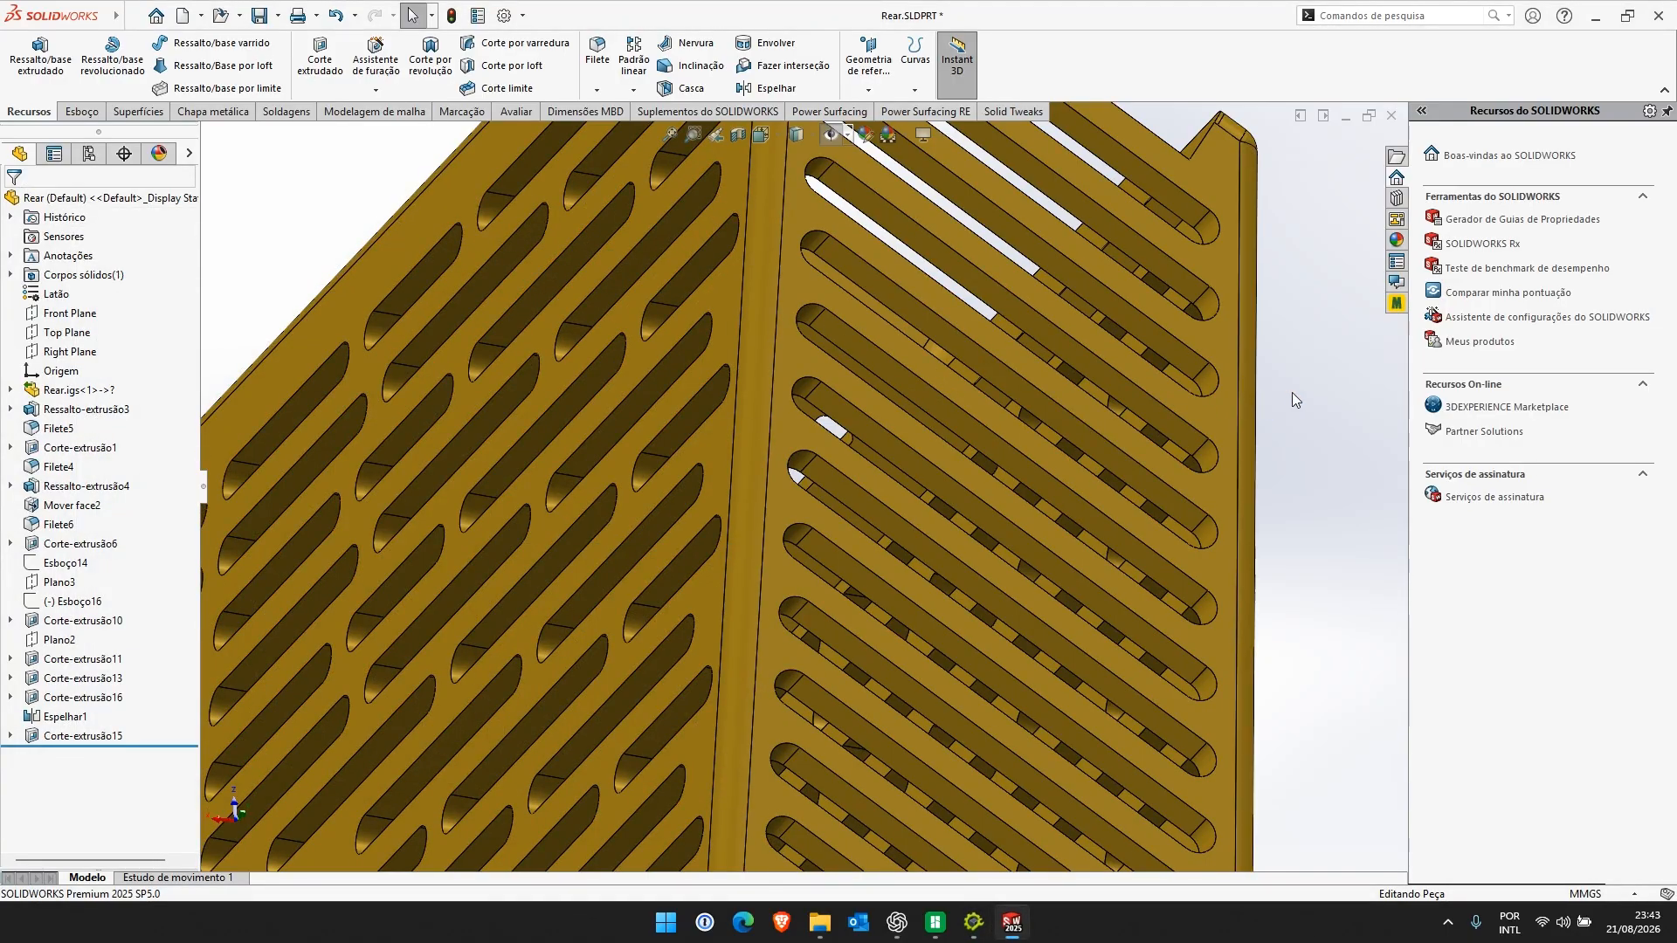
key("super+shift+s")
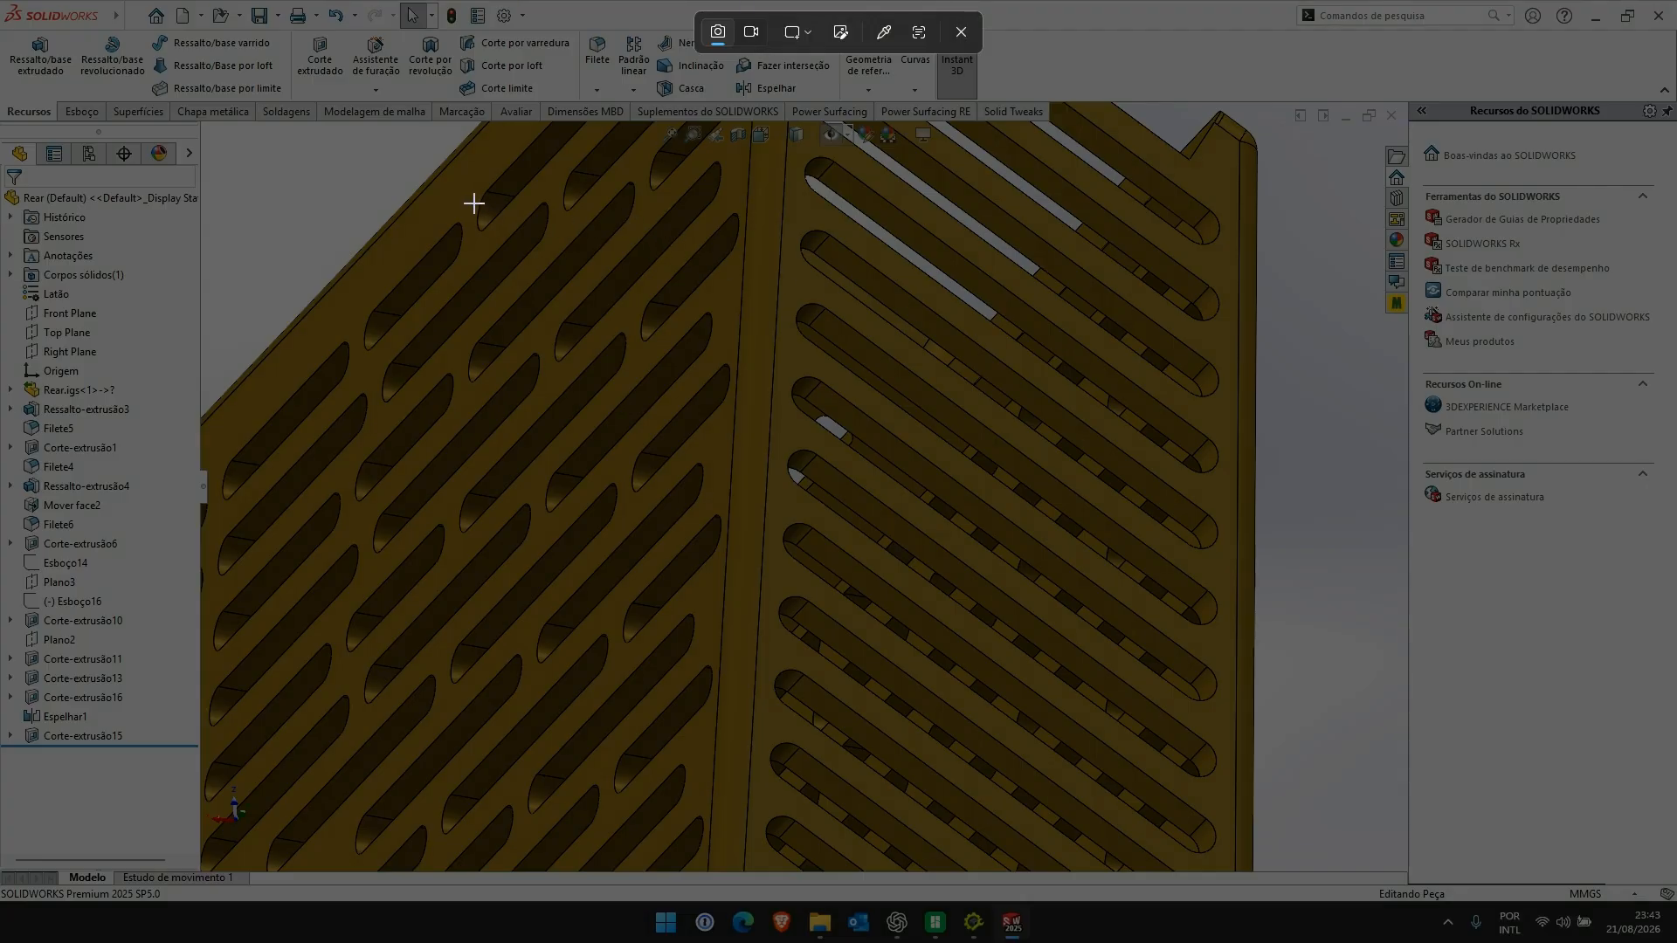
left_click_drag(474, 203, 1022, 801)
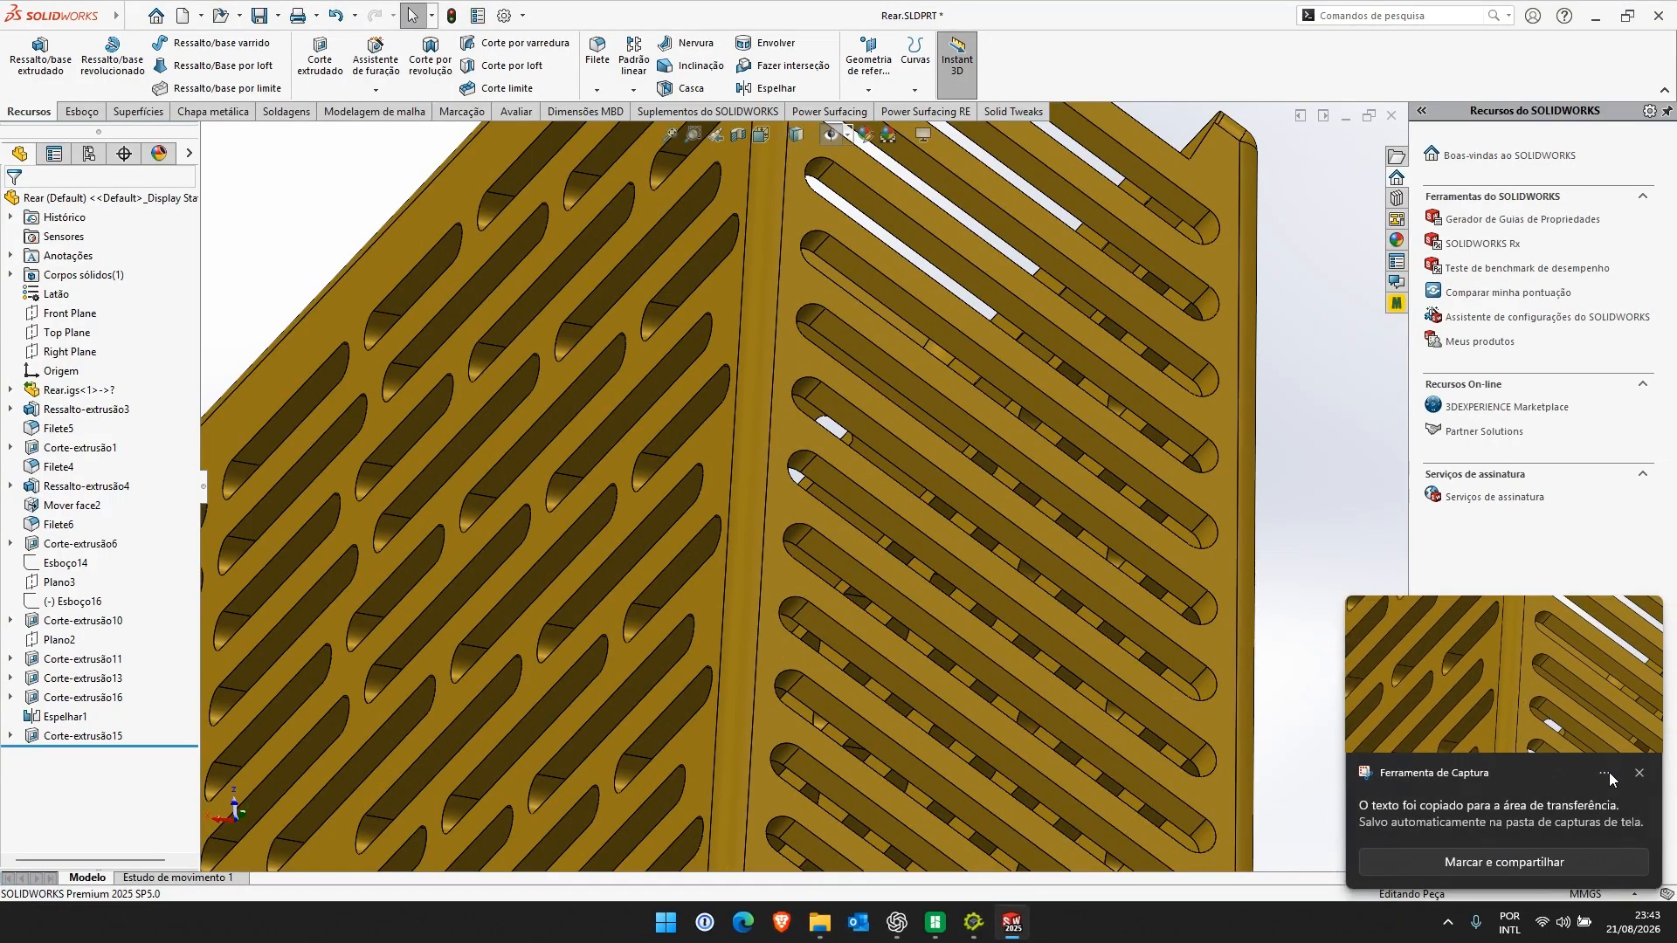
Enable Antialiasing completo in Solid Tweaks and minimize its window
left_click(973, 922)
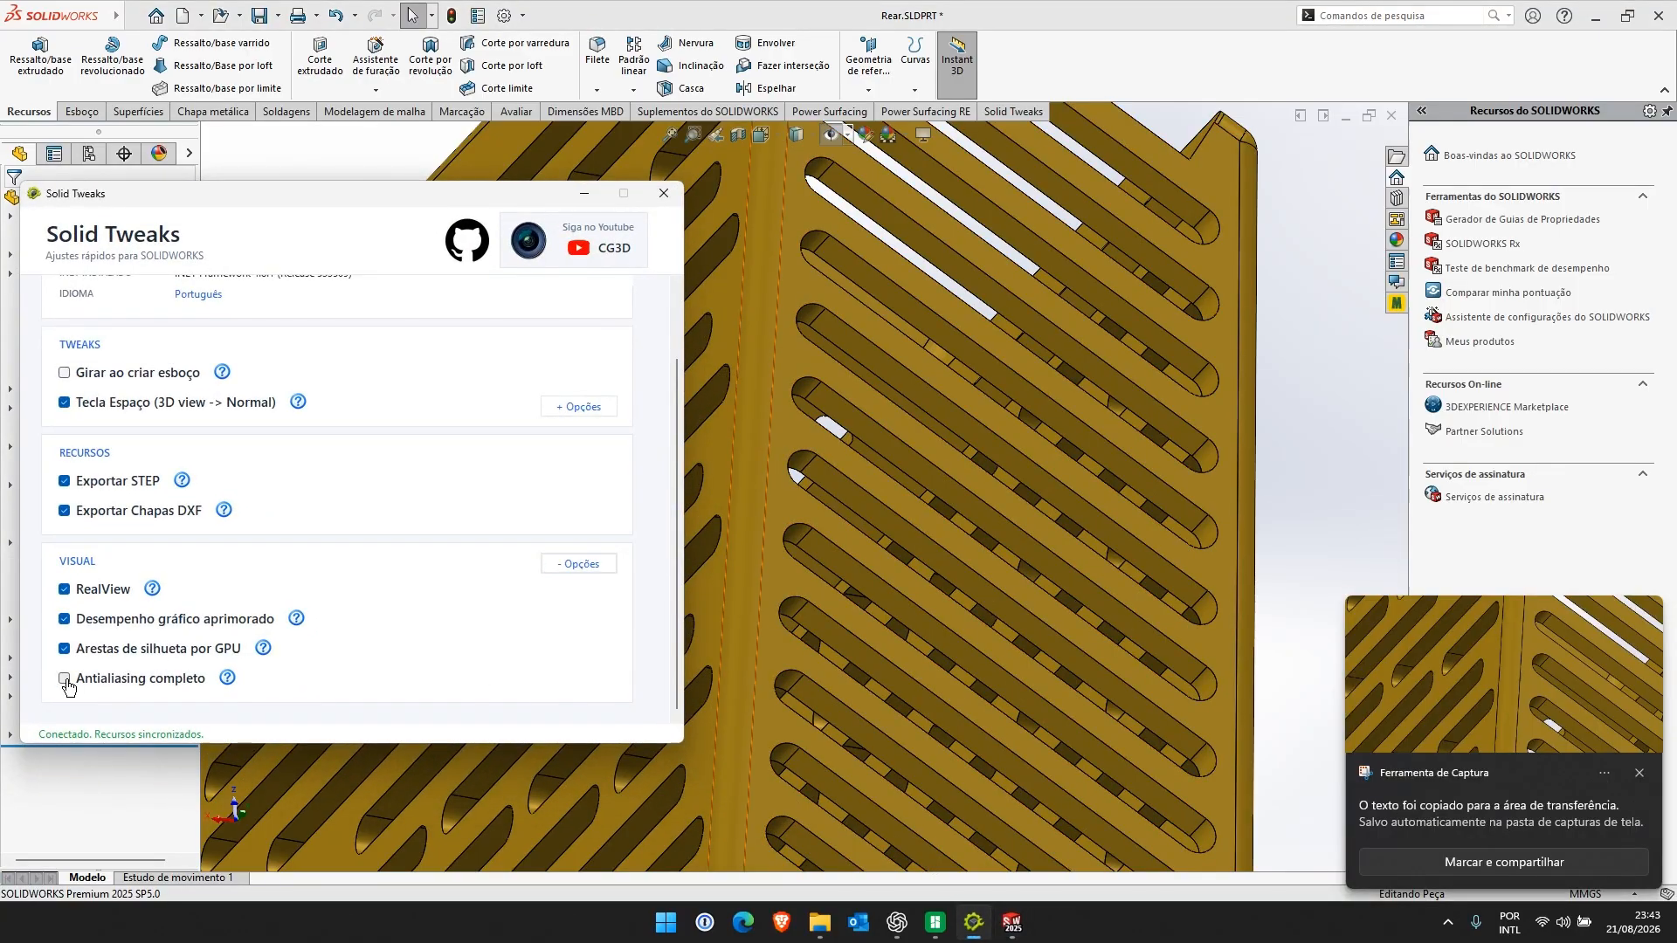
left_click(65, 680)
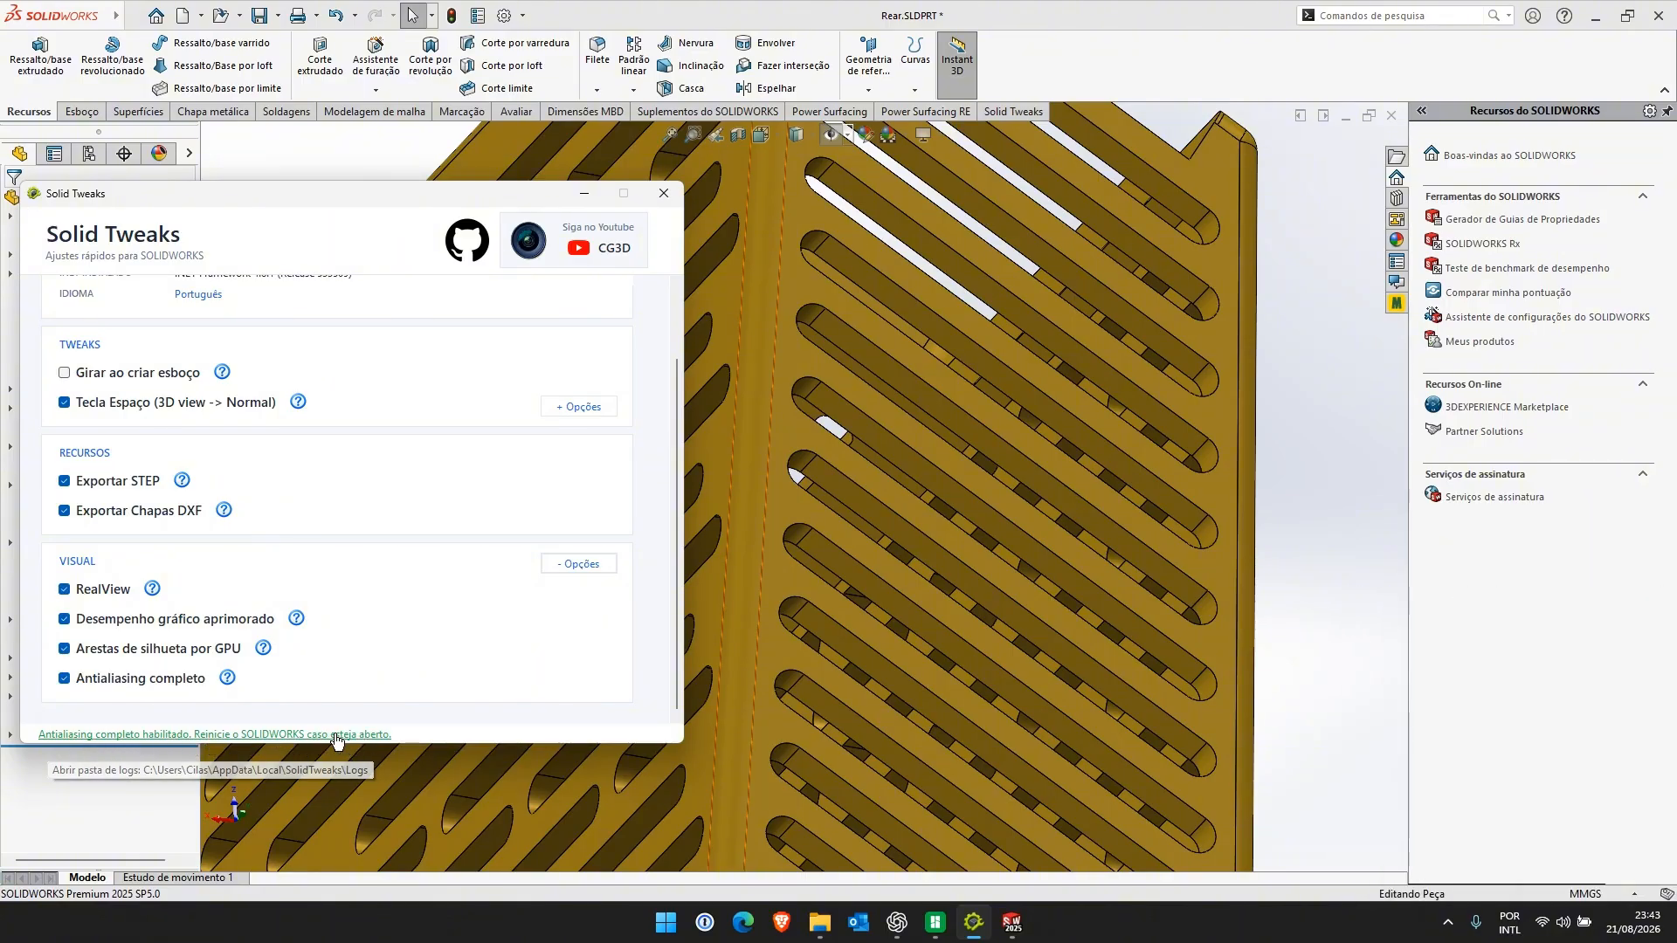
left_click(585, 193)
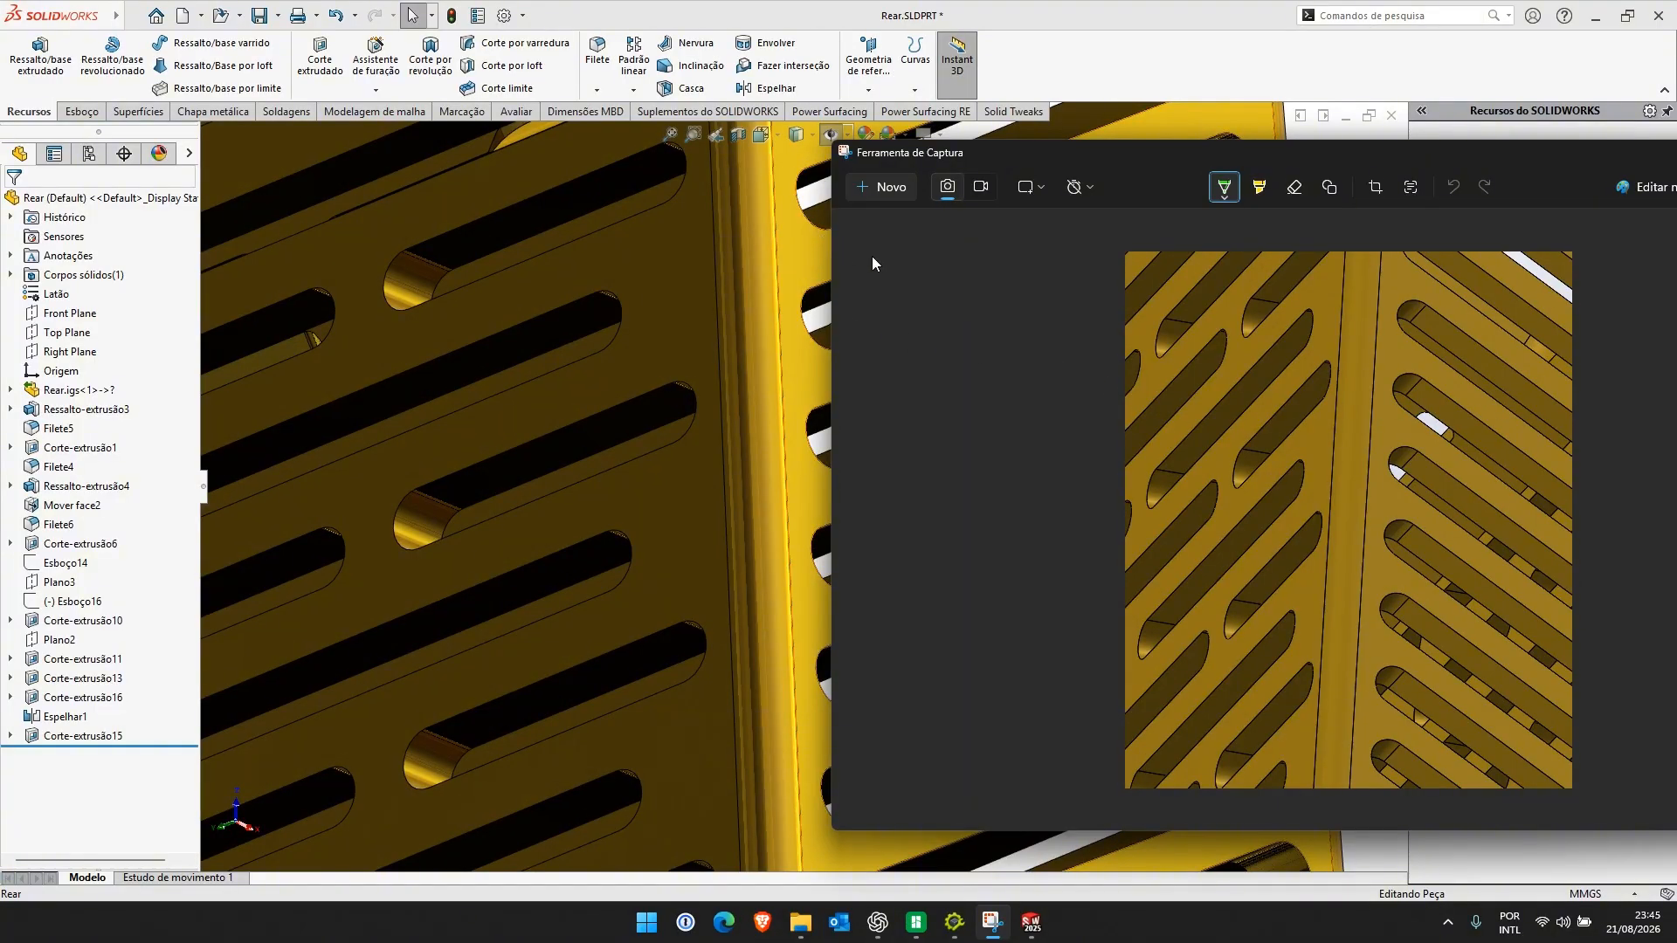
Compare the edge smoothness of the live Rear model with the captured snip in Ferramenta de Captura, enlarging the snip around the fillet
left_click(1309, 43)
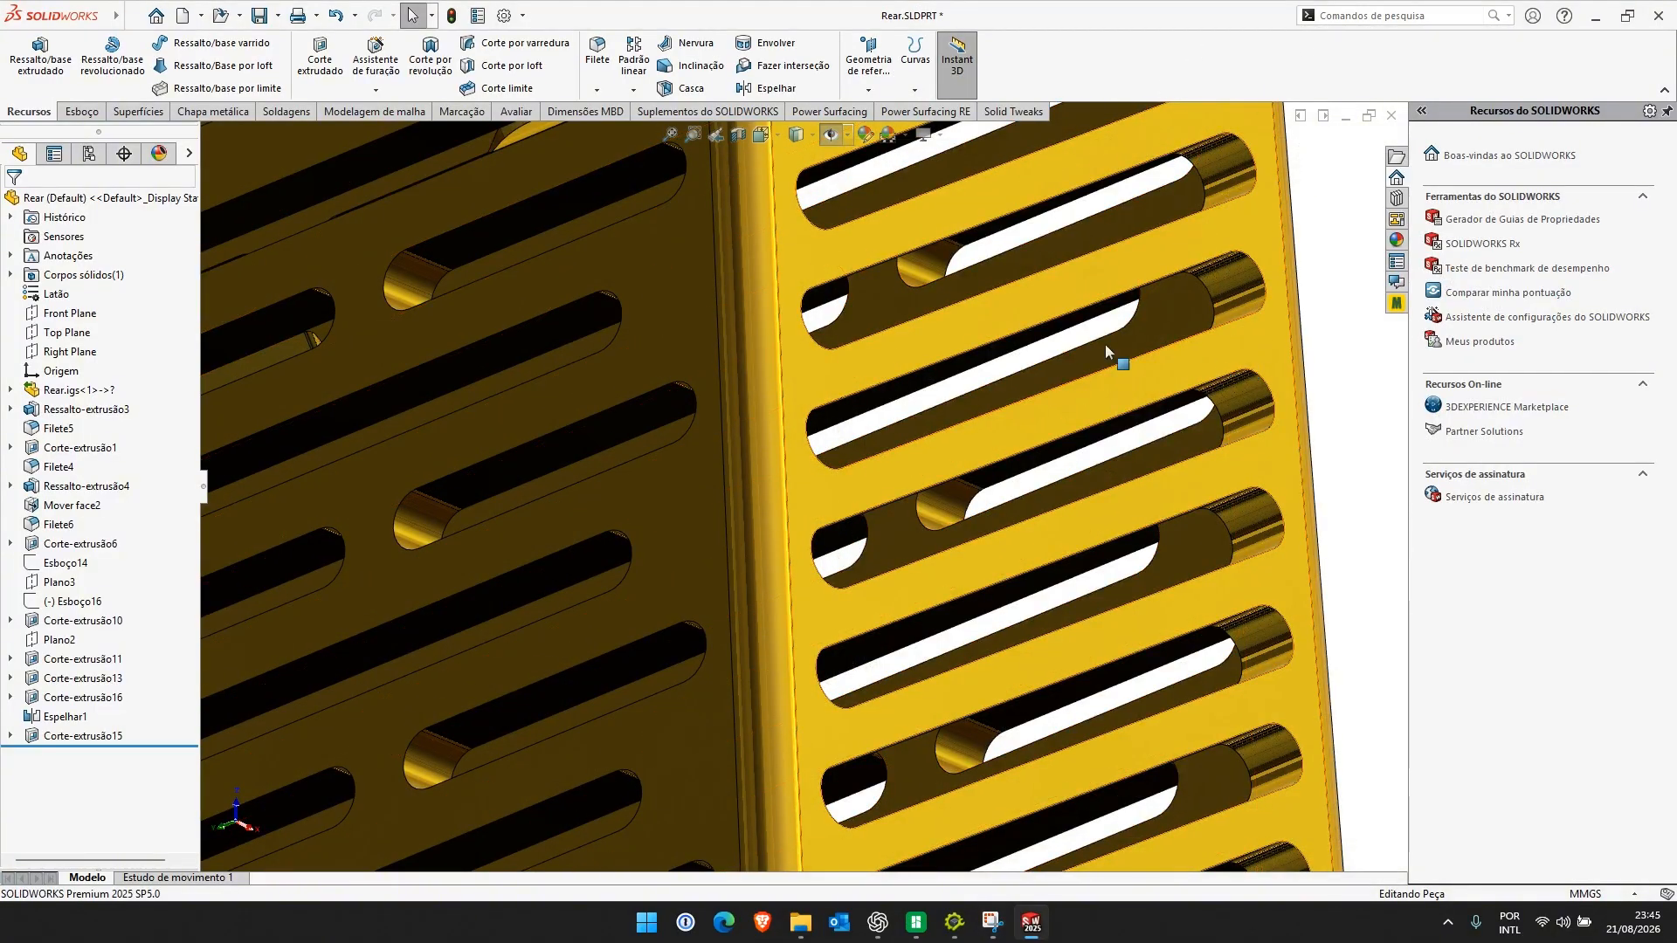
left_click(992, 923)
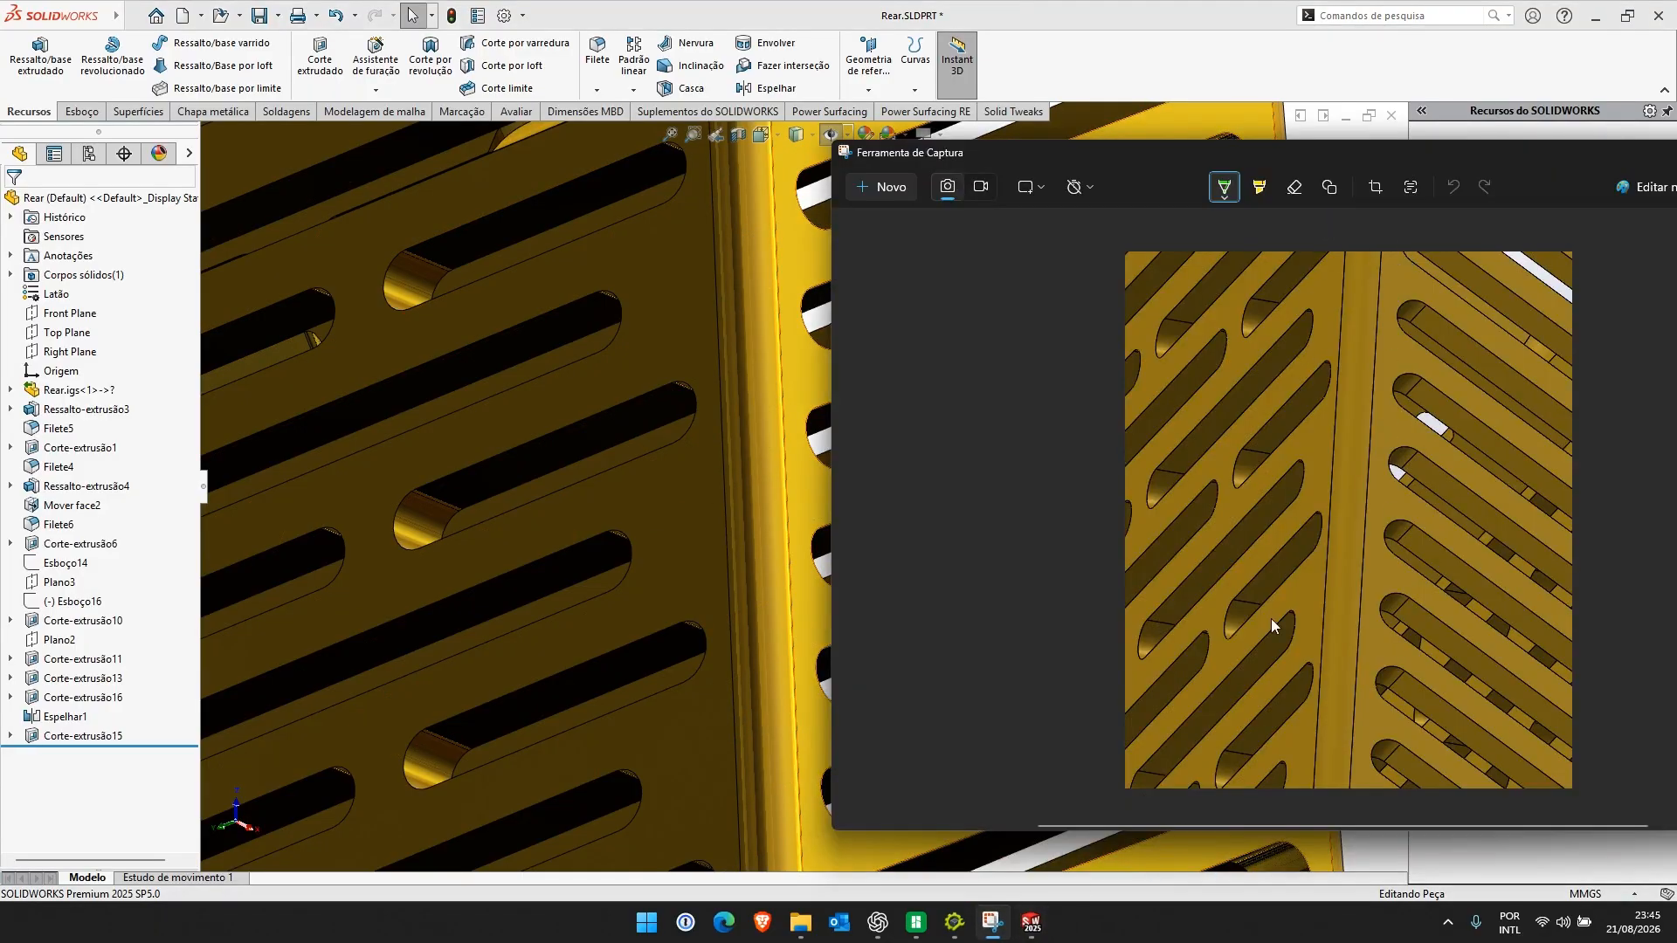
middle_click_drag(814, 597, 843, 555)
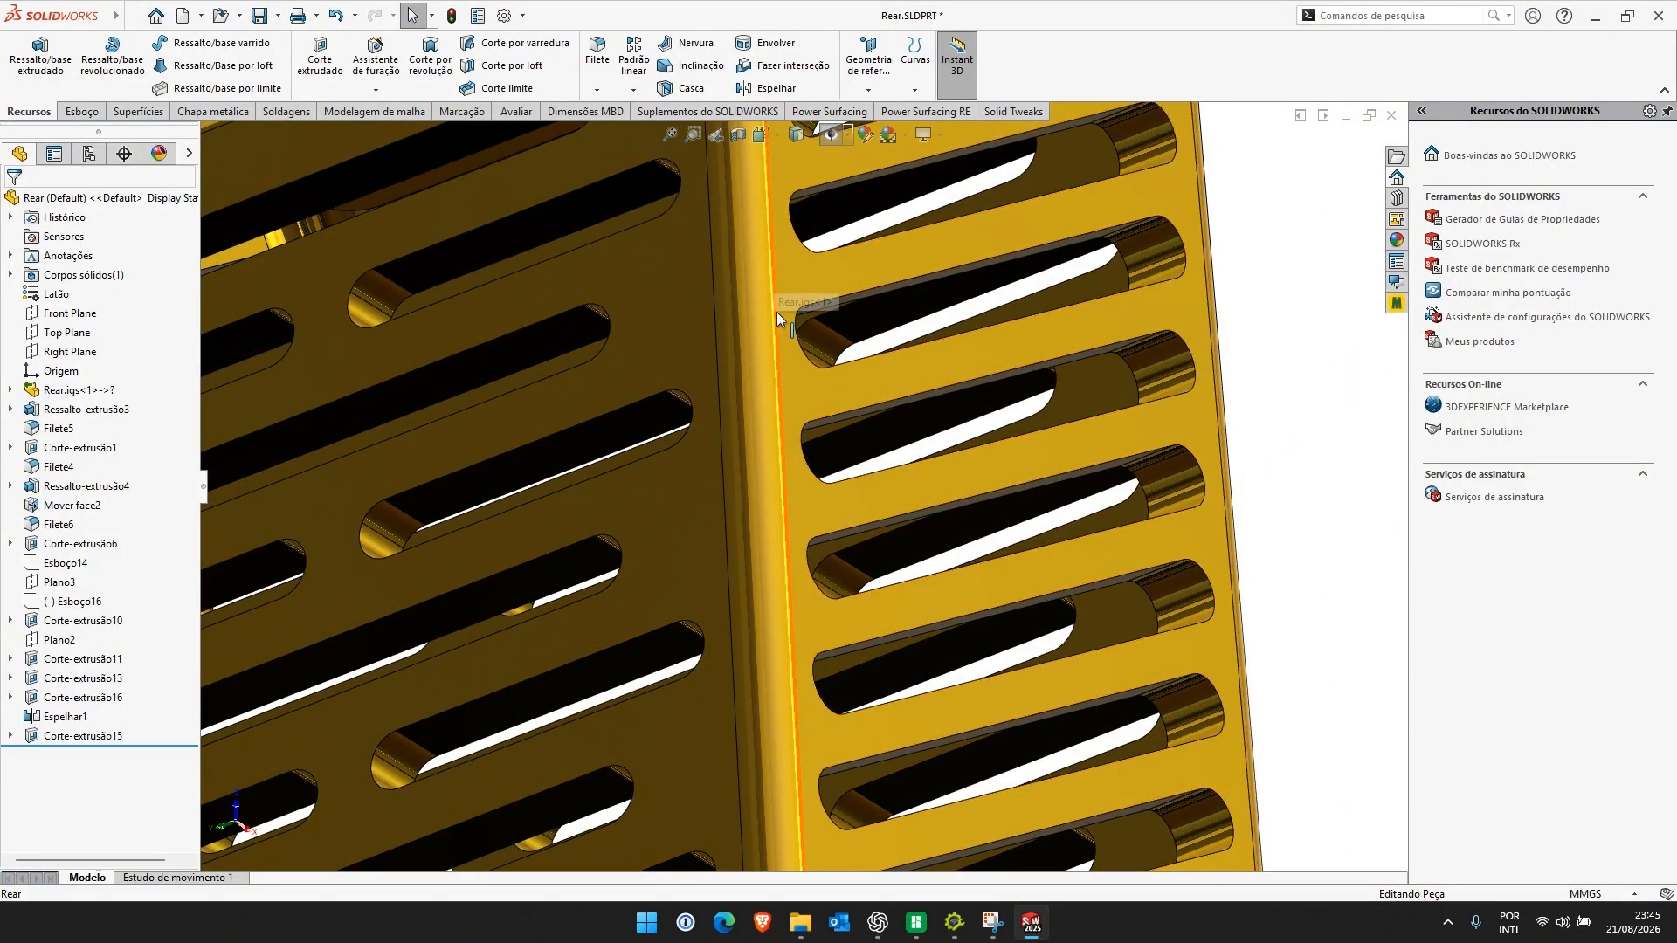
left_click(991, 923)
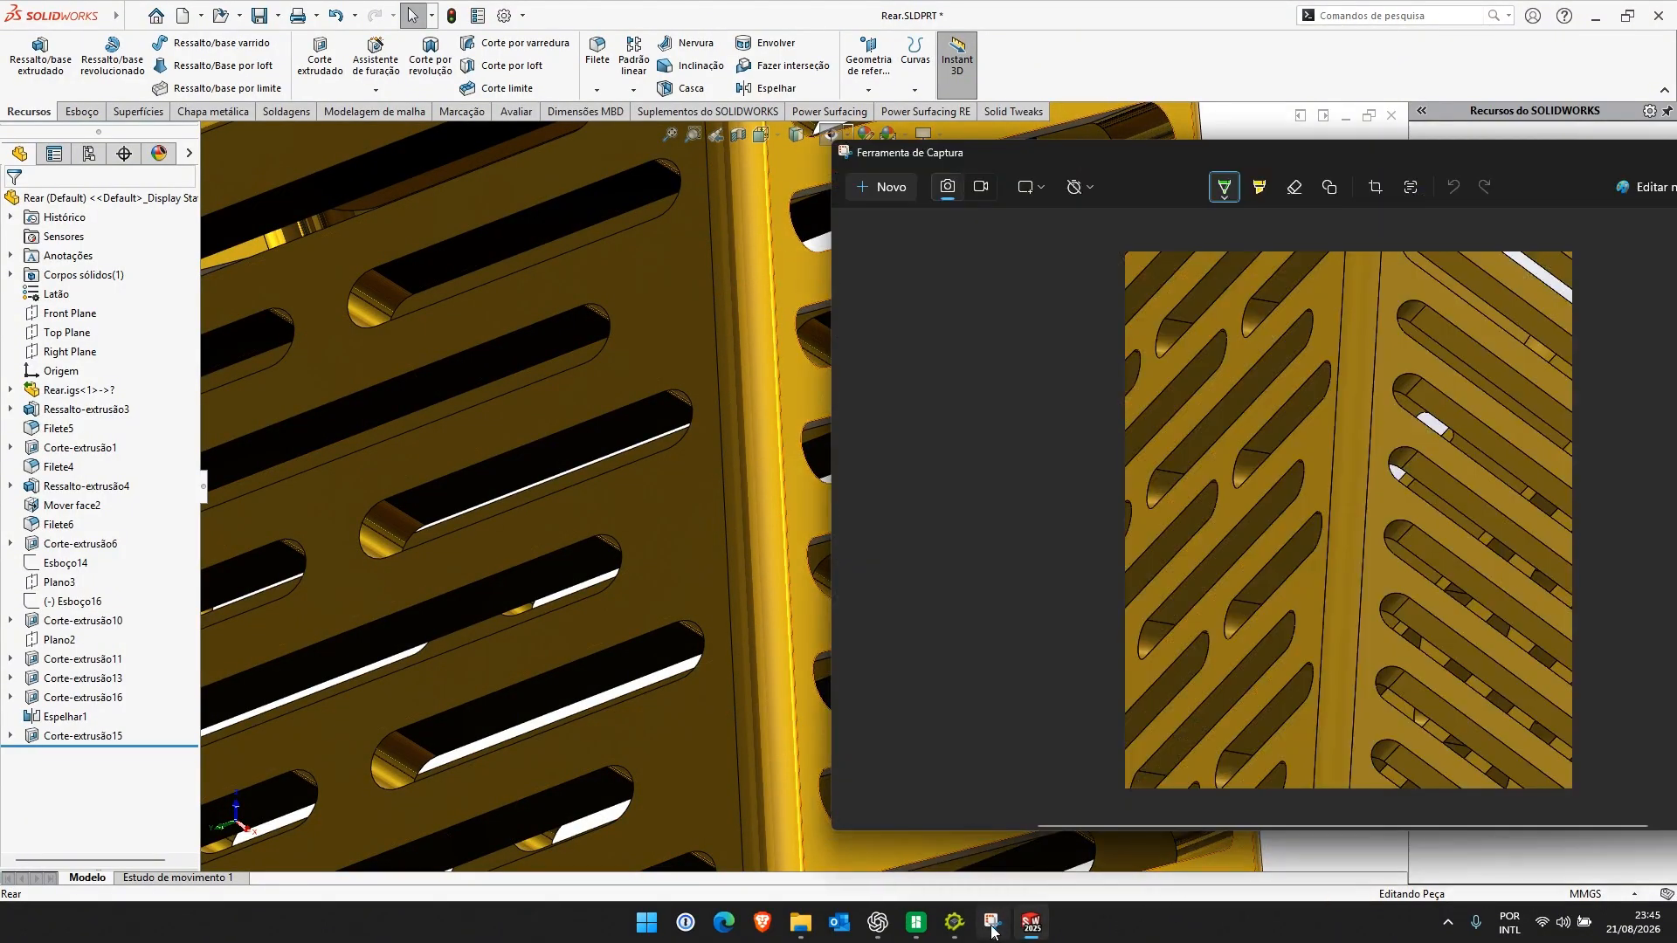
scroll(1376, 393, "up", 2)
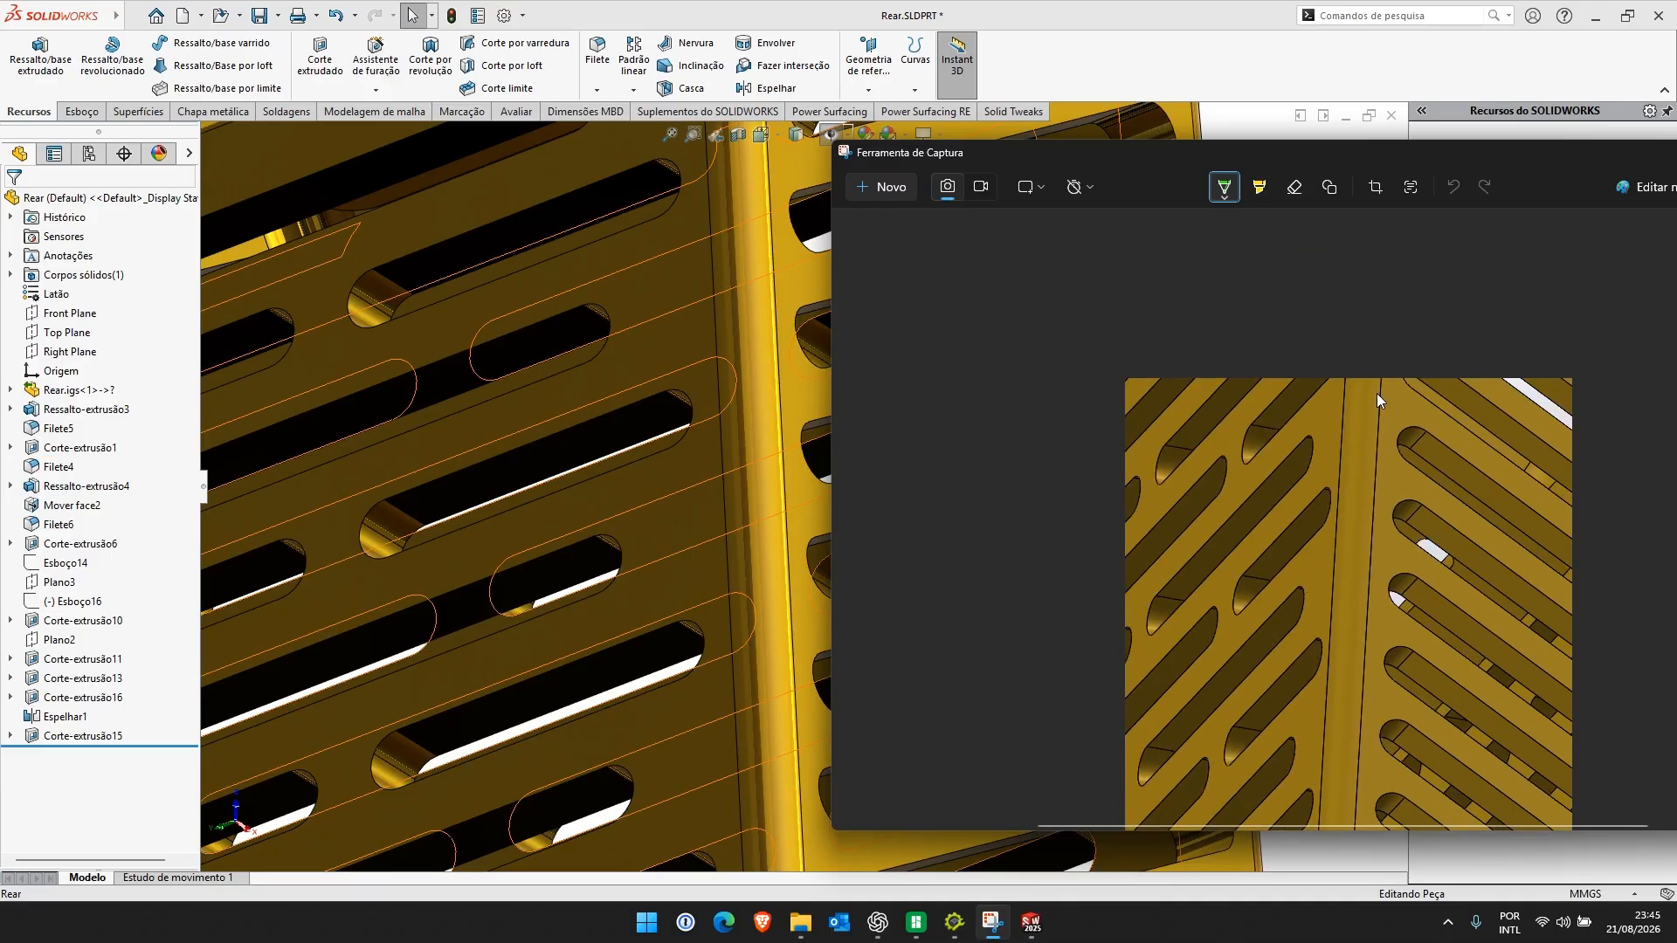
scroll(1386, 437, "down", 3)
scroll(1375, 439, "up", 1)
scroll(1363, 444, "up", 2, "ctrl")
scroll(1356, 447, "up", 1, "ctrl")
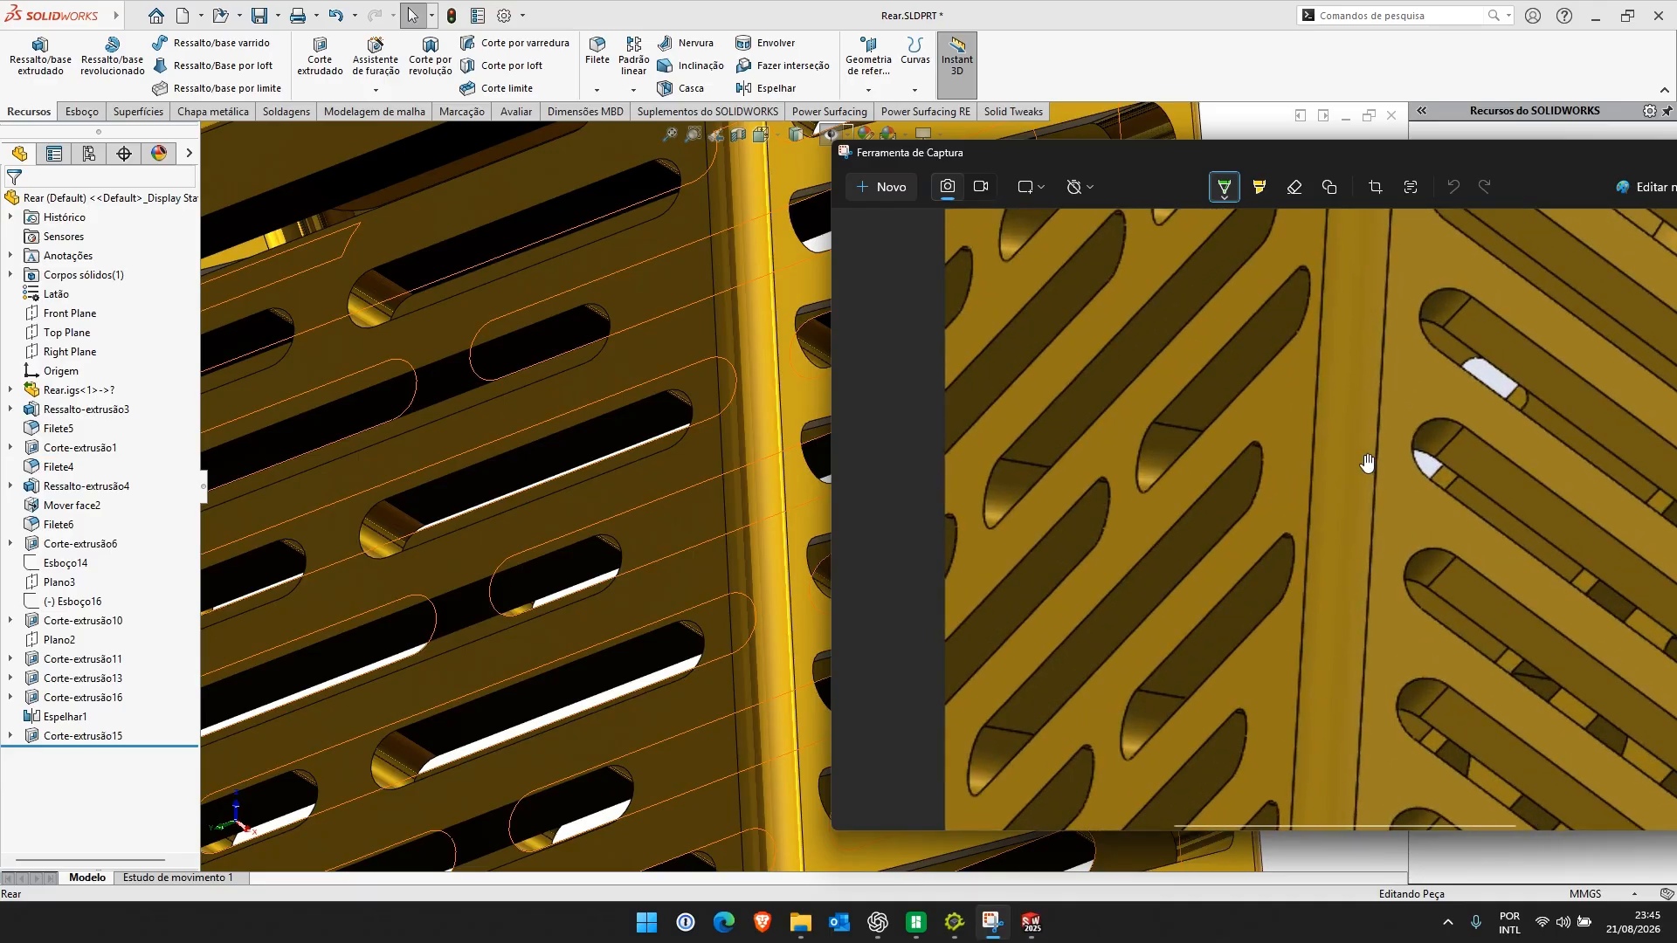
Inspect the slot and fillet edges in the captured snip at several zoom levels beside the live Rear model
scroll(1394, 400, "down", 3, "ctrl")
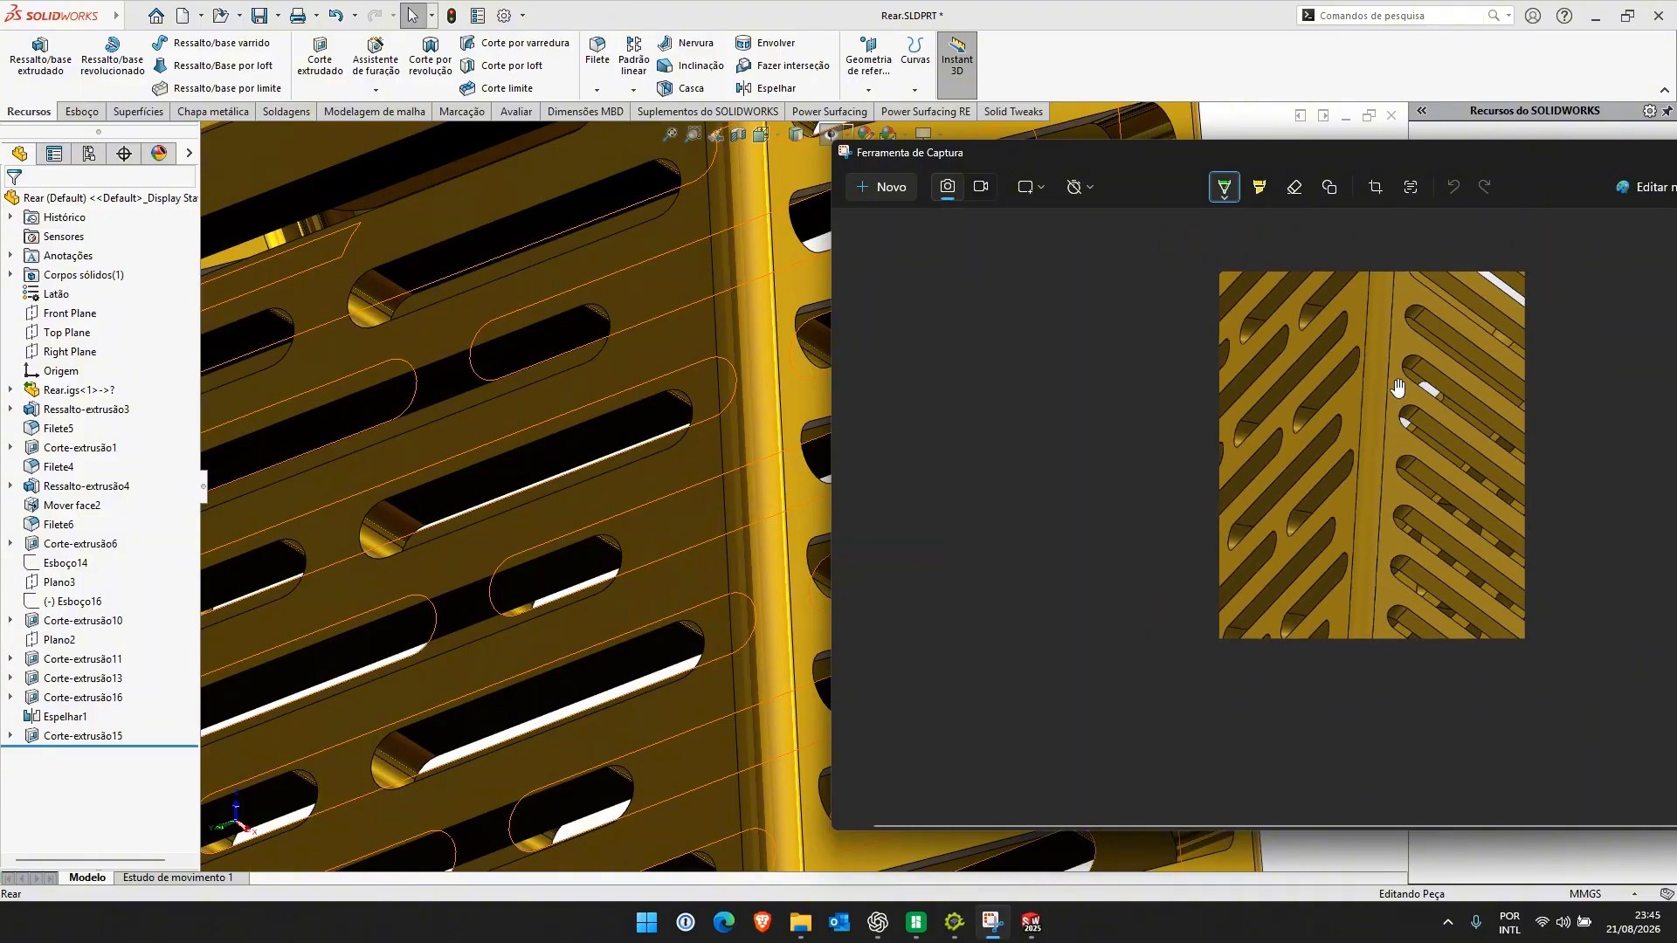
scroll(1397, 395, "up", 2, "ctrl")
scroll(1398, 395, "up", 1, "ctrl")
scroll(1392, 365, "down", 2, "ctrl")
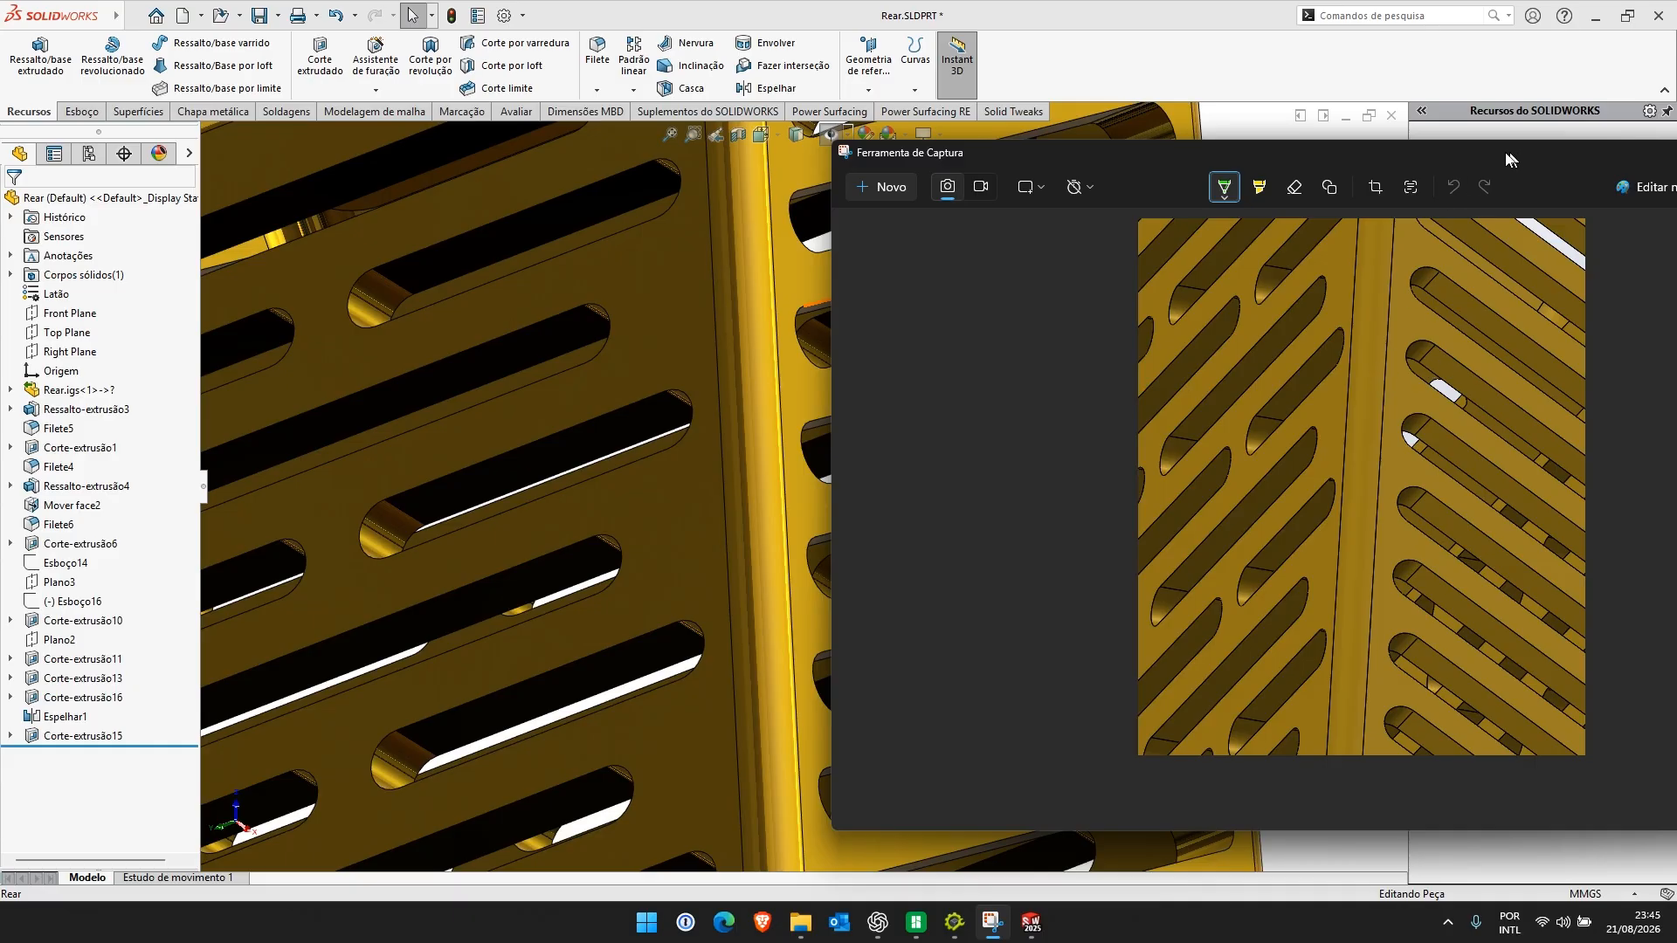
left_click_drag(1497, 155, 1340, 169)
Read the help for Antialiasing completo in Solid Tweaks and collapse the Visual section's extra options
left_click(952, 925)
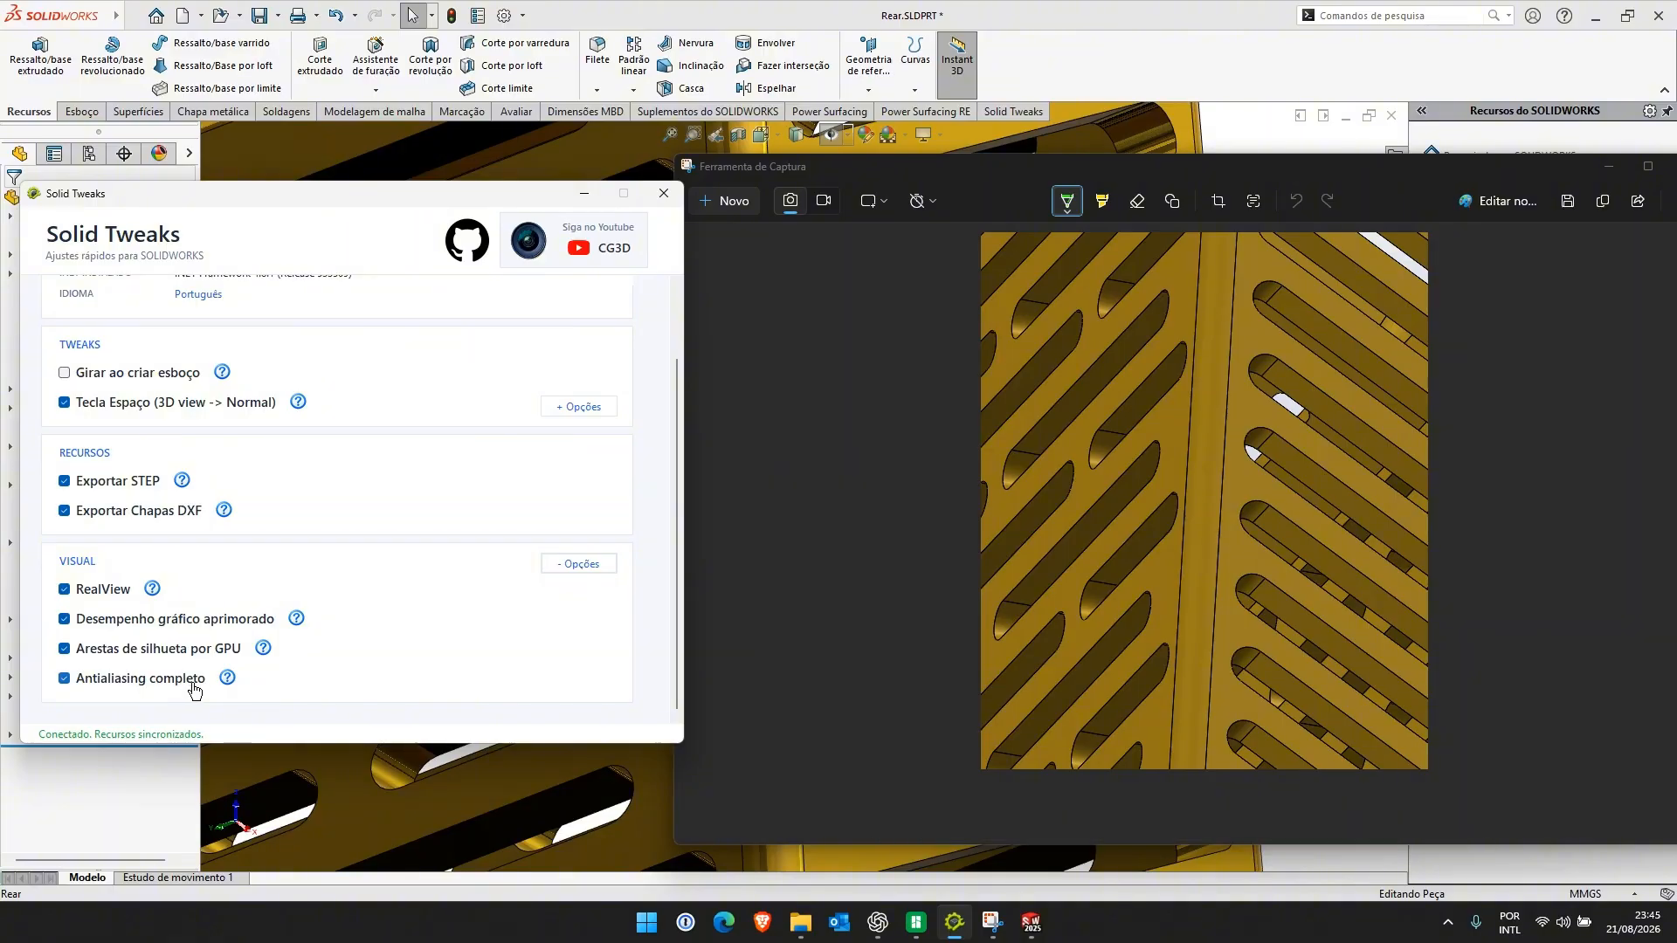
mouse_move(228, 679)
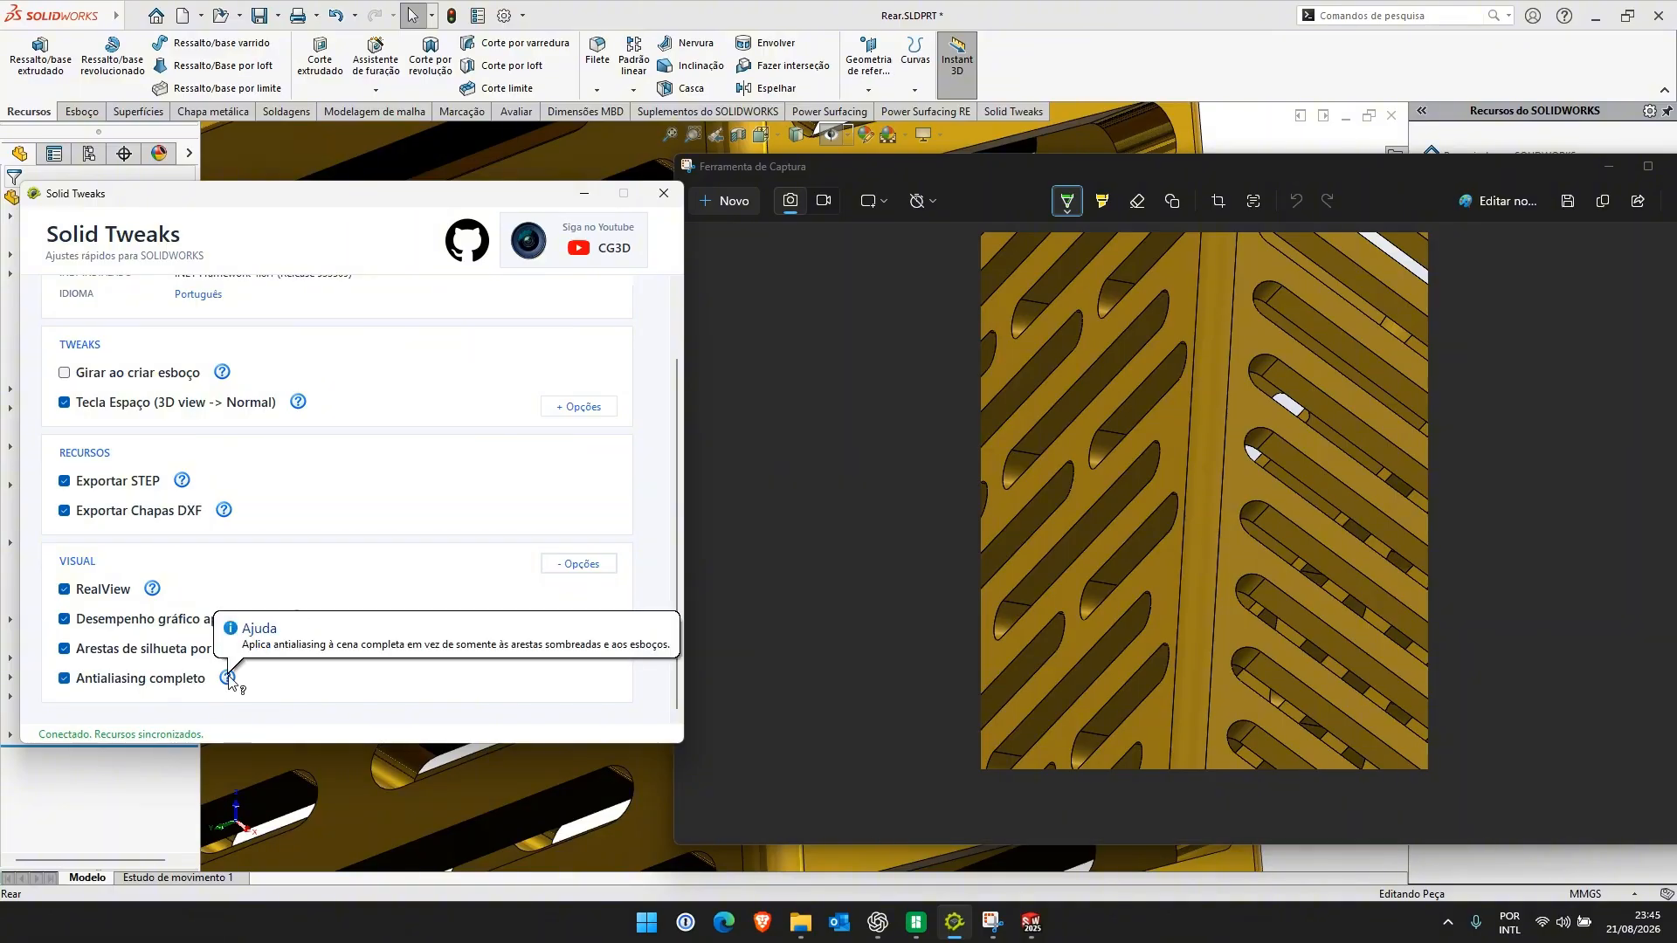
left_click(581, 565)
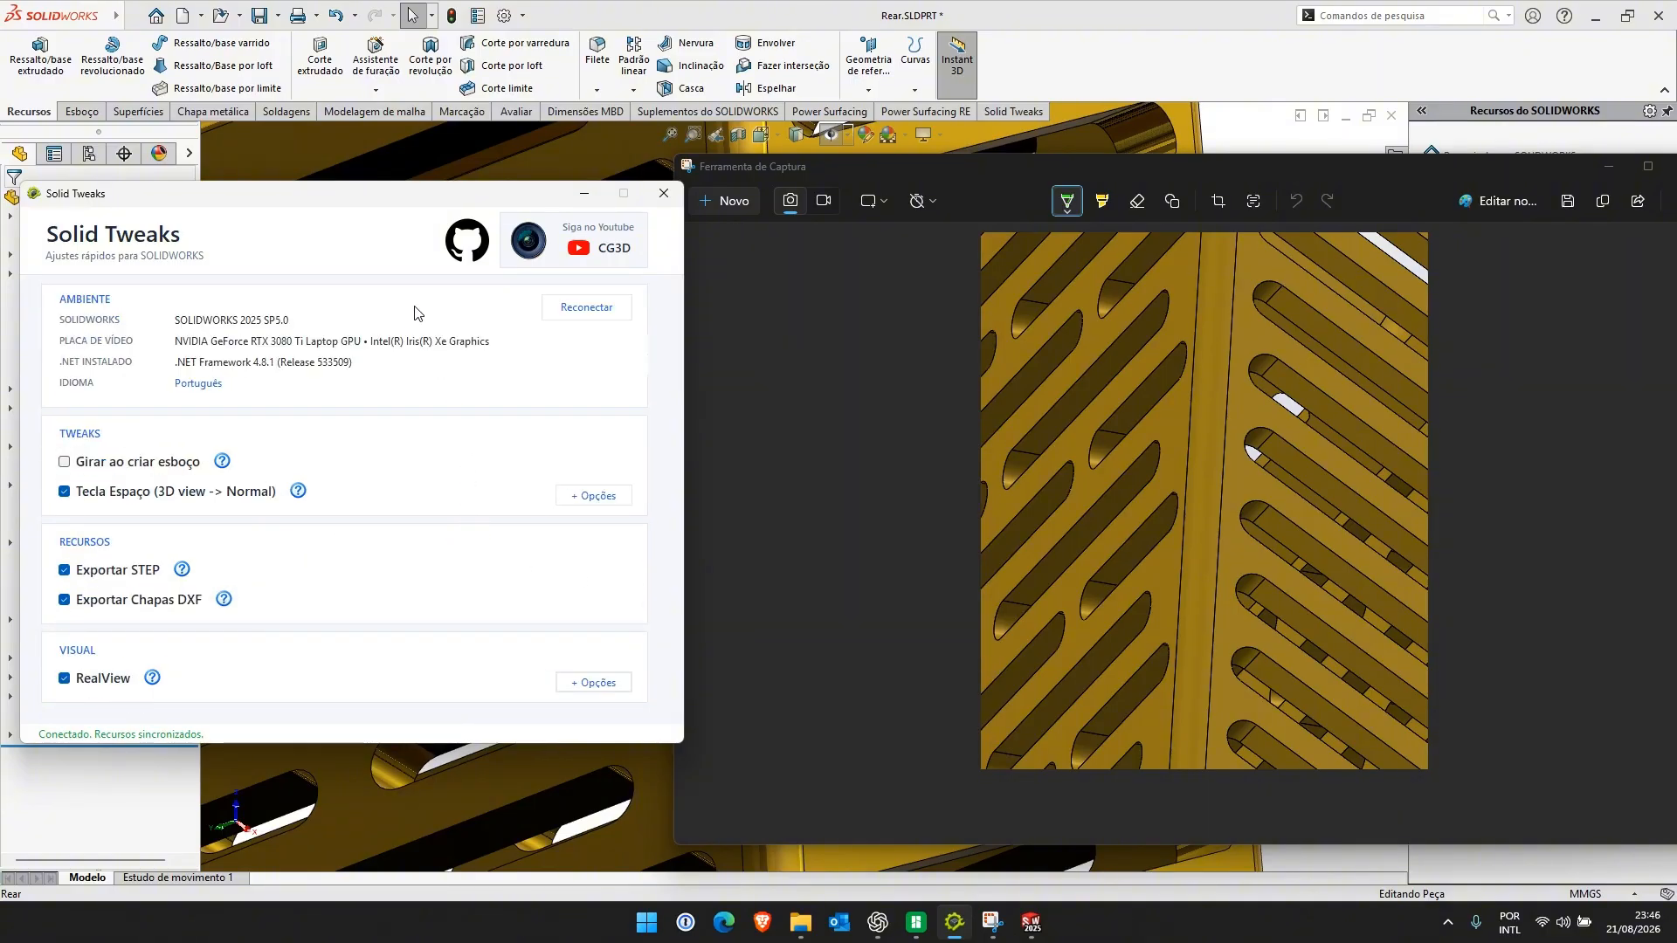
left_click_drag(387, 194, 378, 303)
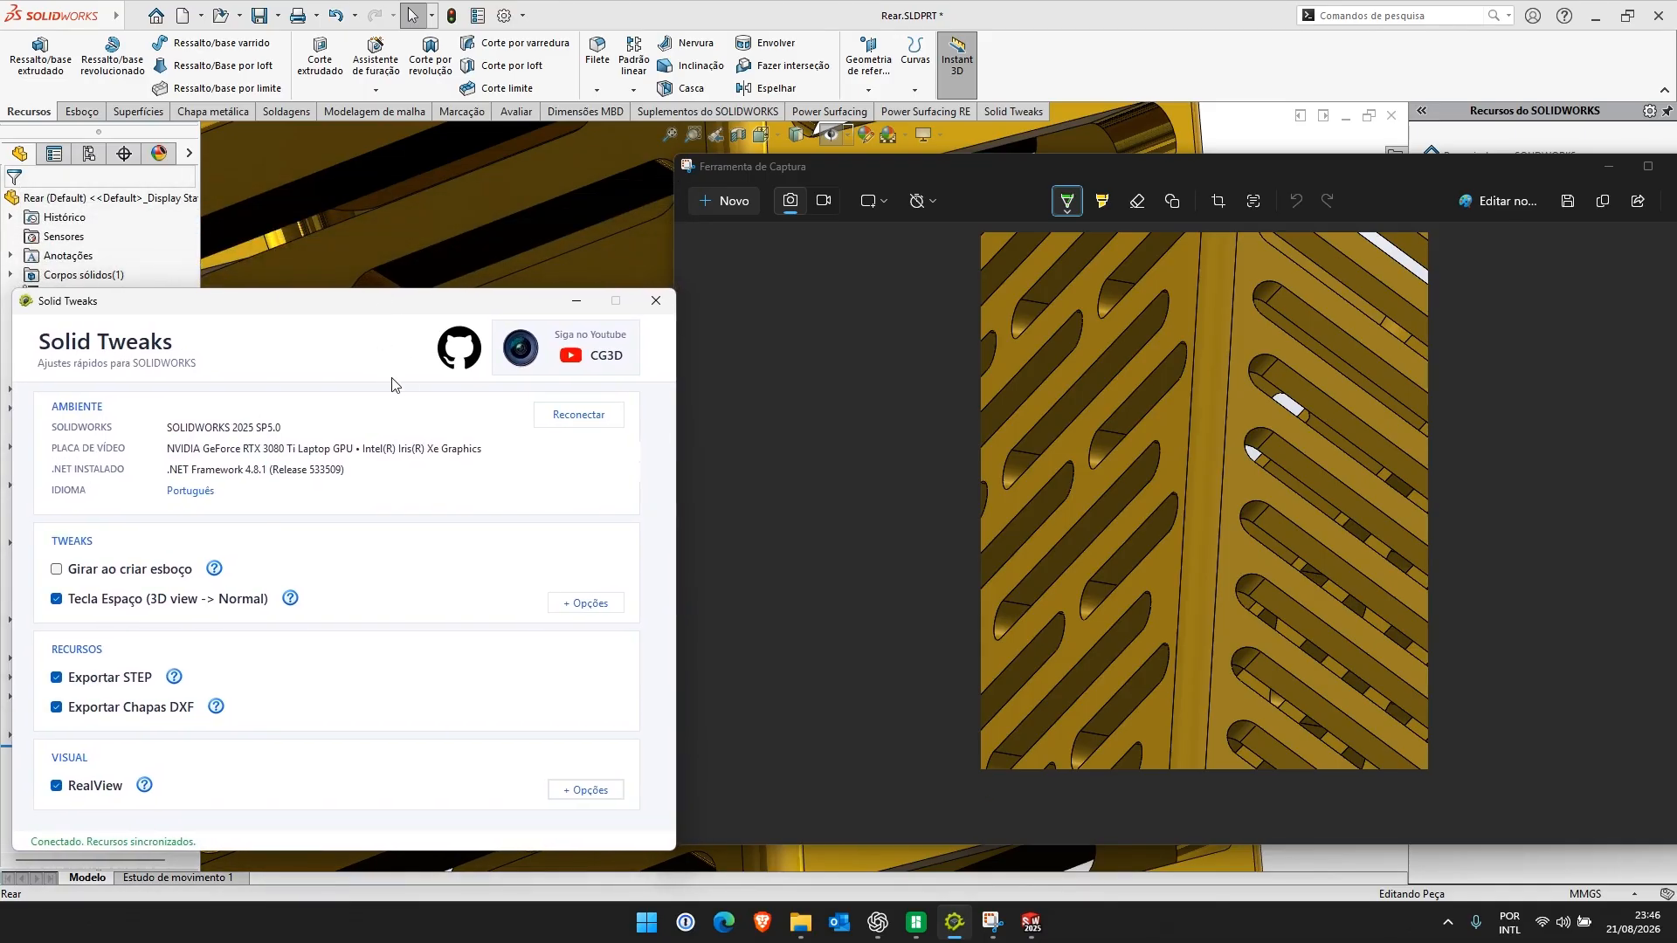
Open the Solid-Tweaks GitHub repository from Solid Tweaks, view its Releases page, and return to the repository's main page
left_click(453, 354)
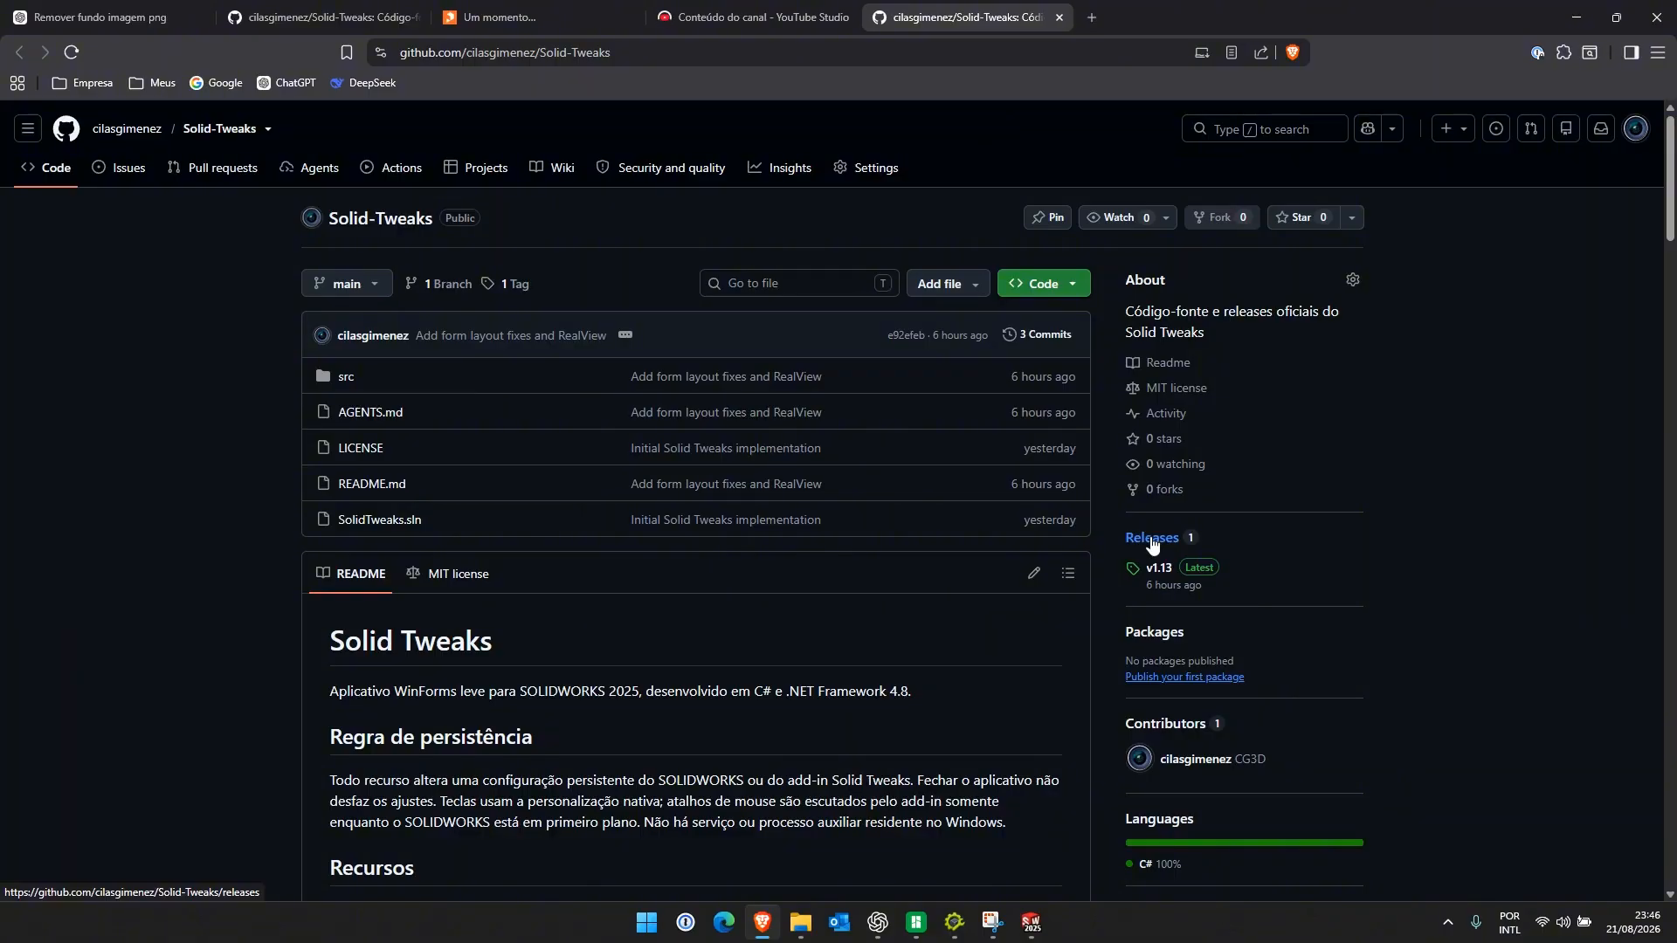
left_click(1151, 539)
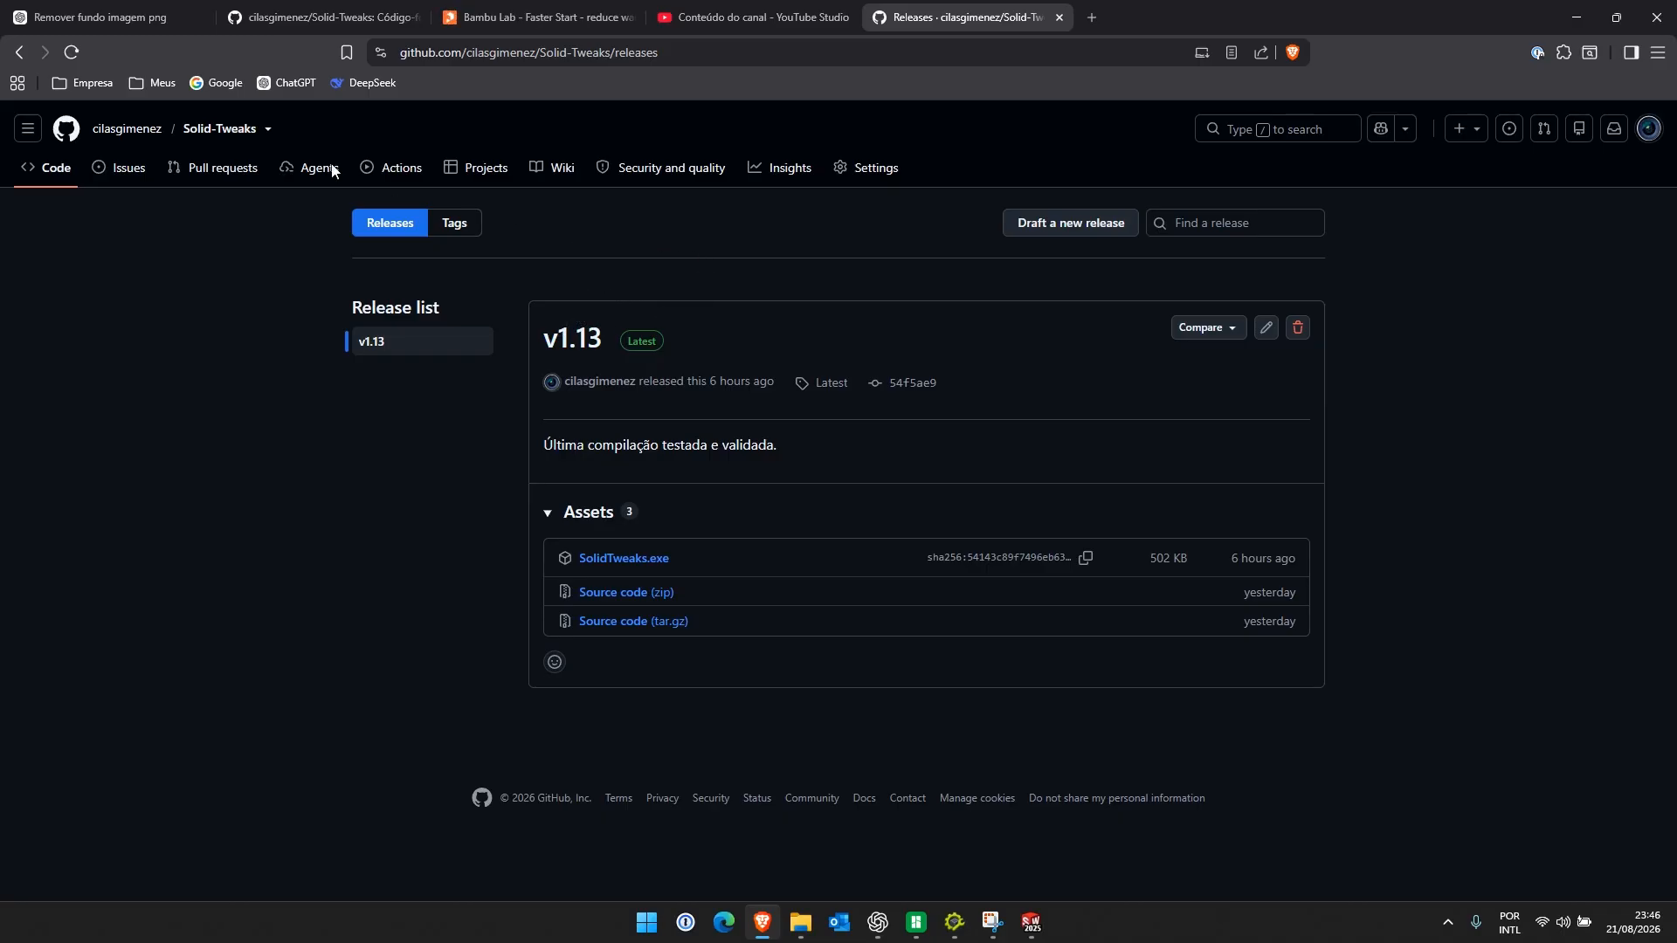
left_click(19, 54)
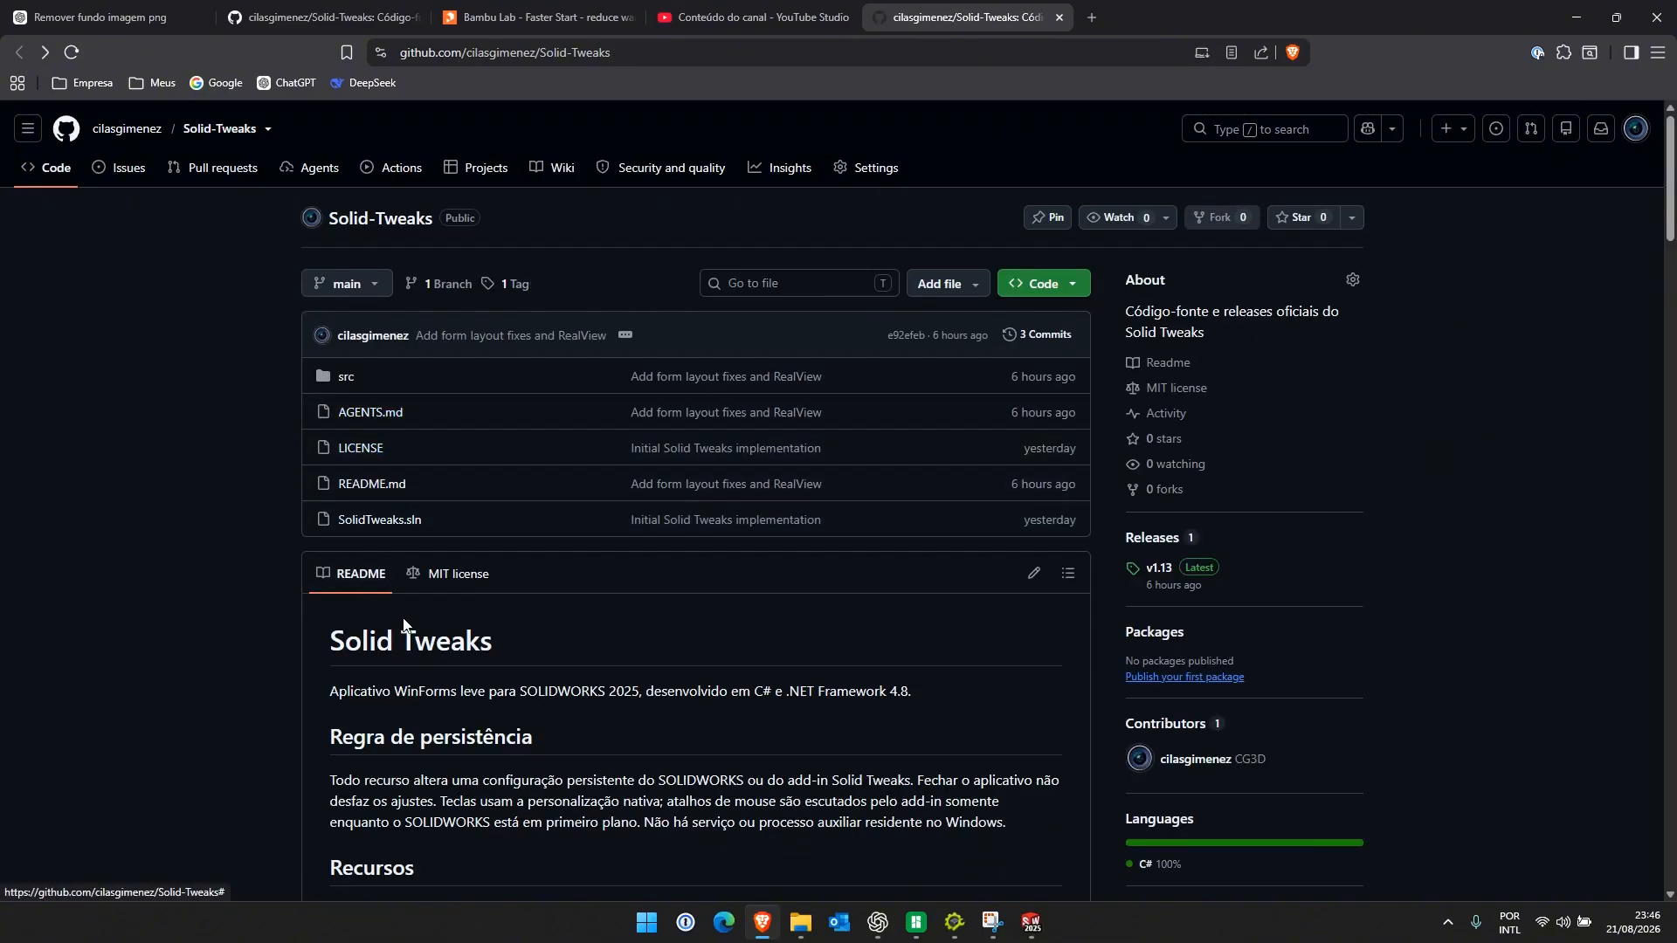
Look over the repository's README and its source code and release download options, finishing on the repository's main page
scroll(514, 625, "down", 3)
scroll(522, 622, "down", 4)
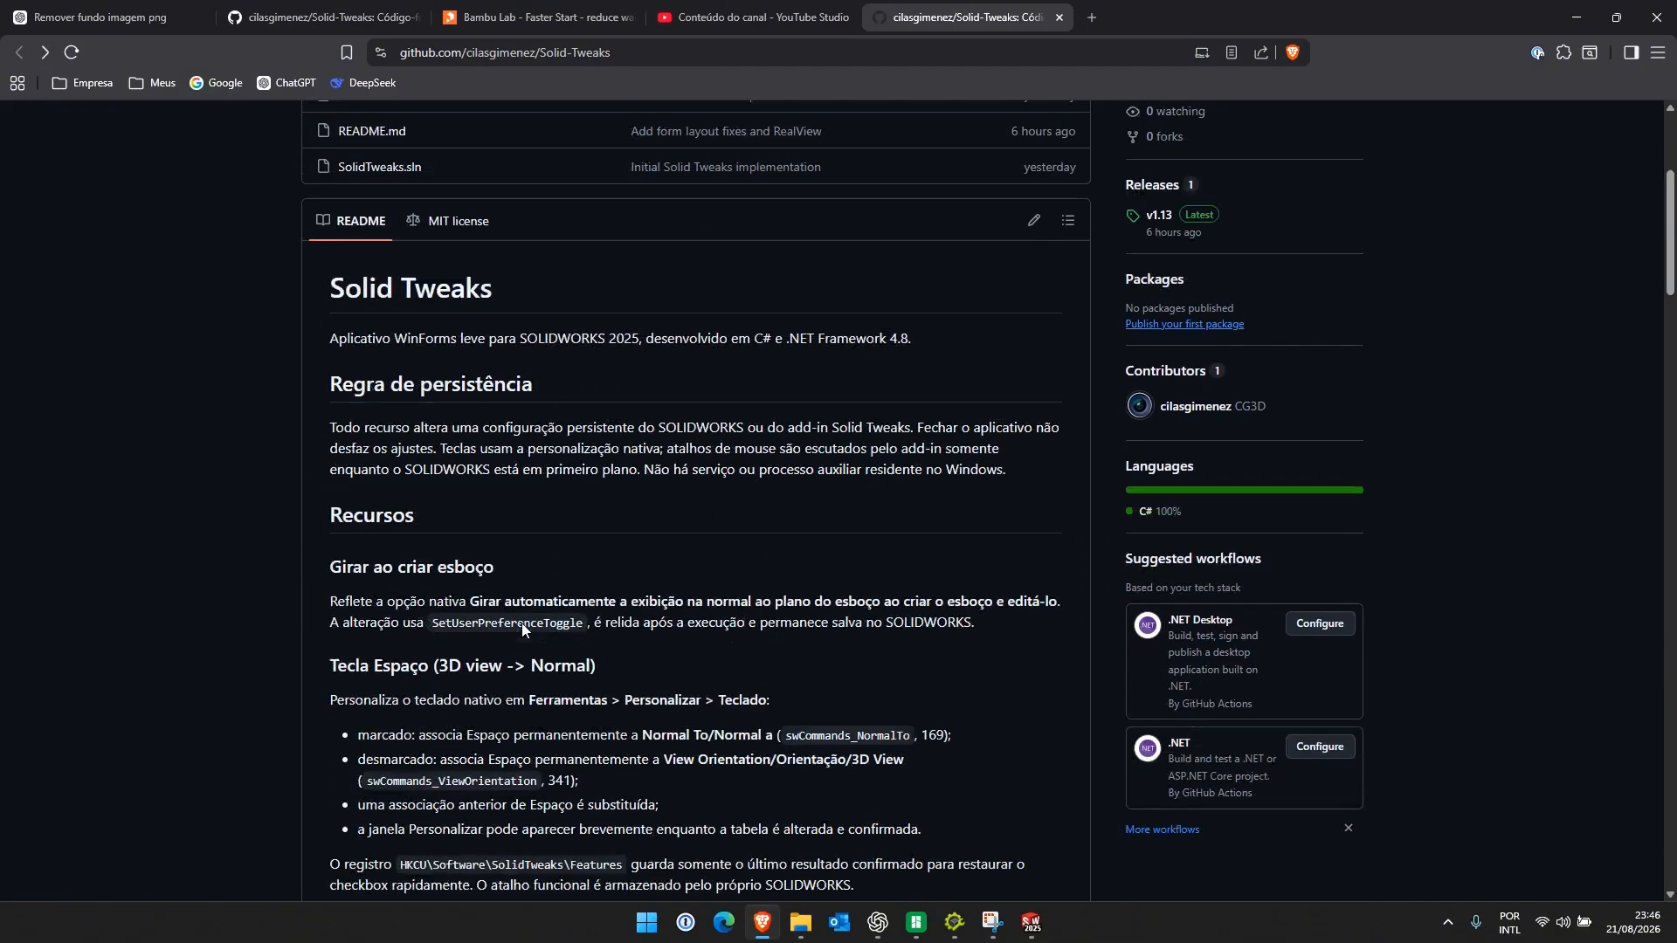
scroll(1165, 469, "up", 5)
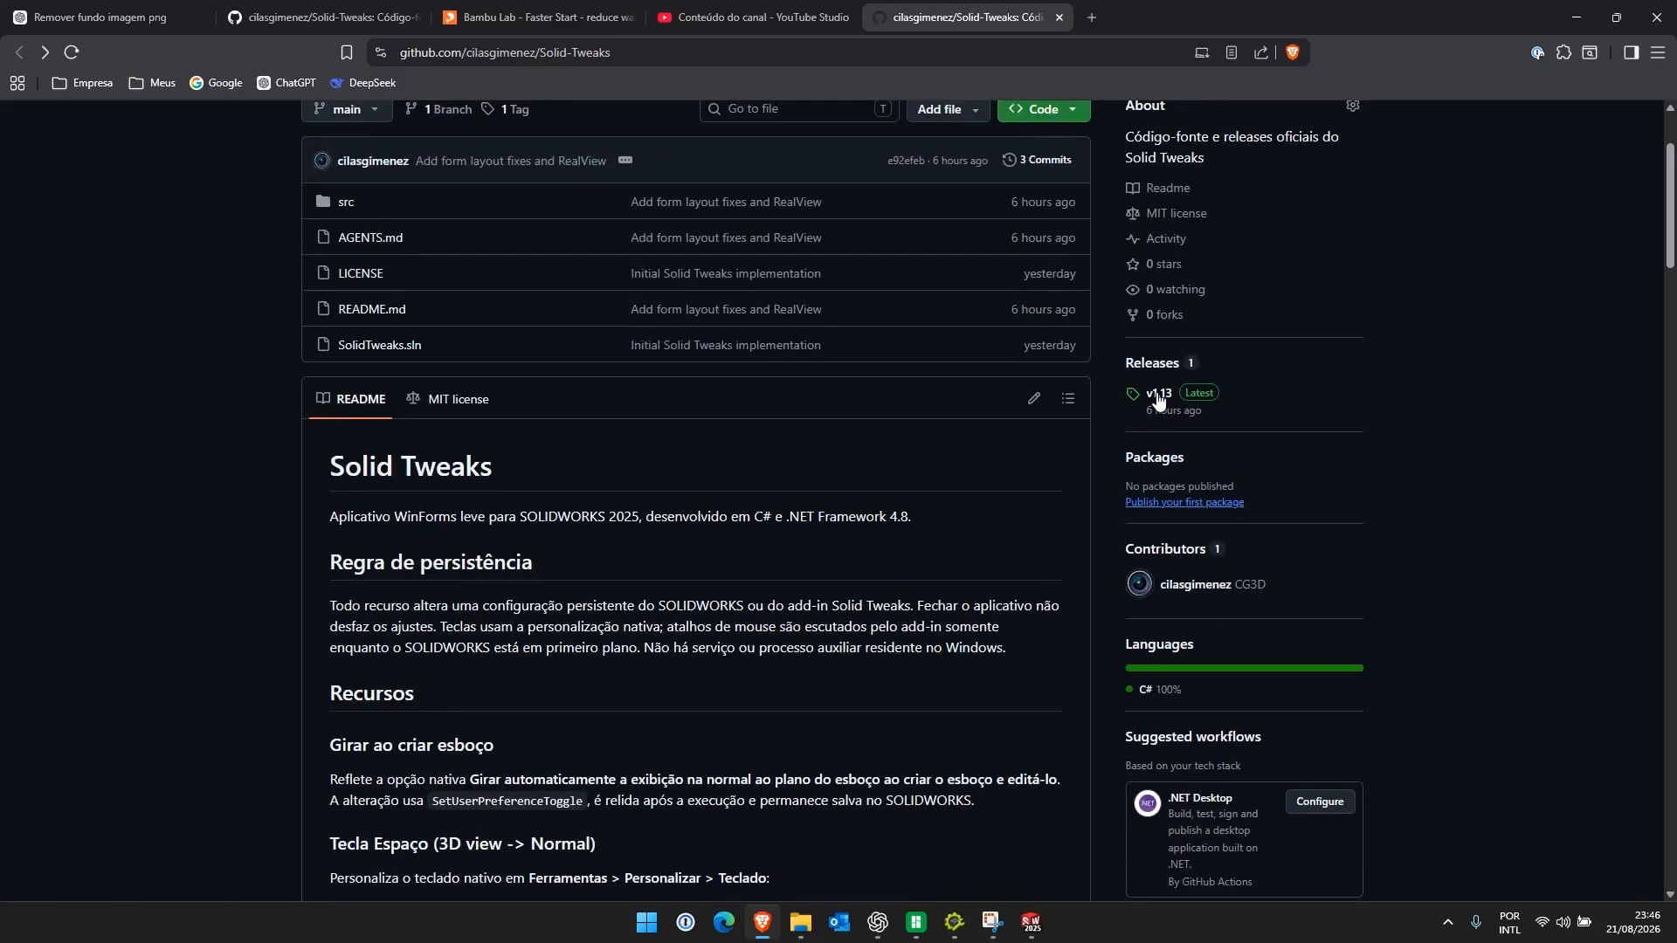
left_click(1075, 116)
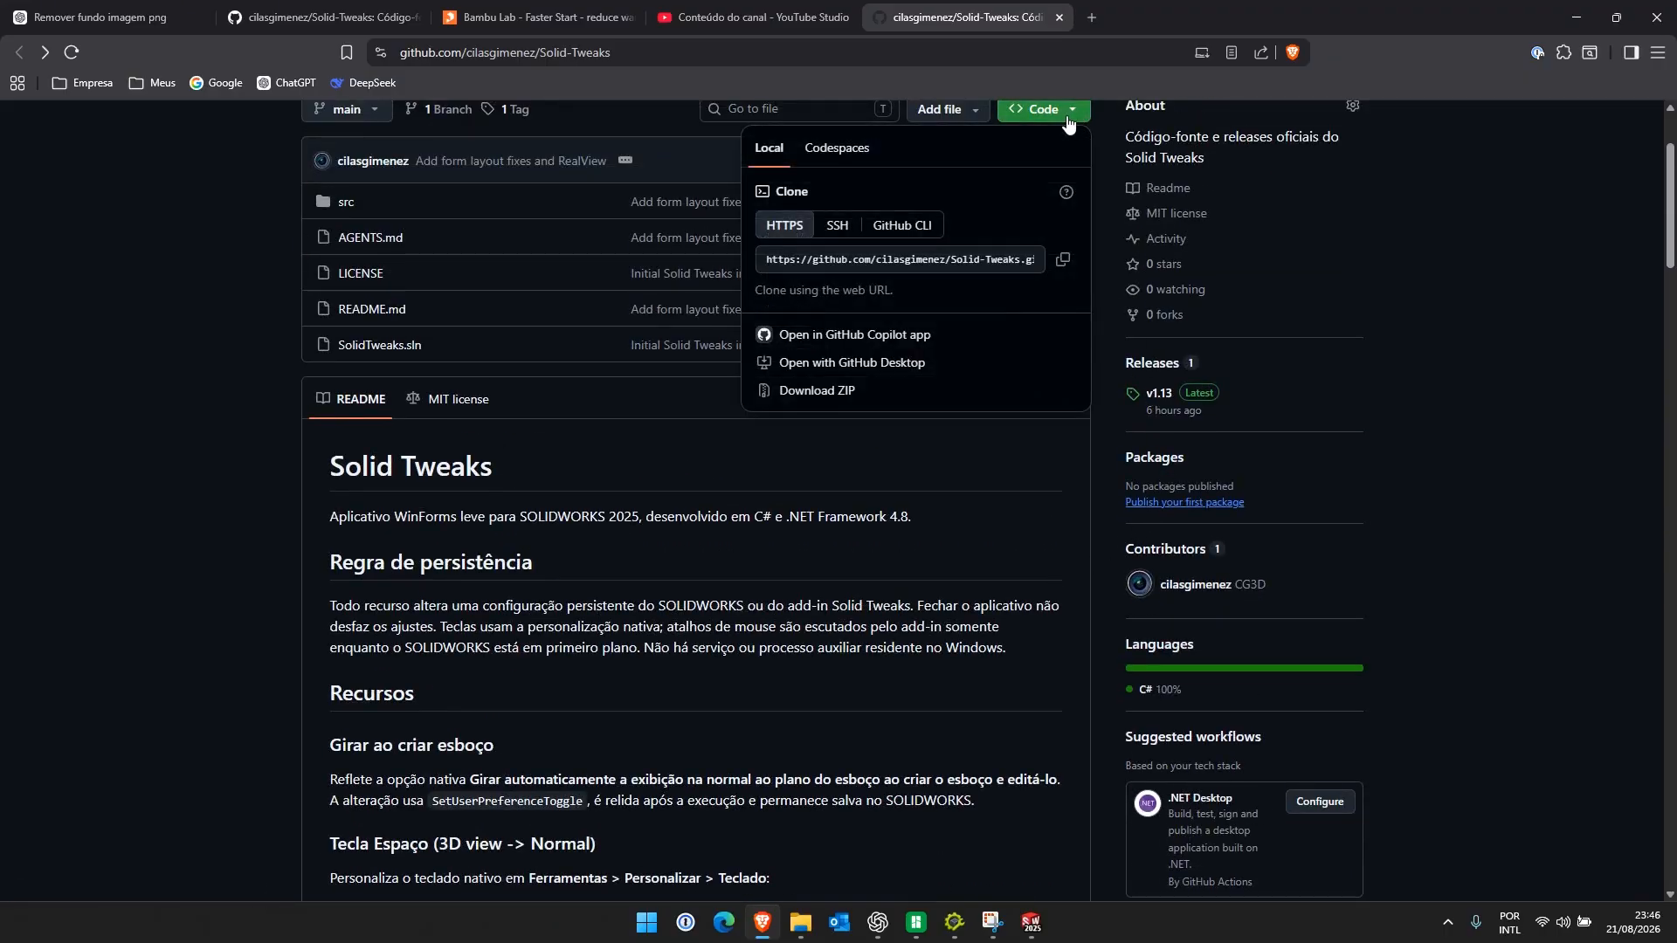
left_click(1153, 365)
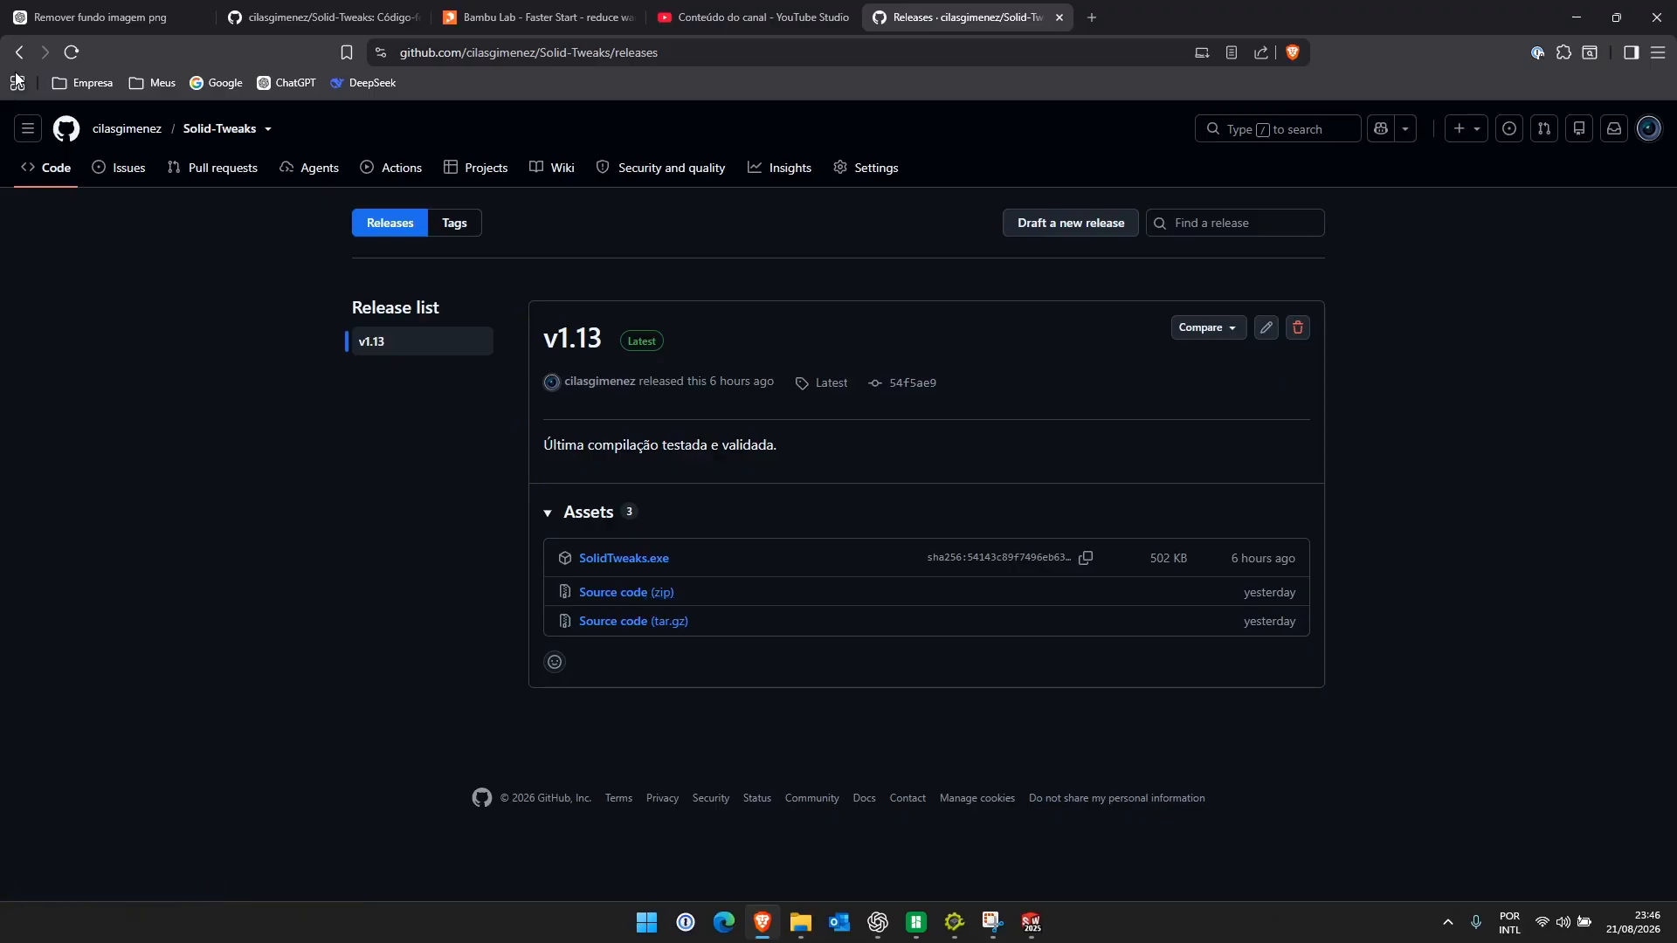
left_click(216, 131)
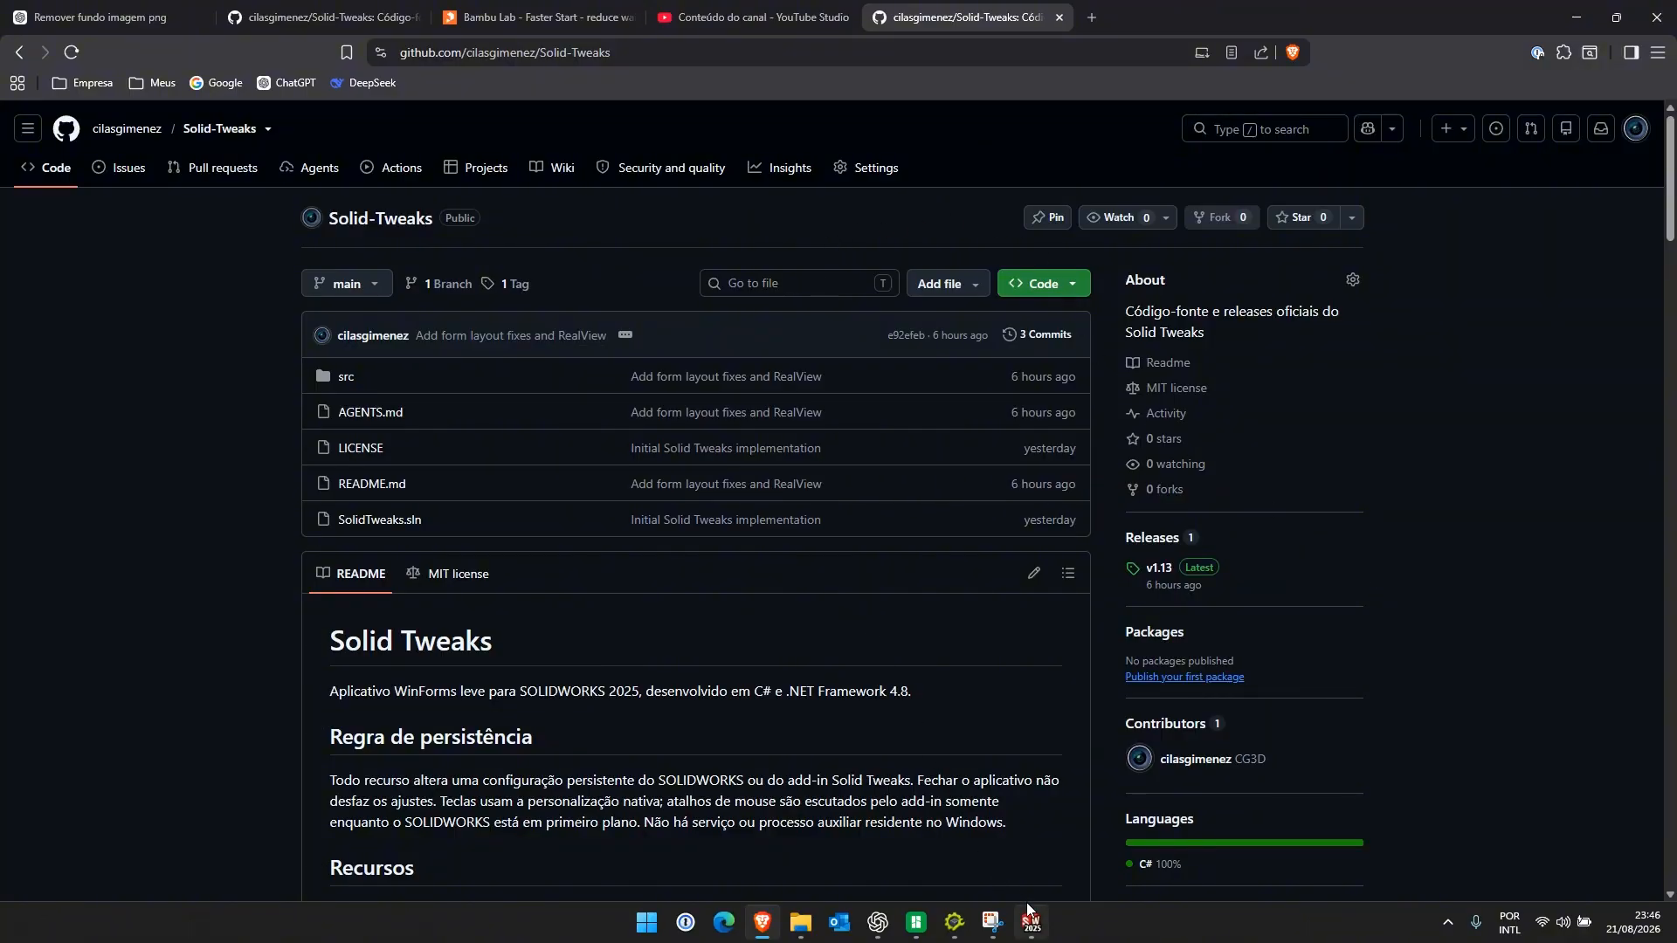
Switch back to Solid Tweaks and reposition its window over the repository page
left_click(947, 926)
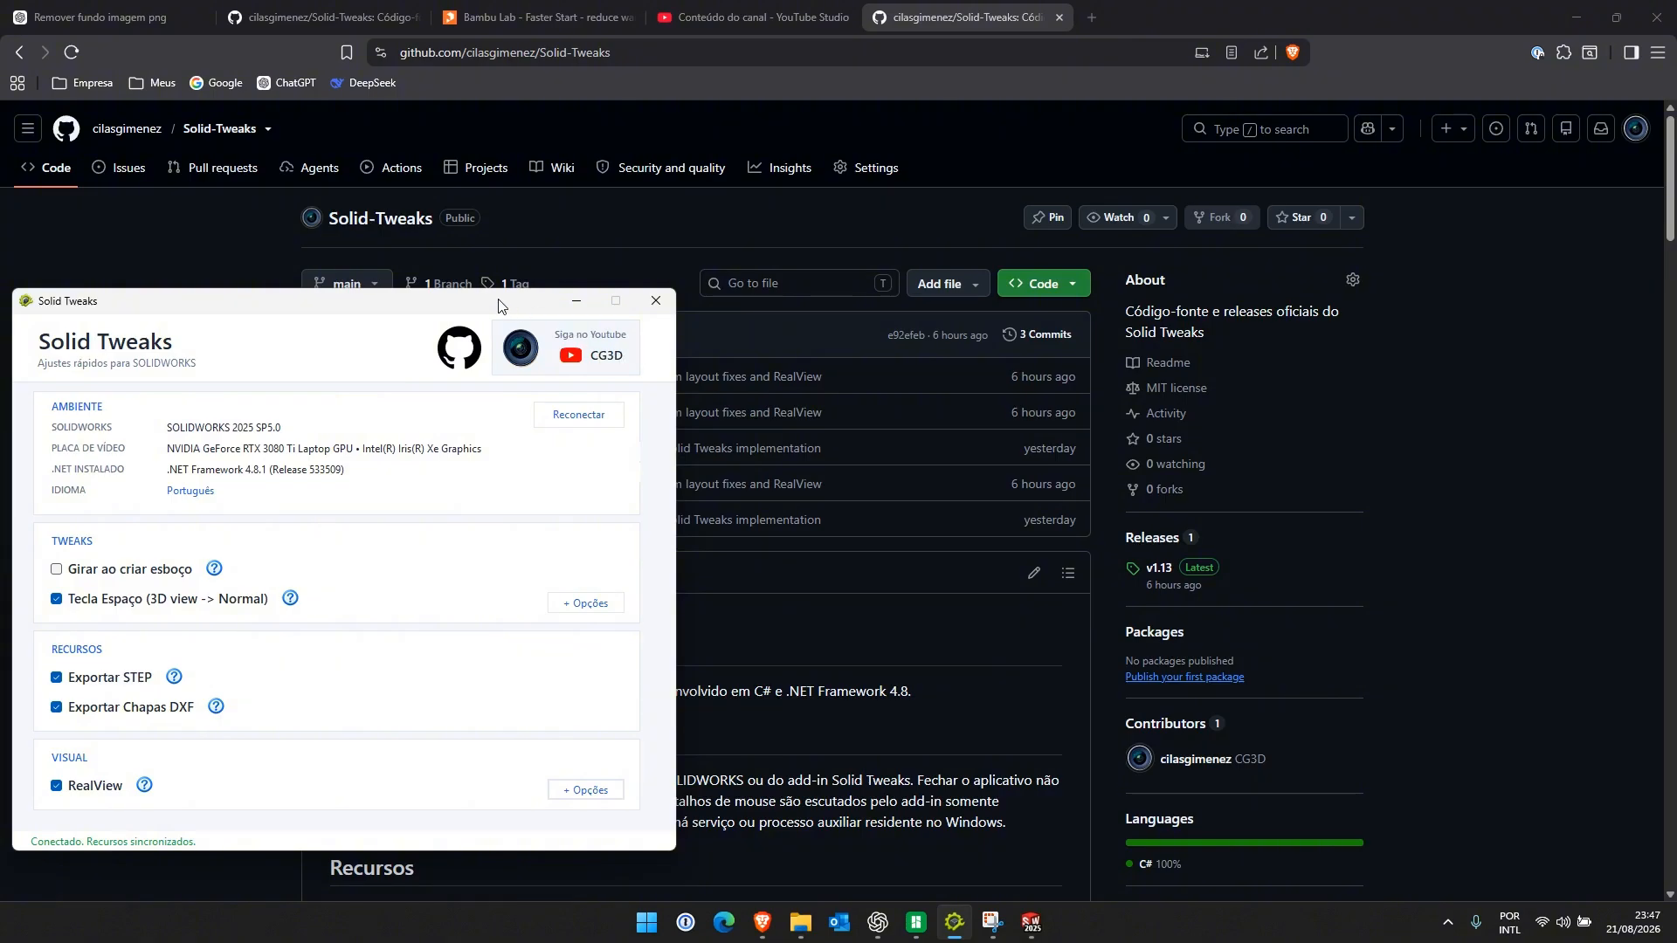
left_click_drag(475, 305, 476, 337)
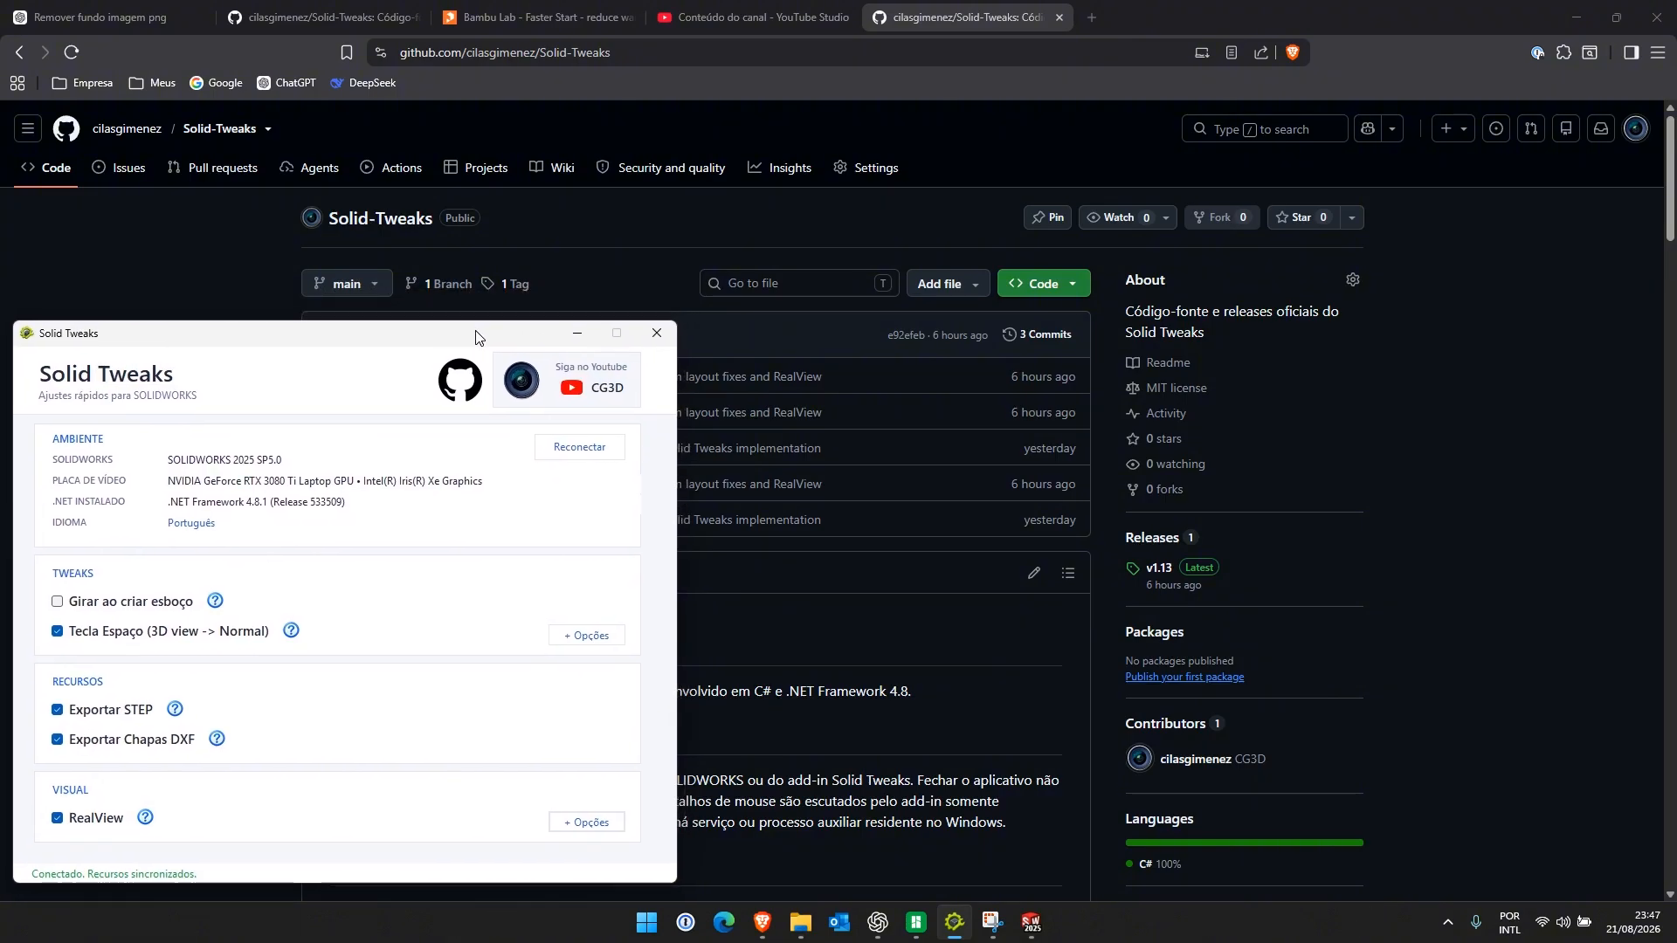